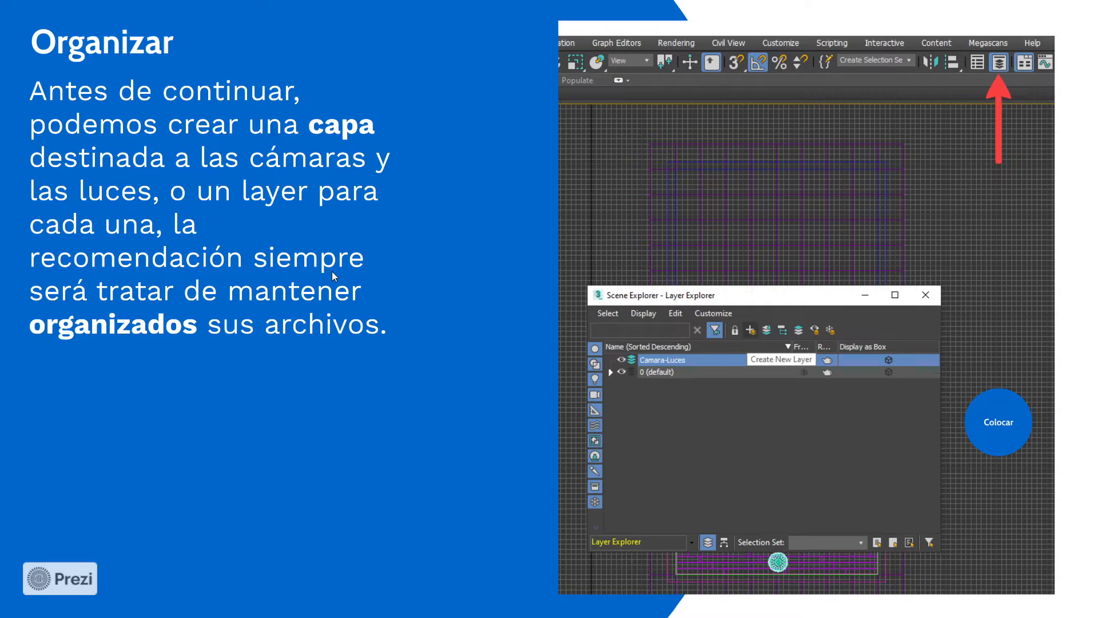
# Examine the Organizar slide closely for how to open the Layer Explorer and create a layer for cameras and lights.
pyautogui.scroll(3, 670, 370)
pyautogui.moveTo(695, 393); pyautogui.dragTo(616, 323)
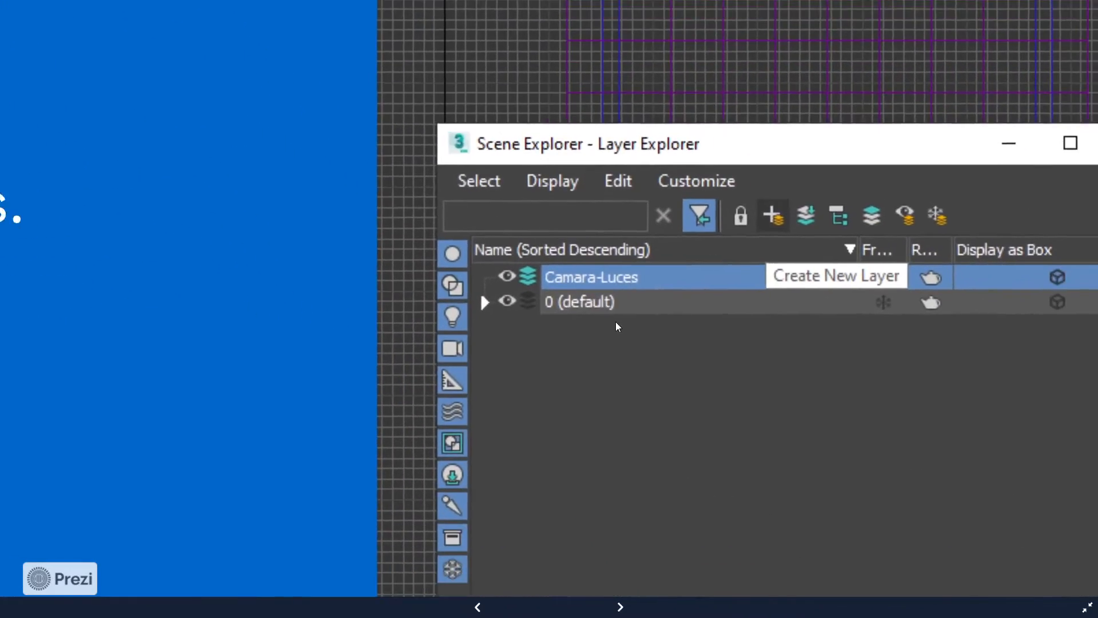
pyautogui.scroll(2, 659, 314)
pyautogui.moveTo(674, 266); pyautogui.dragTo(389, 514)
pyautogui.scroll(-2, 542, 229)
pyautogui.scroll(4, 883, 209)
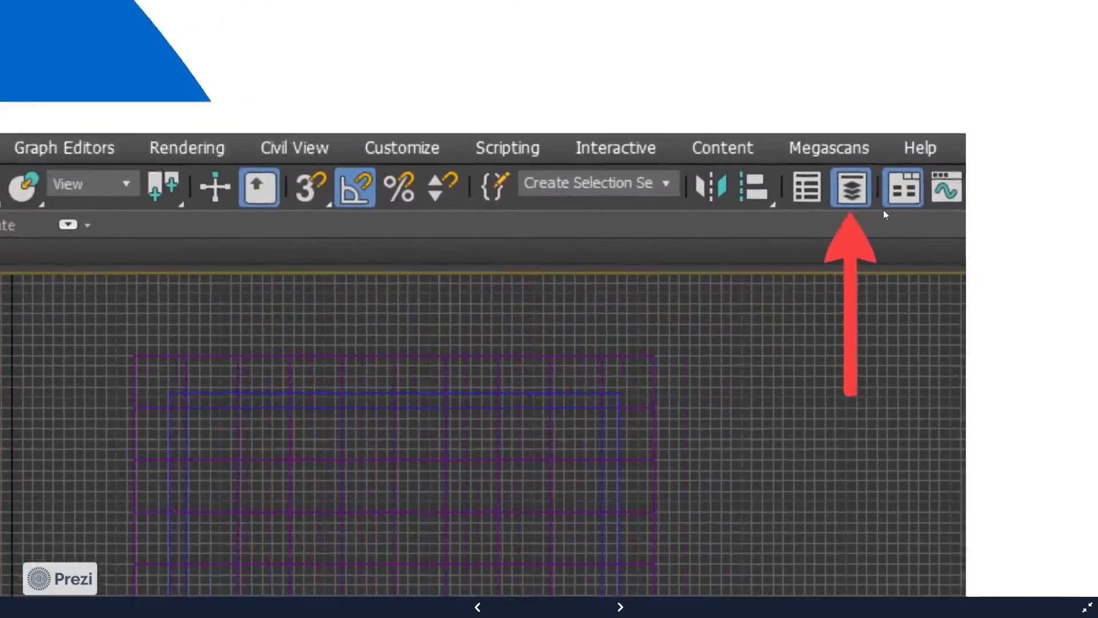
pyautogui.scroll(-2, 725, 210)
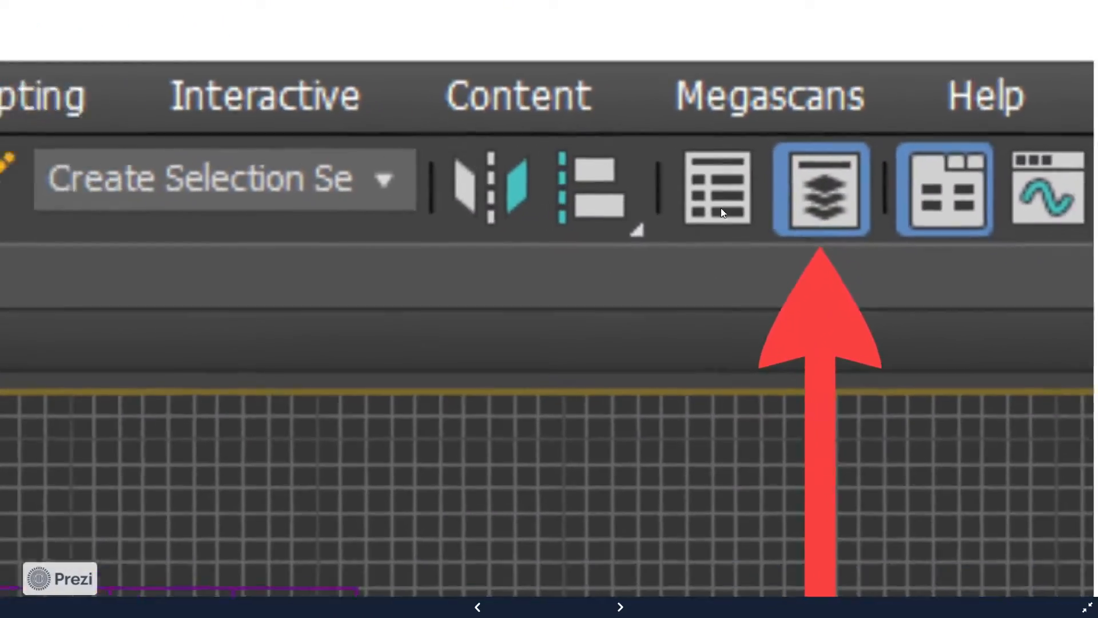
pyautogui.moveTo(517, 364); pyautogui.dragTo(645, 33)
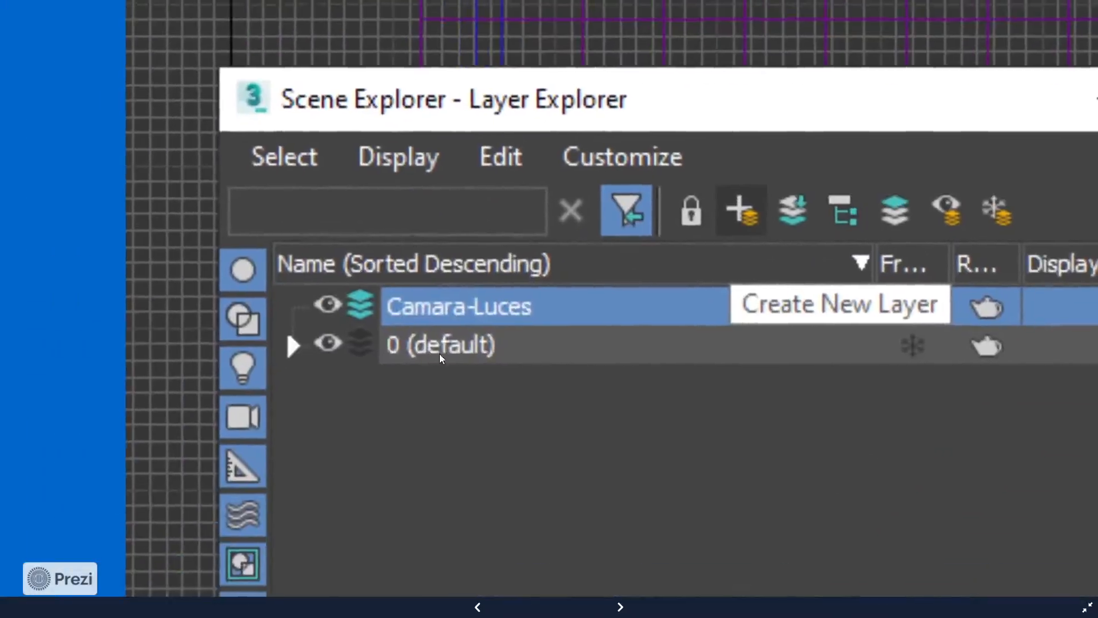
pyautogui.moveTo(439, 354); pyautogui.dragTo(416, 181)
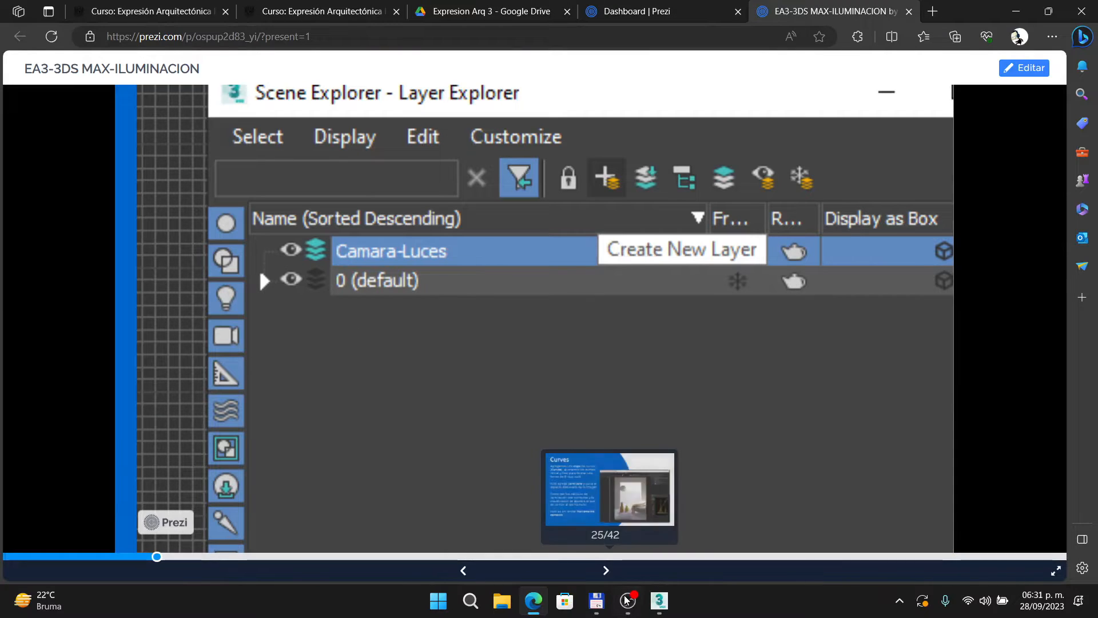
# Switch to 3ds Max, then browse in File Explorer to the folder D:\UNAM\2024-1\EA3\Modelado.
pyautogui.click(656, 614)
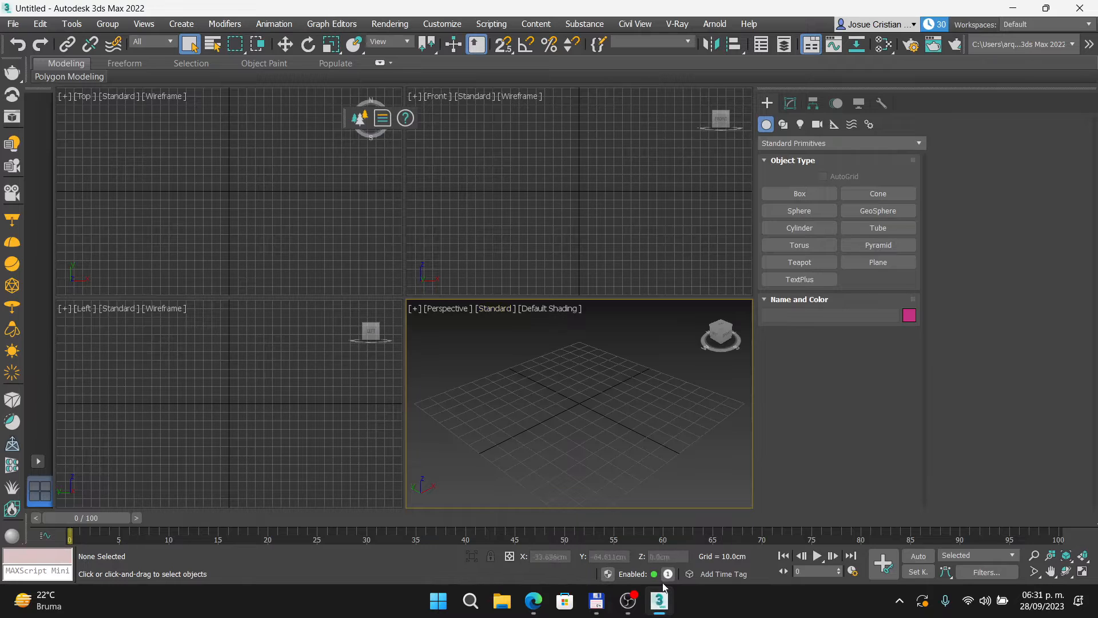
pyautogui.click(501, 612)
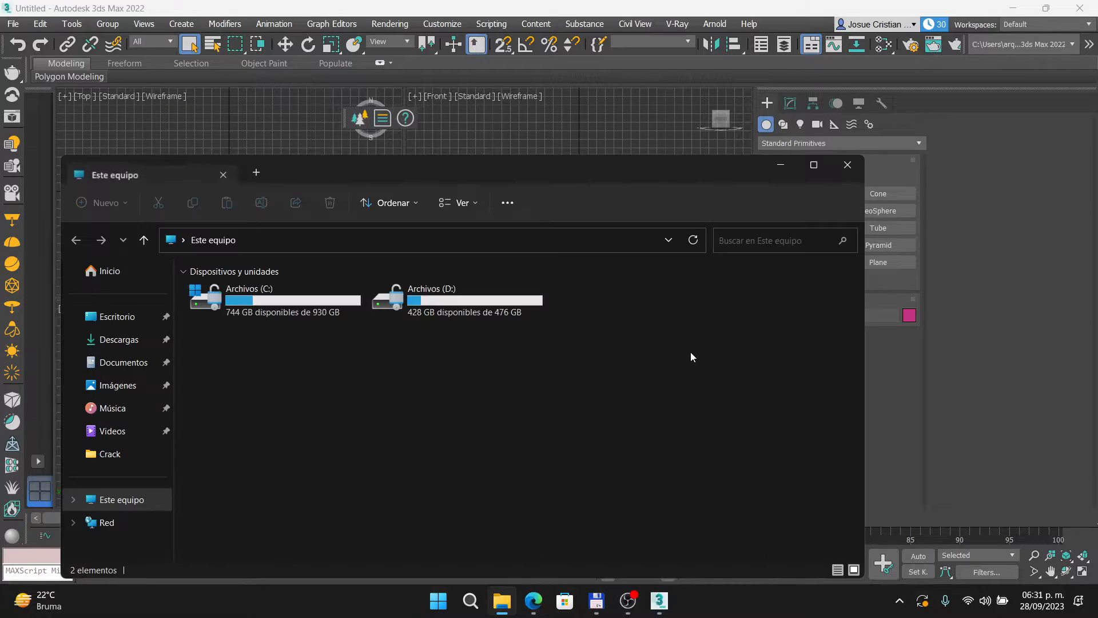
pyautogui.doubleClick(429, 303)
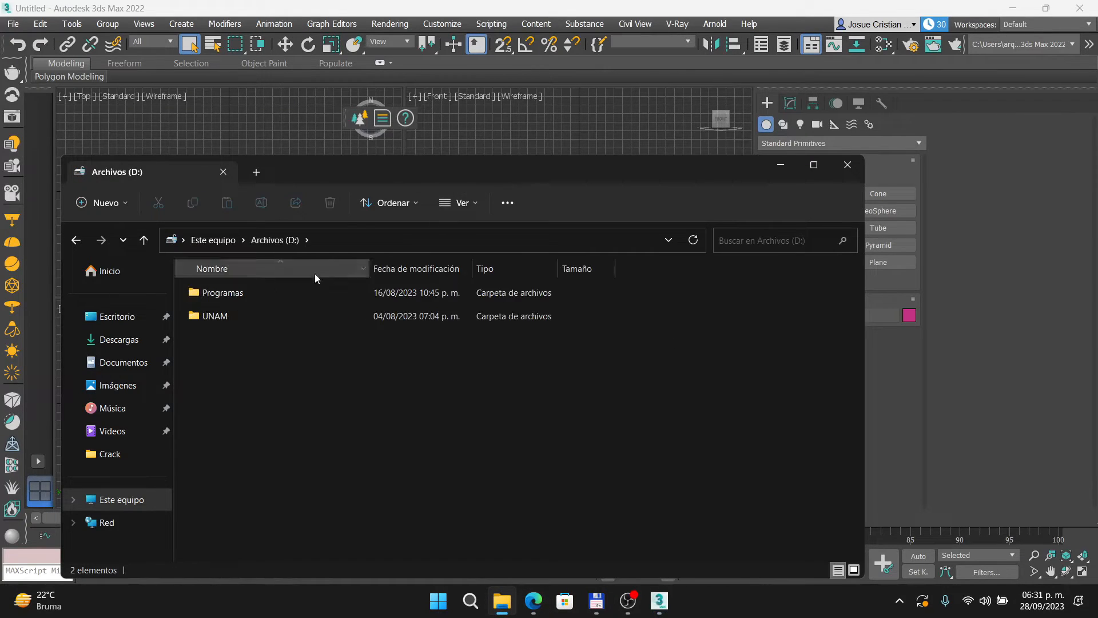
pyautogui.doubleClick(218, 314)
pyautogui.doubleClick(208, 320)
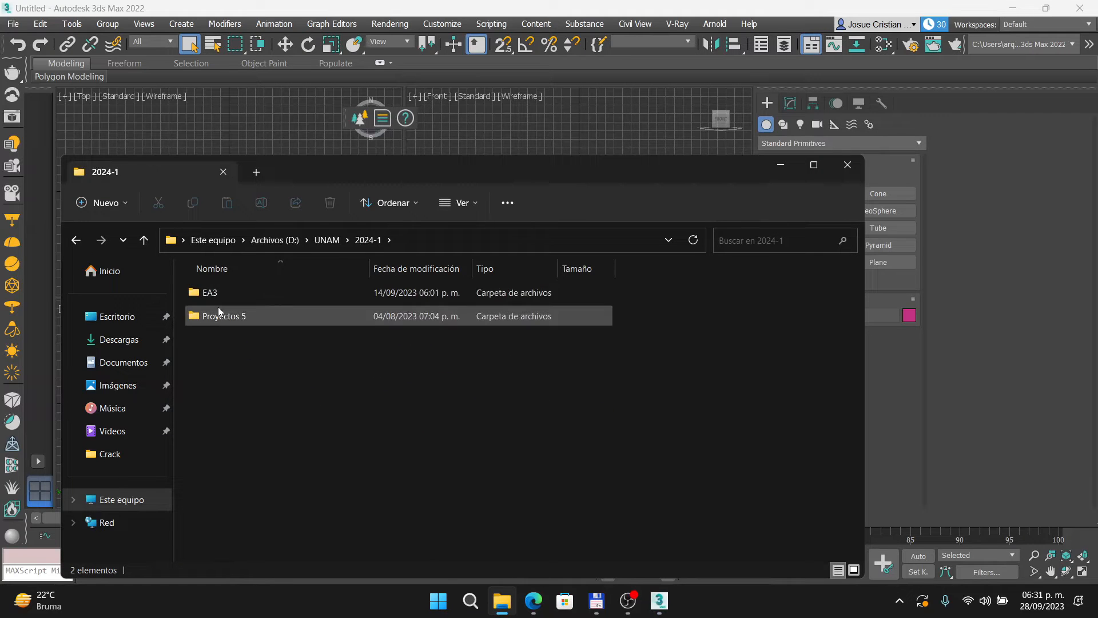
pyautogui.doubleClick(213, 293)
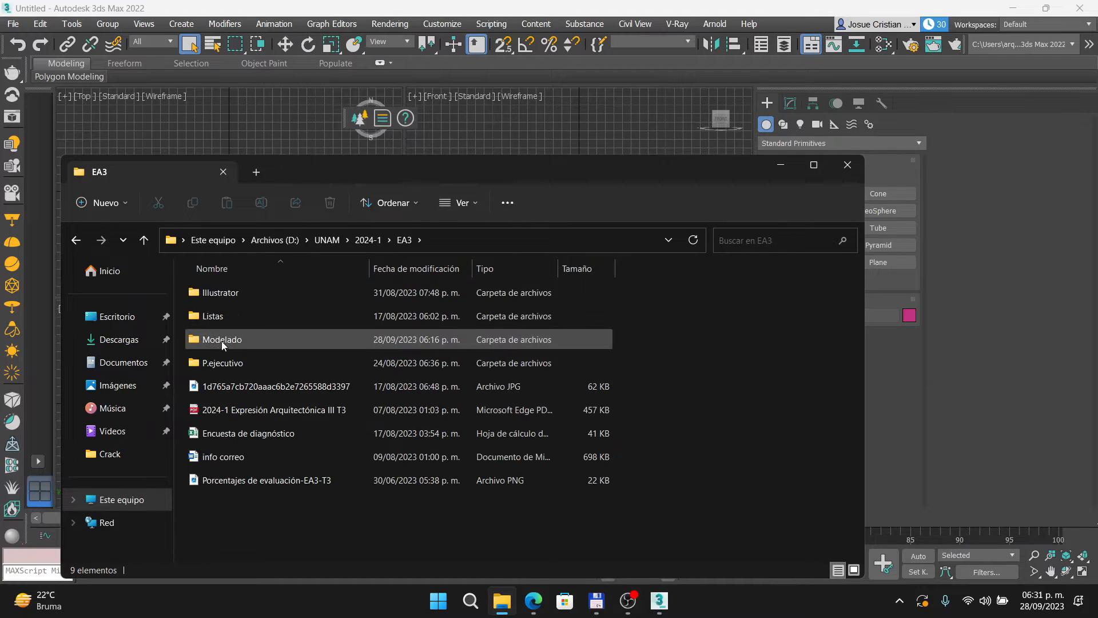
pyautogui.doubleClick(229, 341)
# Open the scene file Modelado ext in 3ds Max and move the floating toolbar off the plan.
pyautogui.moveTo(296, 171); pyautogui.dragTo(554, 166)
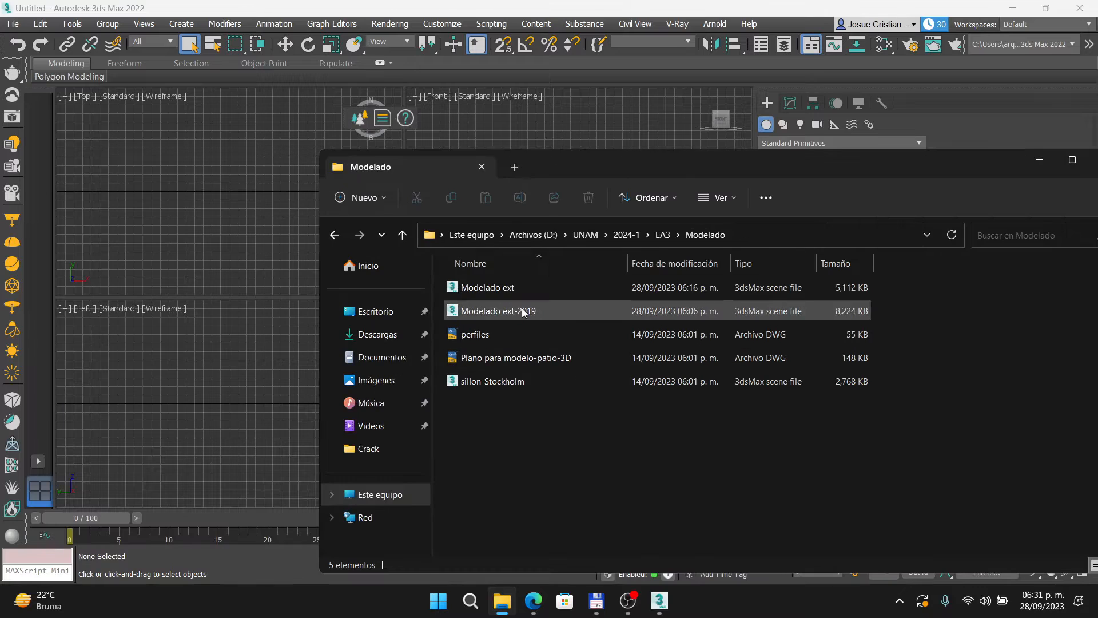
pyautogui.moveTo(483, 286); pyautogui.dragTo(185, 170)
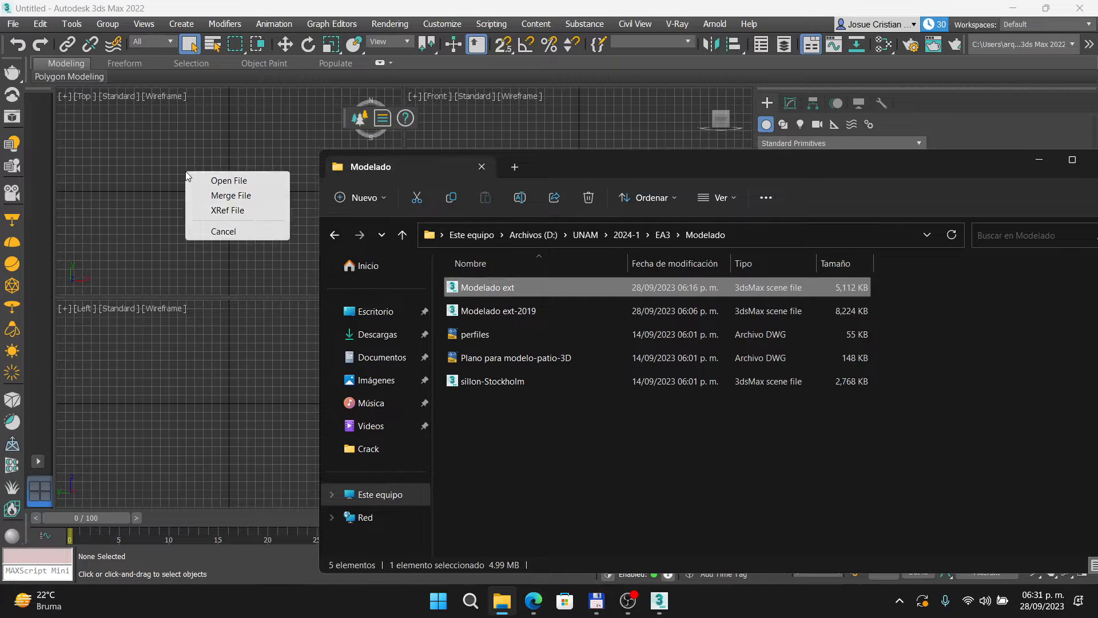
pyautogui.click(235, 181)
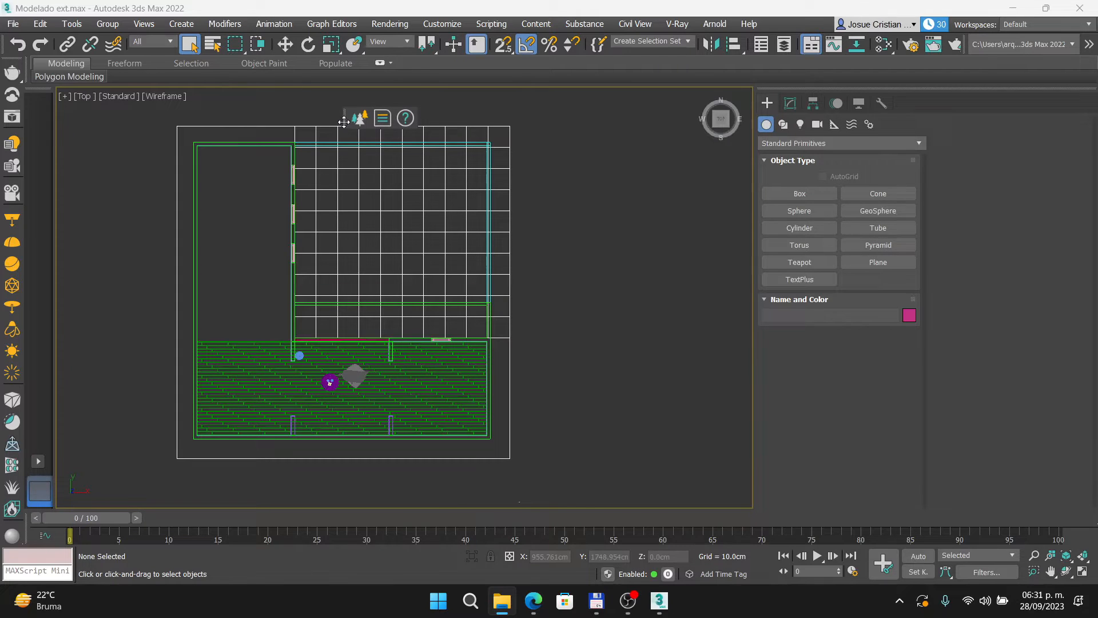
pyautogui.moveTo(343, 122); pyautogui.dragTo(78, 122)
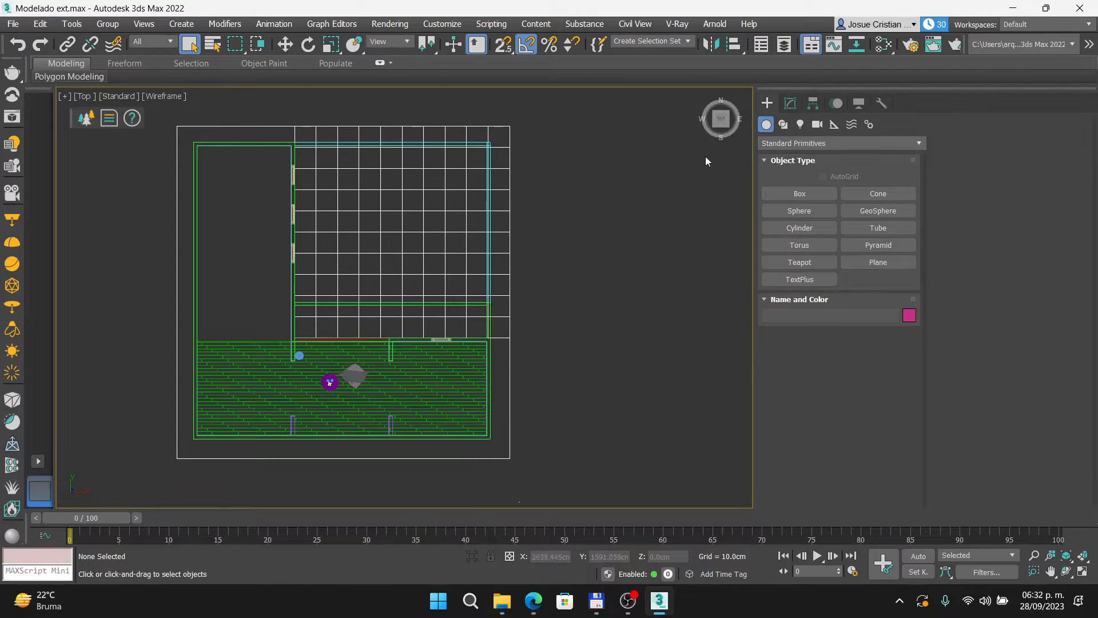
# Create a new layer named Camaras-Luces in the Layer Explorer and close the explorer.
pyautogui.click(784, 44)
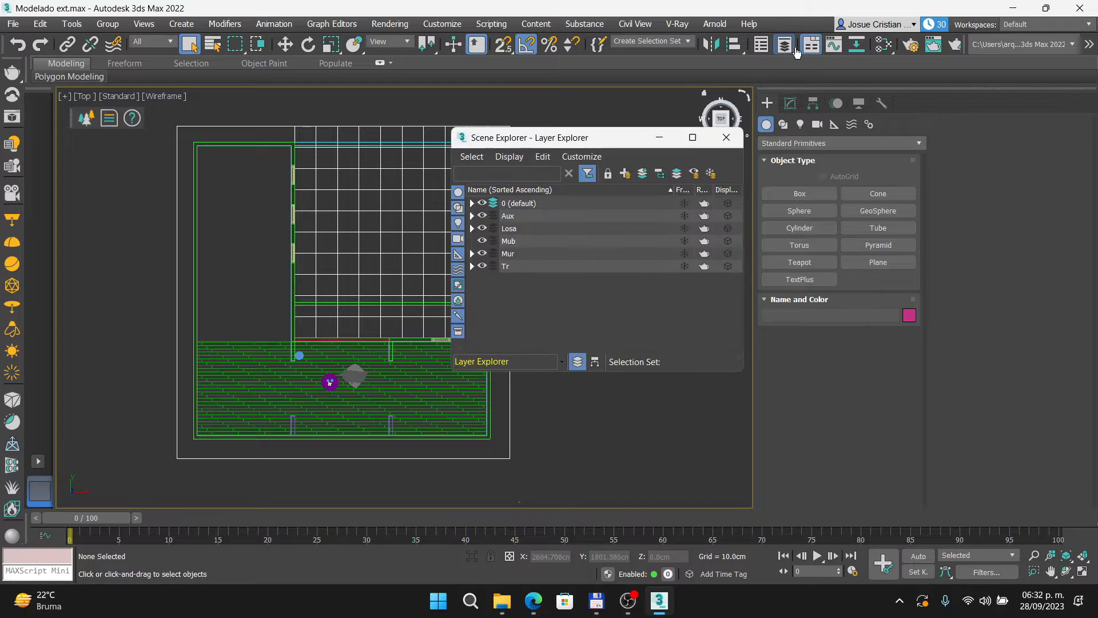
pyautogui.moveTo(606, 143); pyautogui.dragTo(477, 146)
pyautogui.click(496, 175)
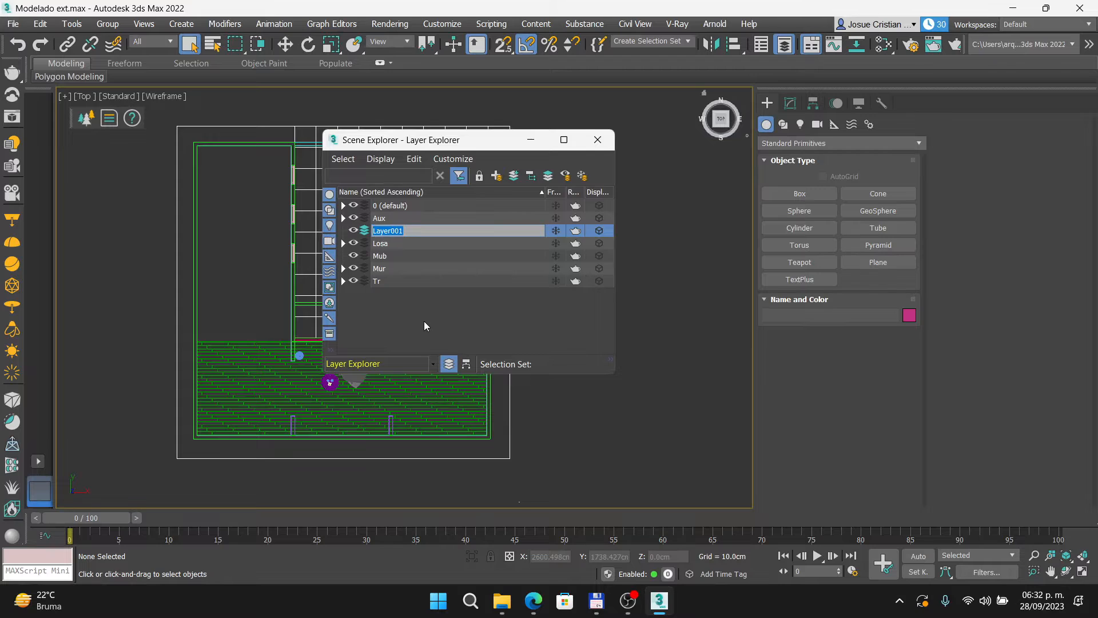
pyautogui.write('Camar')
pyautogui.write('as')
pyautogui.write('-Luv')
pyautogui.write('ces')
pyautogui.press('Return')
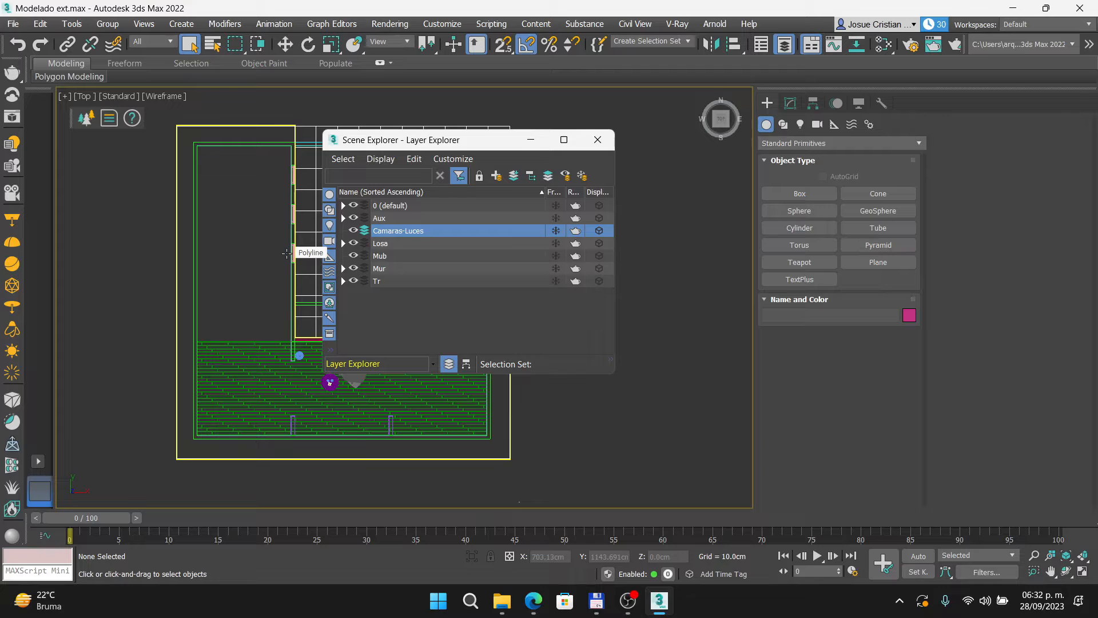
pyautogui.click(598, 140)
# Switch to the Prezi presentation in Edge and examine the Colocar cámara slide for the physical camera's creation settings and placement.
pyautogui.click(534, 600)
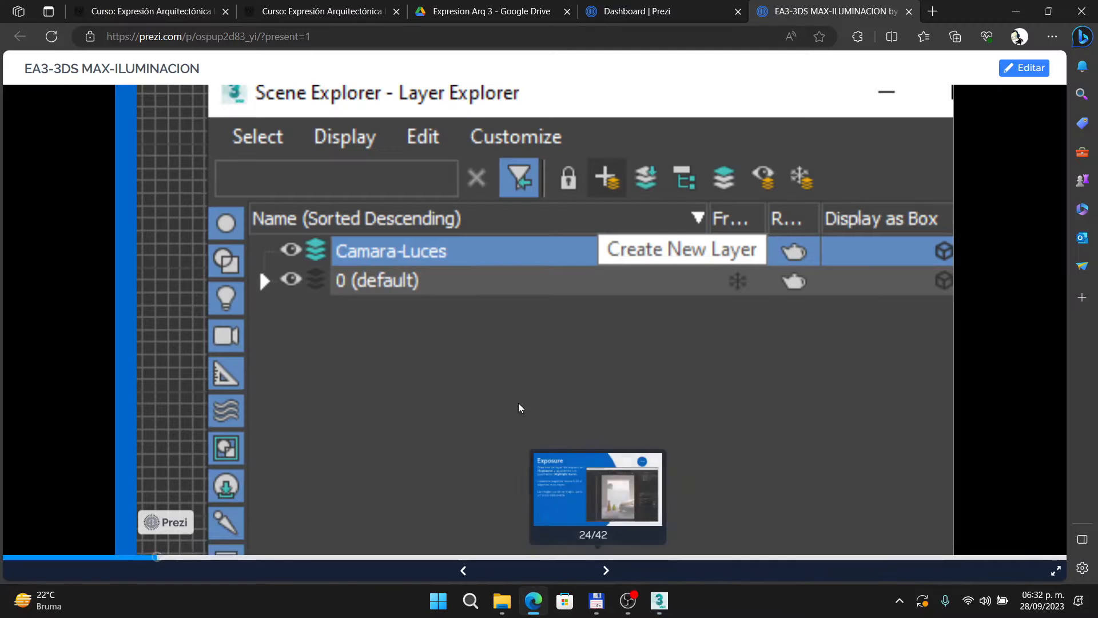
pyautogui.click(451, 291)
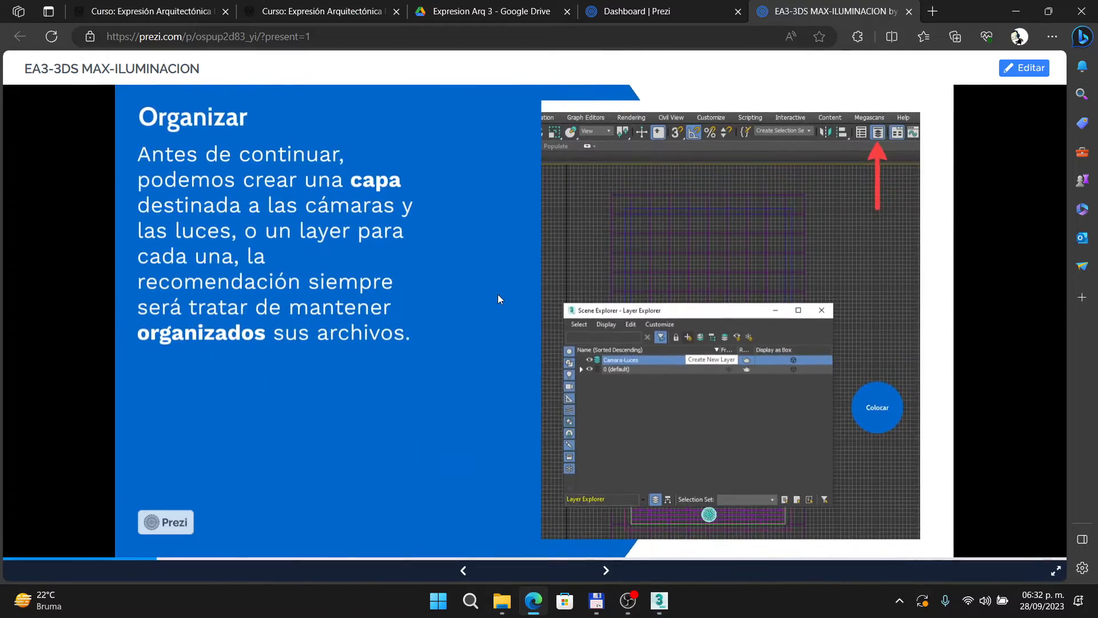
pyautogui.click(497, 294)
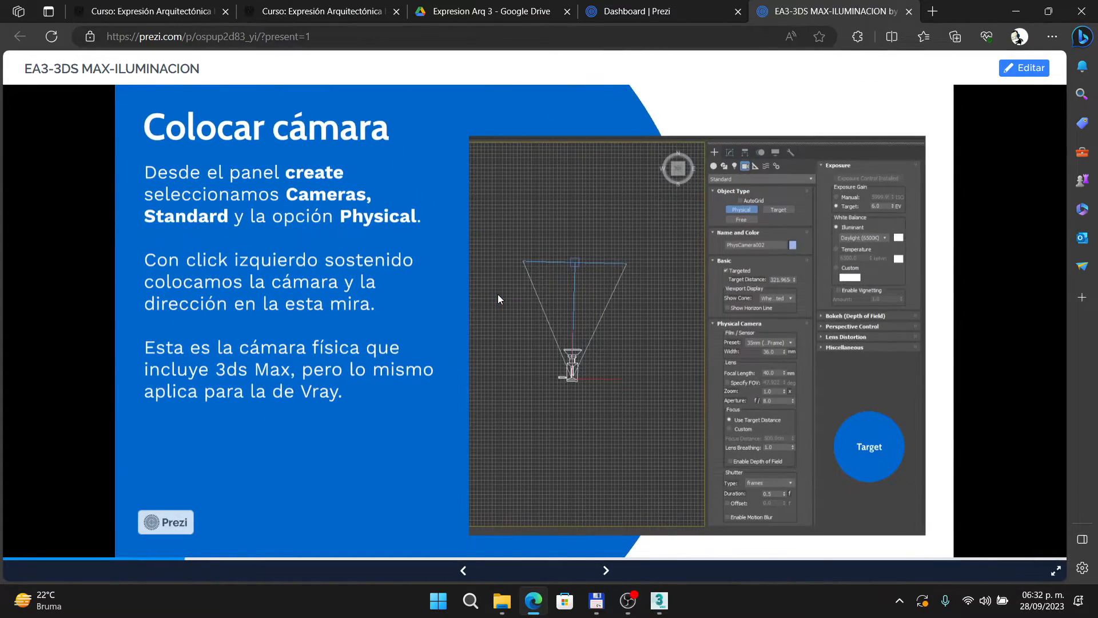
pyautogui.click(498, 294)
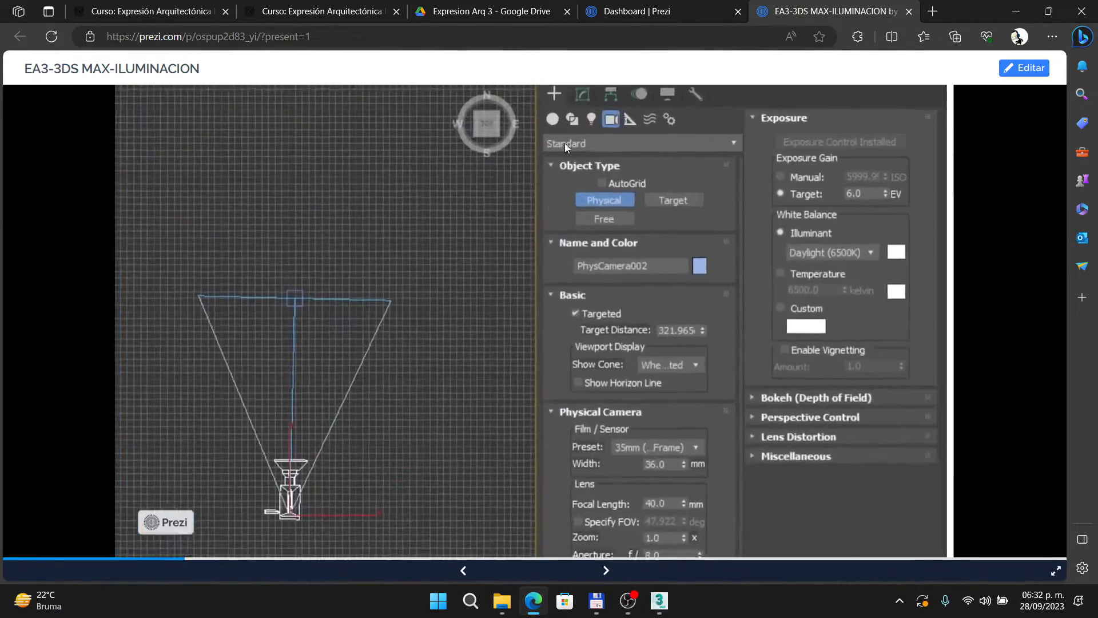
pyautogui.scroll(3, 546, 138)
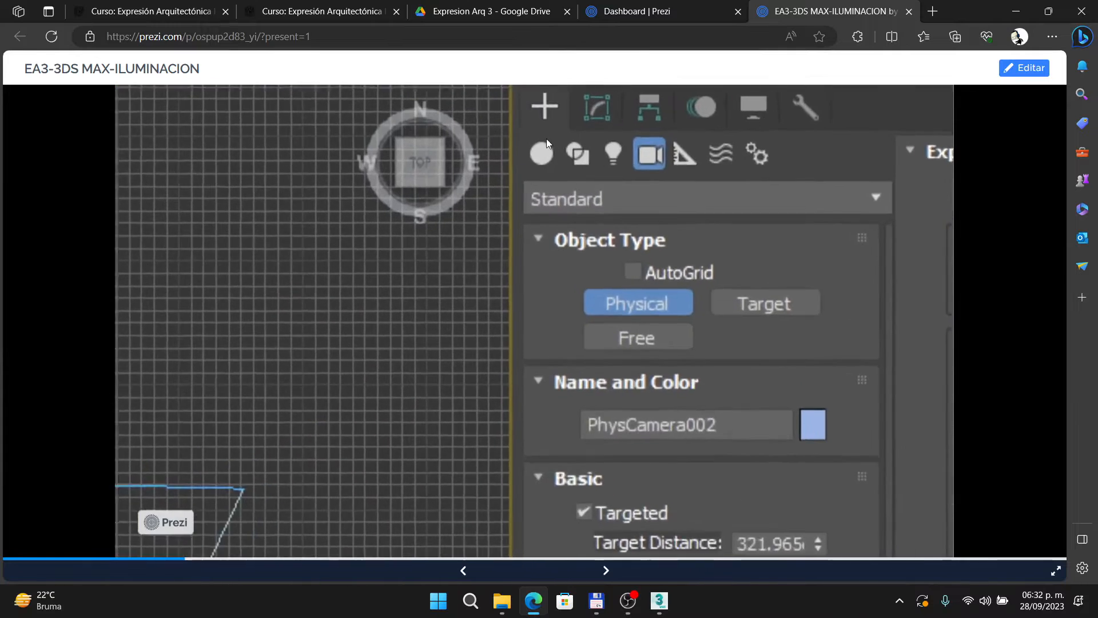
pyautogui.moveTo(549, 139); pyautogui.dragTo(317, 296)
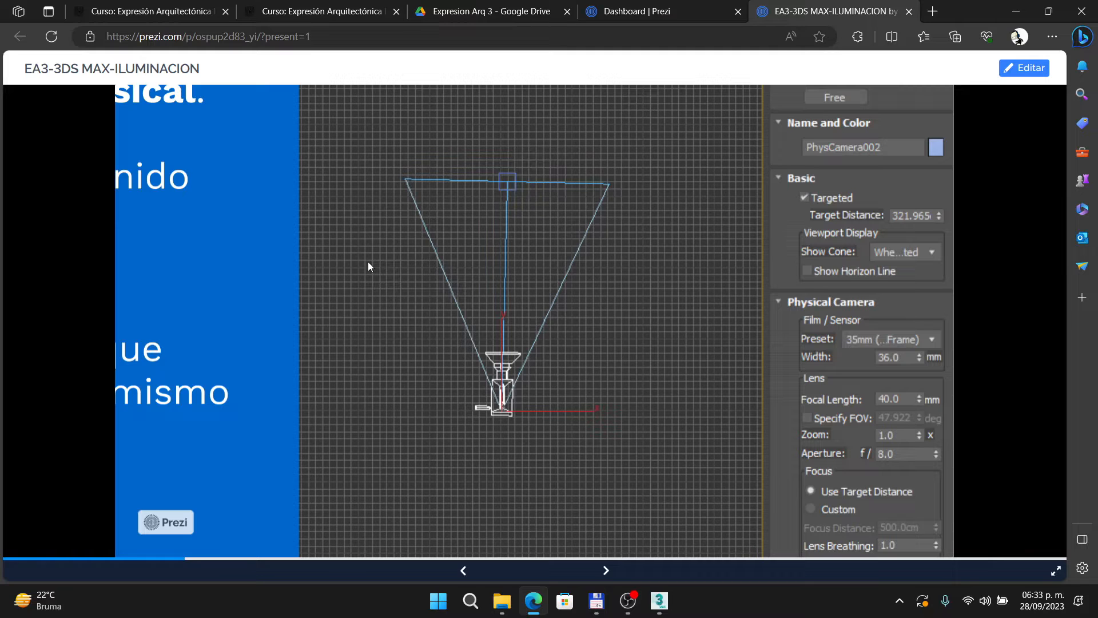
# Switch to 3ds Max and bring up the Standard camera types for creation over the wooden floor in the Top view.
pyautogui.hotkey('alt', 'Tab')
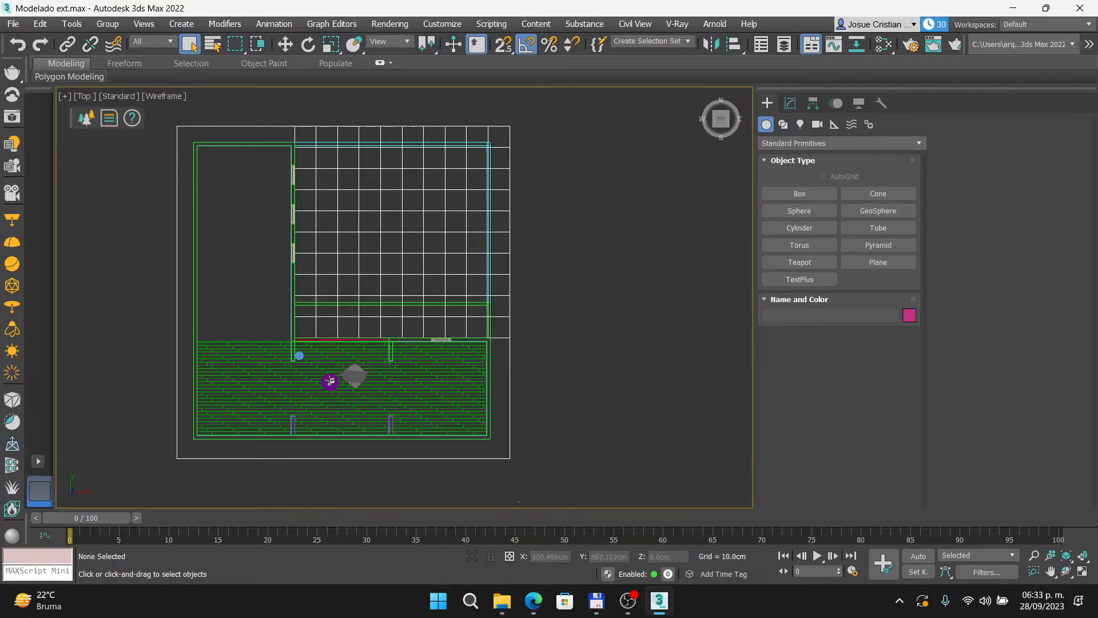
pyautogui.scroll(8, 332, 440)
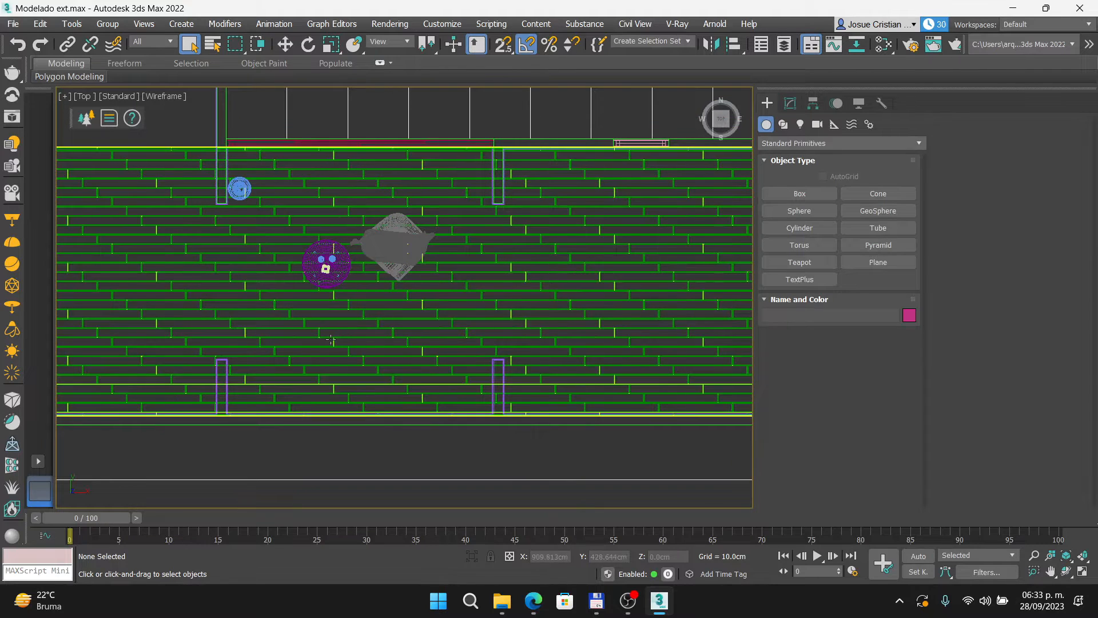
pyautogui.click(792, 105)
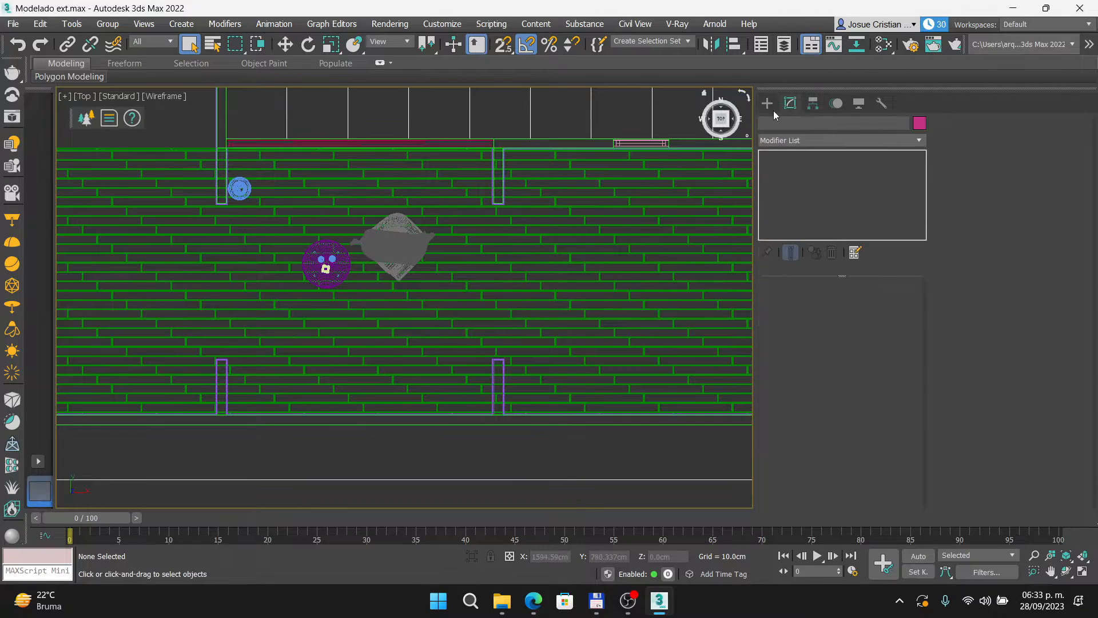
pyautogui.click(767, 103)
pyautogui.click(817, 124)
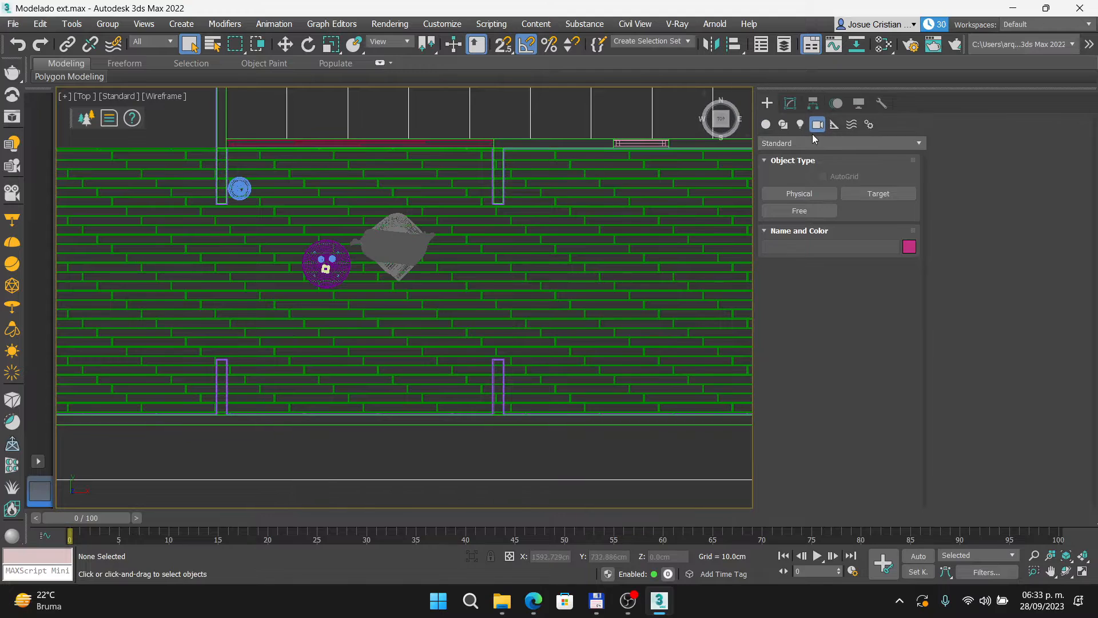
pyautogui.click(817, 143)
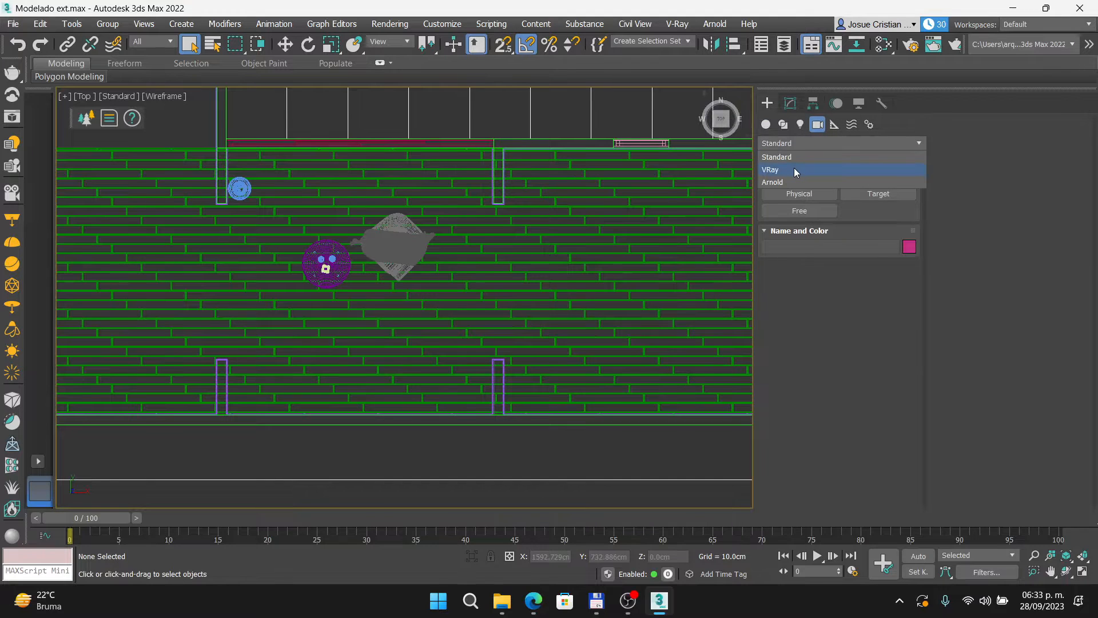
pyautogui.click(786, 171)
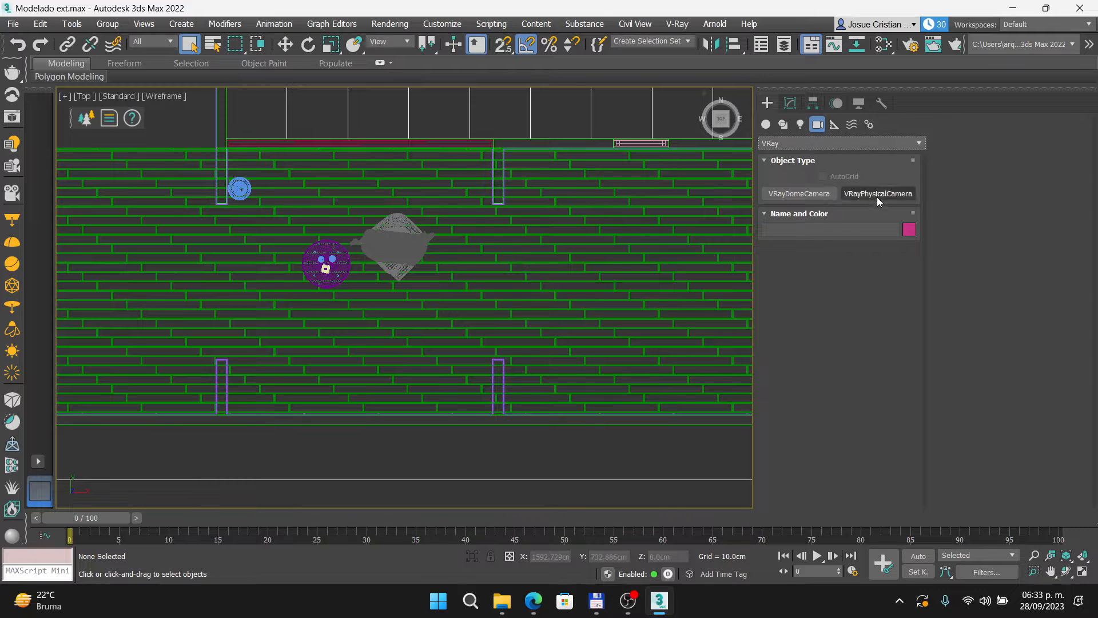
pyautogui.click(815, 144)
pyautogui.click(783, 158)
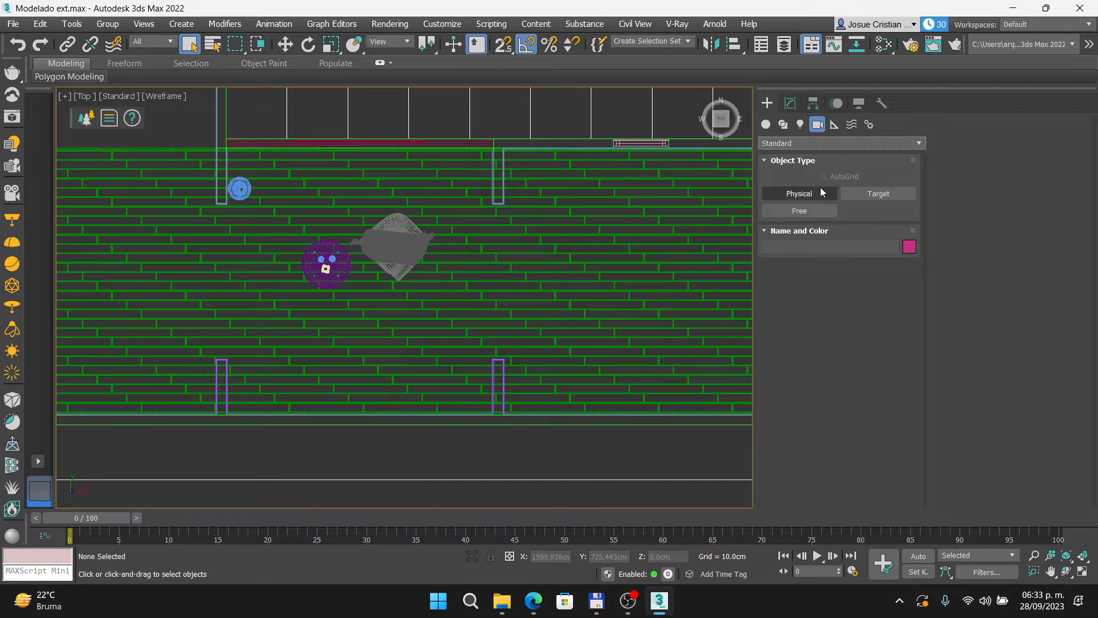
# Place a Standard Physical camera near the wooden floor's lower edge, aimed straight up the plan with a target distance of about 178 cm.
pyautogui.click(797, 194)
pyautogui.click(362, 394)
pyautogui.moveTo(363, 394)
pyautogui.mouseDown()
pyautogui.moveTo(361, 266)
pyautogui.moveTo(400, 392)
pyautogui.moveTo(363, 285)
pyautogui.mouseUp()
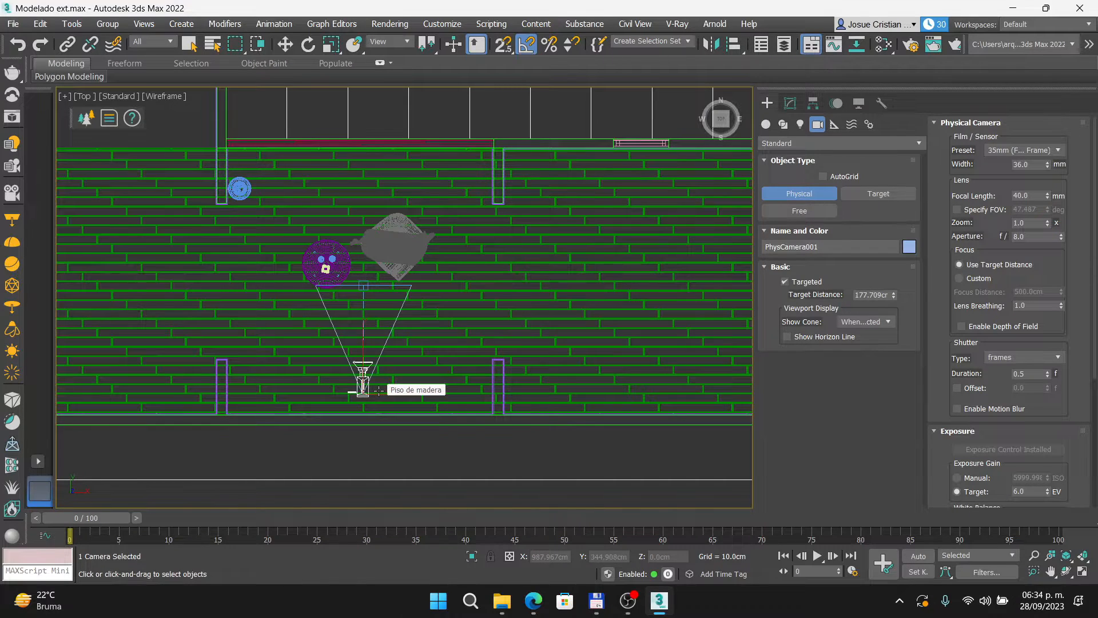
# Switch to the Prezi presentation, examine the Target slide on disabling Targeted and straightening the camera, and return to 3ds Max.
pyautogui.hotkey('alt', 'Tab')
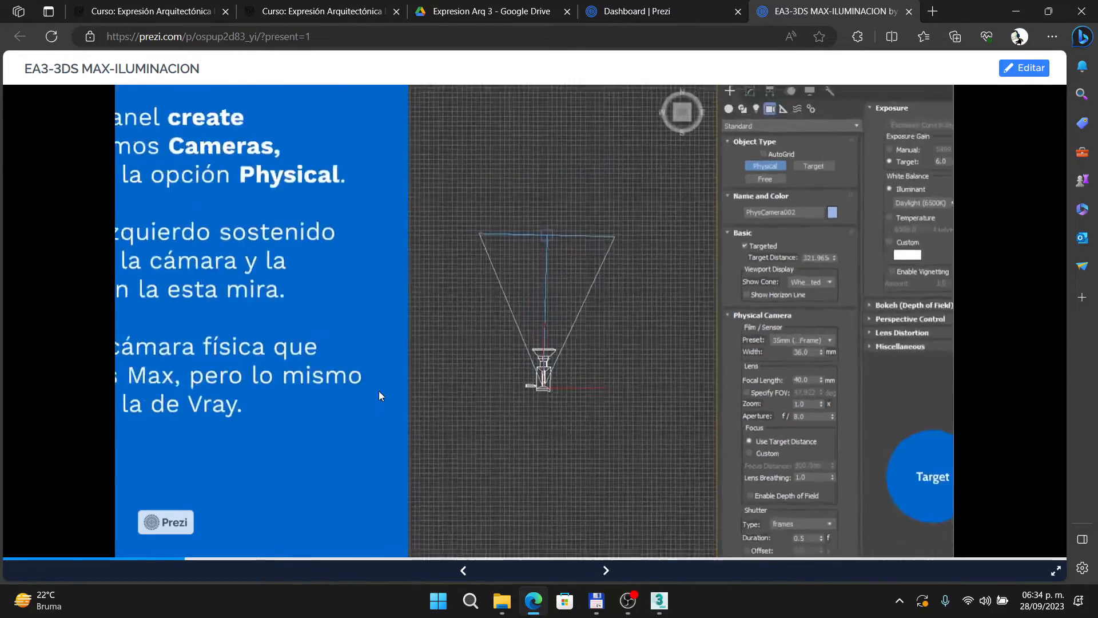
pyautogui.press('Right')
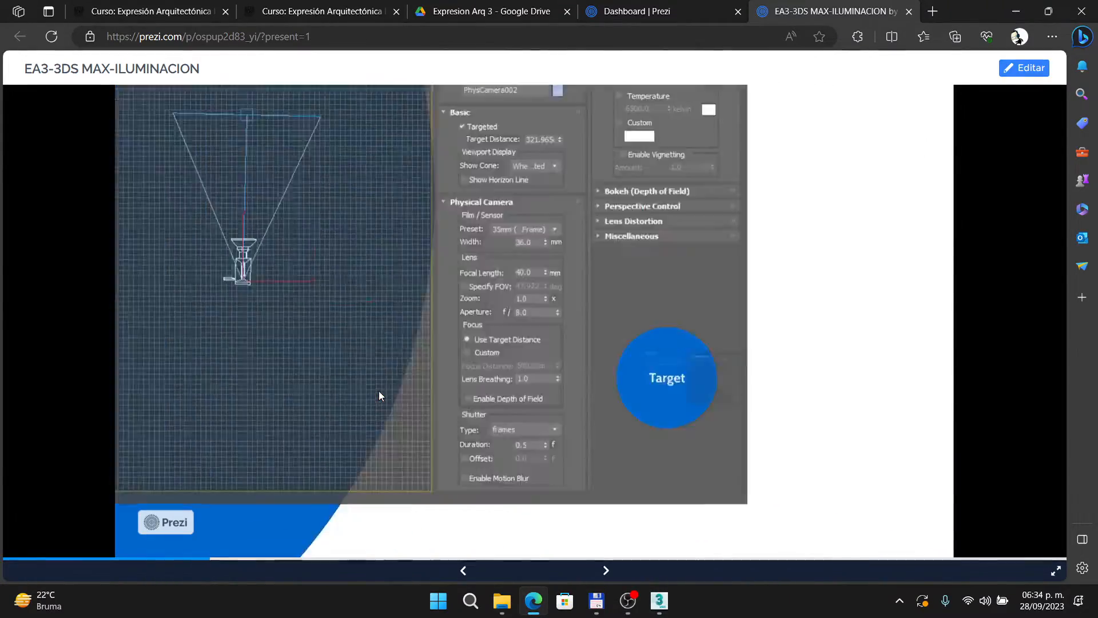
pyautogui.press('Right')
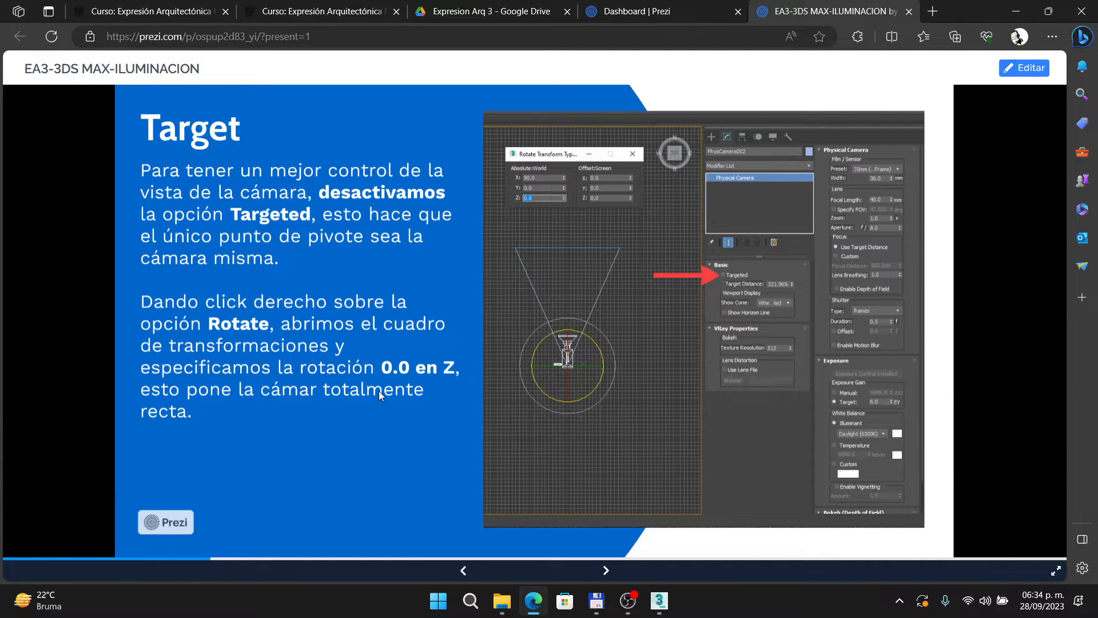
pyautogui.hotkey('alt', 'Tab')
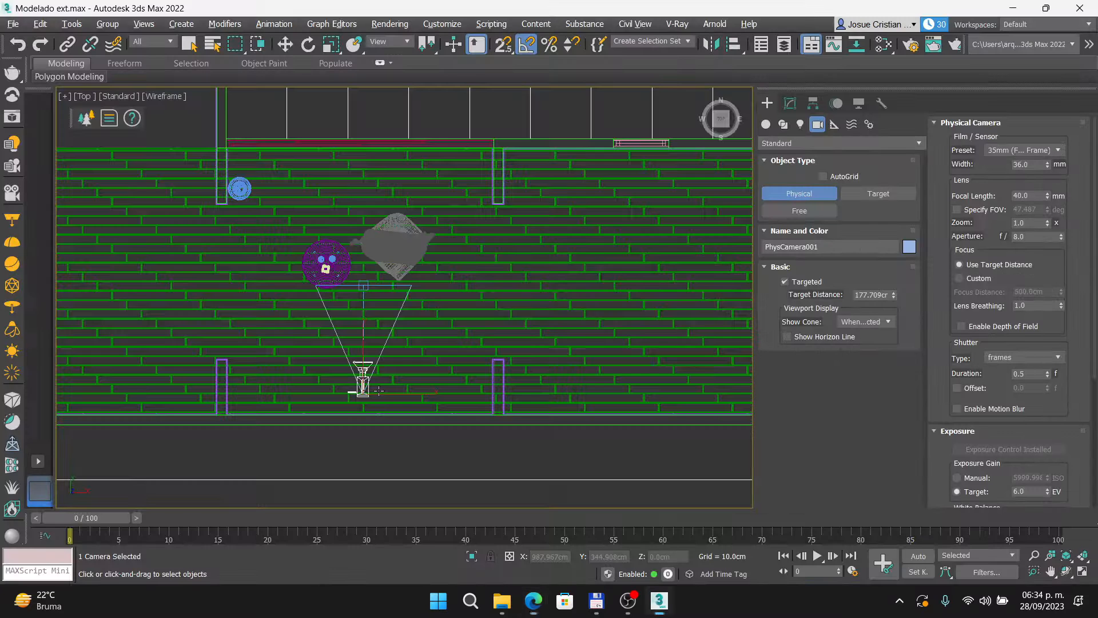
# Try moving the physical camera's body diagonally across the wooden floor while its target stays fixed, and undo the move.
pyautogui.scroll(5, 364, 366)
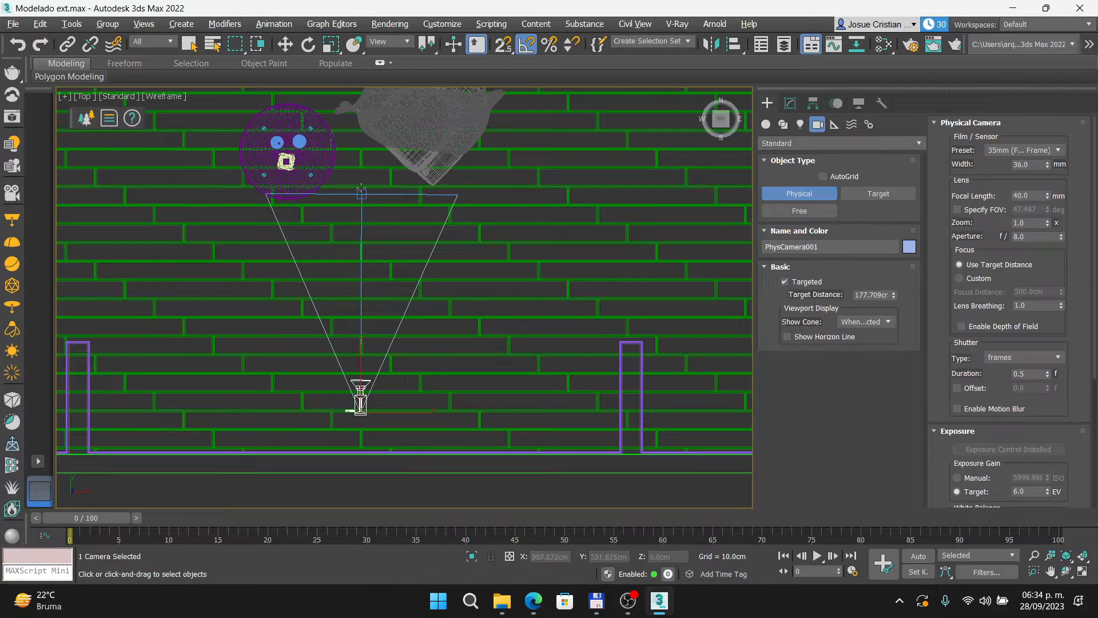
pyautogui.rightClick(477, 363)
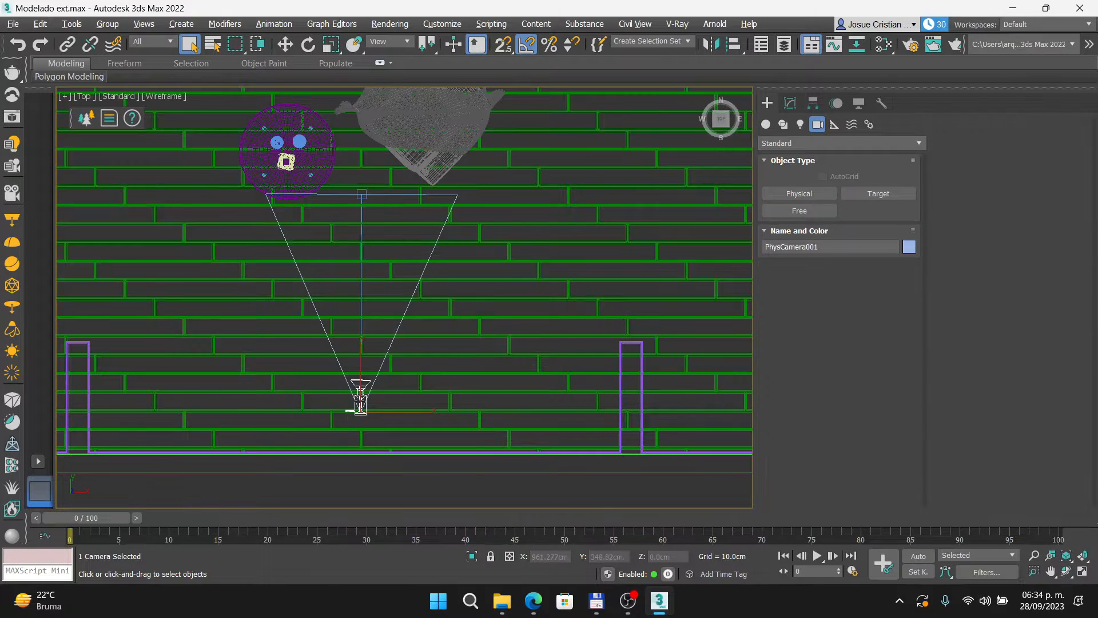
pyautogui.press('w')
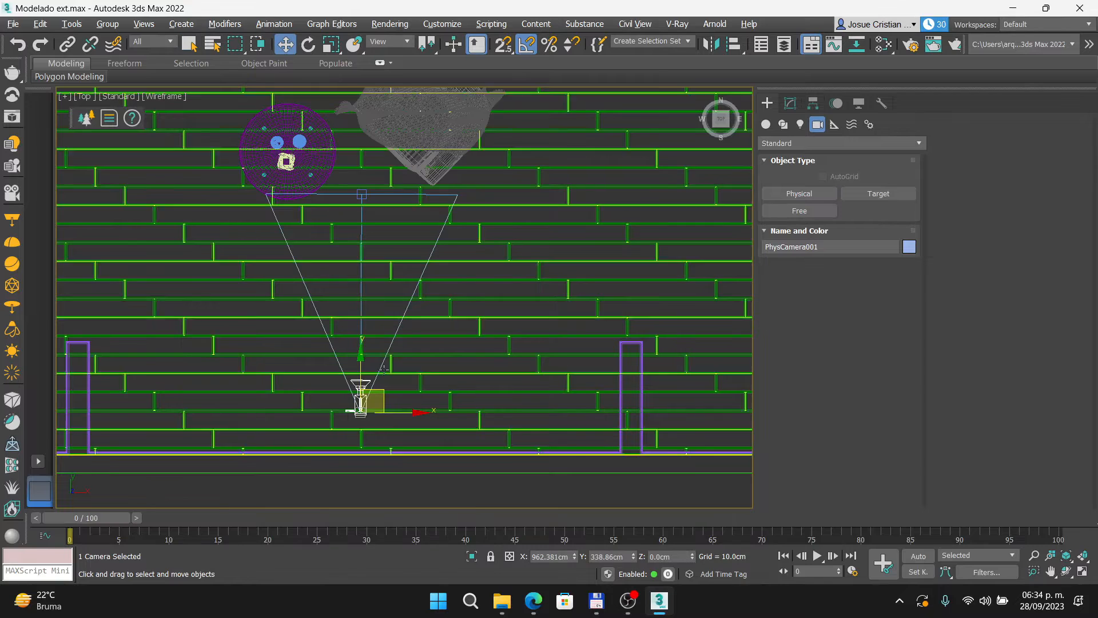
pyautogui.moveTo(379, 392); pyautogui.dragTo(498, 308)
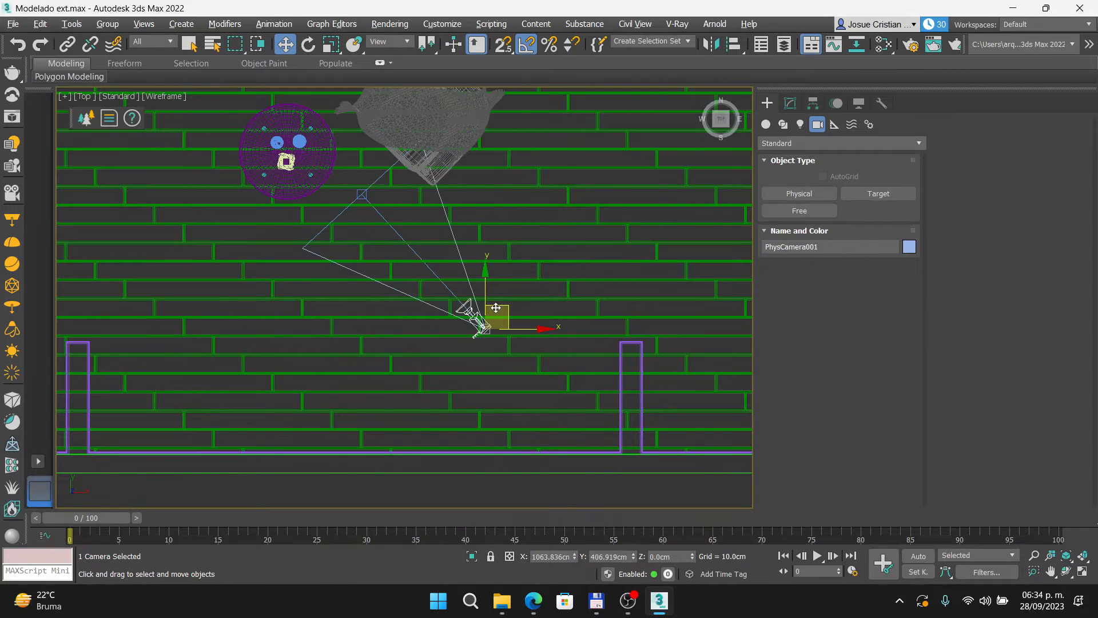
pyautogui.hotkey('ctrl', 'z')
# Try moving only the camera's target to another spot on the wooden floor, and undo the move.
pyautogui.click(362, 197)
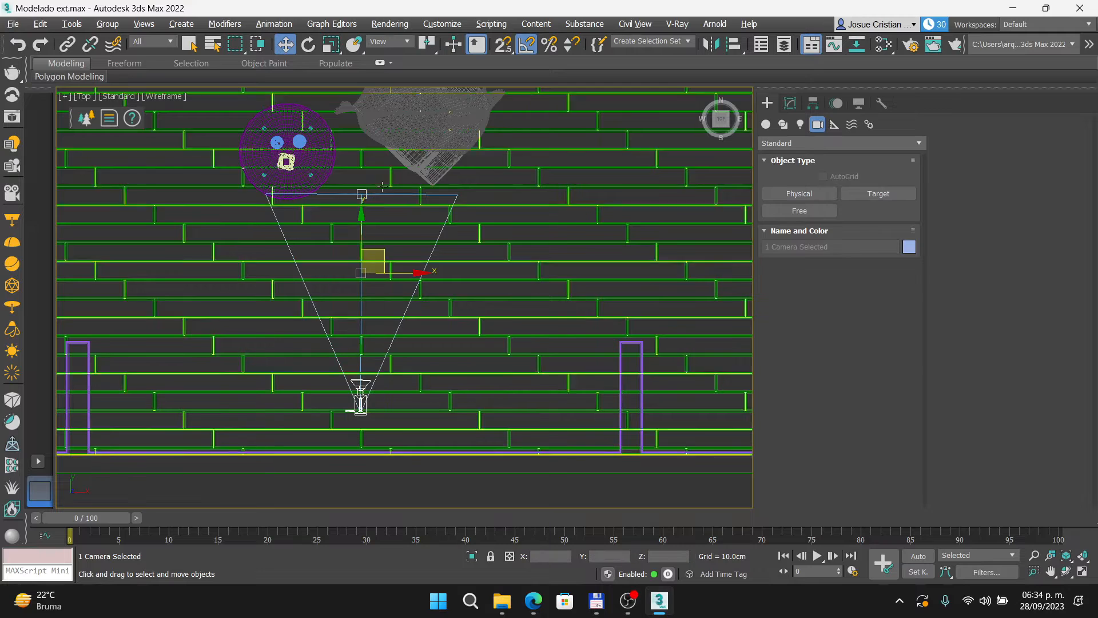
pyautogui.click(386, 217)
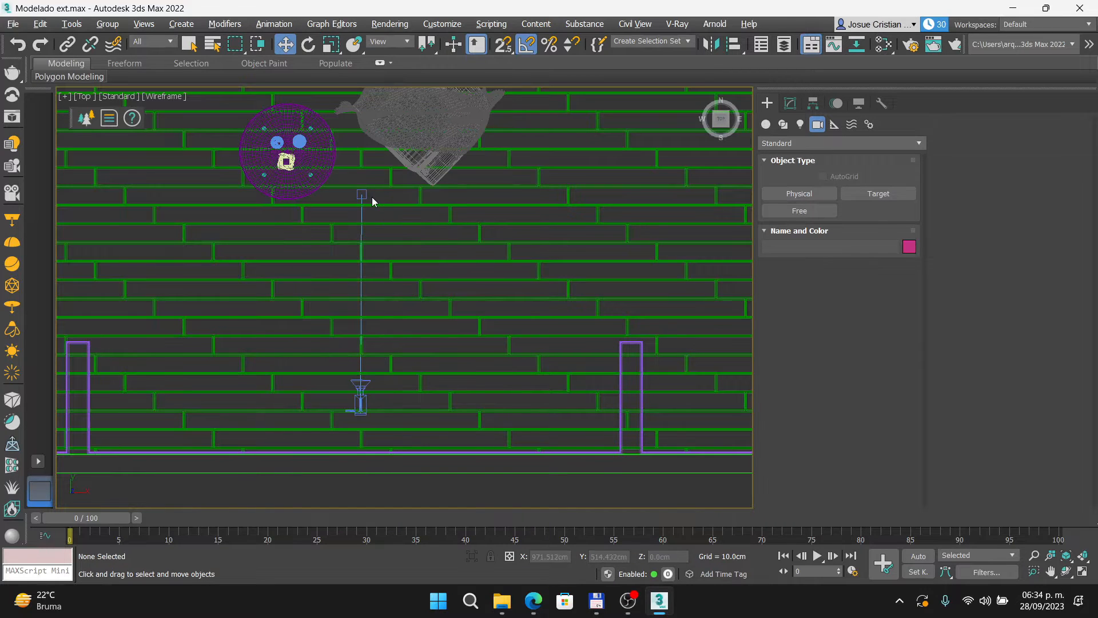
pyautogui.click(363, 193)
pyautogui.moveTo(373, 174); pyautogui.dragTo(462, 248)
pyautogui.hotkey('ctrl', 'z')
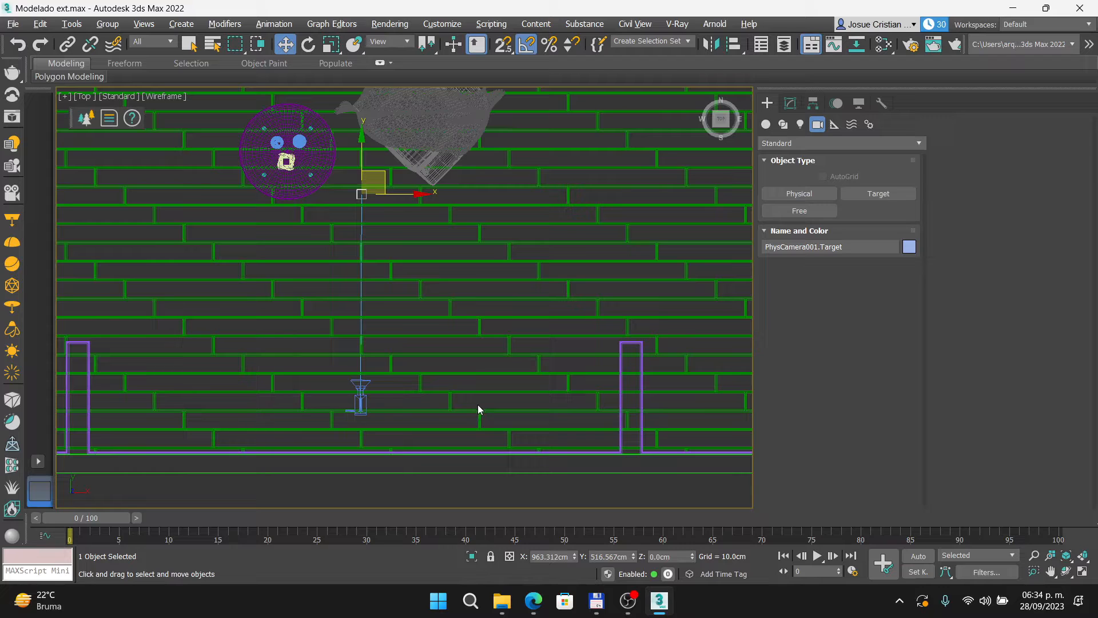
# Check the Targeted close-up in Prezi, turn off Targeted for the physical camera in 3ds Max, and nudge it to about X 964, Y 342 cm.
pyautogui.click(360, 407)
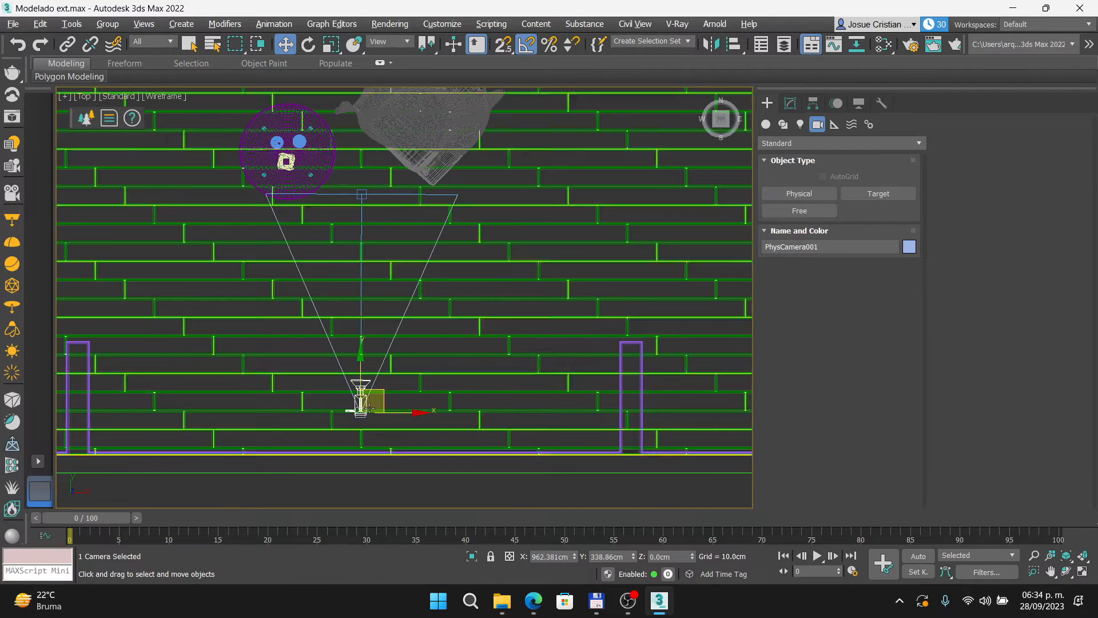
pyautogui.hotkey('alt', 'Tab')
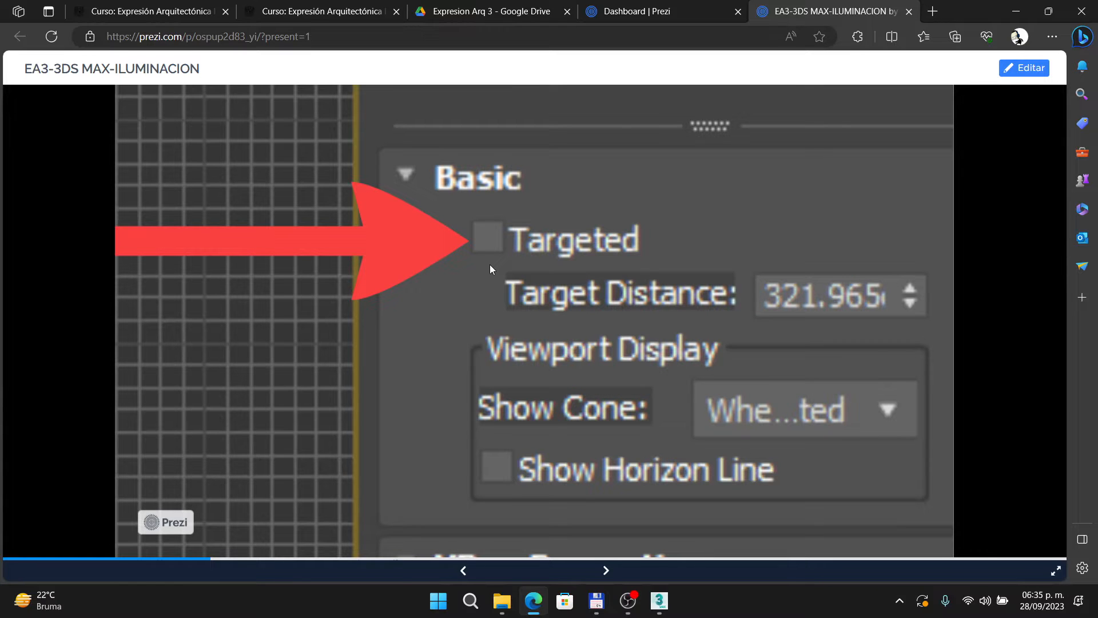
pyautogui.hotkey('alt', 'Tab')
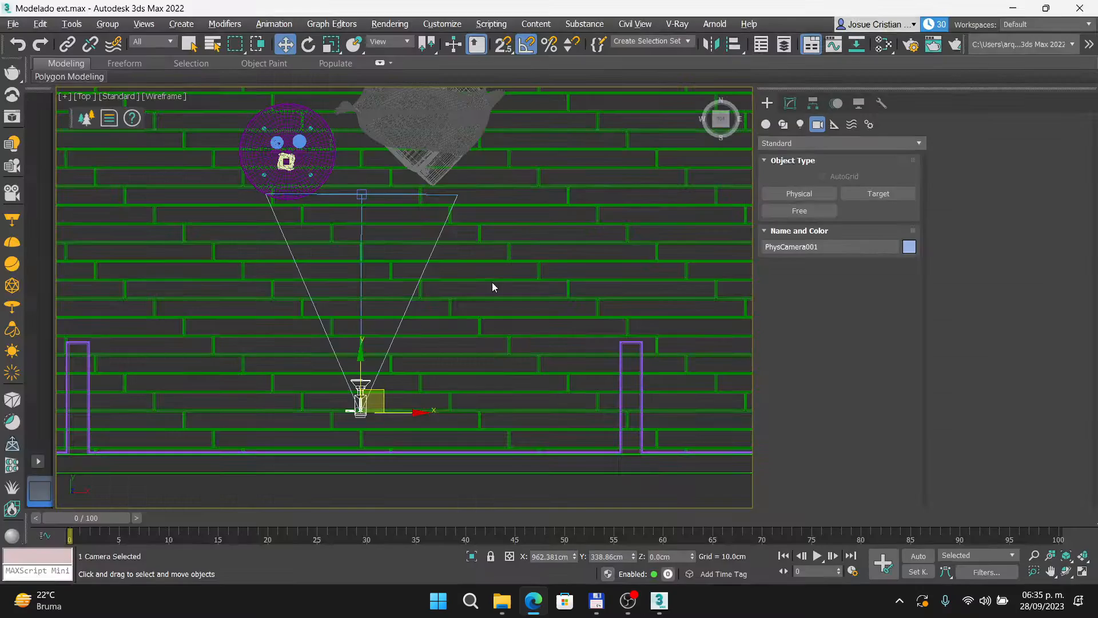
pyautogui.click(790, 105)
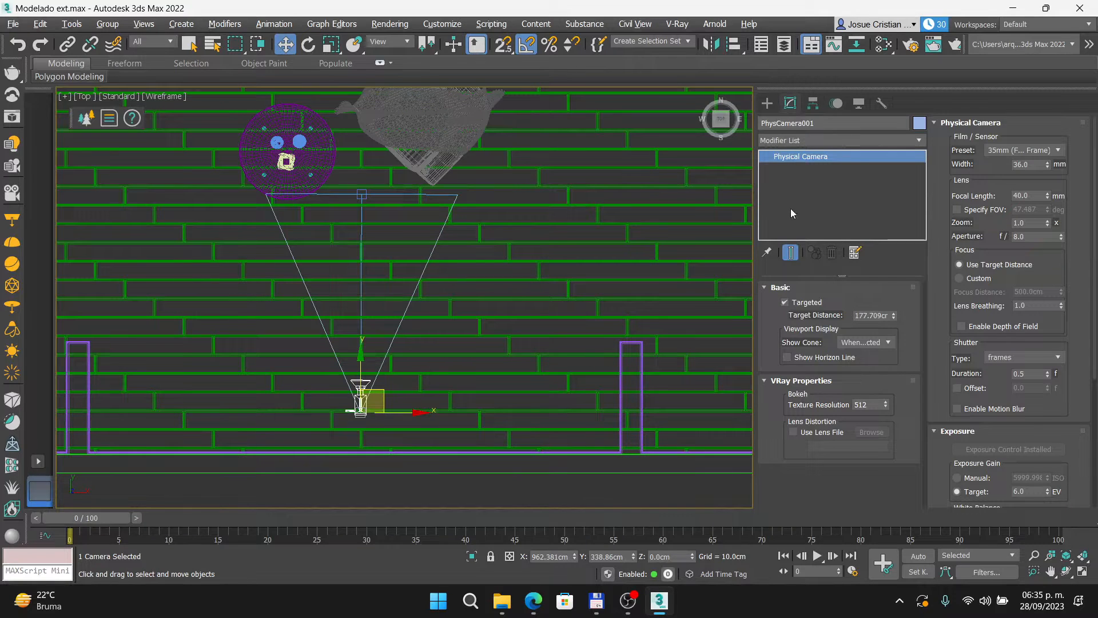
pyautogui.click(790, 302)
pyautogui.click(789, 302)
pyautogui.click(790, 302)
pyautogui.moveTo(377, 390)
pyautogui.mouseDown()
pyautogui.moveTo(483, 308)
pyautogui.moveTo(380, 386)
pyautogui.mouseUp()
# Try to select and move the untargeted camera over the wooden floor, undo the accidental floor move, and clear the selection.
pyautogui.click(359, 193)
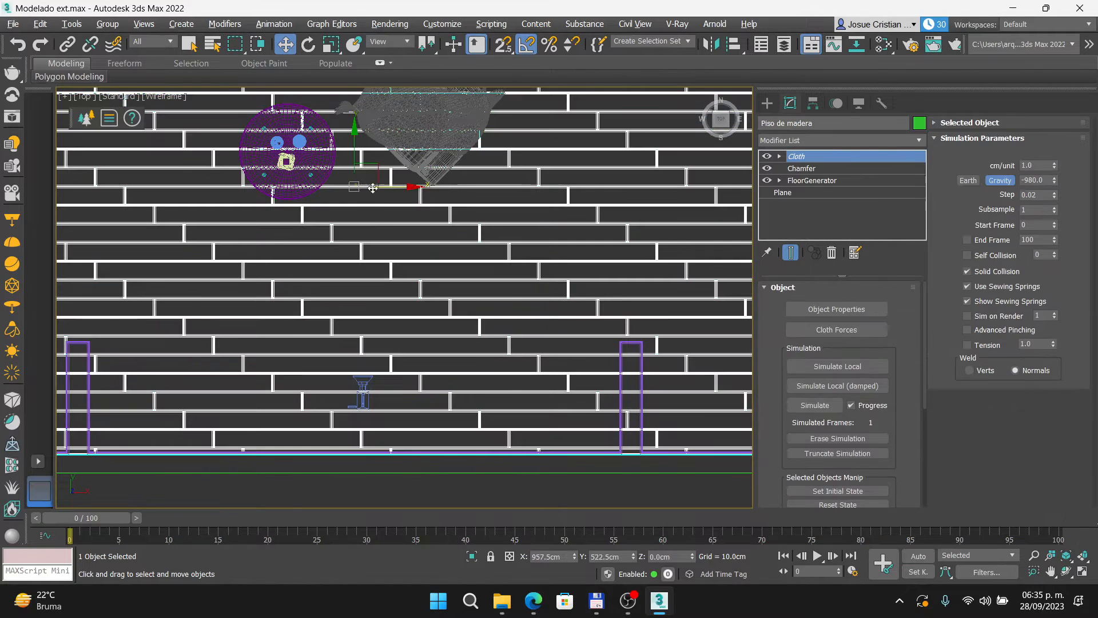
pyautogui.click(371, 391)
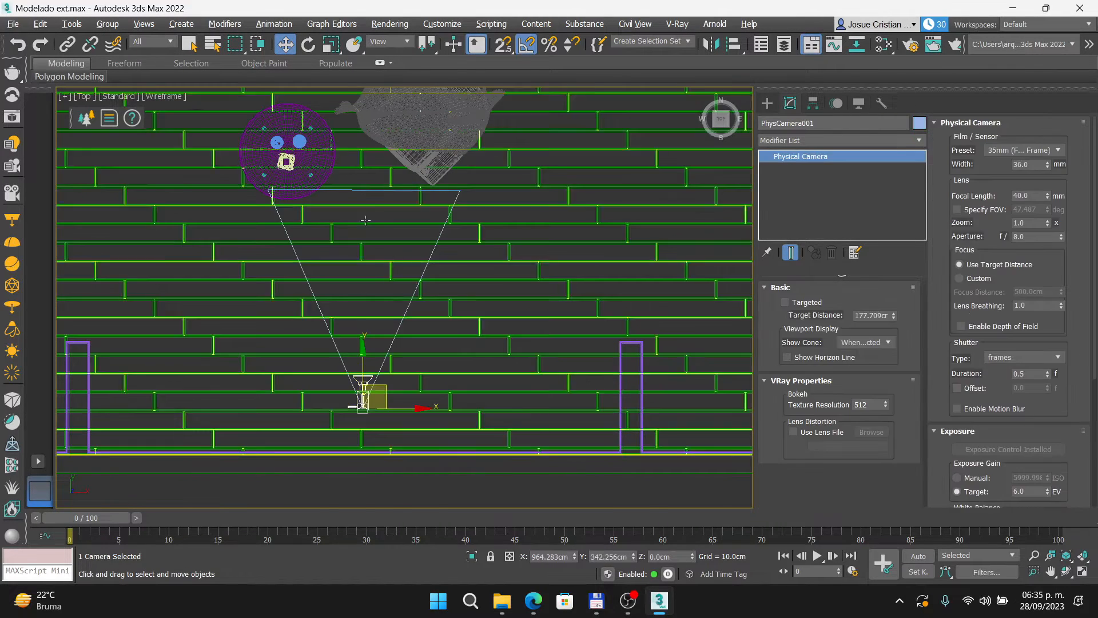
pyautogui.moveTo(381, 389); pyautogui.dragTo(392, 353)
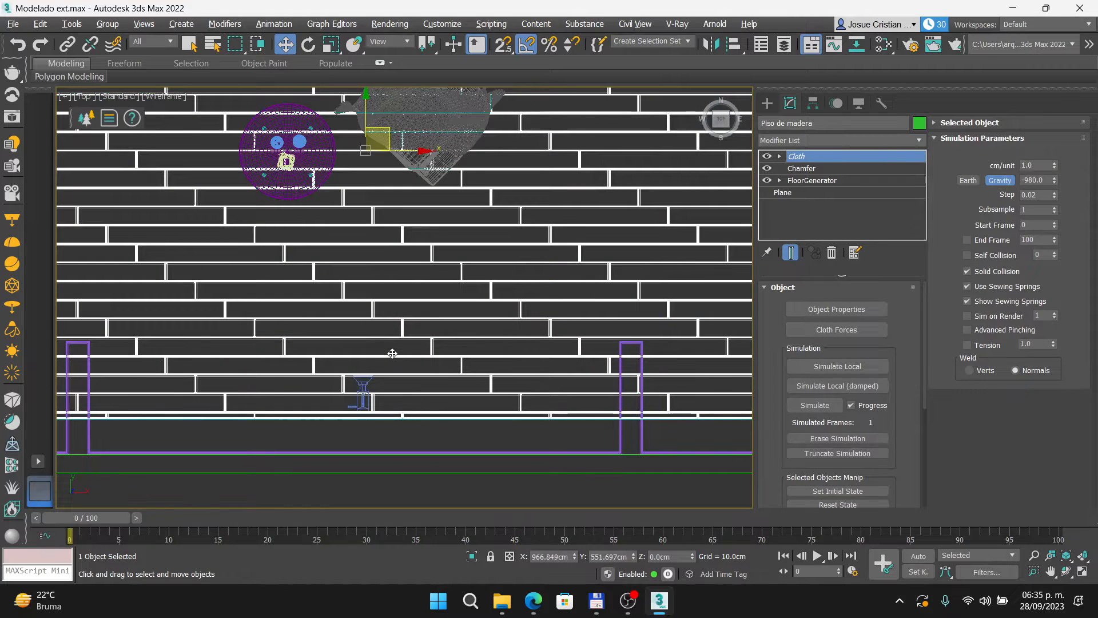
pyautogui.hotkey('ctrl', 'z')
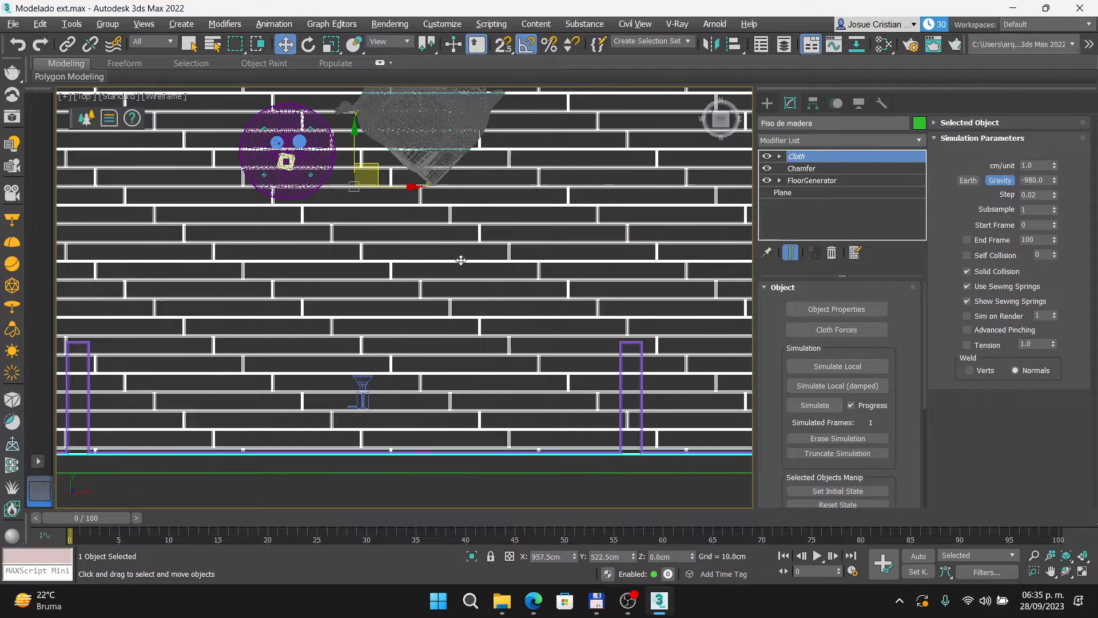
pyautogui.click(390, 386)
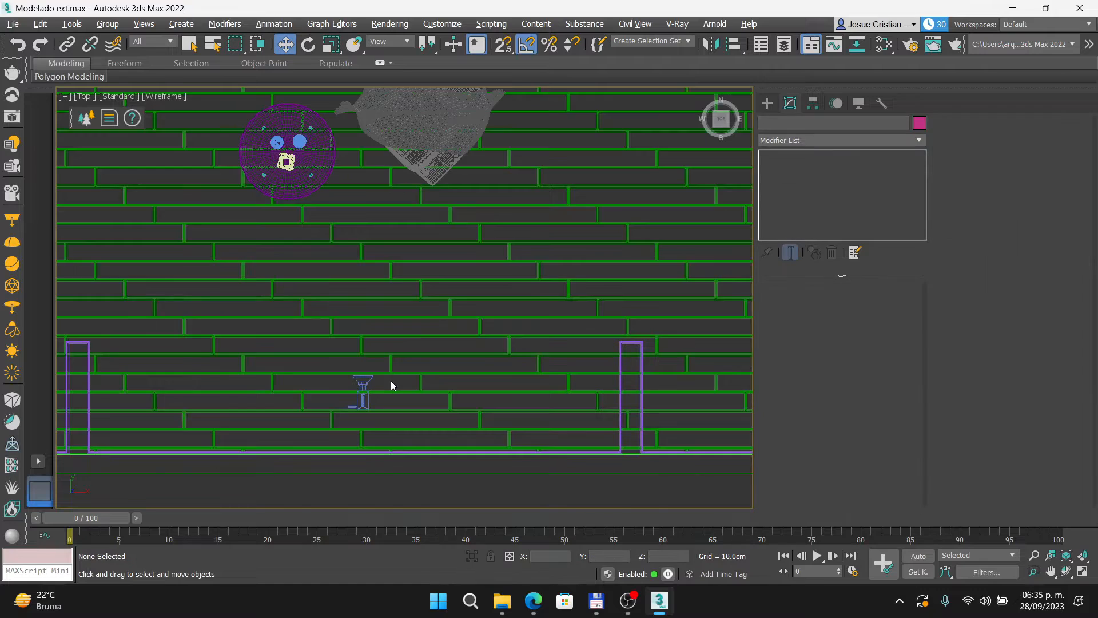
# Restrict the selection filter to Cameras and test it with selection regions over the wooden floor around the camera.
pyautogui.click(170, 42)
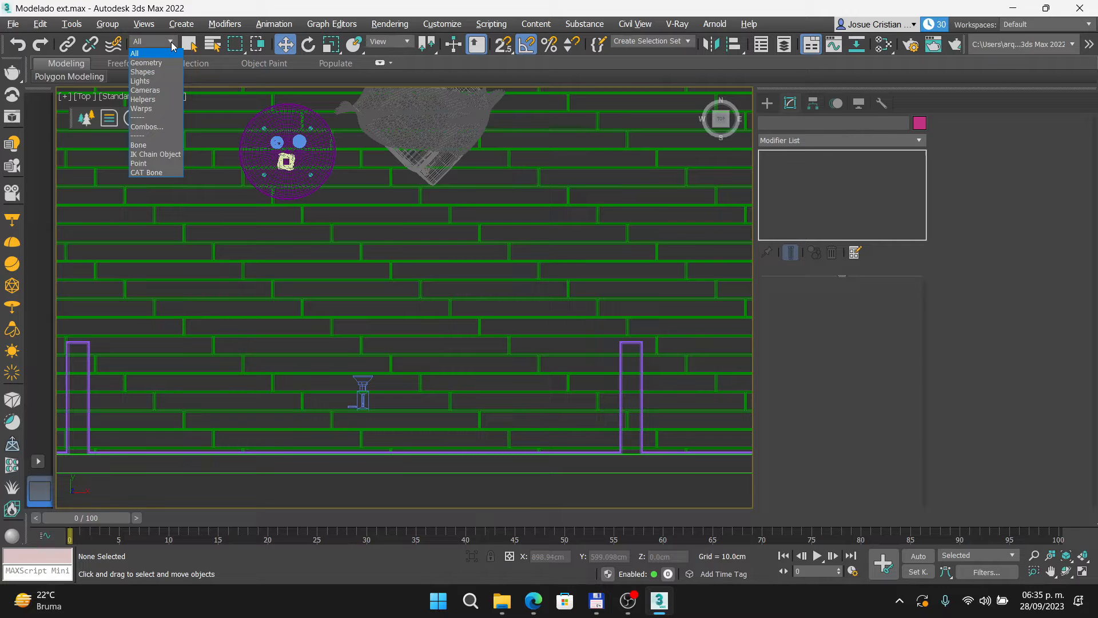
pyautogui.click(144, 90)
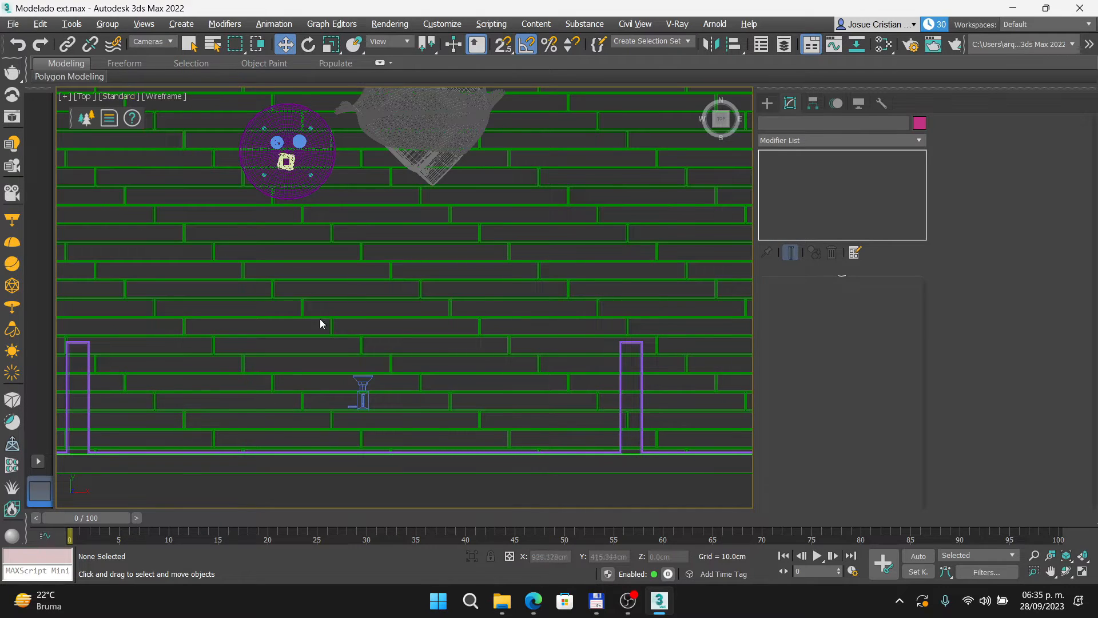
pyautogui.moveTo(313, 344); pyautogui.dragTo(205, 239)
pyautogui.moveTo(689, 261); pyautogui.dragTo(493, 526)
pyautogui.moveTo(537, 228); pyautogui.dragTo(71, 323)
# Test the Cameras filter with a large selection region across the house plan, and leave the physical camera selected.
pyautogui.scroll(-5, 170, 358)
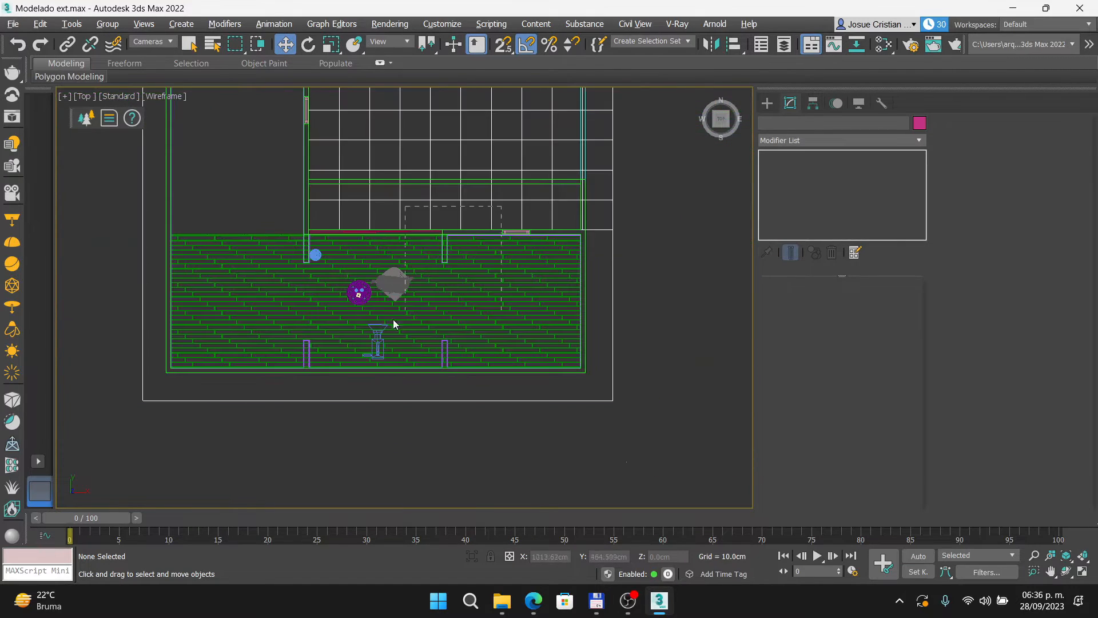
pyautogui.click(392, 319)
pyautogui.moveTo(641, 185); pyautogui.dragTo(286, 392)
pyautogui.click(668, 200)
pyautogui.scroll(5, 348, 343)
pyautogui.click(461, 350)
pyautogui.moveTo(524, 283); pyautogui.dragTo(381, 331, button='middle')
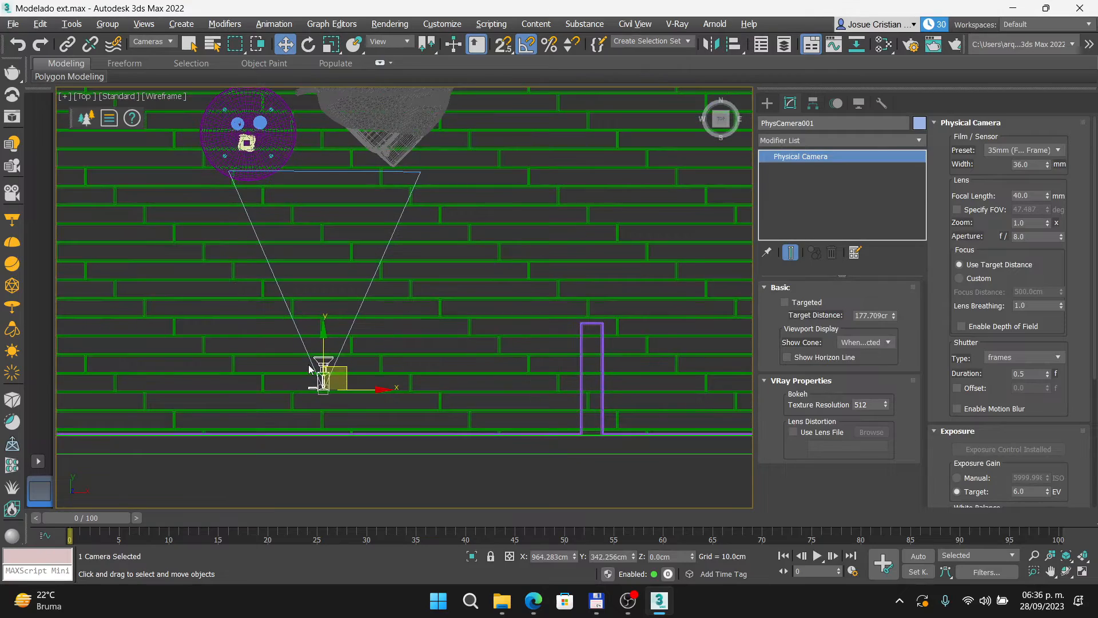
# Check the rotation values in the Prezi close-up, return to 3ds Max, and bring up the Rotate Transform Type-In for the camera.
pyautogui.hotkey('alt', 'Tab')
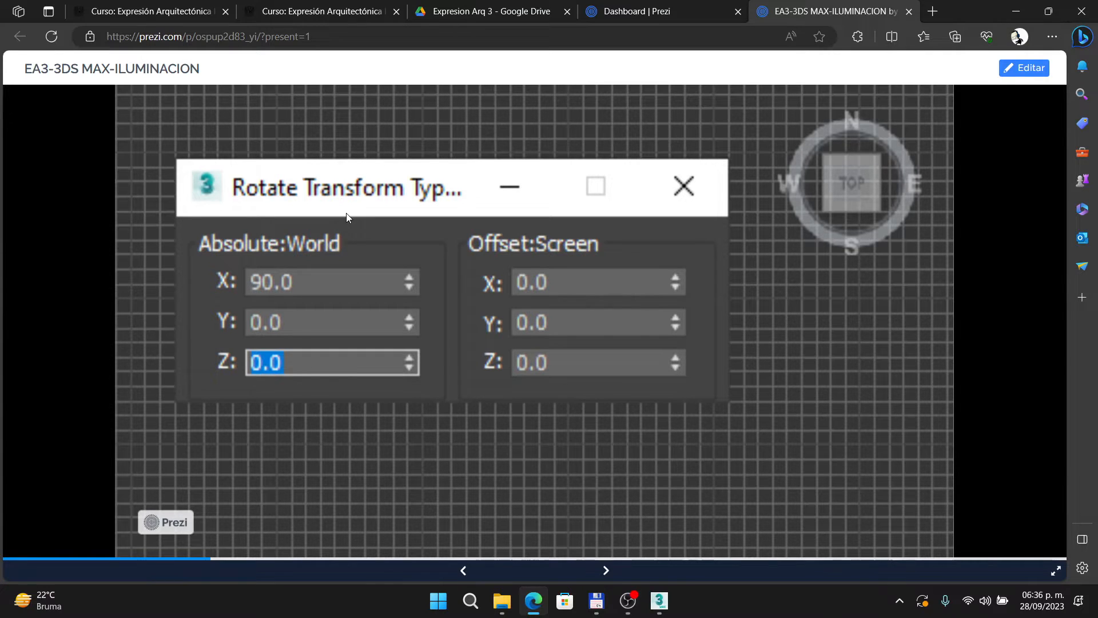
pyautogui.hotkey('alt', 'Tab')
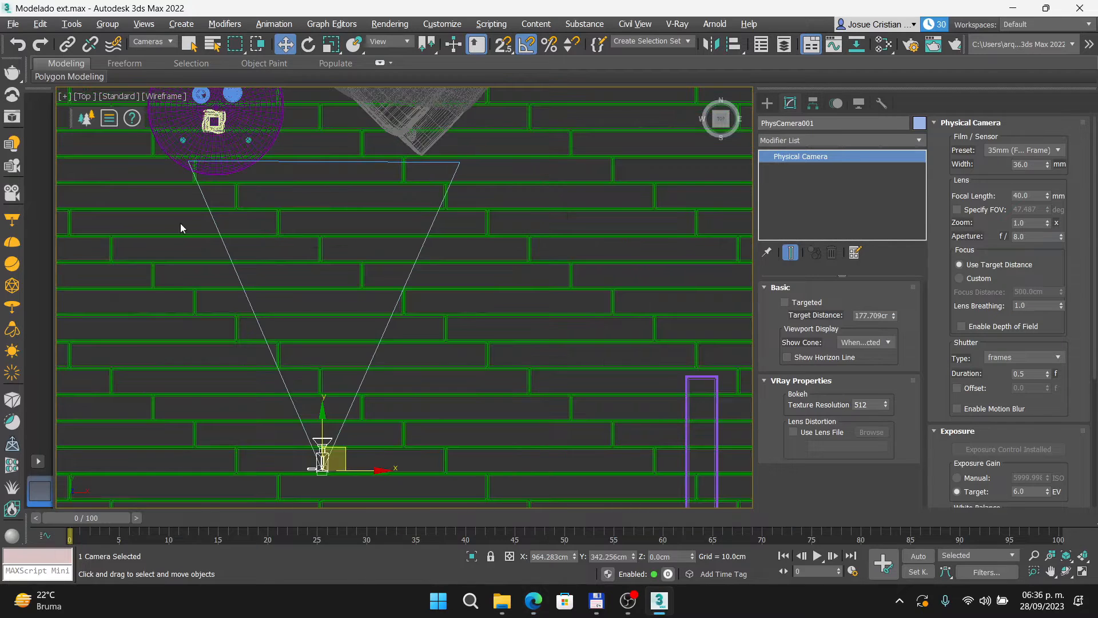
pyautogui.scroll(-6, 180, 223)
pyautogui.scroll(3, 190, 246)
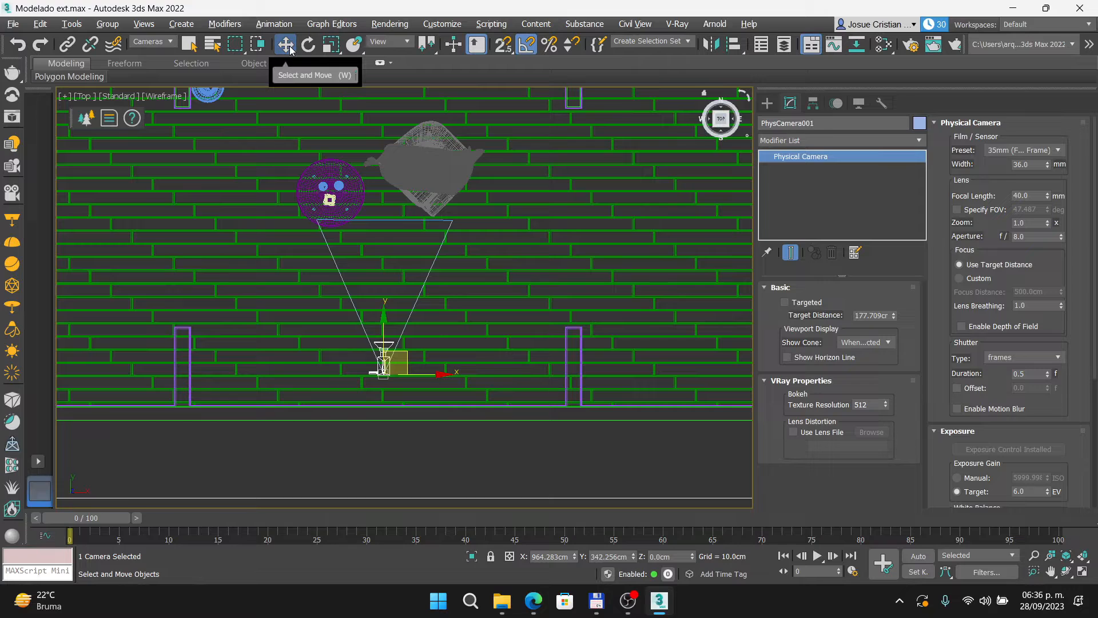
pyautogui.rightClick(308, 45)
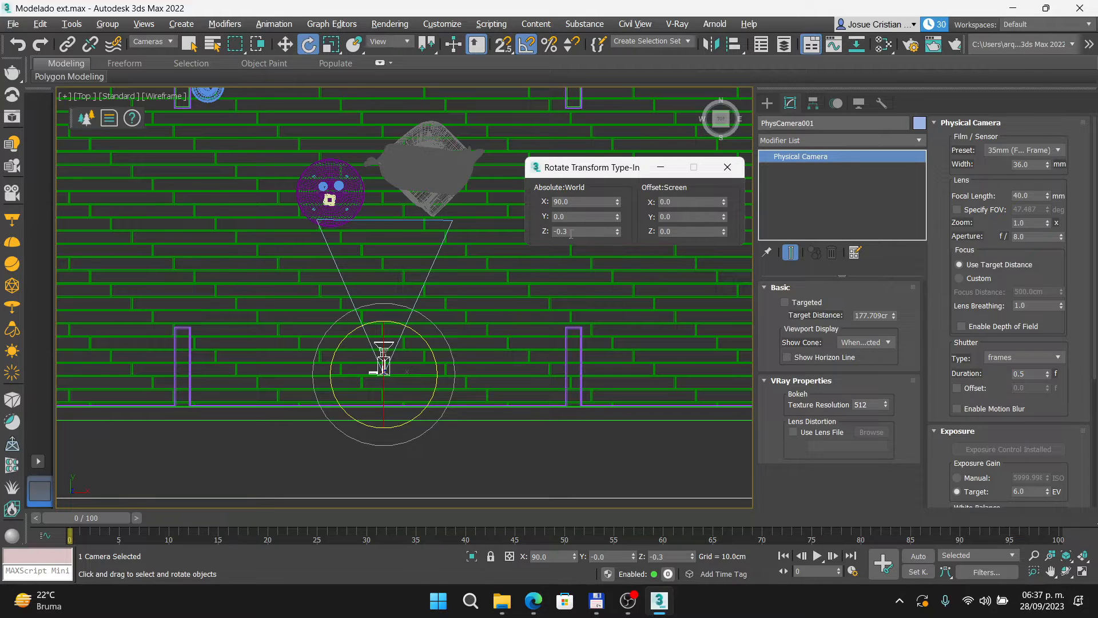
# Set the camera's absolute world Z rotation to 0, try 90, and set it back to 0.
pyautogui.doubleClick(553, 231)
pyautogui.write('0')
pyautogui.press('Return')
pyautogui.write('90')
pyautogui.press('Return')
pyautogui.write('0')
pyautogui.press('Return')
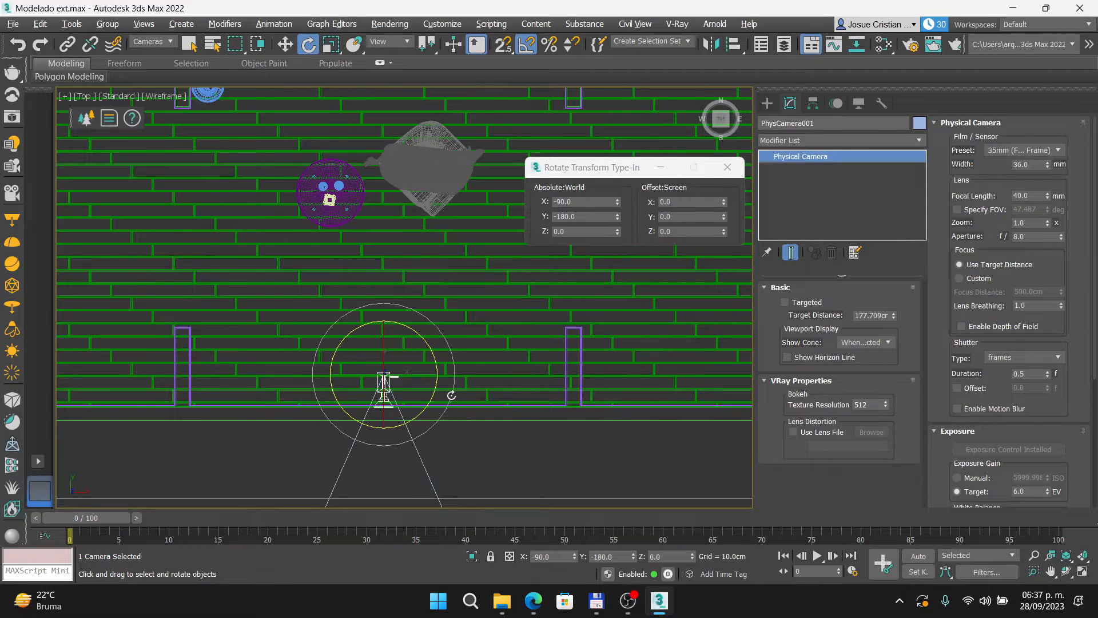
# Enter 180 as the camera's absolute world Z rotation to turn it back toward the table and draped chair, and clear the selection.
pyautogui.click(493, 377)
pyautogui.click(383, 380)
pyautogui.click(580, 232)
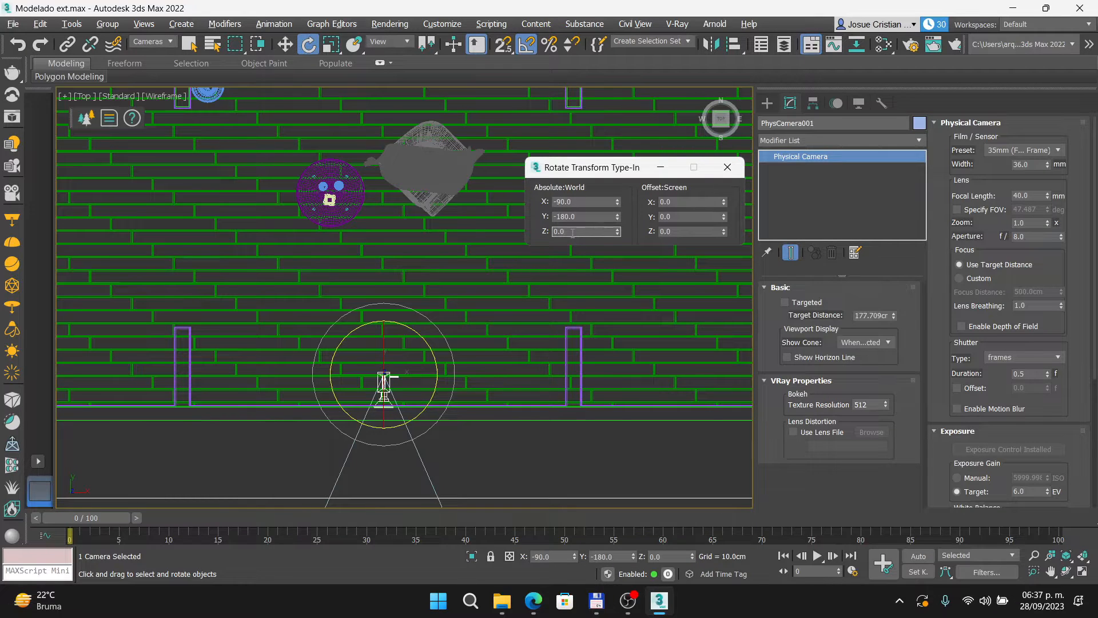
pyautogui.moveTo(579, 232); pyautogui.dragTo(547, 232)
pyautogui.write('180')
pyautogui.press('Return')
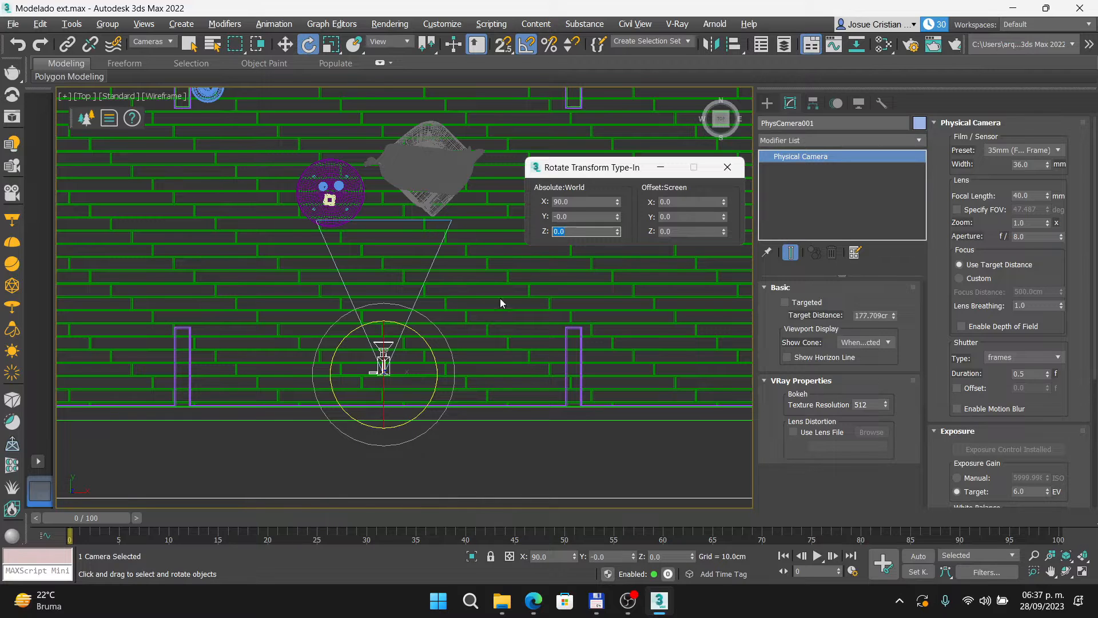
pyautogui.click(448, 448)
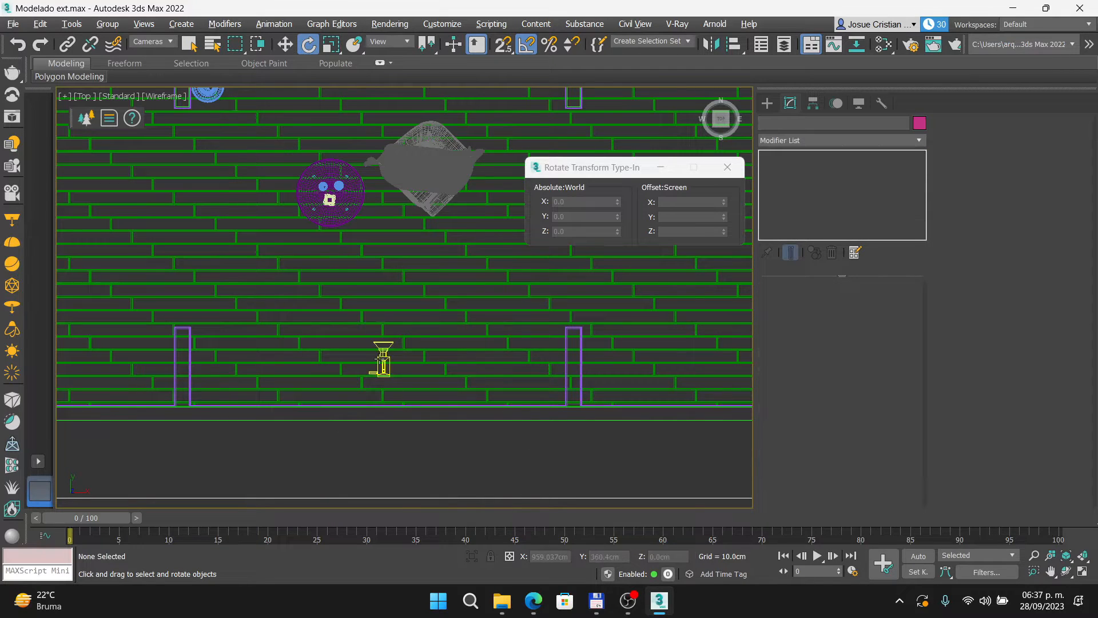
pyautogui.click(381, 362)
pyautogui.click(487, 459)
# Switch to the Prezi presentation, examine the Viewports slide on camera view, four-viewport layout and camera height, and return to 3ds Max.
pyautogui.hotkey('alt', 'Tab')
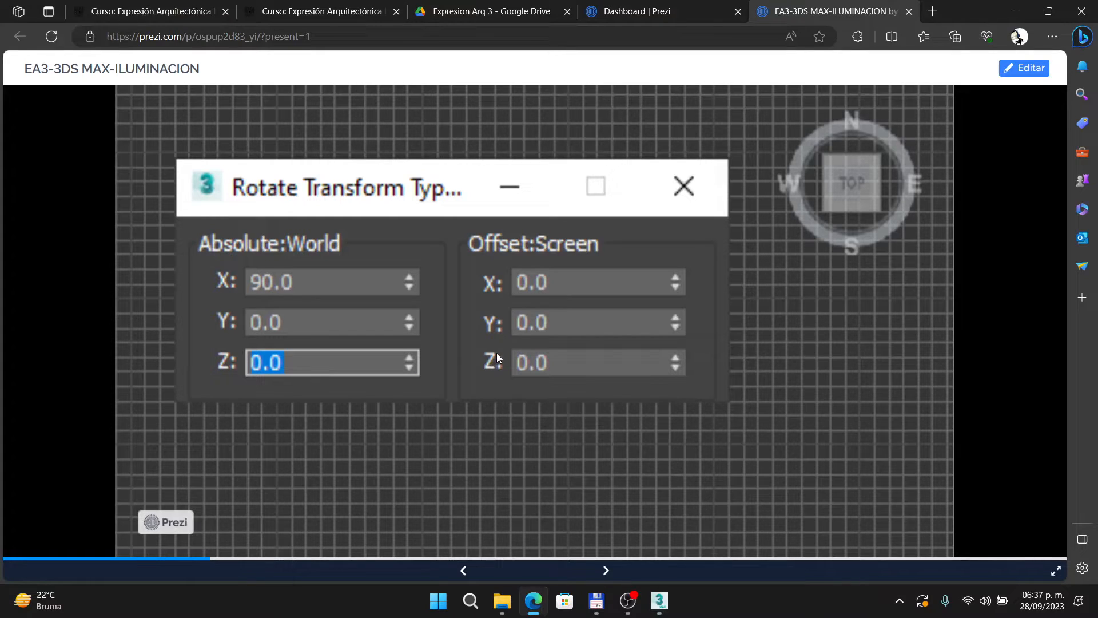
pyautogui.click(496, 353)
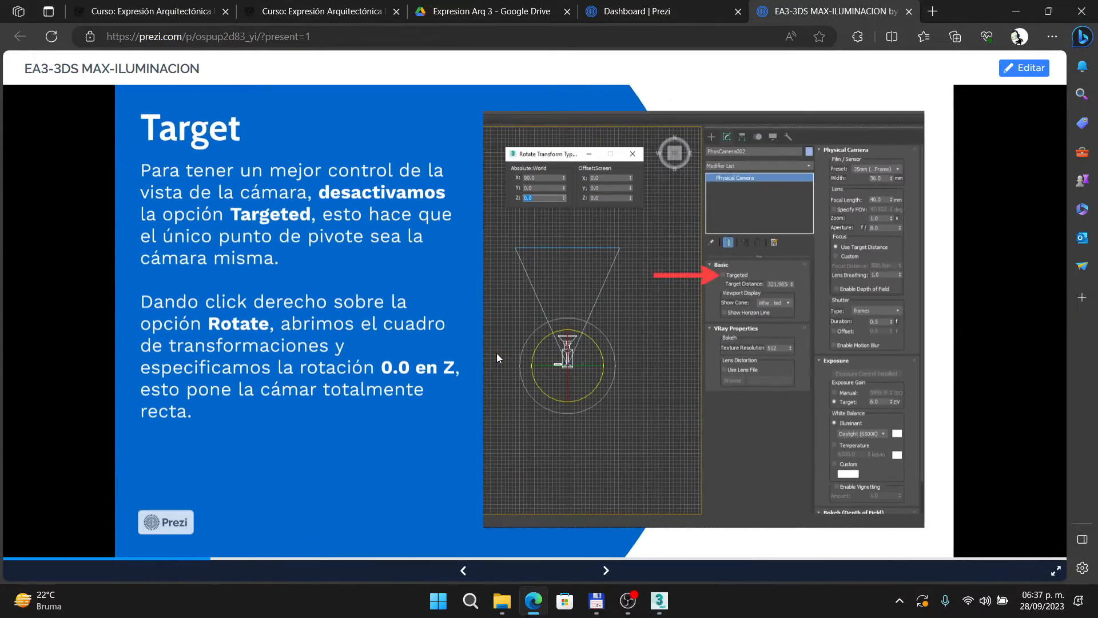
pyautogui.click(496, 357)
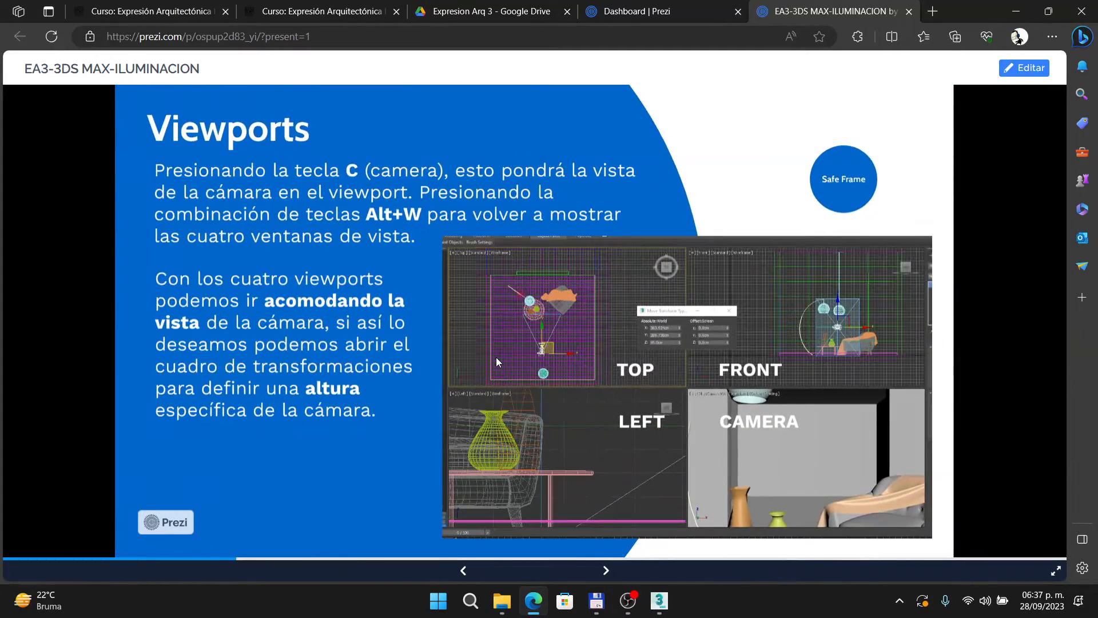
pyautogui.hotkey('alt', 'Tab')
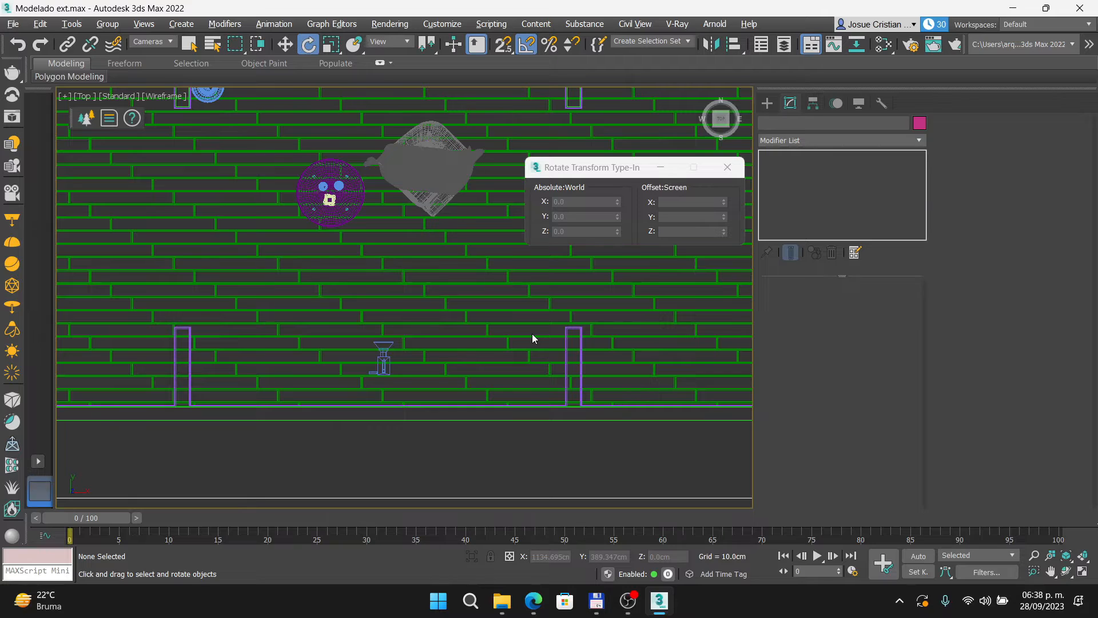
pyautogui.hotkey('alt', 'Tab')
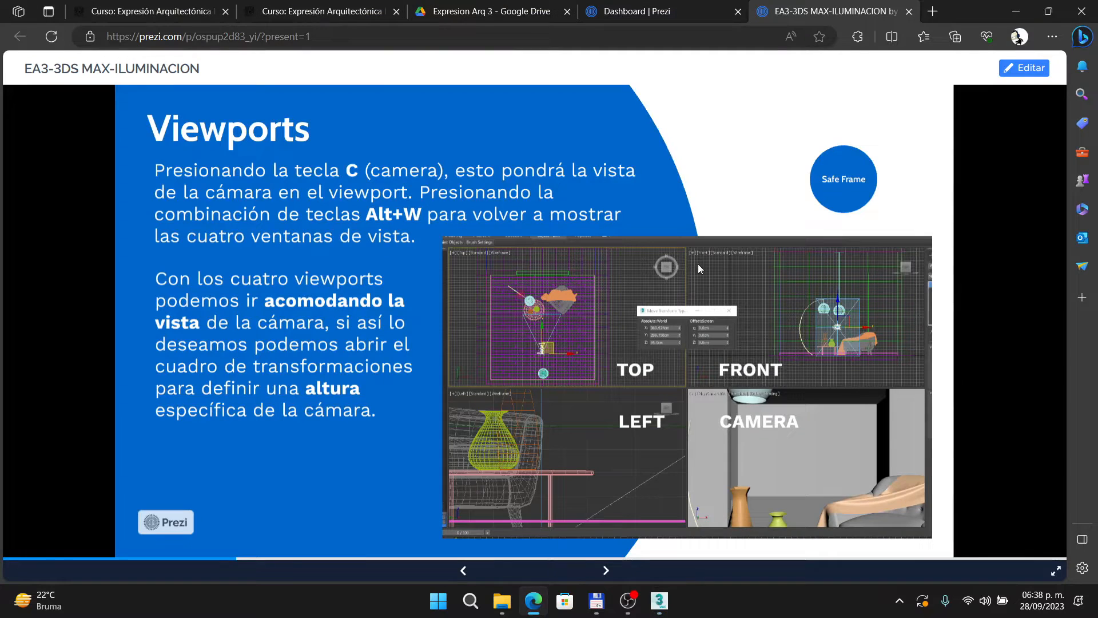
pyautogui.click(732, 414)
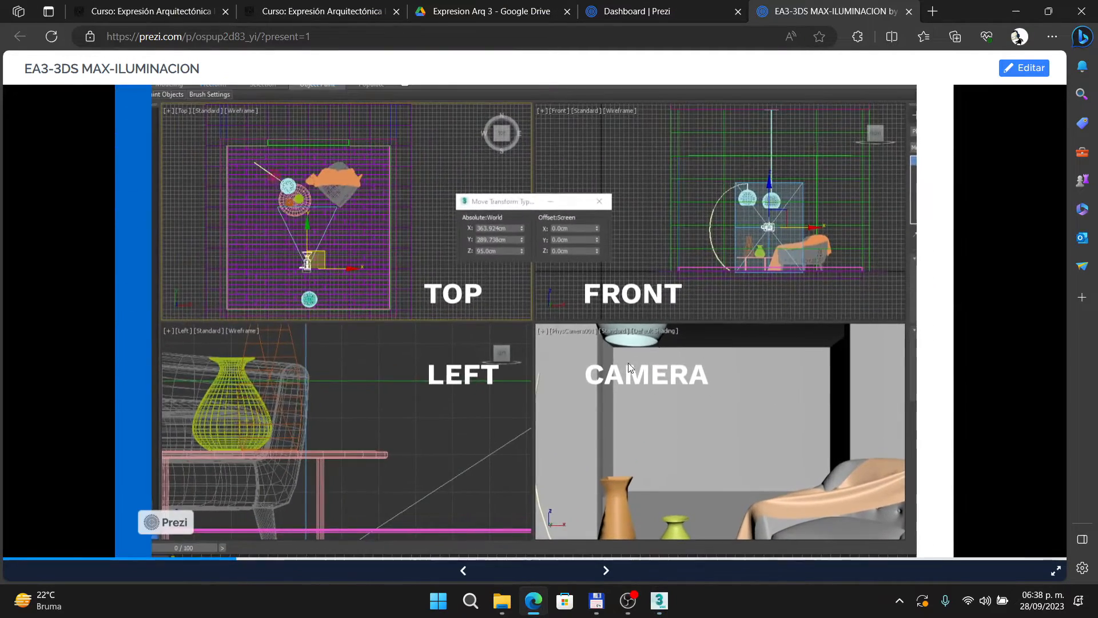
pyautogui.hotkey('alt', 'Tab')
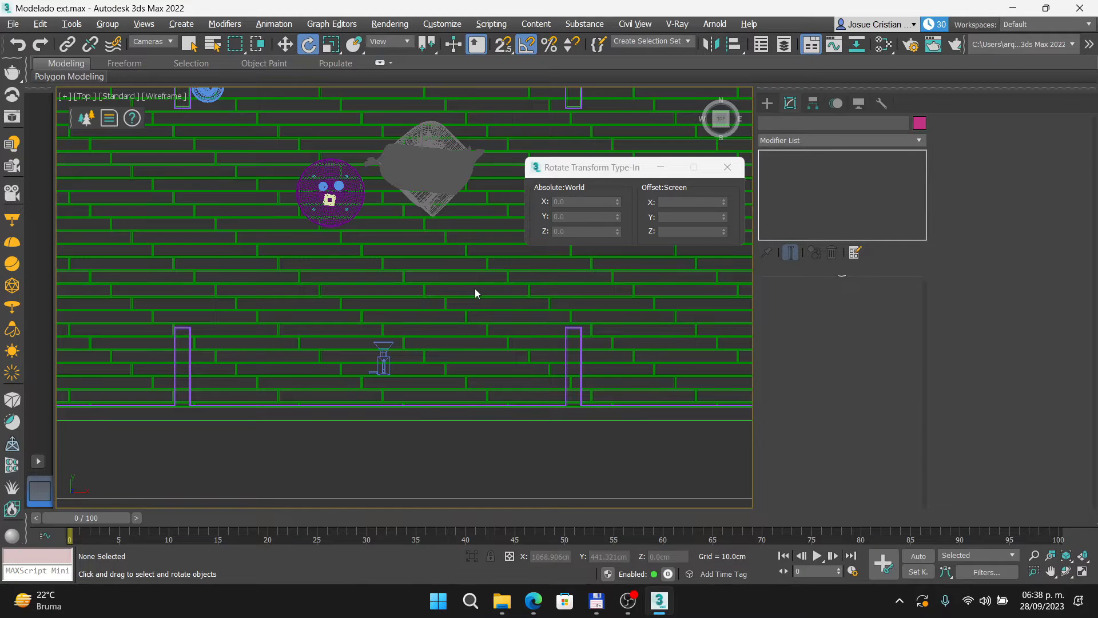
# Restore the four-viewport layout and set the Perspective viewport to the PhysCamera001 view.
pyautogui.hotkey('alt', 'w')
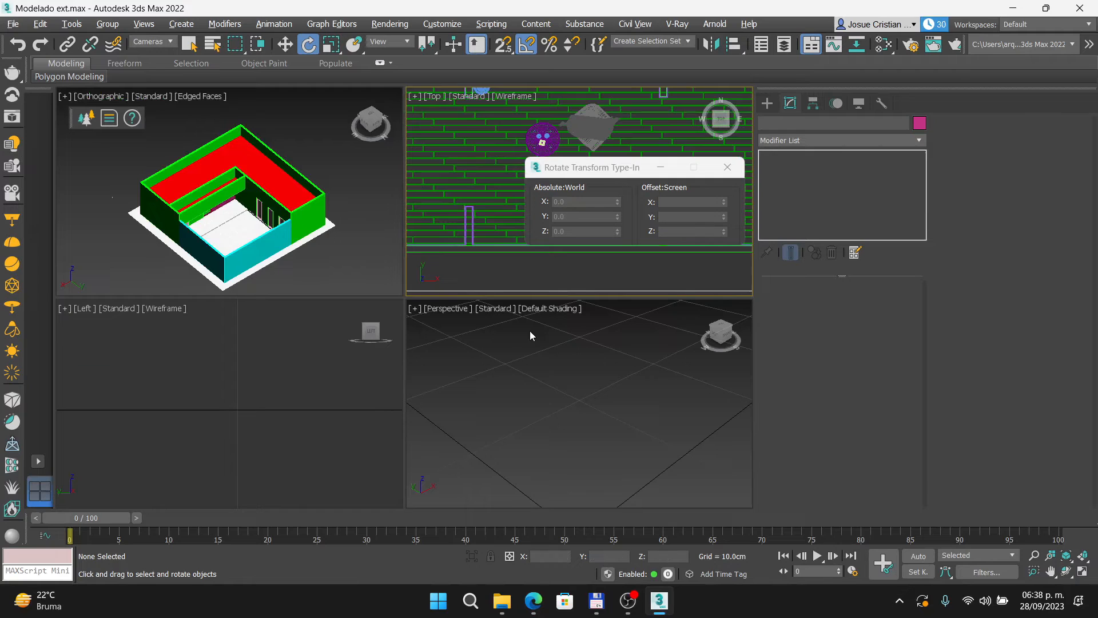
pyautogui.click(524, 382)
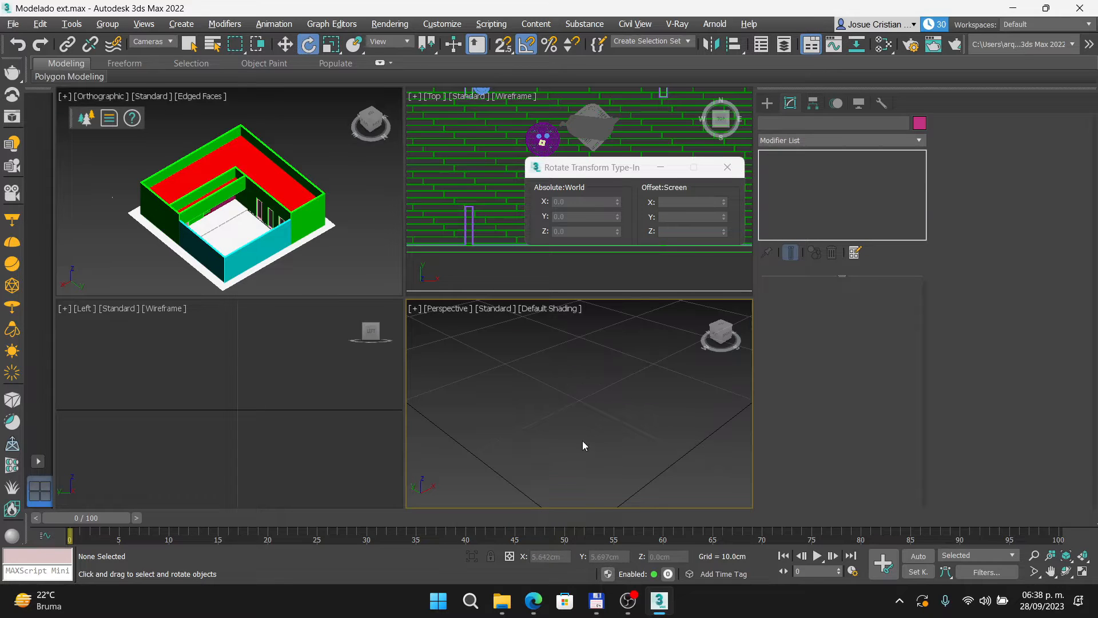
pyautogui.press('c')
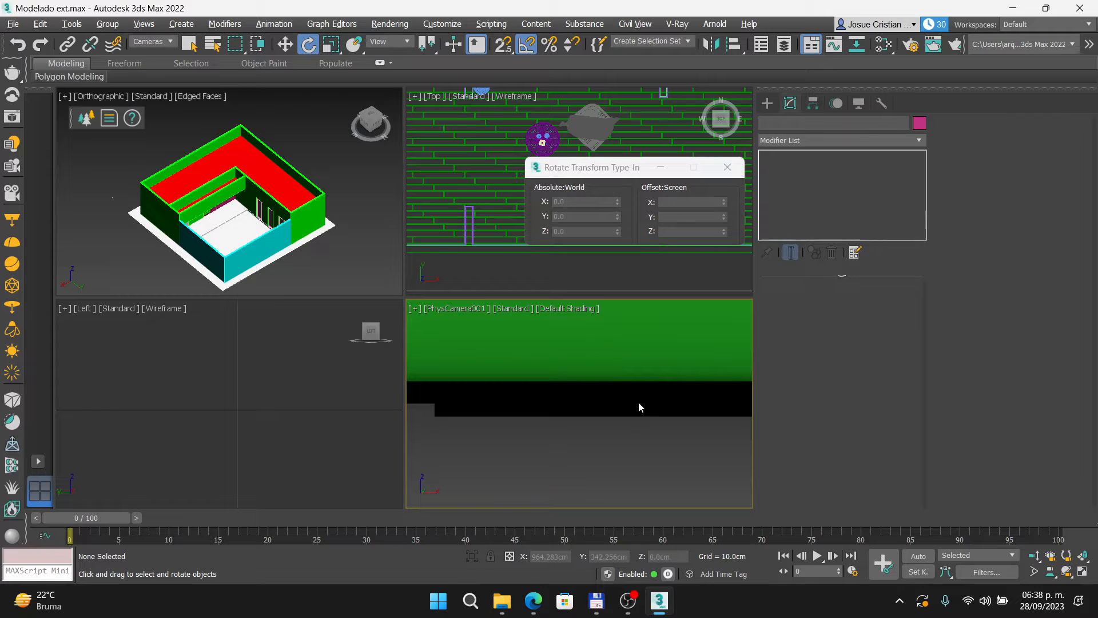
# Check the viewport layout in the Prezi presentation, return to 3ds Max, and change the Orthographic viewport to a wireframe Top view framing the camera and furniture.
pyautogui.hotkey('alt', 'Tab')
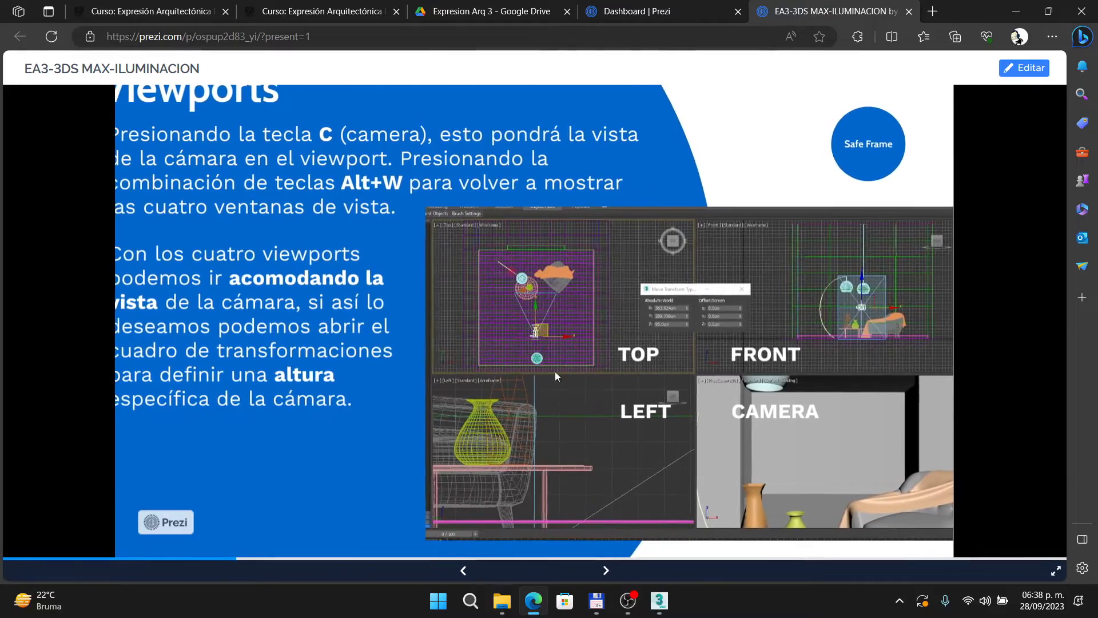
pyautogui.hotkey('alt', 'Tab')
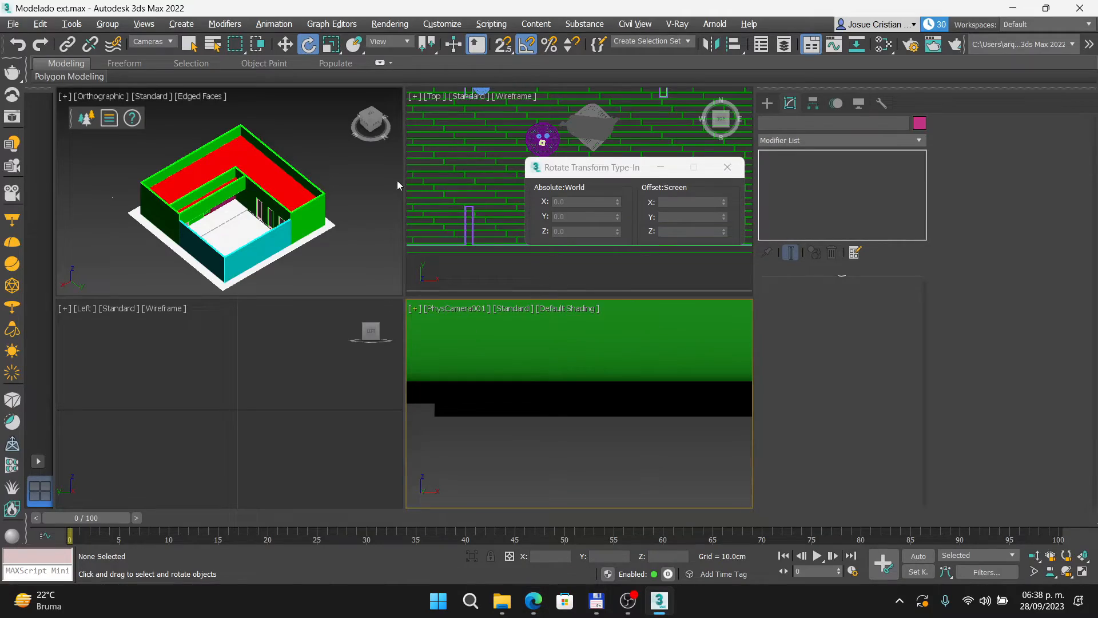
pyautogui.click(370, 215)
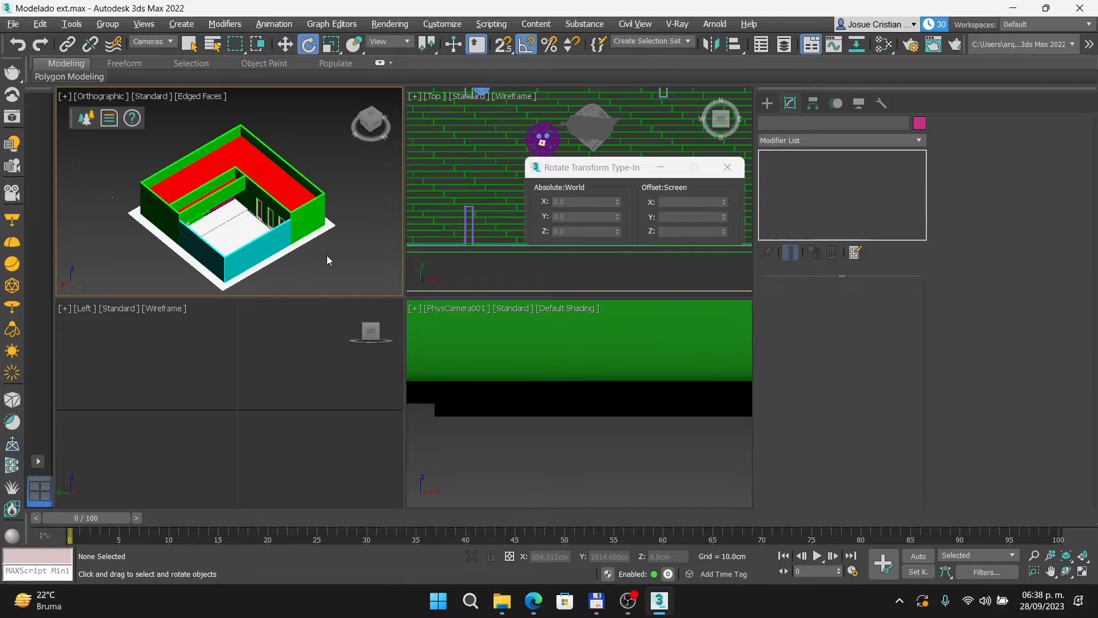
pyautogui.press('t')
pyautogui.scroll(-1, 243, 205)
pyautogui.scroll(3, 325, 131)
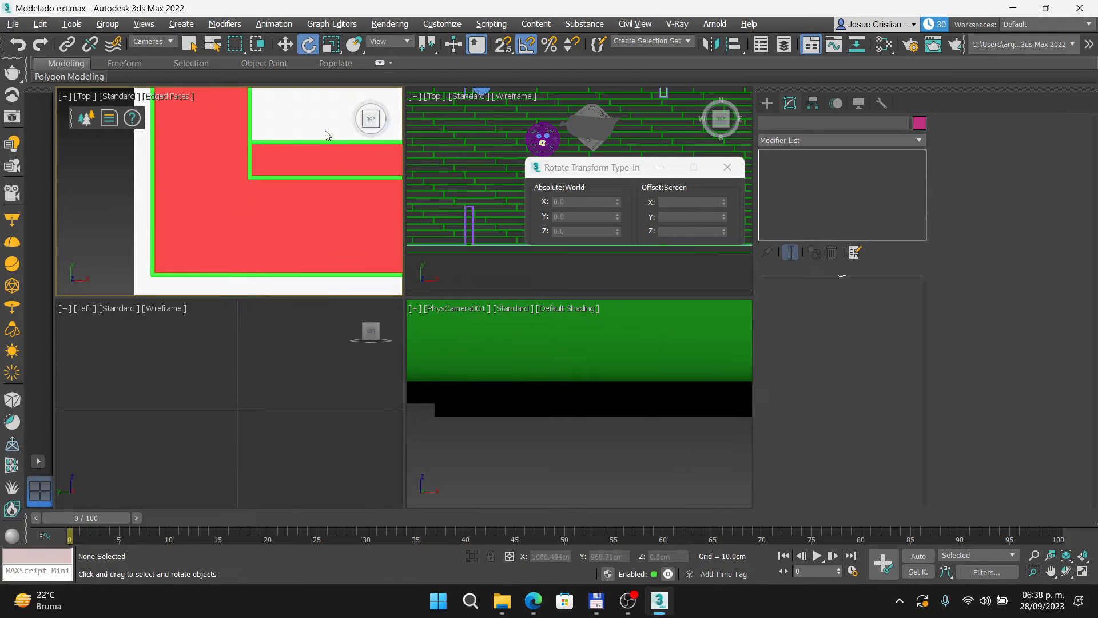
pyautogui.press('F3')
pyautogui.scroll(1, 277, 143)
pyautogui.scroll(2, 306, 262)
pyautogui.moveTo(305, 262); pyautogui.dragTo(269, 138, button='middle')
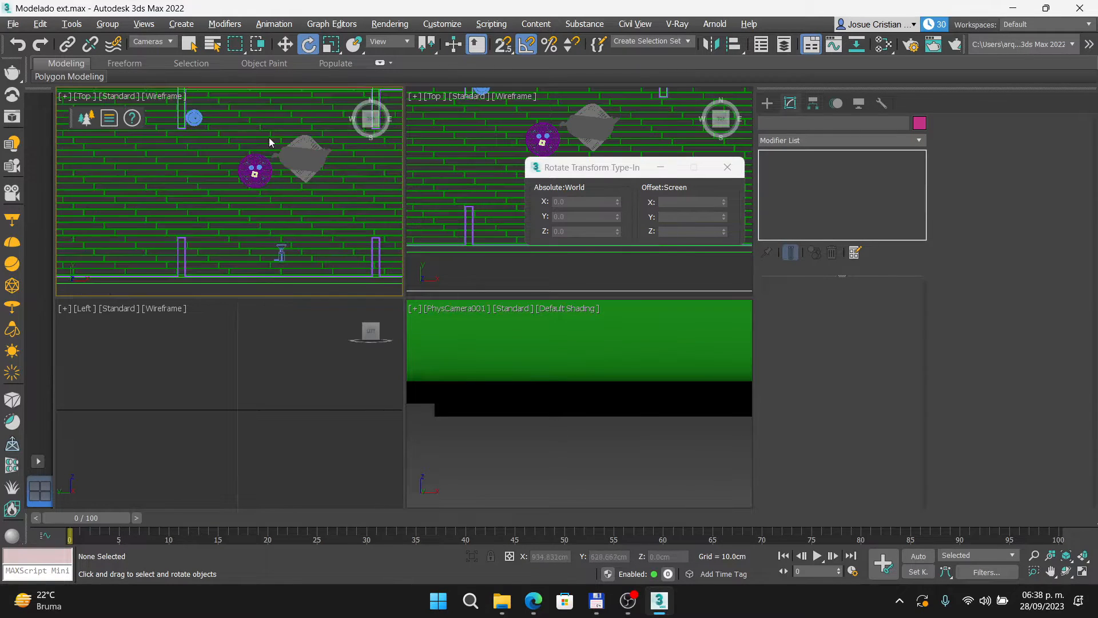
# Set the physical camera's absolute world Z position to 150 cm and move it slightly back along Y to about 333 cm.
pyautogui.click(281, 252)
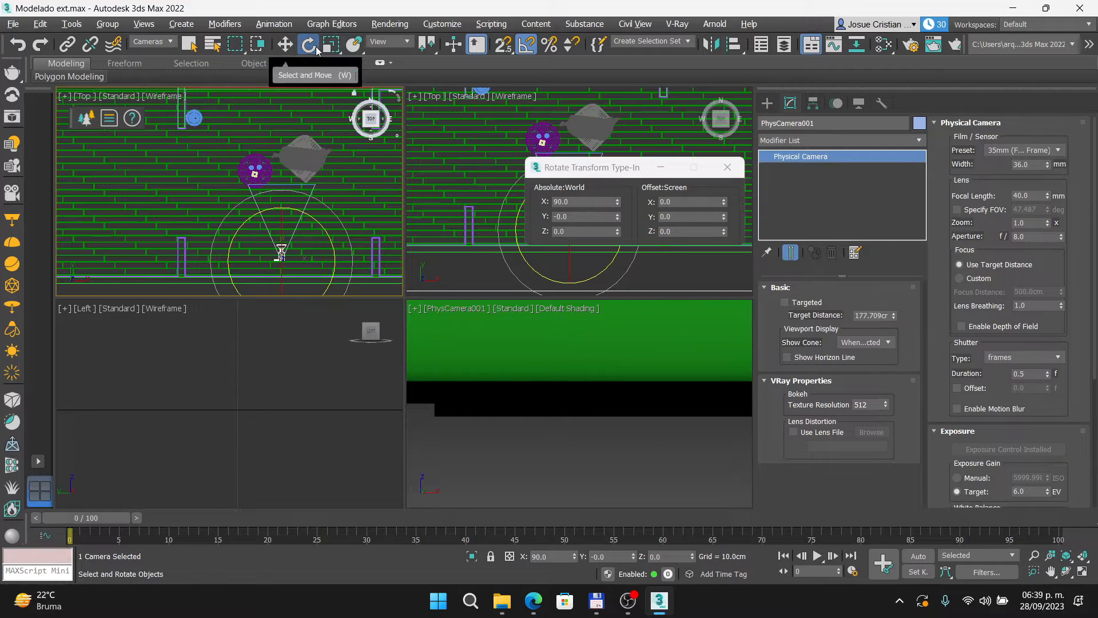
pyautogui.click(285, 44)
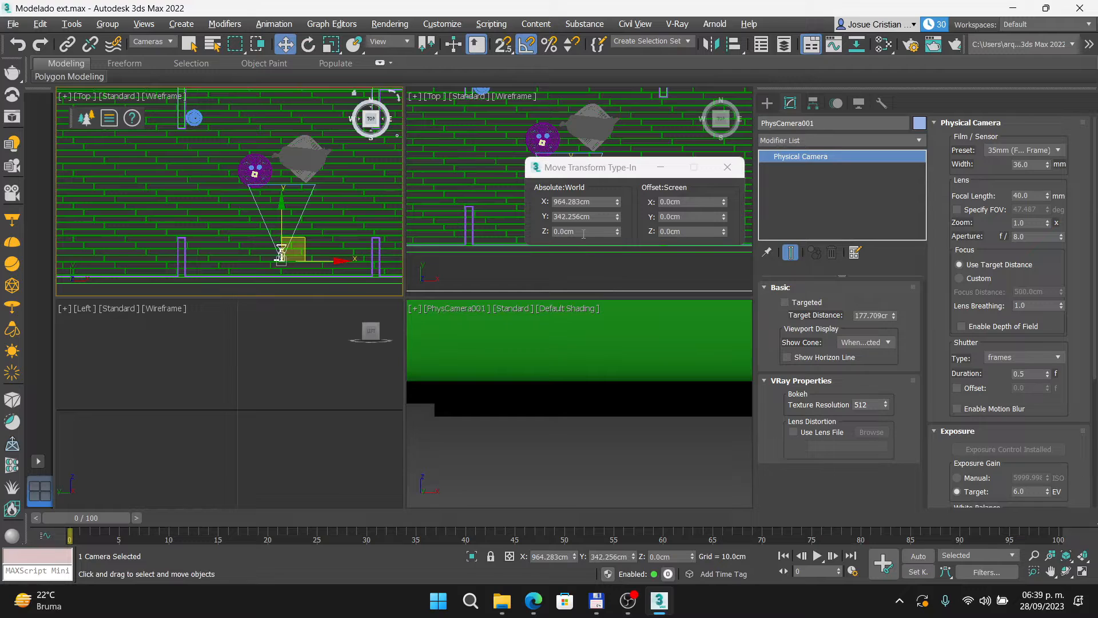
pyautogui.moveTo(583, 232); pyautogui.dragTo(531, 232)
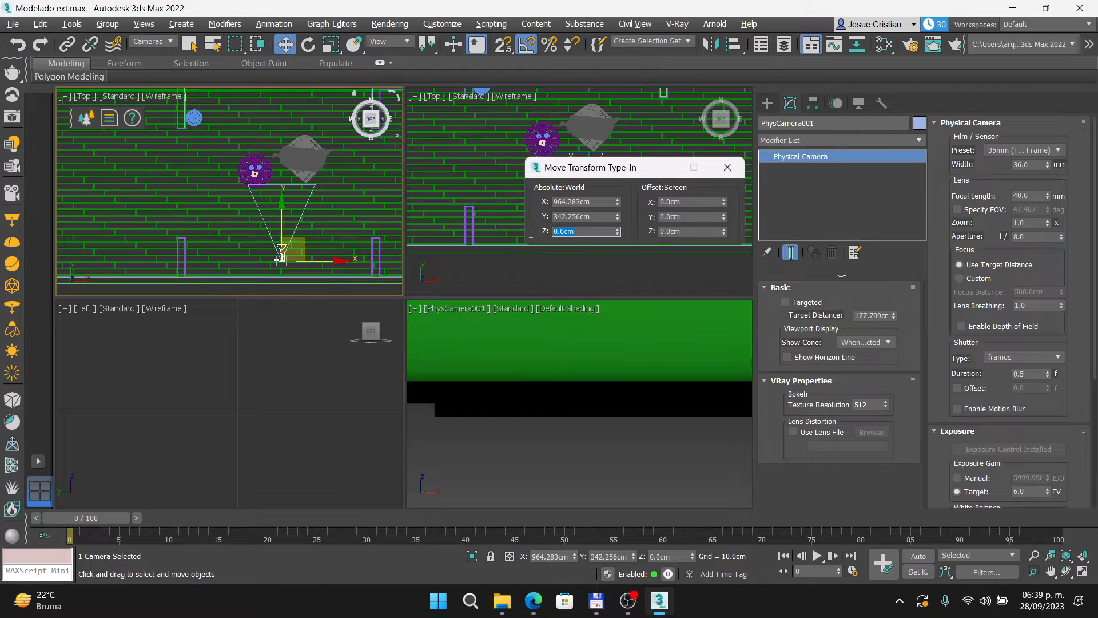
pyautogui.write('150')
pyautogui.press('Return')
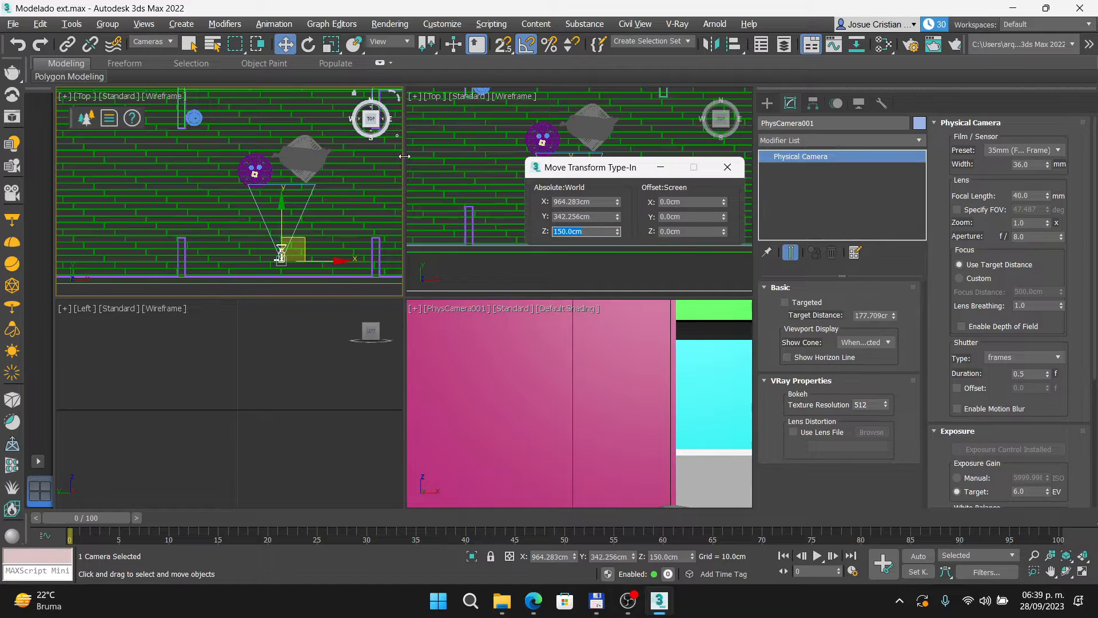
pyautogui.moveTo(283, 216); pyautogui.dragTo(284, 221)
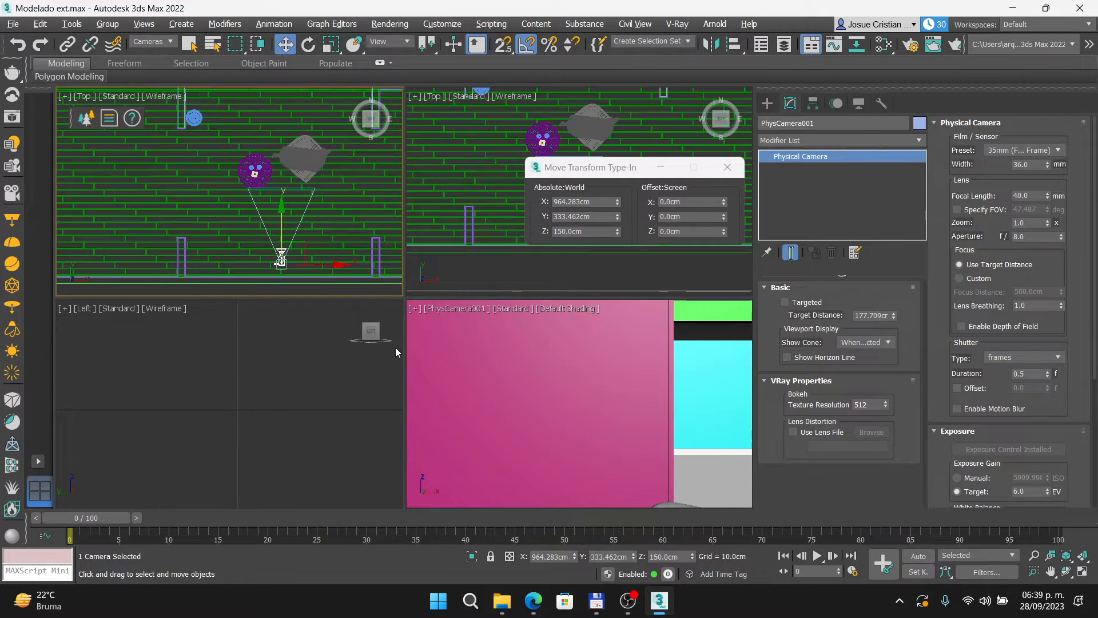
# Switch to the Prezi presentation, review the Viewports slide, advance to the Safe Frame slide, and return to 3ds Max.
pyautogui.hotkey('alt', 'Tab')
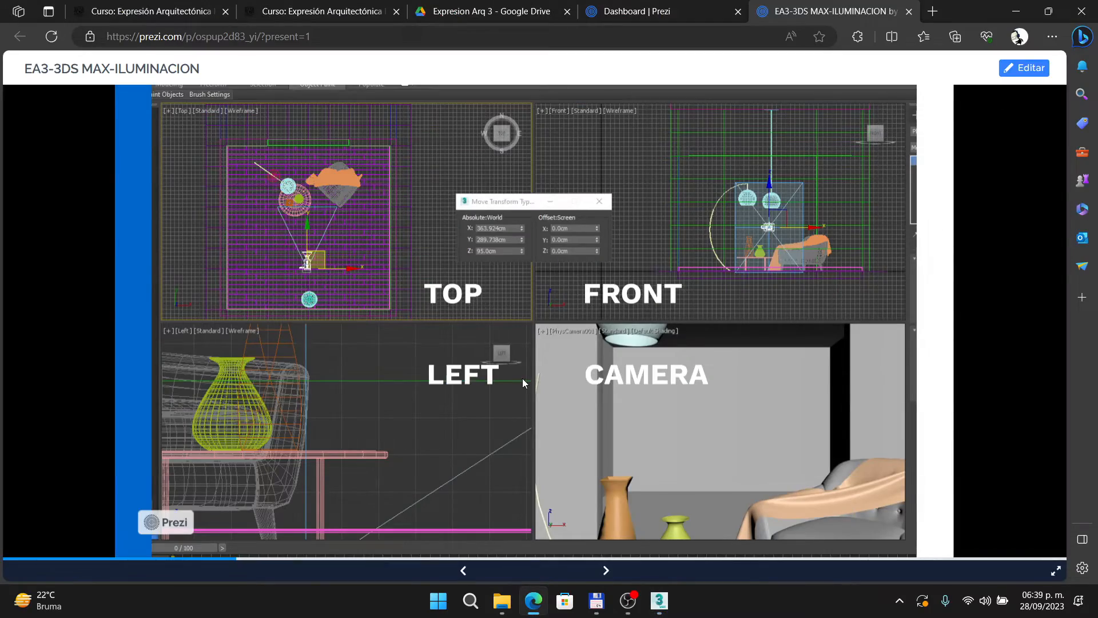
pyautogui.press('Left')
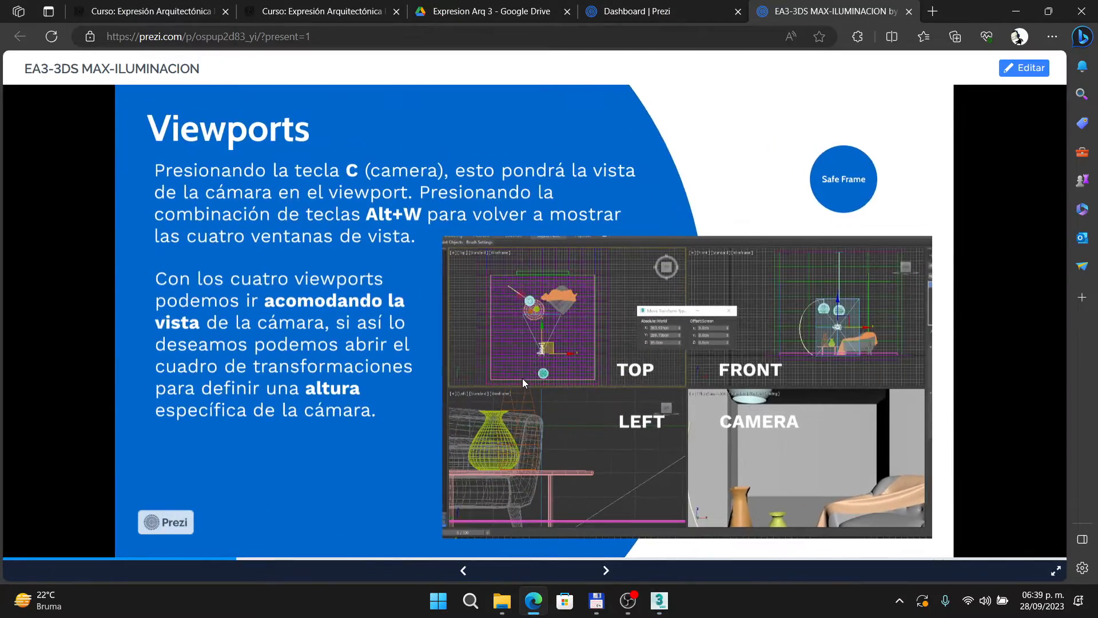
pyautogui.press('Right')
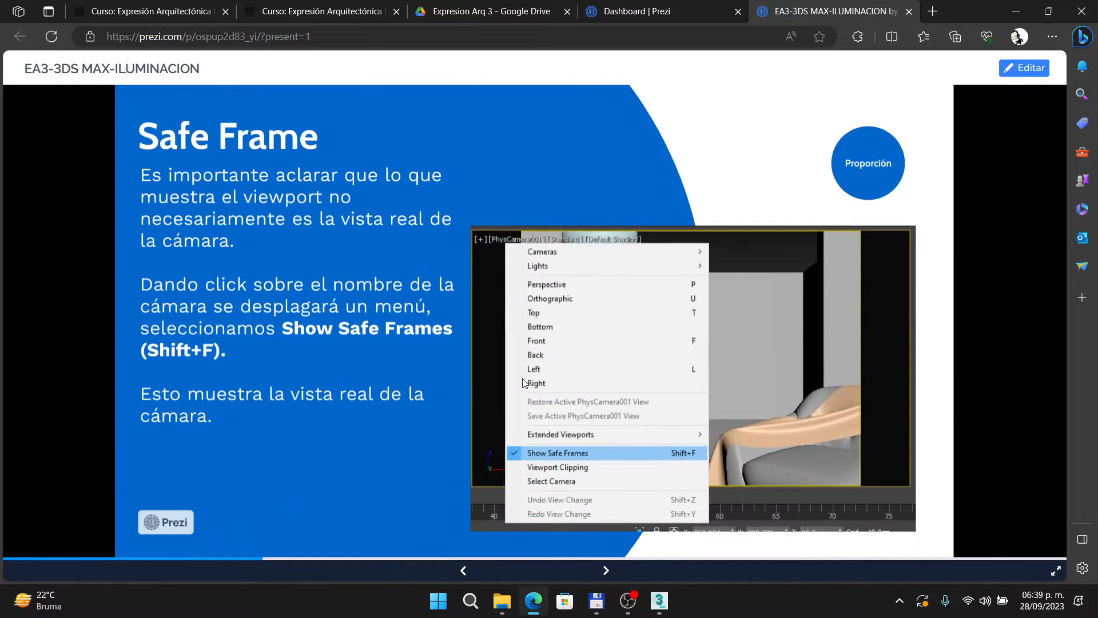
pyautogui.hotkey('alt', 'Tab')
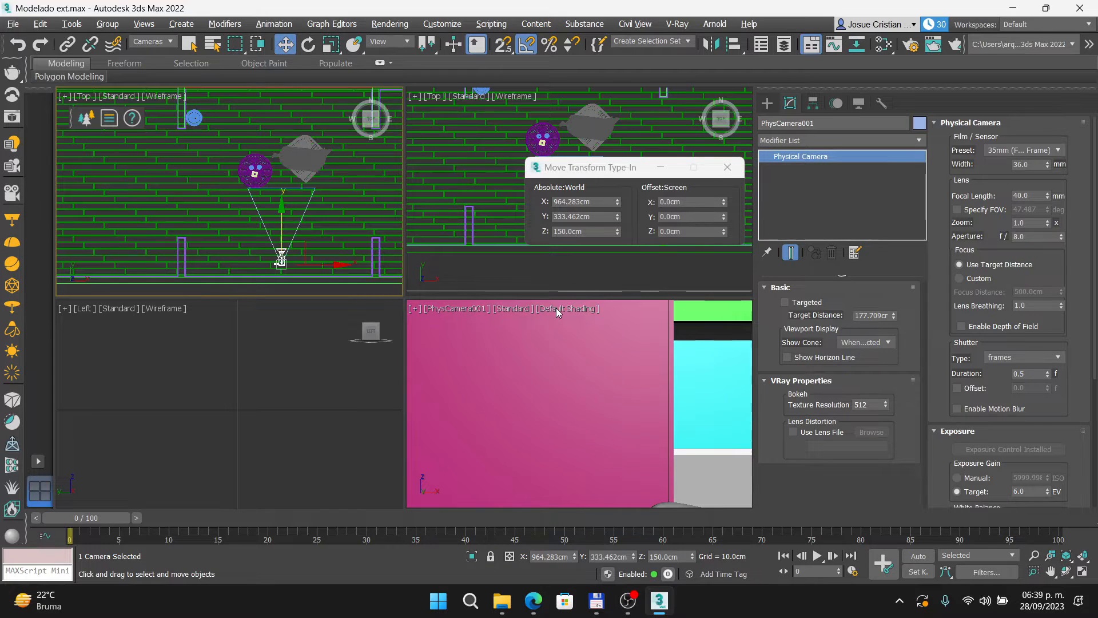
# Switch to the Prezi presentation and examine the Safe Frame slide's close-ups of the camera viewport label and the Show Safe Frames option.
pyautogui.hotkey('alt', 'Tab')
pyautogui.scroll(3, 448, 355)
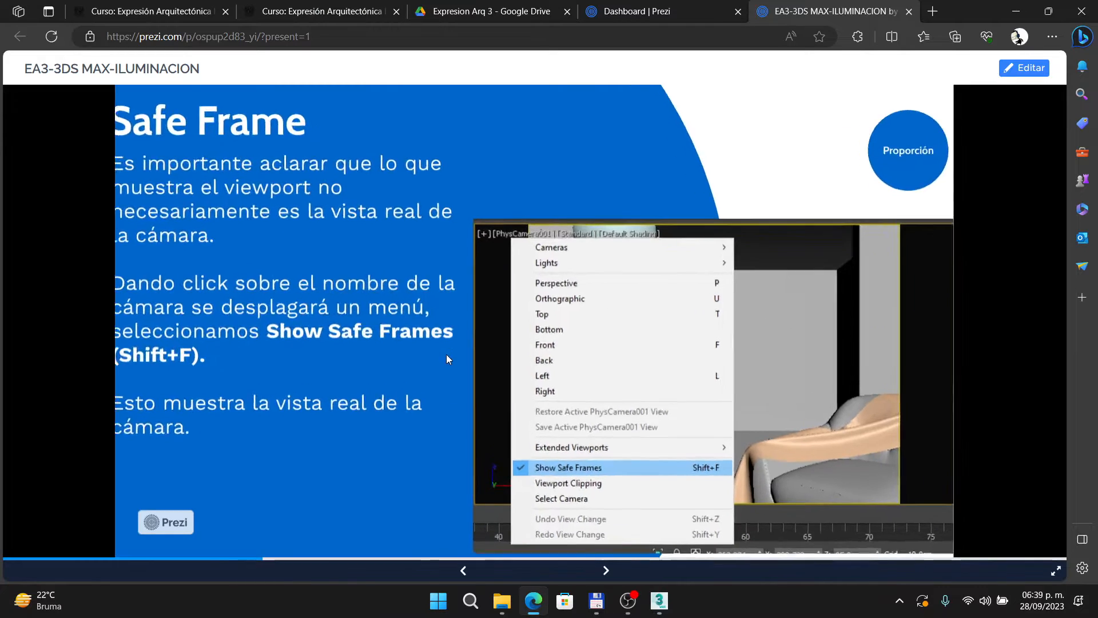
pyautogui.moveTo(332, 349); pyautogui.dragTo(497, 371)
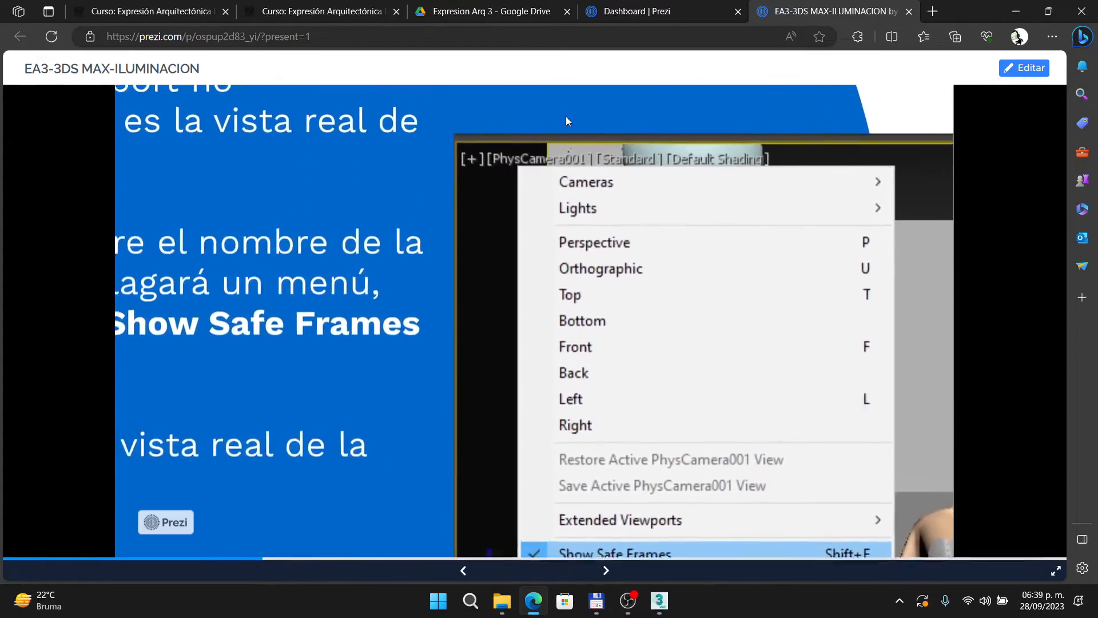
pyautogui.scroll(5, 486, 160)
pyautogui.scroll(-1, 603, 165)
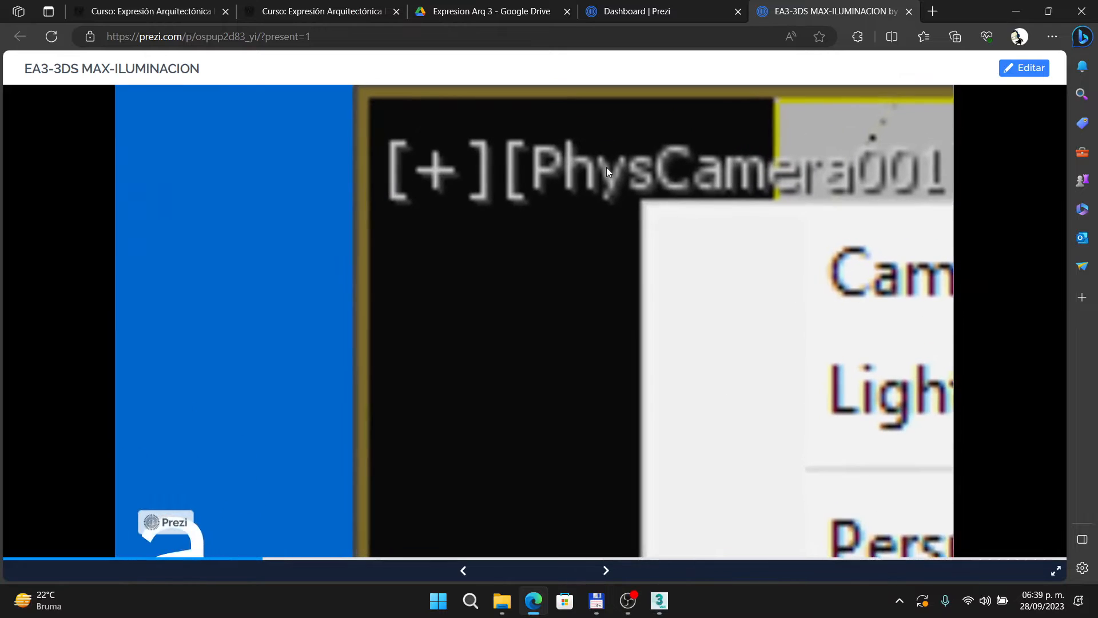
pyautogui.scroll(2, 599, 163)
pyautogui.scroll(-4, 599, 164)
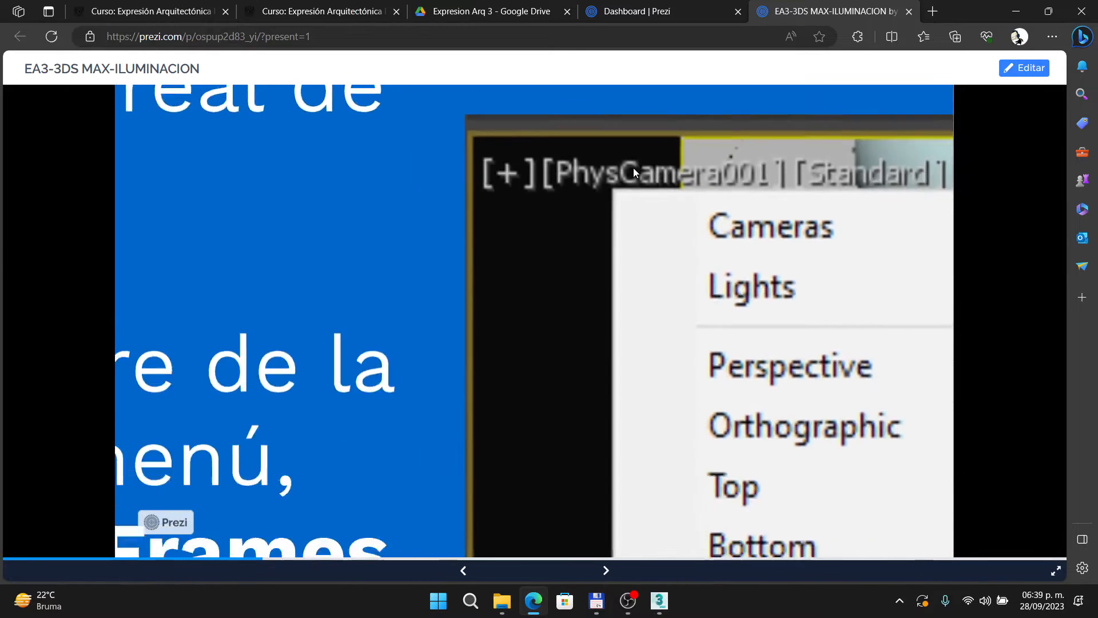
pyautogui.moveTo(738, 357); pyautogui.dragTo(705, 244)
pyautogui.moveTo(694, 434); pyautogui.dragTo(479, 291)
pyautogui.scroll(3, 680, 286)
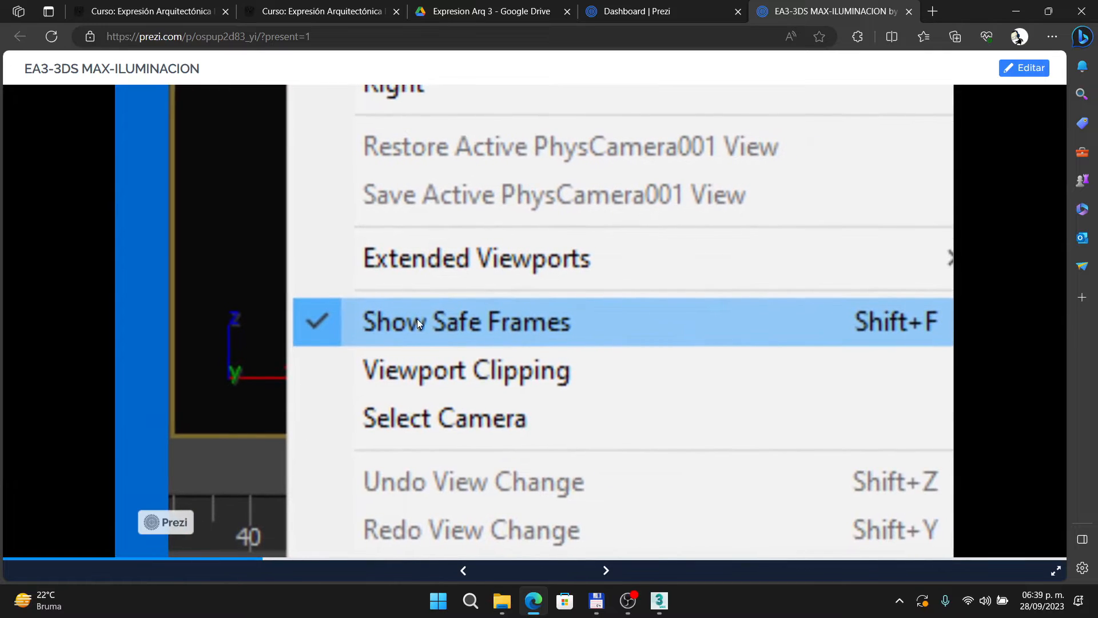
pyautogui.moveTo(662, 350); pyautogui.dragTo(552, 343)
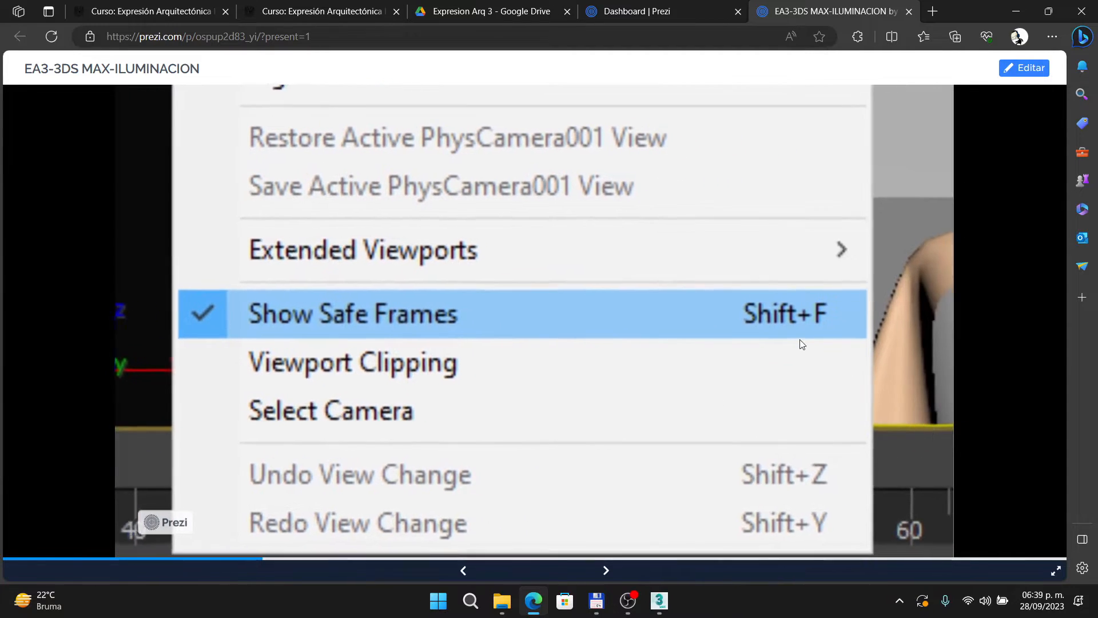
pyautogui.scroll(2, 800, 311)
pyautogui.scroll(-3, 776, 321)
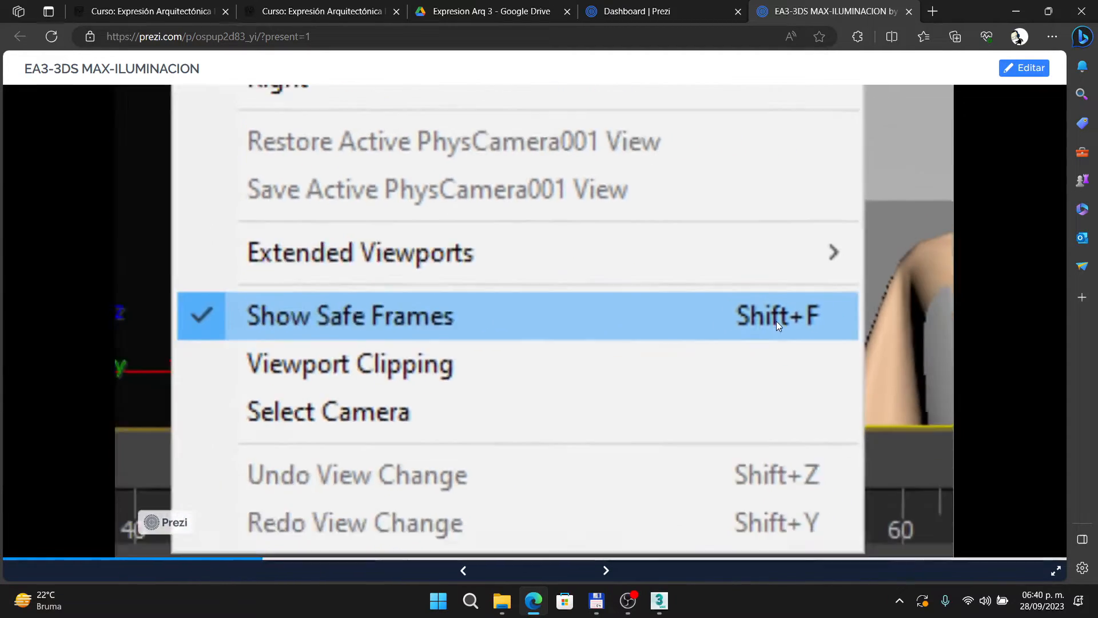
pyautogui.scroll(-3, 777, 321)
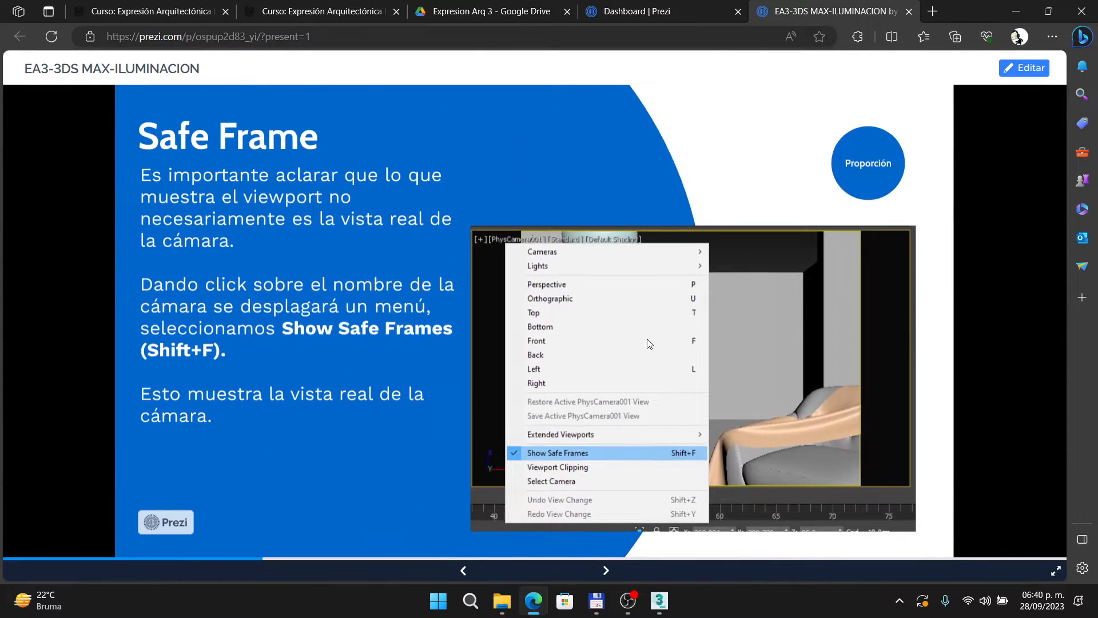
# Return to 3ds Max, clear the selection, and show safe frames in the PhysCamera001 viewport.
pyautogui.hotkey('alt', 'Tab')
pyautogui.click(719, 367)
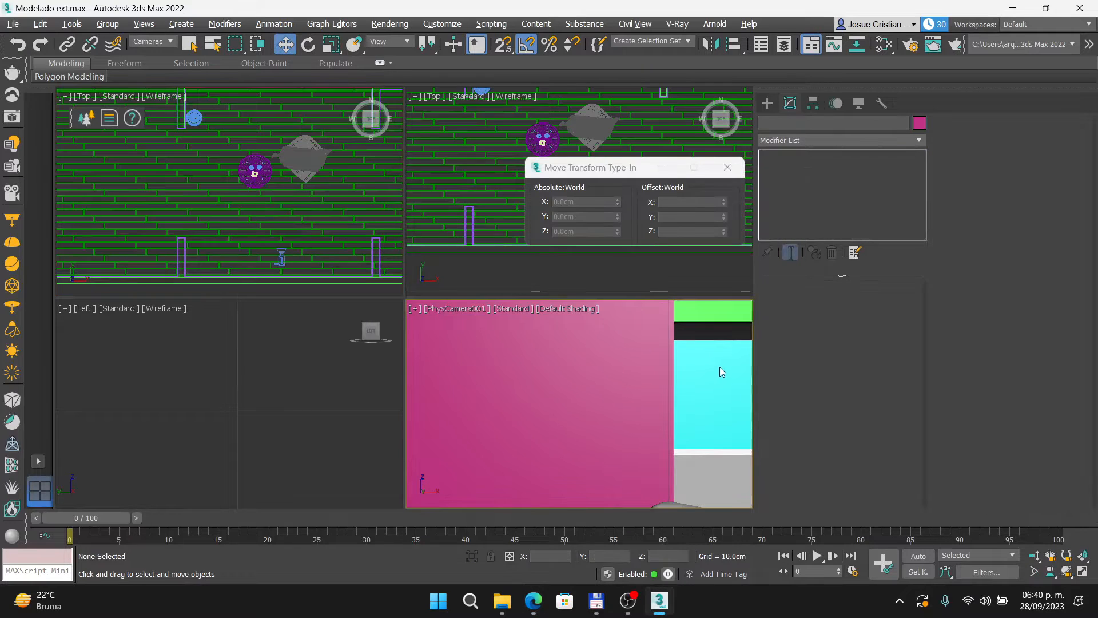
pyautogui.click(365, 359)
pyautogui.click(629, 405)
pyautogui.hotkey('shift', 'f')
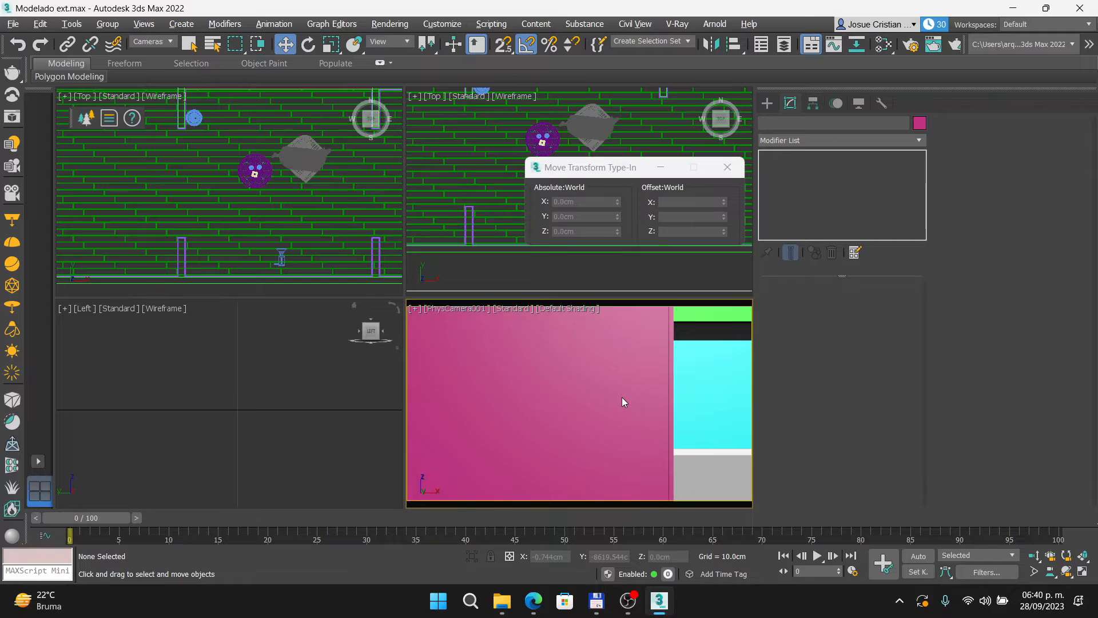
# Switch to the Prezi presentation, advance to the Proporción, resolución slide, and examine its close-ups of the Render Setup icon and output size.
pyautogui.hotkey('alt', 'Tab')
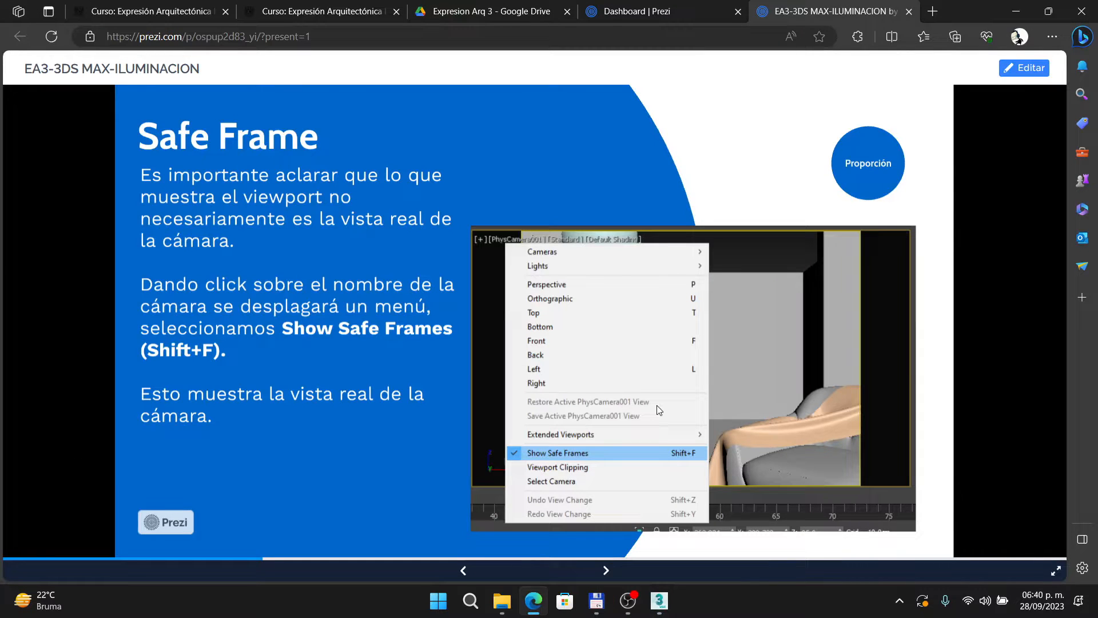
pyautogui.press('Right')
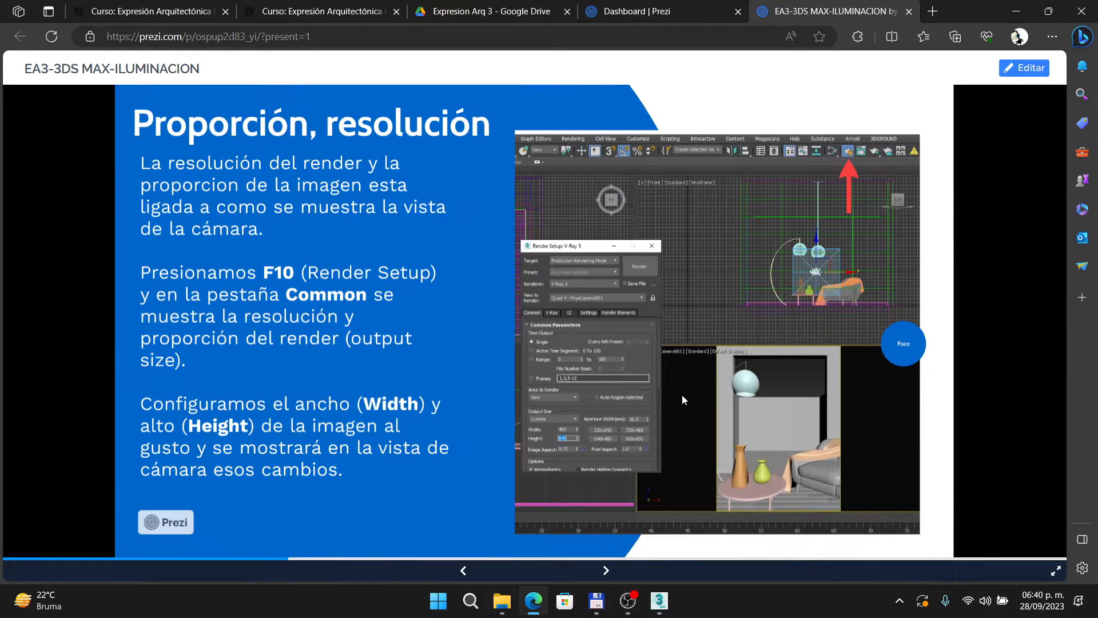
pyautogui.hotkey('alt', 'Tab')
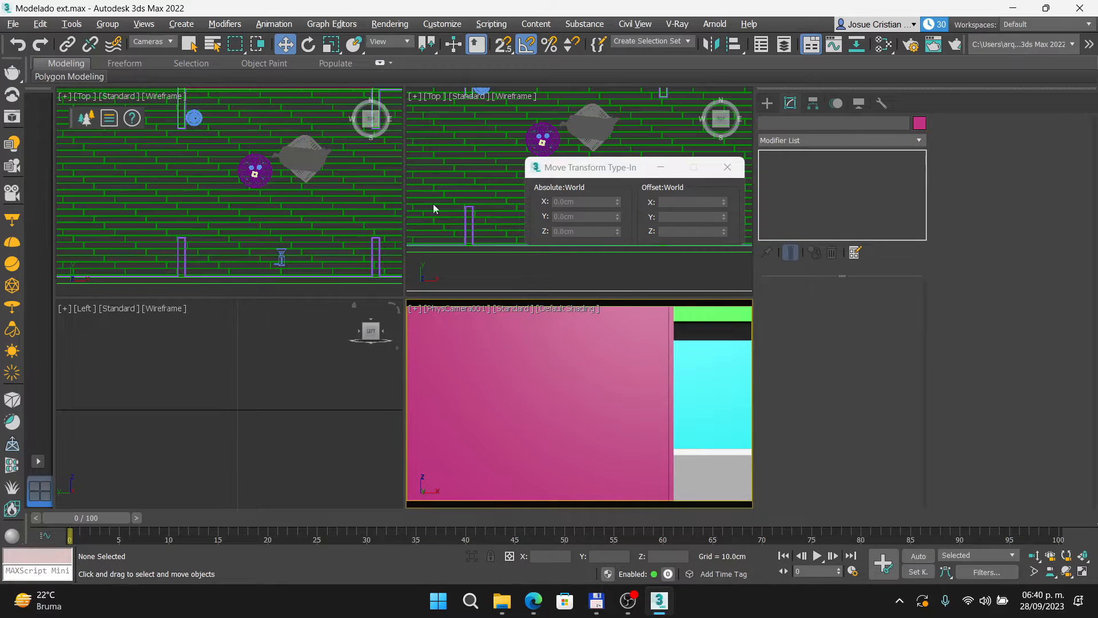
pyautogui.click(534, 599)
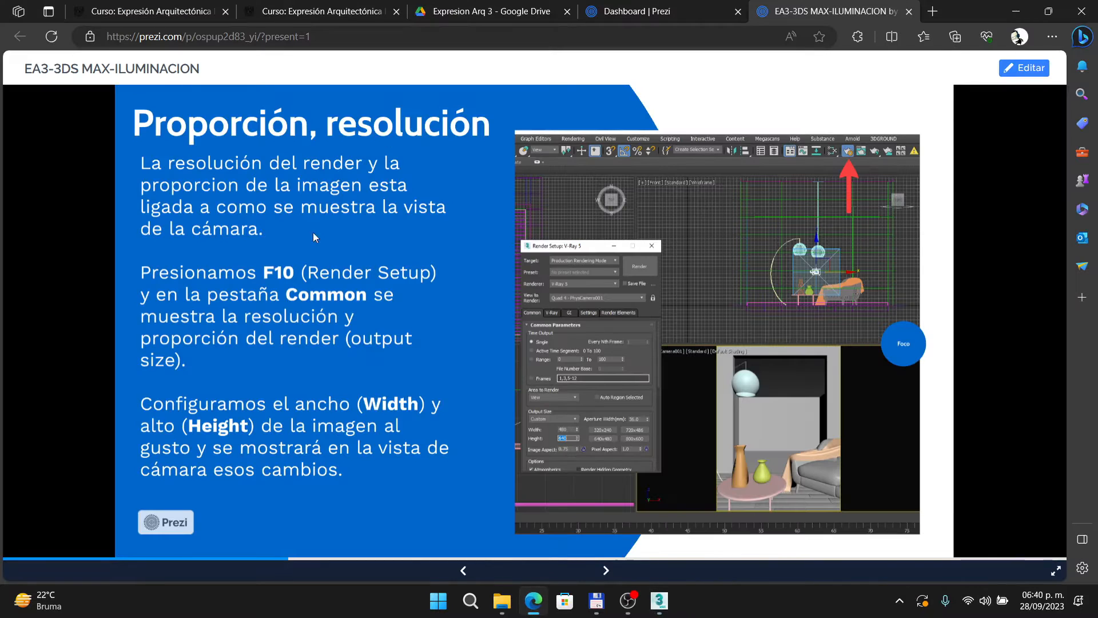
pyautogui.hotkey('alt', 'Tab')
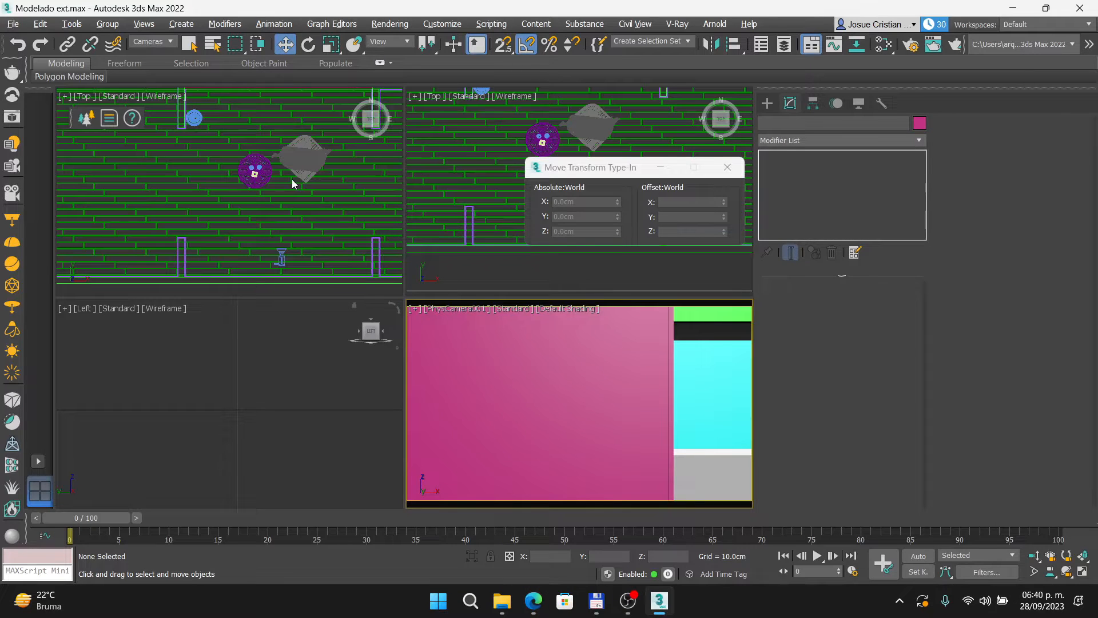
pyautogui.hotkey('alt', 'Tab')
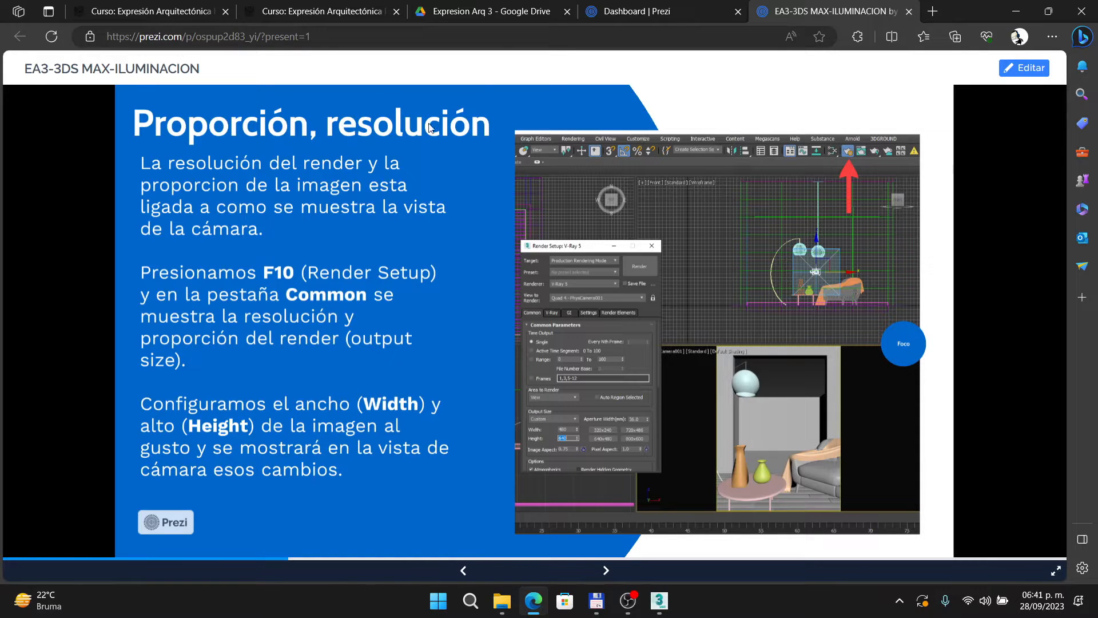
pyautogui.click(815, 172)
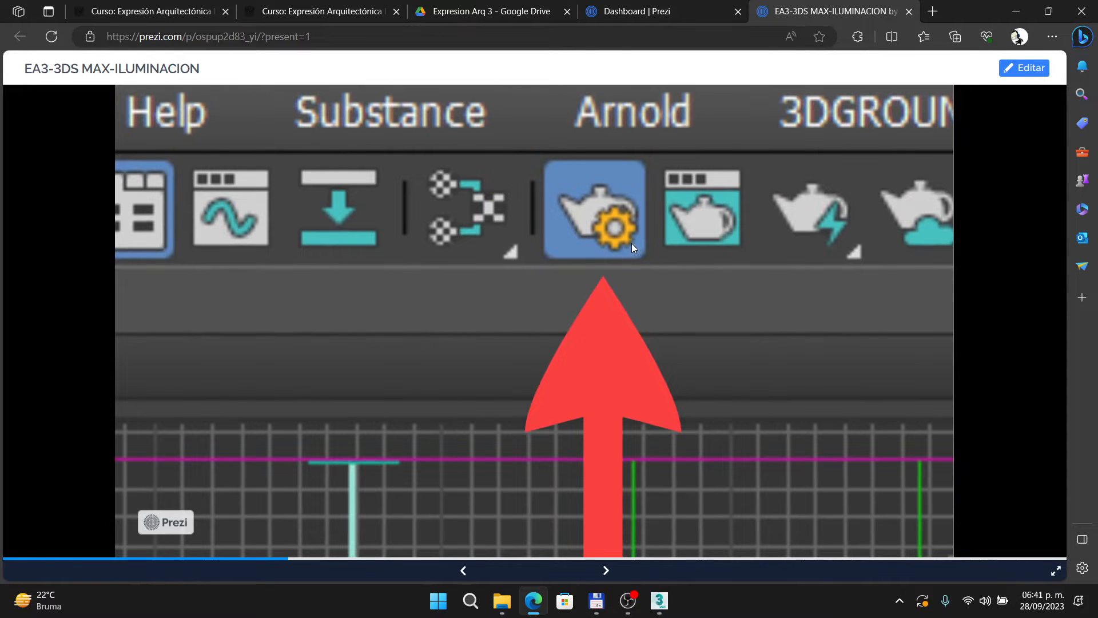
pyautogui.scroll(-2, 711, 207)
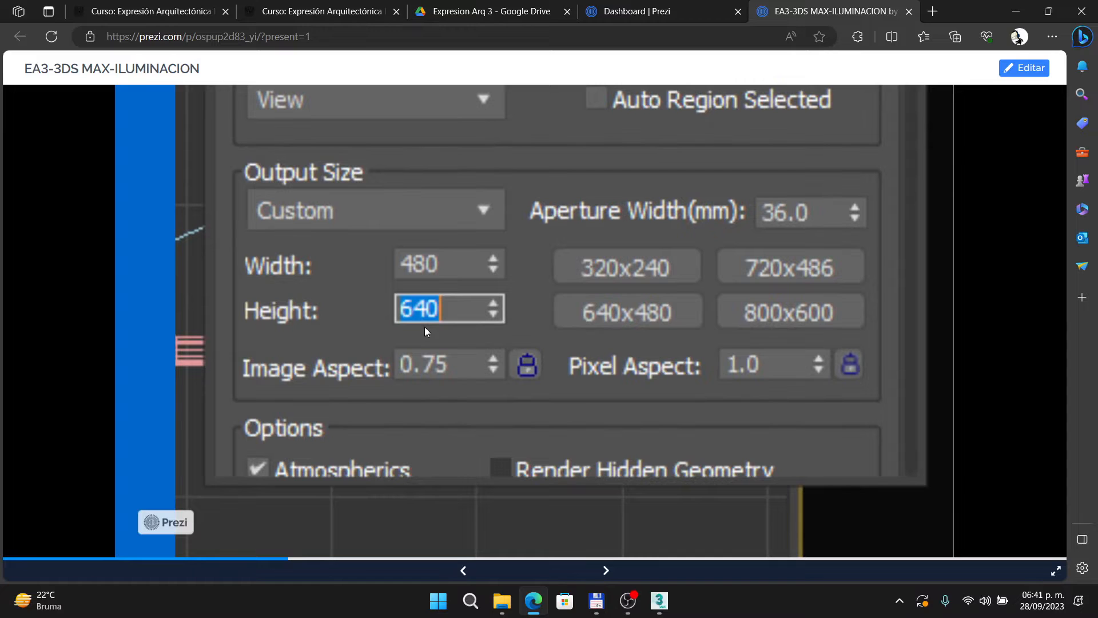
# Return to 3ds Max, open Render Setup clear of the camera view, and recheck the output size close-up in the Prezi presentation.
pyautogui.hotkey('alt', 'Tab')
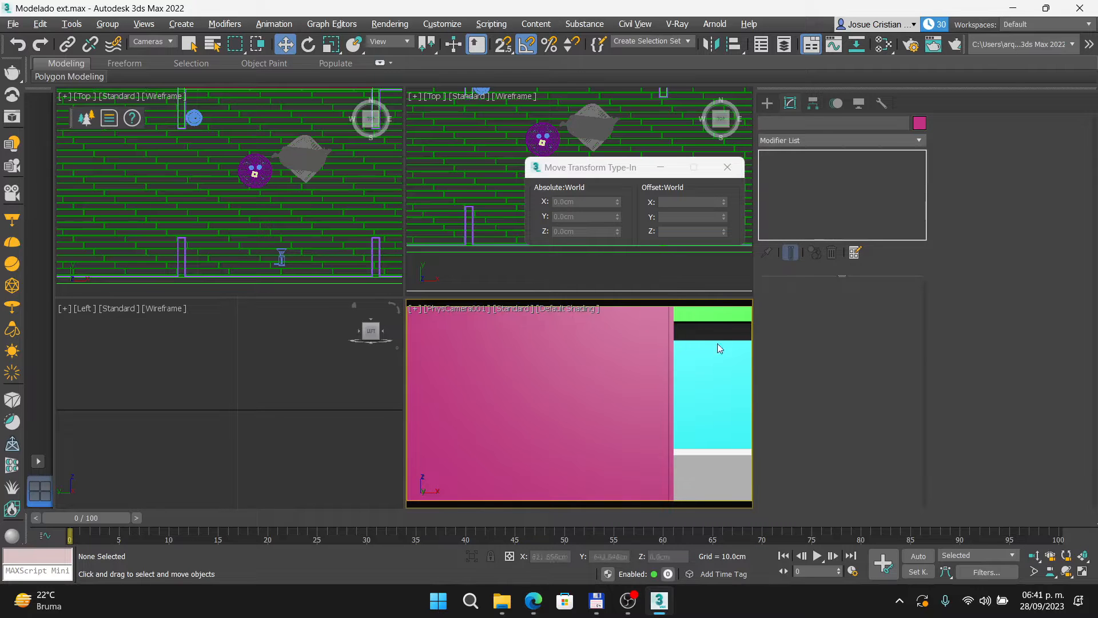
pyautogui.click(911, 44)
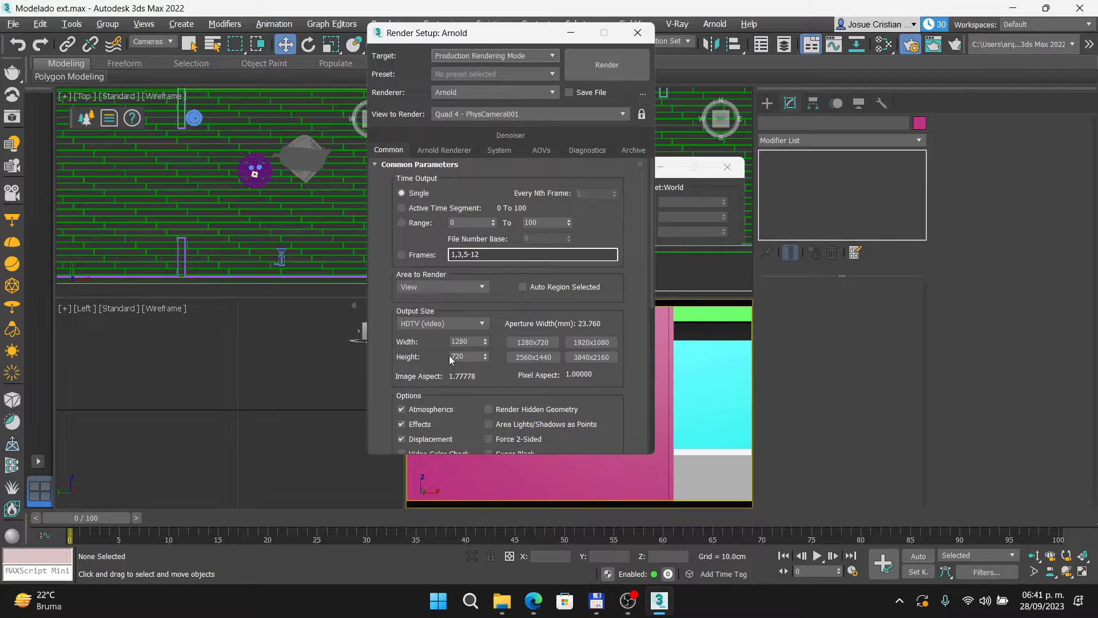
pyautogui.moveTo(496, 37); pyautogui.dragTo(363, 64)
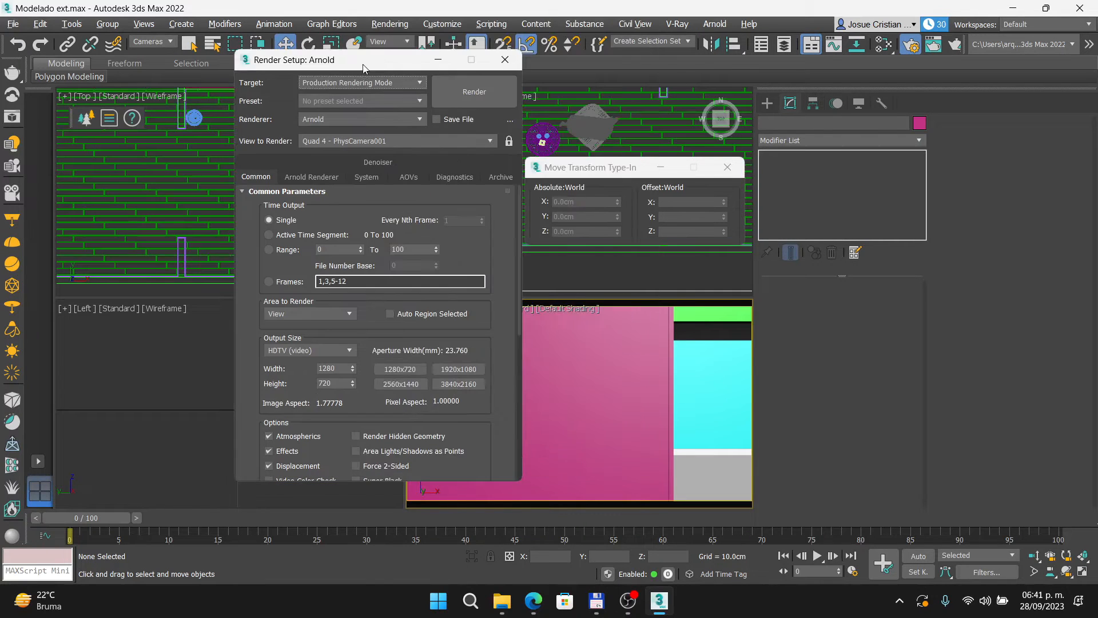
pyautogui.hotkey('alt', 'Tab')
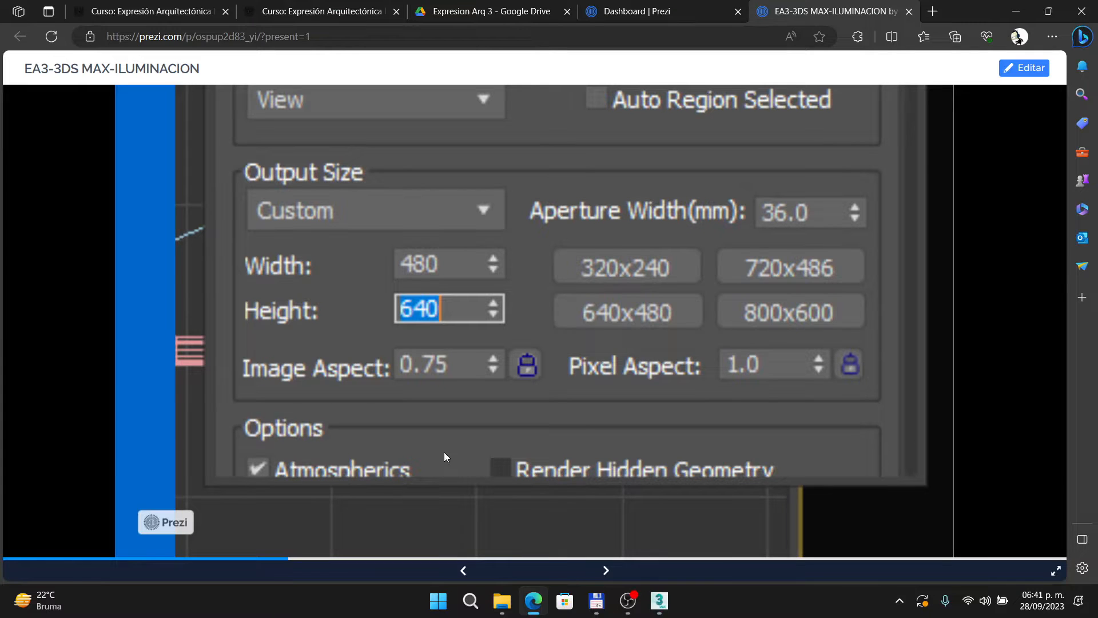
pyautogui.hotkey('alt', 'Tab')
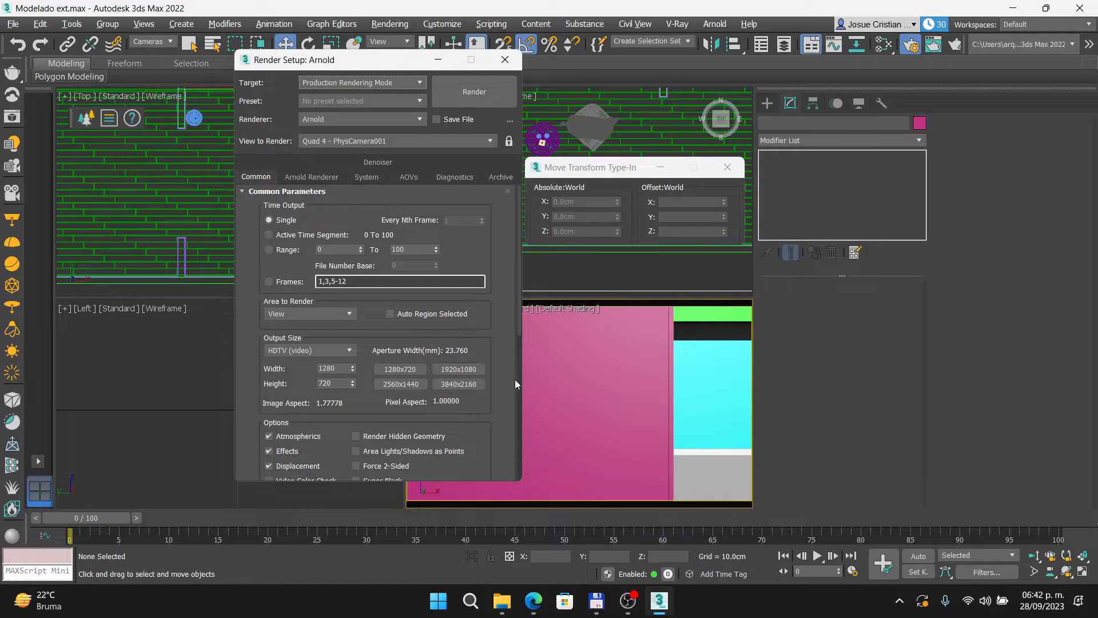
# Try to set the render output to 1000 by 1000 under the HDTV (video) output size.
pyautogui.doubleClick(338, 369)
pyautogui.write('1000')
pyautogui.press('Tab')
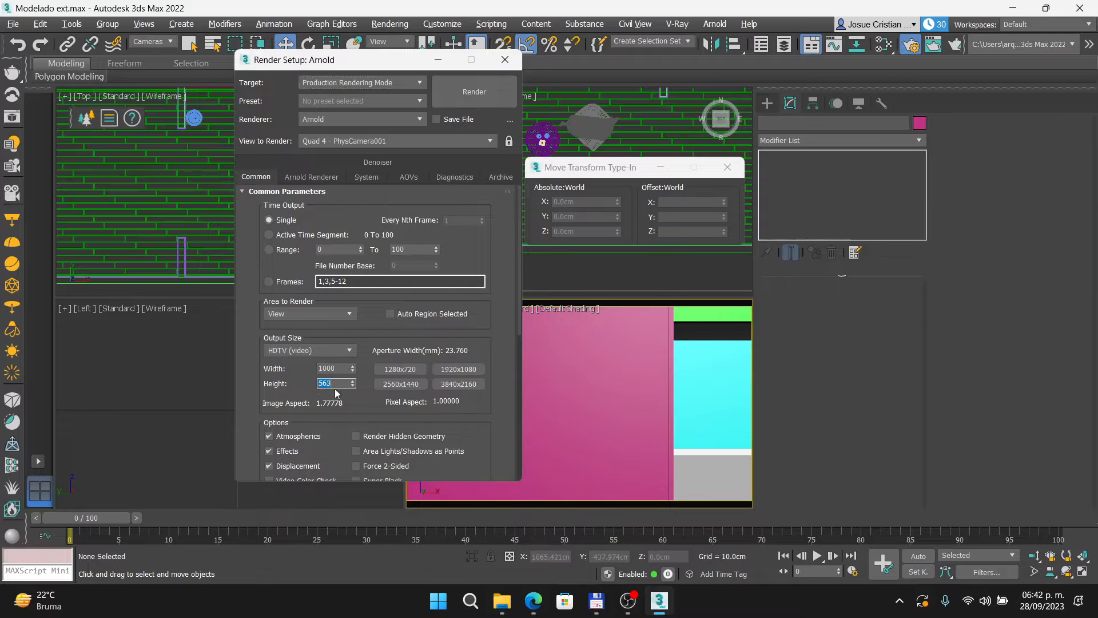
pyautogui.write('1000')
# Change the render output size type to Custom, set width and height to 1000, and move Render Setup away from the camera view.
pyautogui.click(349, 350)
pyautogui.click(314, 364)
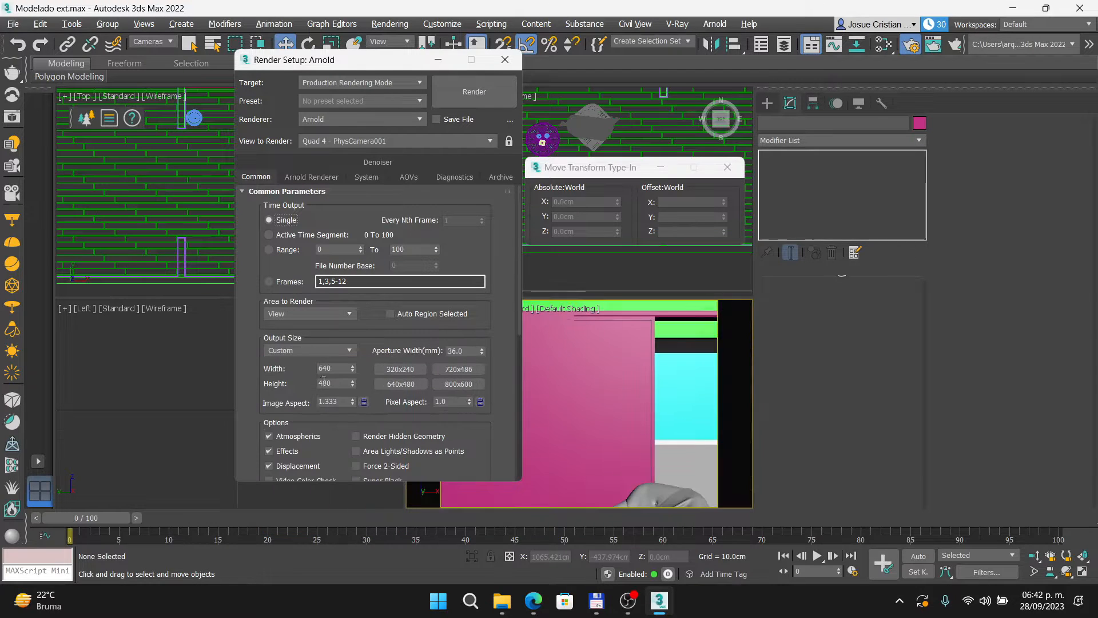
pyautogui.click(364, 402)
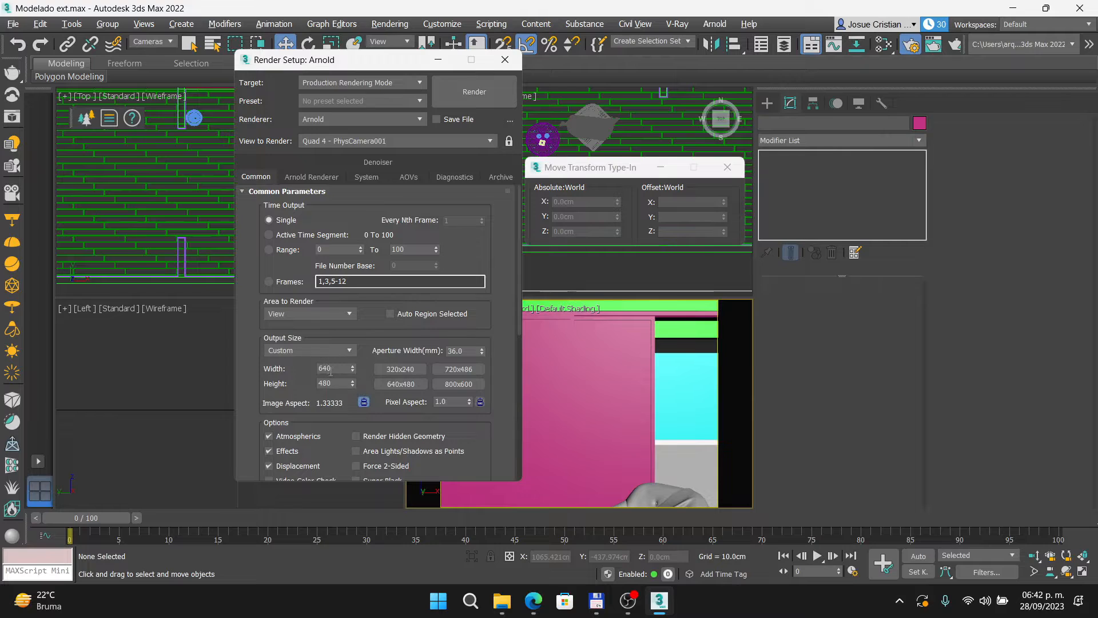
pyautogui.doubleClick(331, 368)
pyautogui.write('1')
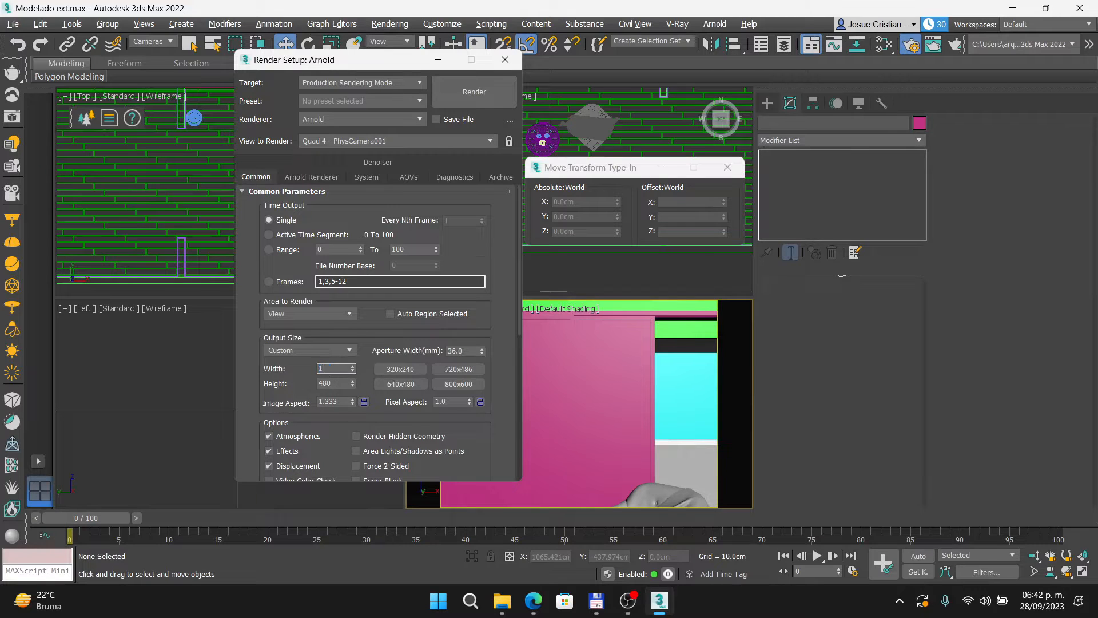
pyautogui.write('000')
pyautogui.doubleClick(334, 383)
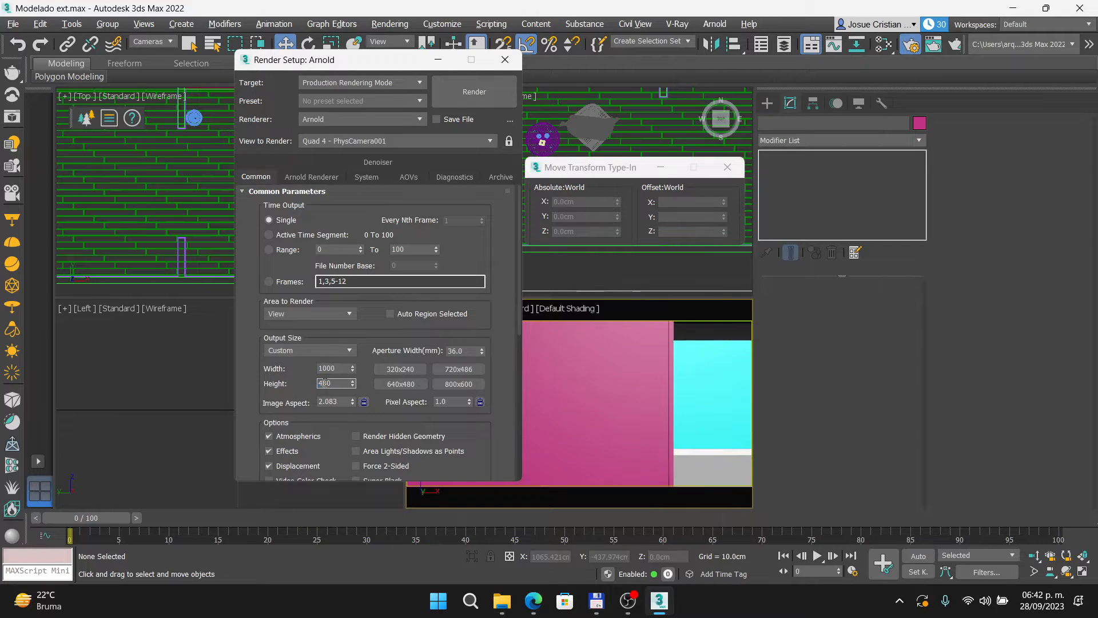
pyautogui.write('1000')
pyautogui.press('Return')
pyautogui.moveTo(381, 61); pyautogui.dragTo(238, 56)
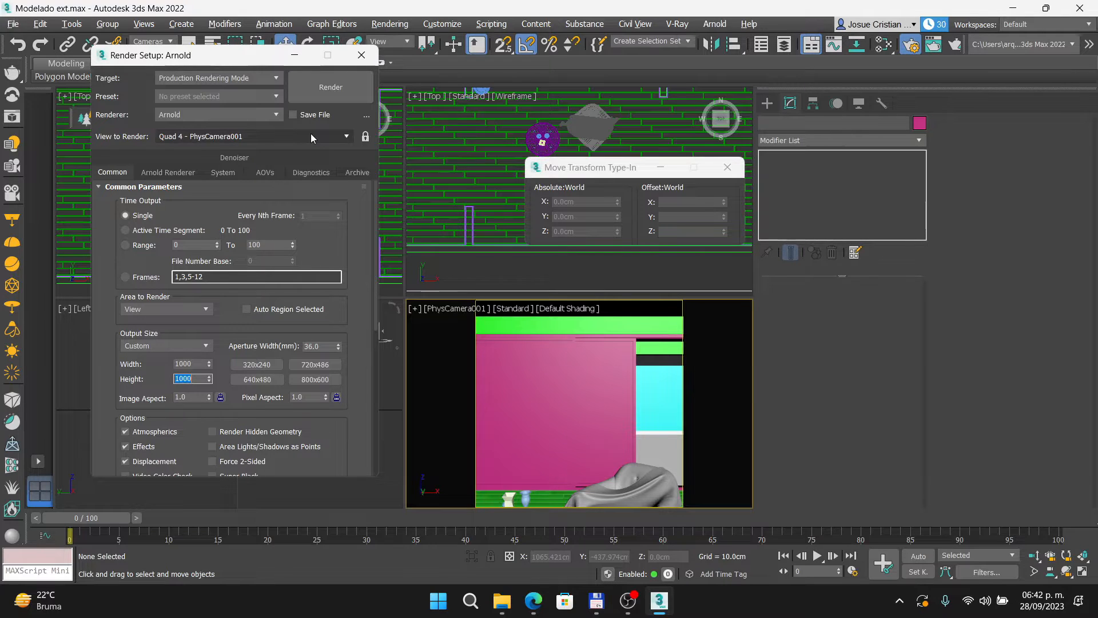
# Try a render output width of 2000, then apply the 640x480 preset size.
pyautogui.click(196, 363)
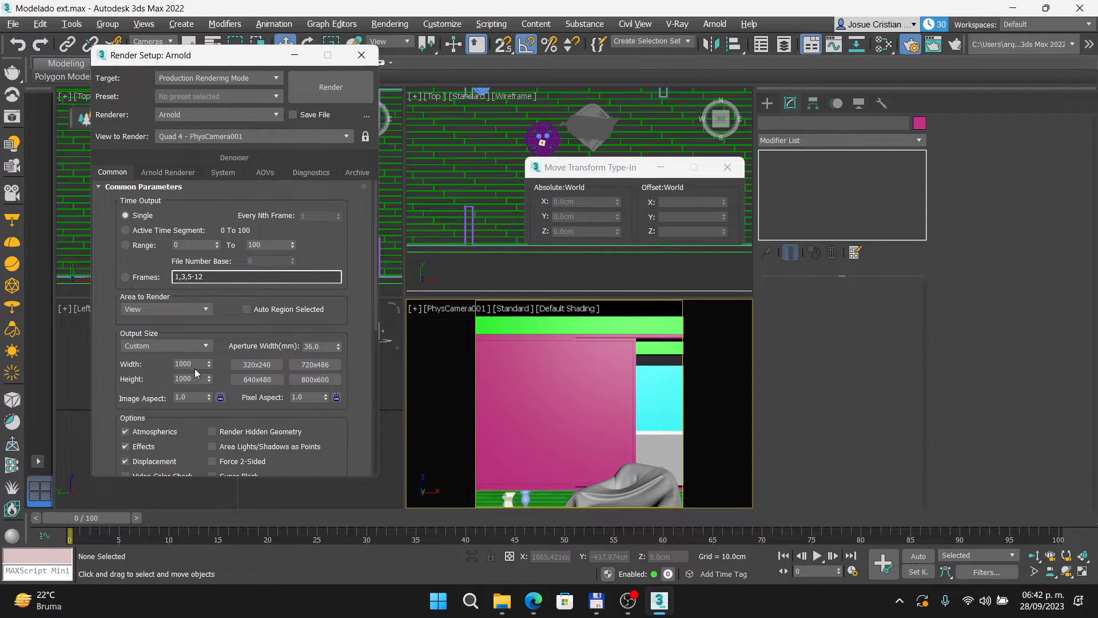
pyautogui.doubleClick(196, 363)
pyautogui.write('2000')
pyautogui.press('Return')
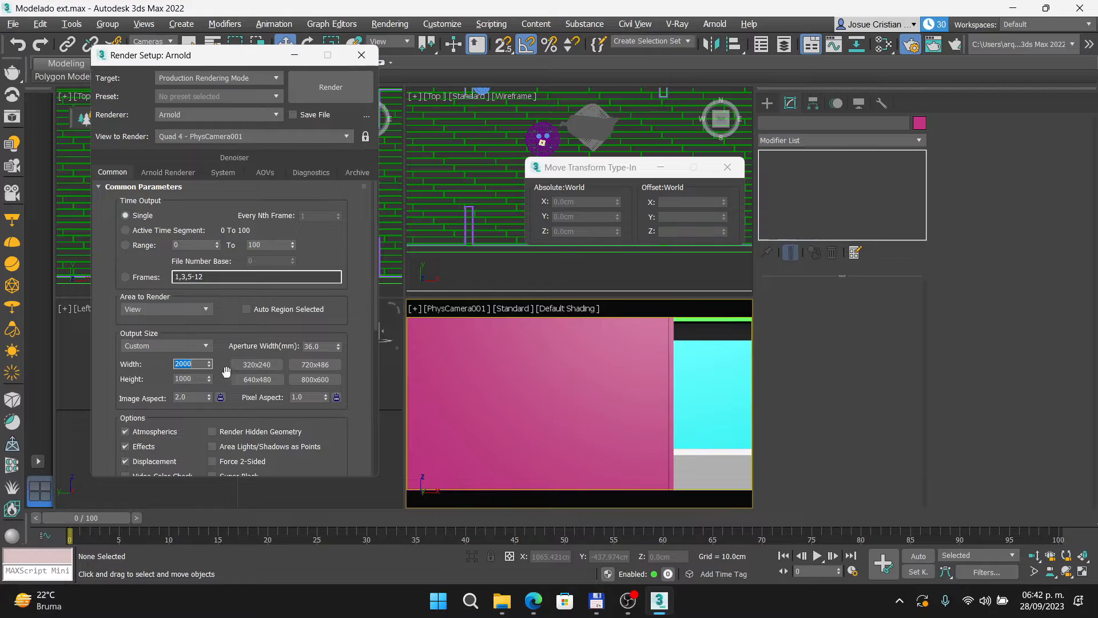
pyautogui.click(251, 379)
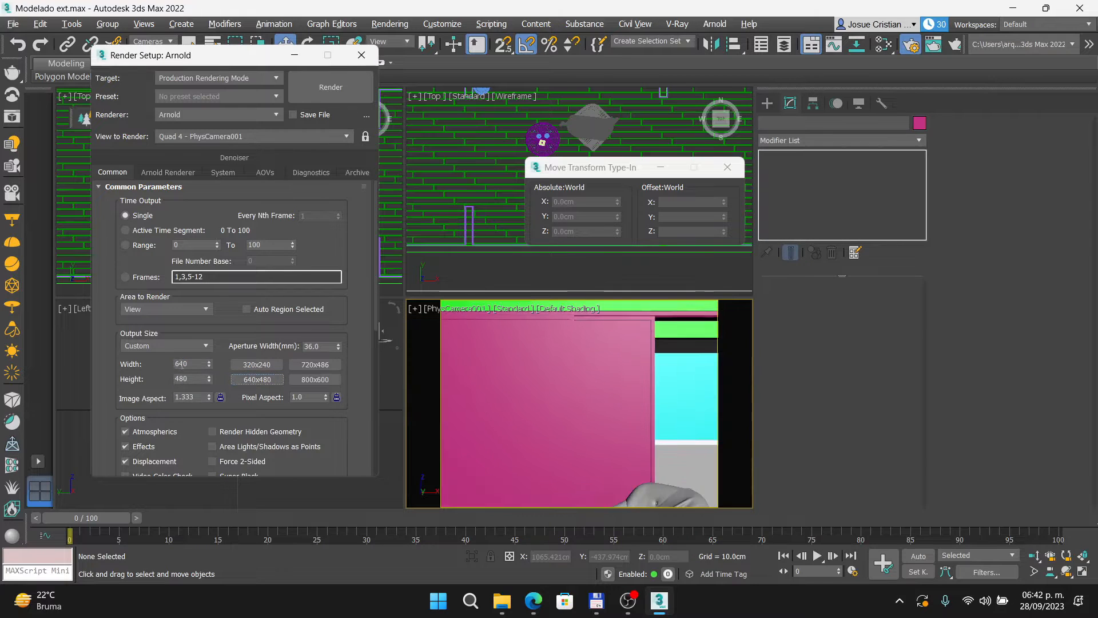
# Set the render output to a vertical format with width 480 and height 640.
pyautogui.doubleClick(180, 364)
pyautogui.write('480')
pyautogui.click(191, 378)
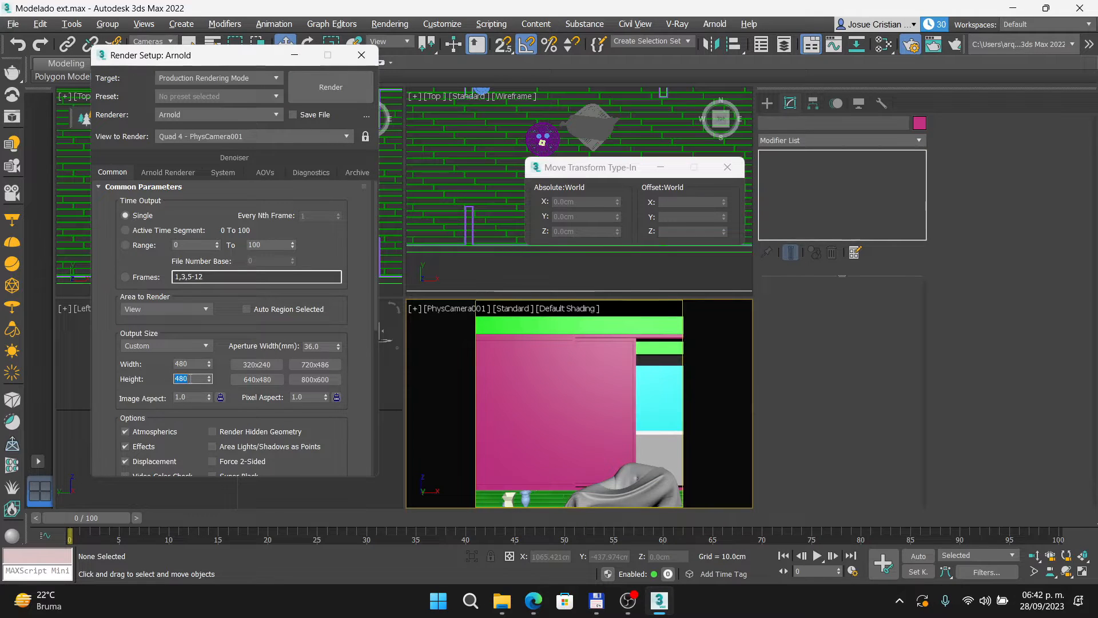
pyautogui.write('640')
pyautogui.press('Return')
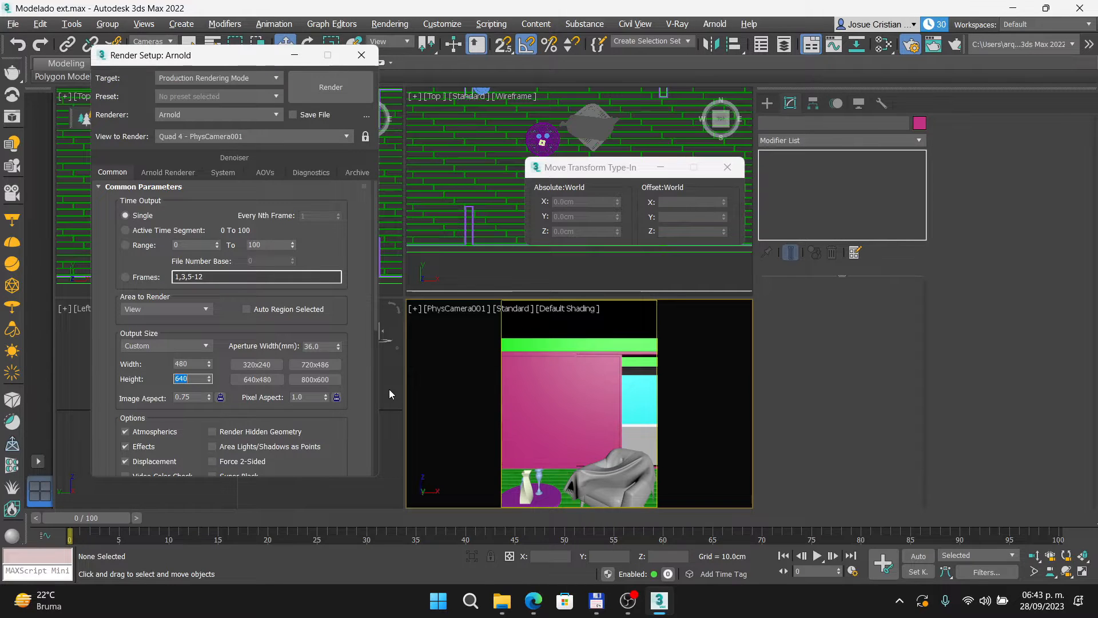
# Compare the PhysCamera001 view without and with safe frames, leave them shown, and close Render Setup.
pyautogui.click(646, 403)
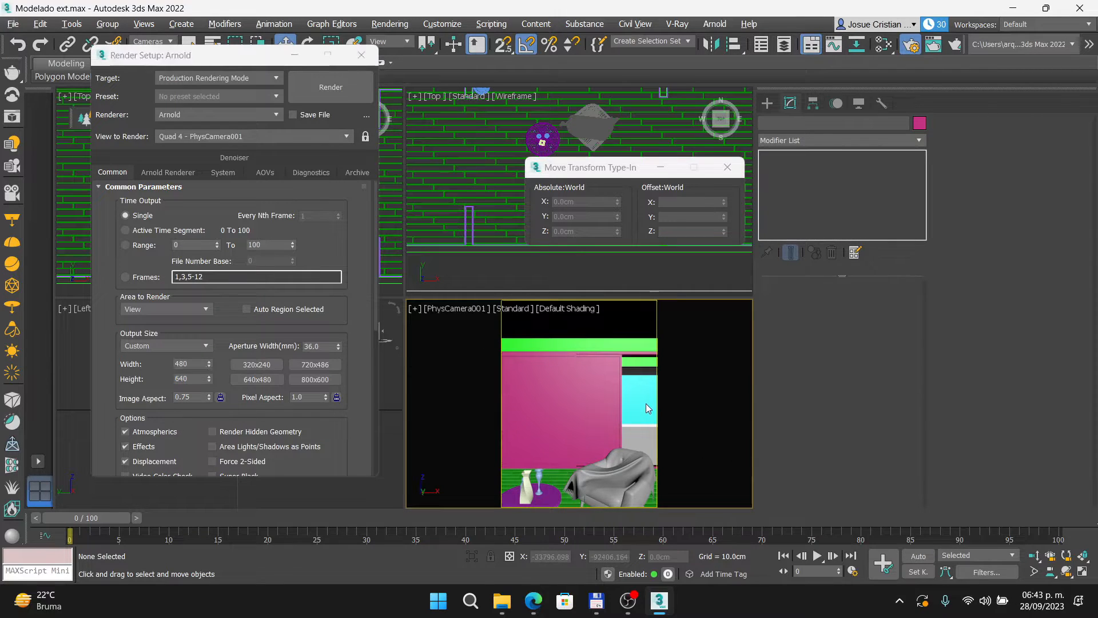
pyautogui.hotkey('shift', 'f')
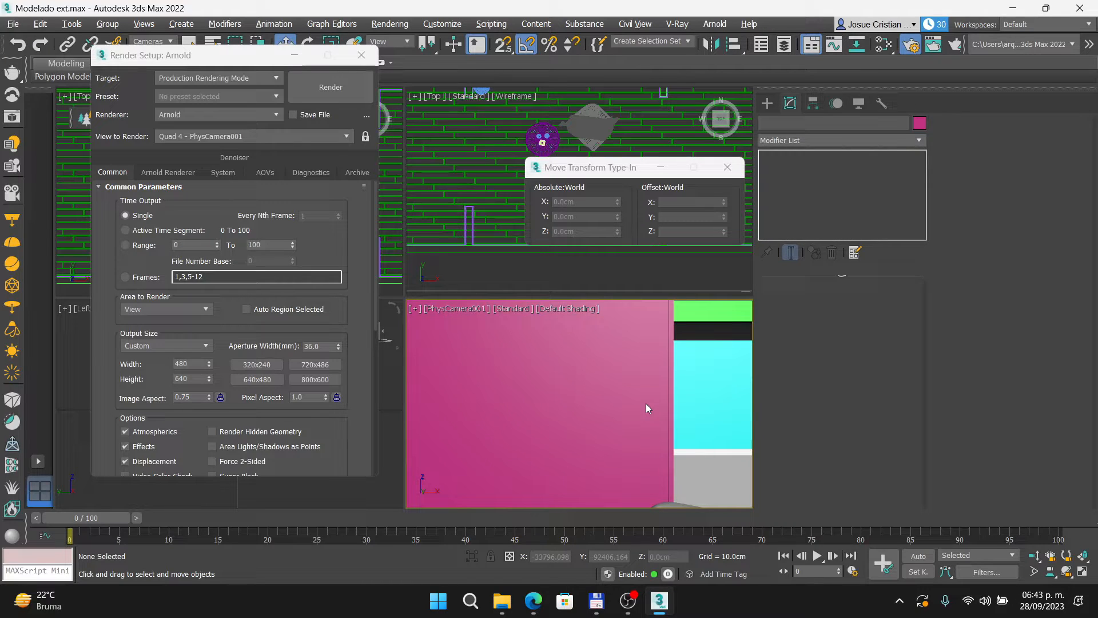
pyautogui.hotkey('shift', 'f')
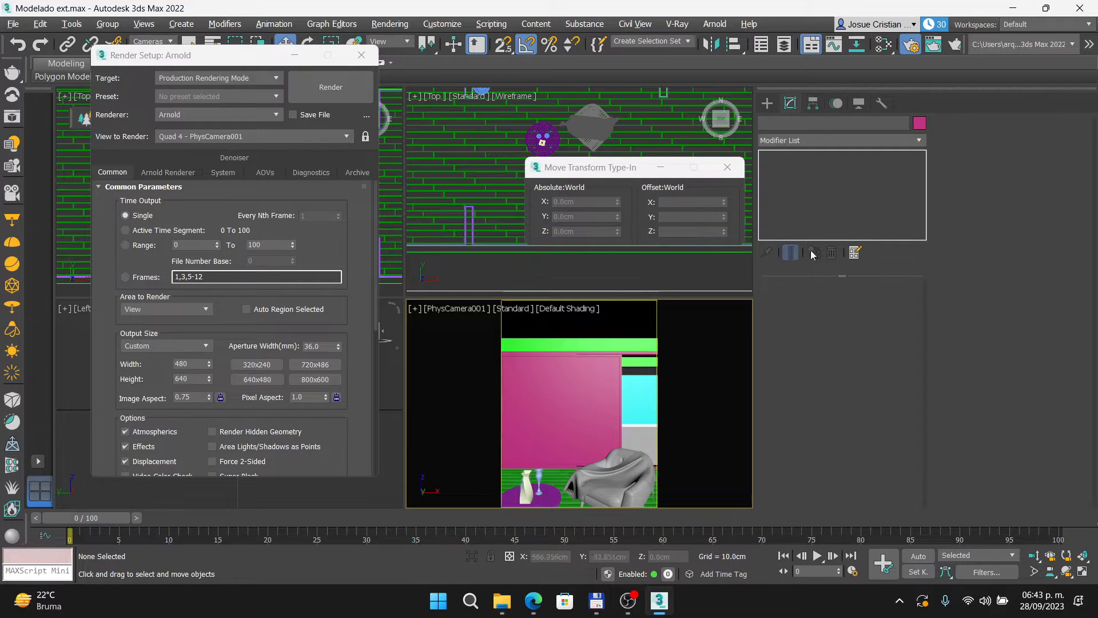
pyautogui.click(363, 55)
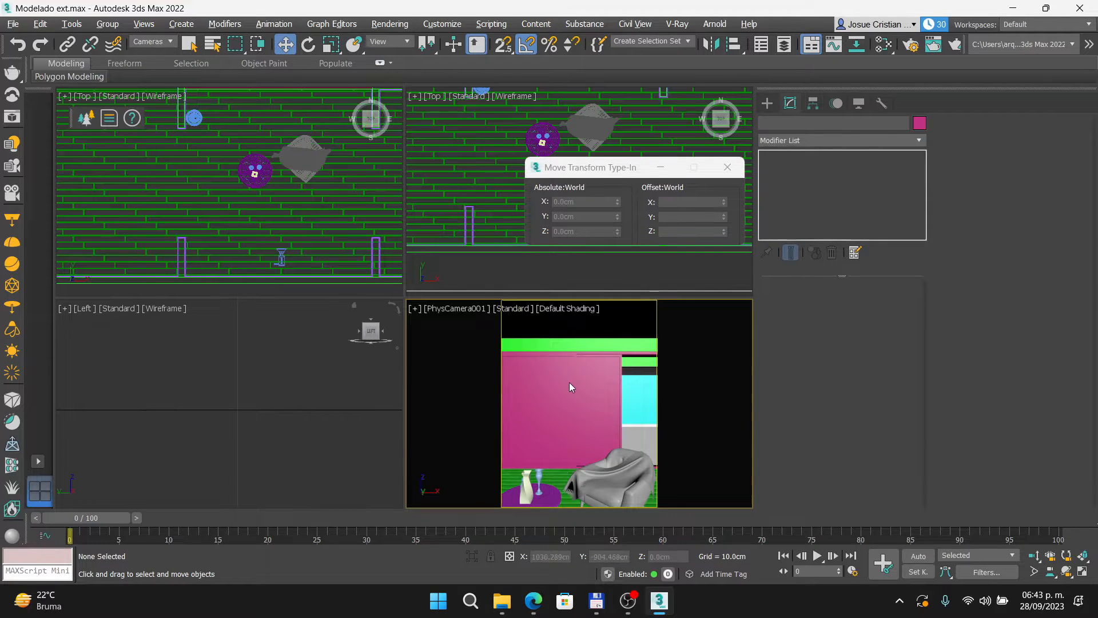
# Select the physical camera in the Top view and set its absolute world Z position to 120 cm.
pyautogui.hotkey('alt', 'Tab')
pyautogui.hotkey('alt', 'Tab')
pyautogui.click(279, 258)
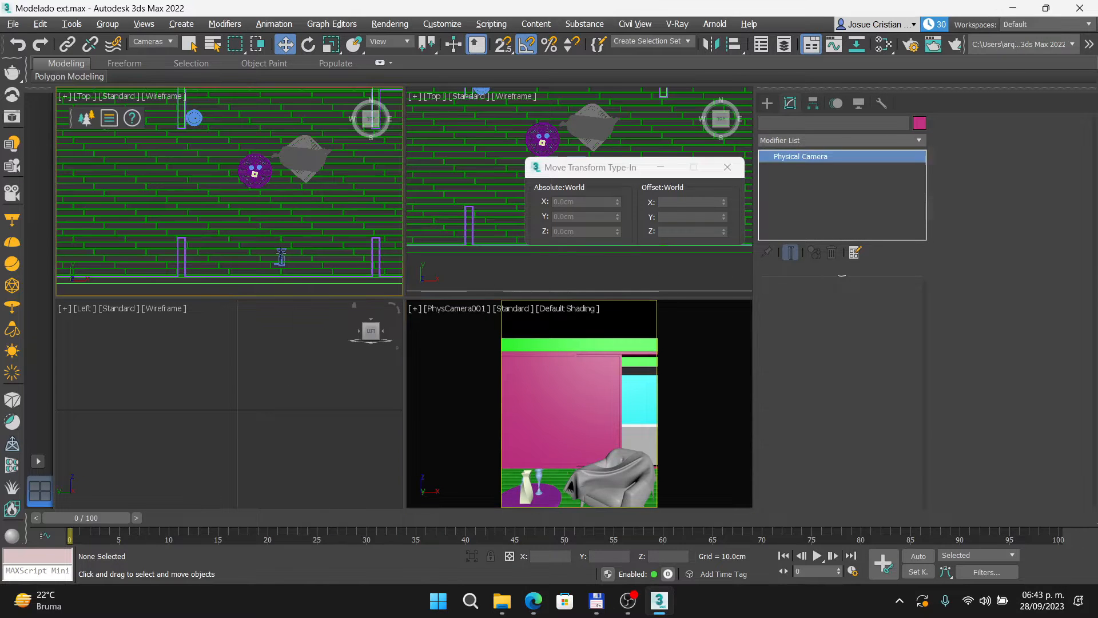
pyautogui.click(581, 232)
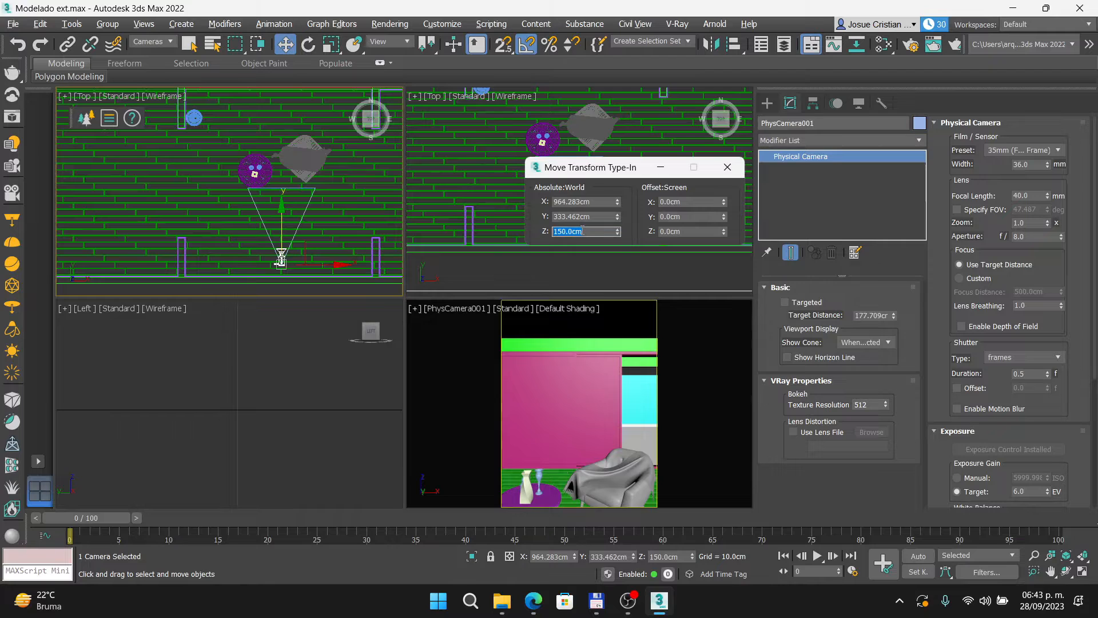
pyautogui.write('120')
pyautogui.press('Return')
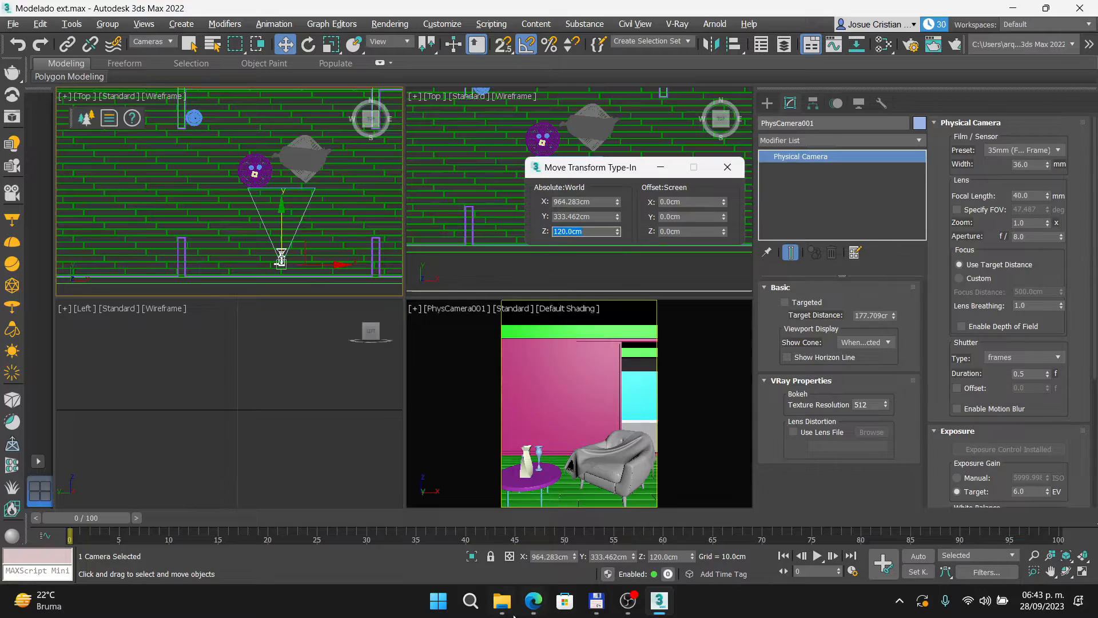
# Check the film and lens settings in the Prezi presentation, then select the 35mm (Full Frame) sensor preset for the camera in 3ds Max.
pyautogui.click(528, 603)
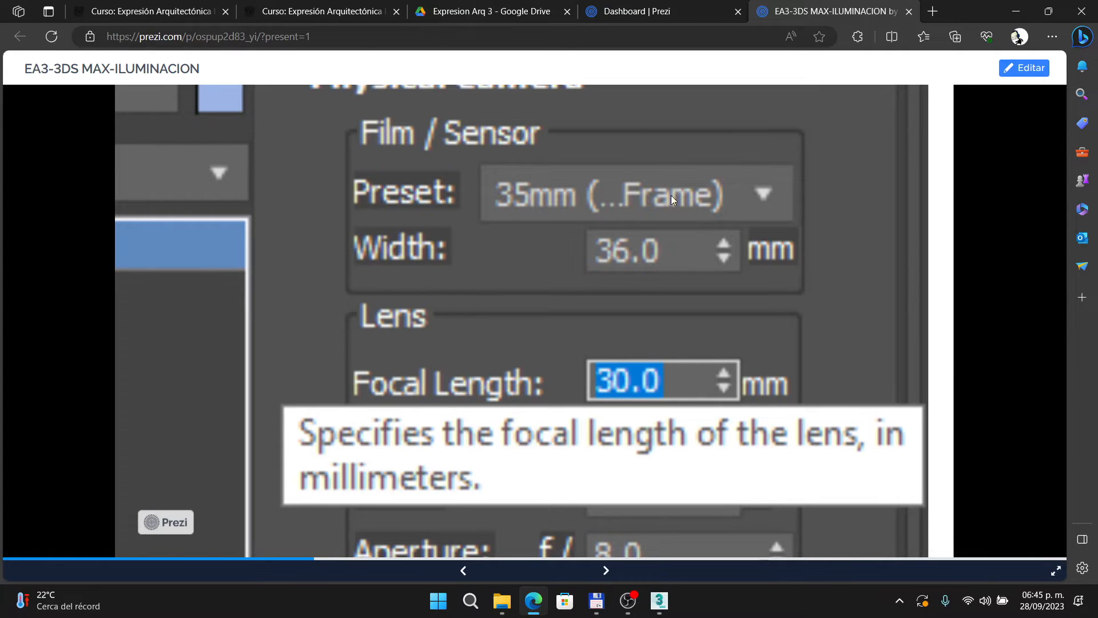
pyautogui.hotkey('alt', 'Tab')
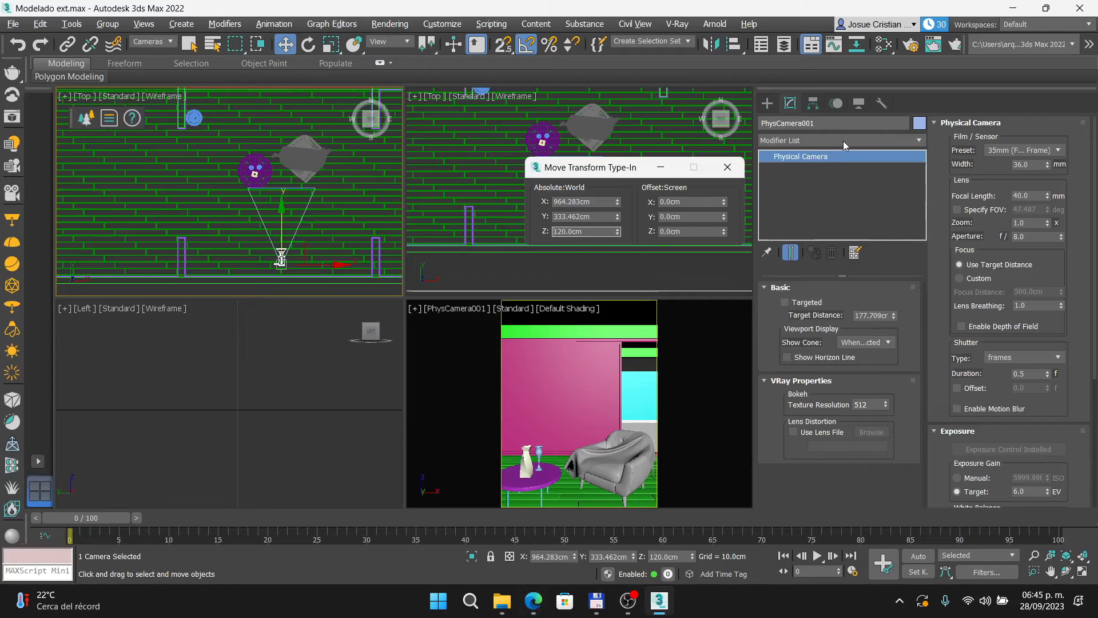
pyautogui.click(1057, 150)
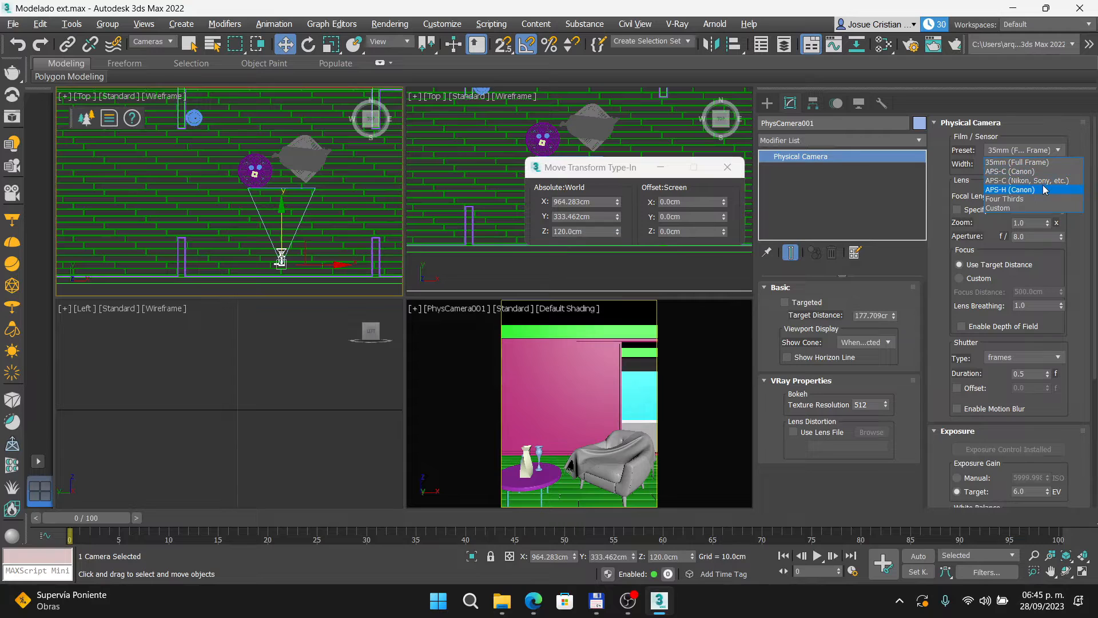
pyautogui.click(1023, 162)
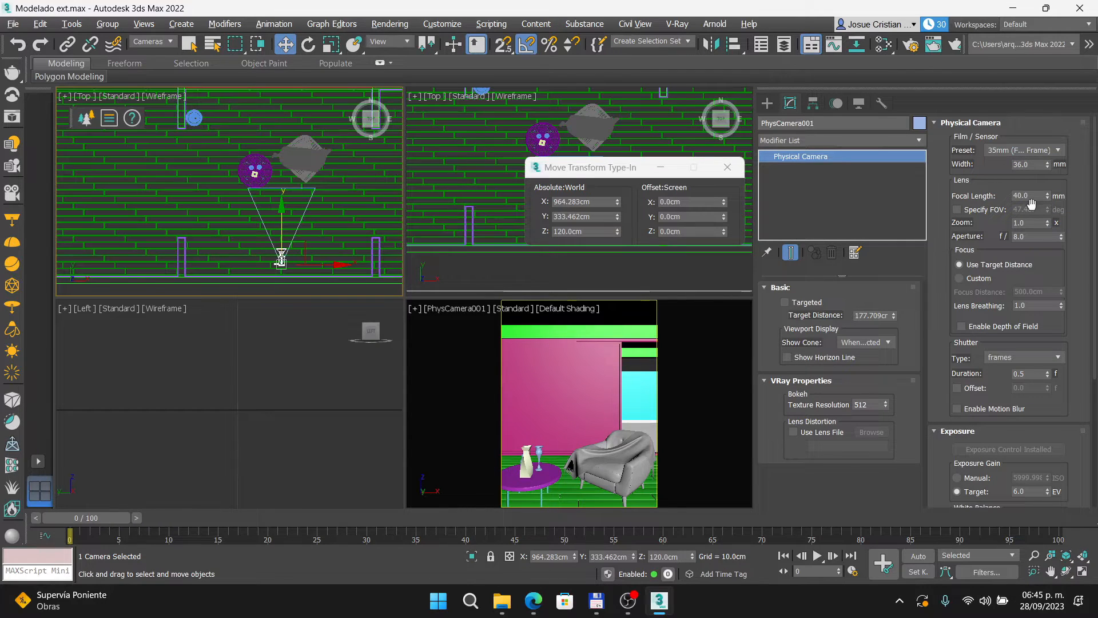
# Check the focal length in the Prezi presentation, then try 35 mm and 30 mm on the physical camera in 3ds Max.
pyautogui.hotkey('alt', 'Tab')
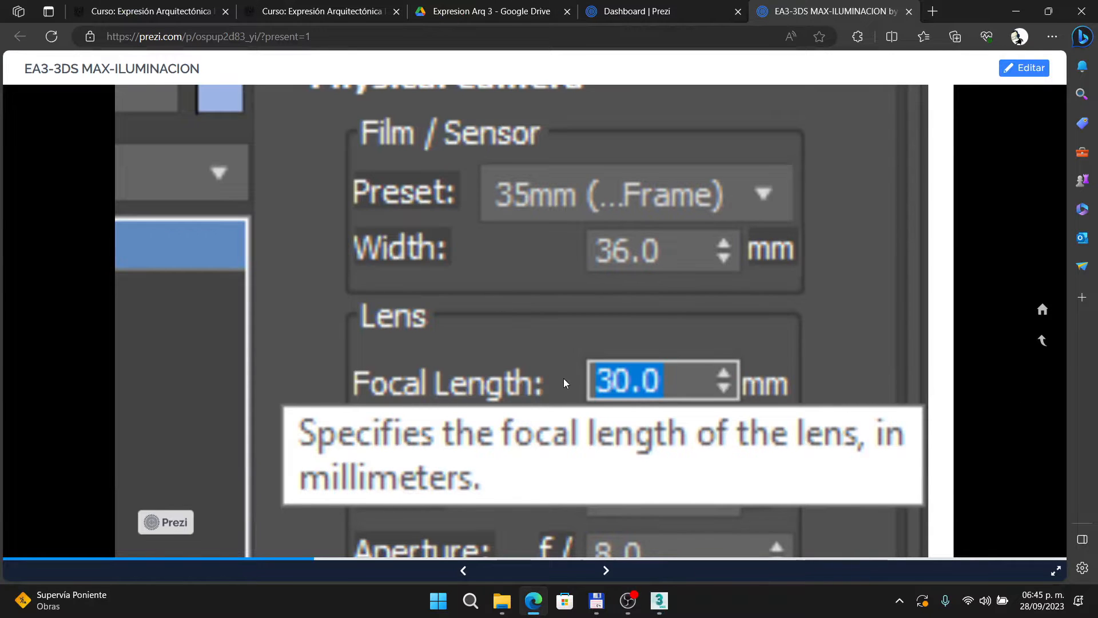
pyautogui.hotkey('alt', 'Tab')
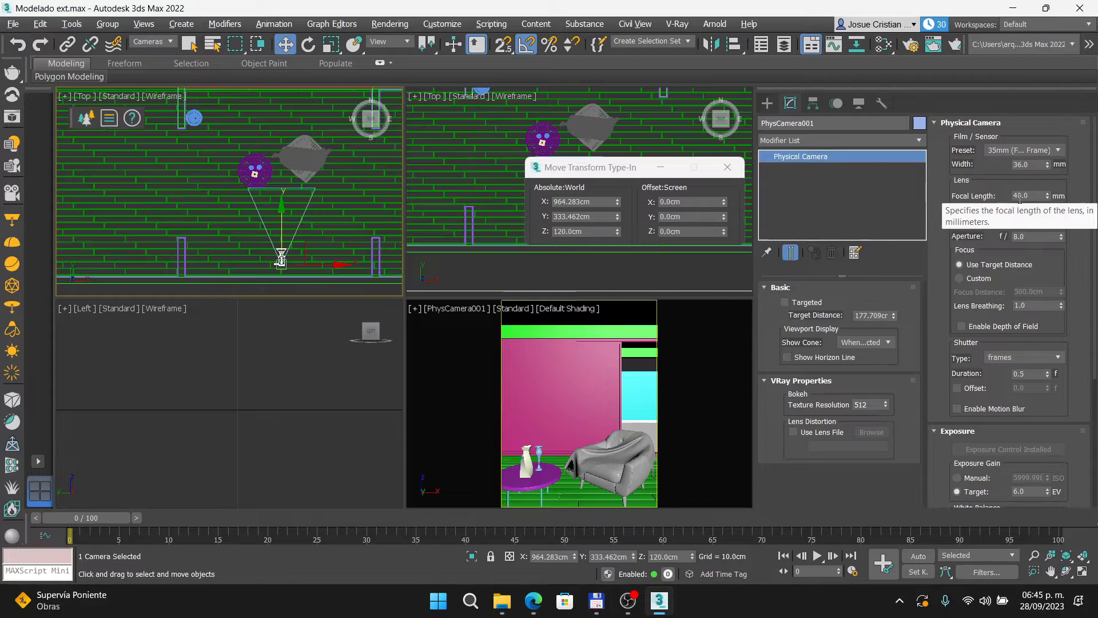
pyautogui.hotkey('alt', 'Tab')
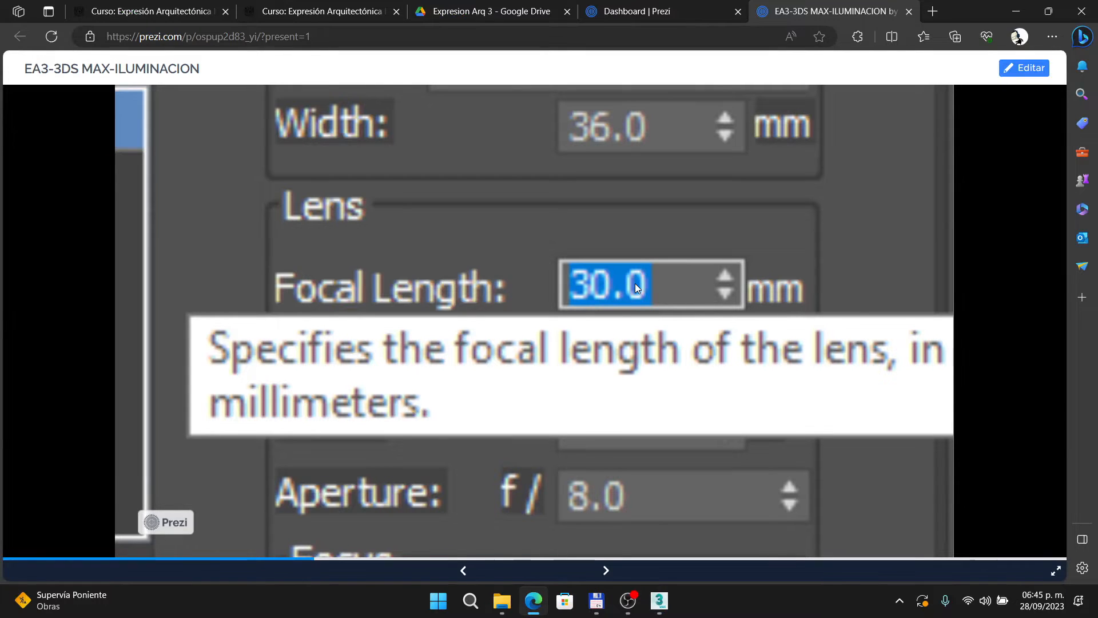
pyautogui.hotkey('alt', 'Tab')
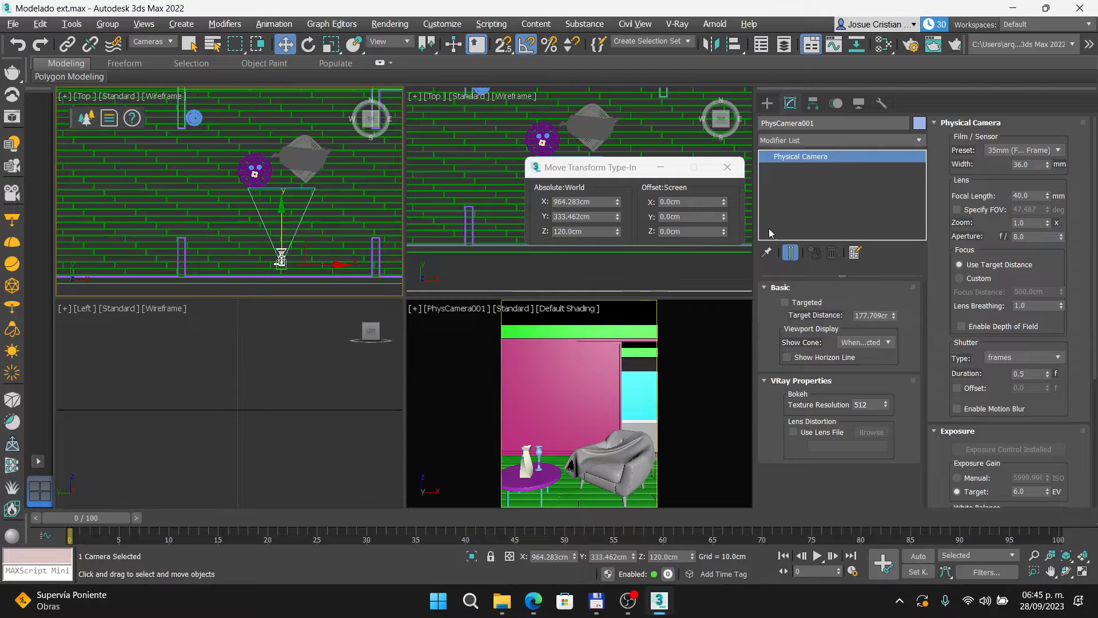
pyautogui.doubleClick(1032, 196)
pyautogui.write('35')
pyautogui.press('Return')
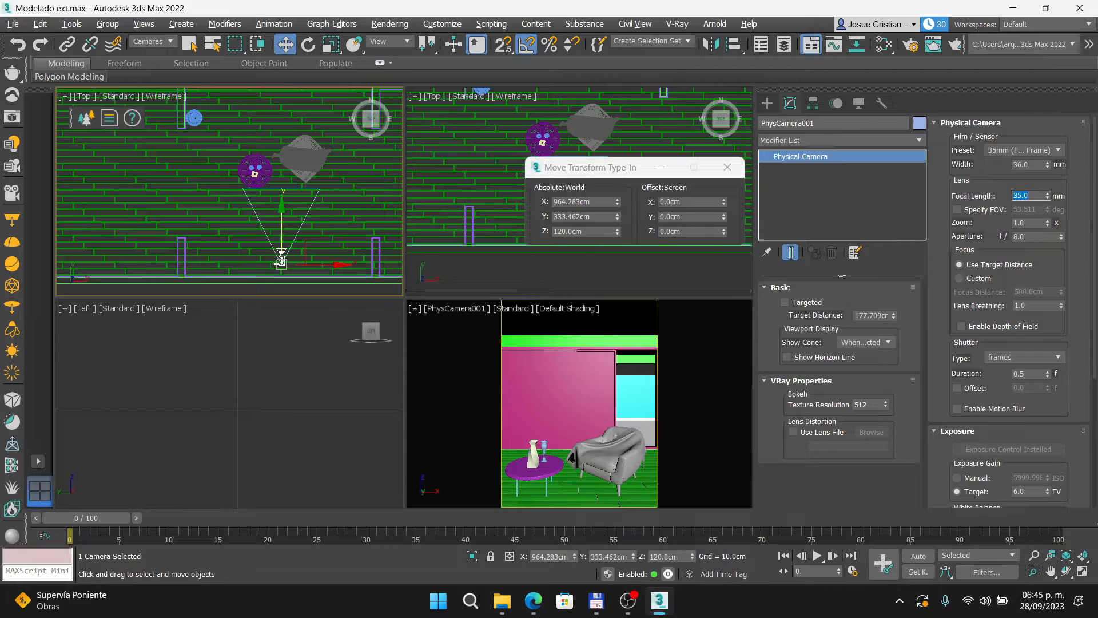
pyautogui.write('30')
pyautogui.press('Return')
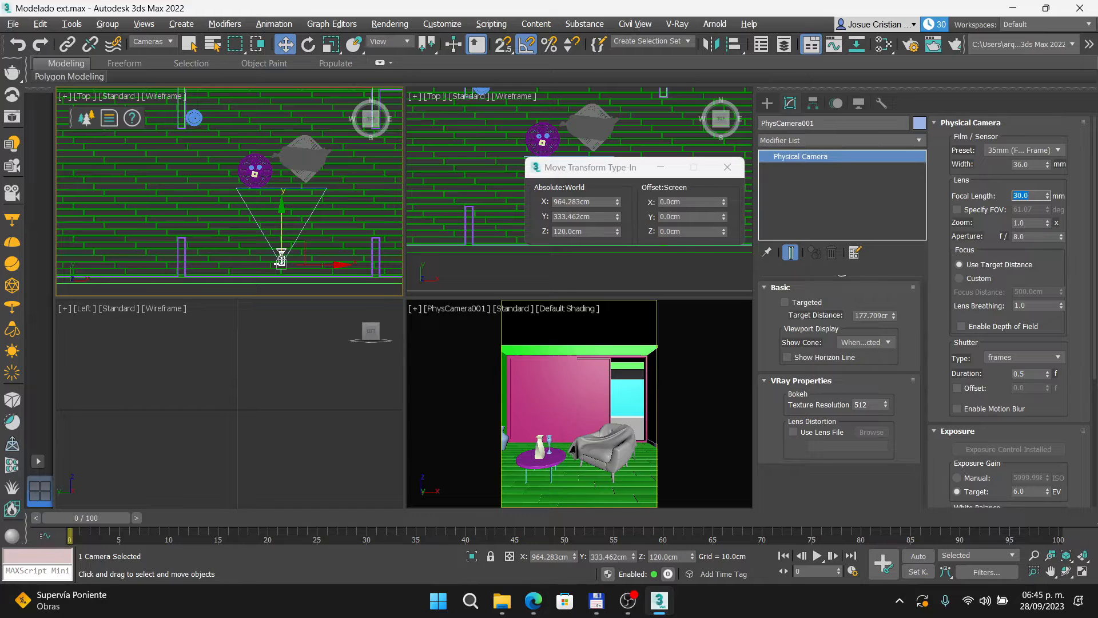
# Compare the camera framing with the focal length set to 25, 10, 30 and 40 mm.
pyautogui.hotkey('alt', 'Tab')
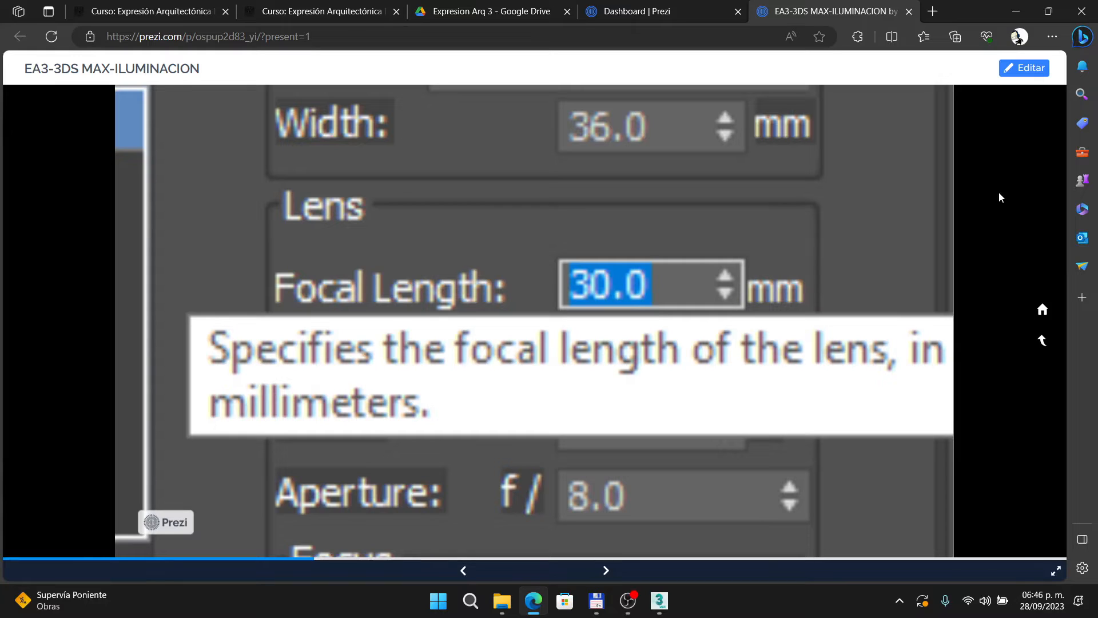
pyautogui.hotkey('alt', 'Tab')
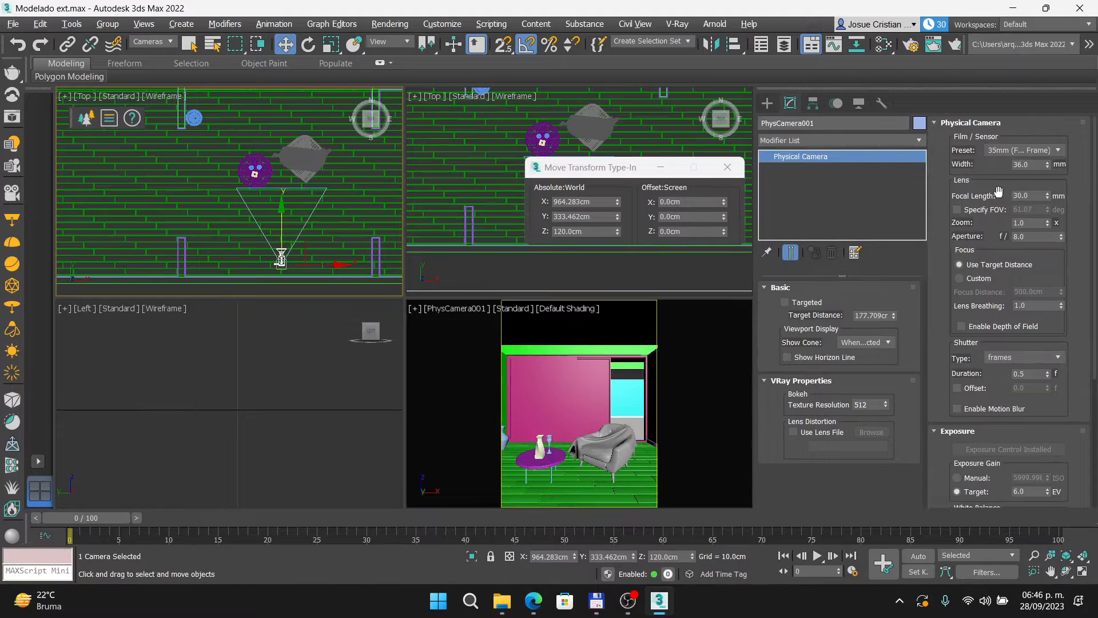
pyautogui.doubleClick(1030, 196)
pyautogui.write('25')
pyautogui.press('Return')
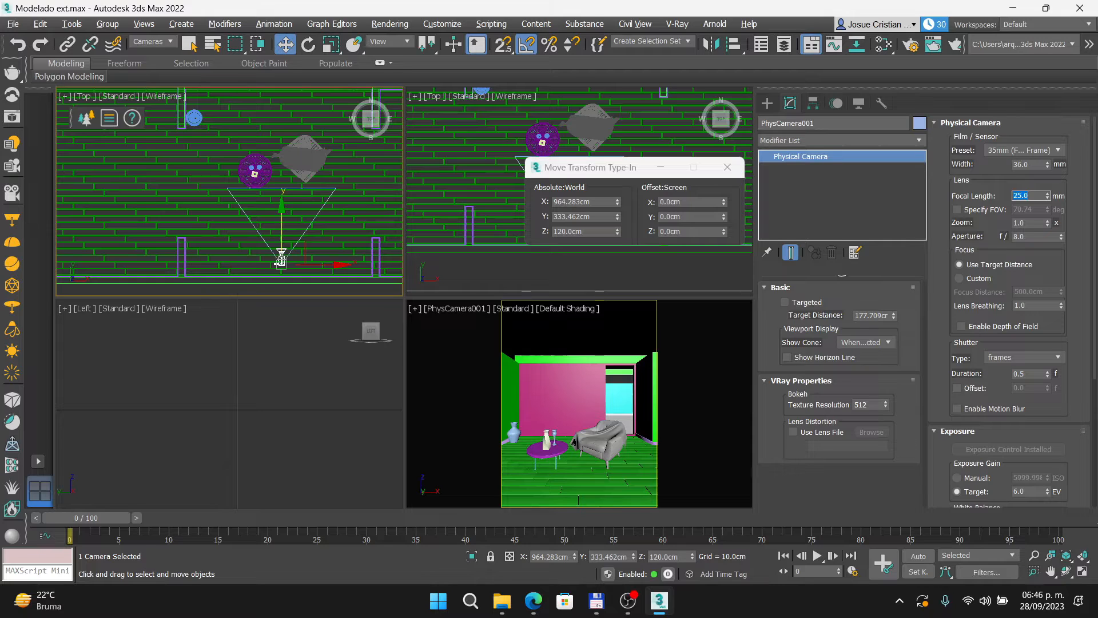
pyautogui.write('10')
pyautogui.press('Return')
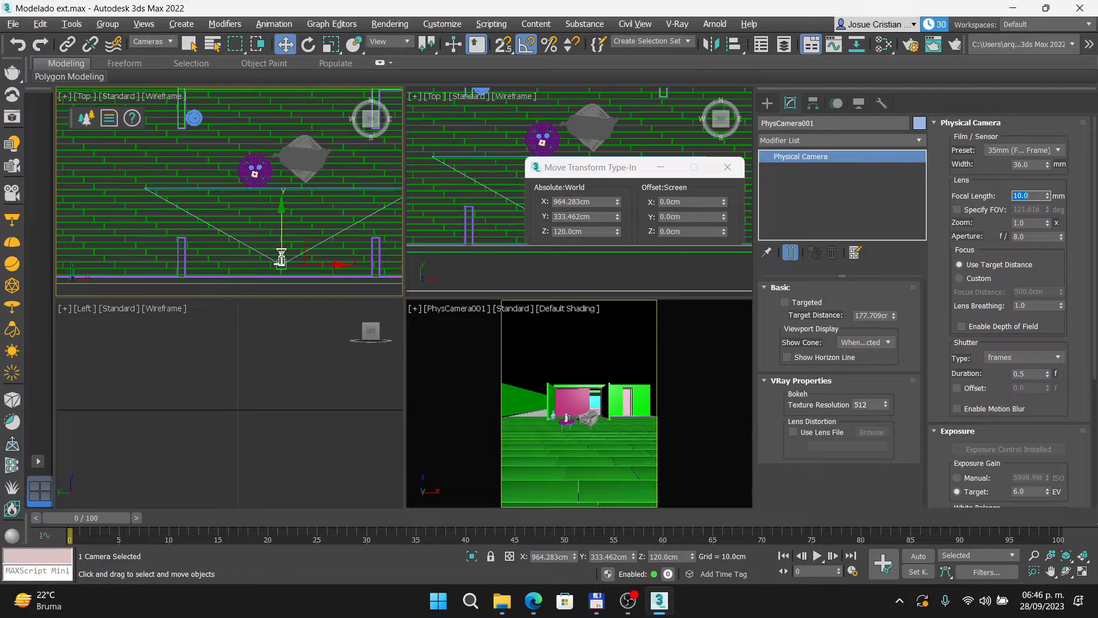
pyautogui.write('30')
pyautogui.press('Return')
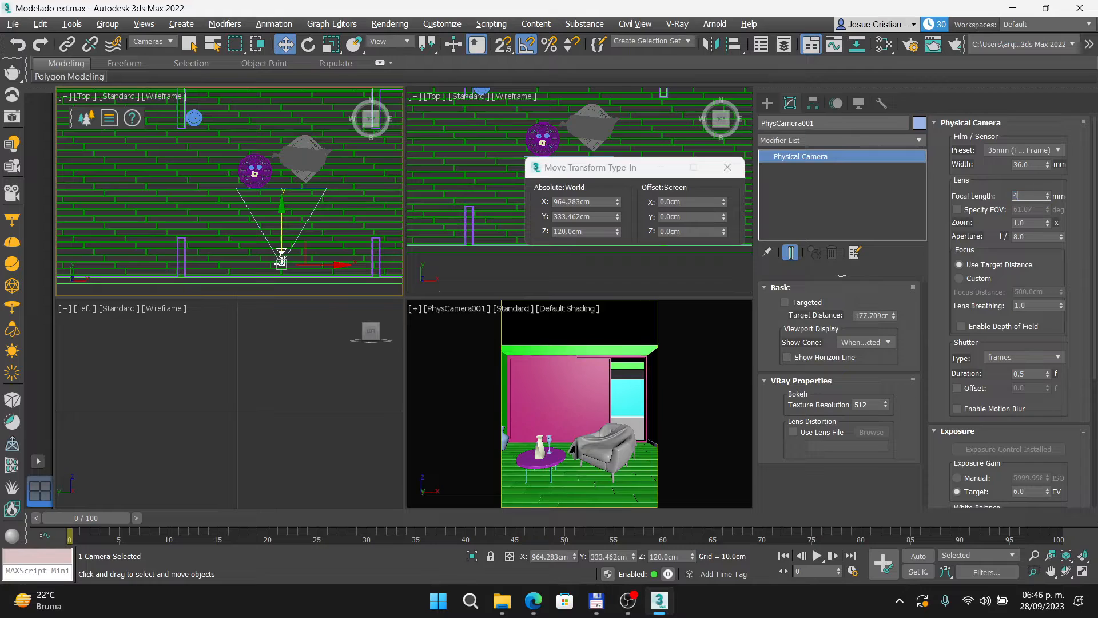
pyautogui.write('40')
pyautogui.press('Return')
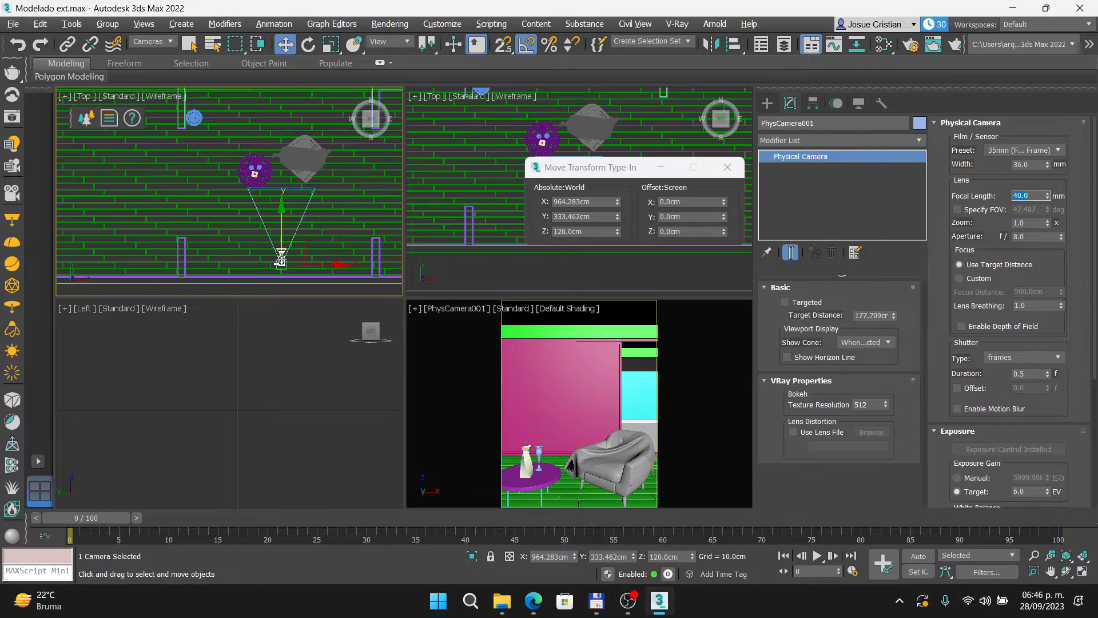
# Alternate the camera's focal length between 30 mm and 35 mm to compare the framing, ending at 35 mm.
pyautogui.write('30')
pyautogui.press('Return')
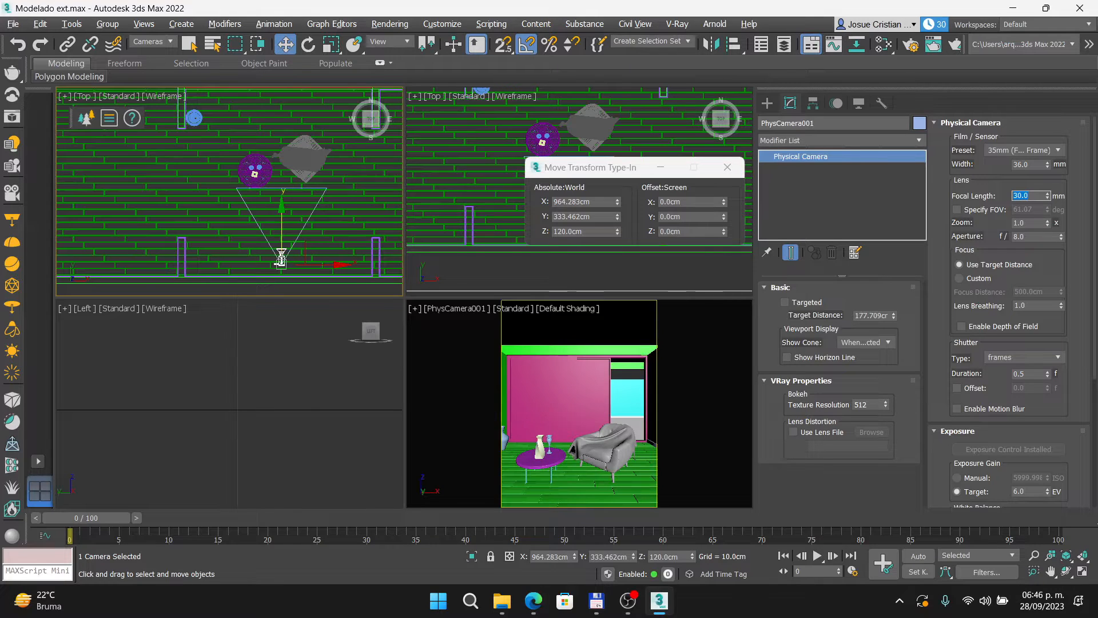
pyautogui.write('35')
pyautogui.press('Return')
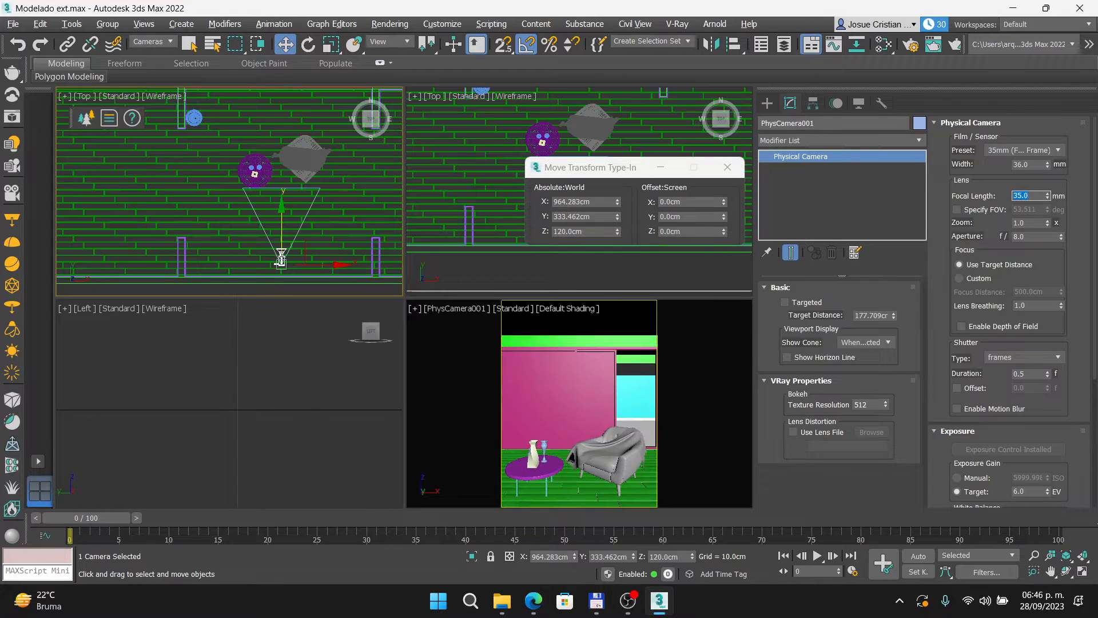
pyautogui.write('30')
pyautogui.press('Return')
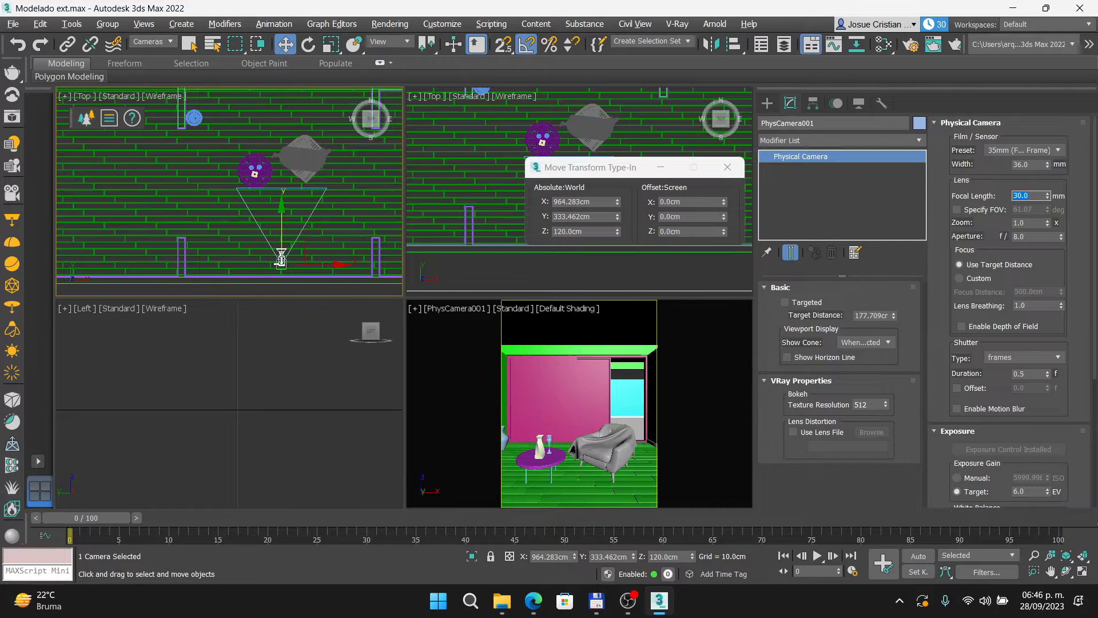
pyautogui.write('35')
pyautogui.press('Return')
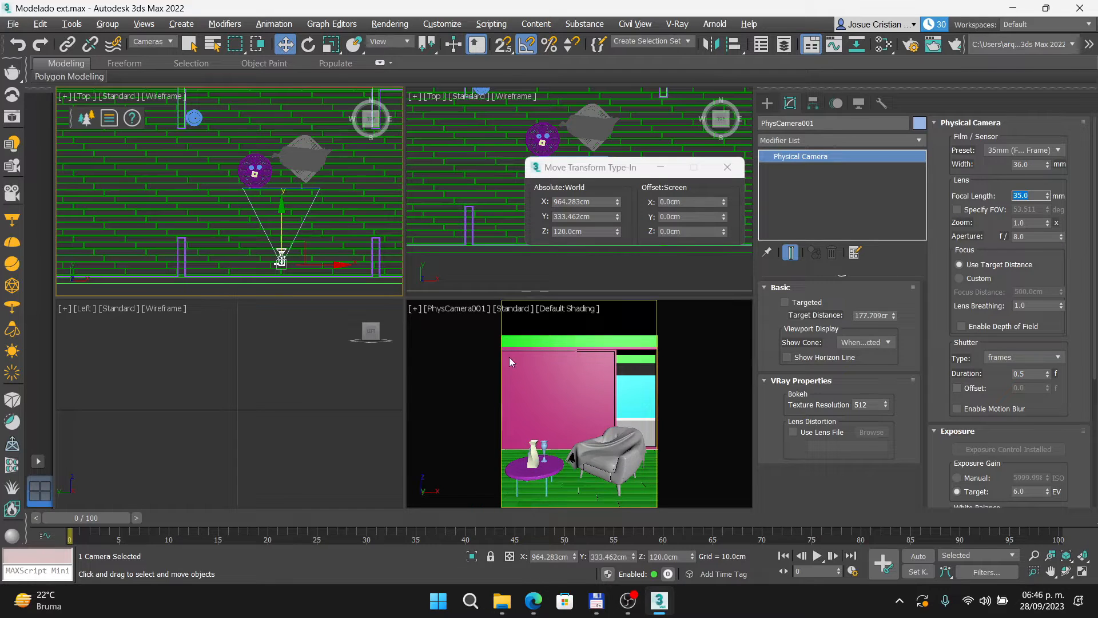
# Reselect the physical camera in the Top view, compare focal lengths of 30, 35 and 32 mm, and finish at 30 mm.
pyautogui.click(194, 119)
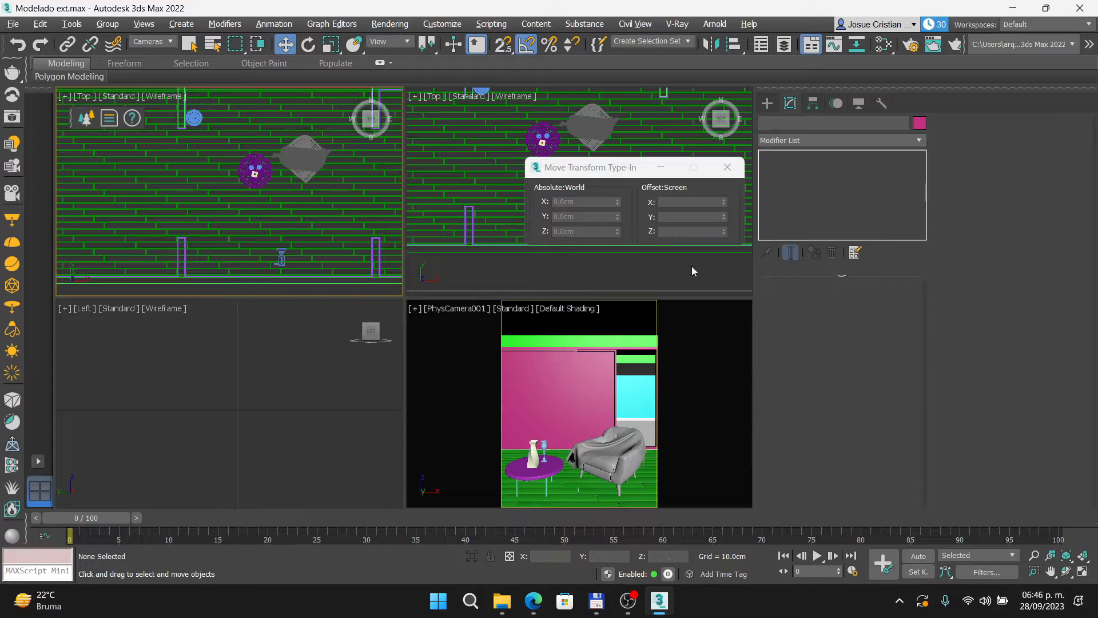
pyautogui.click(281, 257)
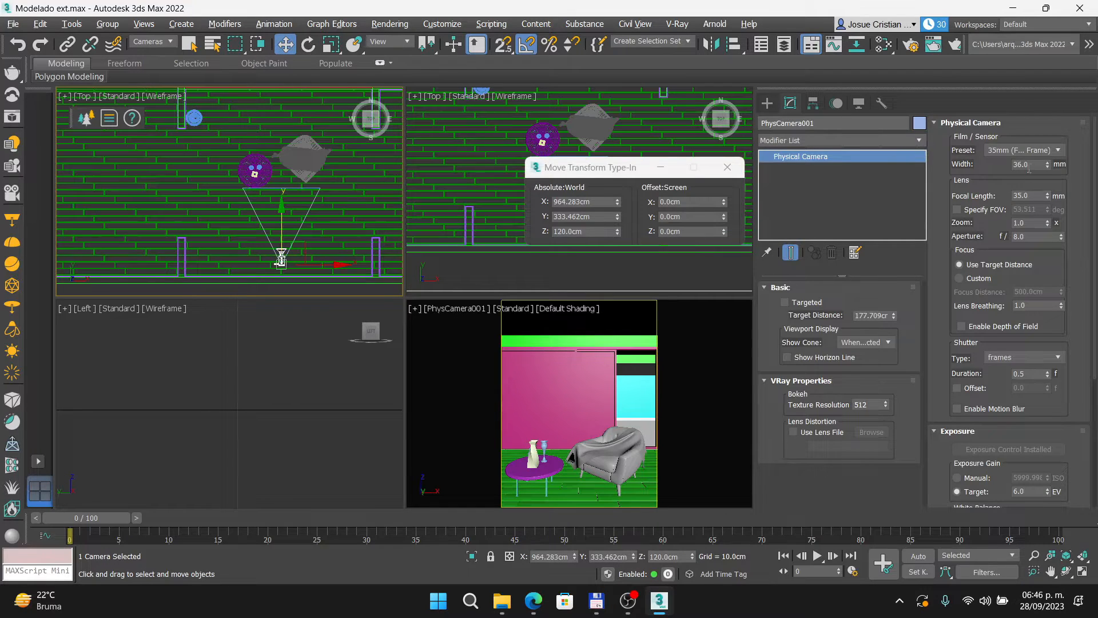
pyautogui.doubleClick(1029, 196)
pyautogui.write('30')
pyautogui.press('Return')
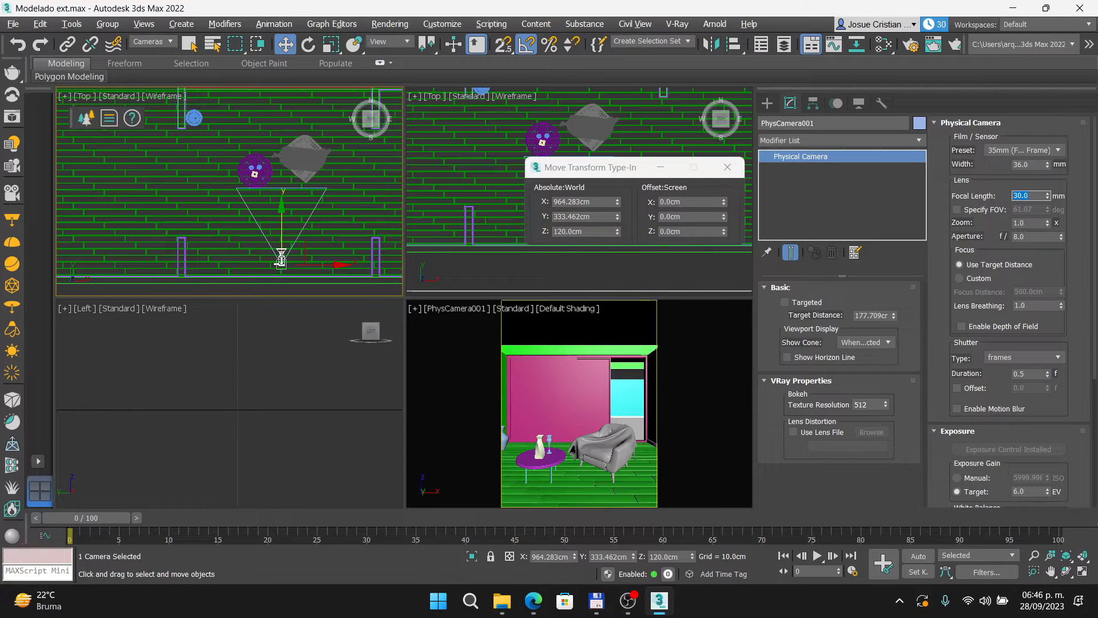
pyautogui.write('35')
pyautogui.press('Return')
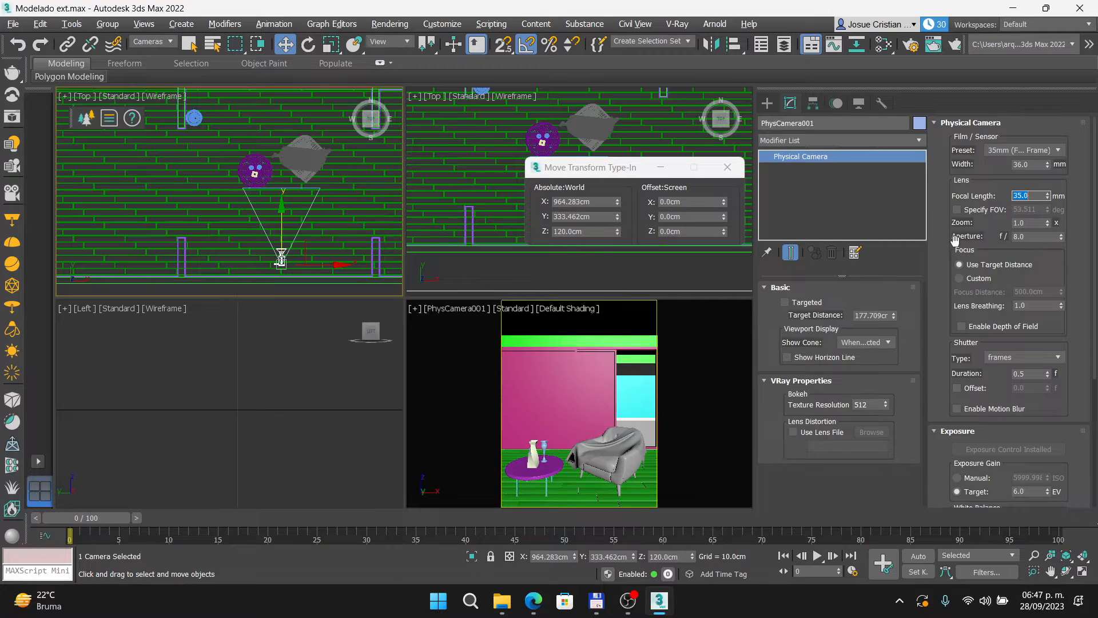
pyautogui.write('32')
pyautogui.press('Return')
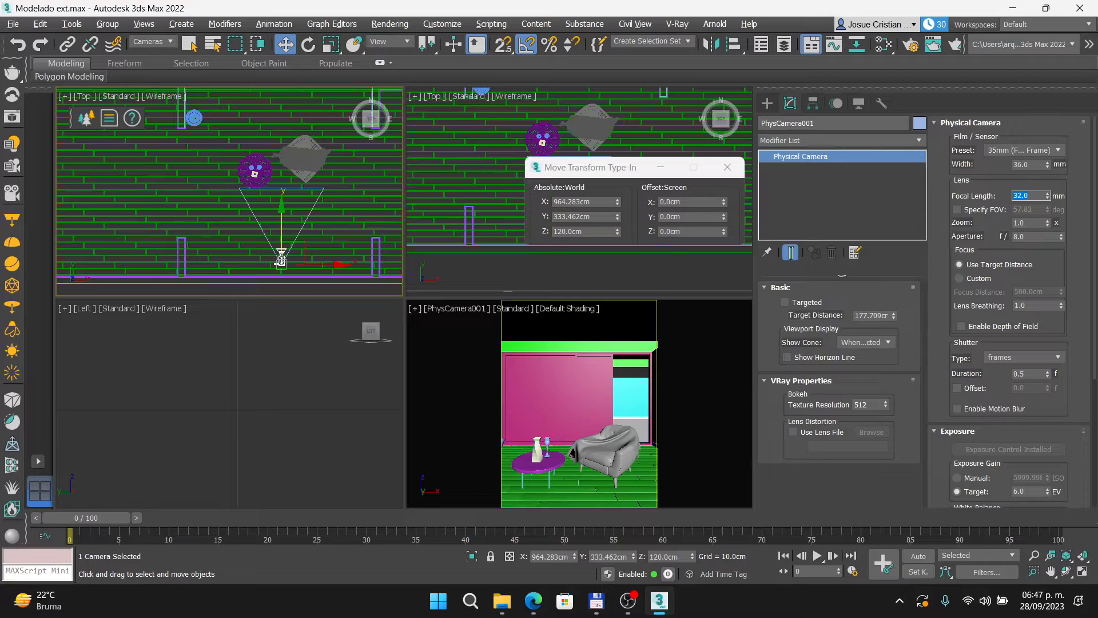
pyautogui.write('30')
pyautogui.press('Return')
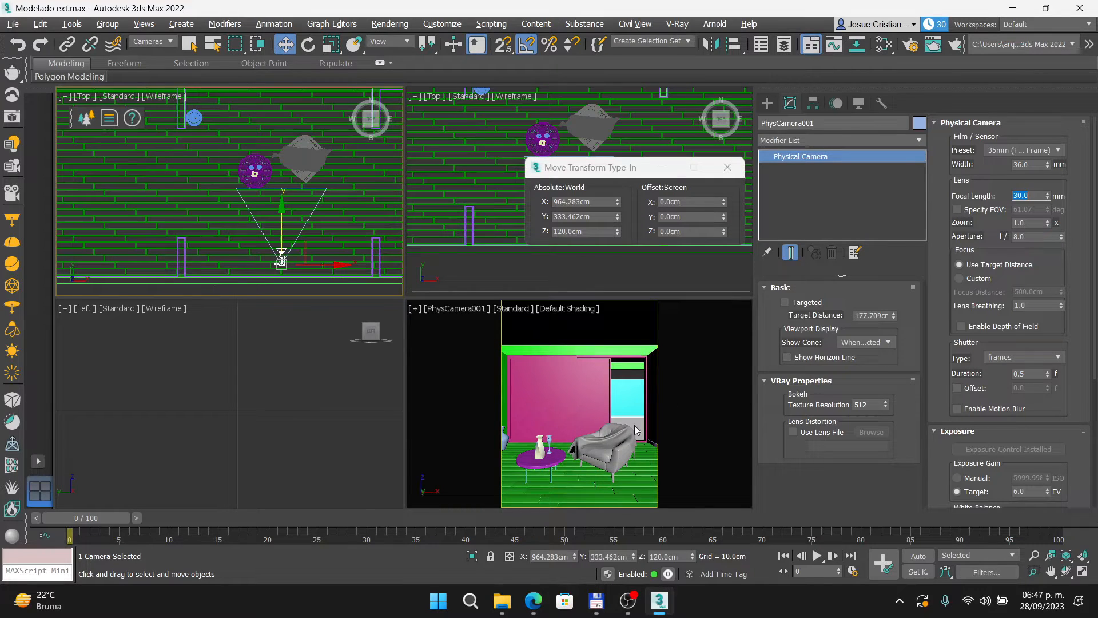
# Examine the focus, shutter, exposure and white balance options on the "Otras opciones" slide of the Prezi presentation.
pyautogui.hotkey('alt', 'Tab')
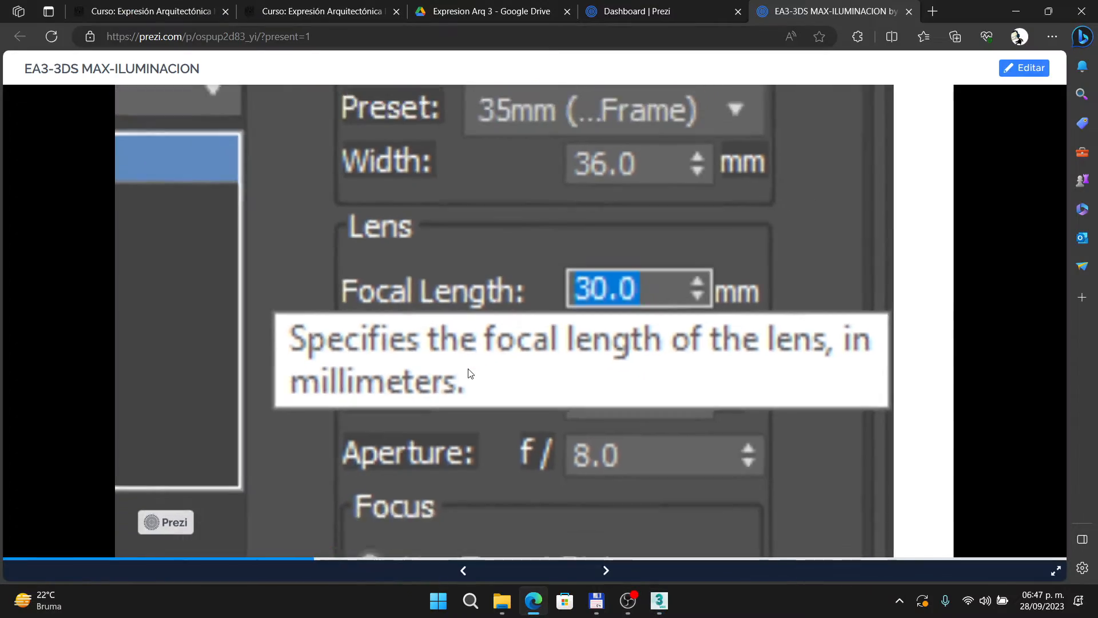
pyautogui.press('Right')
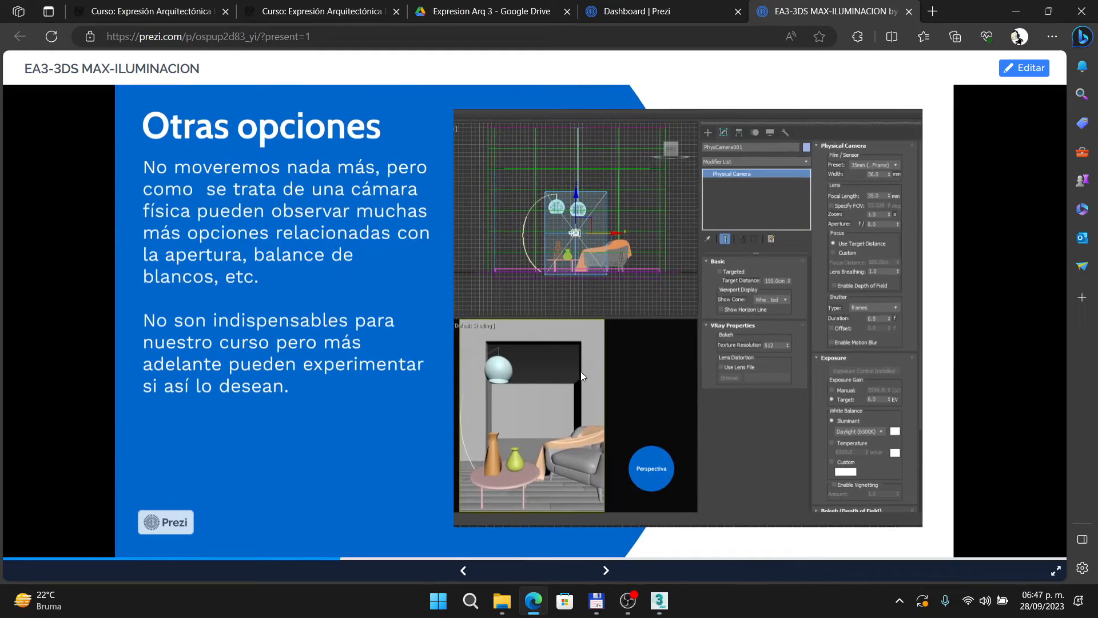
pyautogui.click(891, 205)
pyautogui.scroll(3, 779, 176)
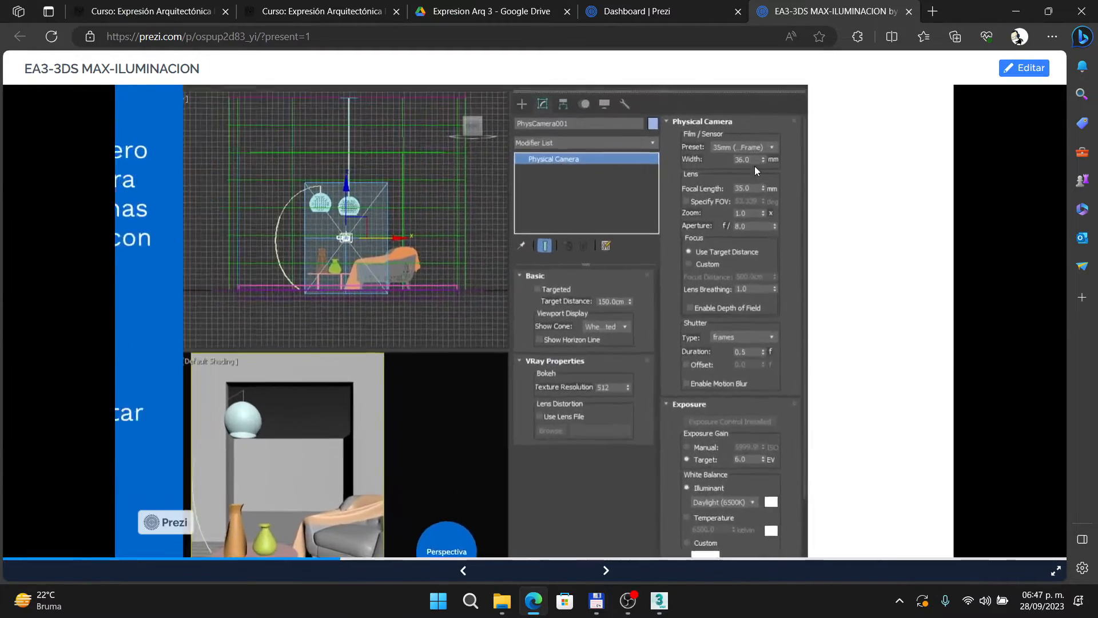
pyautogui.scroll(5, 756, 194)
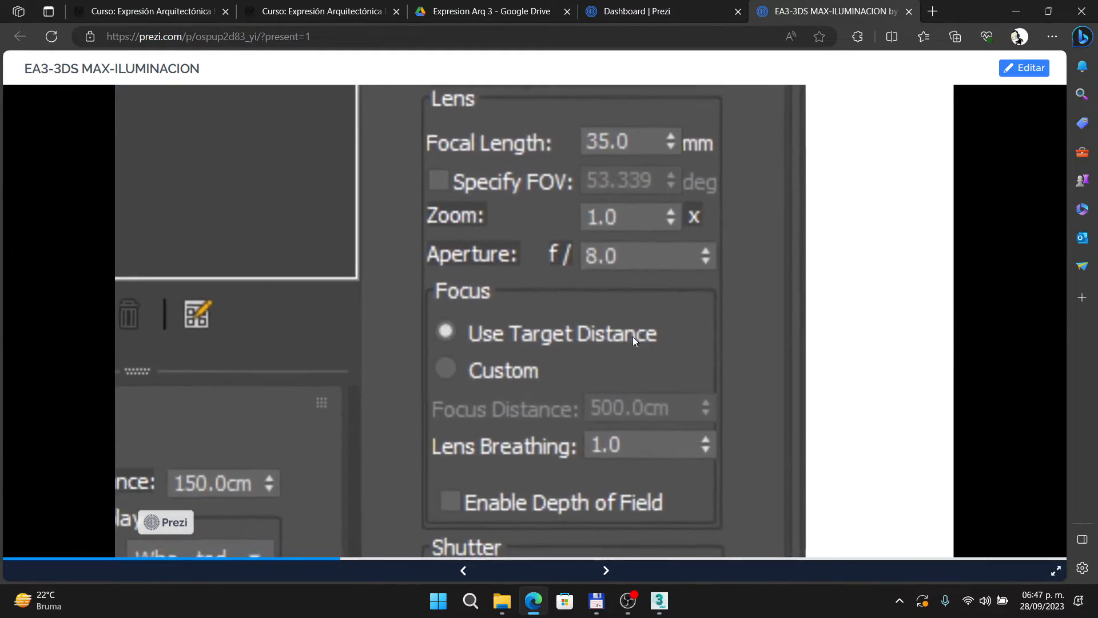
pyautogui.moveTo(583, 343); pyautogui.dragTo(578, 252)
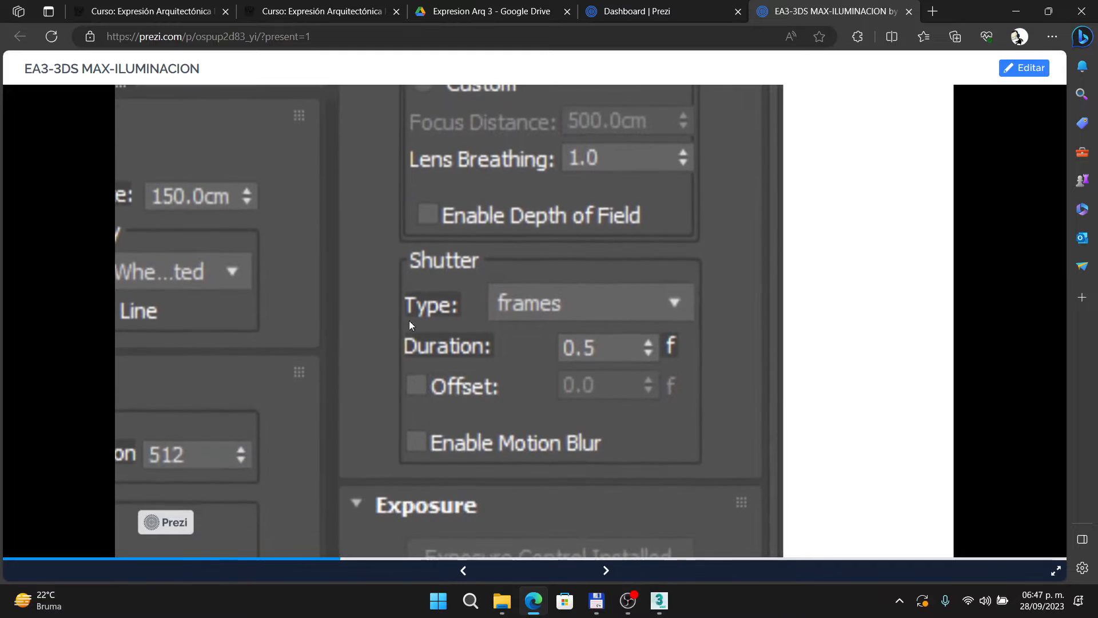
pyautogui.moveTo(530, 316); pyautogui.dragTo(523, 162)
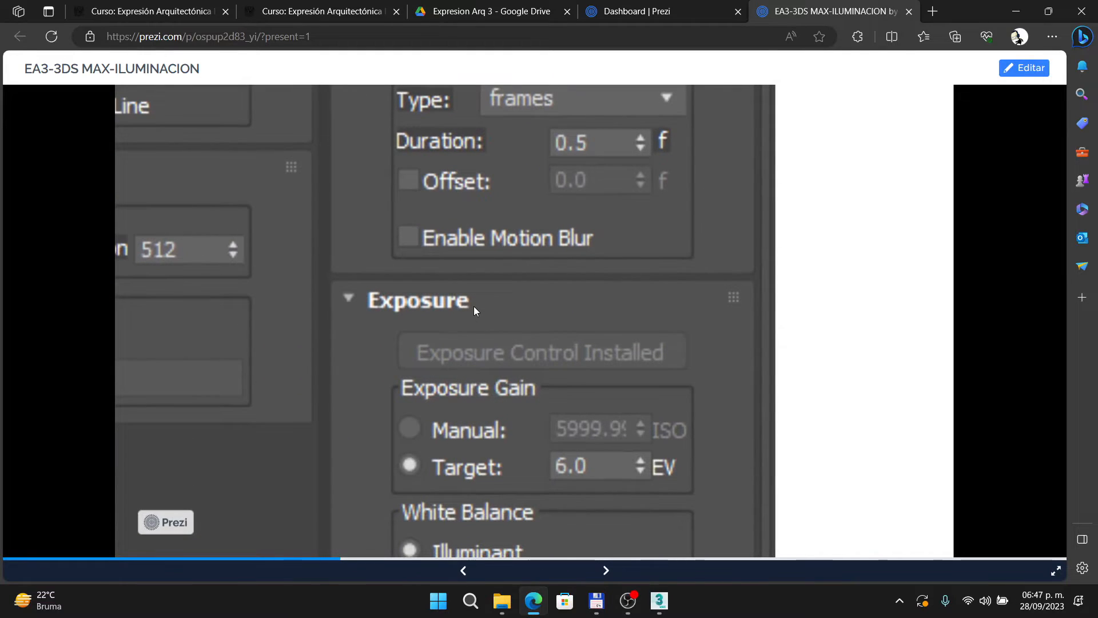
pyautogui.moveTo(503, 403); pyautogui.dragTo(582, 149)
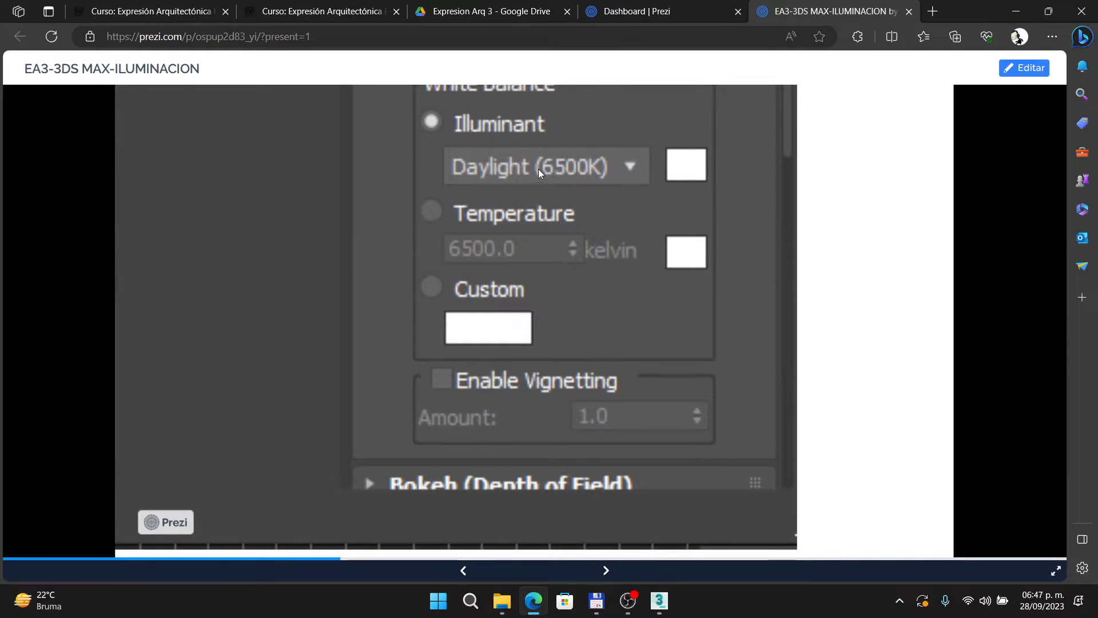
pyautogui.scroll(2, 537, 170)
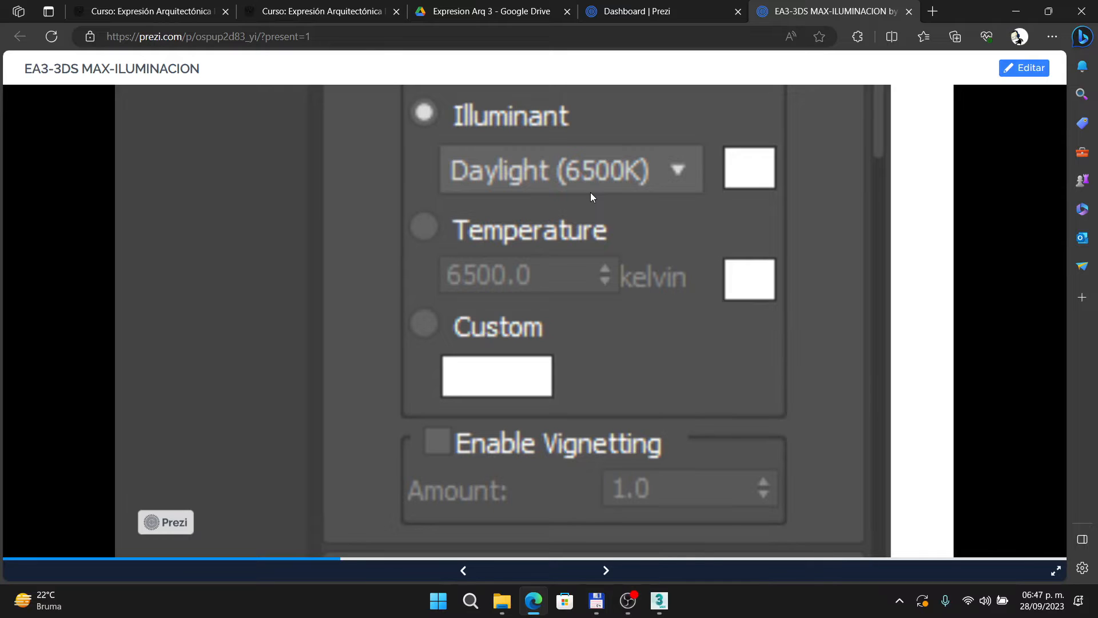
# Advance the Prezi presentation past the camera options to the Perspective control topic, and switch back to 3ds Max.
pyautogui.hotkey('alt', 'Tab')
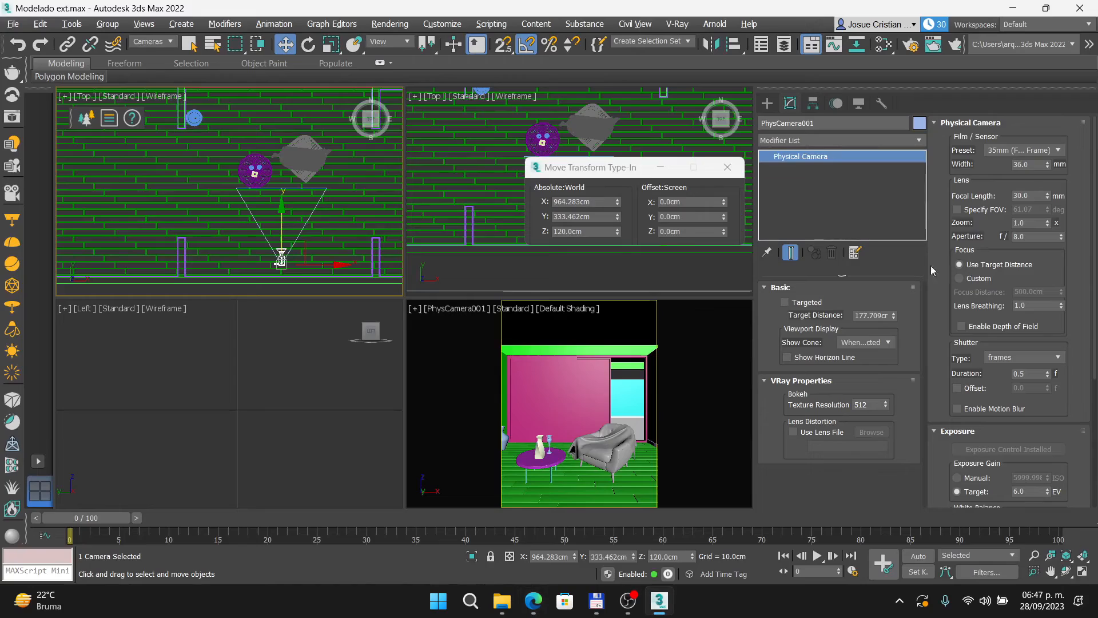
pyautogui.hotkey('alt', 'Tab')
pyautogui.press('Right')
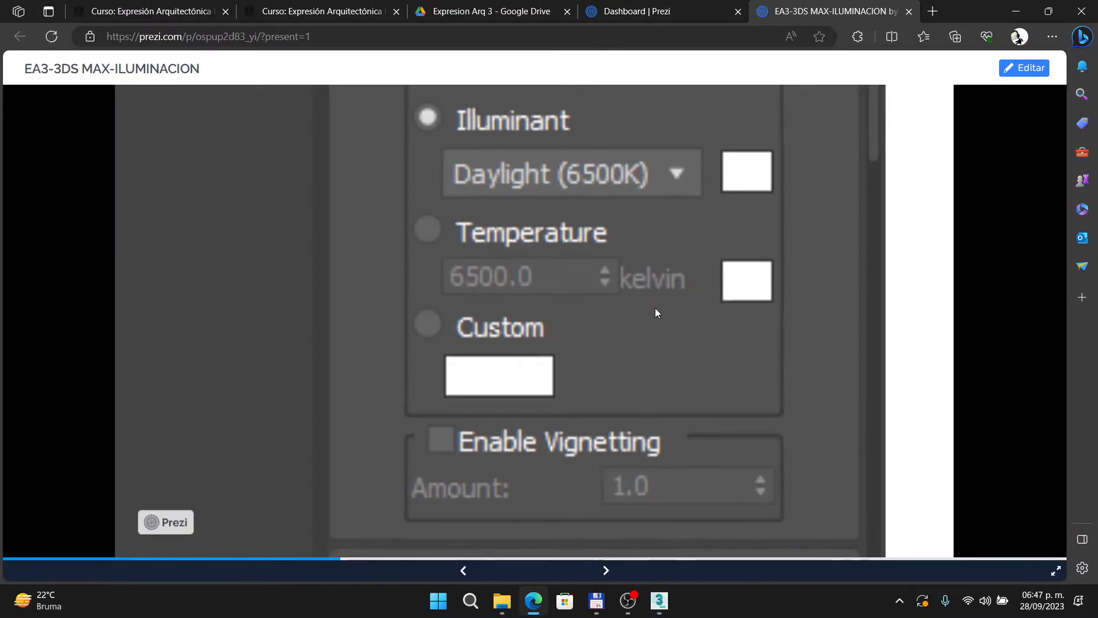
pyautogui.press('Right')
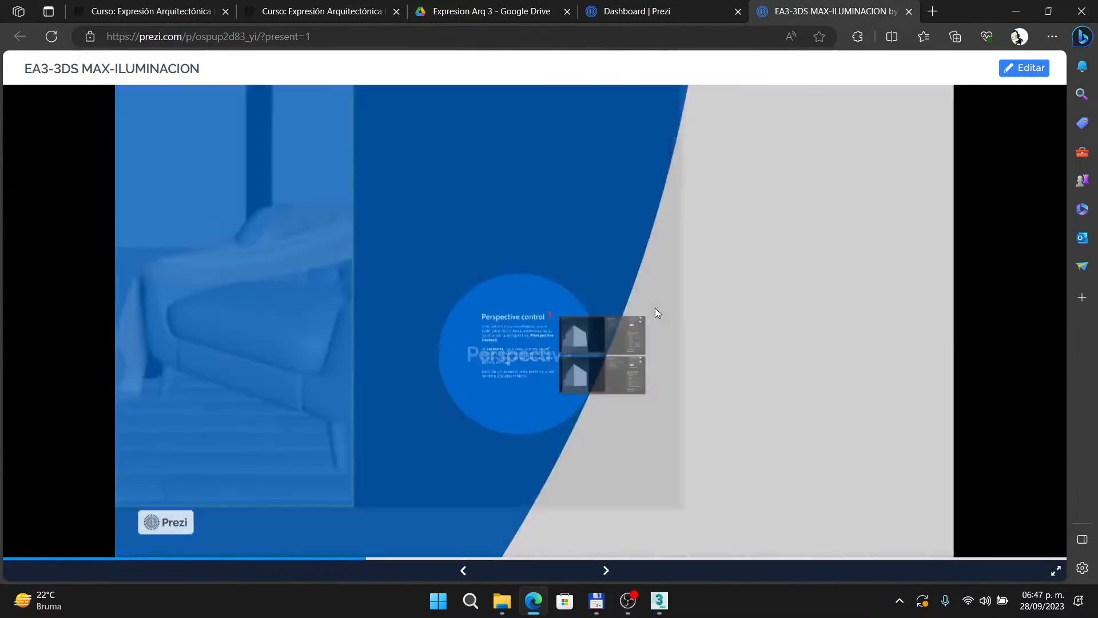
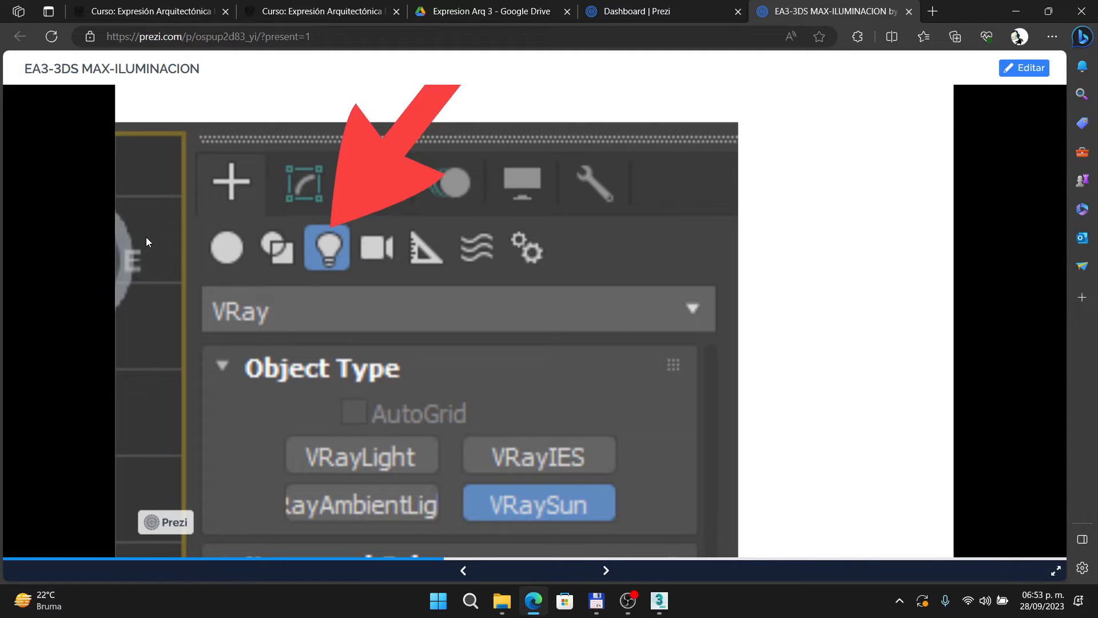
pyautogui.hotkey('alt', 'Tab')
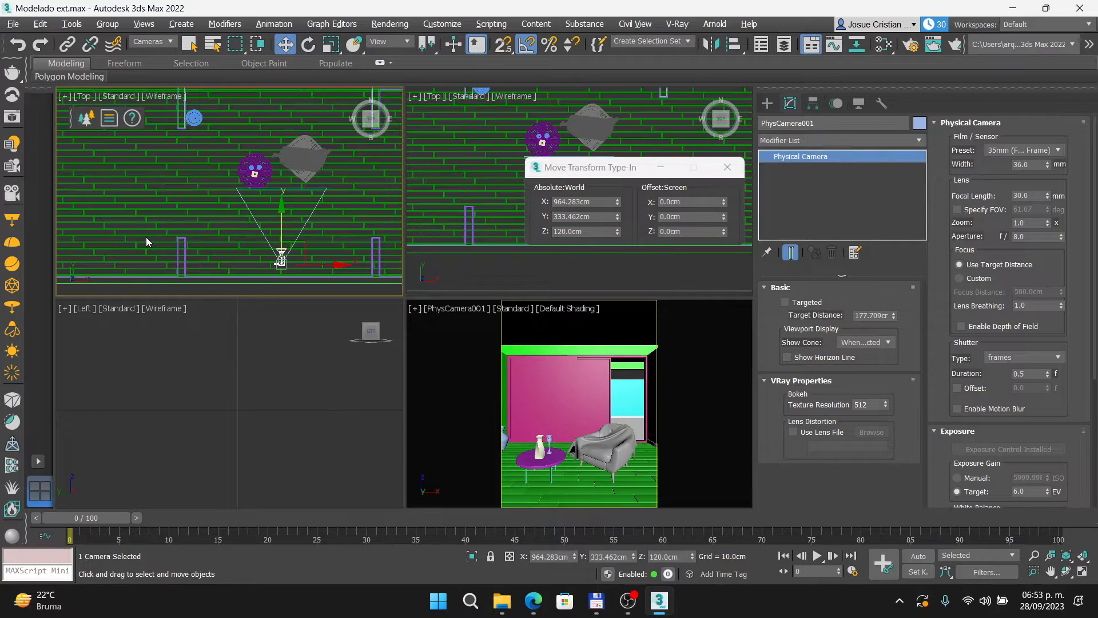
# Start a VRaySun light in 3ds Max, accept V-Ray as the current renderer, and close the Transform Type-In window.
pyautogui.hotkey('alt', 'Tab')
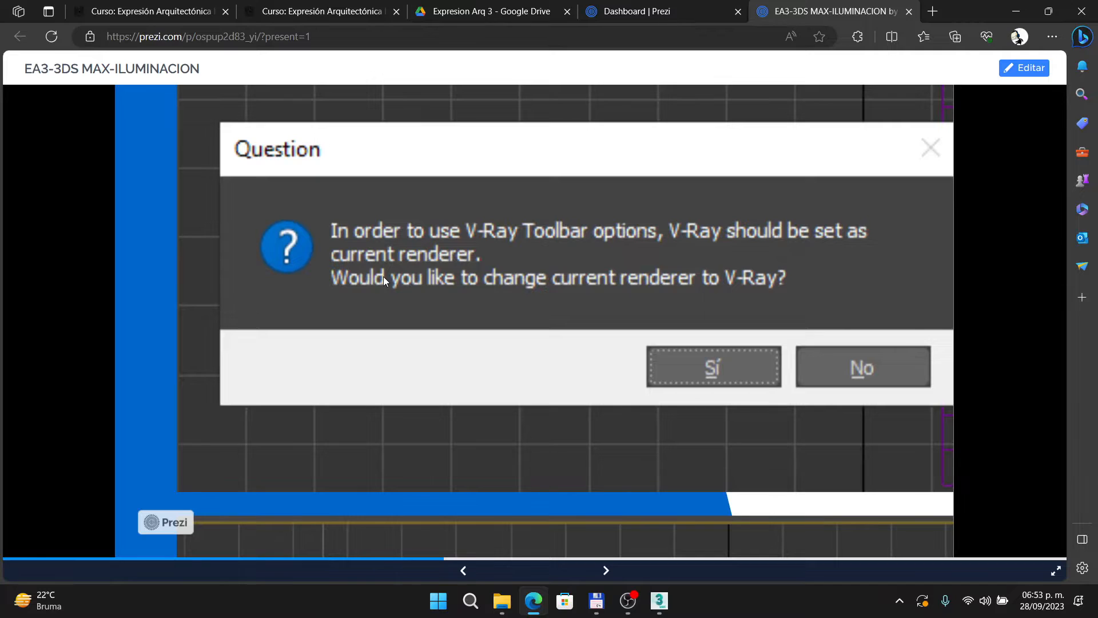
pyautogui.hotkey('alt', 'Tab')
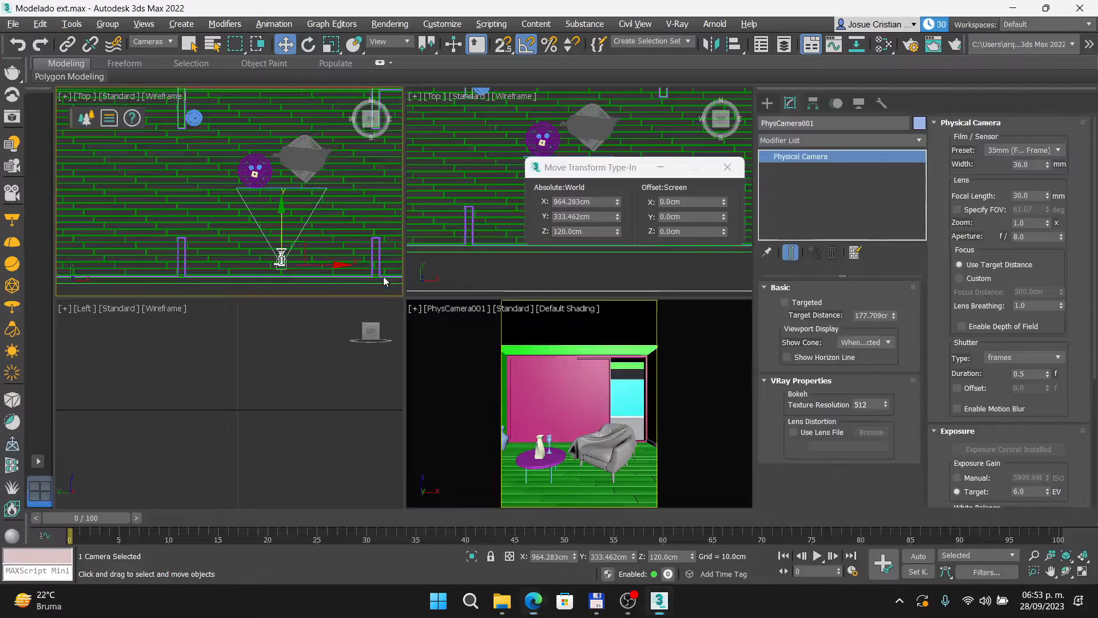
pyautogui.click(13, 351)
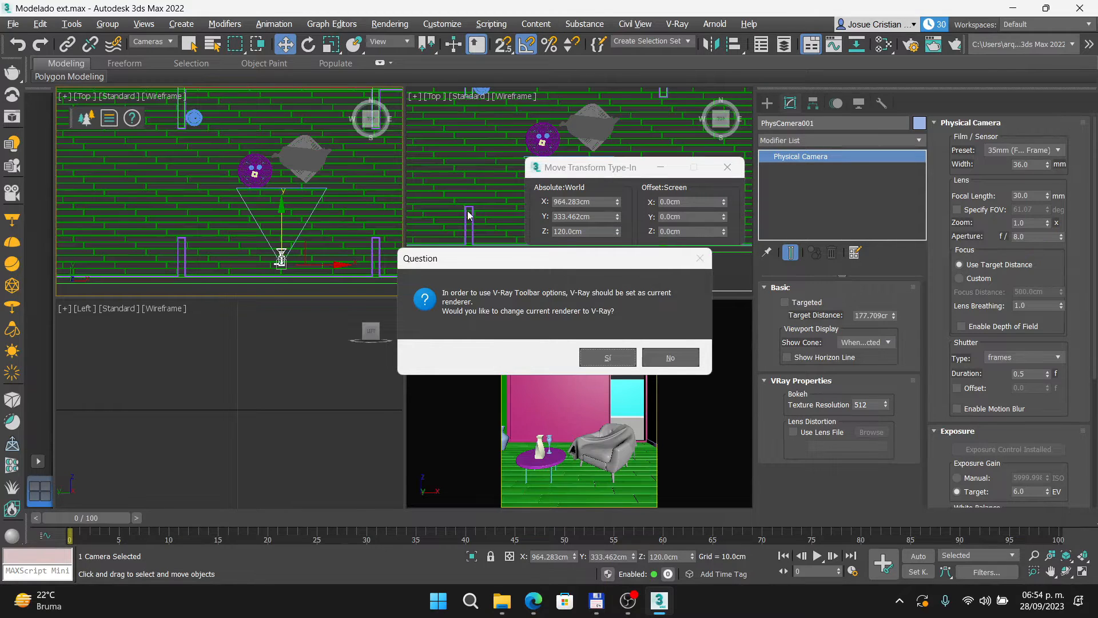
pyautogui.click(582, 359)
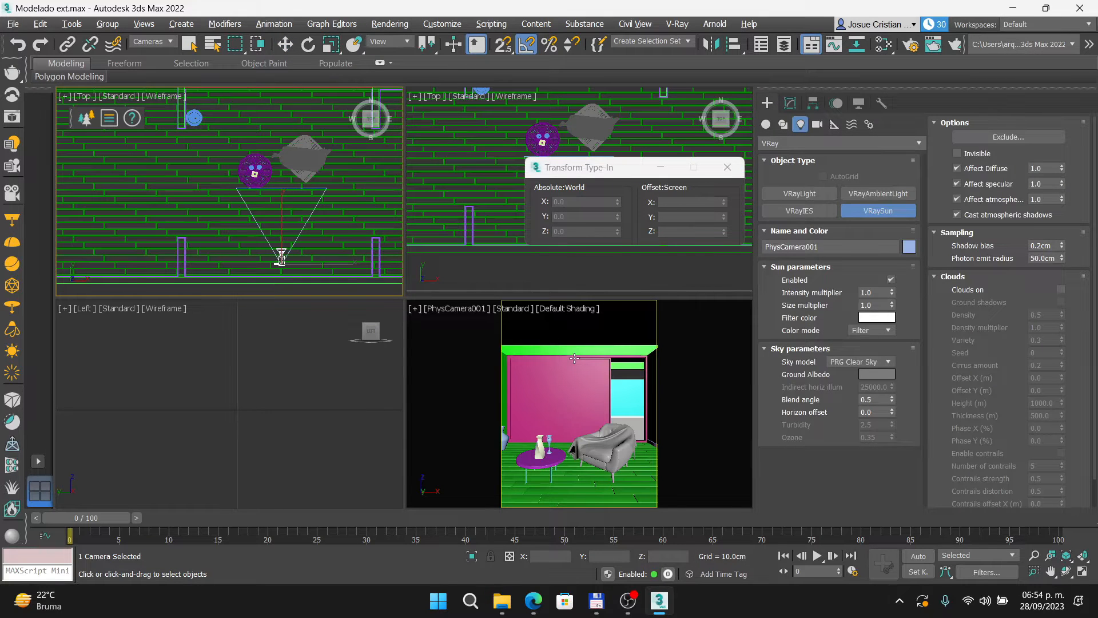
pyautogui.click(729, 167)
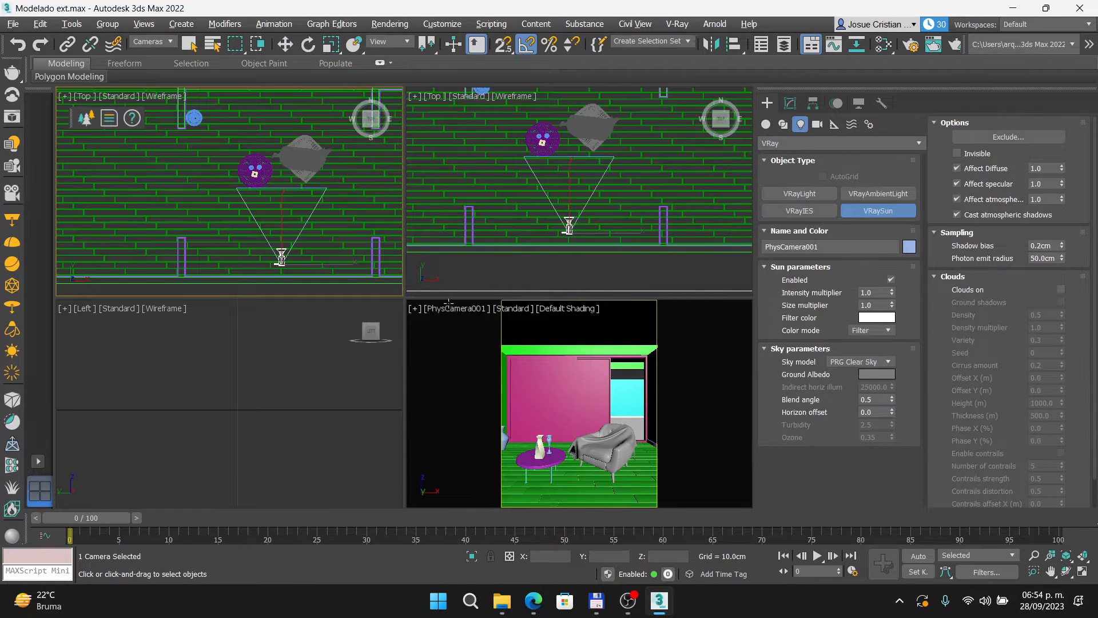
# Check the "Colocar el sol" slide in Prezi, and place the VRaySun in the Top view northwest of the house, aimed into the room.
pyautogui.hotkey('alt', 'Tab')
pyautogui.click(640, 310)
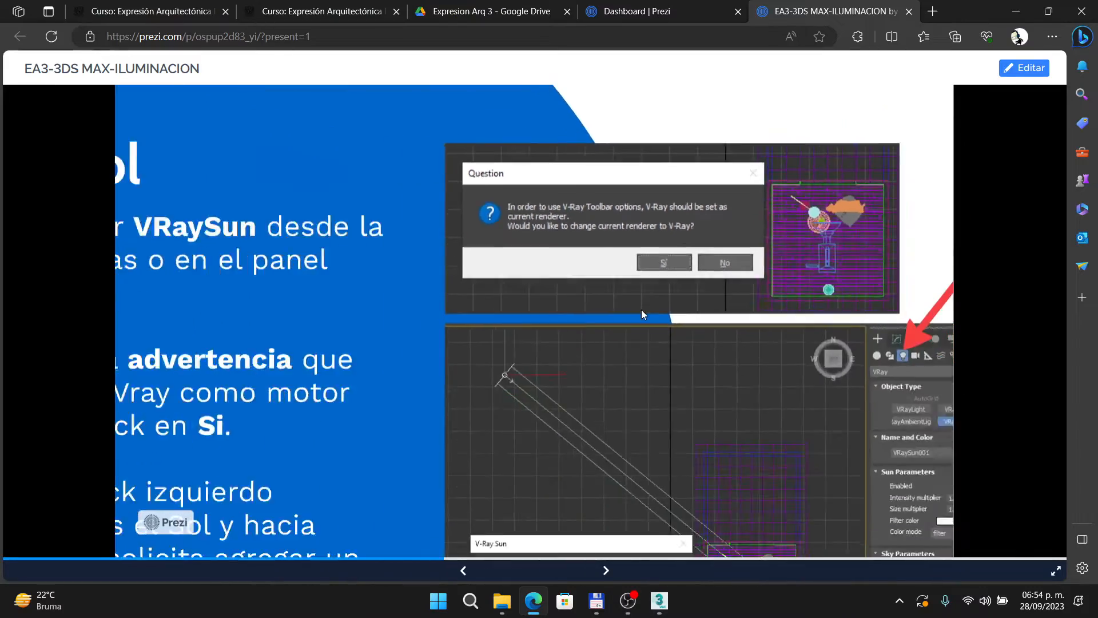
pyautogui.hotkey('alt', 'Tab')
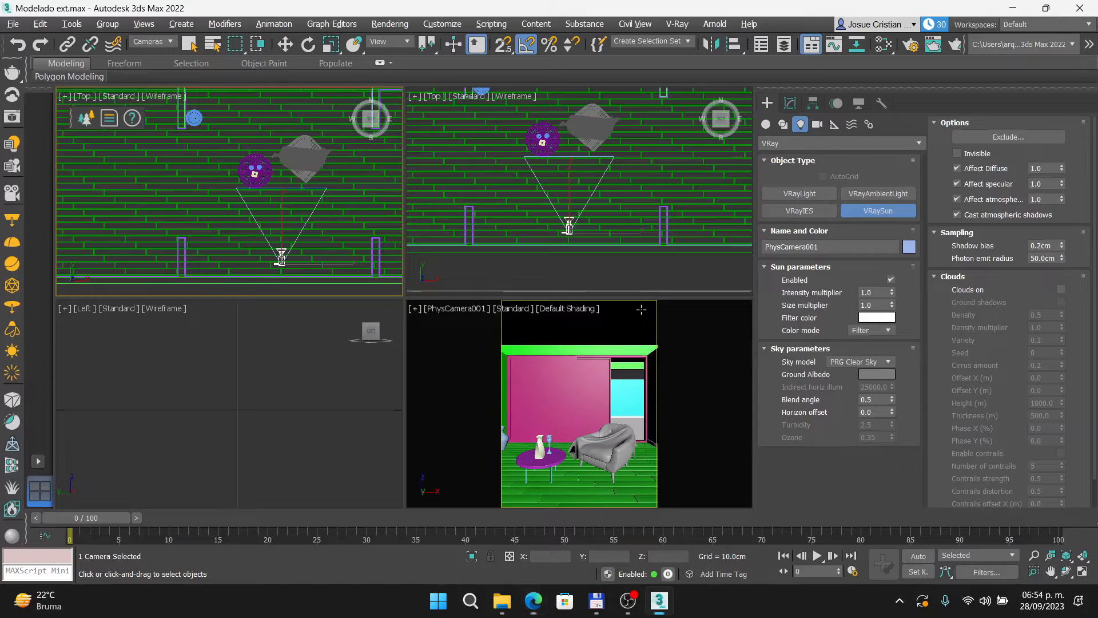
pyautogui.scroll(-4, 235, 222)
pyautogui.scroll(-5, 234, 221)
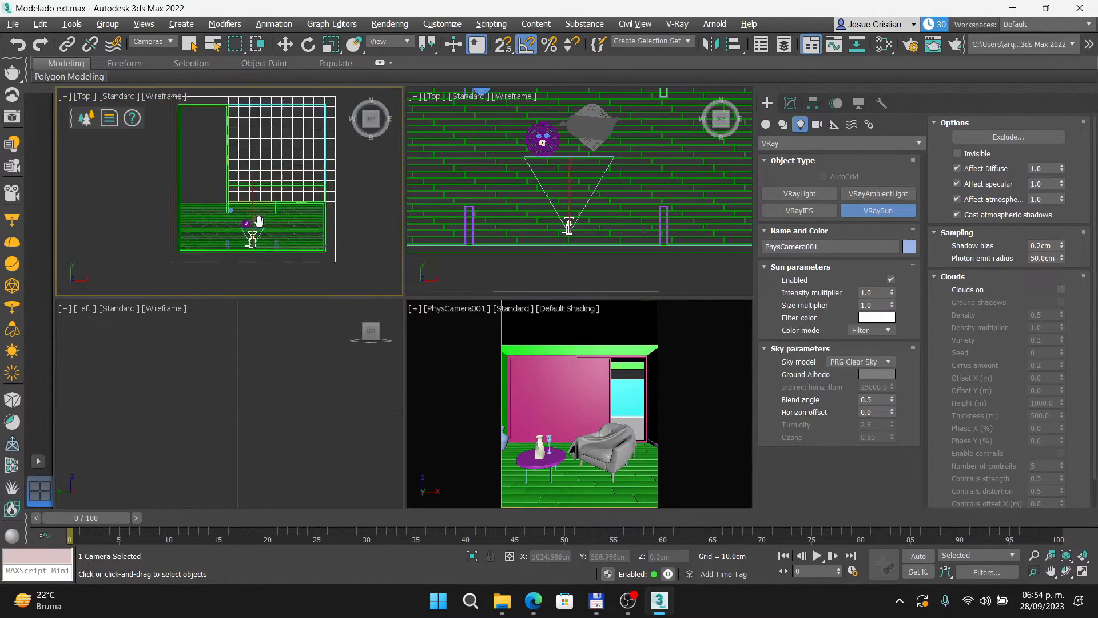
pyautogui.hotkey('alt', 'Tab')
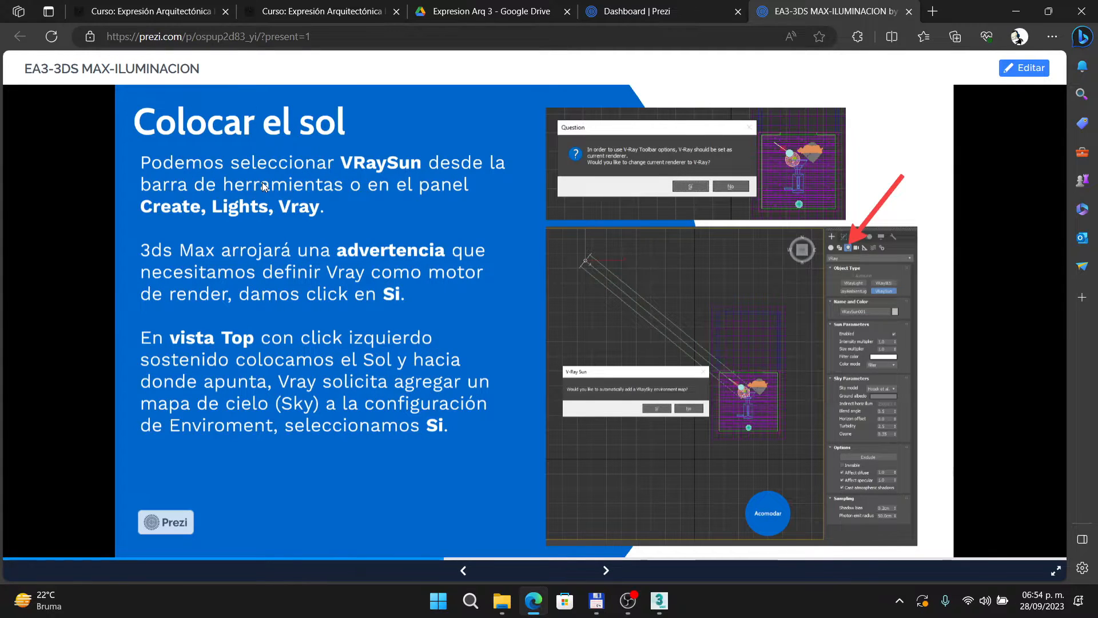
pyautogui.hotkey('alt', 'Tab')
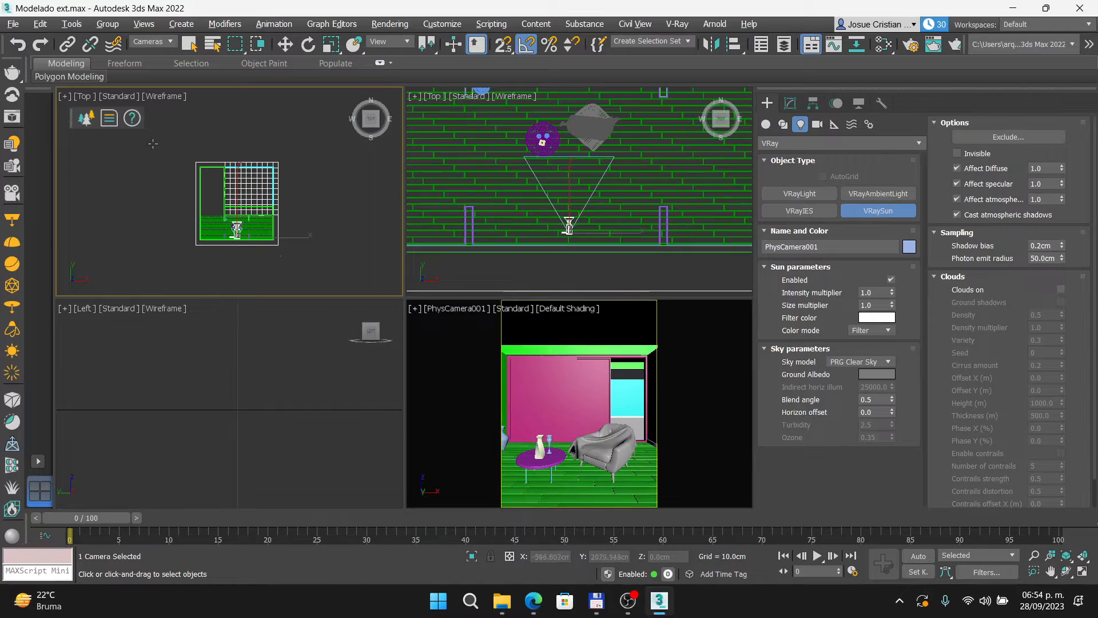
pyautogui.scroll(-3, 152, 146)
pyautogui.moveTo(152, 150); pyautogui.dragTo(244, 252)
# Review the VRaySky prompt on the Prezi slide, and accept adding the VRaySky environment map automatically in 3ds Max.
pyautogui.hotkey('alt', 'Tab')
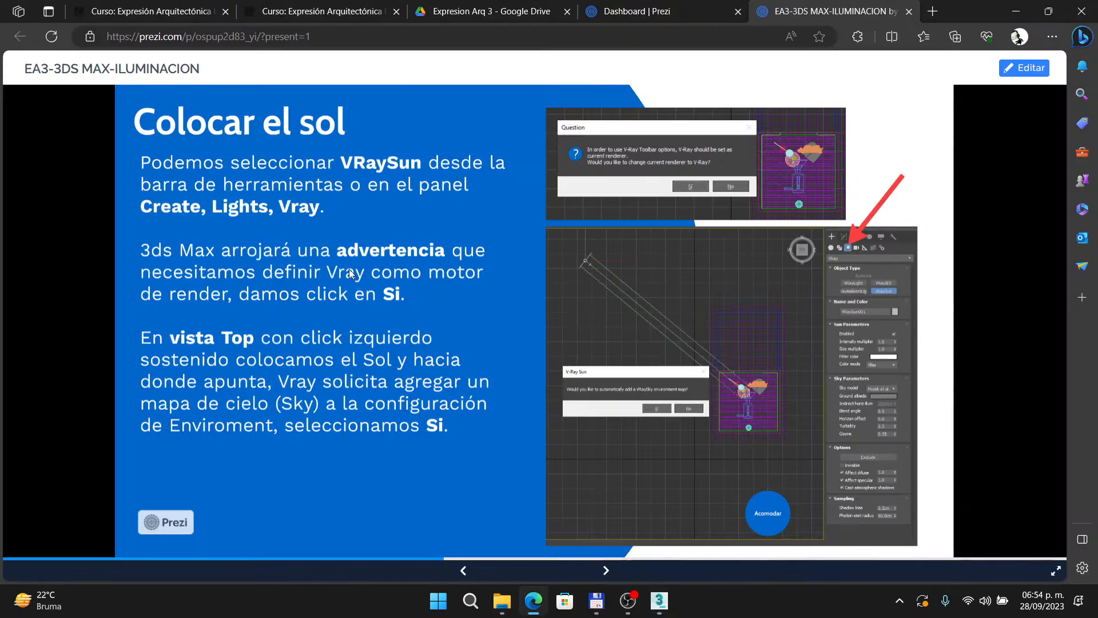
pyautogui.scroll(5, 694, 437)
pyautogui.scroll(4, 600, 411)
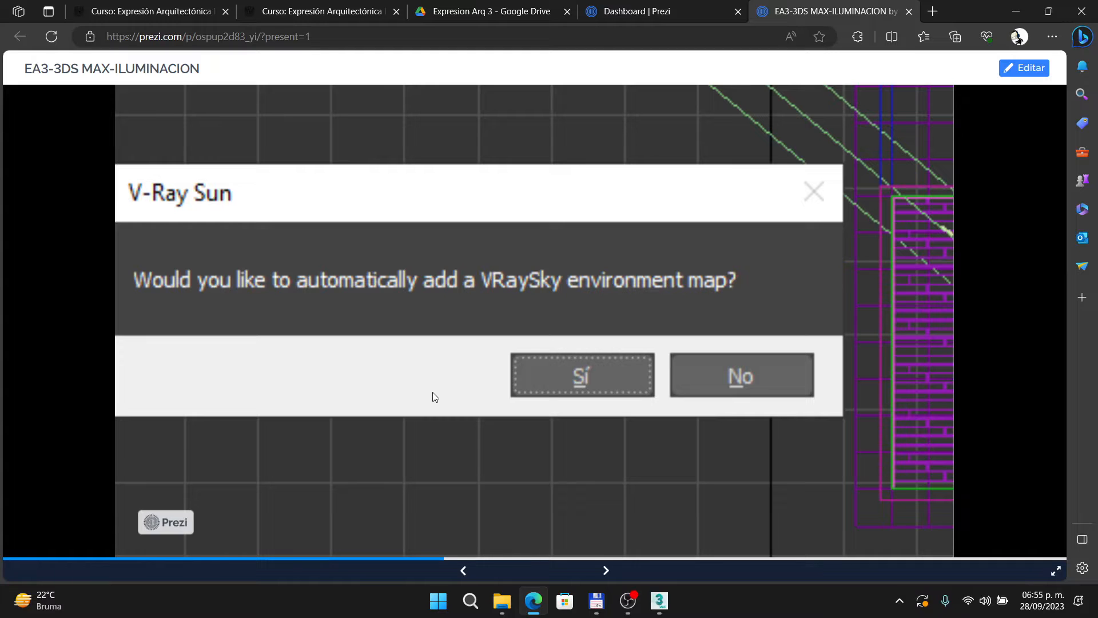
pyautogui.hotkey('alt', 'Tab')
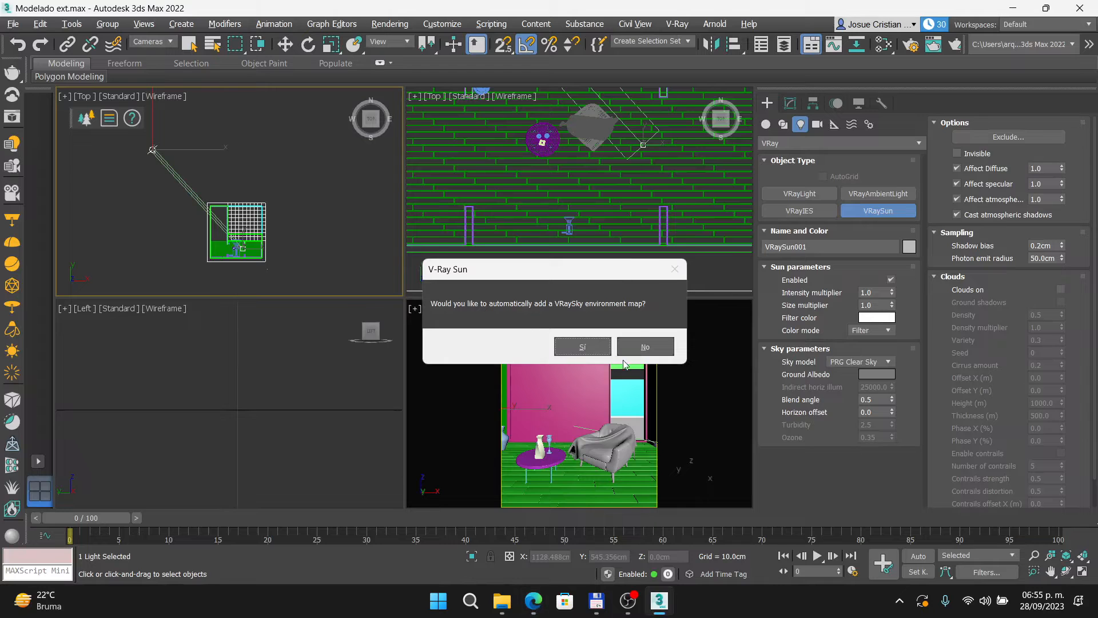
pyautogui.click(581, 347)
# Advance the Prezi presentation to the "Acomodar Sol" slide, read it, and switch back to 3ds Max.
pyautogui.hotkey('alt', 'Tab')
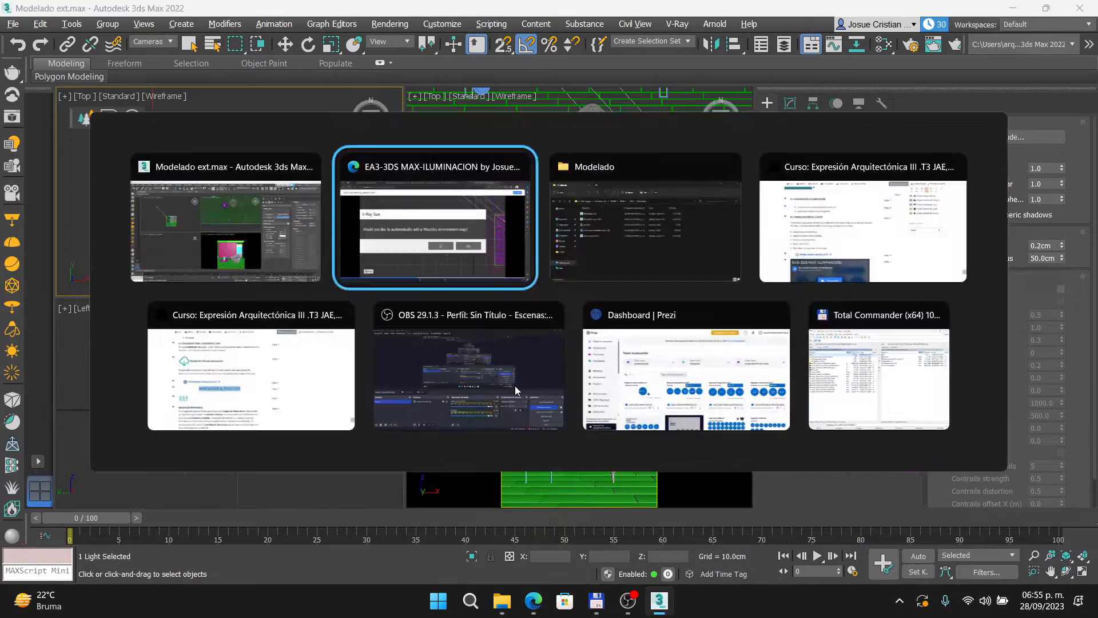
pyautogui.click(514, 385)
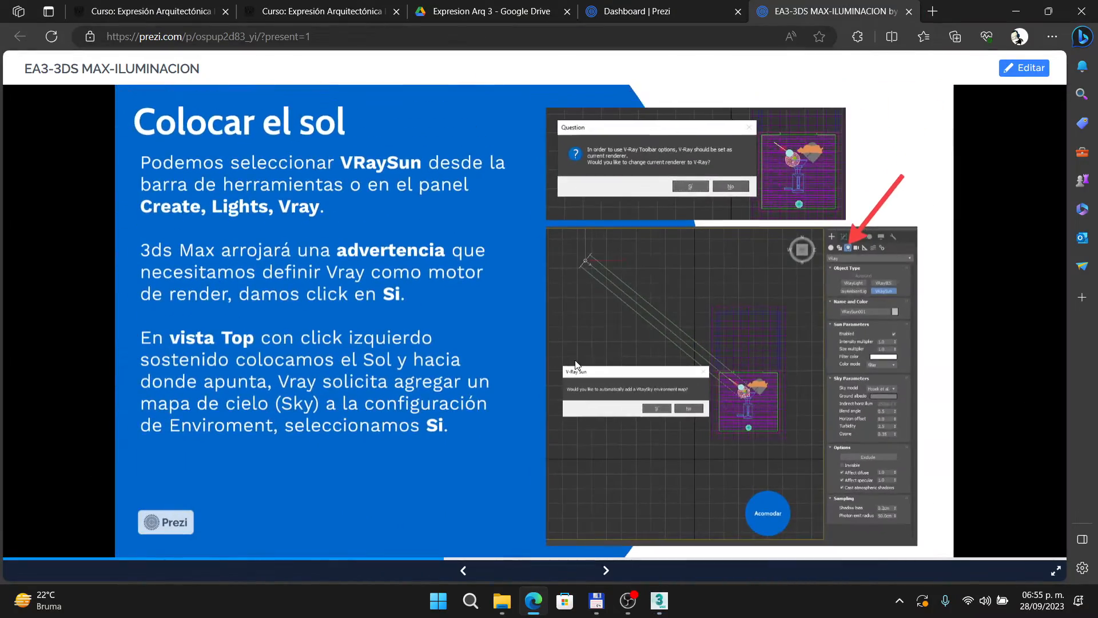
pyautogui.press('Right')
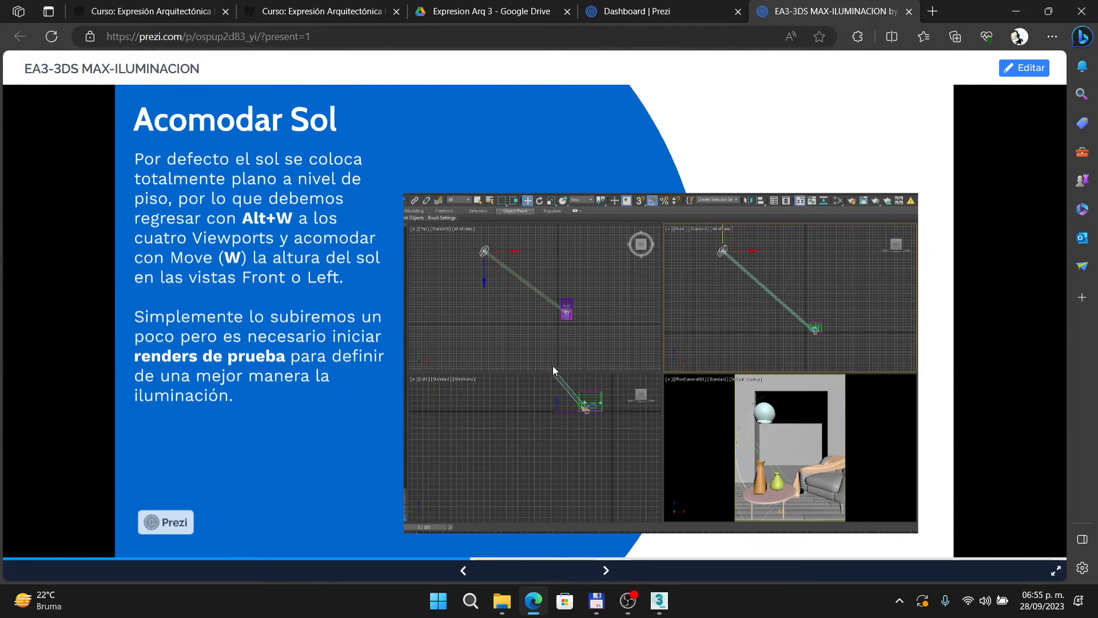
pyautogui.hotkey('alt', 'Tab')
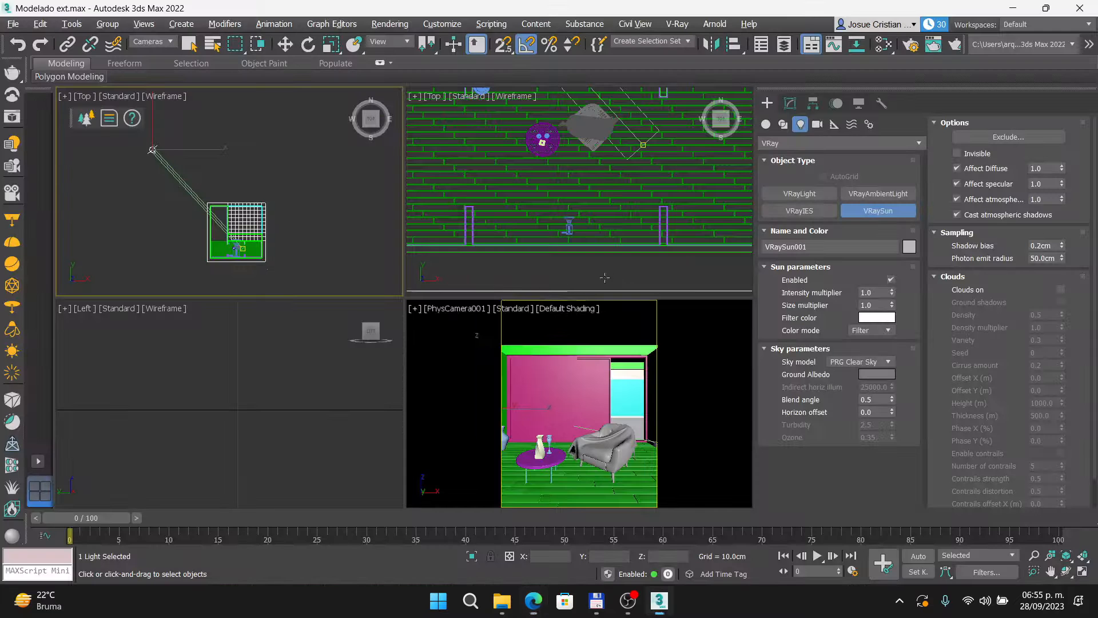
# Set the selection filter to Lights so that only light objects can be picked in the Left view.
pyautogui.moveTo(170, 372); pyautogui.dragTo(183, 358, button='middle')
pyautogui.scroll(-3, 183, 359)
pyautogui.scroll(-10, 183, 358)
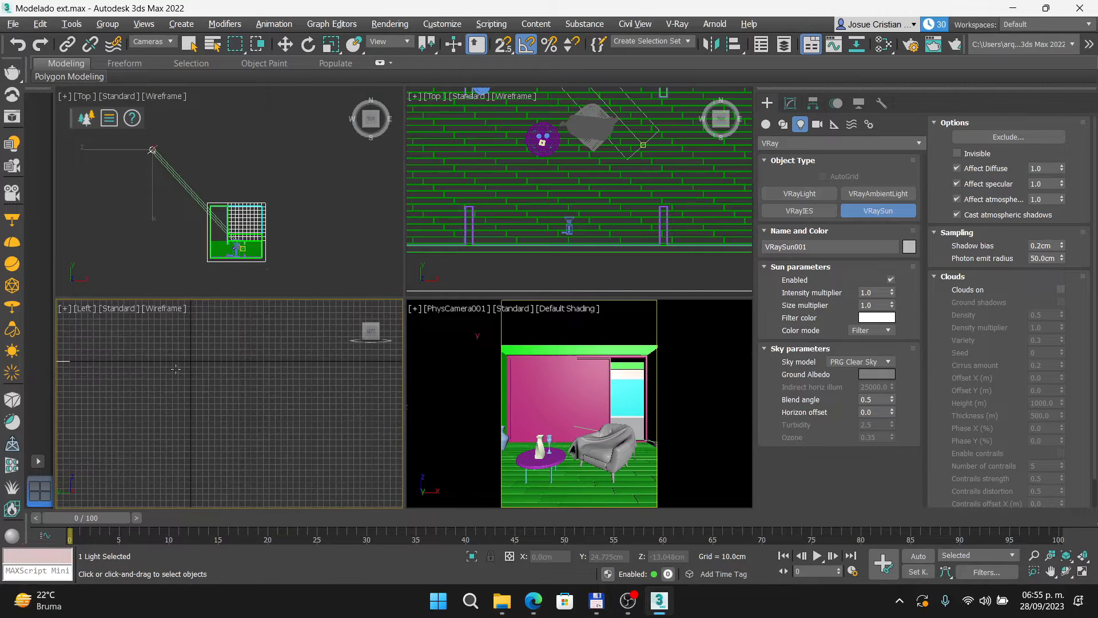
pyautogui.scroll(5, 160, 378)
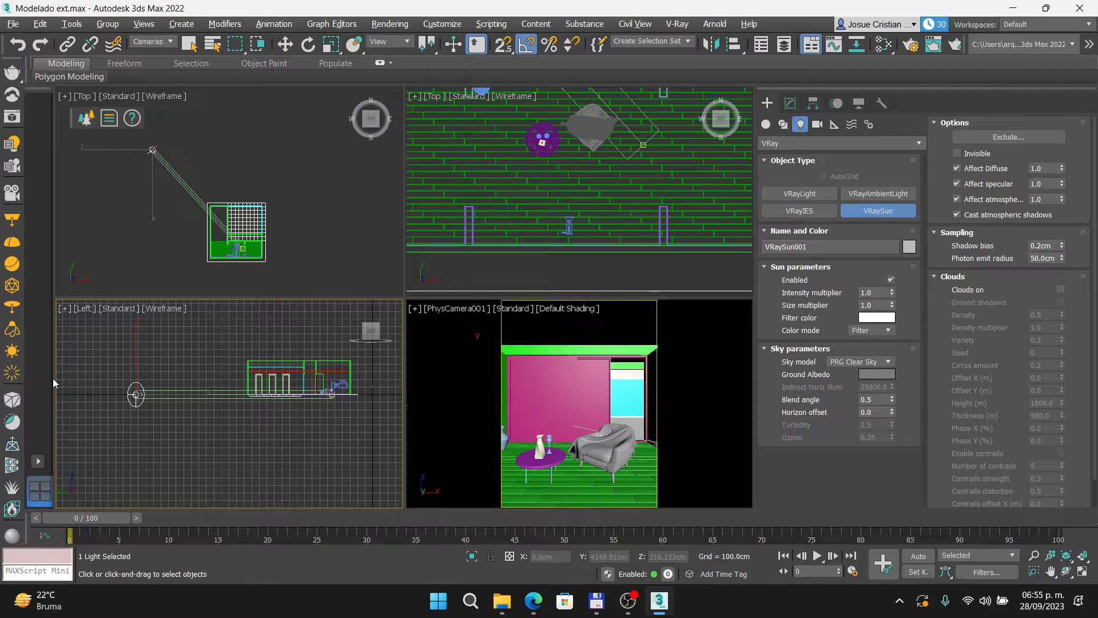
pyautogui.click(156, 41)
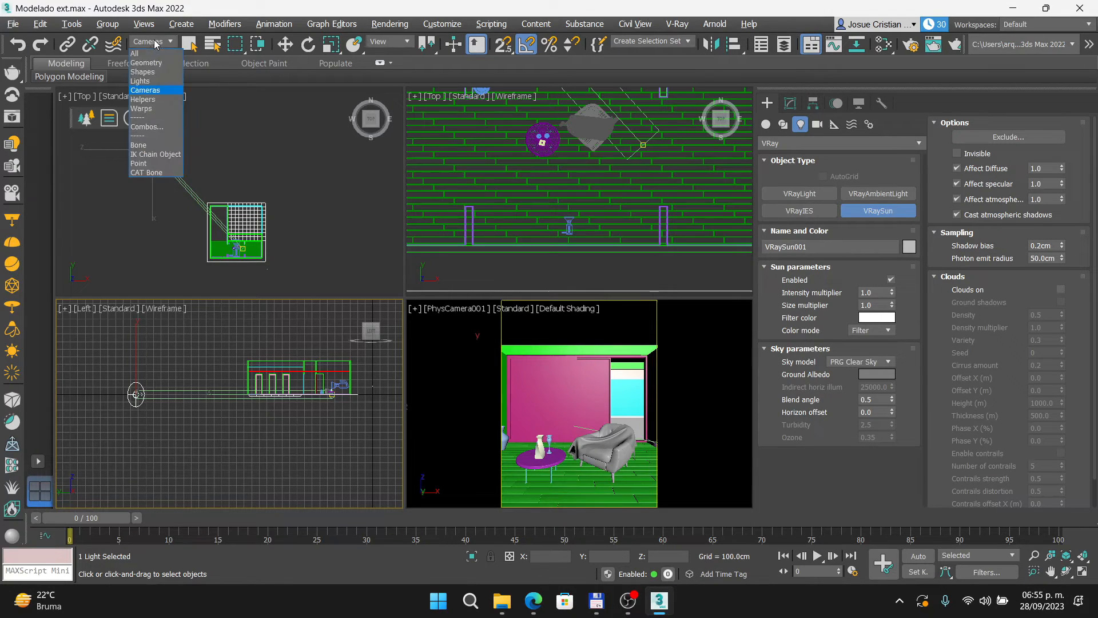
pyautogui.click(147, 82)
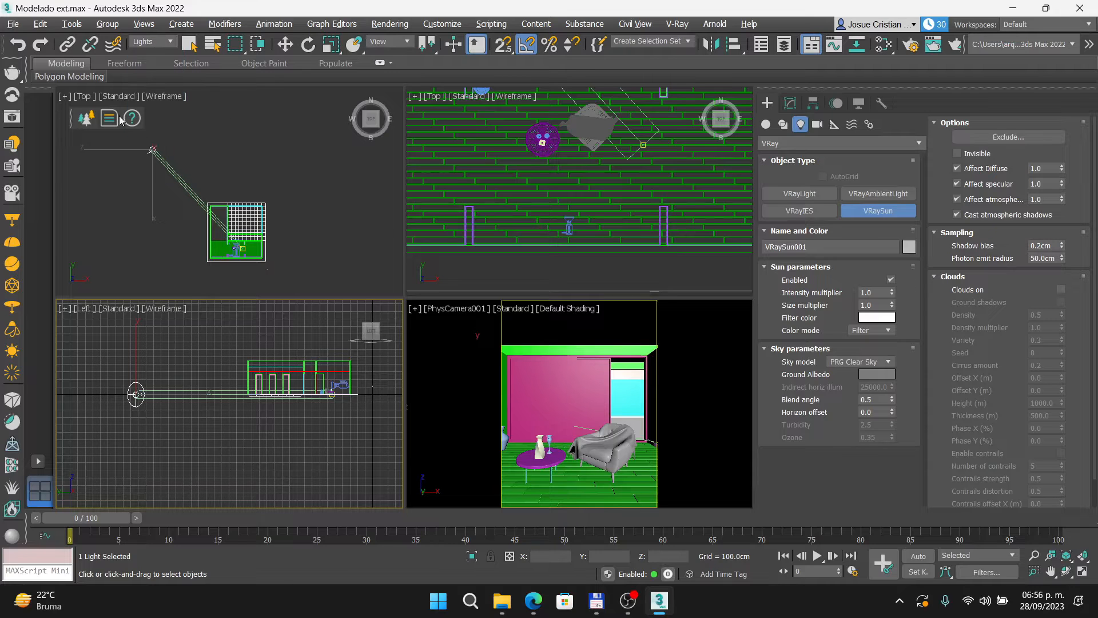
# Move the VRaySun straight up in the Left view to a height of about 2802 cm.
pyautogui.click(286, 43)
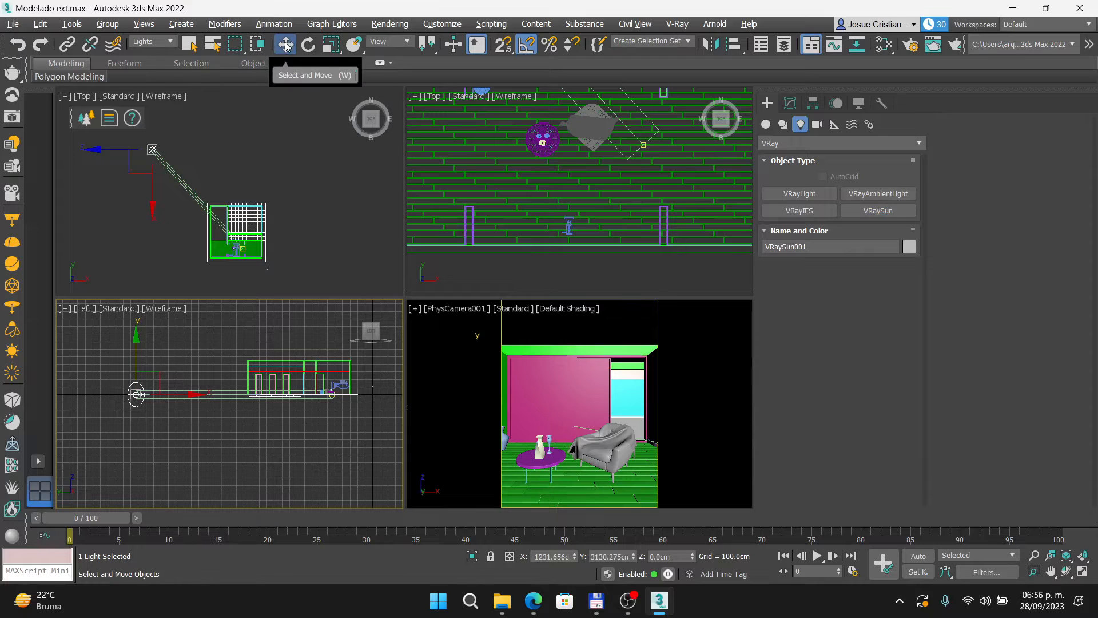
pyautogui.scroll(-5, 160, 382)
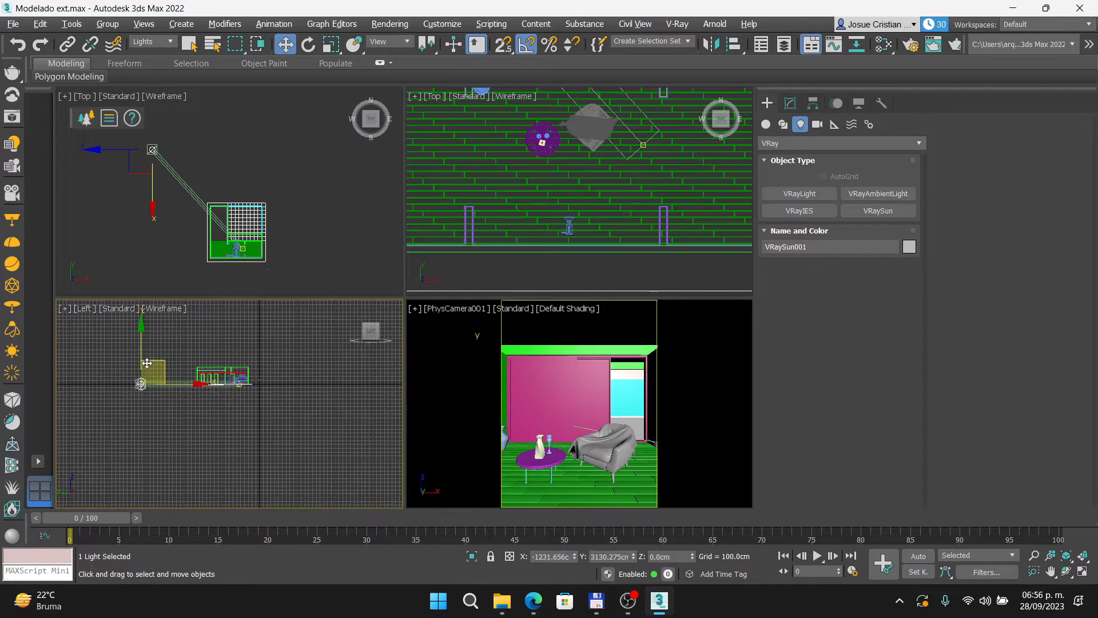
pyautogui.moveTo(160, 382); pyautogui.dragTo(163, 320)
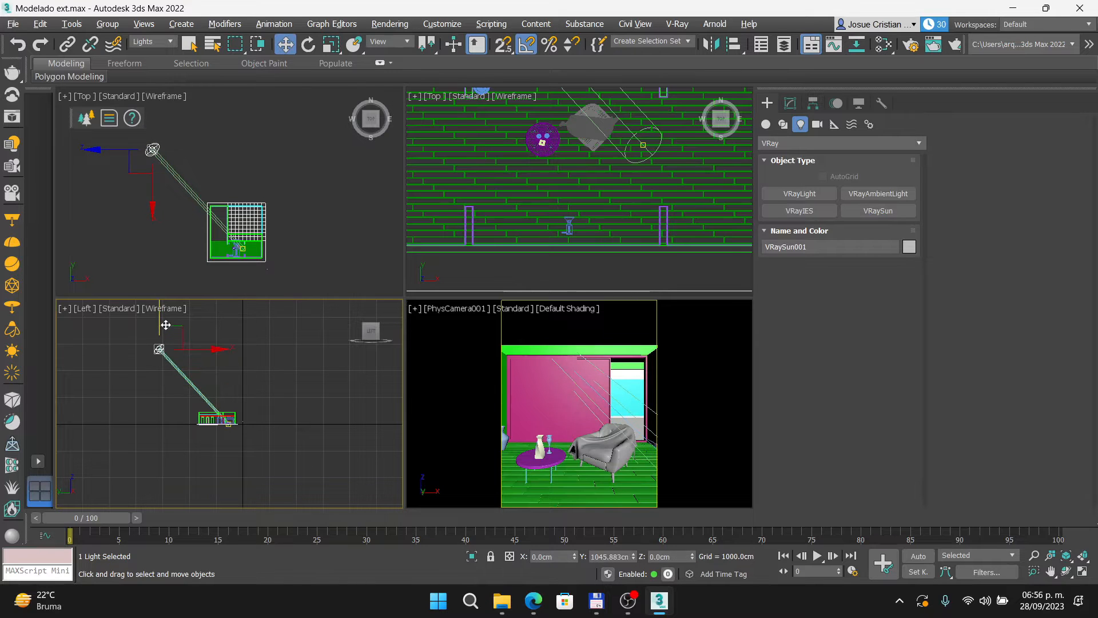
# Move the sun farther from the house in the Top and Left views, to about X -3558, Y 8252, Z 6058 cm.
pyautogui.moveTo(235, 174); pyautogui.dragTo(230, 196, button='middle')
pyautogui.scroll(-4, 228, 195)
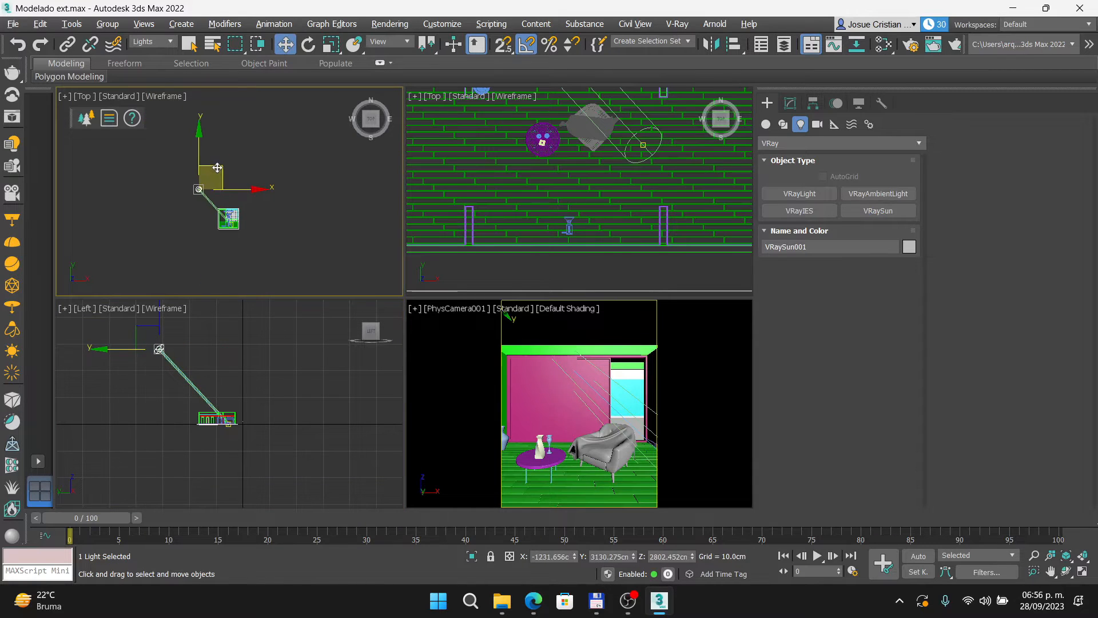
pyautogui.moveTo(215, 158); pyautogui.dragTo(185, 129)
pyautogui.scroll(-5, 268, 416)
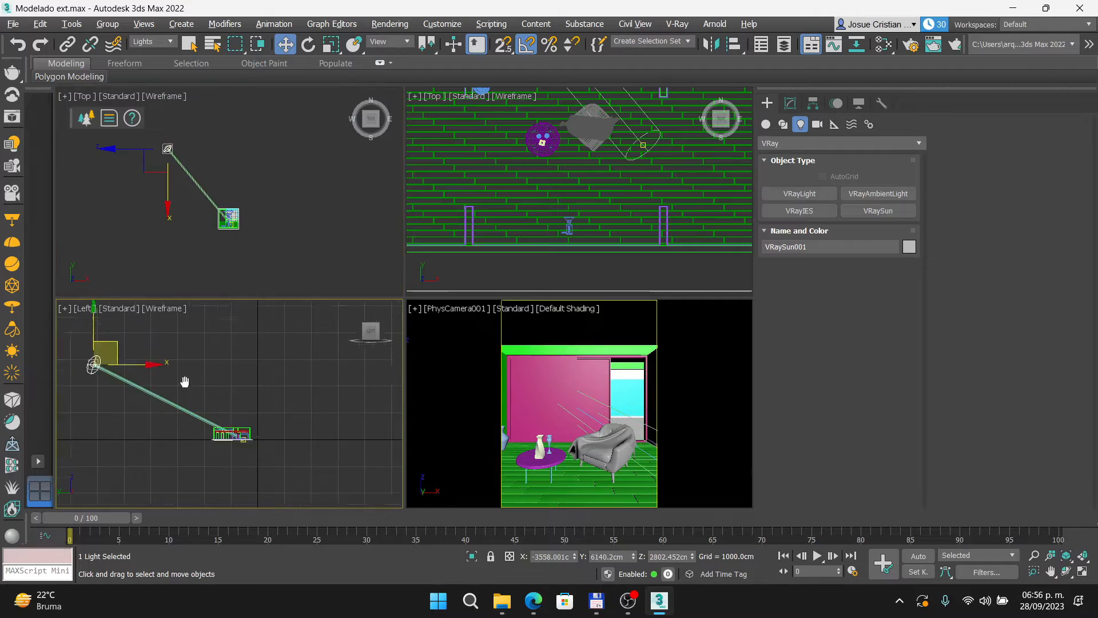
pyautogui.moveTo(208, 367); pyautogui.dragTo(197, 341)
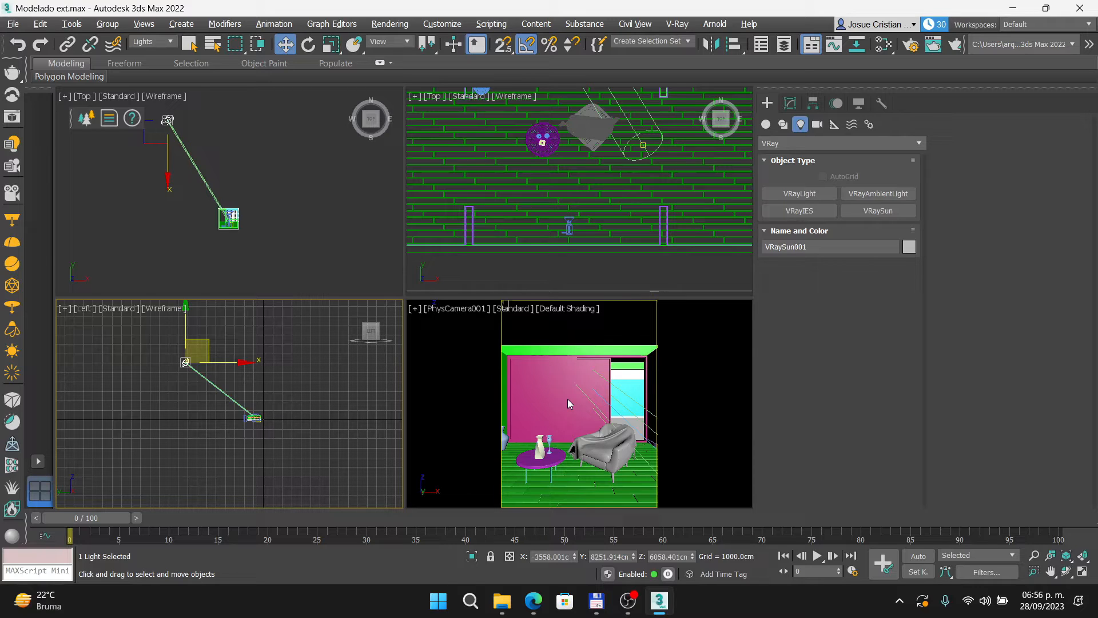
# Open the Layer Explorer, expand the 0 (default) layer, and hide FixedWindow001 through FixedWindow004.
pyautogui.click(787, 48)
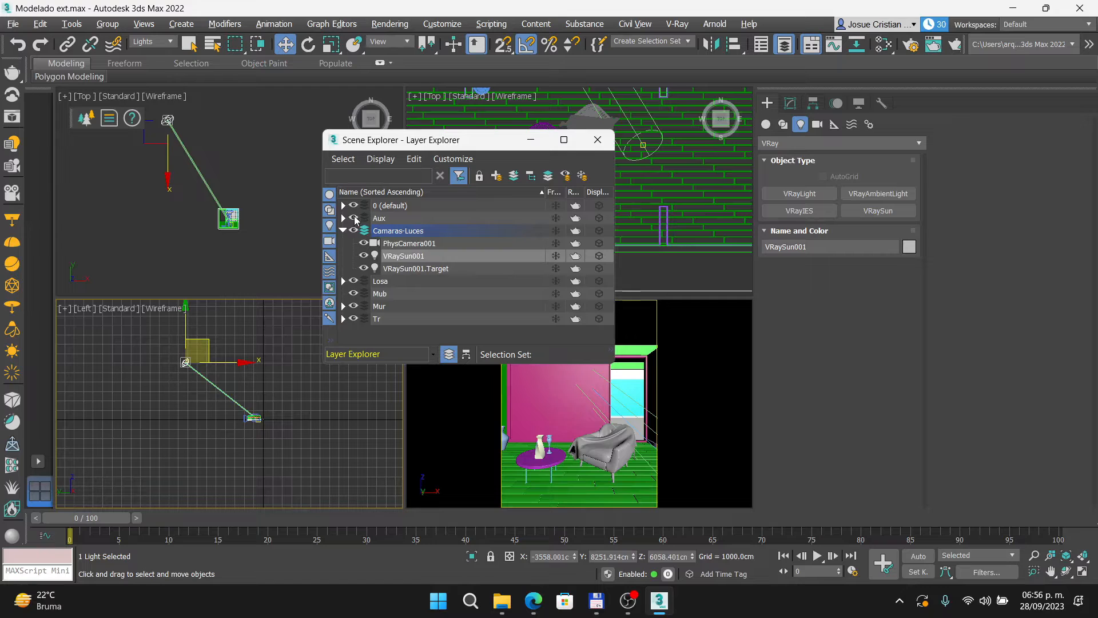
pyautogui.click(343, 206)
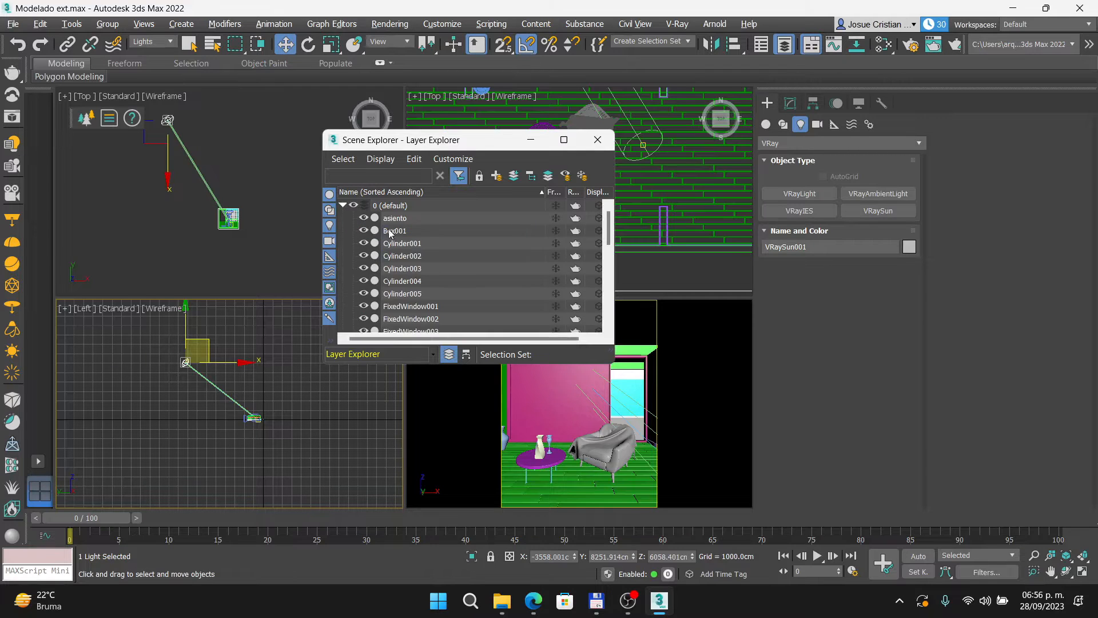
pyautogui.scroll(-1, 431, 251)
pyautogui.click(363, 268)
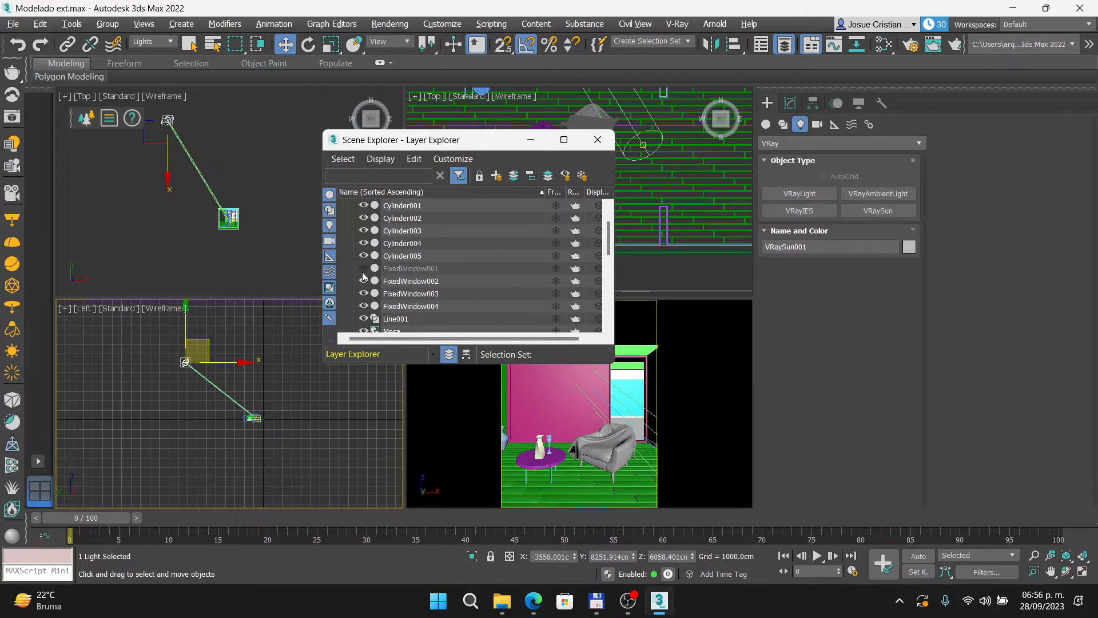
pyautogui.click(363, 280)
pyautogui.click(363, 294)
pyautogui.click(363, 306)
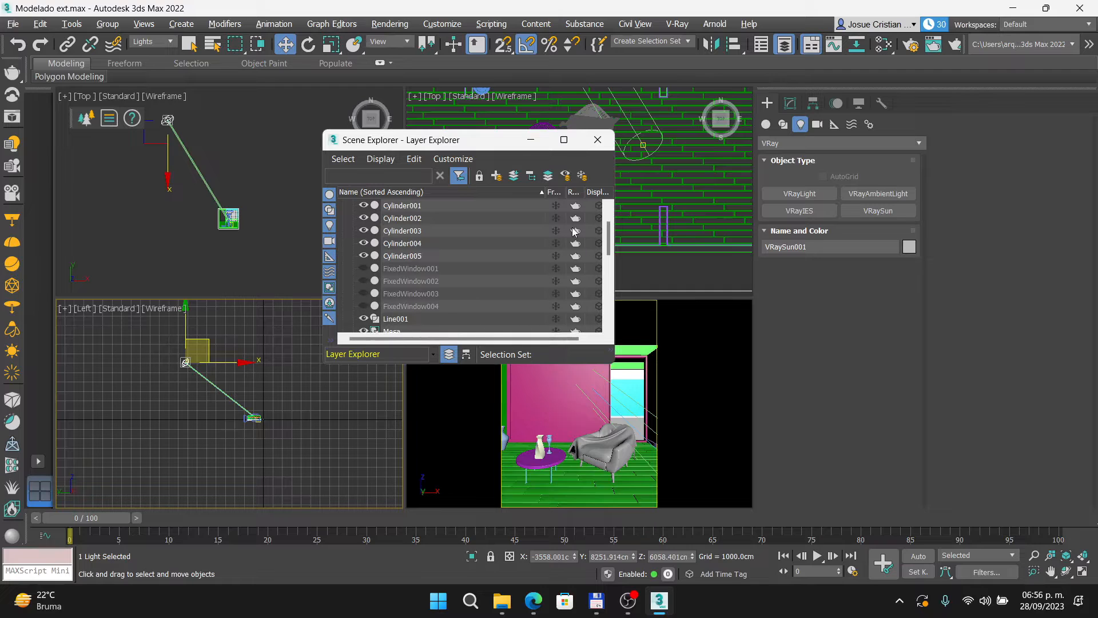
# Unhide FixedWindow001 through FixedWindow004 in the 0 (default) layer, and look through the layer's object list.
pyautogui.scroll(-1, 386, 275)
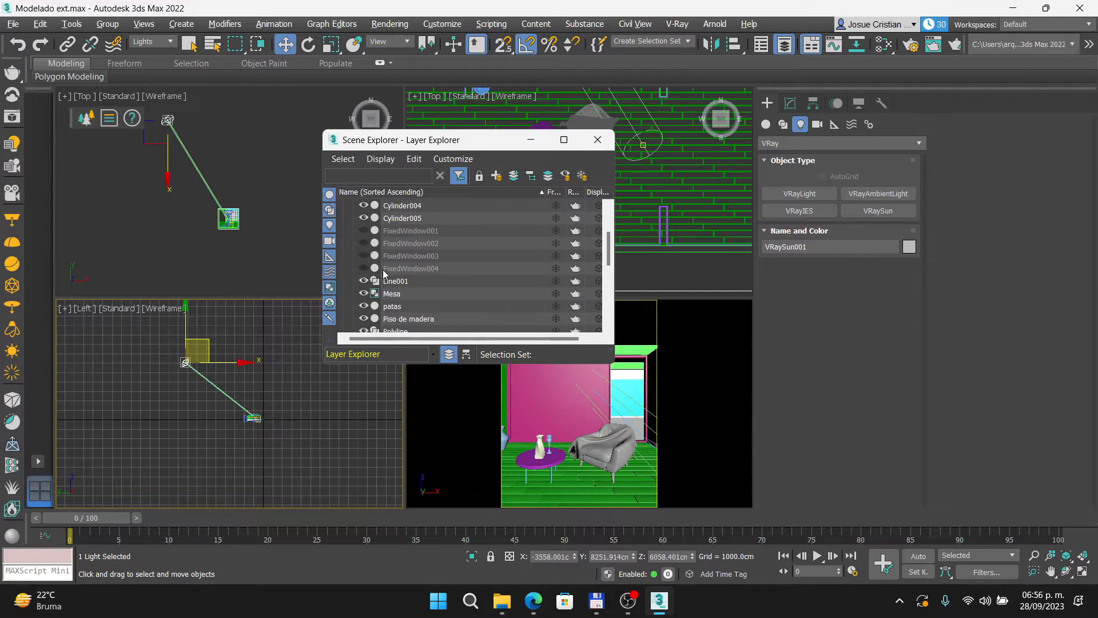
pyautogui.click(363, 232)
pyautogui.click(366, 235)
pyautogui.click(366, 235)
pyautogui.click(364, 243)
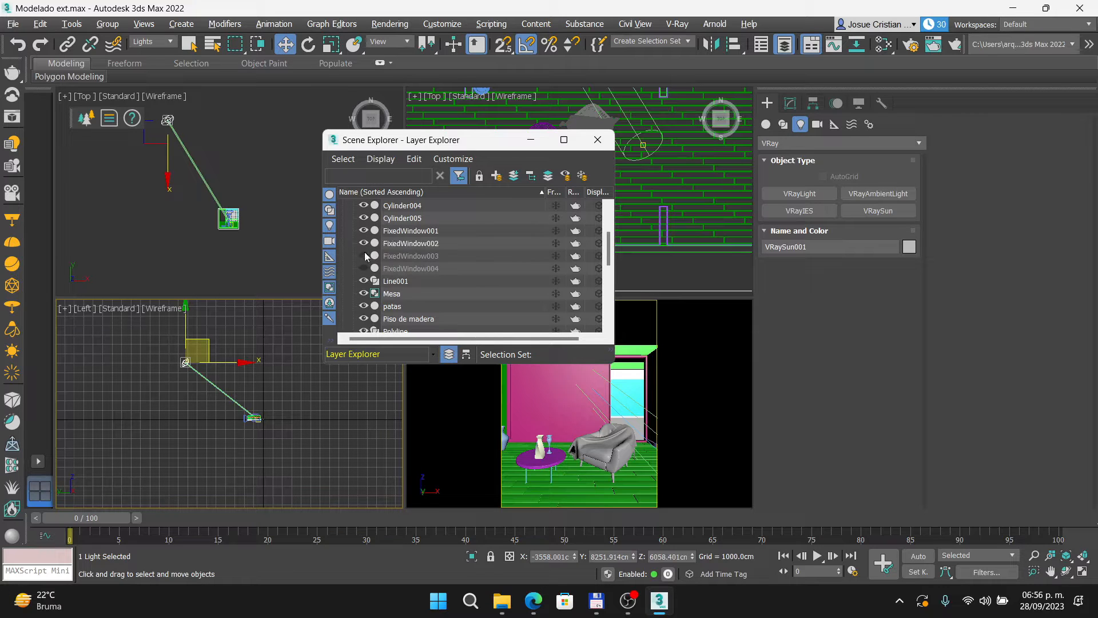
pyautogui.click(363, 256)
pyautogui.click(364, 268)
pyautogui.scroll(2, 393, 253)
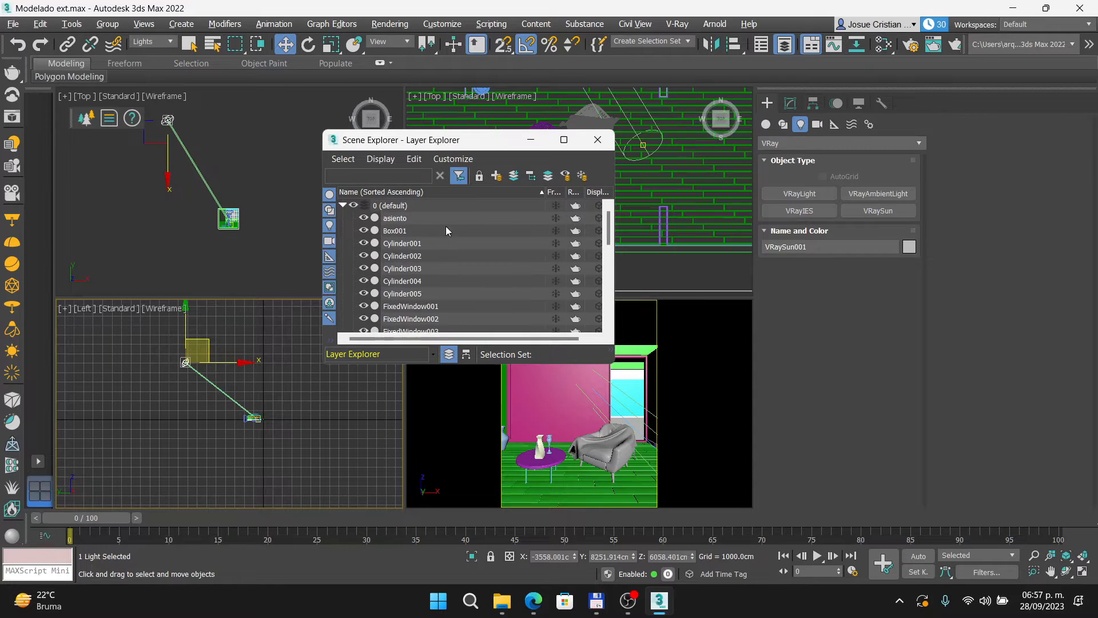
pyautogui.scroll(-2, 466, 237)
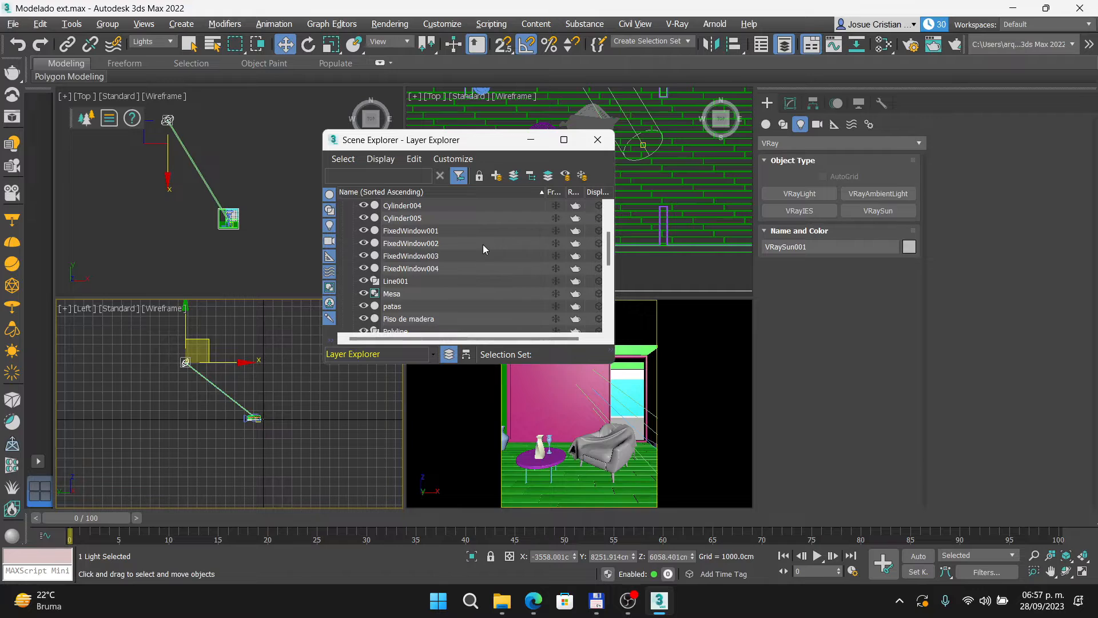
# Hide SlidingWindow001 in the 0 (default) layer, then close the Layer Explorer.
pyautogui.scroll(-3, 479, 247)
pyautogui.click(363, 280)
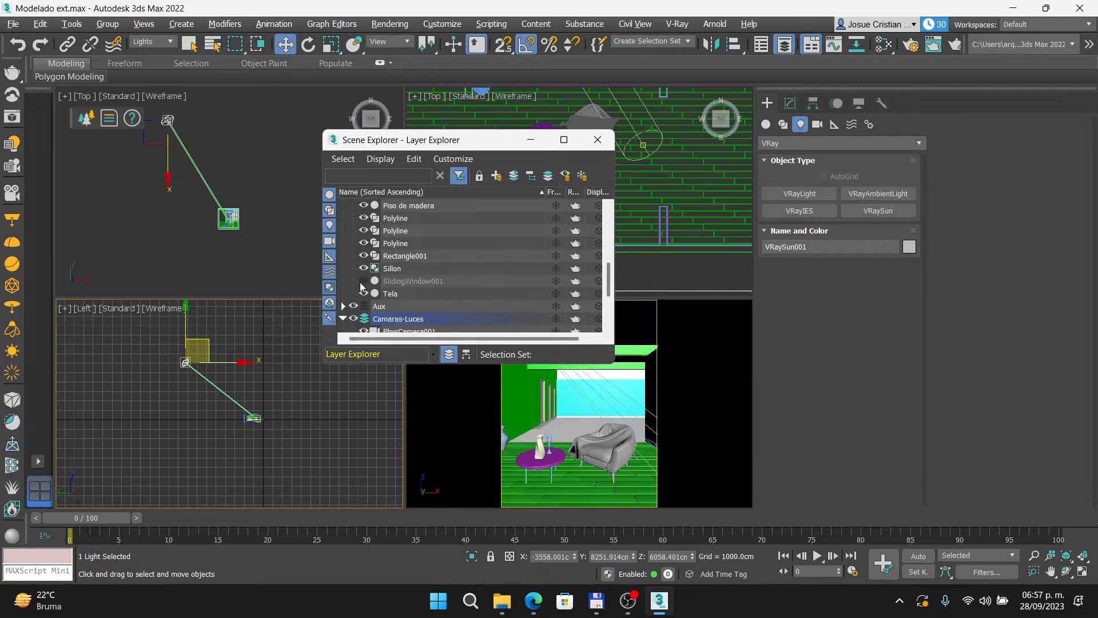
pyautogui.click(361, 282)
pyautogui.click(360, 282)
pyautogui.click(360, 282)
pyautogui.click(360, 282)
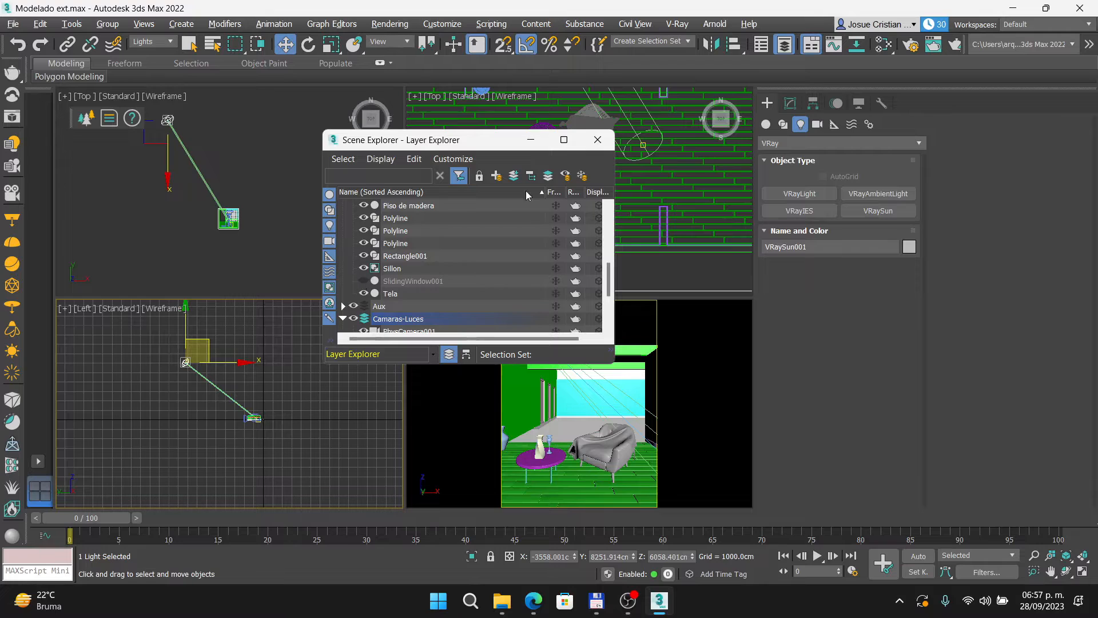
pyautogui.click(597, 139)
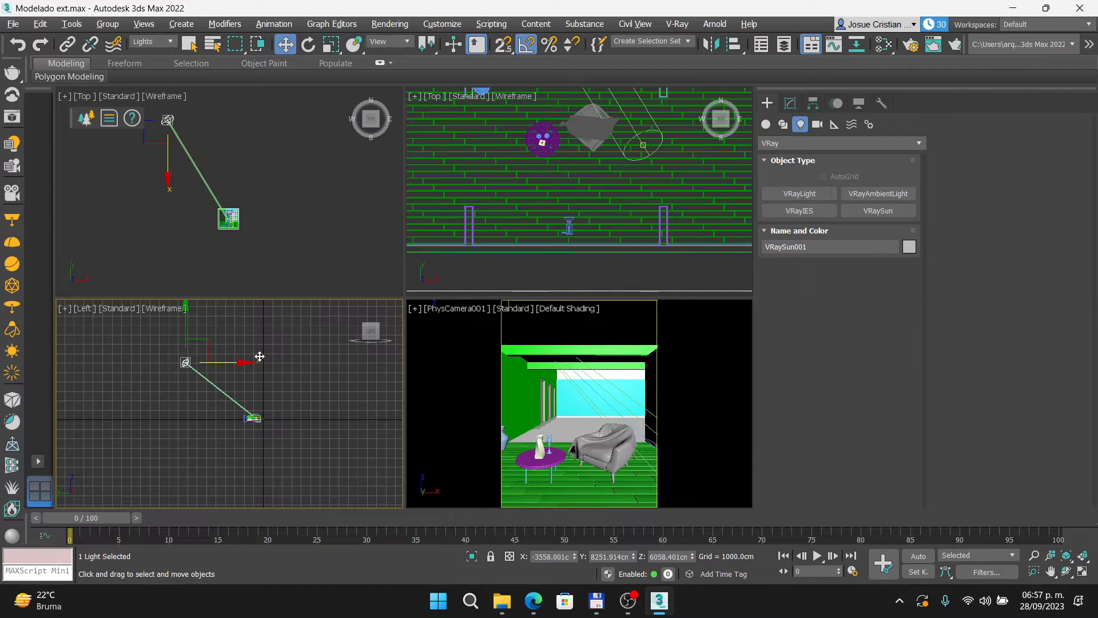
# Select the VRaySun in the Top view, then check the slide after "Acomodar Sol" in the browser presentation and return to 3ds Max.
pyautogui.click(630, 375)
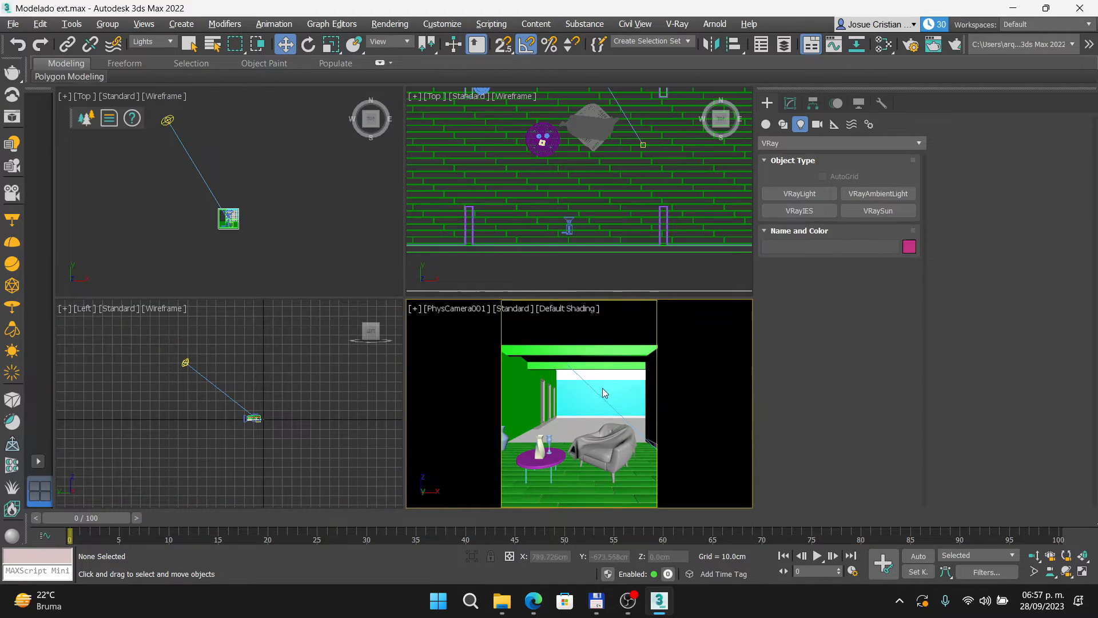
pyautogui.click(167, 119)
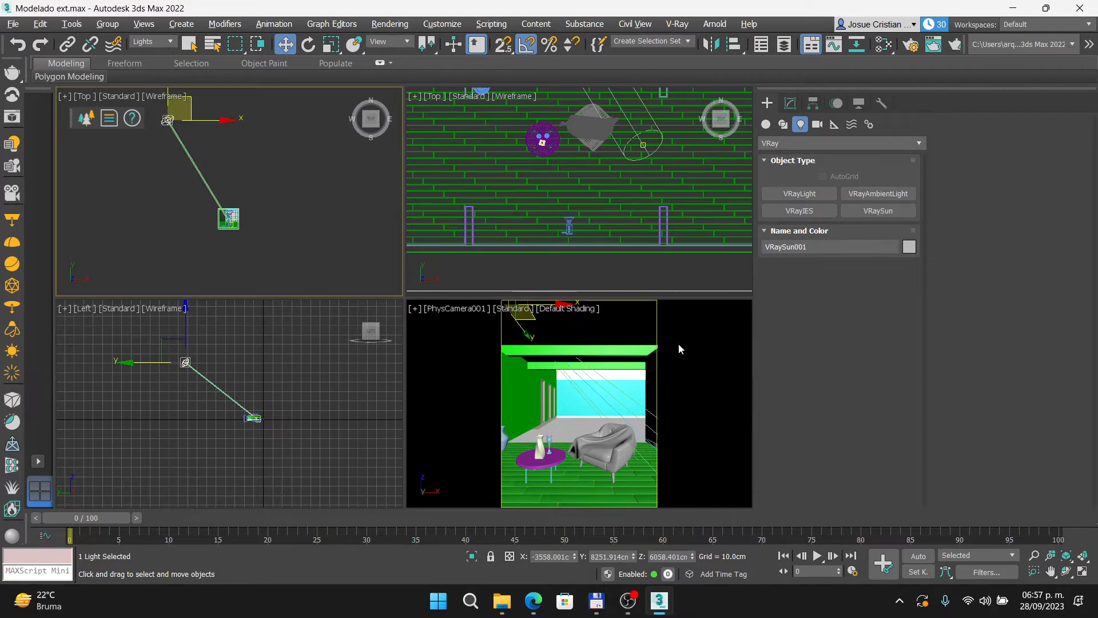
pyautogui.click(533, 600)
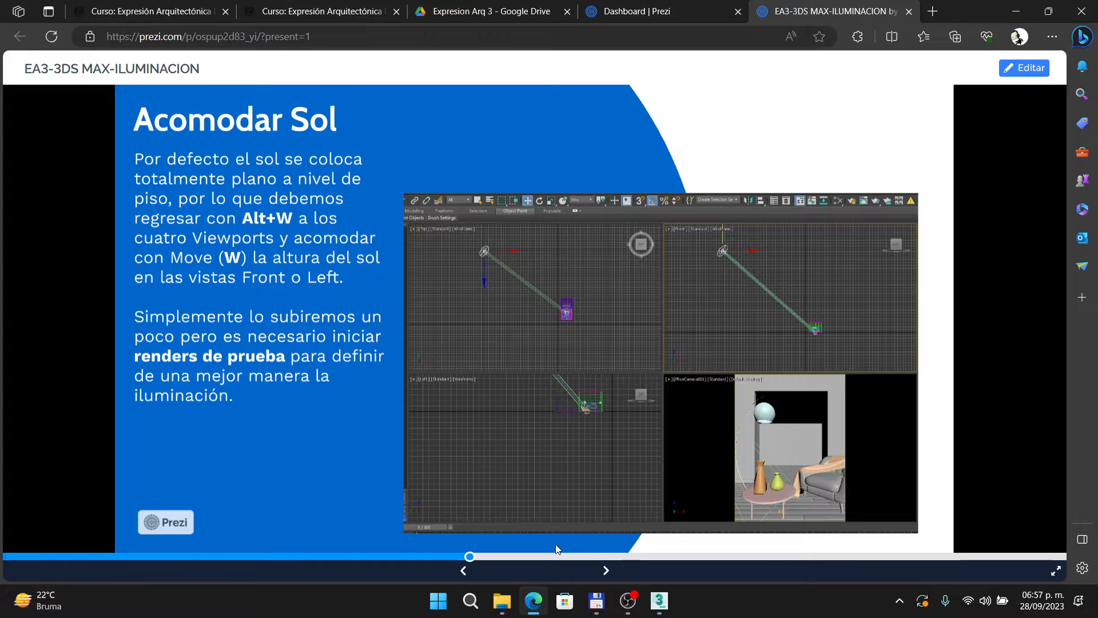
pyautogui.press('Right')
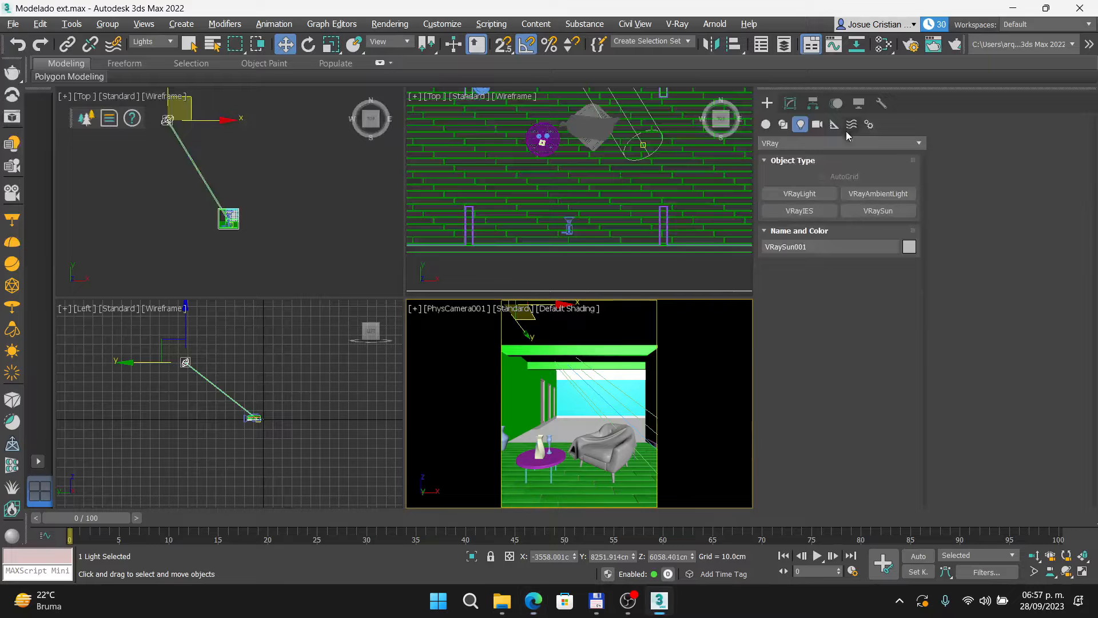
pyautogui.hotkey('alt', 'Tab')
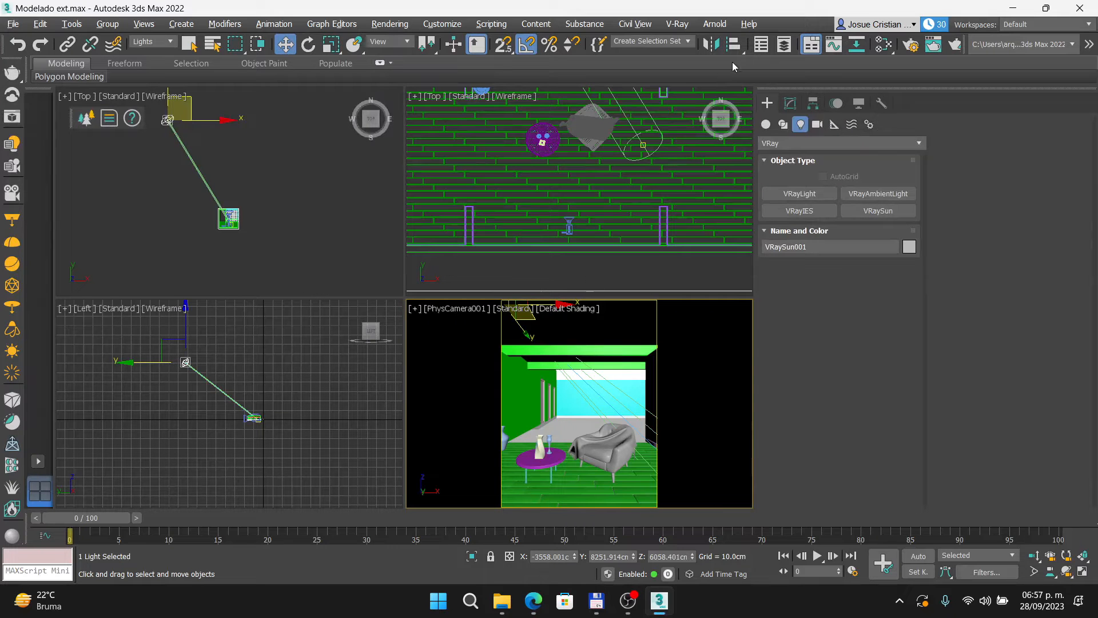
# Open Render Setup, compare it with the presentation, and make Quad 4 - PhysCamera001 the view to render.
pyautogui.click(913, 51)
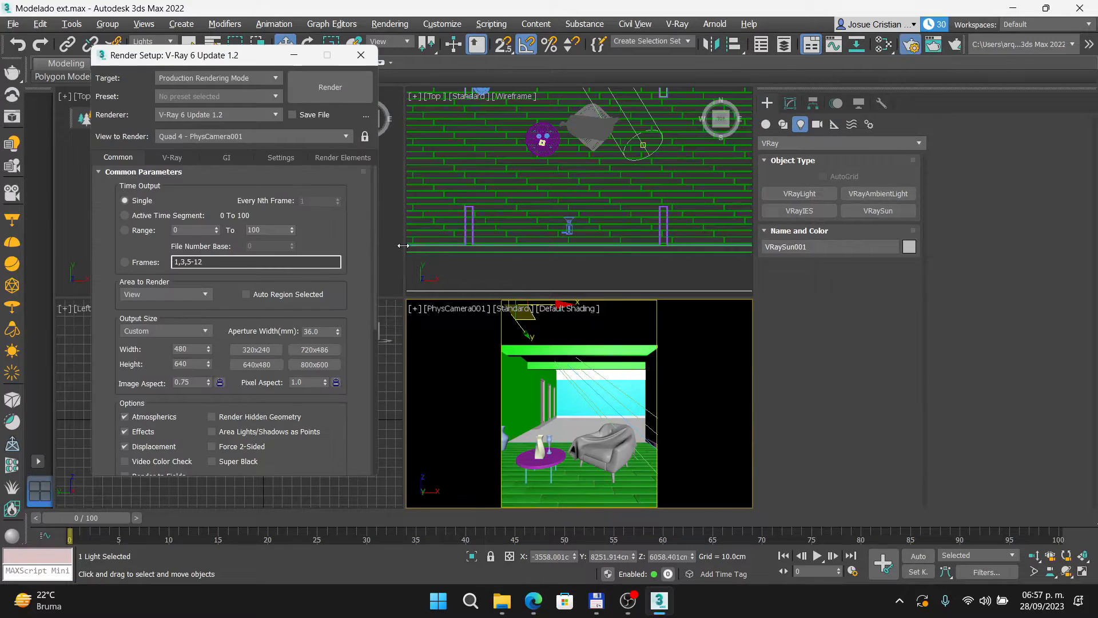
pyautogui.hotkey('alt', 'Tab')
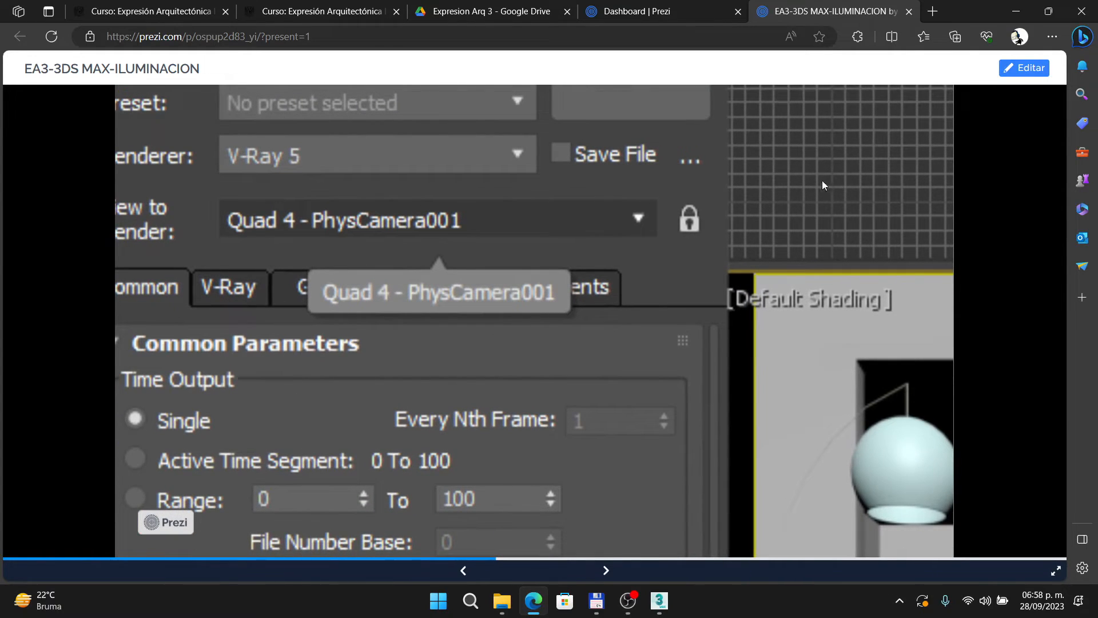
pyautogui.hotkey('alt', 'Tab')
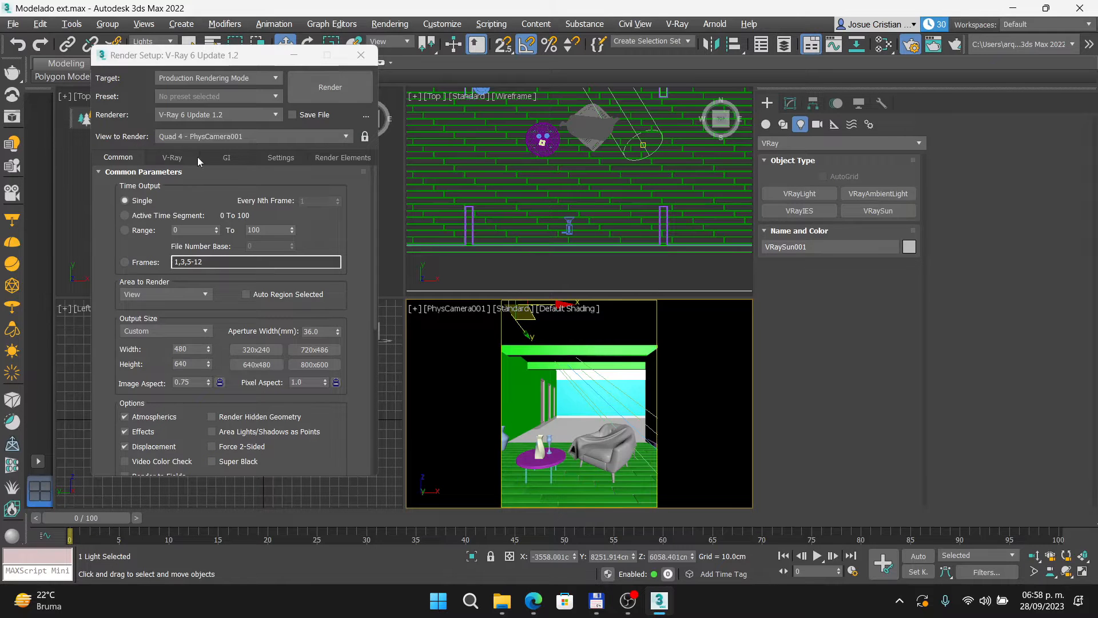
pyautogui.click(542, 264)
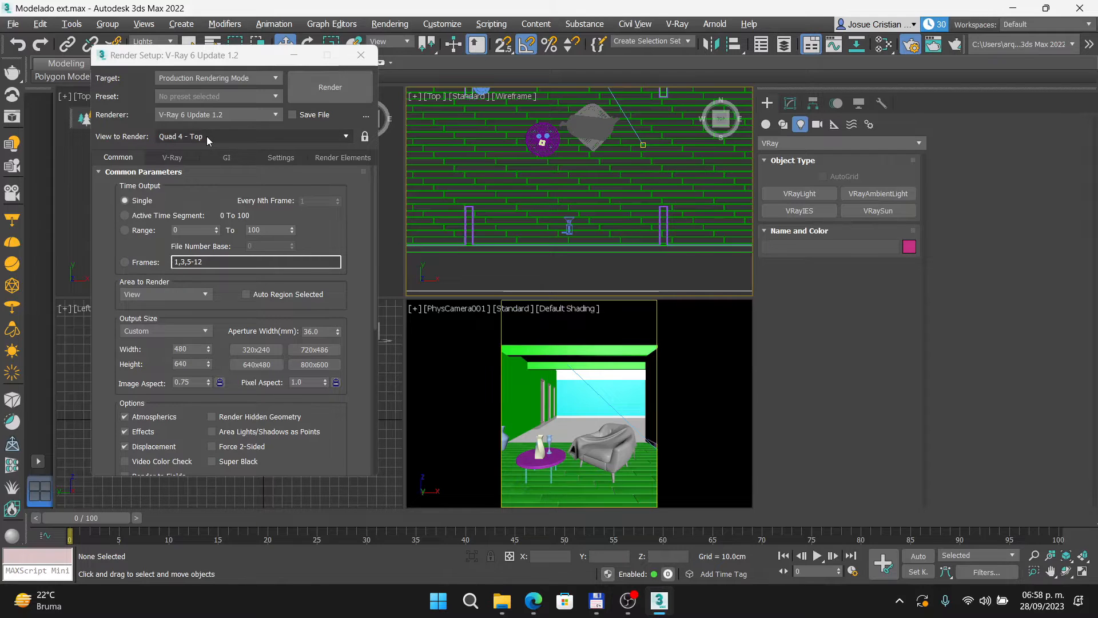
pyautogui.click(602, 377)
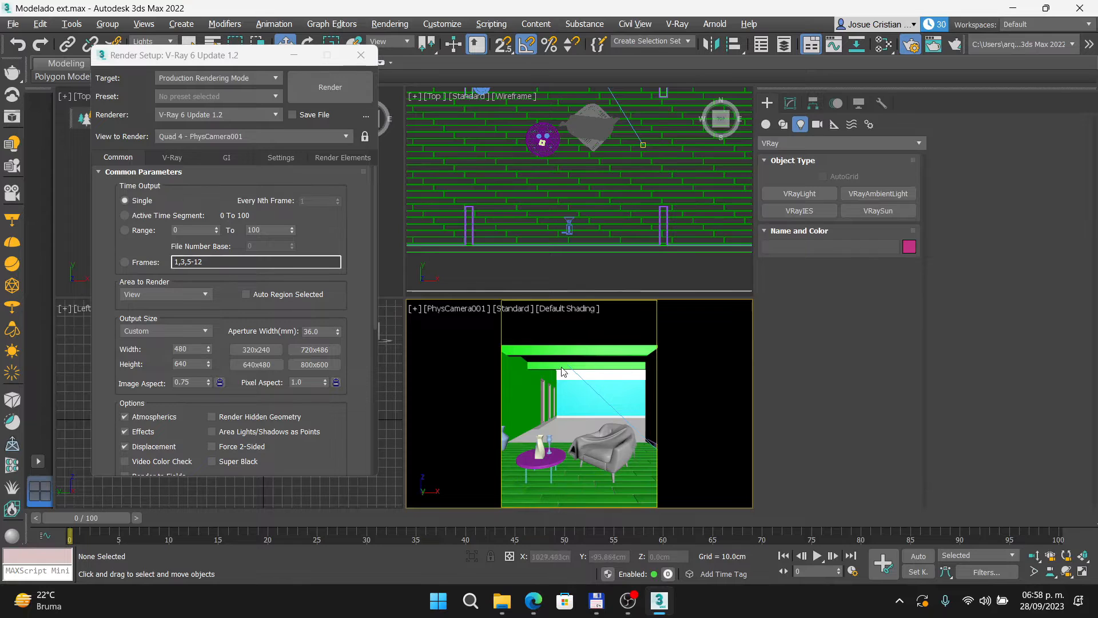
# Switch to the browser presentation and examine the Render Setup slide's output size, render view and Render command close up.
pyautogui.click(533, 600)
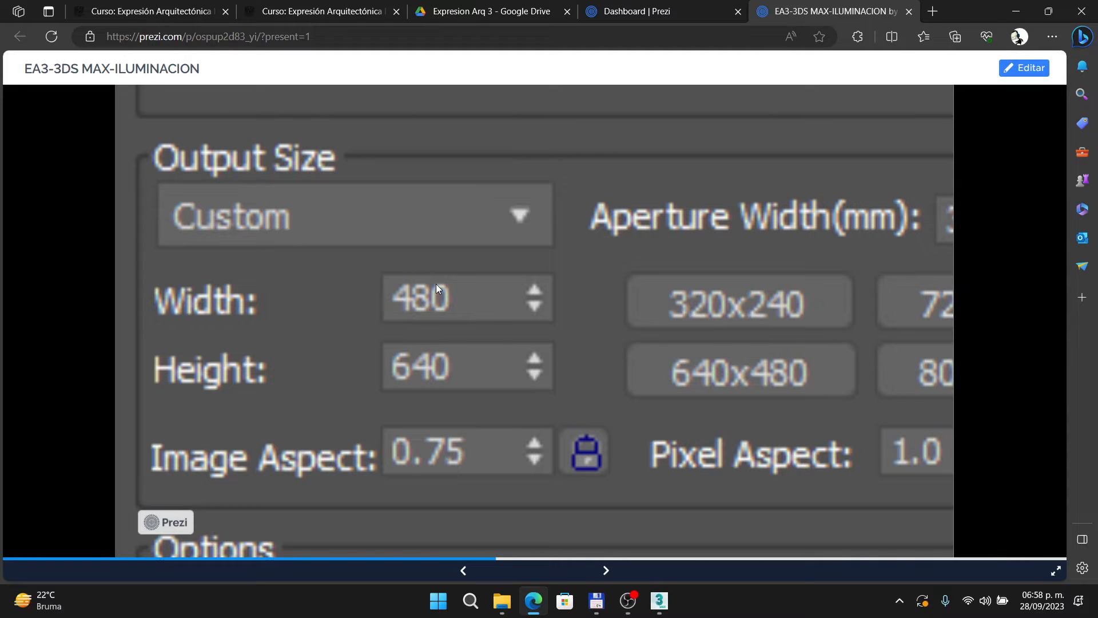
pyautogui.scroll(-3, 435, 283)
pyautogui.moveTo(443, 446); pyautogui.dragTo(438, 240)
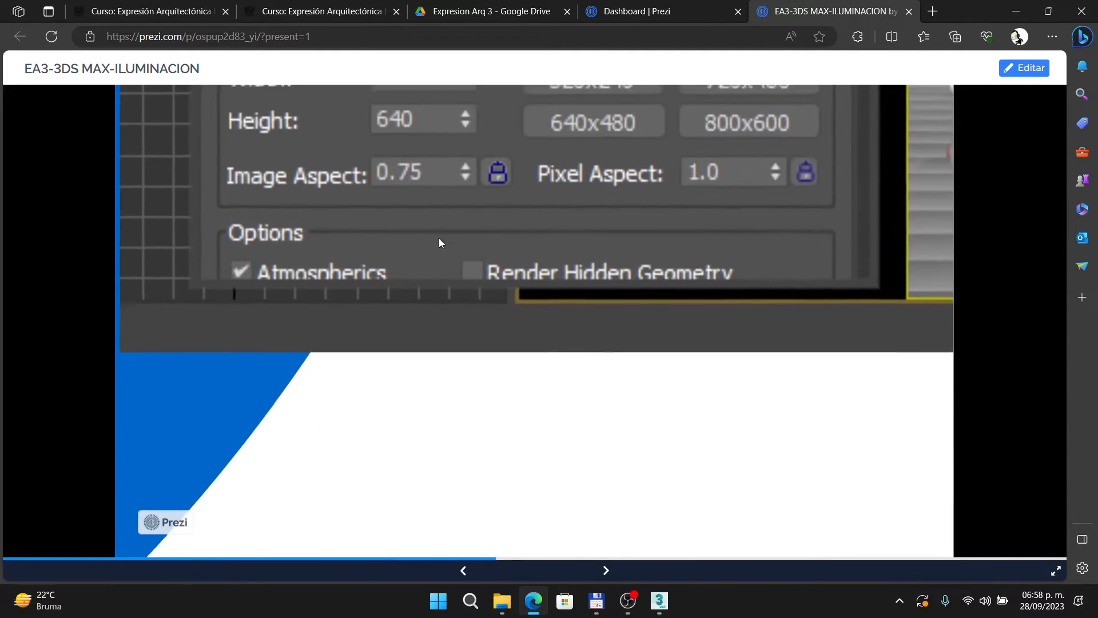
pyautogui.scroll(-3, 496, 311)
pyautogui.moveTo(503, 297); pyautogui.dragTo(624, 333)
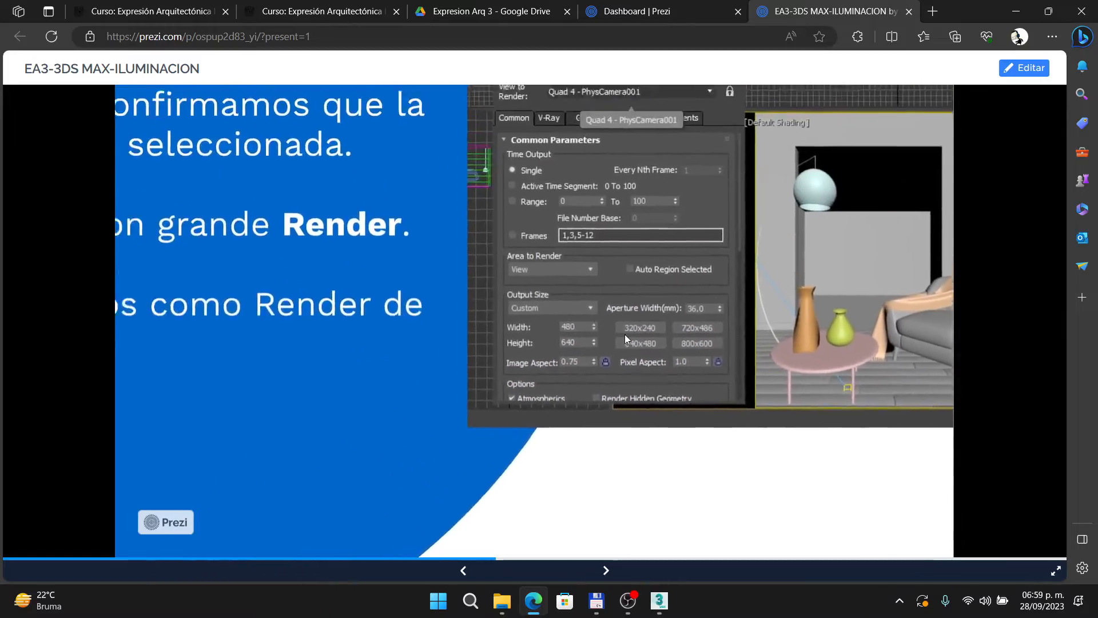
pyautogui.scroll(-2, 587, 311)
pyautogui.scroll(5, 759, 266)
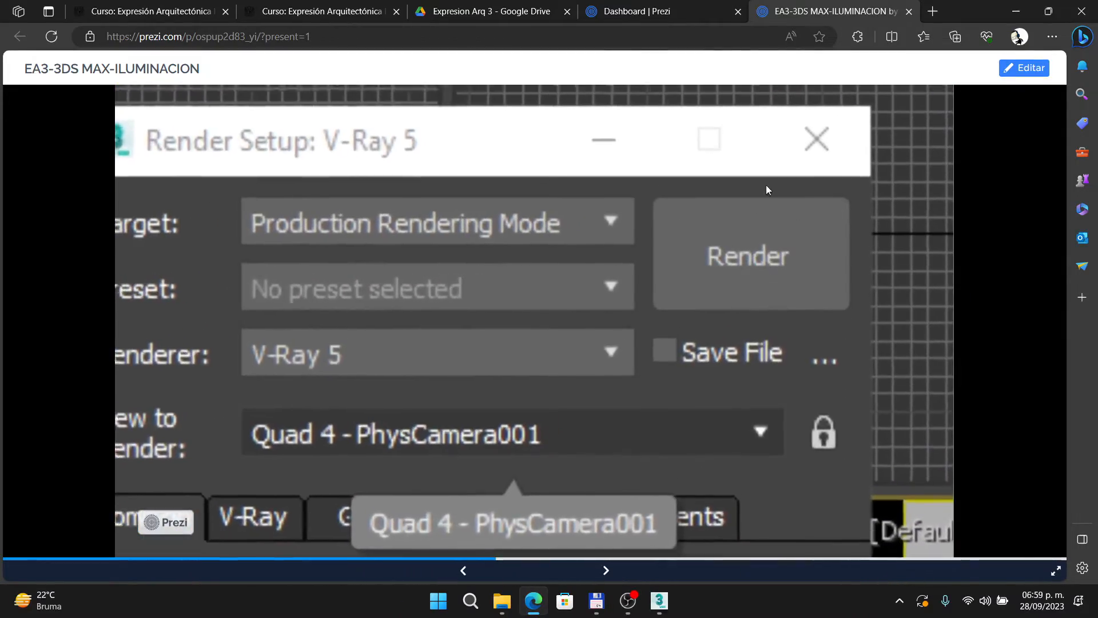
pyautogui.moveTo(669, 281); pyautogui.dragTo(758, 231)
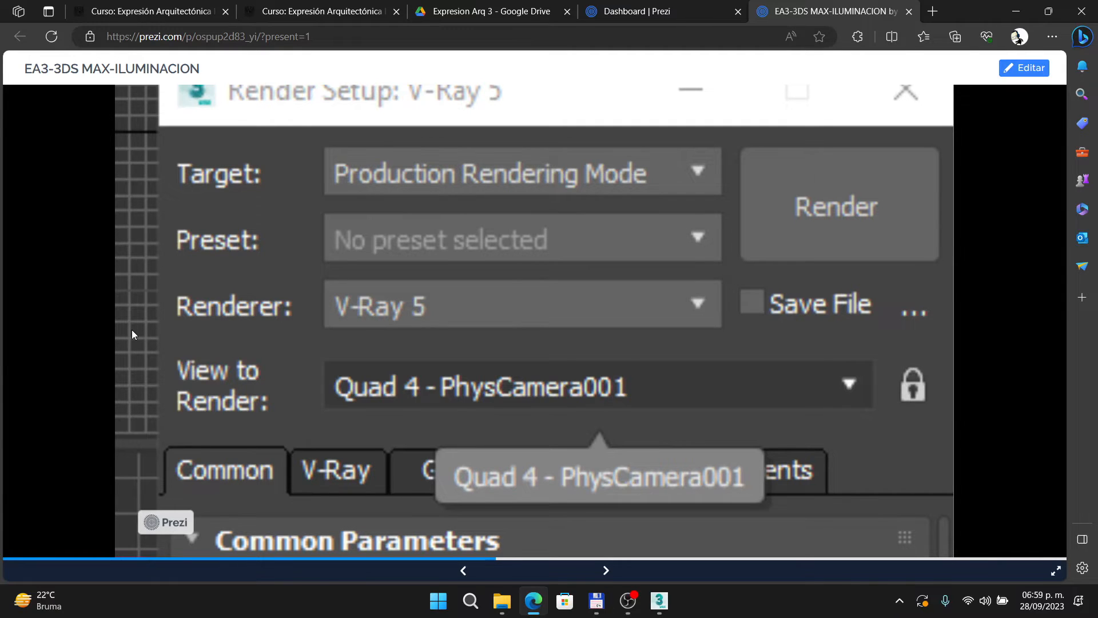
# Return to 3ds Max, run a test render of PhysCamera001, stop it, and close the V-Ray Frame Buffer and Render Setup.
pyautogui.hotkey('alt', 'Tab')
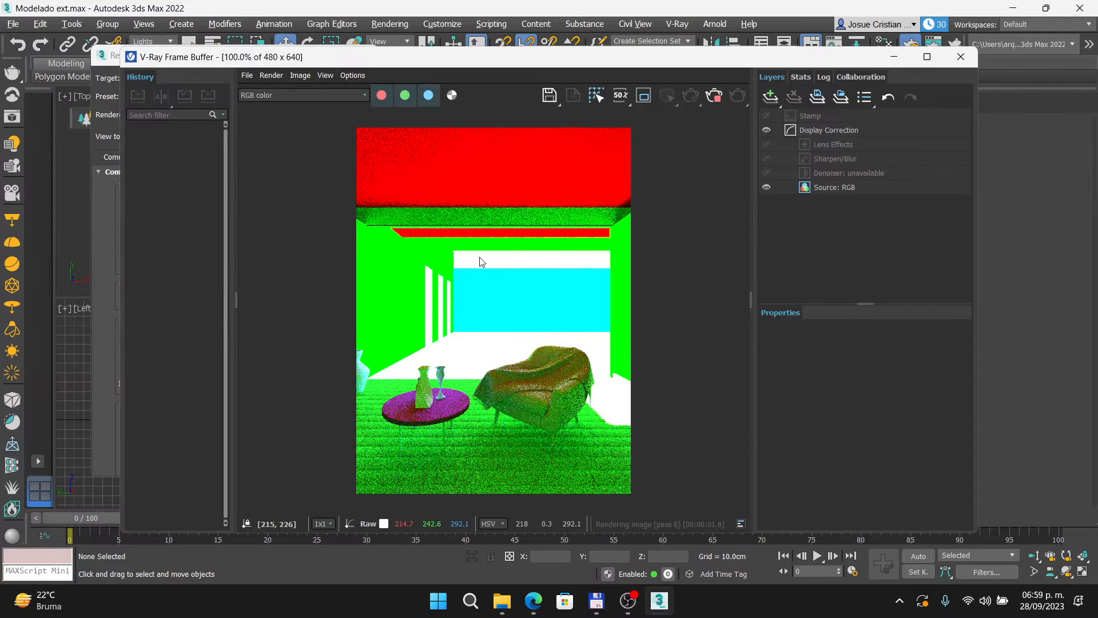
pyautogui.click(721, 102)
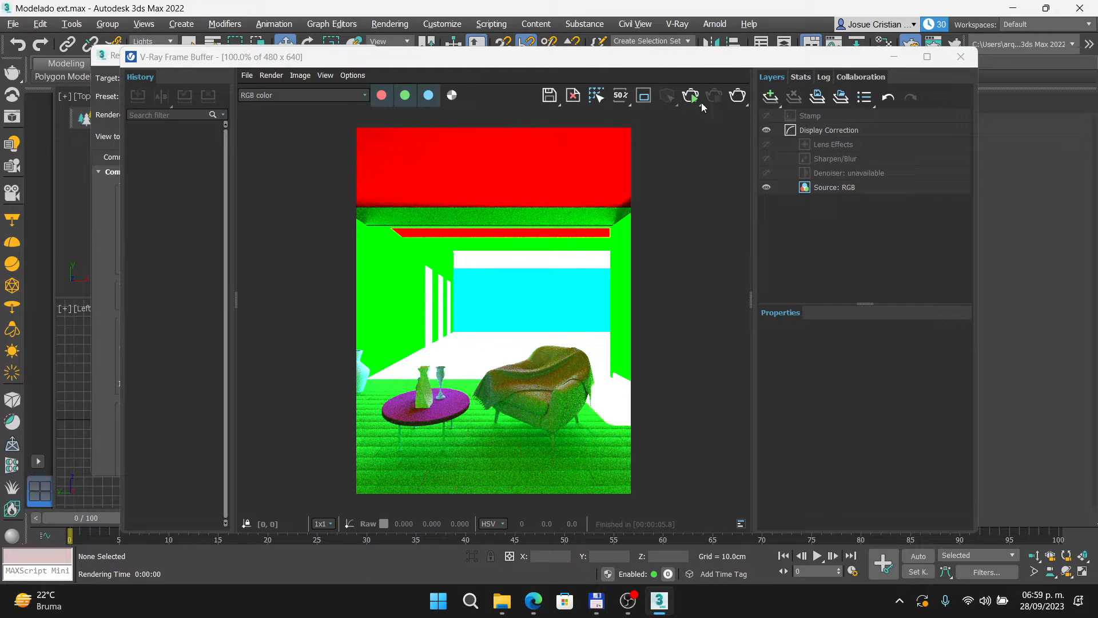
pyautogui.click(961, 57)
pyautogui.click(372, 56)
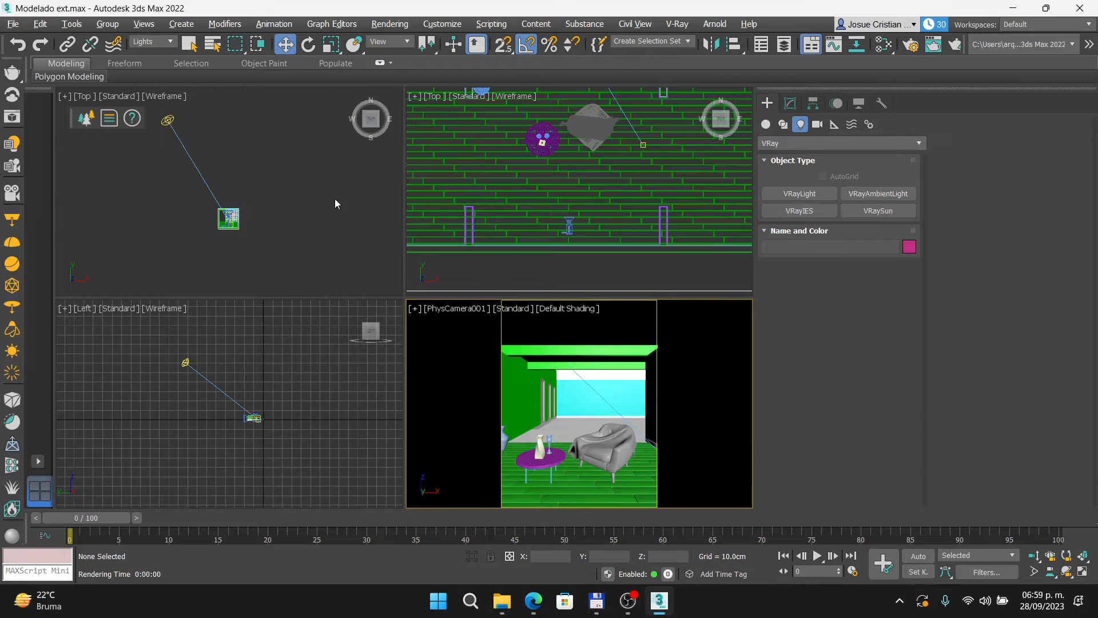
# Restrict the selection filter to Geometry and select all of the house and furniture geometry in the Top view.
pyautogui.scroll(10, 274, 203)
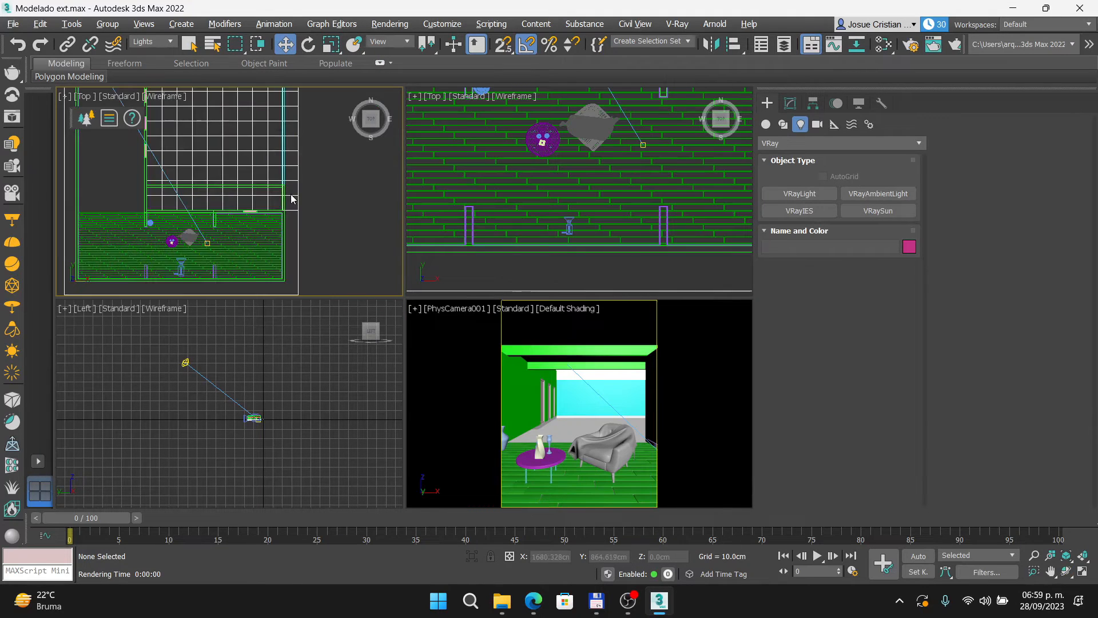
pyautogui.scroll(-5, 268, 199)
pyautogui.scroll(1, 301, 167)
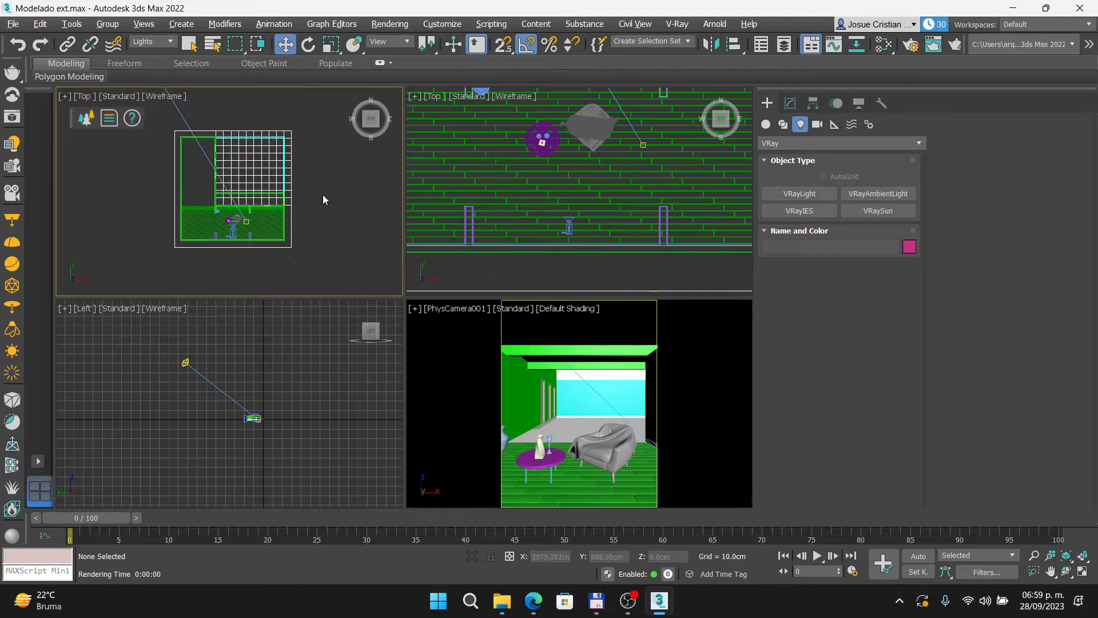
pyautogui.scroll(-4, 558, 229)
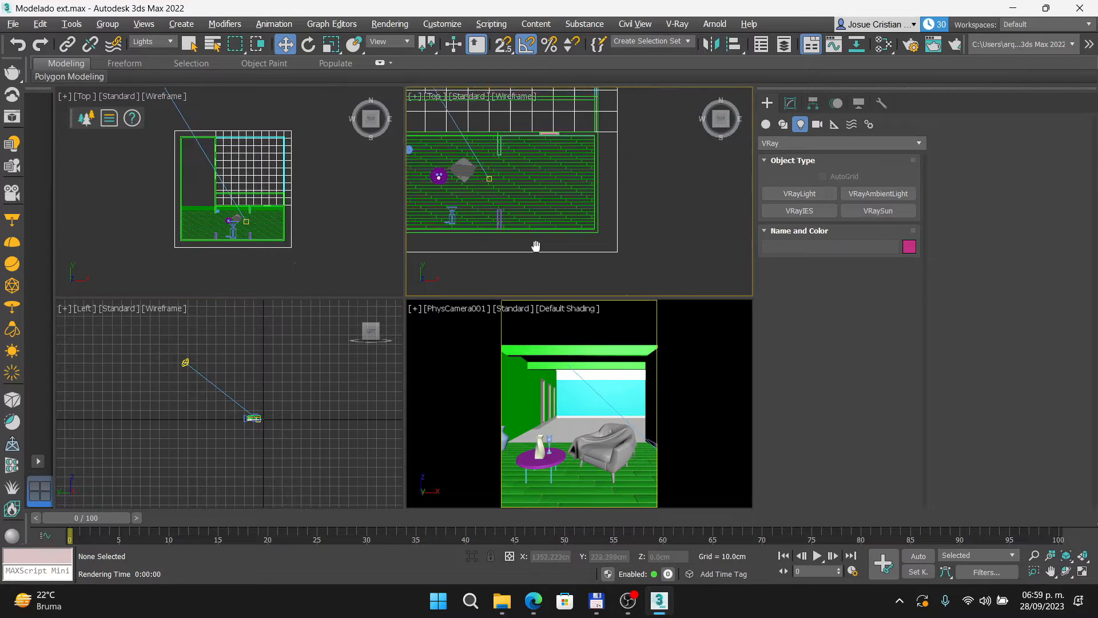
pyautogui.scroll(-1, 609, 179)
pyautogui.scroll(-2, 609, 179)
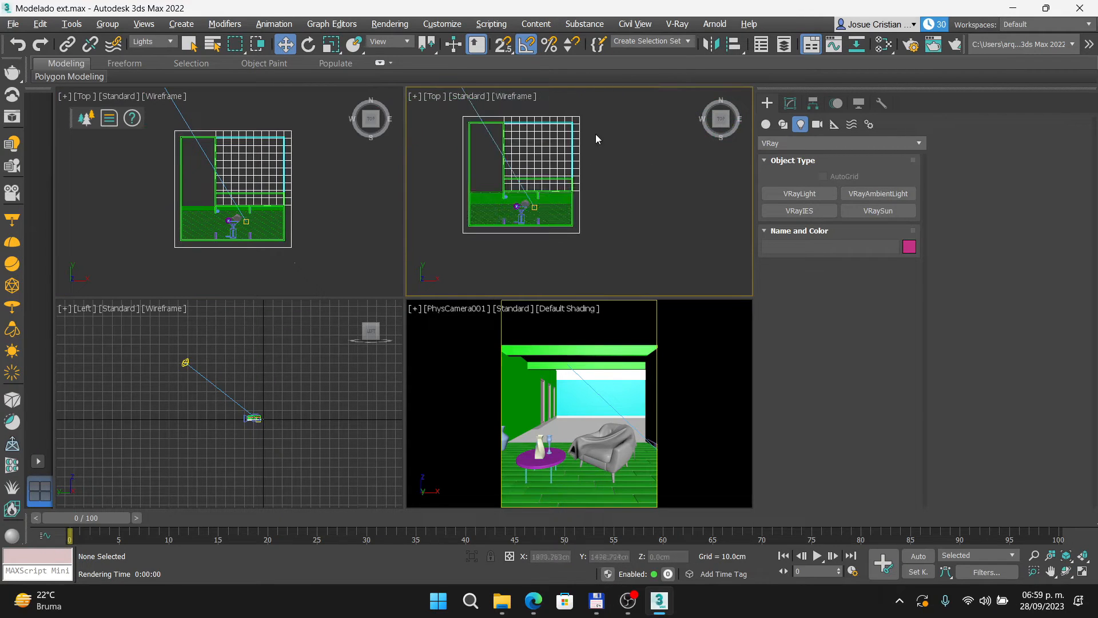
pyautogui.moveTo(605, 108); pyautogui.dragTo(574, 213)
pyautogui.moveTo(542, 252); pyautogui.dragTo(548, 247)
pyautogui.click(154, 47)
pyautogui.click(150, 54)
pyautogui.click(156, 43)
pyautogui.click(150, 62)
pyautogui.moveTo(616, 105); pyautogui.dragTo(454, 241)
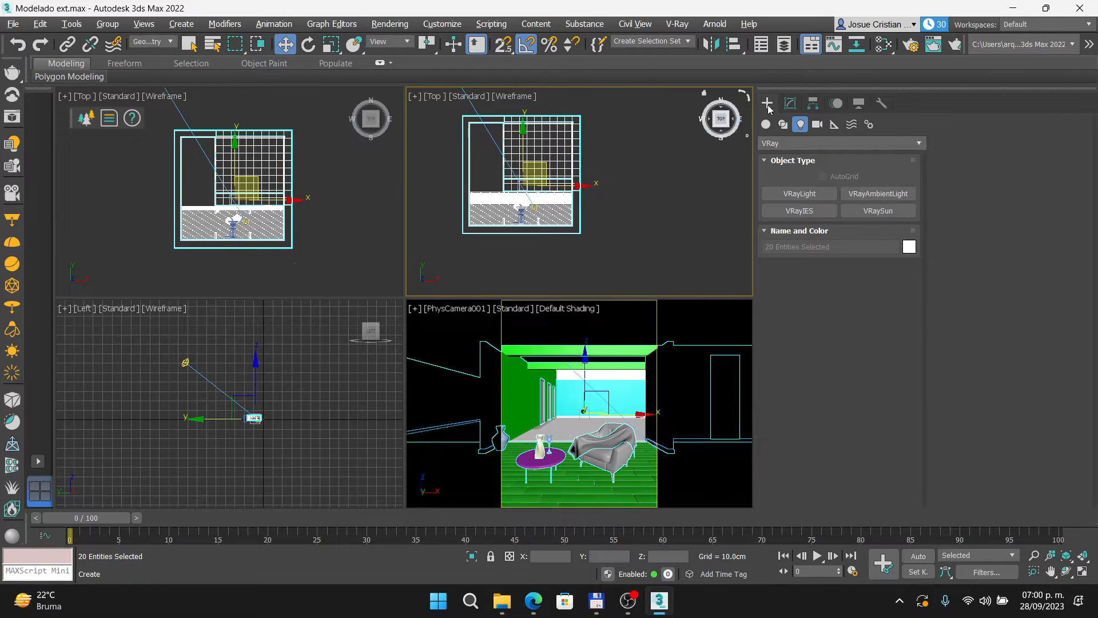
# Assign the grey basic color to all selected geometry, deselect it, and set the selection filter back to Lights.
pyautogui.click(789, 103)
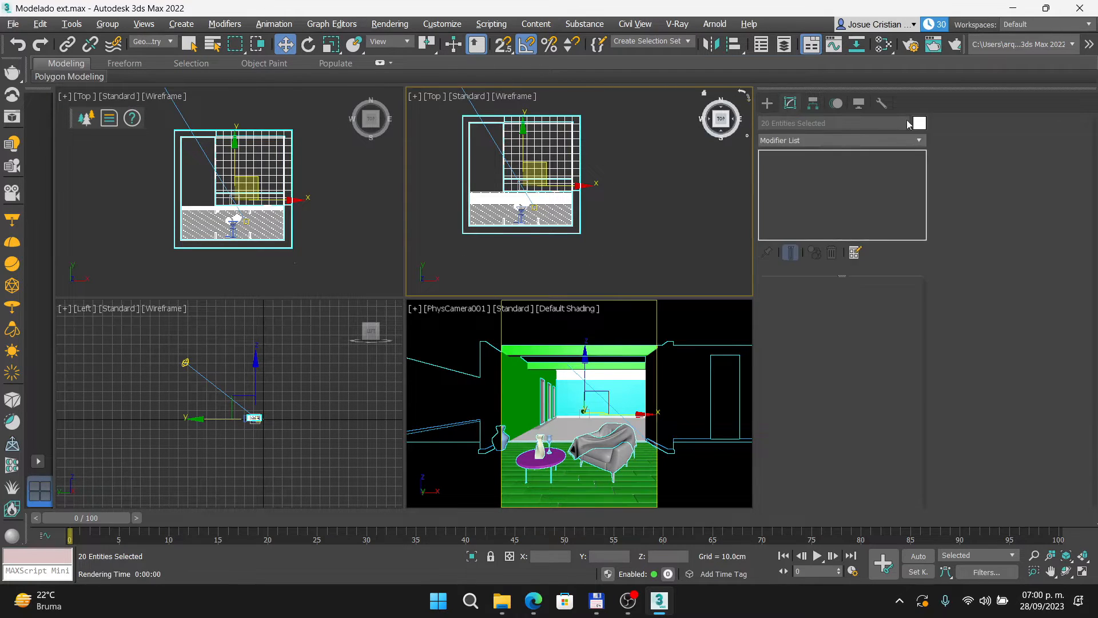
pyautogui.click(918, 123)
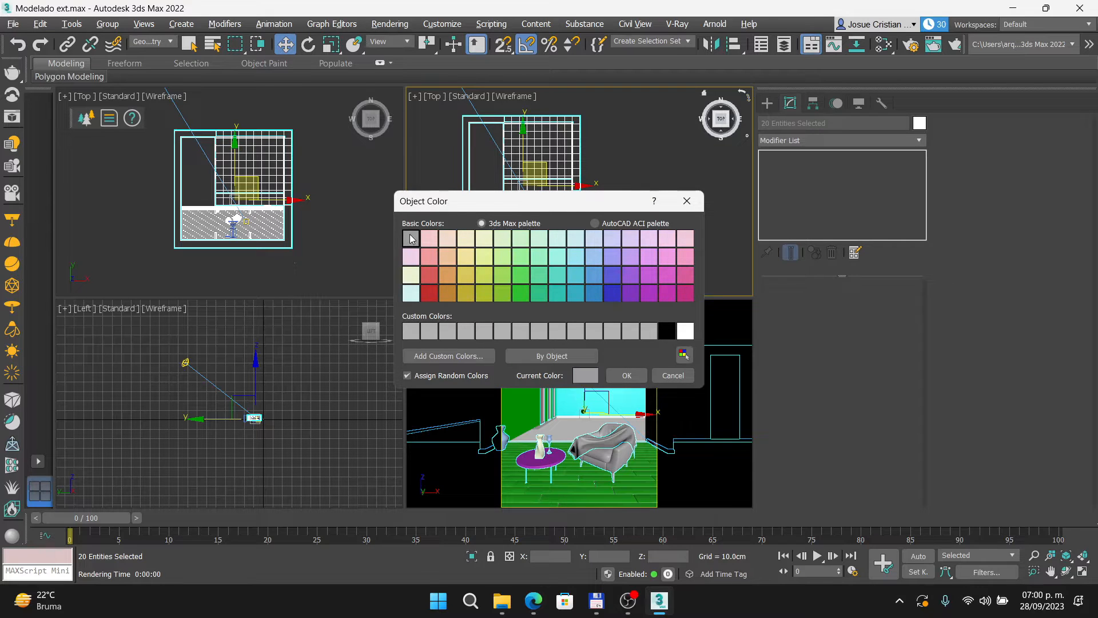
pyautogui.click(627, 375)
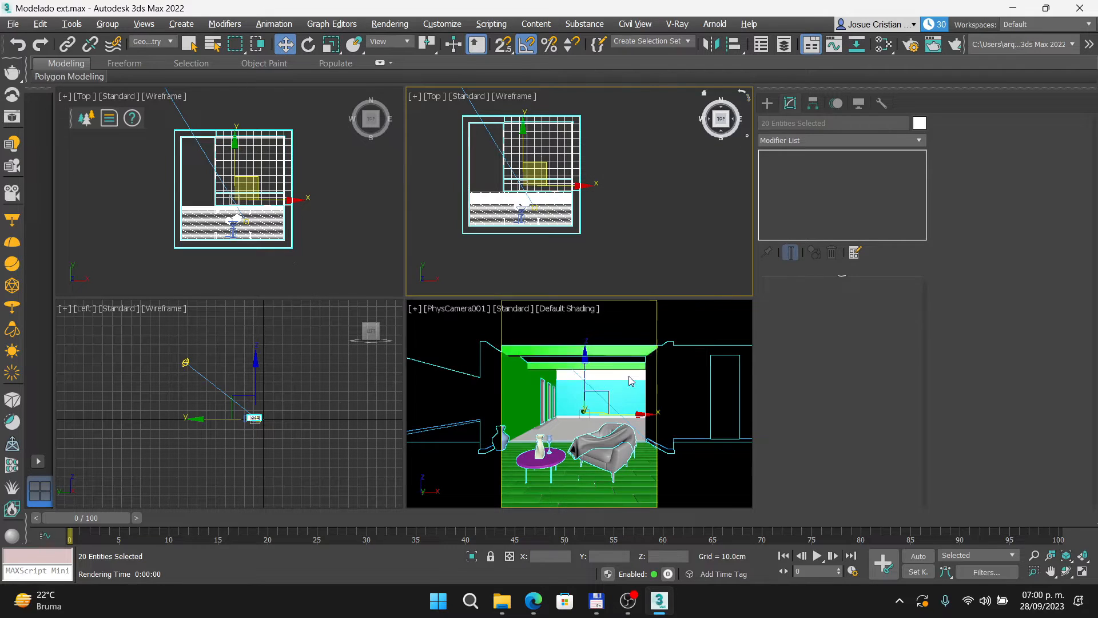
pyautogui.click(634, 242)
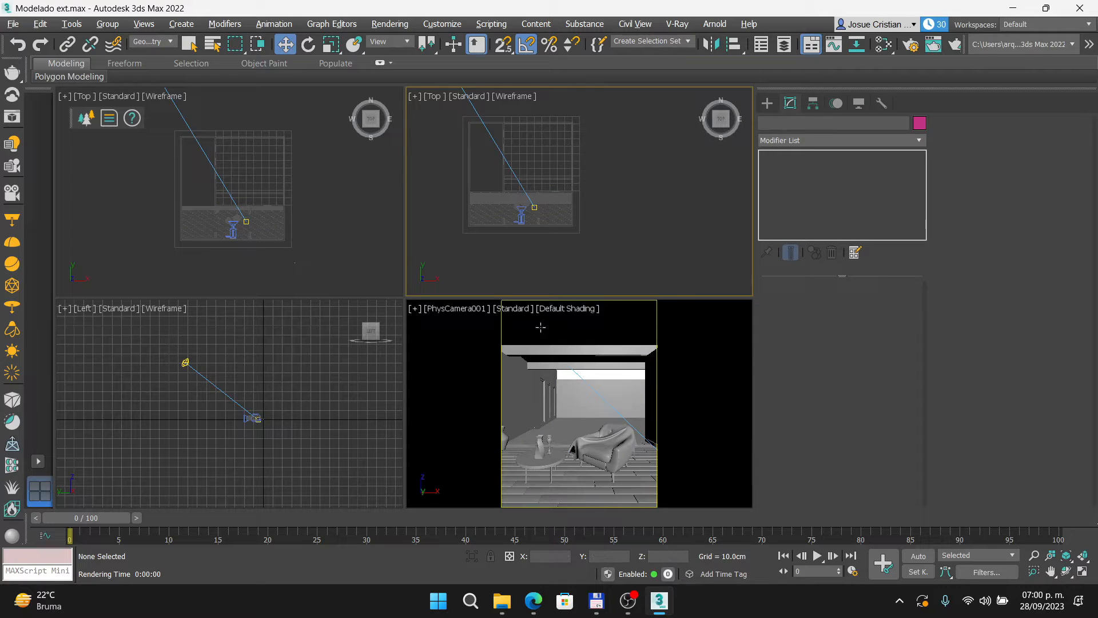
pyautogui.click(152, 42)
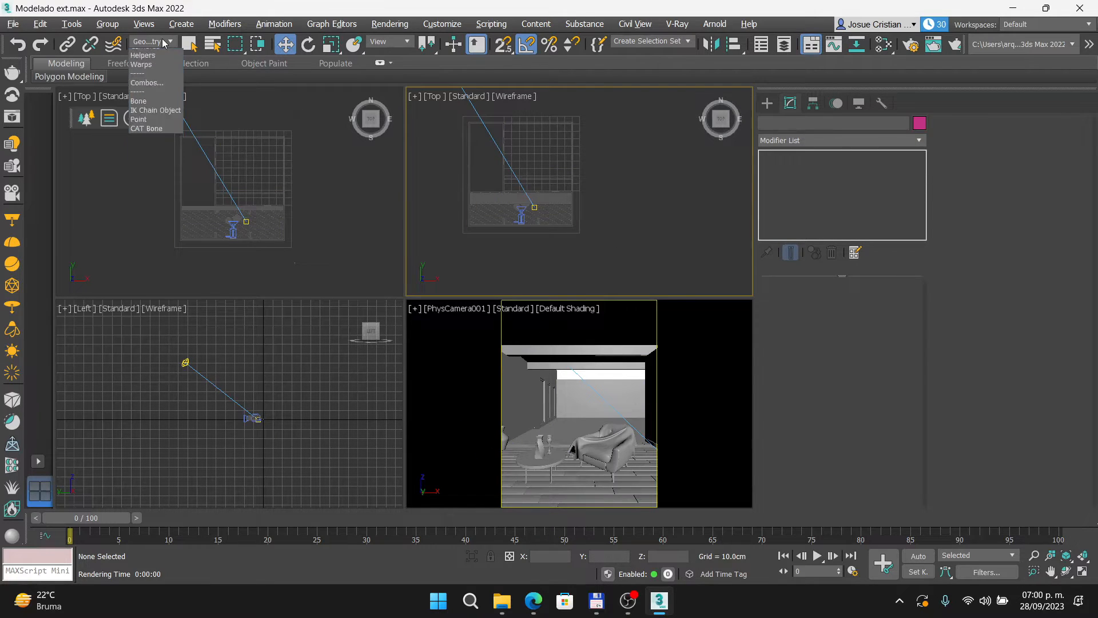
pyautogui.click(148, 87)
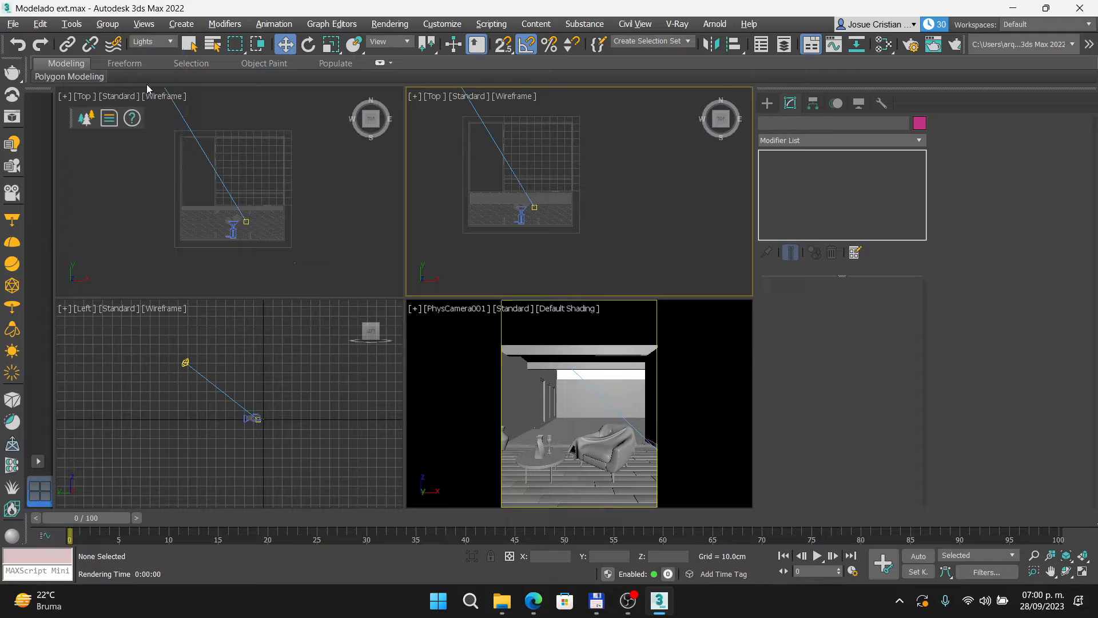
# Render the PhysCamera001 view from Render Setup with the grey geometry, then bring up the presentation's Frame Buffer slide in the browser.
pyautogui.click(569, 383)
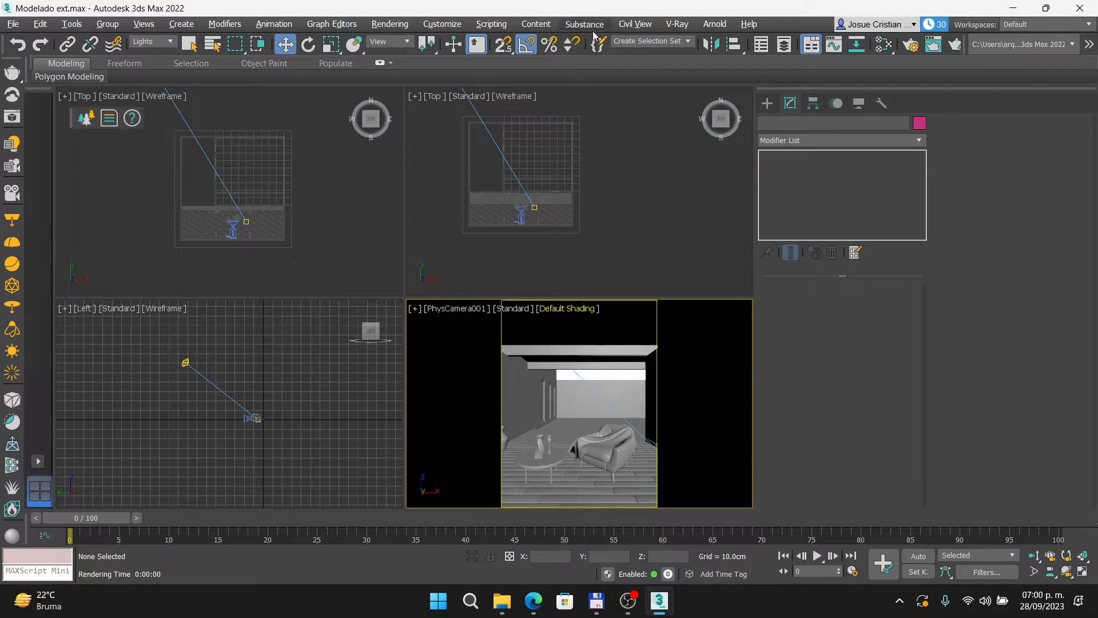
pyautogui.click(911, 46)
pyautogui.click(335, 90)
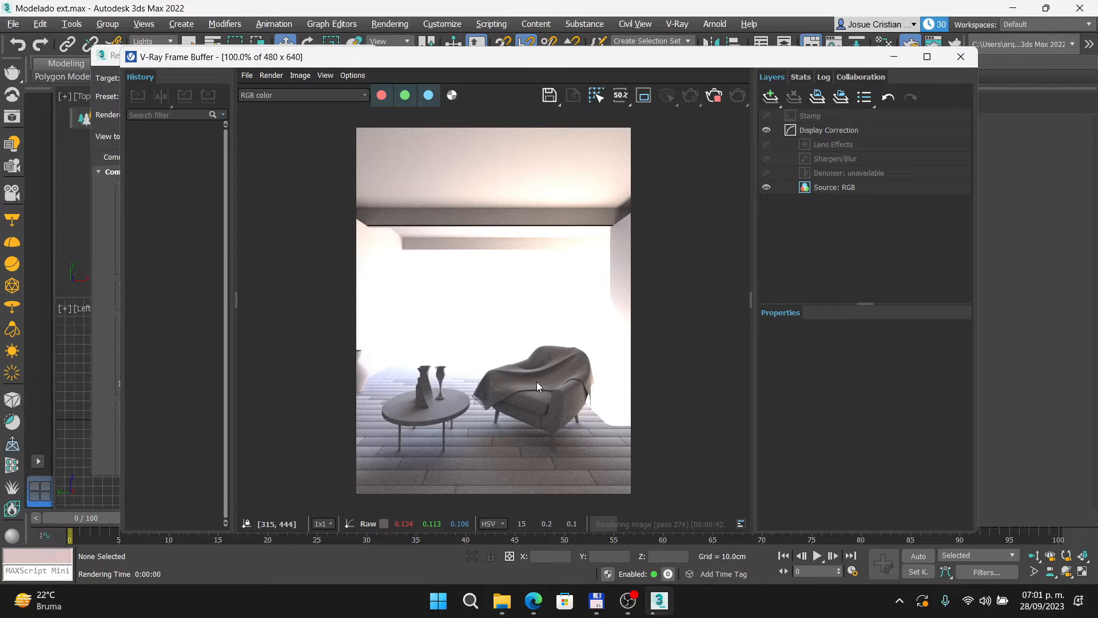
pyautogui.click(533, 601)
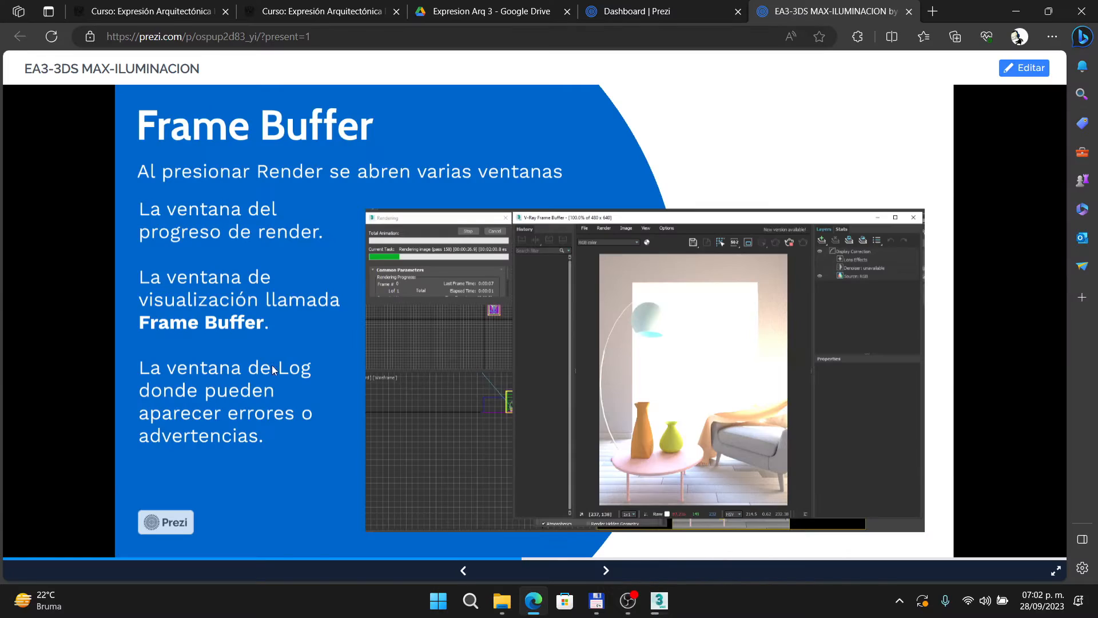
# Zoom in on the Frame Buffer slide's sample render and compare it with the test render in 3ds Max.
pyautogui.click(479, 366)
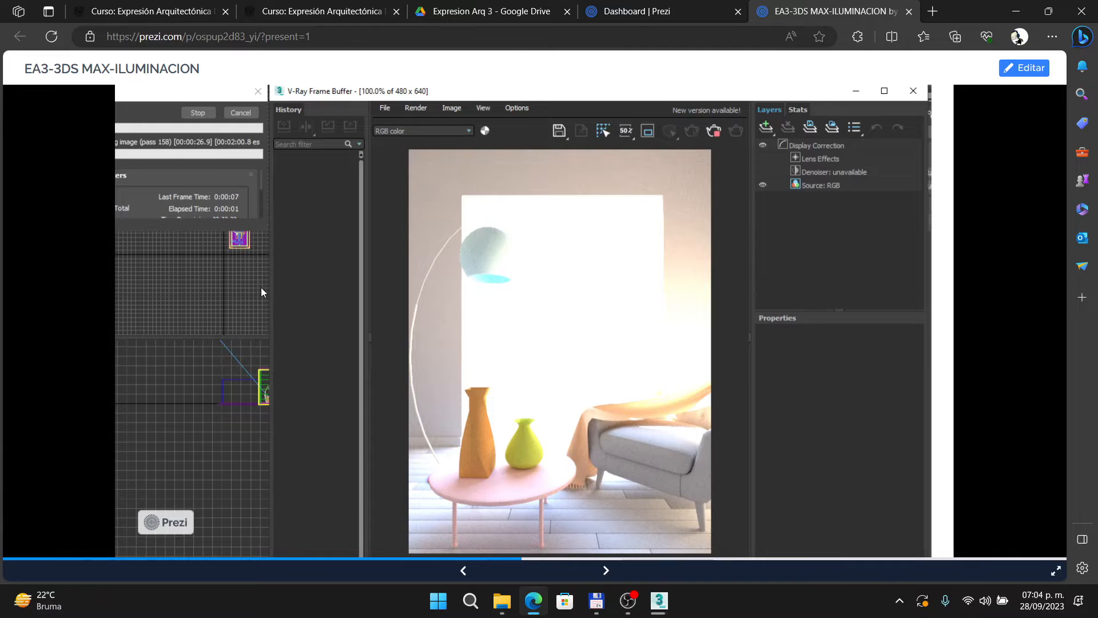
pyautogui.hotkey('alt', 'Tab')
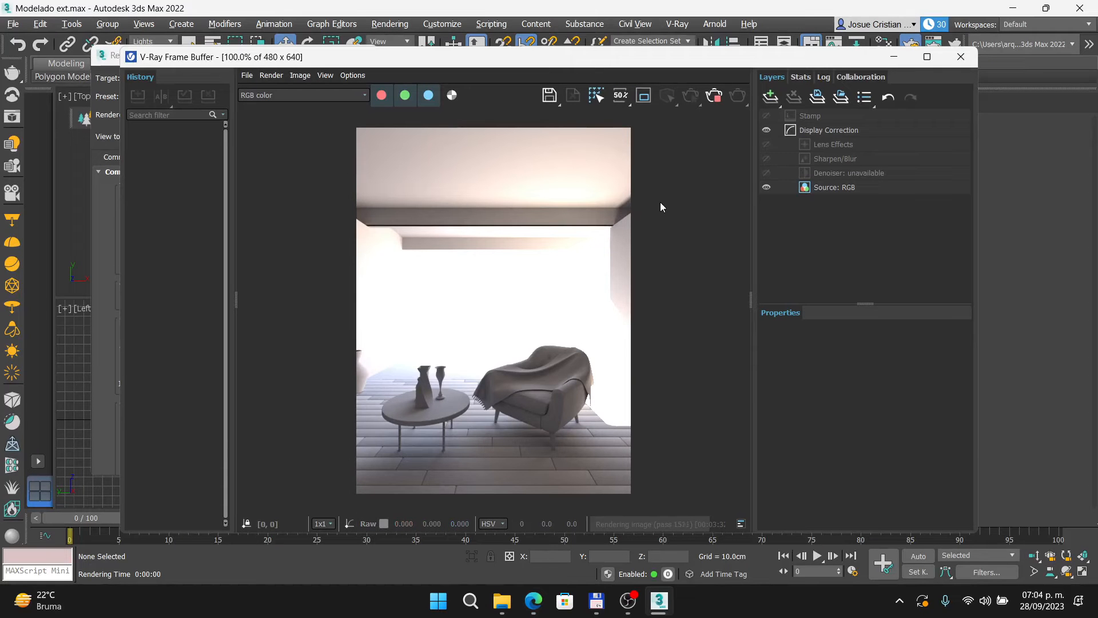
pyautogui.hotkey('alt', 'Tab')
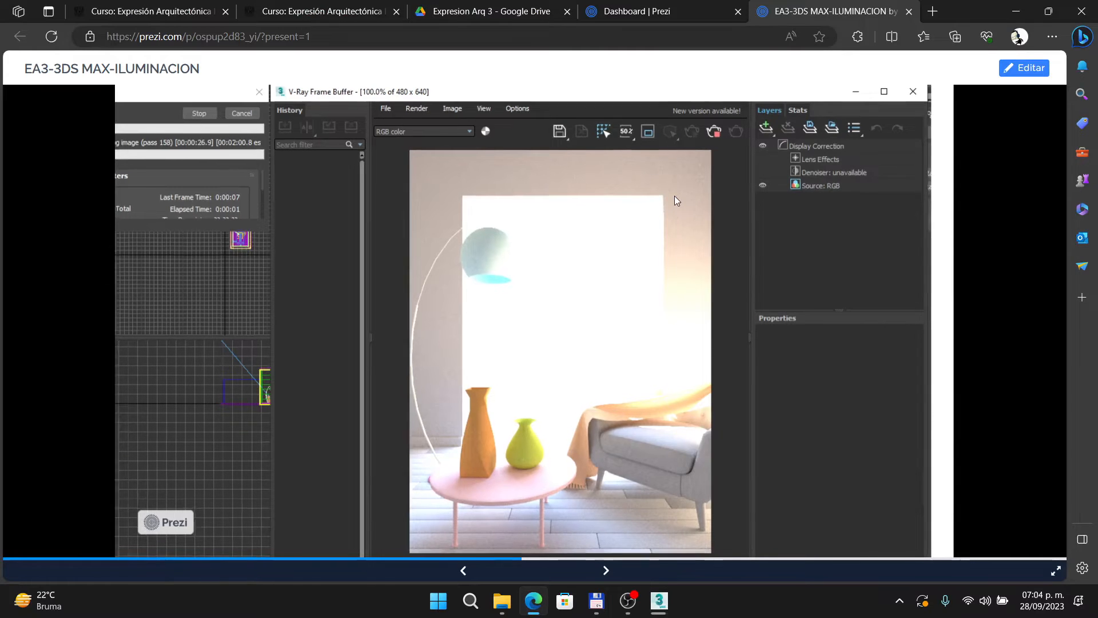
# Advance to the next Frame Buffer slide and examine the Layers list in its screenshot up close.
pyautogui.press('Right')
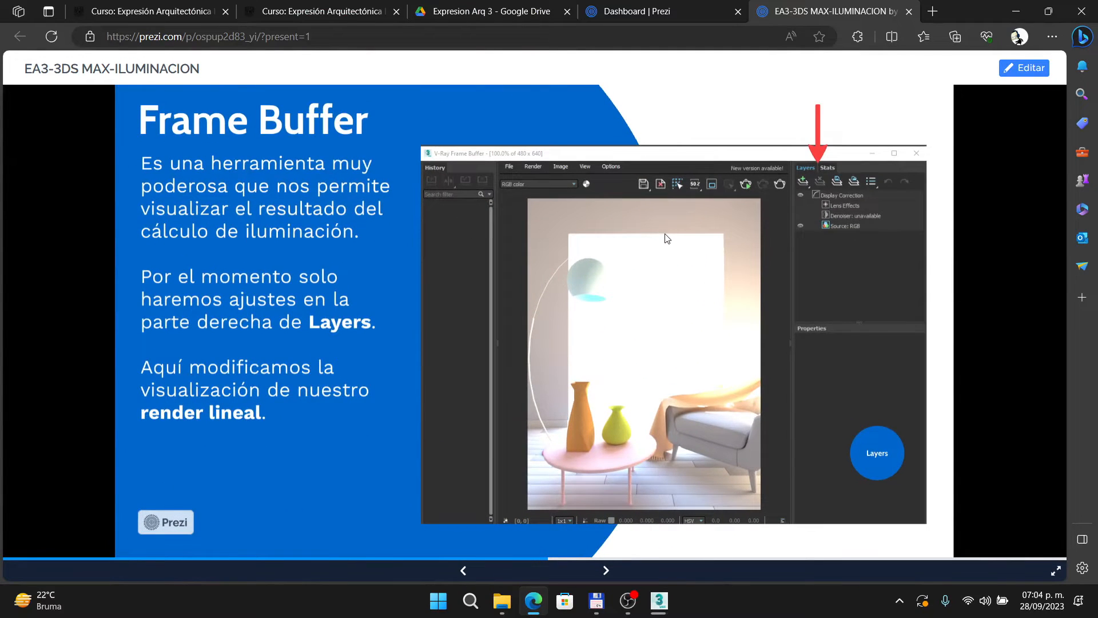
pyautogui.click(845, 213)
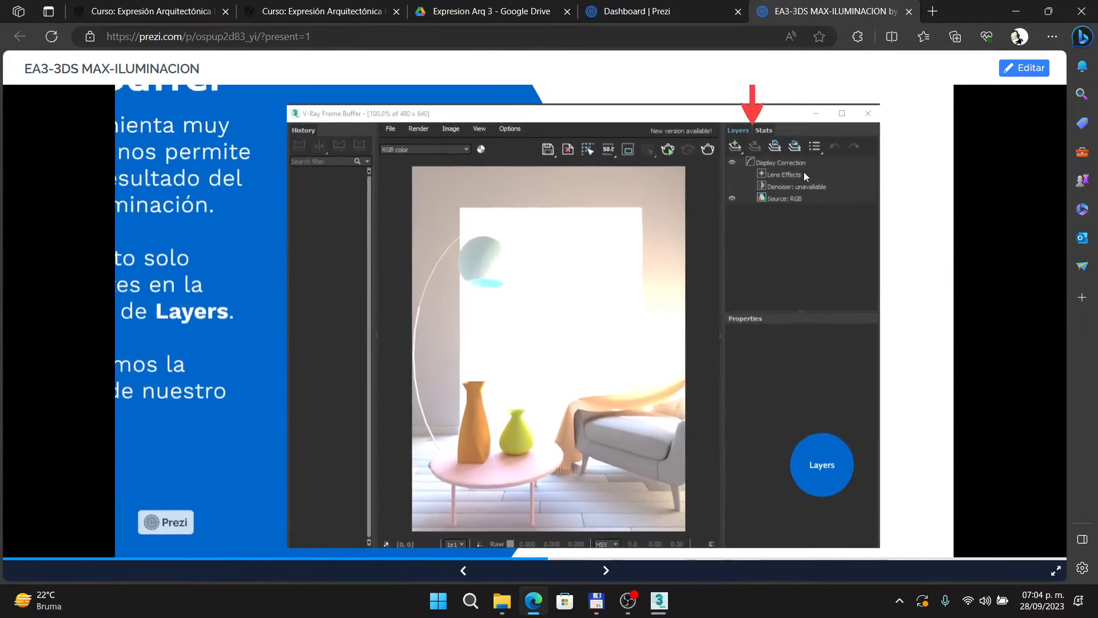
pyautogui.scroll(3, 746, 143)
pyautogui.moveTo(743, 142); pyautogui.dragTo(637, 241)
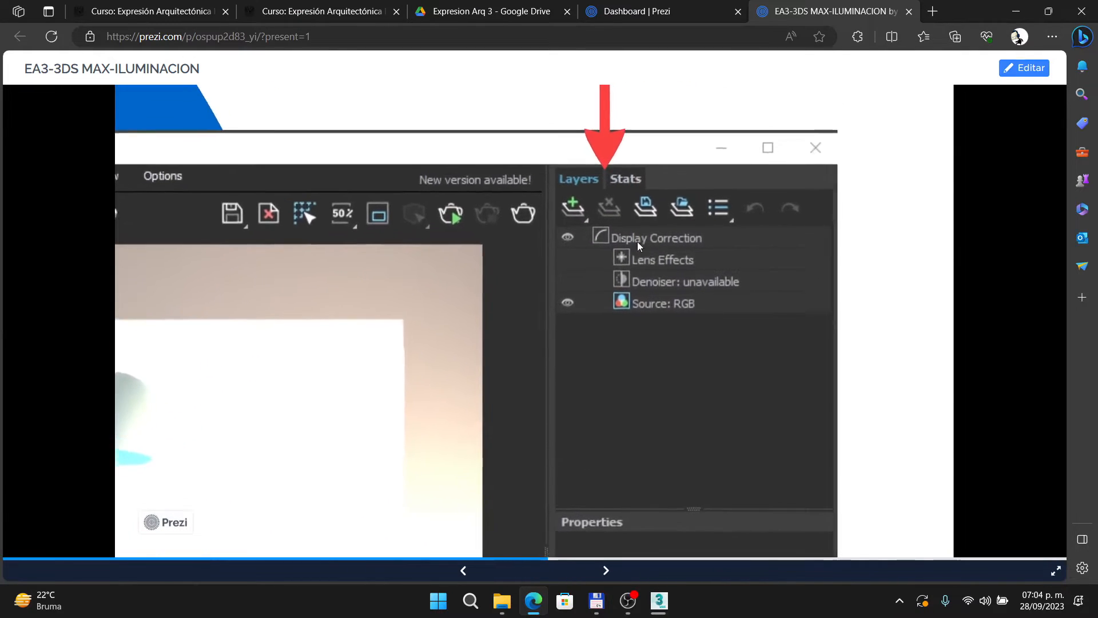
pyautogui.scroll(3, 599, 242)
pyautogui.moveTo(531, 228); pyautogui.dragTo(262, 268)
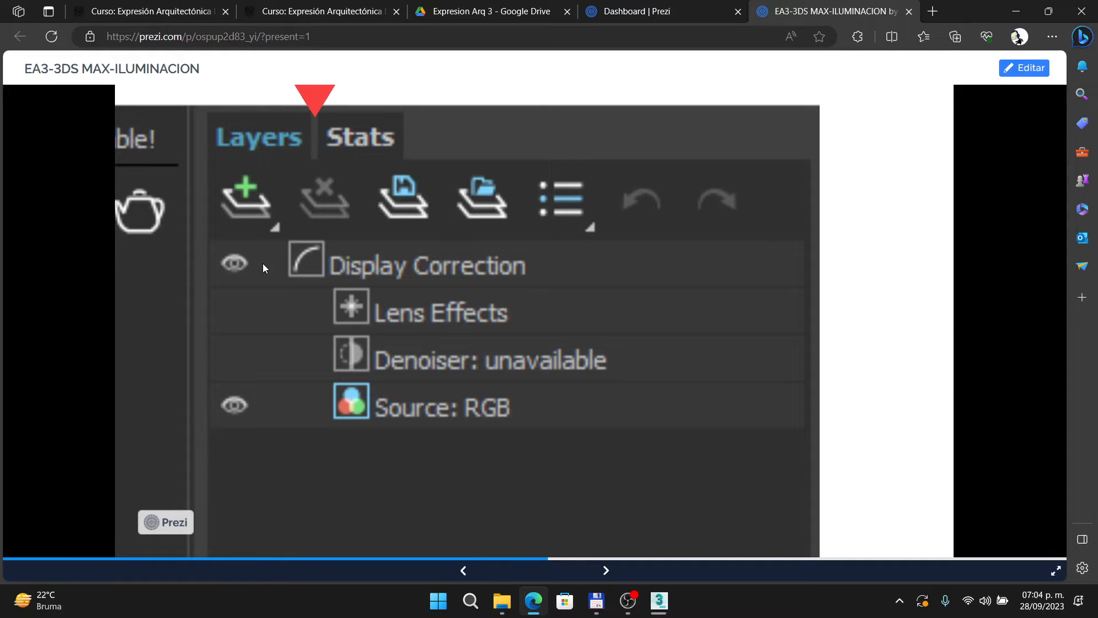
pyautogui.press('Right')
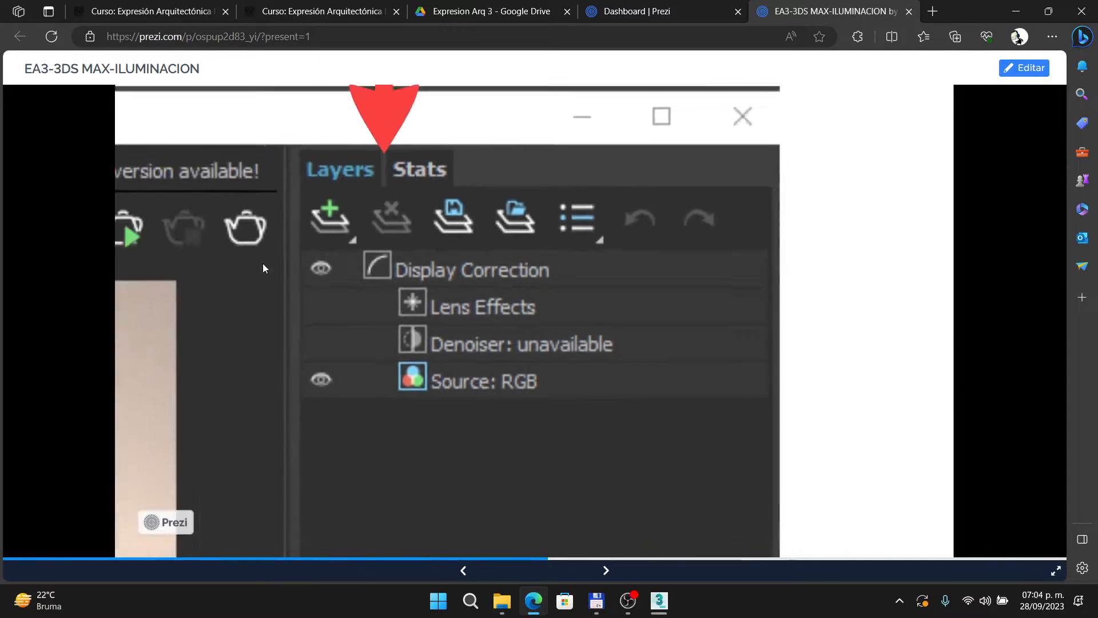
# Read the color mapping and Exposure slides, checking the test render in 3ds Max and the Highlight Burn setting shown in the presentation.
pyautogui.press('Right')
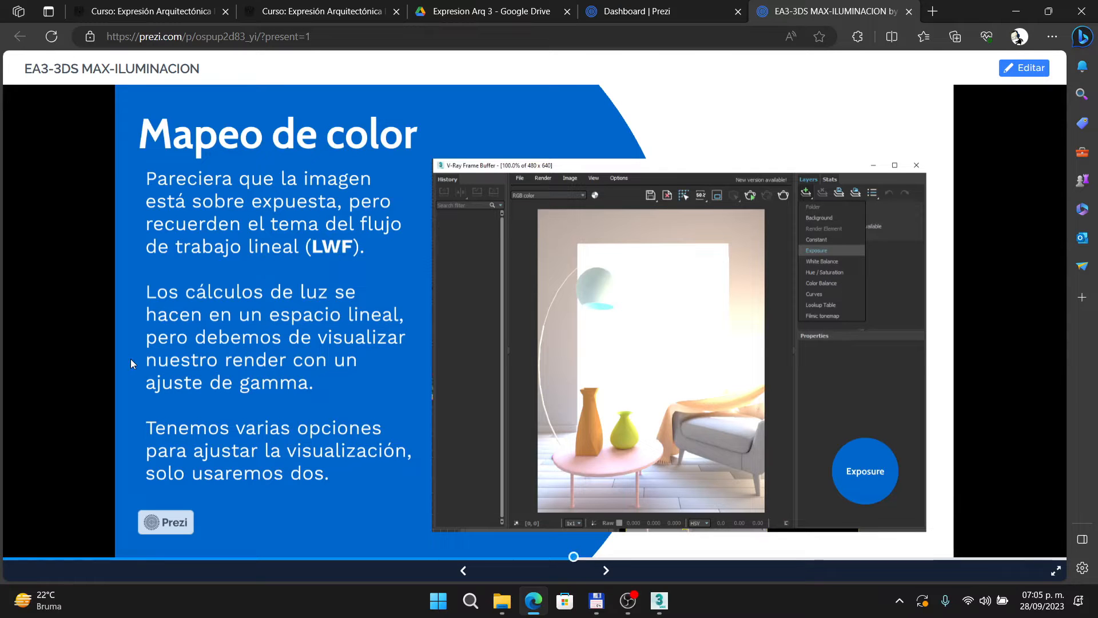
pyautogui.hotkey('alt', 'Tab')
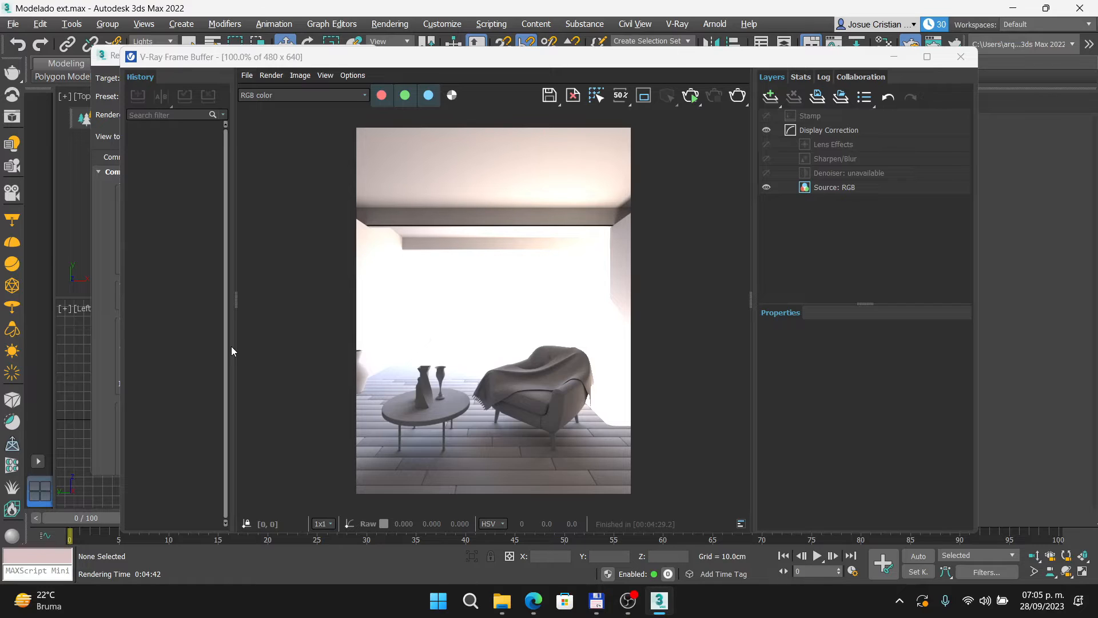
pyautogui.hotkey('alt', 'Tab')
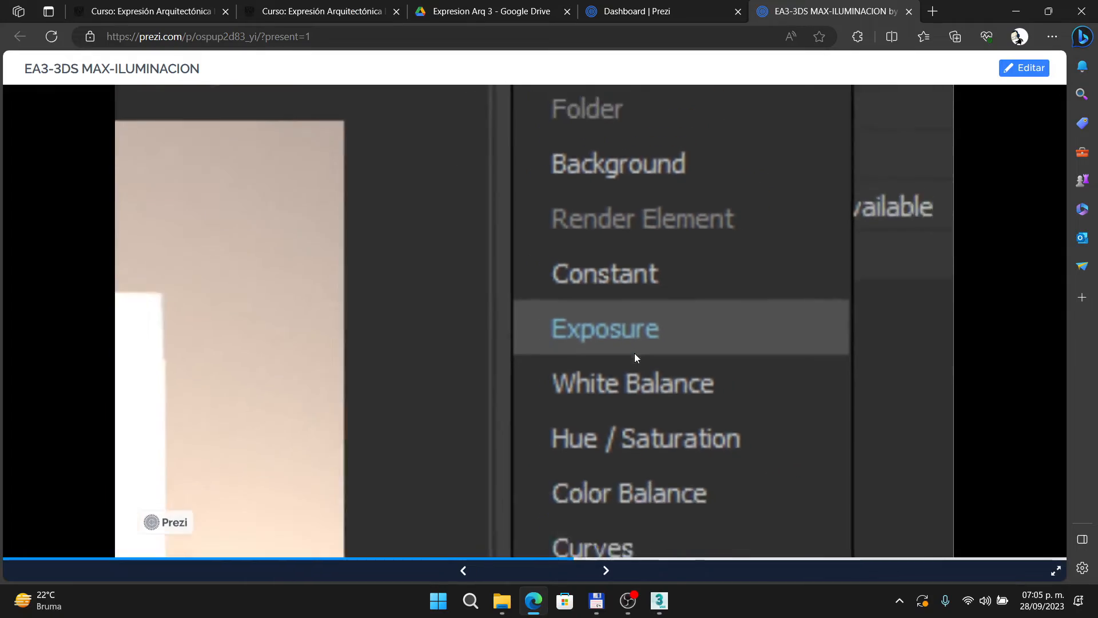
pyautogui.press('Right')
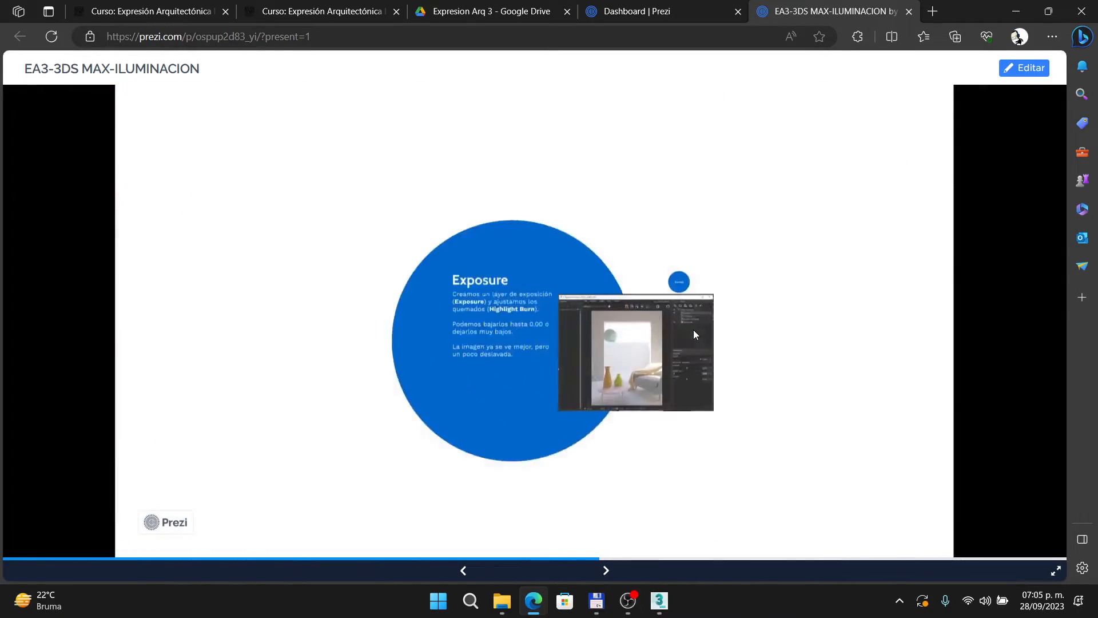
pyautogui.press('Right')
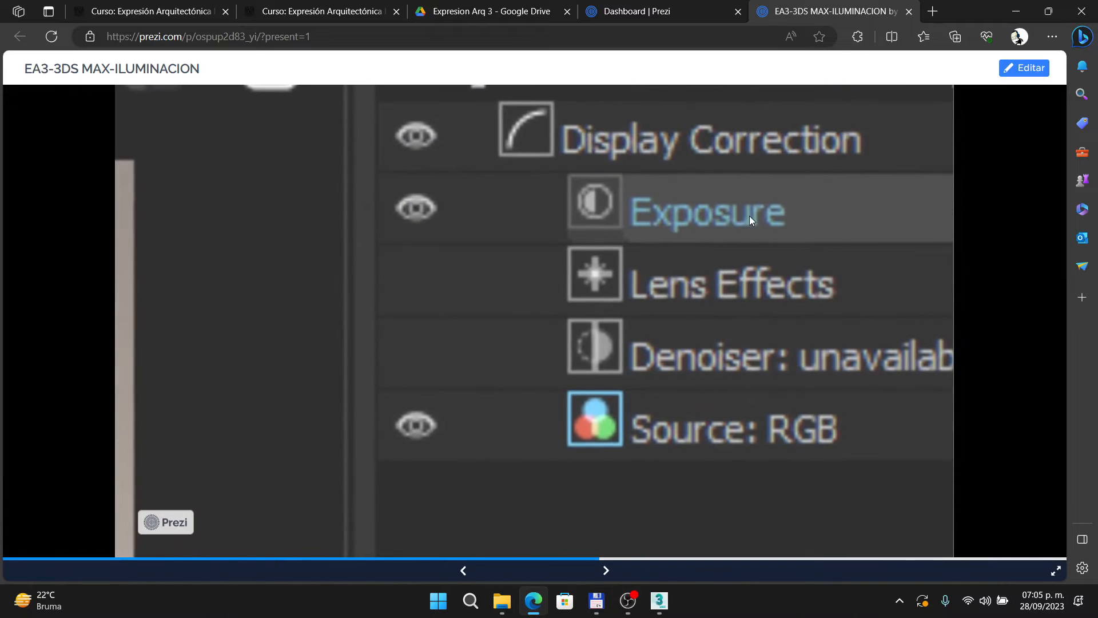
pyautogui.press('Right')
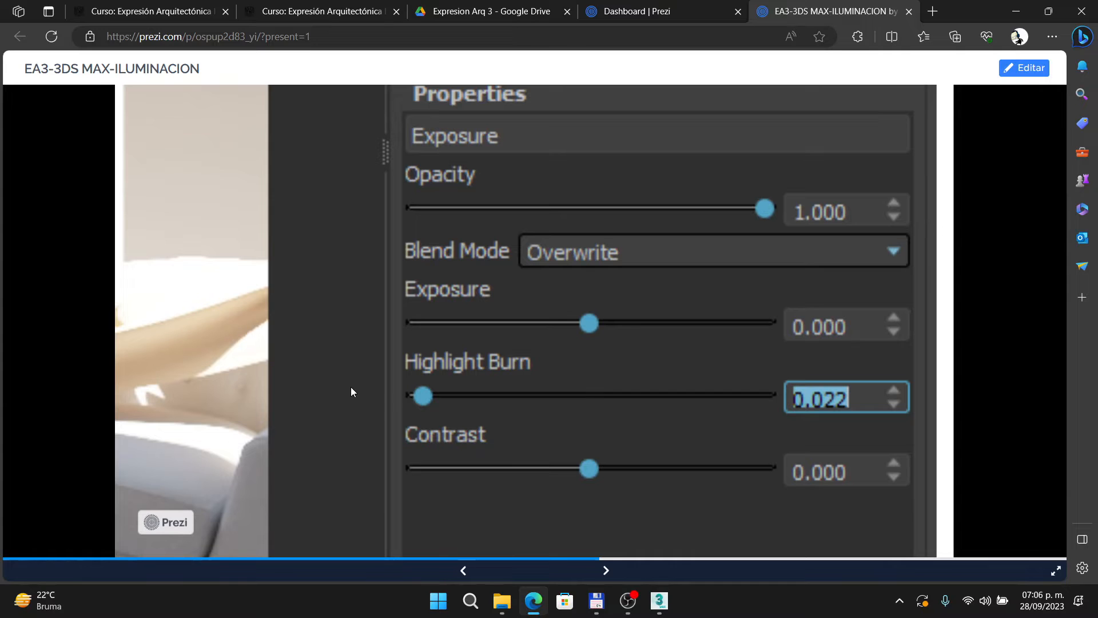
# Switch to 3ds Max, add an Exposure layer in the V-Ray Frame Buffer, and lower its Highlight Burn to about 0.019.
pyautogui.hotkey('alt', 'Tab')
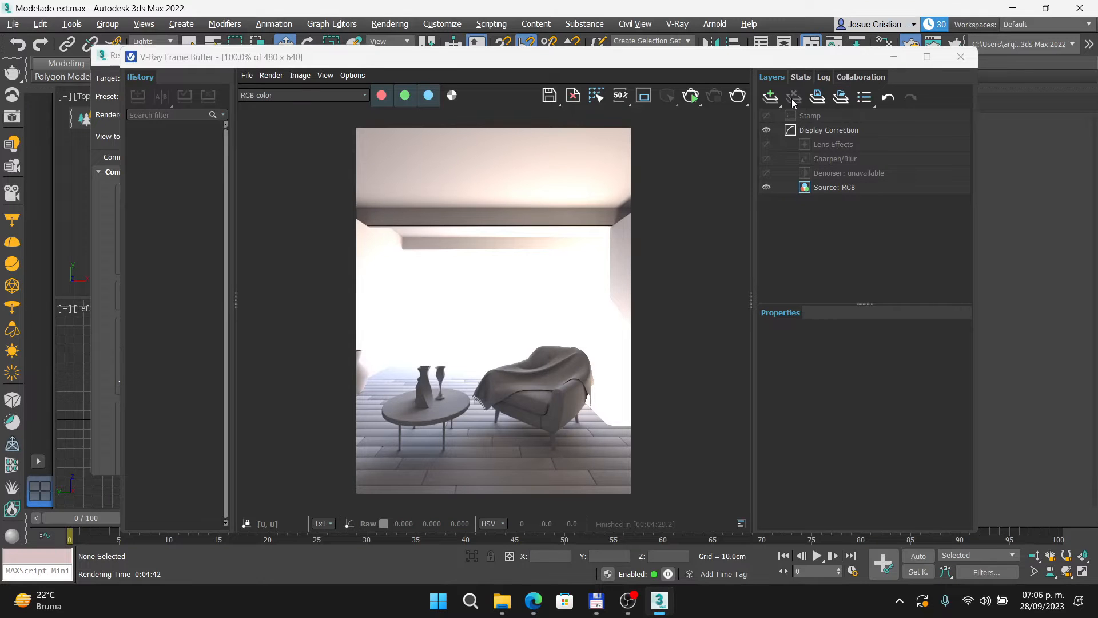
pyautogui.click(770, 98)
pyautogui.click(781, 244)
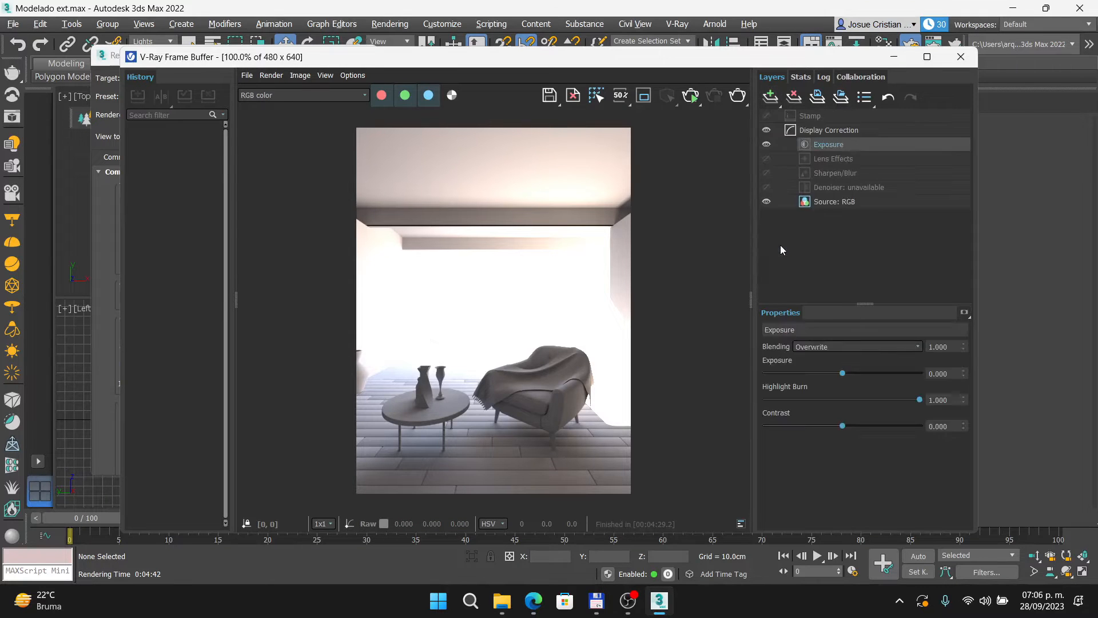
pyautogui.moveTo(920, 401); pyautogui.dragTo(761, 407)
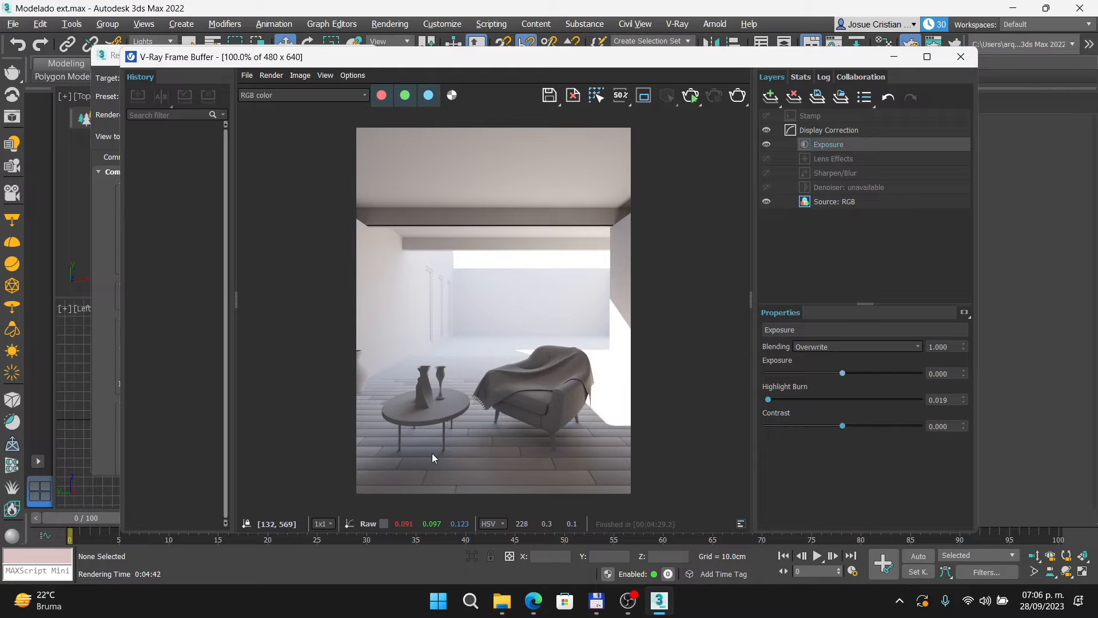
# Return to the presentation, read the Curves slide, and examine the sample S-shaped curve up close.
pyautogui.hotkey('alt', 'Tab')
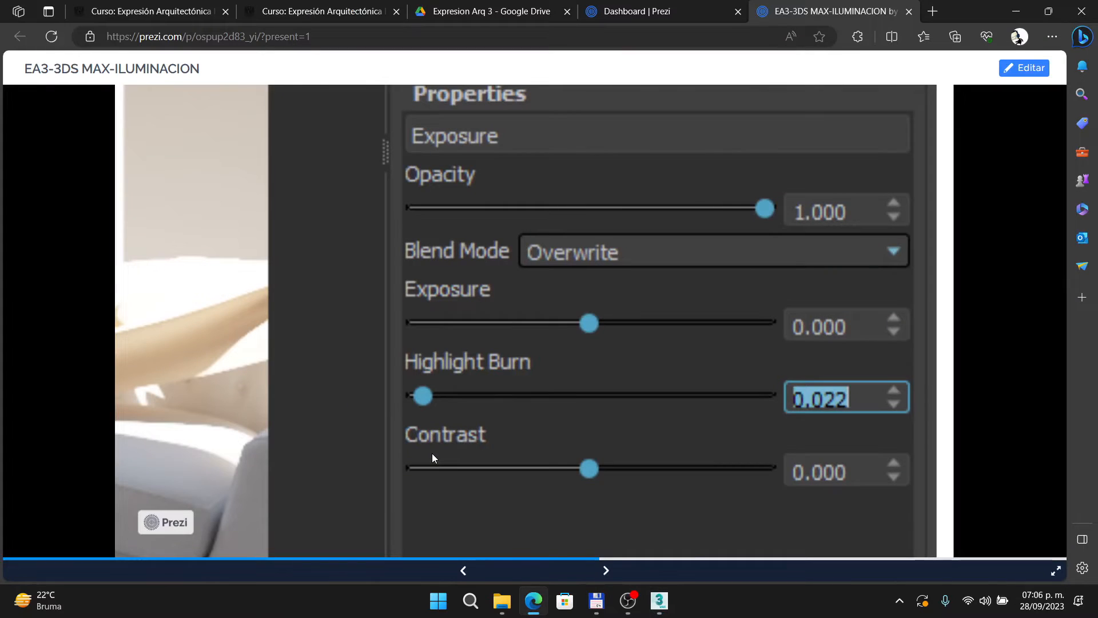
pyautogui.press('Right')
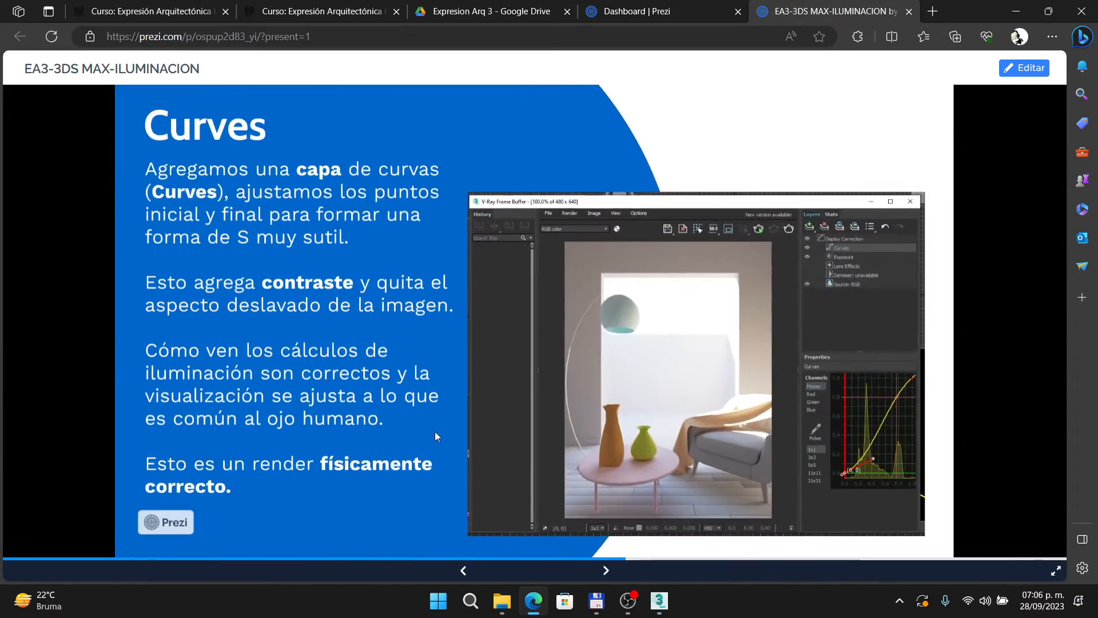
pyautogui.click(887, 383)
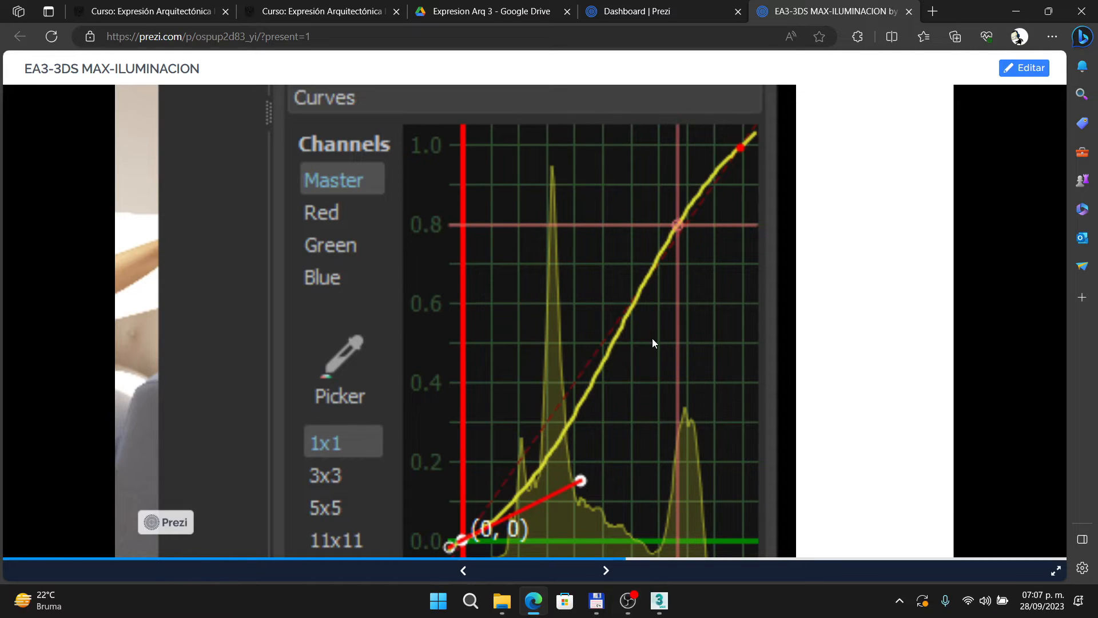
# In the 3ds Max V-Ray Frame Buffer, add a Curves layer, bend both end-point handles into a subtle S shape, and deselect the layer.
pyautogui.hotkey('alt', 'Tab')
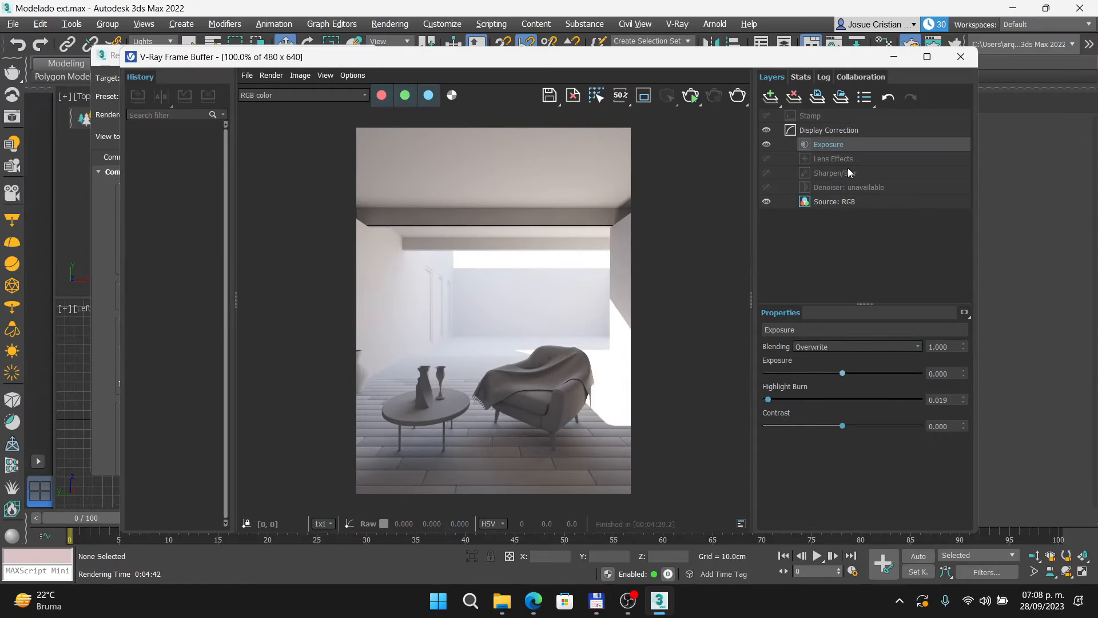
pyautogui.click(773, 97)
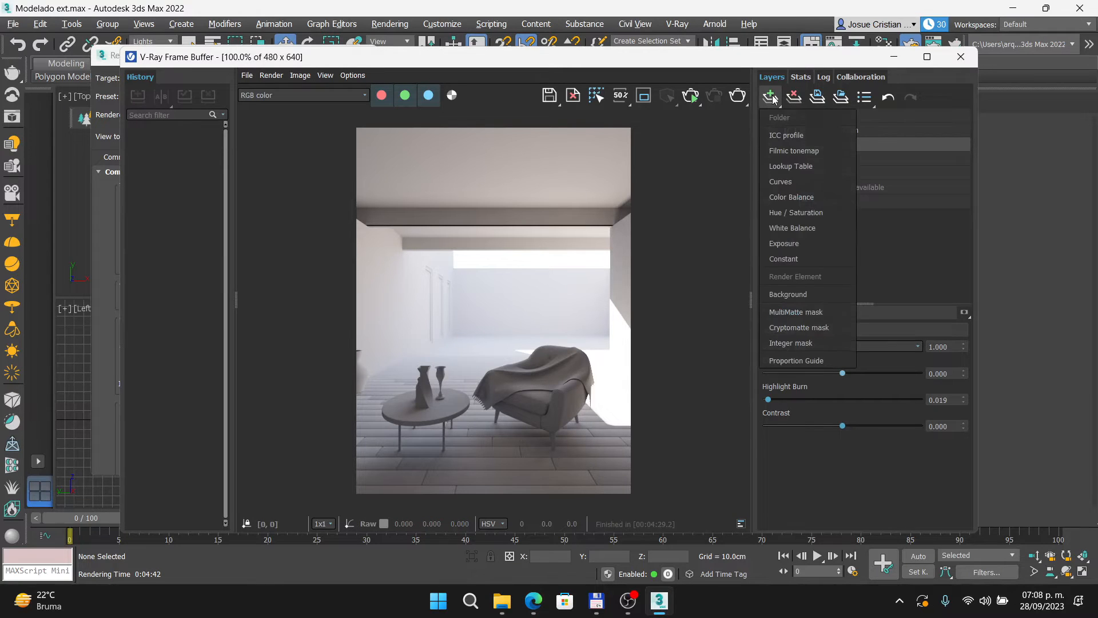
pyautogui.click(793, 181)
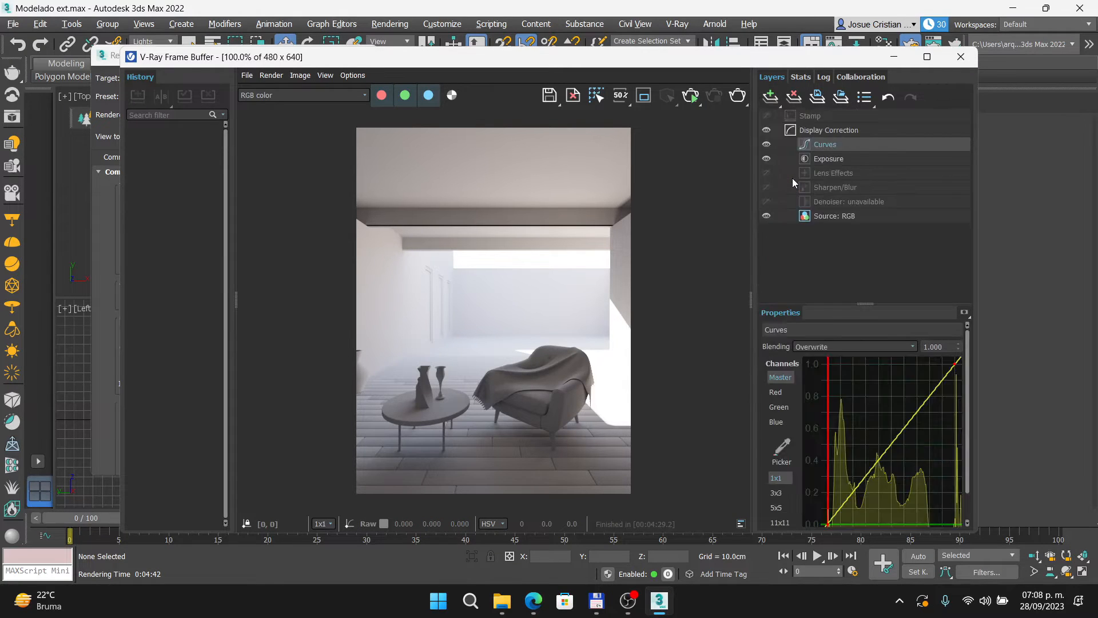
pyautogui.click(954, 362)
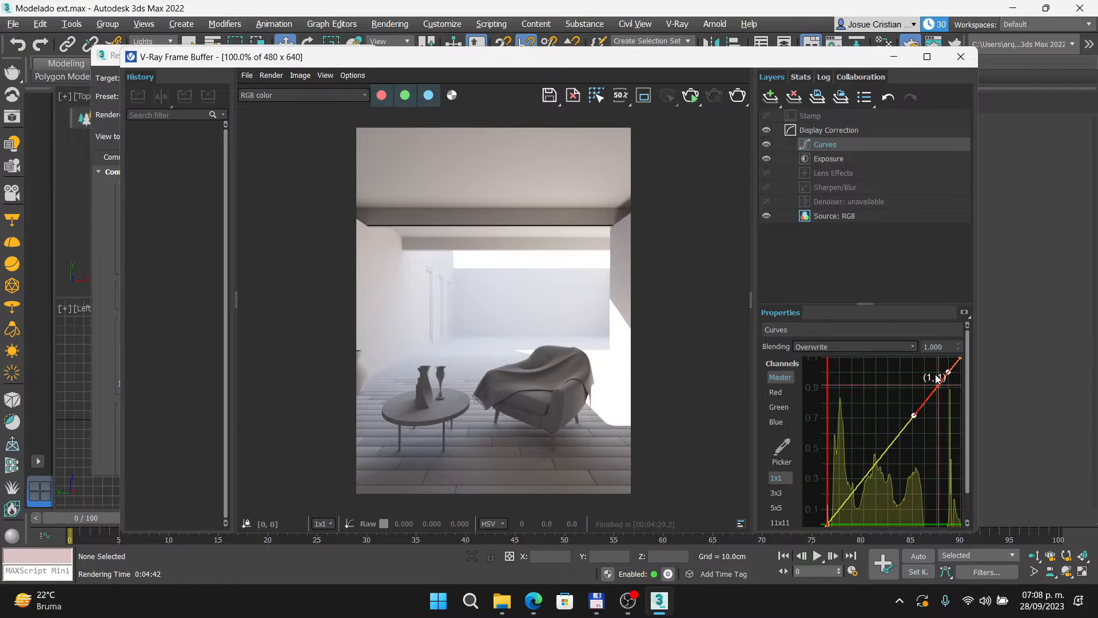
pyautogui.moveTo(914, 413); pyautogui.dragTo(897, 402)
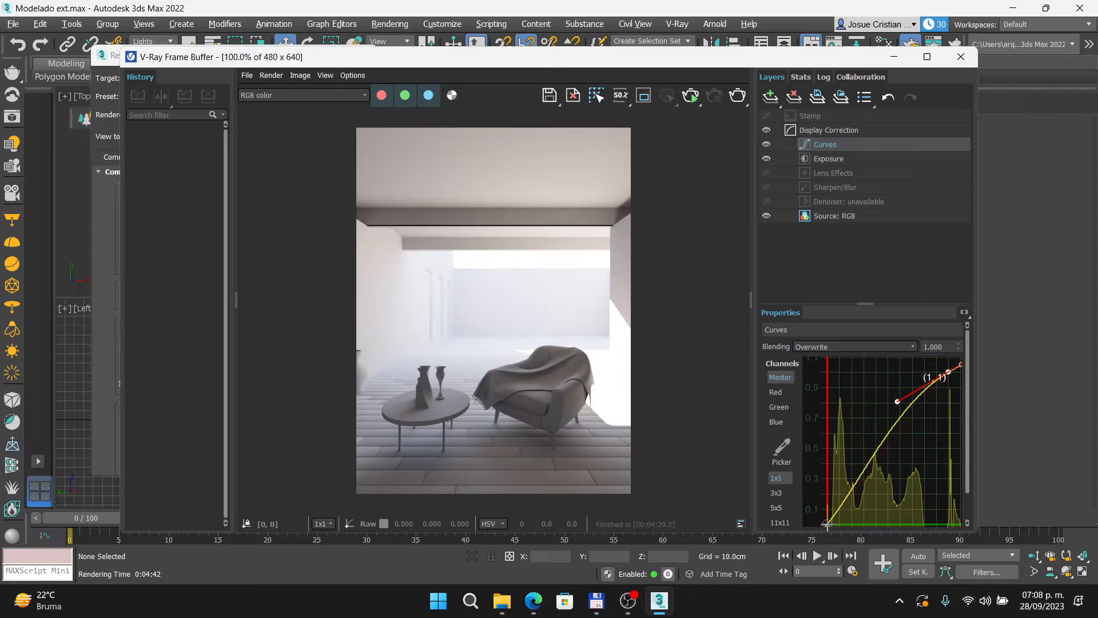
pyautogui.click(828, 522)
pyautogui.moveTo(844, 511); pyautogui.dragTo(884, 482)
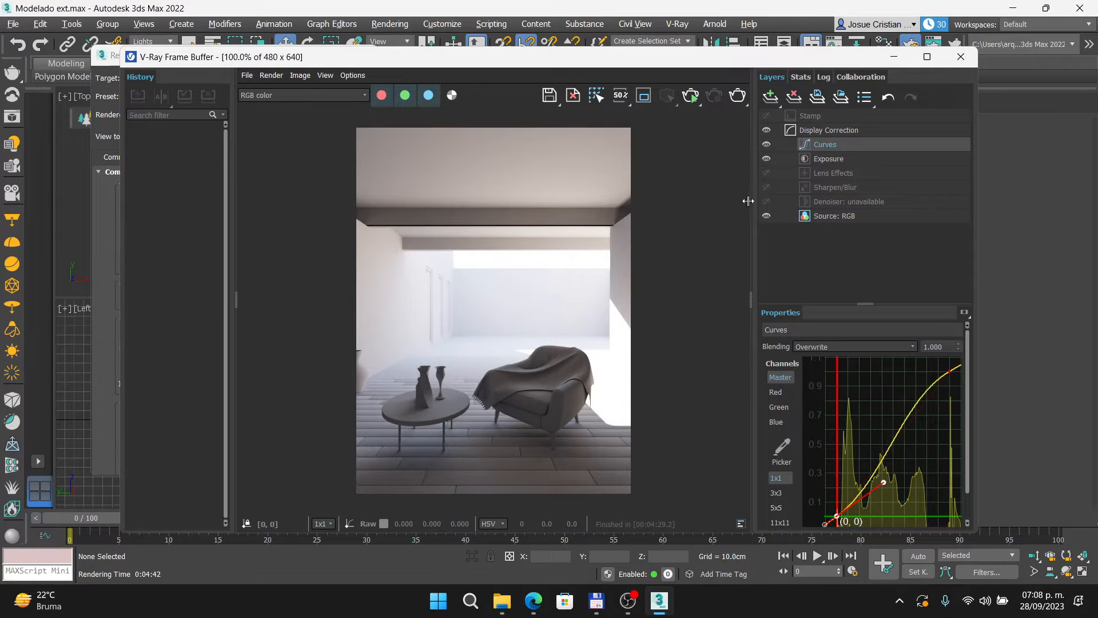
pyautogui.click(811, 273)
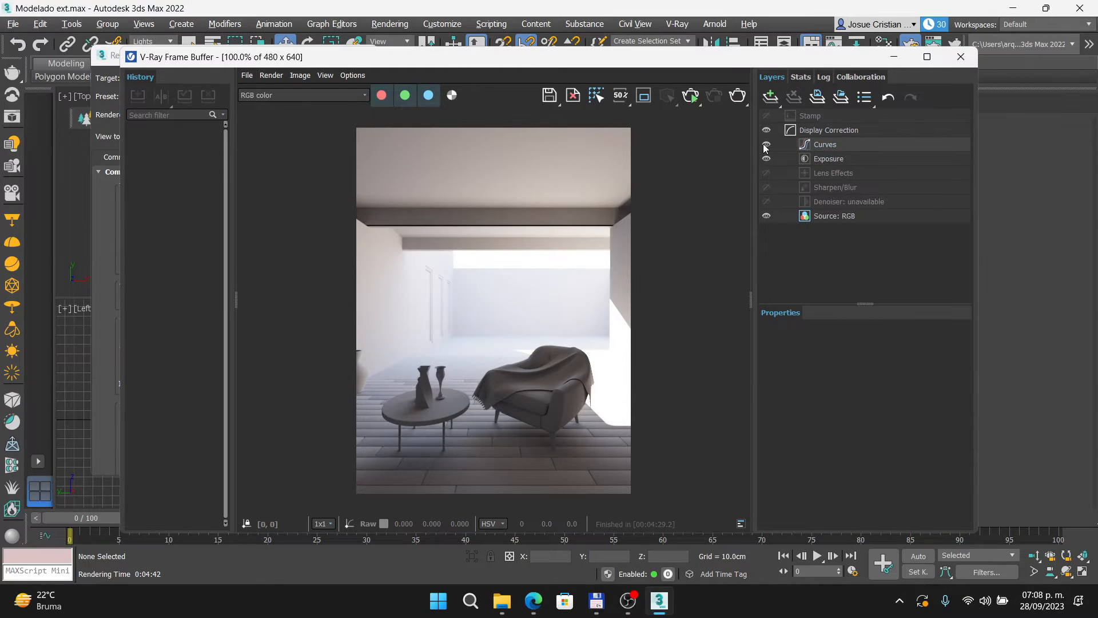
# Toggle the Curves and Exposure layers to compare the render with and without the corrections, leaving both layers enabled.
pyautogui.click(765, 144)
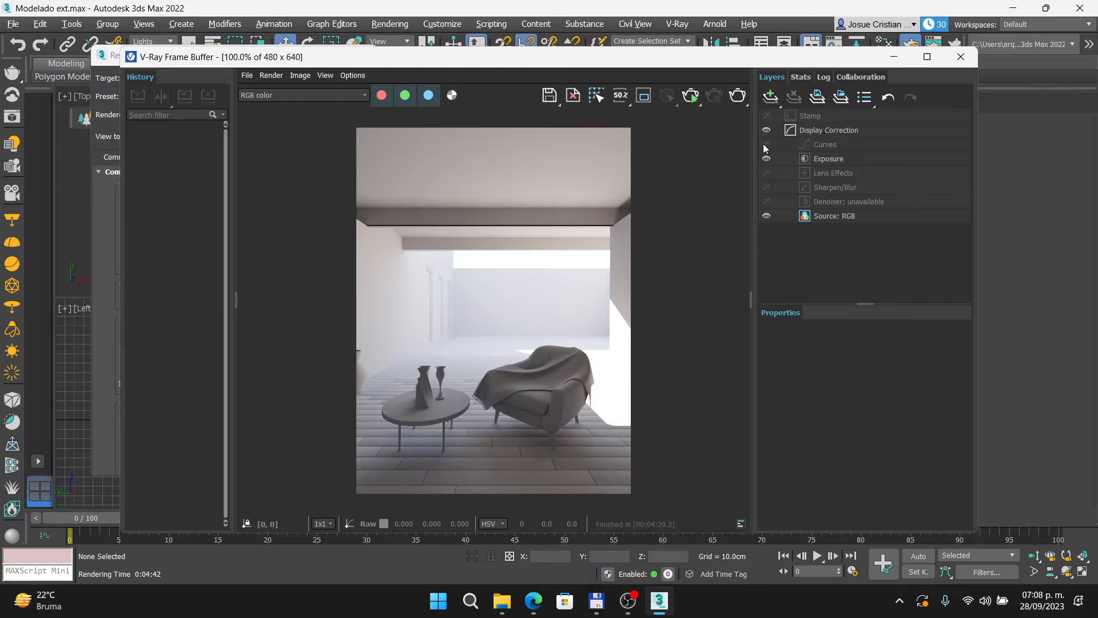
pyautogui.click(765, 145)
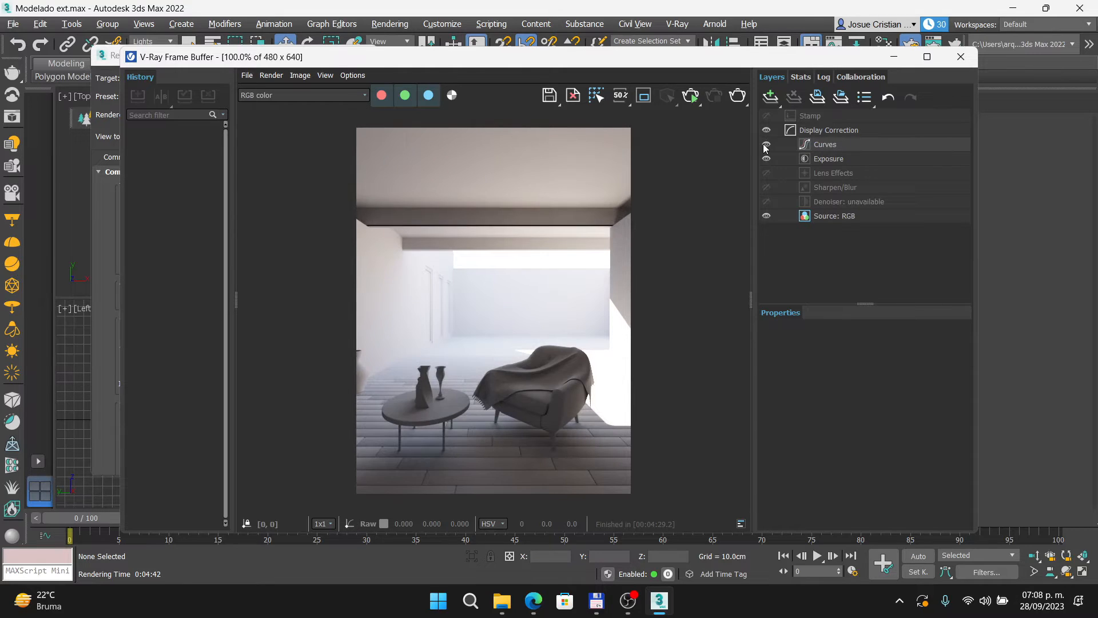
pyautogui.click(765, 144)
pyautogui.click(764, 145)
pyautogui.click(766, 145)
pyautogui.click(766, 159)
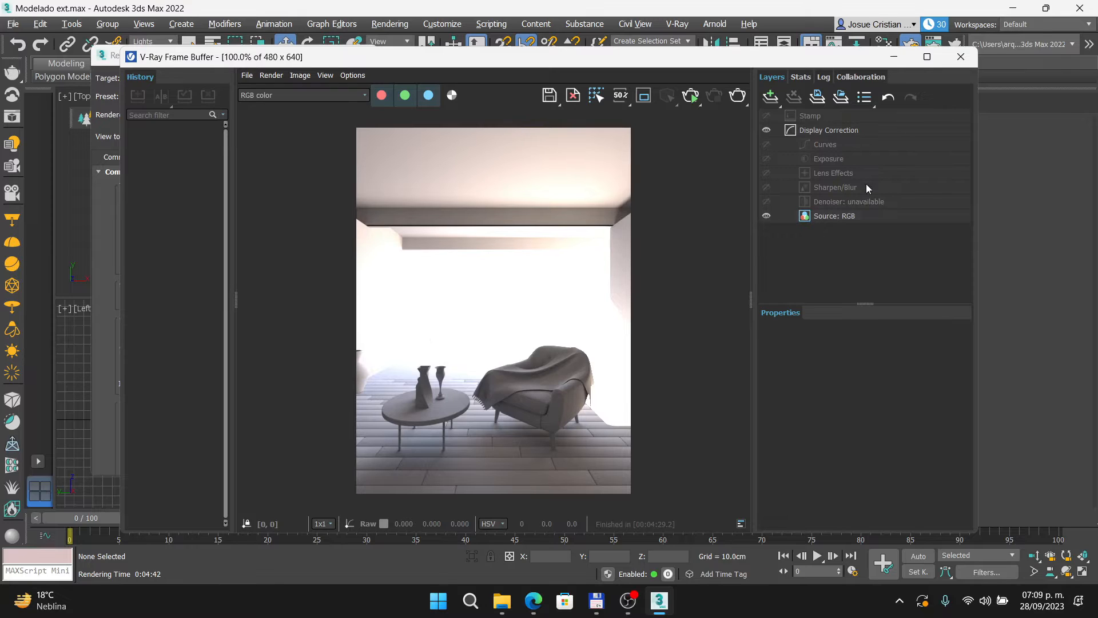
pyautogui.click(767, 159)
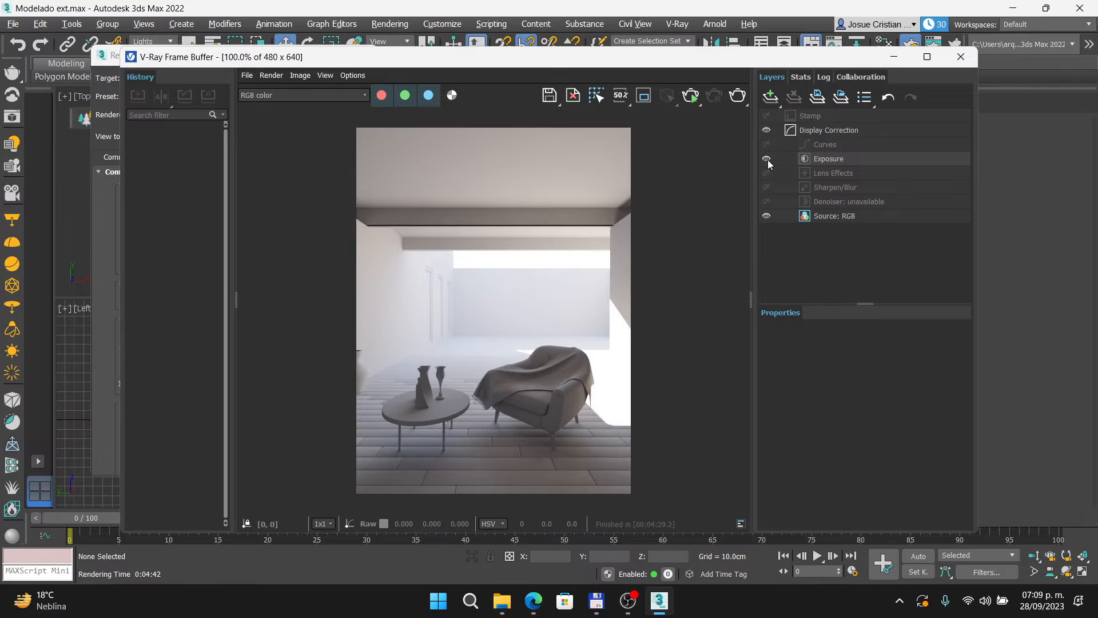
pyautogui.click(767, 145)
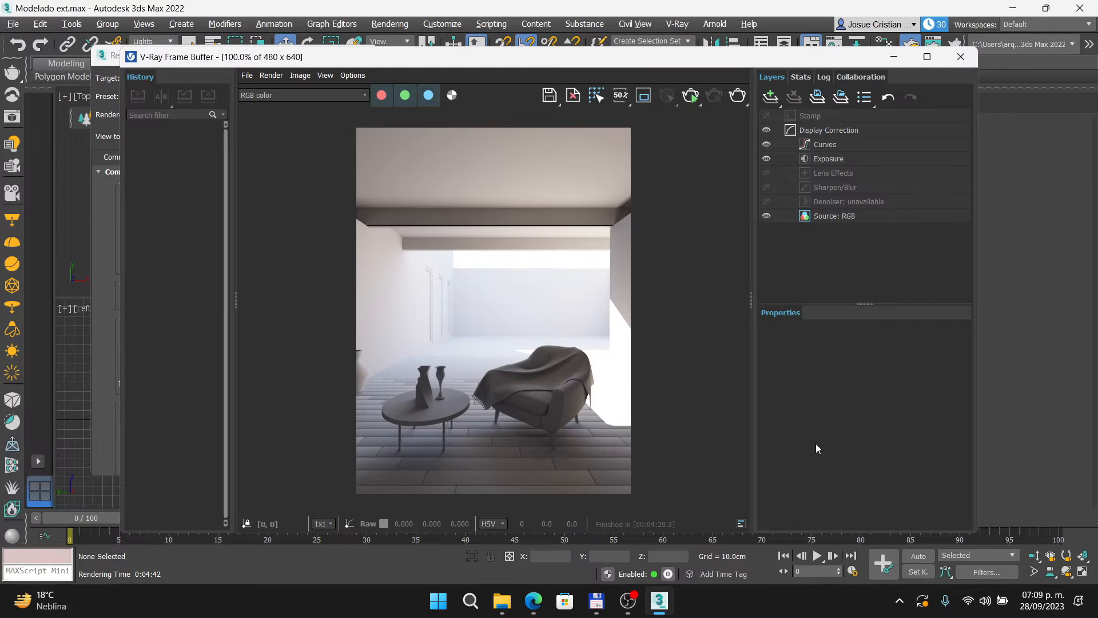
# Go to the presentation's Render Setup slide and examine how the View to Render lock is set for PhysCamera001.
pyautogui.hotkey('alt', 'Tab')
pyautogui.press('Right')
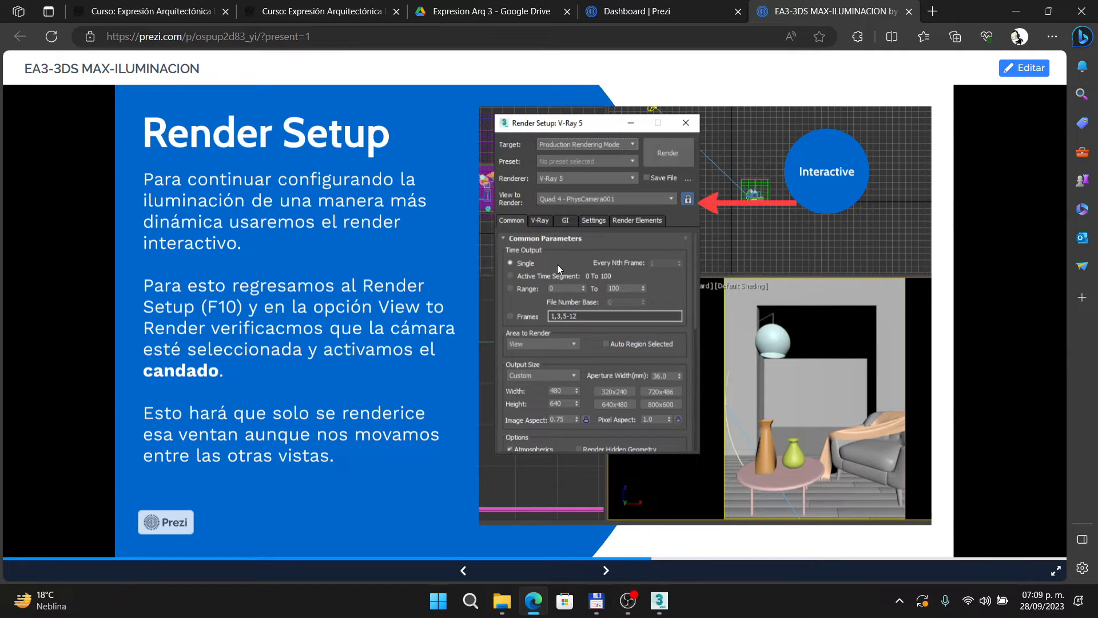
pyautogui.click(641, 200)
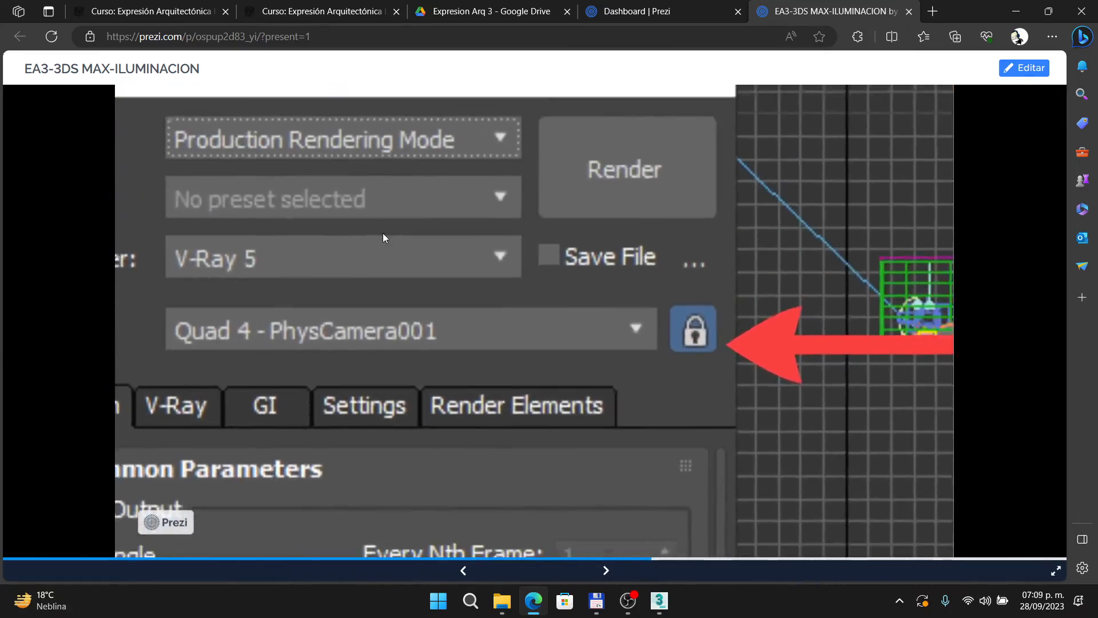
pyautogui.click(382, 232)
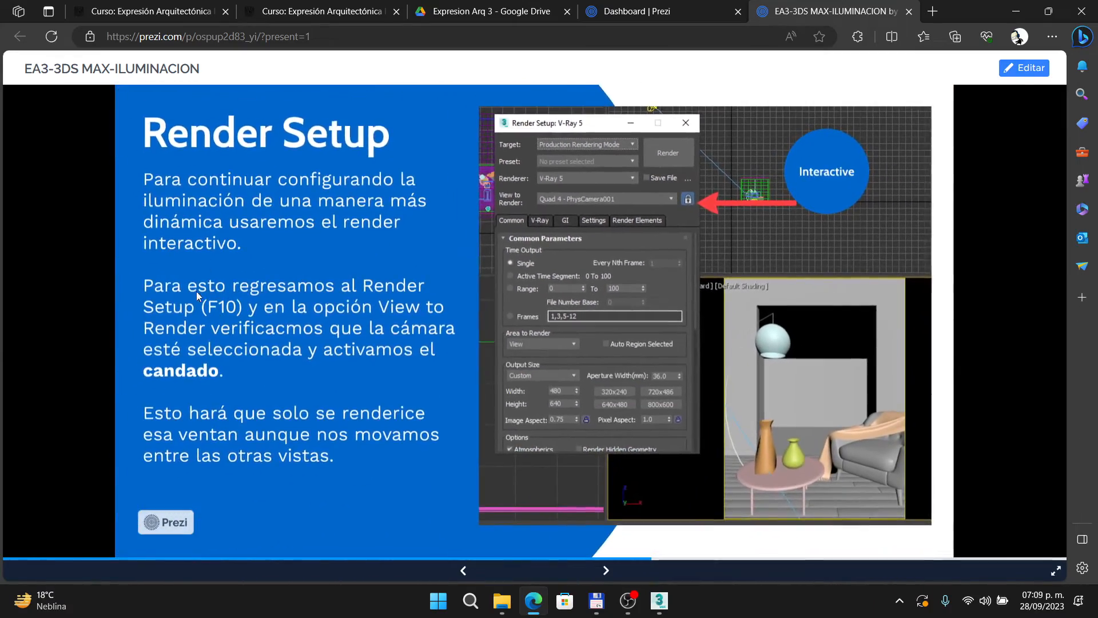
# In 3ds Max Render Setup, lock View to Render on Quad 4 - PhysCamera001 and reopen the V-Ray Frame Buffer.
pyautogui.click(597, 172)
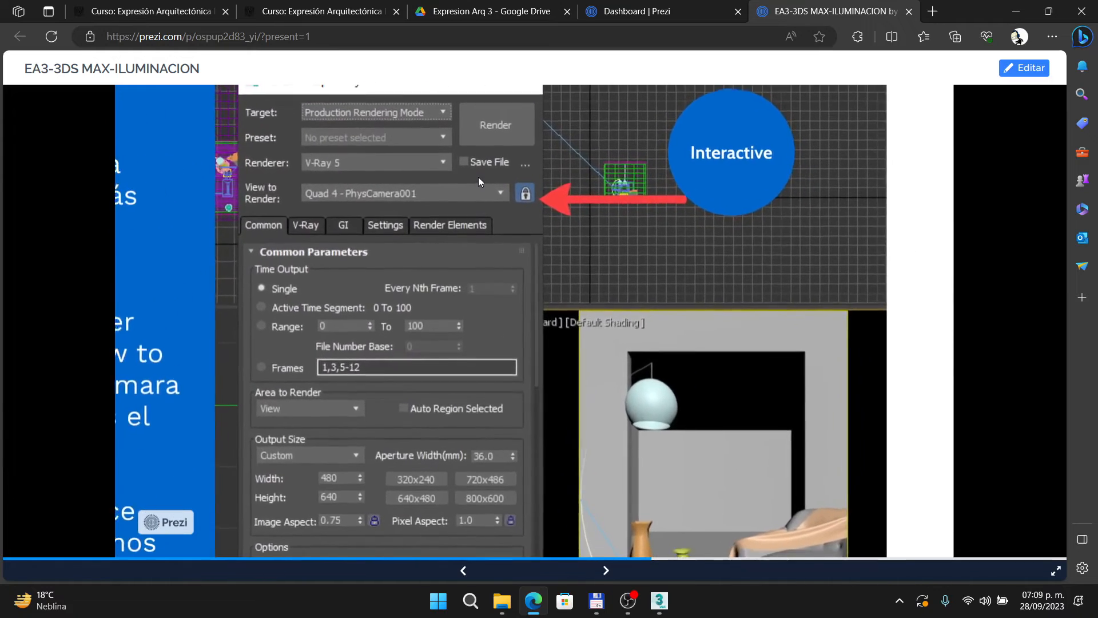
pyautogui.hotkey('alt', 'Tab')
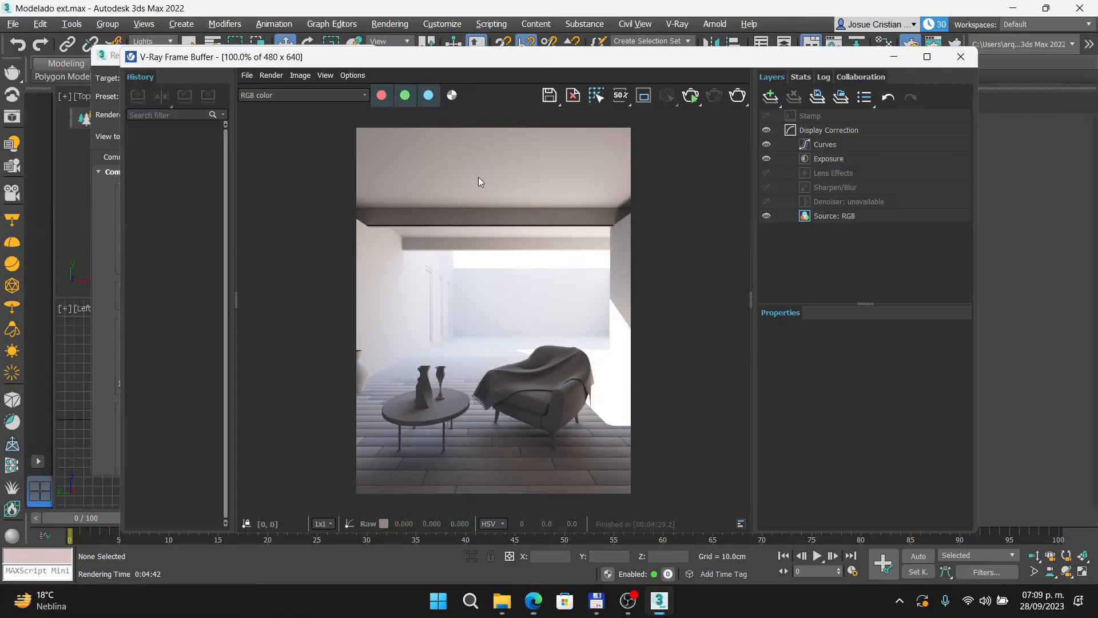
pyautogui.click(960, 57)
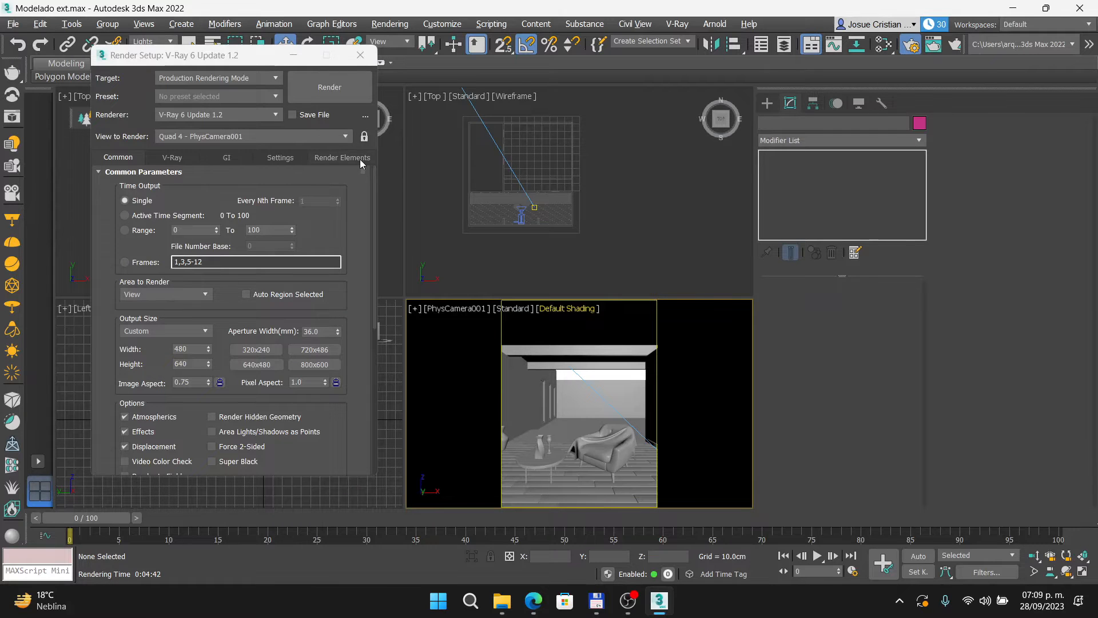
pyautogui.hotkey('alt', 'Tab')
pyautogui.scroll(3, 527, 194)
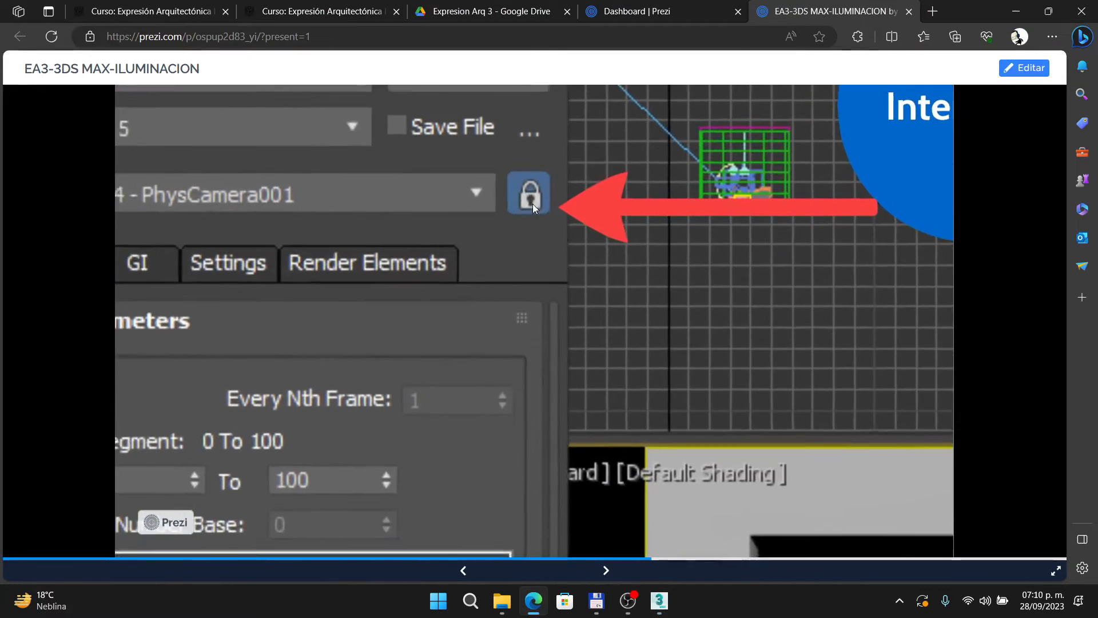
pyautogui.scroll(1, 513, 181)
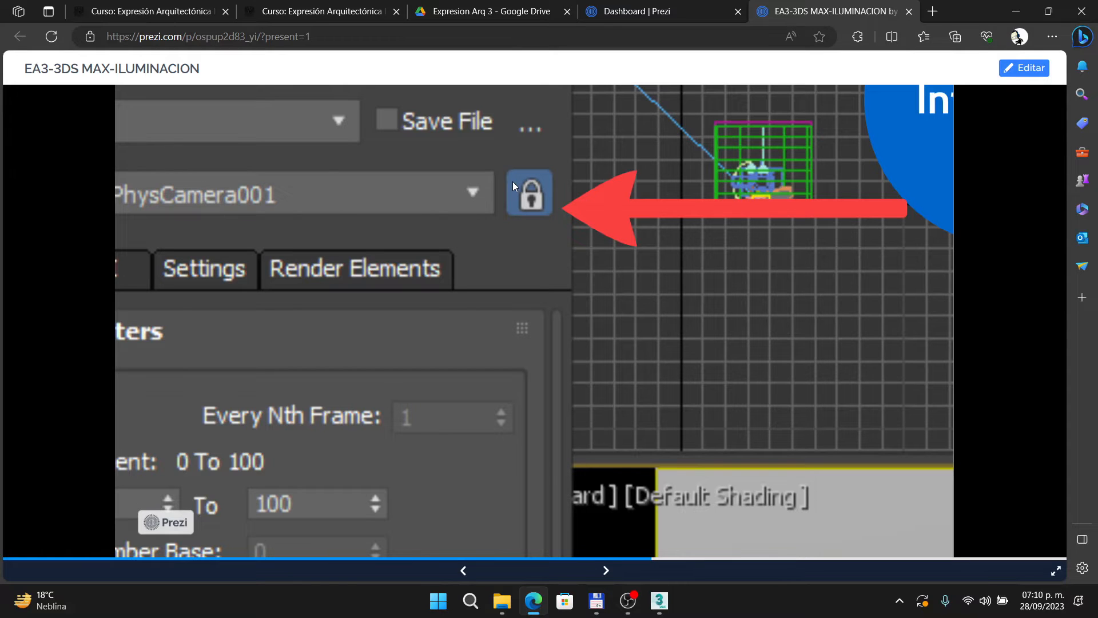
pyautogui.hotkey('alt', 'Tab')
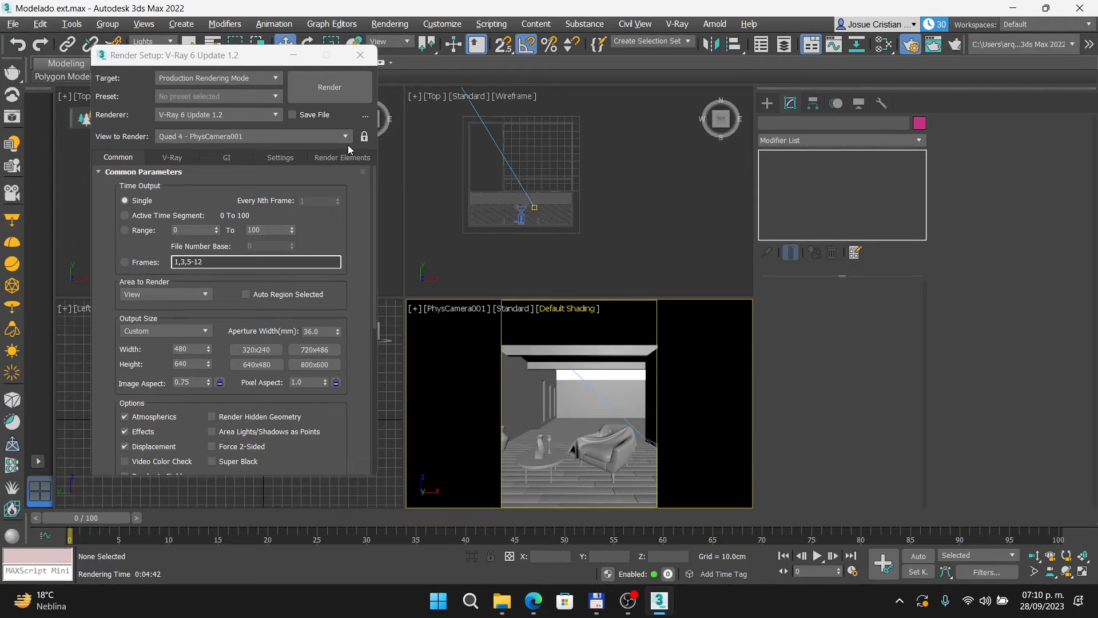
pyautogui.click(365, 138)
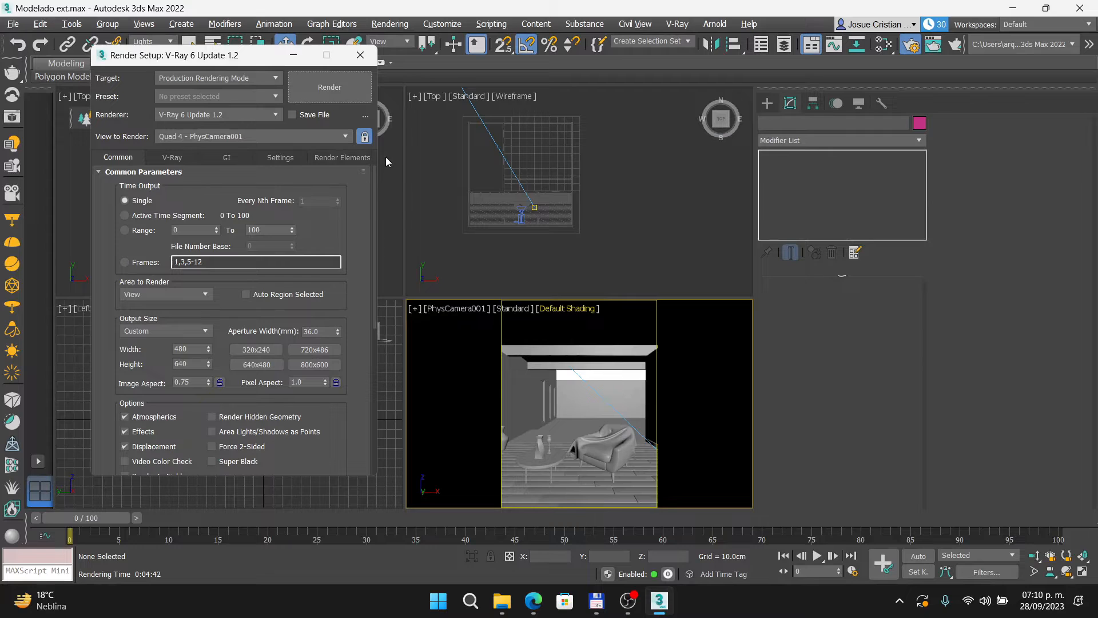
pyautogui.click(12, 119)
# Return to the presentation, read the Start Interactive Render slide, and examine the highlighted interactive rendering control up close.
pyautogui.hotkey('alt', 'Tab')
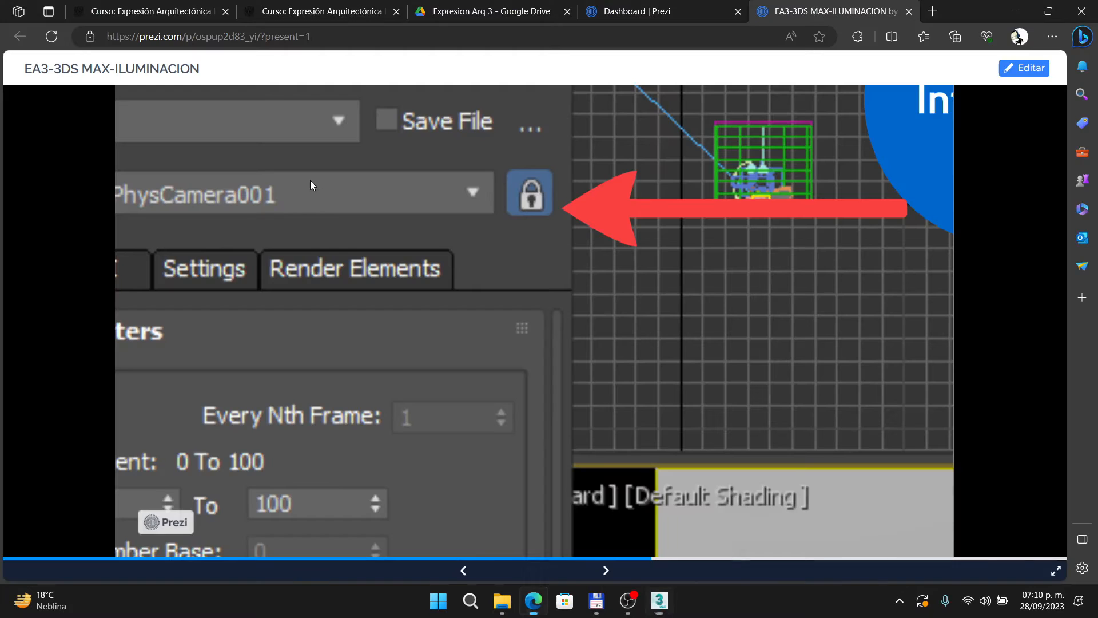
pyautogui.click(311, 181)
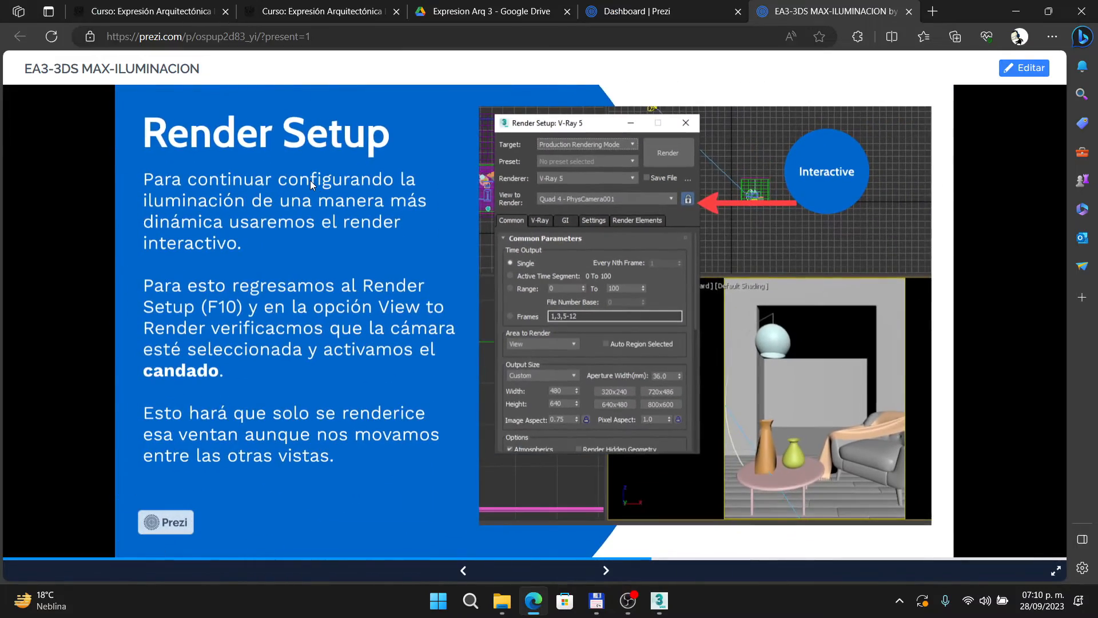
pyautogui.click(310, 182)
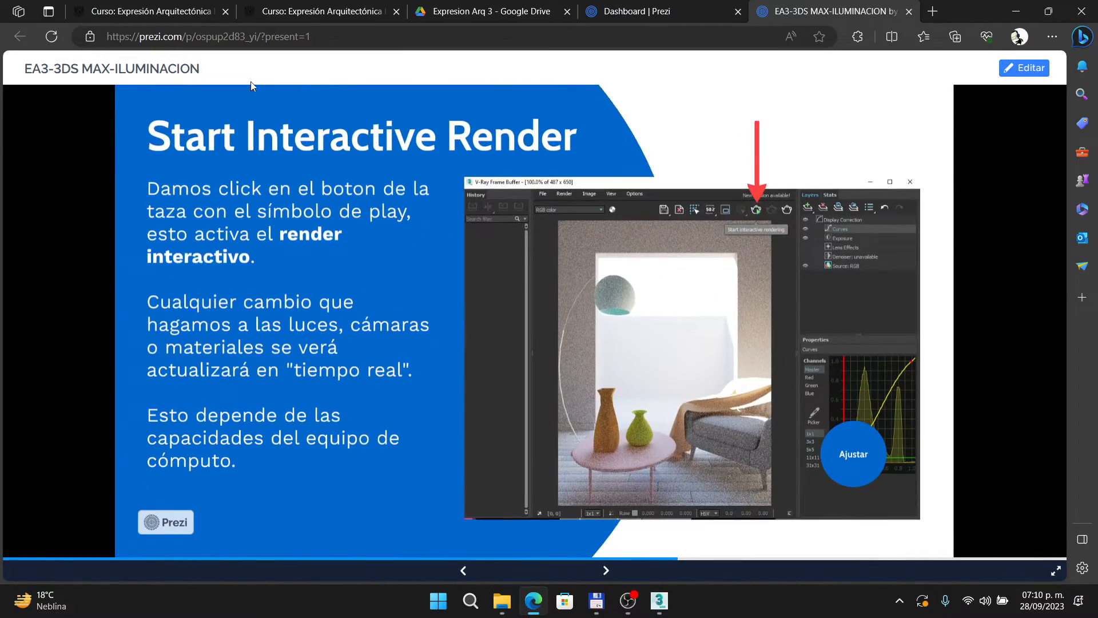
pyautogui.click(766, 214)
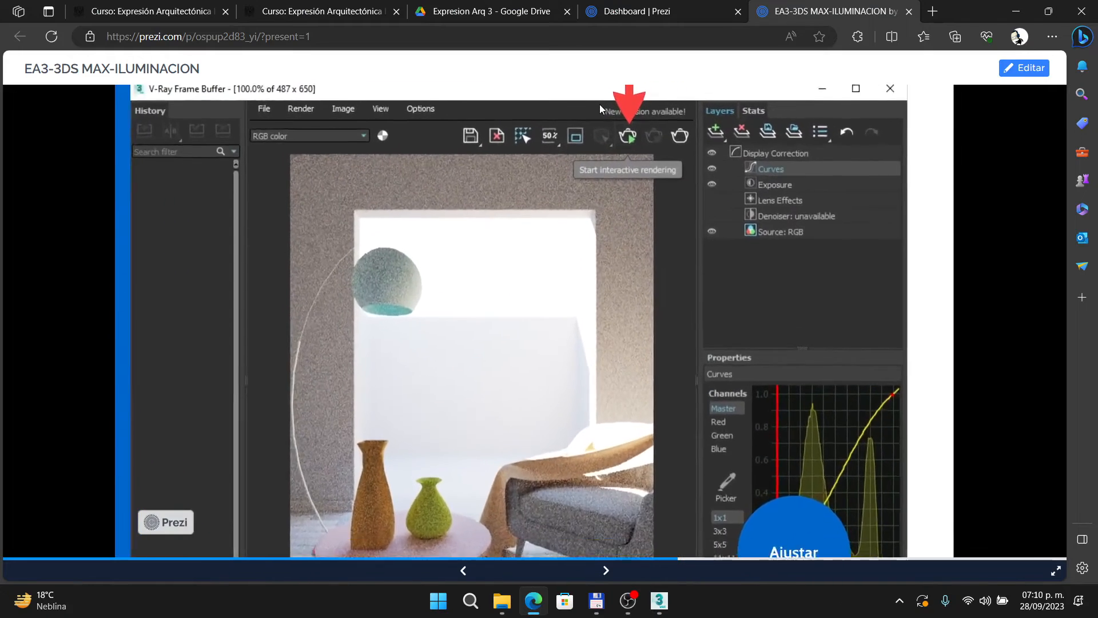
pyautogui.click(599, 104)
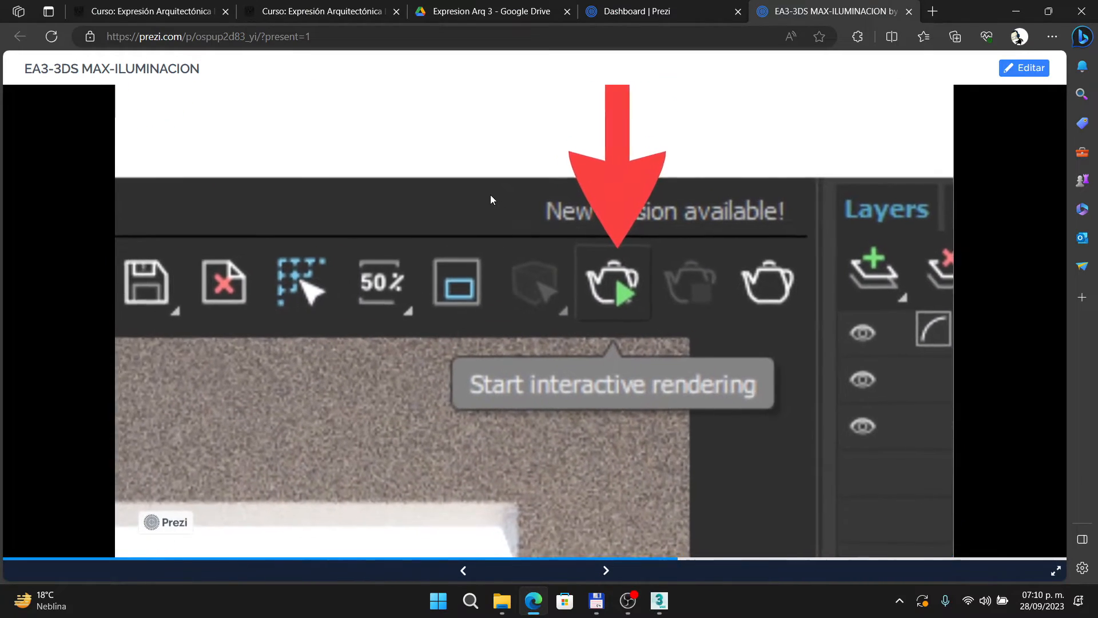
pyautogui.moveTo(490, 196); pyautogui.dragTo(418, 191)
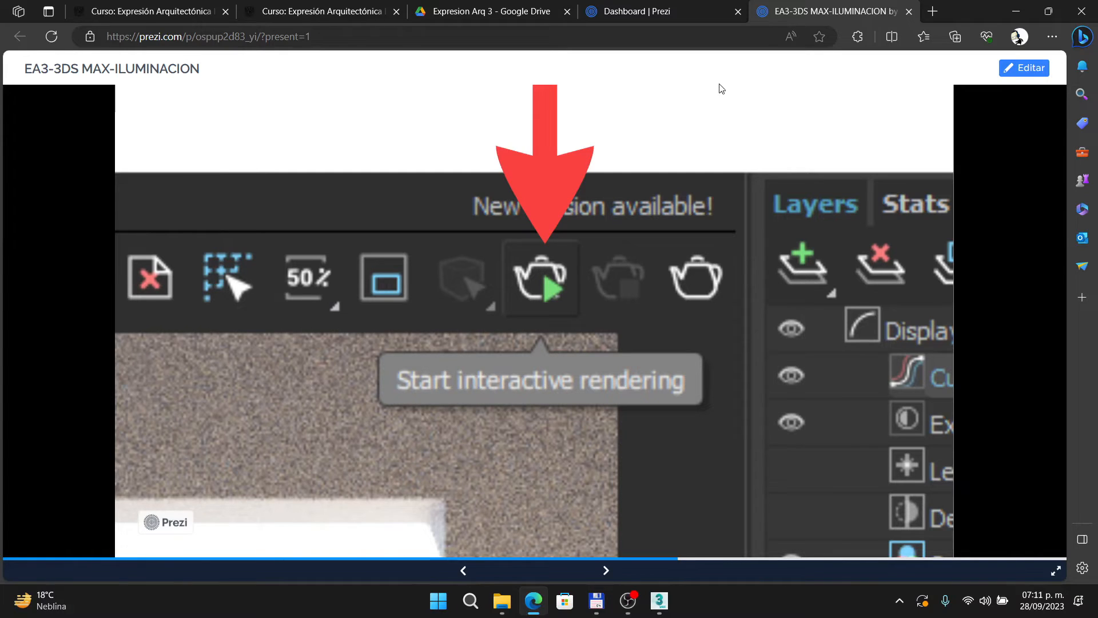
# In 3ds Max, start interactive rendering in the V-Ray Frame Buffer and shift its window away from Render Setup.
pyautogui.hotkey('alt', 'Tab')
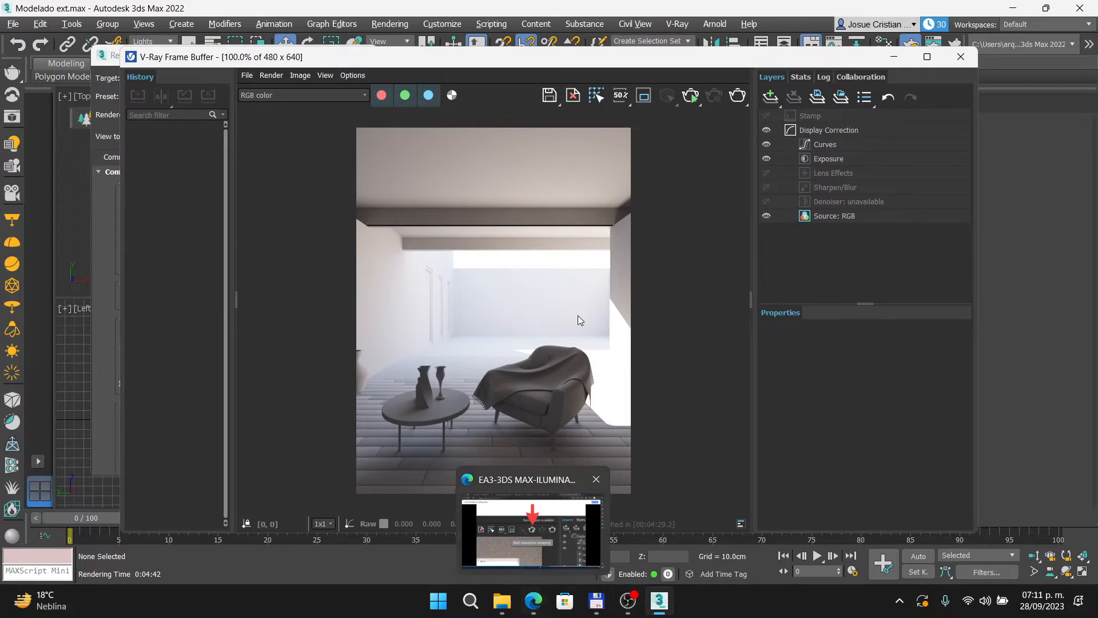
pyautogui.click(691, 95)
pyautogui.moveTo(639, 51); pyautogui.dragTo(750, 70)
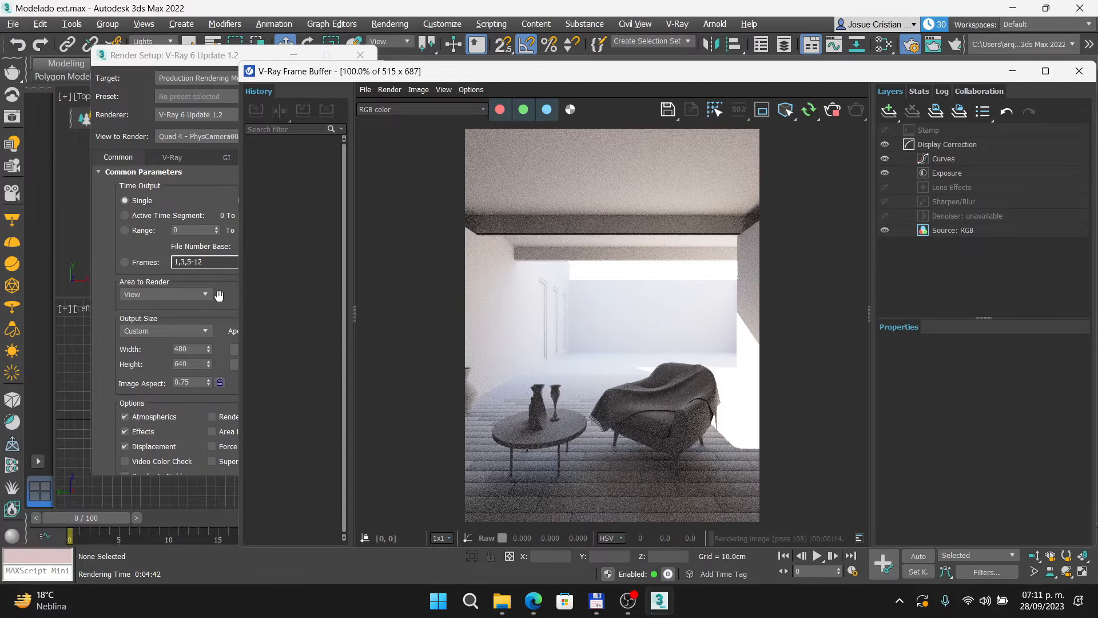
# Switch to the presentation, read the Ajustar sol y cámara slide, play its demonstration video, and advance past it.
pyautogui.hotkey('alt', 'Tab')
pyautogui.press('Right')
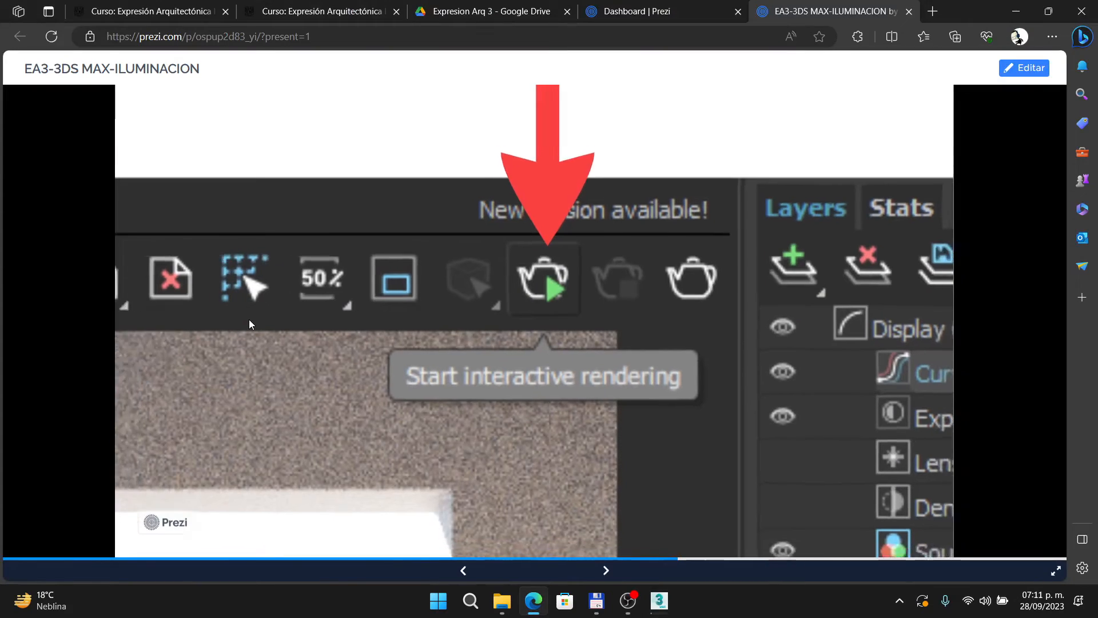
pyautogui.press('Right')
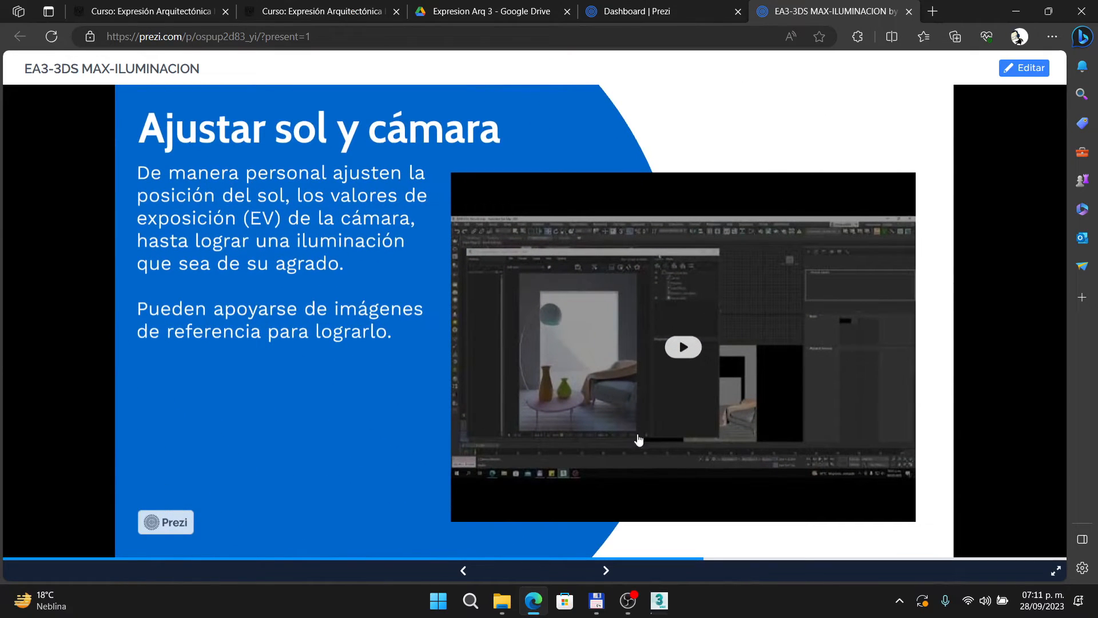
pyautogui.click(687, 355)
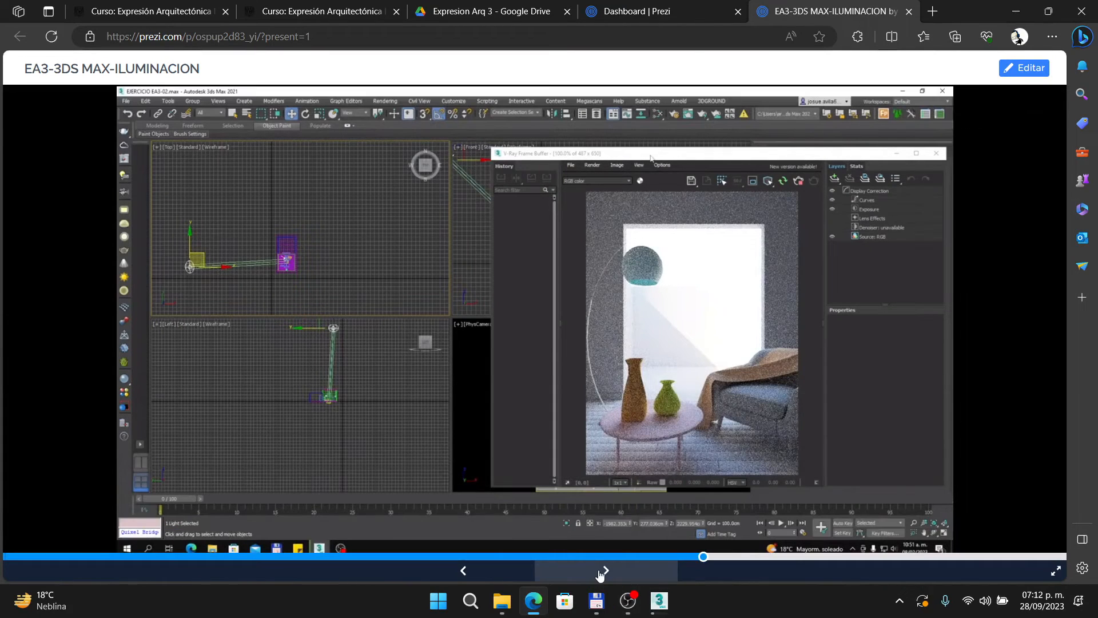
pyautogui.click(604, 571)
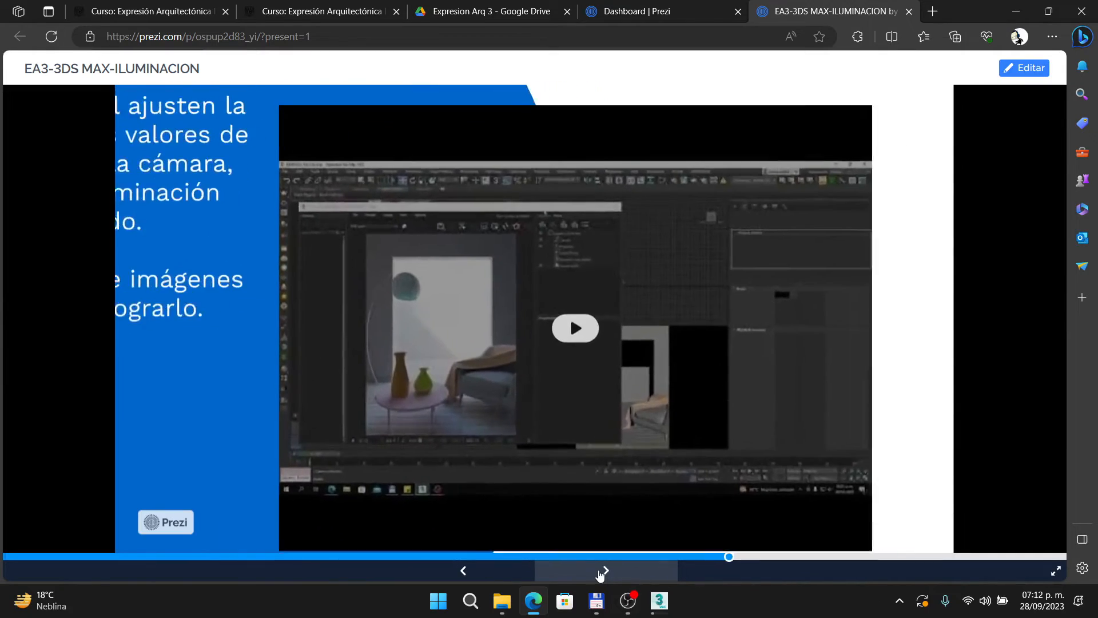
pyautogui.click(603, 571)
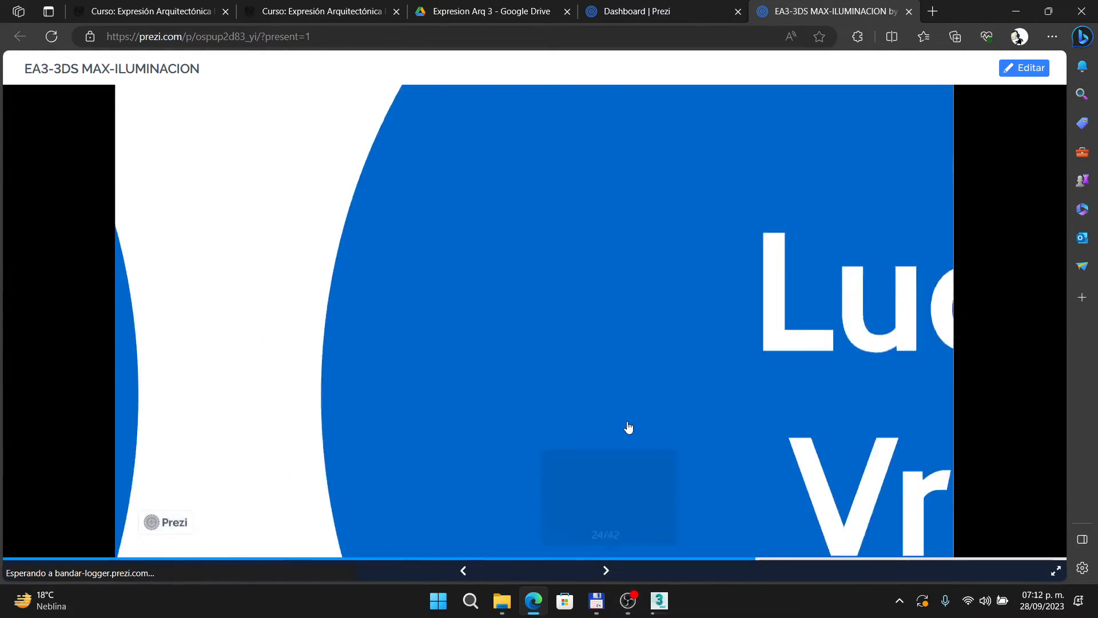
# In 3ds Max, minimize Render Setup and move the V-Ray Frame Buffer aside to uncover the Top and Left viewports.
pyautogui.hotkey('alt', 'Tab')
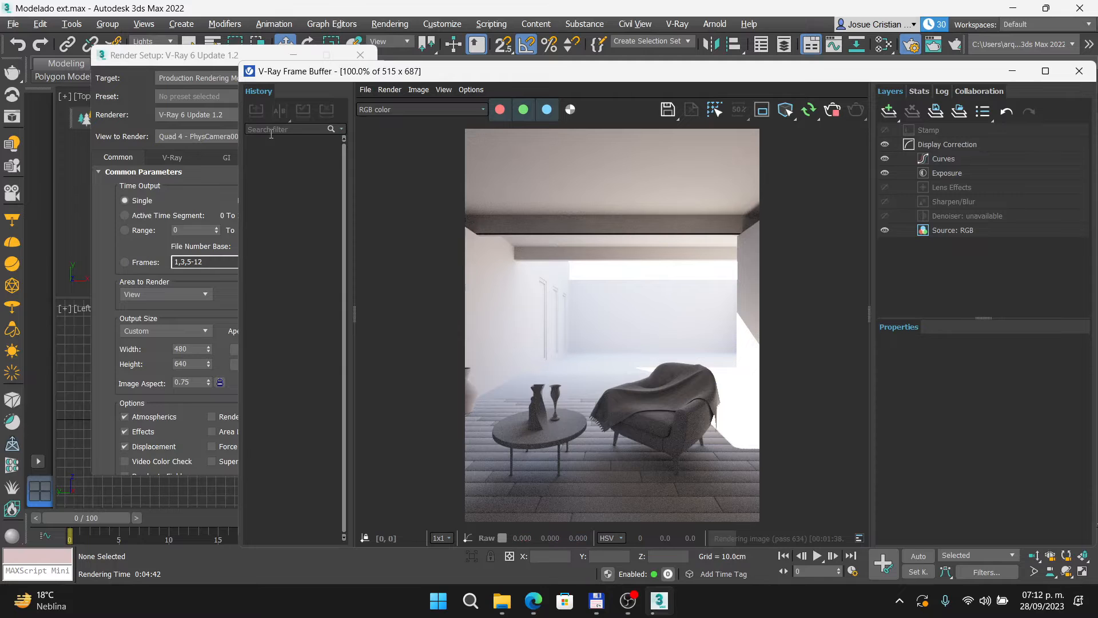
pyautogui.click(294, 55)
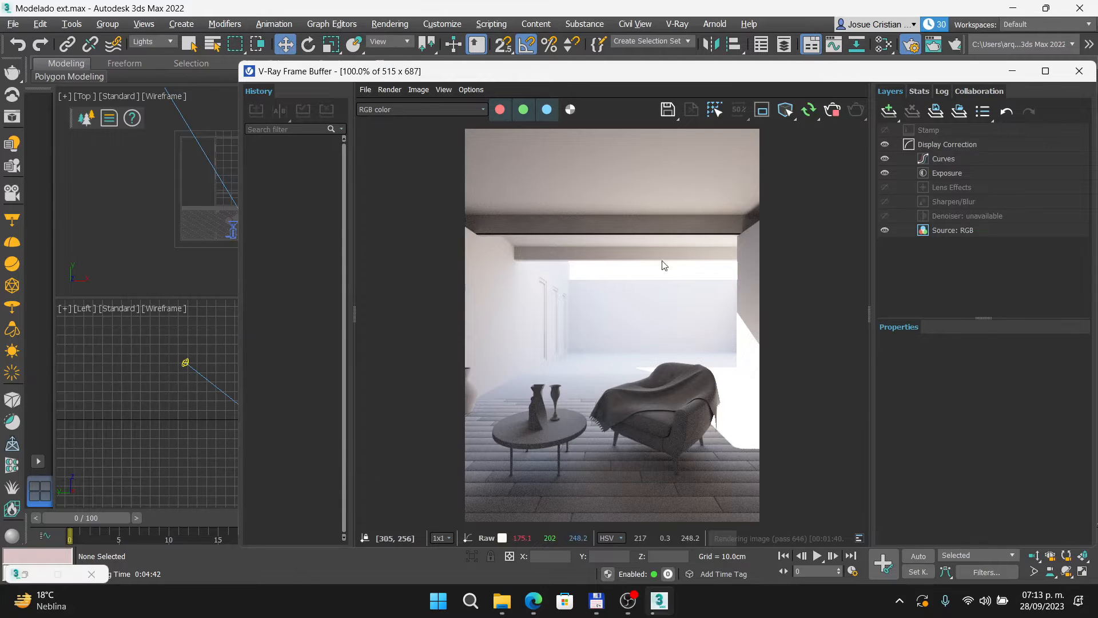
pyautogui.moveTo(735, 76); pyautogui.dragTo(923, 79)
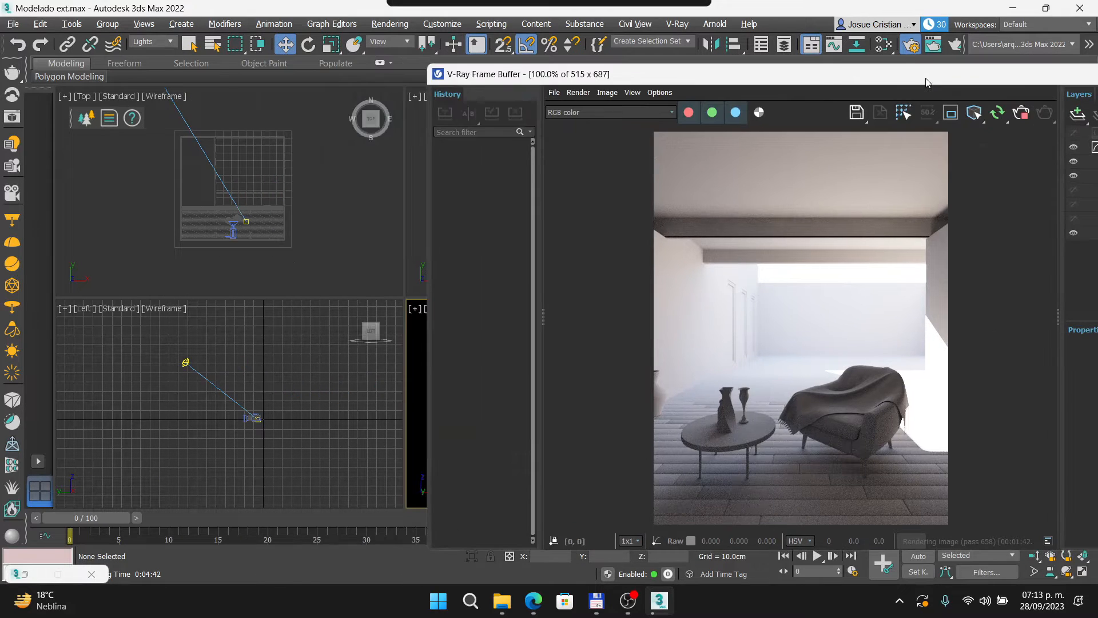
# Select the sun in the Top view and try it on different sides of the building, ending at about X 6152 cm, Y 4679 cm.
pyautogui.scroll(-4, 129, 215)
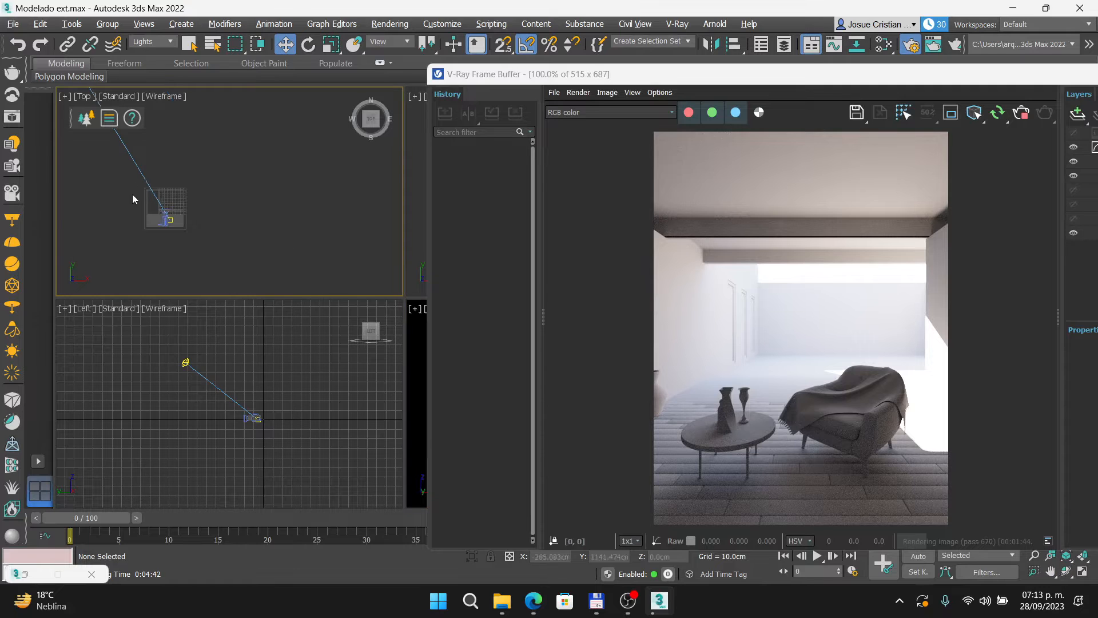
pyautogui.moveTo(132, 194); pyautogui.dragTo(222, 264, button='middle')
pyautogui.scroll(-4, 209, 207)
pyautogui.click(181, 164)
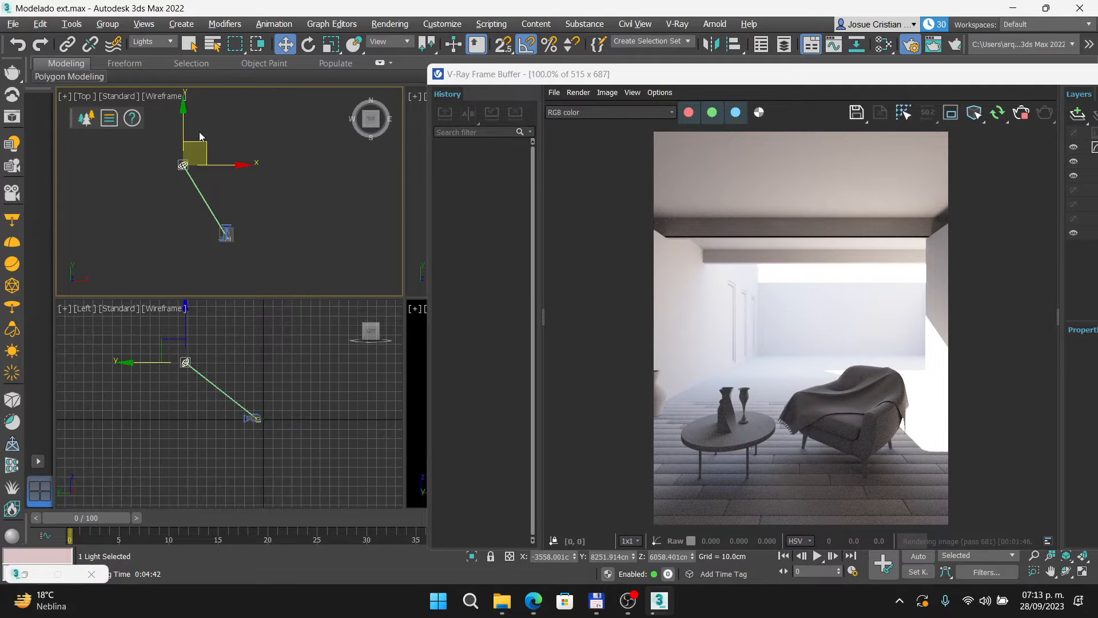
pyautogui.moveTo(197, 141); pyautogui.dragTo(309, 176)
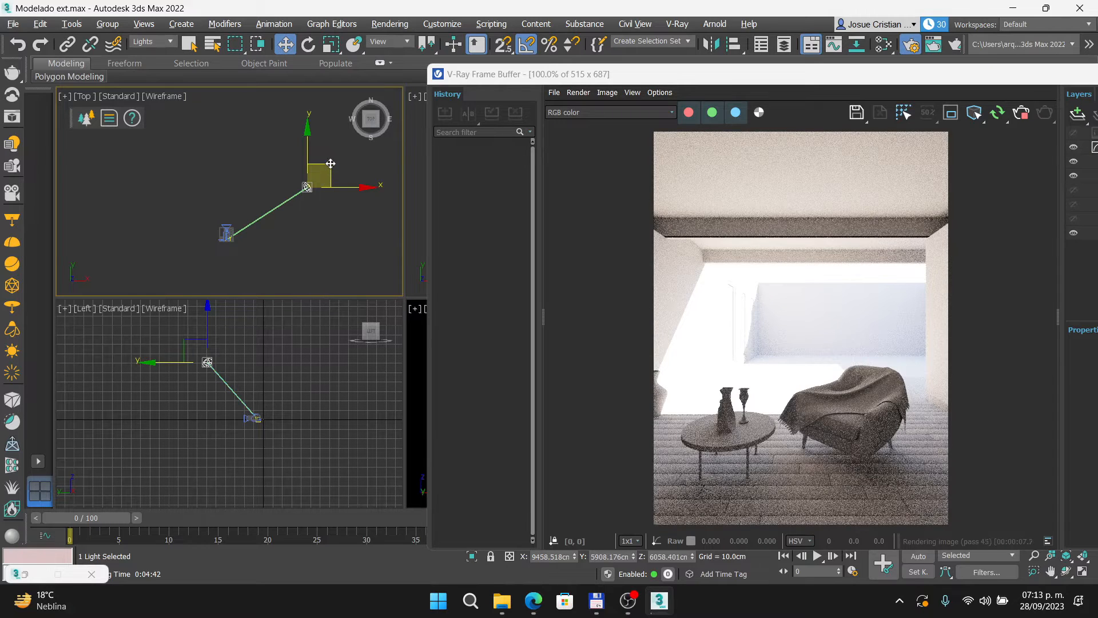
pyautogui.moveTo(317, 183); pyautogui.dragTo(247, 308)
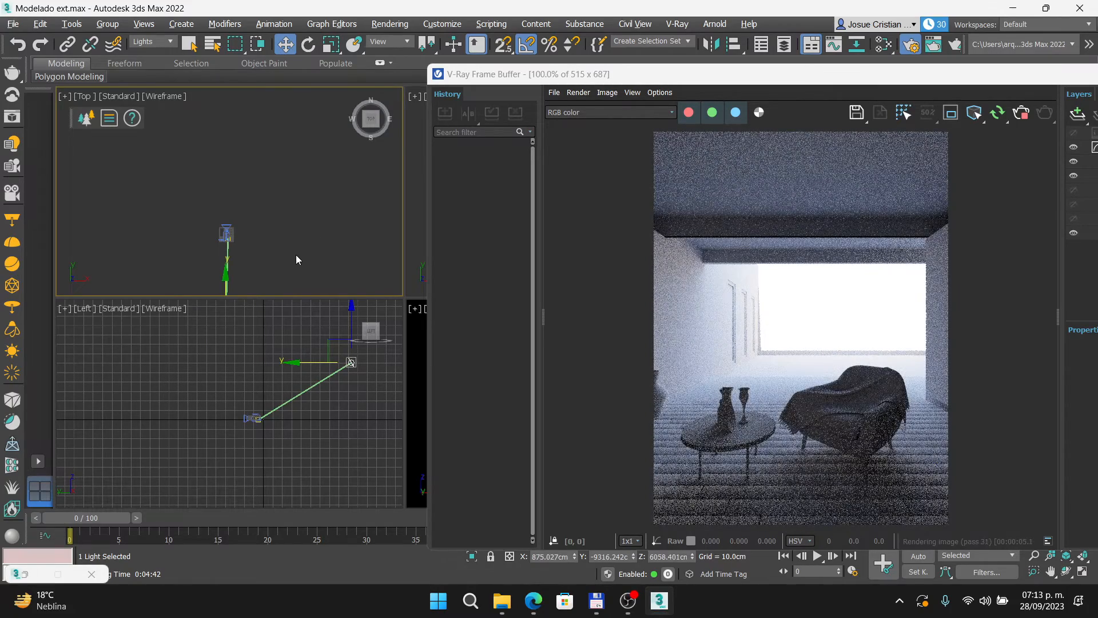
pyautogui.moveTo(302, 241); pyautogui.dragTo(300, 204, button='middle')
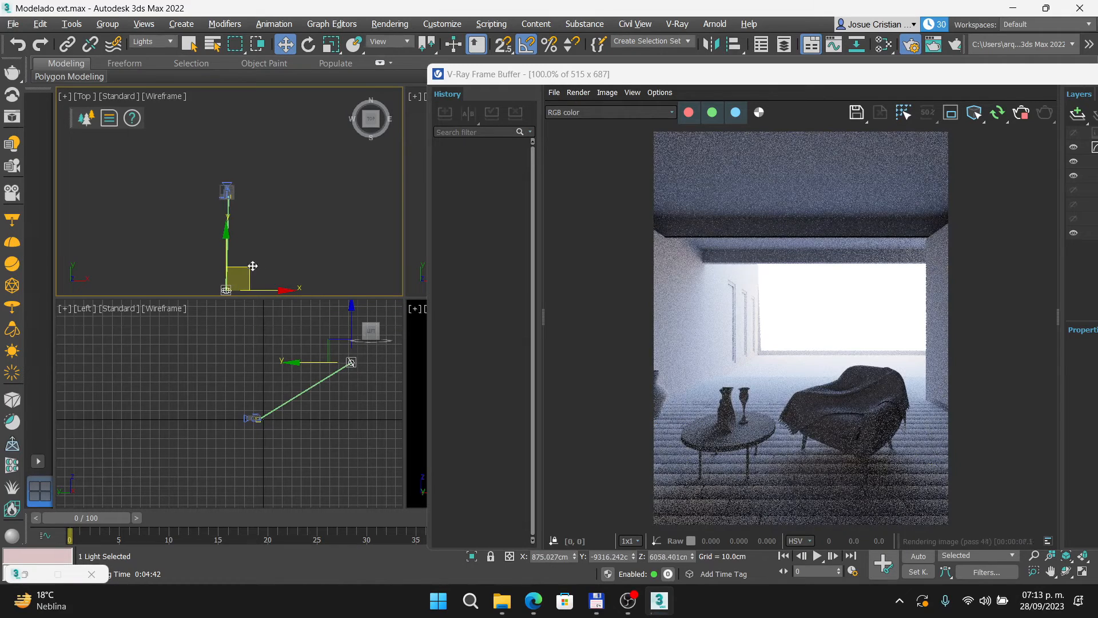
pyautogui.moveTo(250, 275); pyautogui.dragTo(300, 141)
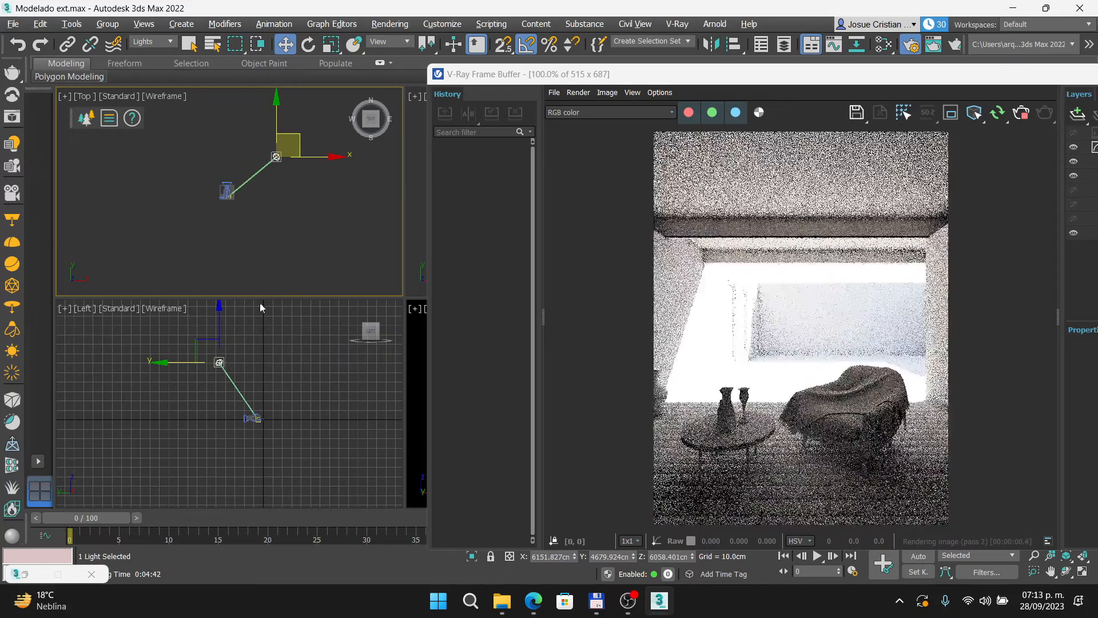
# In the Left view, move the sun lower and farther from the building, to about Y 19305 cm, Z 2049 cm.
pyautogui.scroll(-8, 257, 401)
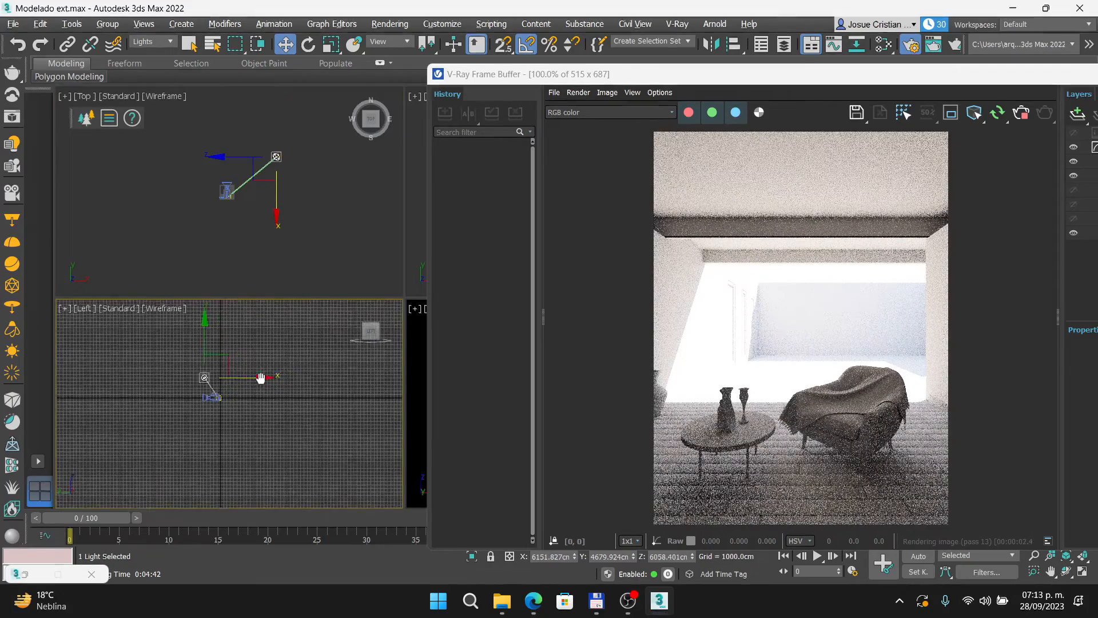
pyautogui.scroll(5, 163, 384)
pyautogui.moveTo(163, 383); pyautogui.dragTo(203, 367, button='middle')
pyautogui.scroll(-4, 188, 386)
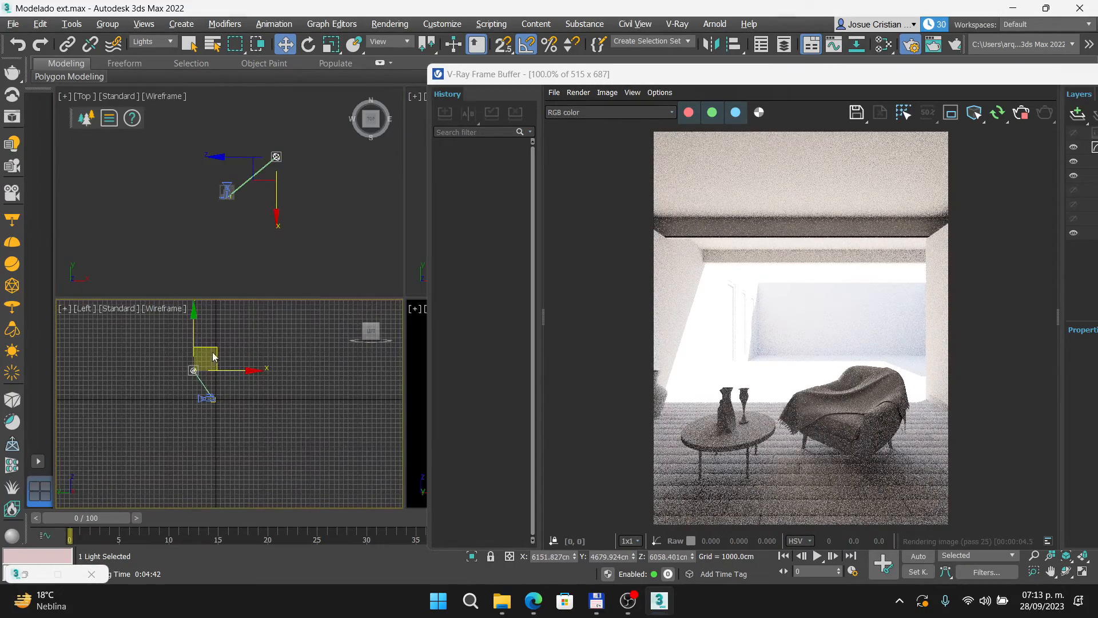
pyautogui.moveTo(215, 348); pyautogui.dragTo(146, 366)
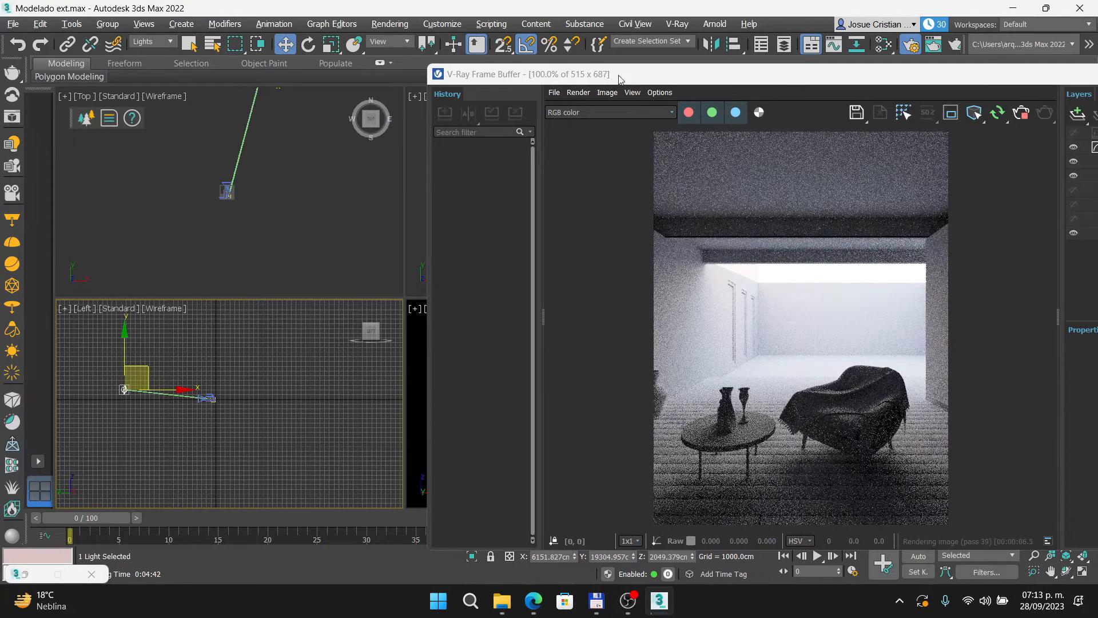
# Move the frame buffer window, switch the Left viewport to Front, and move the sun across to the opposite, negative-X side of the building.
pyautogui.moveTo(618, 74); pyautogui.dragTo(543, 94)
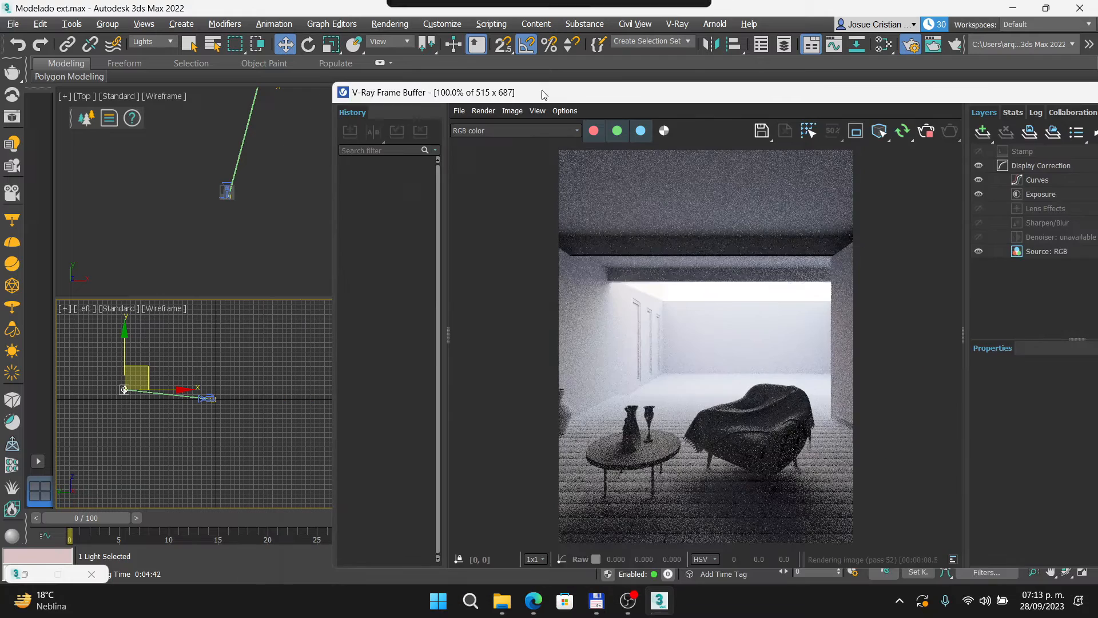
pyautogui.click(84, 308)
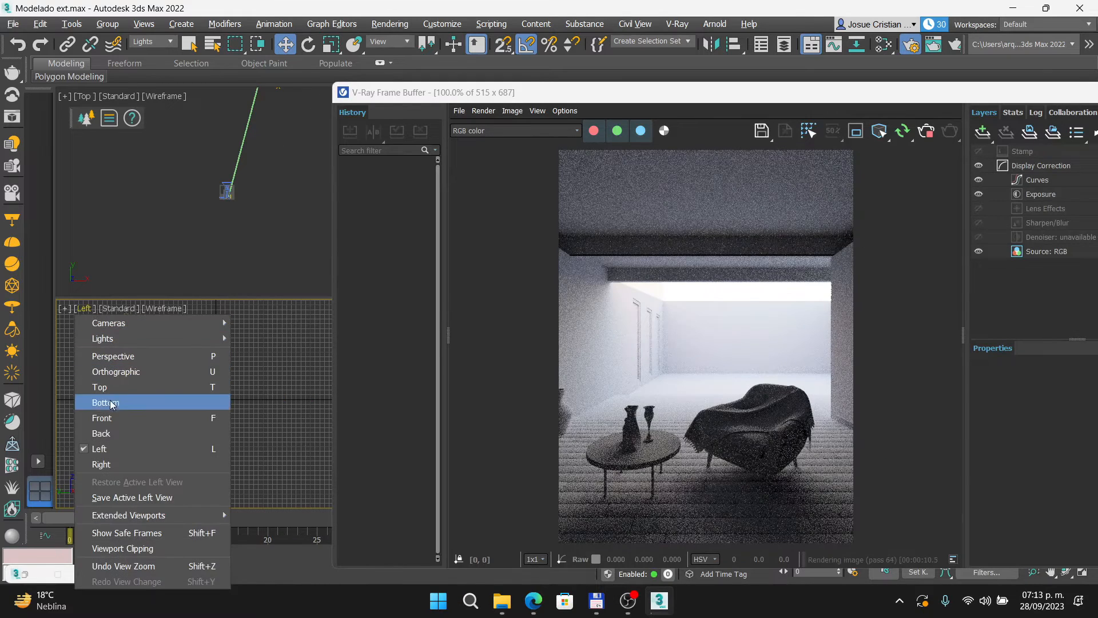
pyautogui.click(108, 418)
pyautogui.scroll(2, 216, 377)
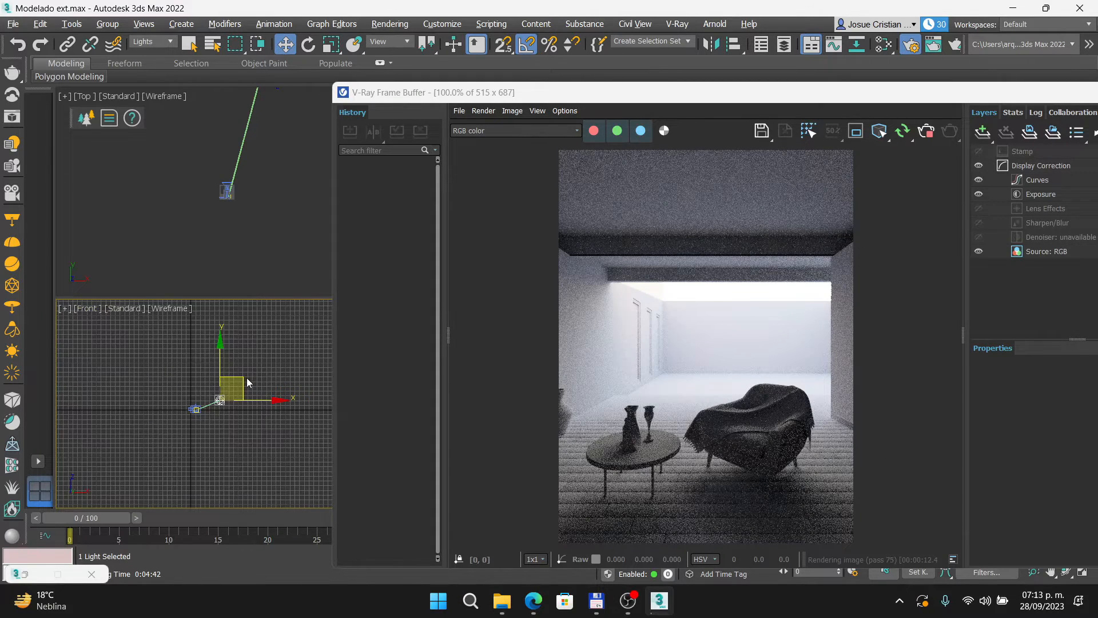
pyautogui.moveTo(233, 372); pyautogui.dragTo(133, 375)
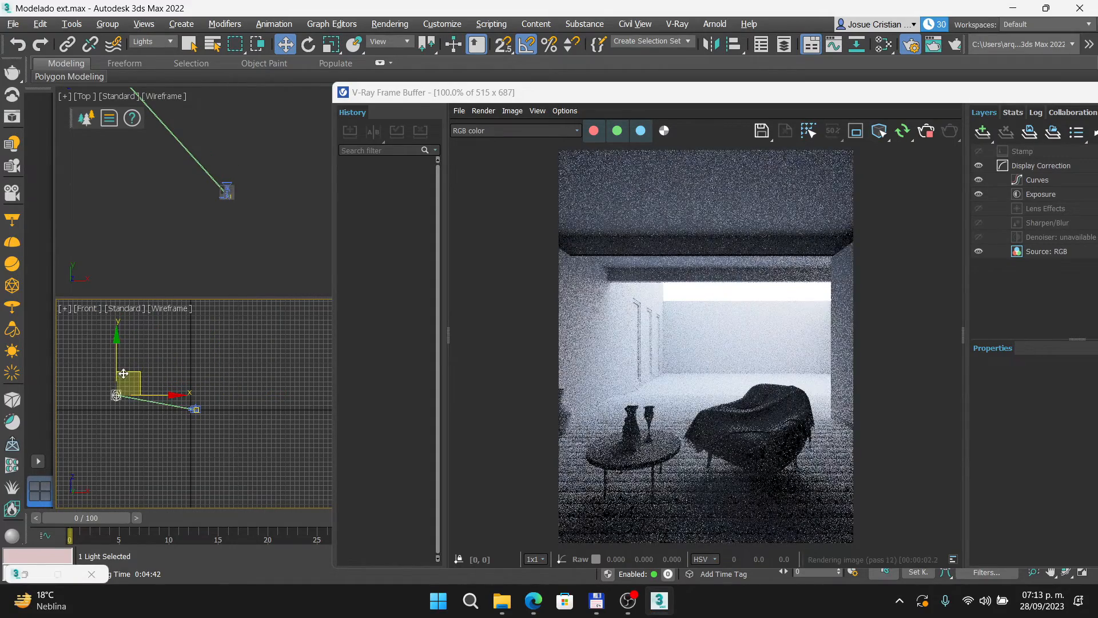
# Move the VRaySun in the Front view to high above its target, almost vertically overhead.
pyautogui.moveTo(127, 368); pyautogui.dragTo(200, 303)
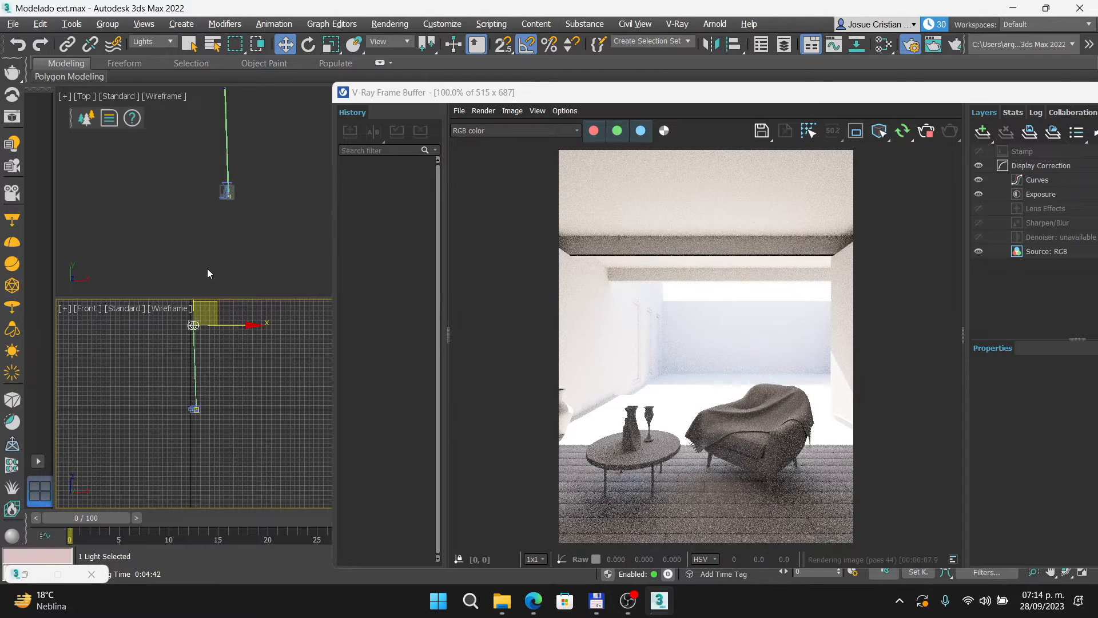
pyautogui.scroll(-5, 201, 234)
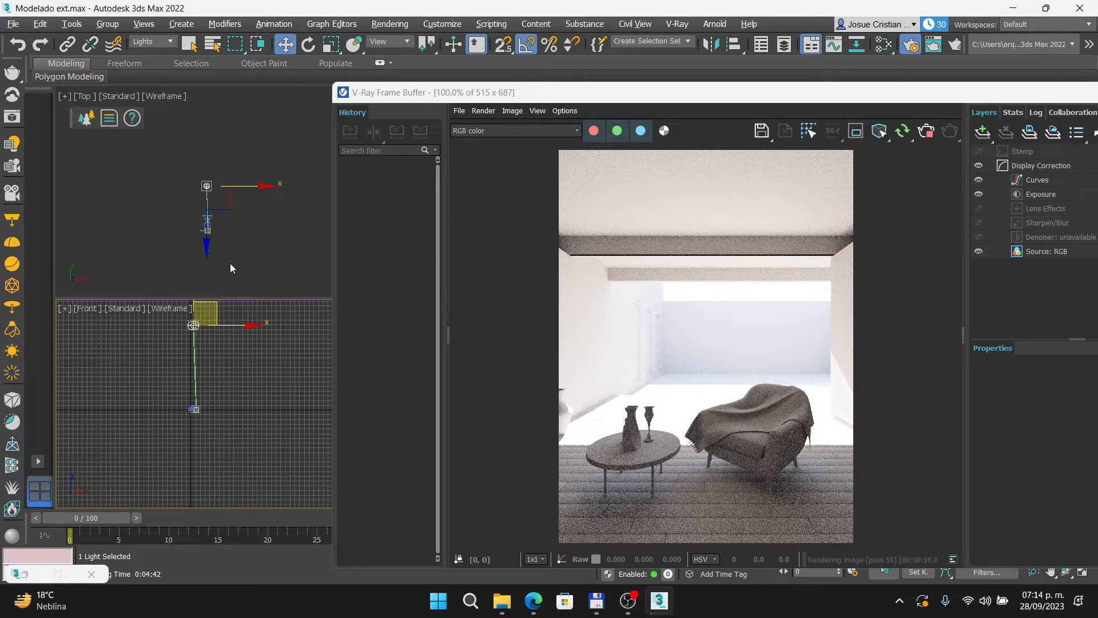
pyautogui.scroll(4, 200, 246)
pyautogui.scroll(5, 228, 193)
pyautogui.scroll(-3, 163, 201)
pyautogui.scroll(2, 173, 224)
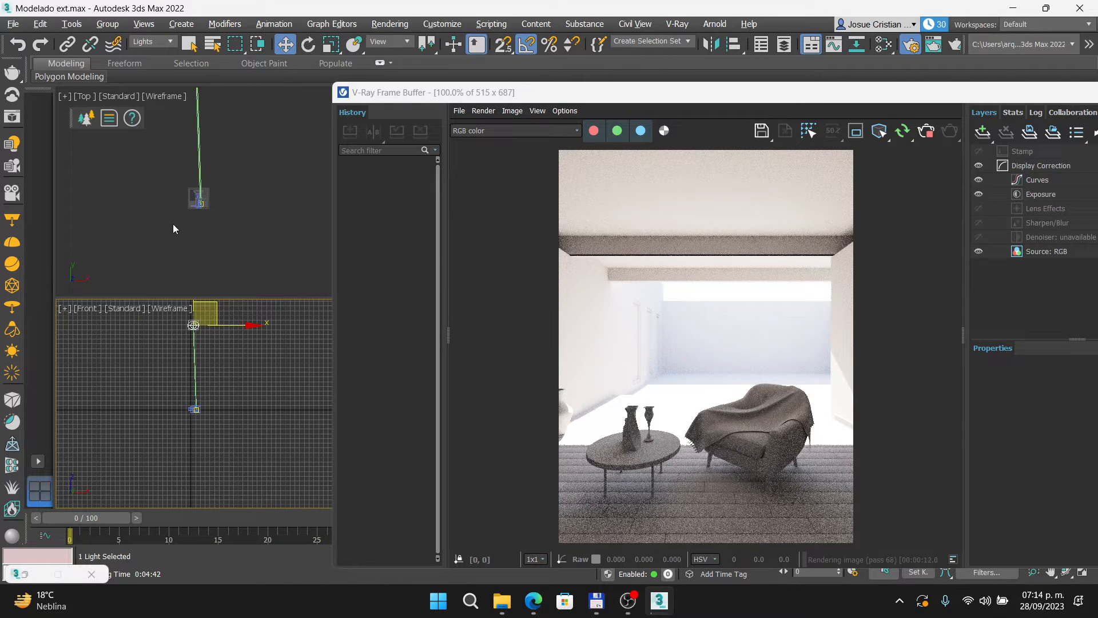
# Move the VRaySun to the +X side of its target at moderate height in the Front view, and shift it toward -Y in the Top view.
pyautogui.moveTo(259, 323); pyautogui.dragTo(318, 376)
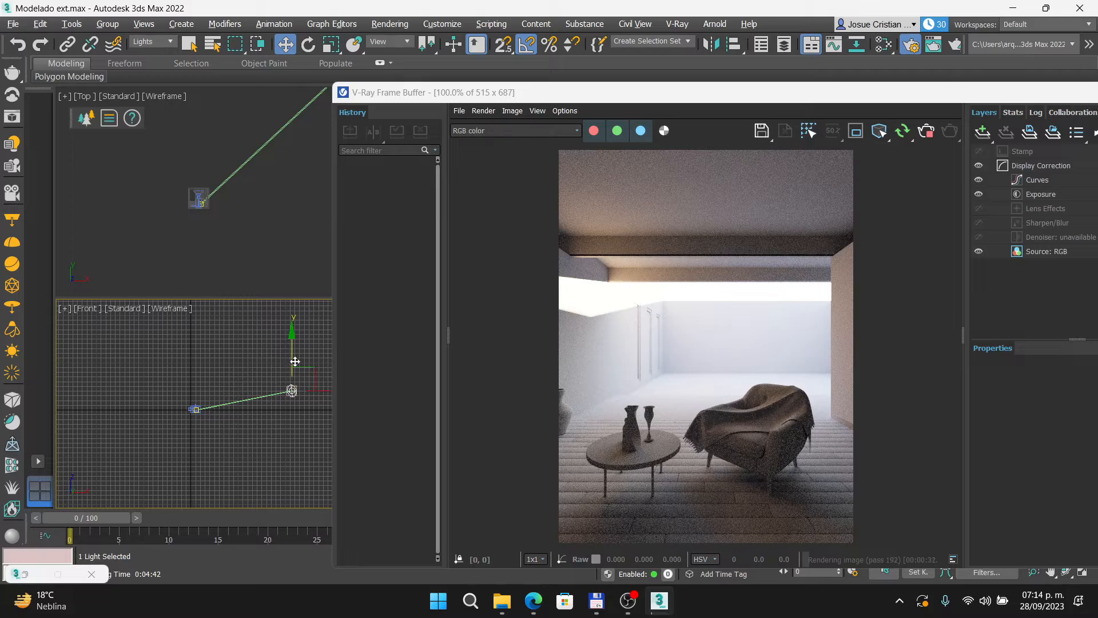
pyautogui.moveTo(293, 354); pyautogui.dragTo(295, 326)
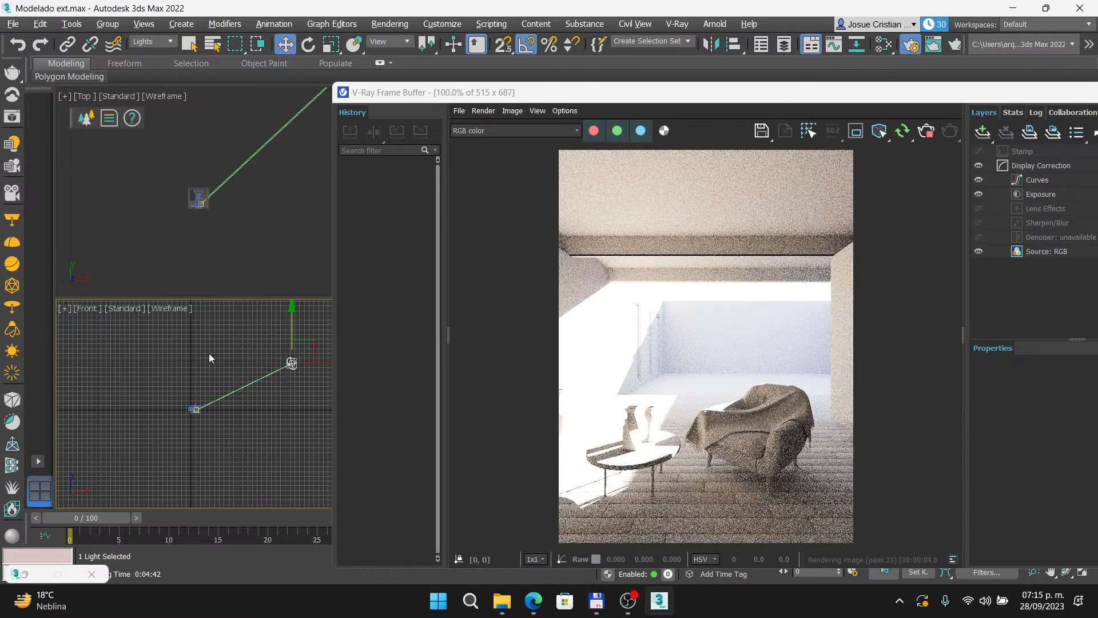
pyautogui.scroll(-5, 187, 258)
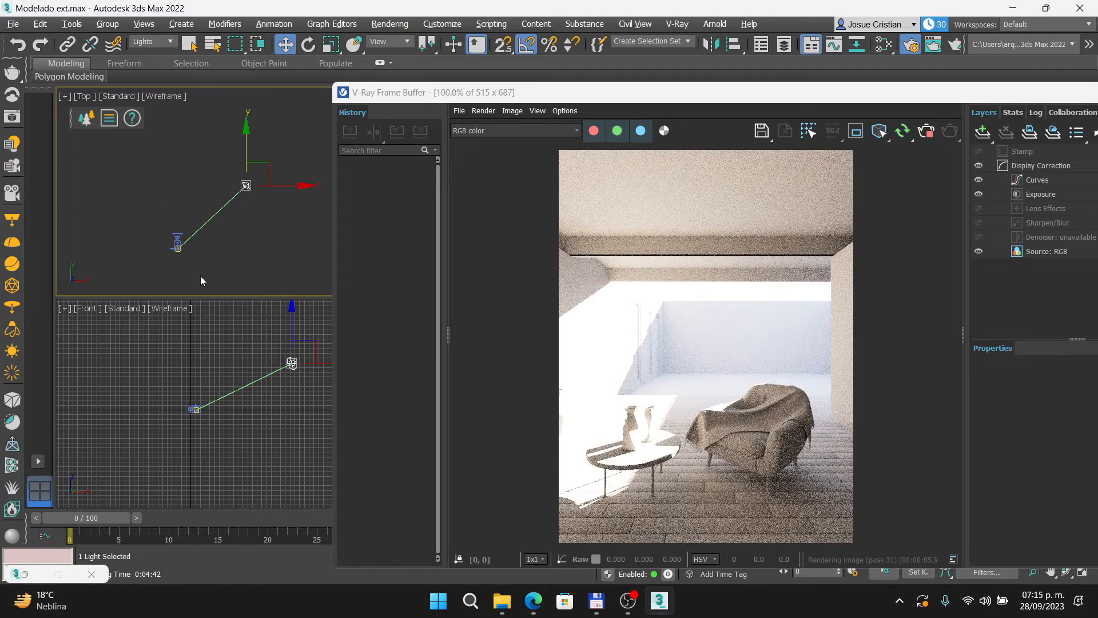
pyautogui.scroll(2, 210, 244)
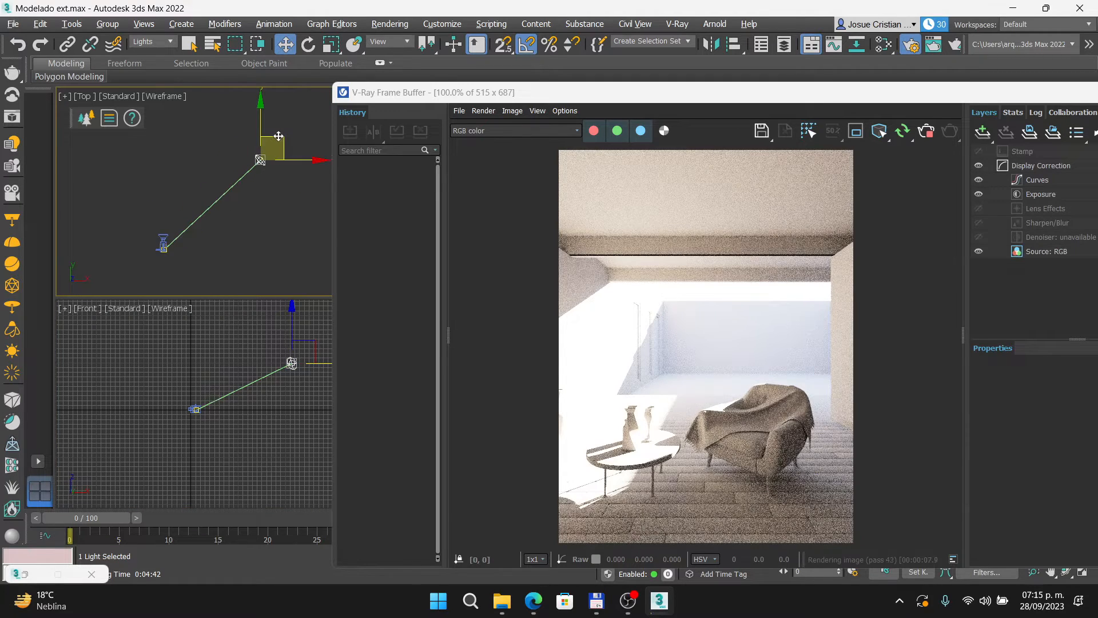
pyautogui.moveTo(276, 139); pyautogui.dragTo(307, 201)
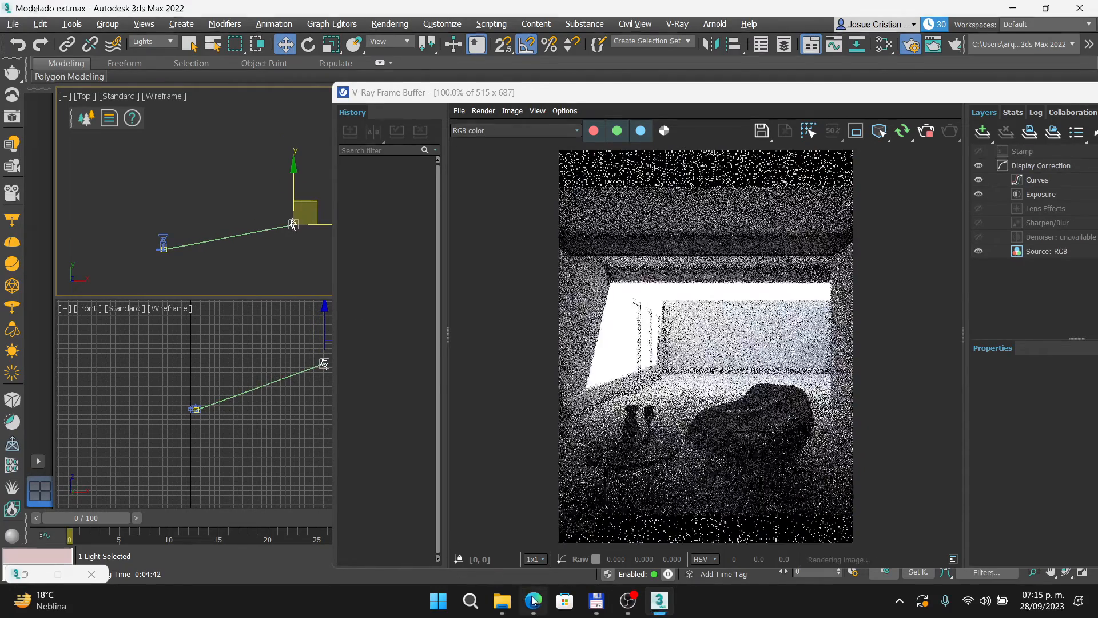
# Check the Start Interactive Render slide of the Prezi lighting presentation in the browser, and return to 3ds Max.
pyautogui.click(534, 600)
pyautogui.click(527, 499)
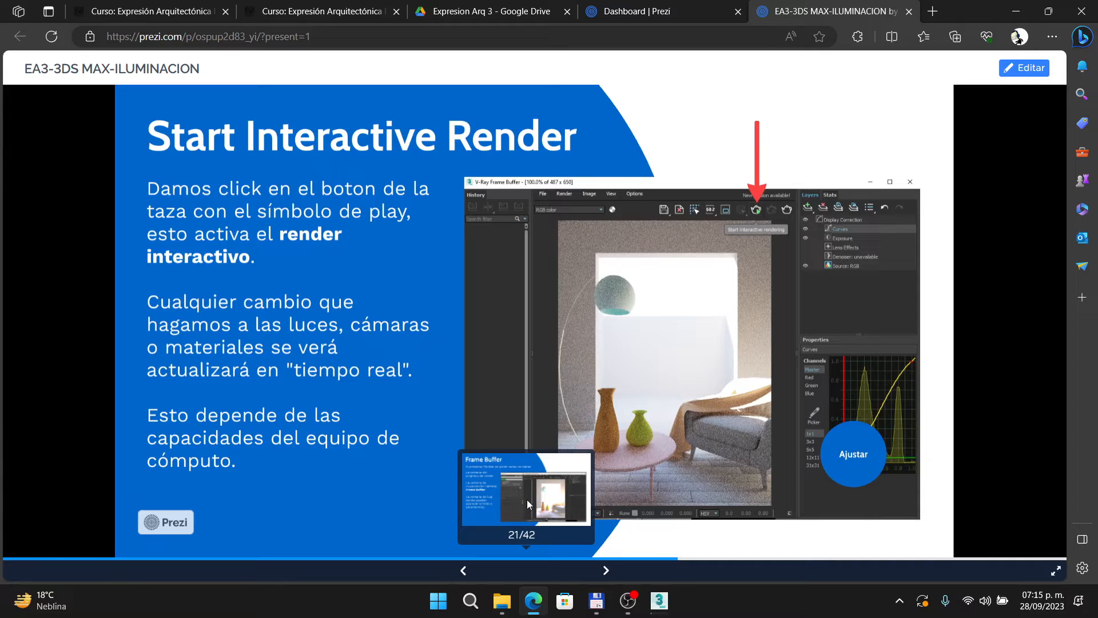
pyautogui.click(534, 607)
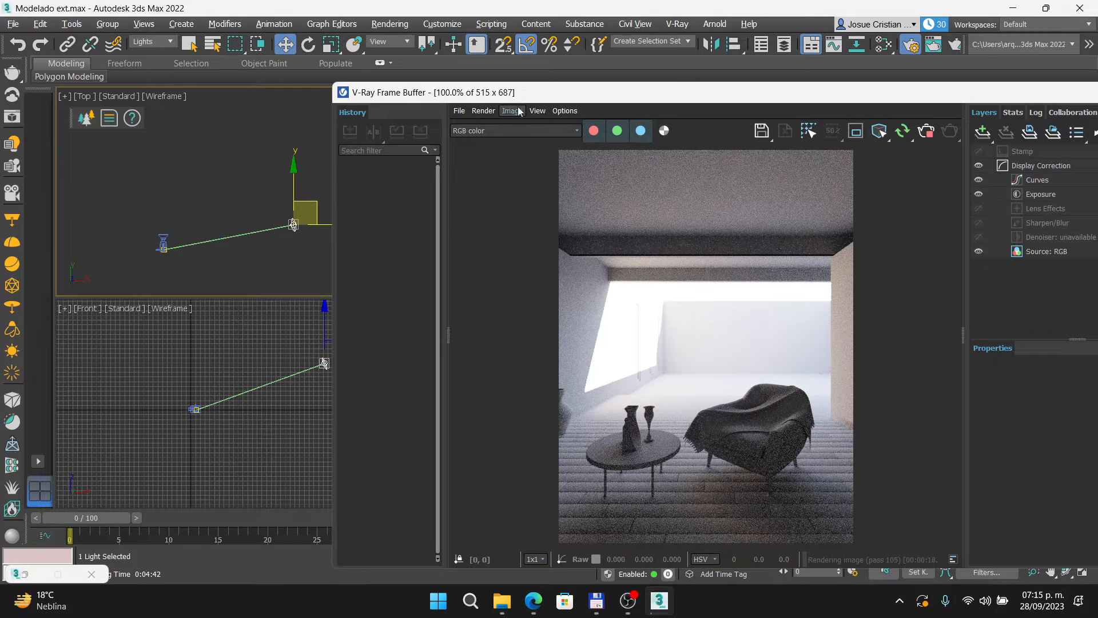
# Move the V-Ray Frame Buffer window so the render and the VRaySun parameters can be seen together.
pyautogui.moveTo(536, 94); pyautogui.dragTo(250, 249)
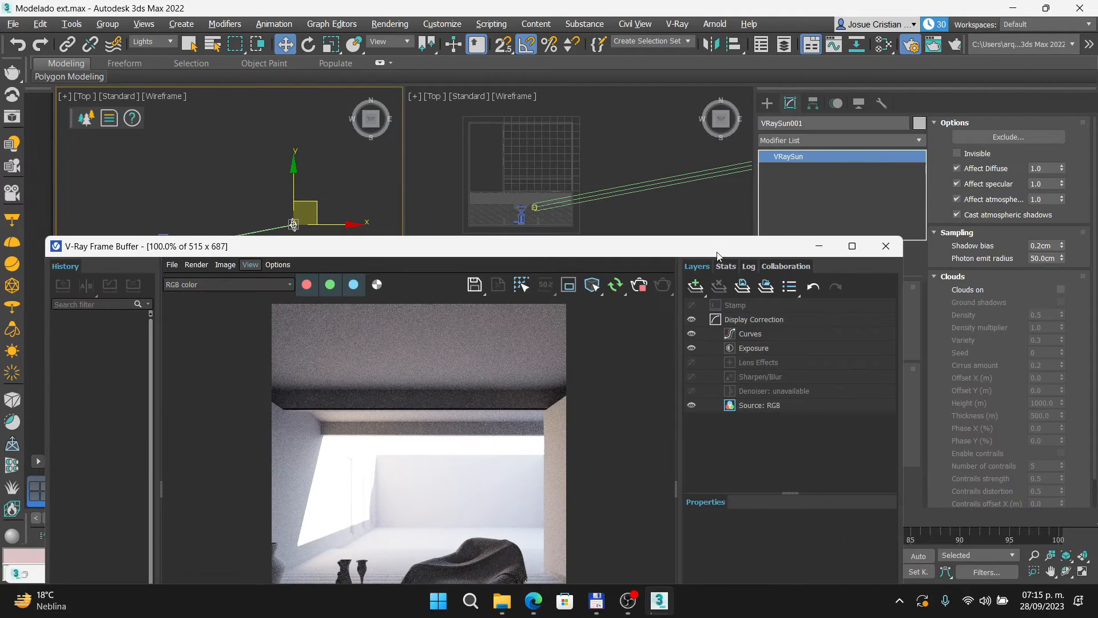
pyautogui.moveTo(681, 249); pyautogui.dragTo(503, 119)
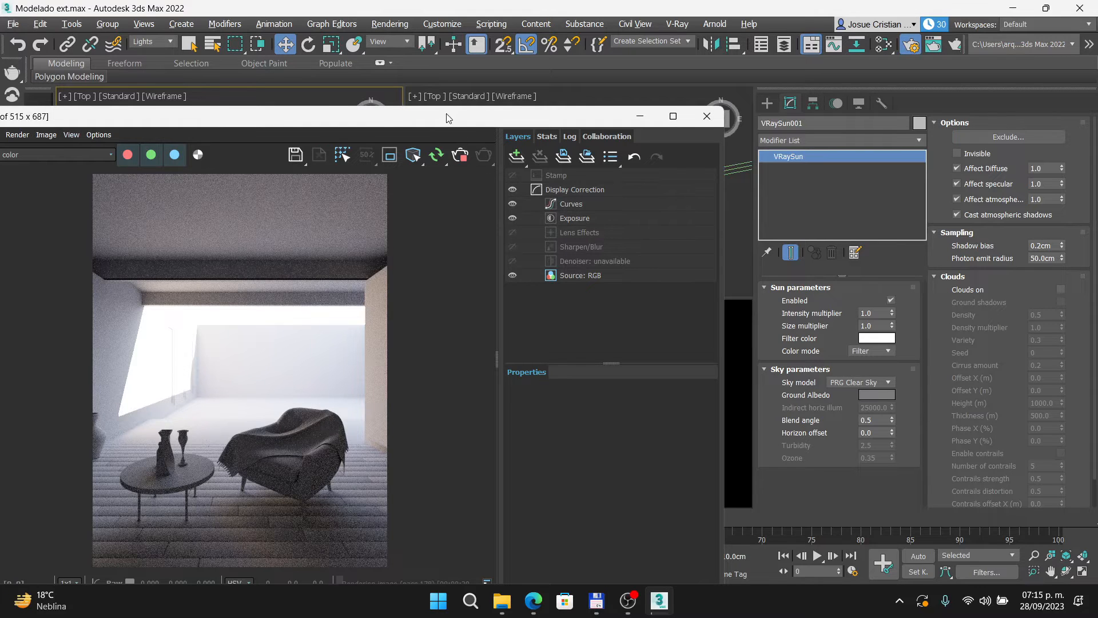
# Switch to the Prezi presentation in the browser and go back through the slides to the one on creating a VRaySun.
pyautogui.click(532, 601)
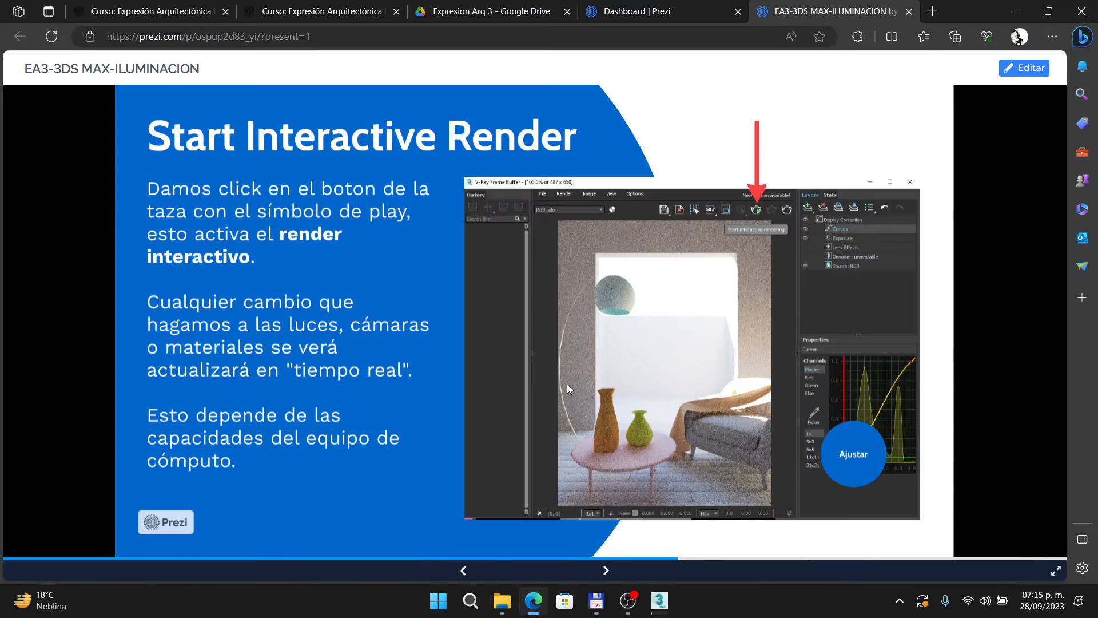
pyautogui.press('Left')
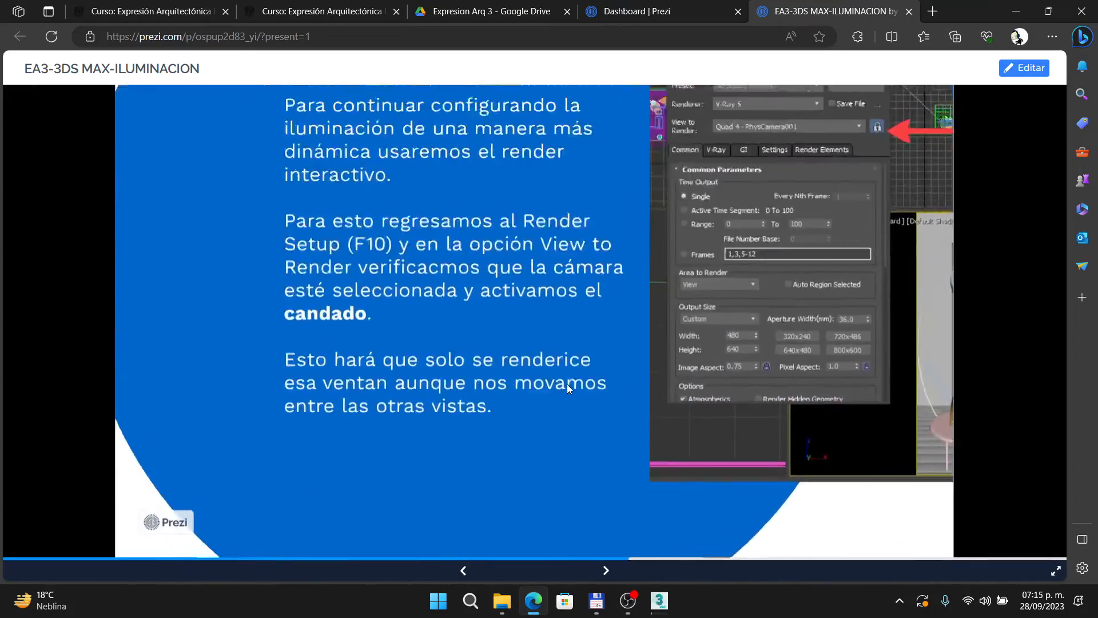
pyautogui.press('Left')
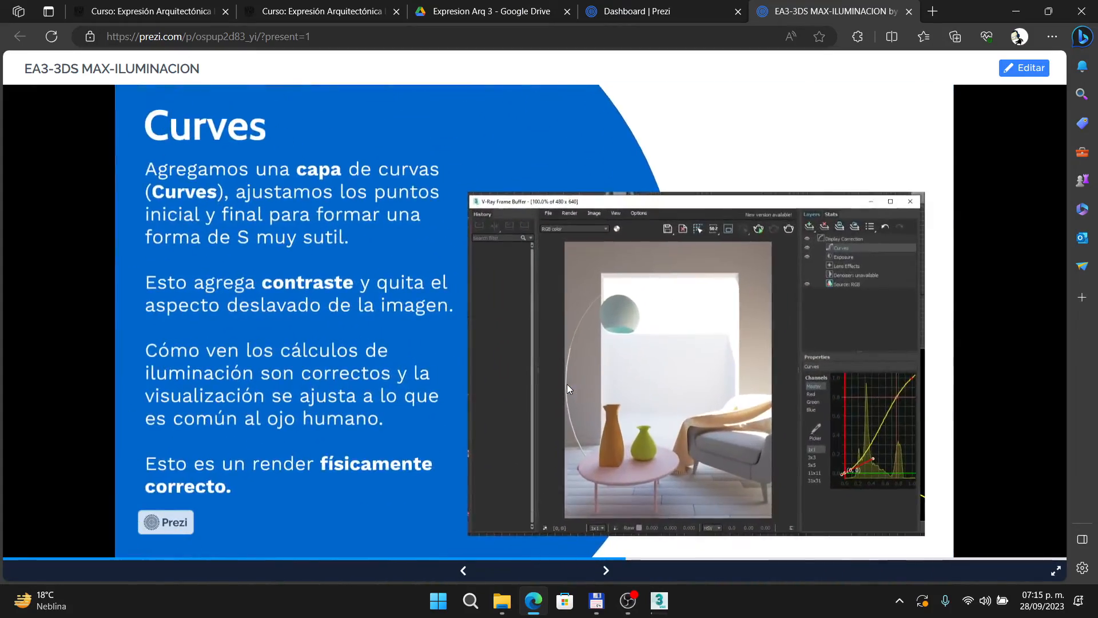
pyautogui.press('Left')
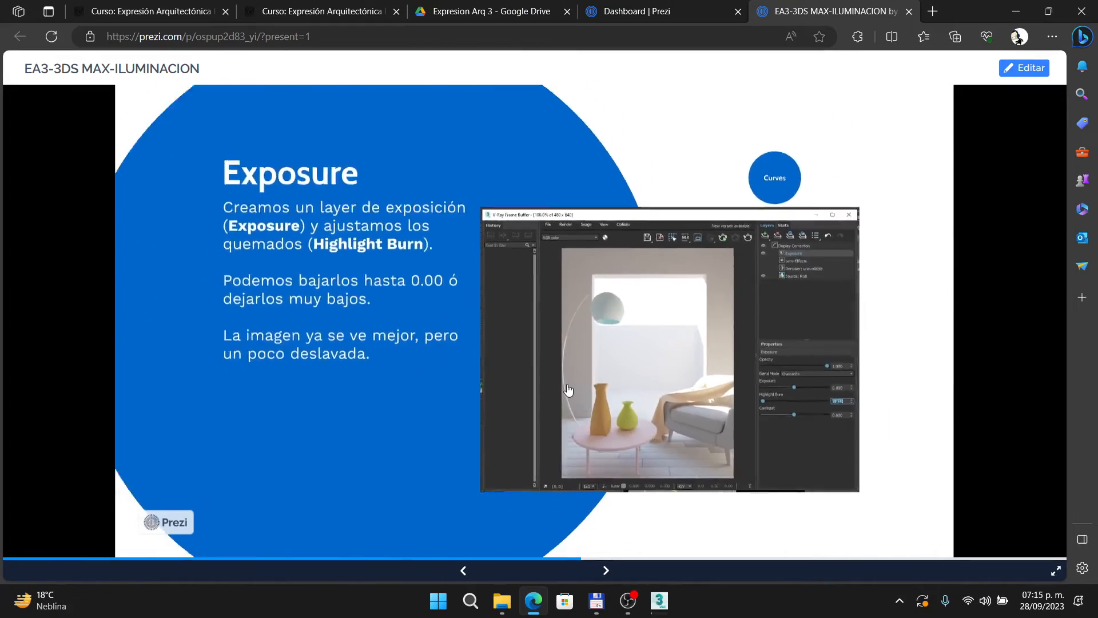
pyautogui.press('Left')
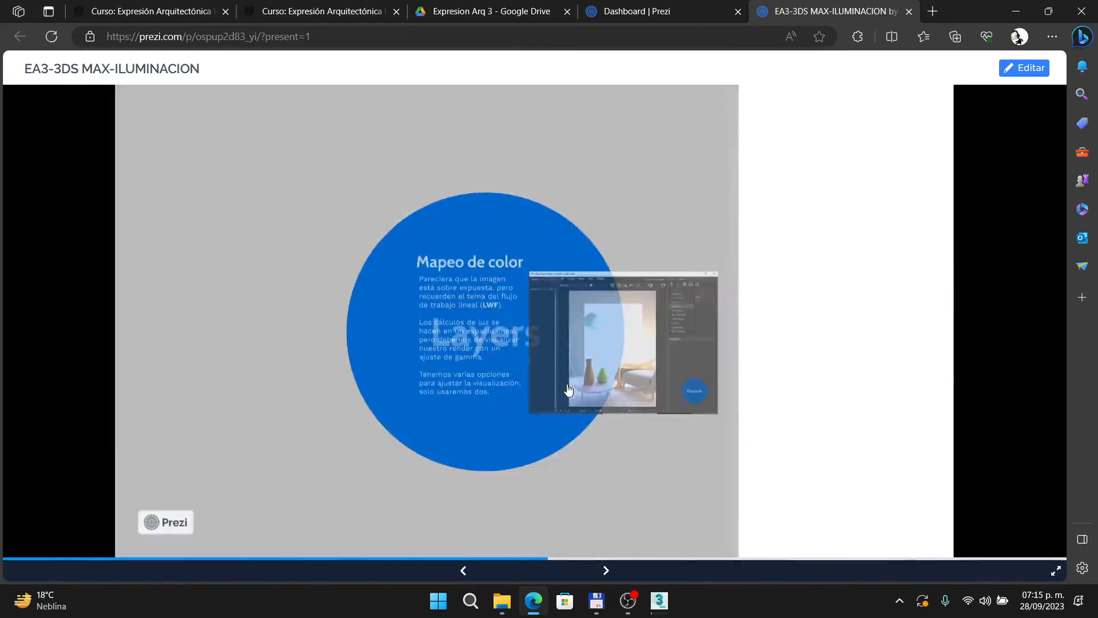
pyautogui.press('Left')
pyautogui.press('Left')
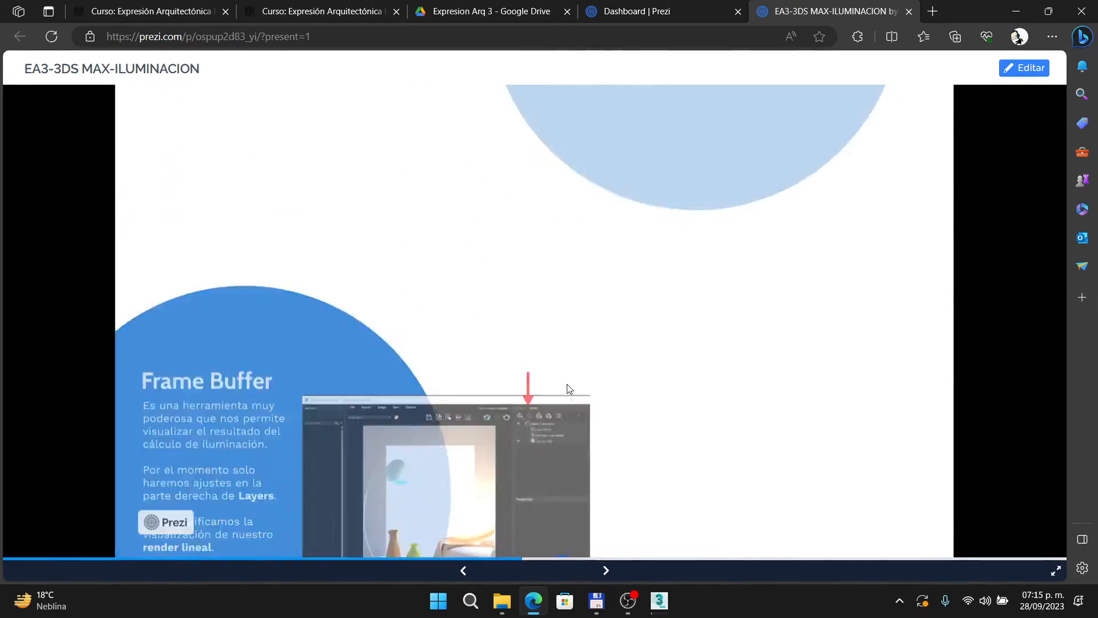
pyautogui.press('Left')
pyautogui.press('Left')
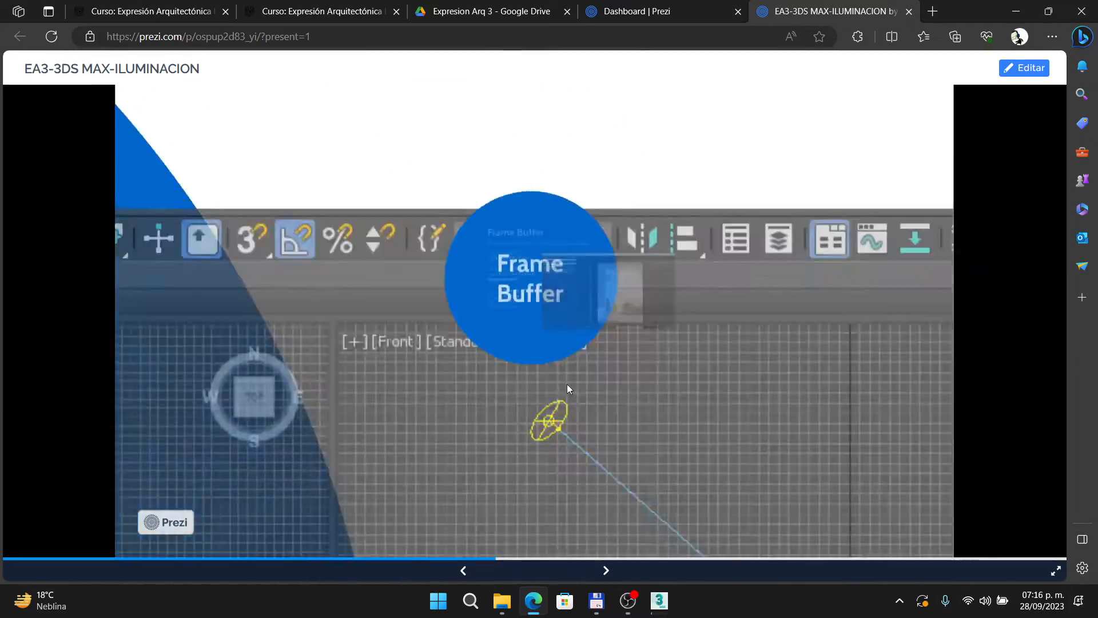
pyautogui.press('Left')
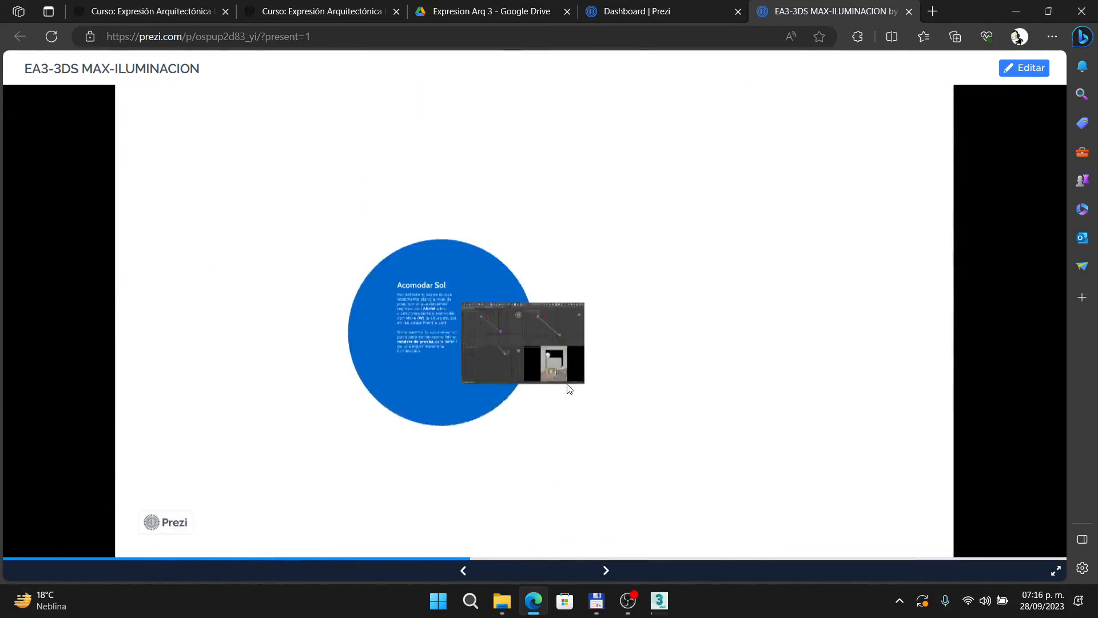
pyautogui.press('Left')
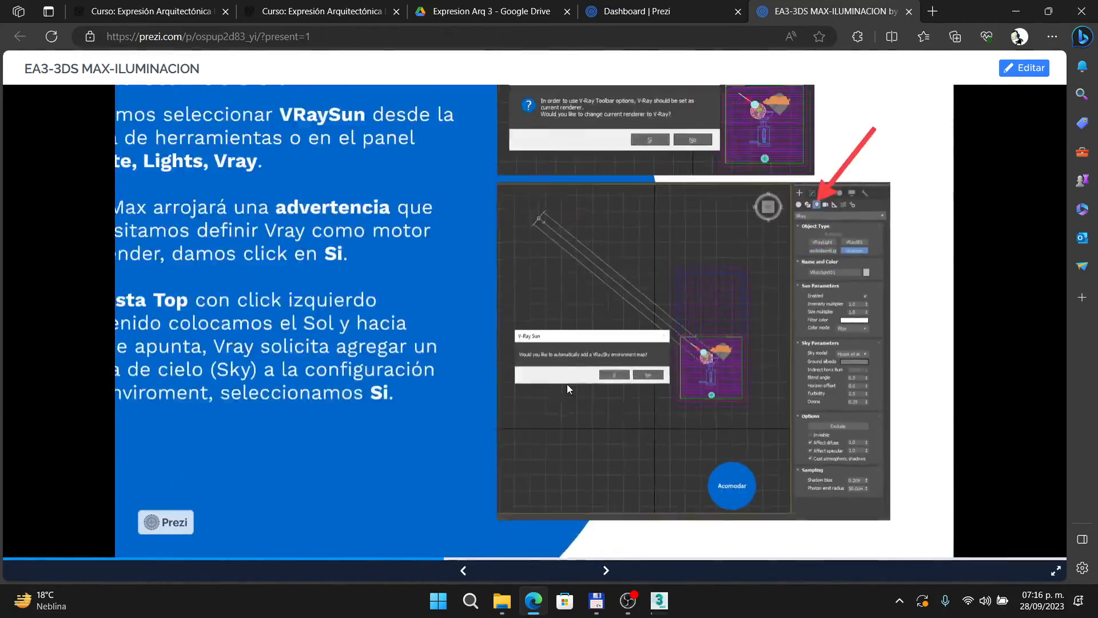
# Examine the Sun Parameters section in the VRaySun slide's screenshot up close, comparing it with the settings in 3ds Max.
pyautogui.click(880, 277)
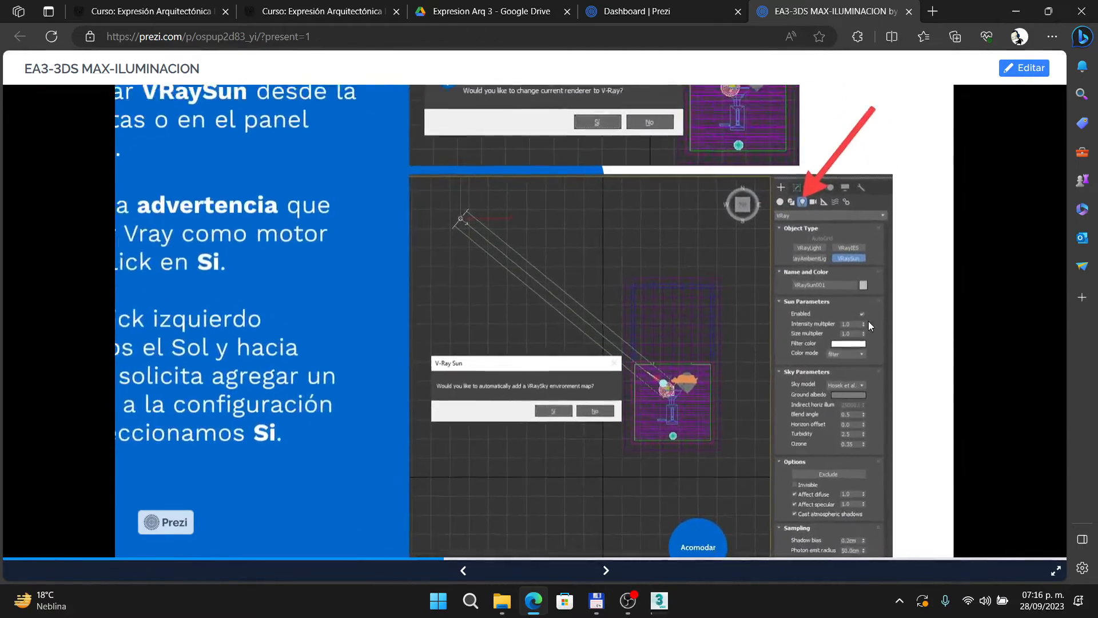
pyautogui.scroll(3, 757, 379)
pyautogui.moveTo(701, 265); pyautogui.dragTo(603, 335)
pyautogui.scroll(3, 647, 273)
pyautogui.moveTo(589, 257); pyautogui.dragTo(394, 241)
pyautogui.scroll(3, 518, 309)
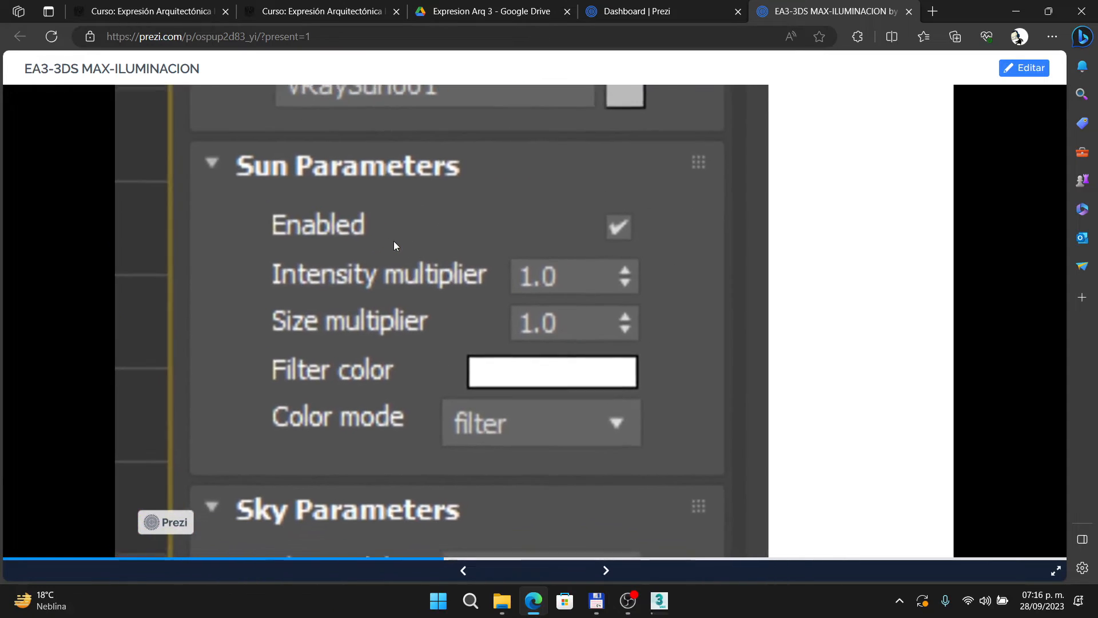
pyautogui.scroll(1, 334, 282)
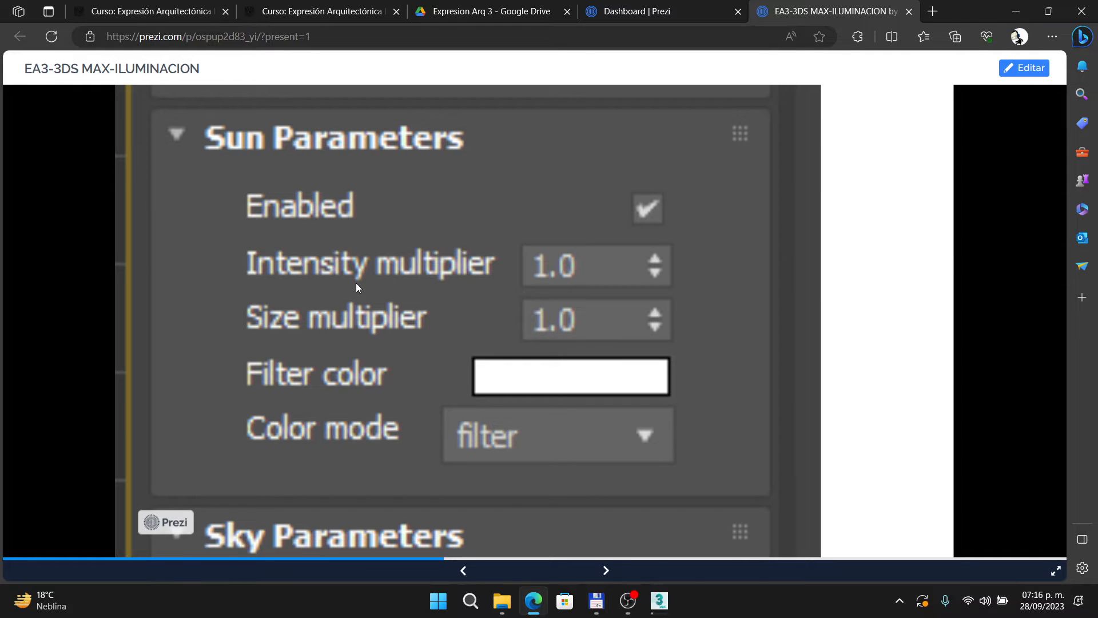
pyautogui.hotkey('alt', 'Tab')
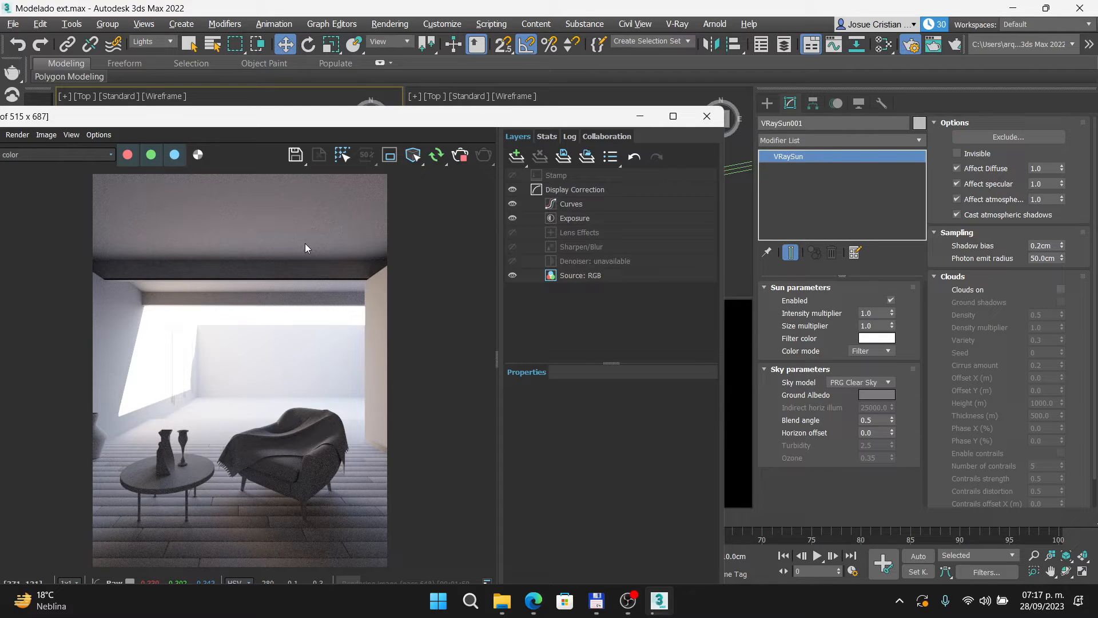
pyautogui.hotkey('alt', 'Tab')
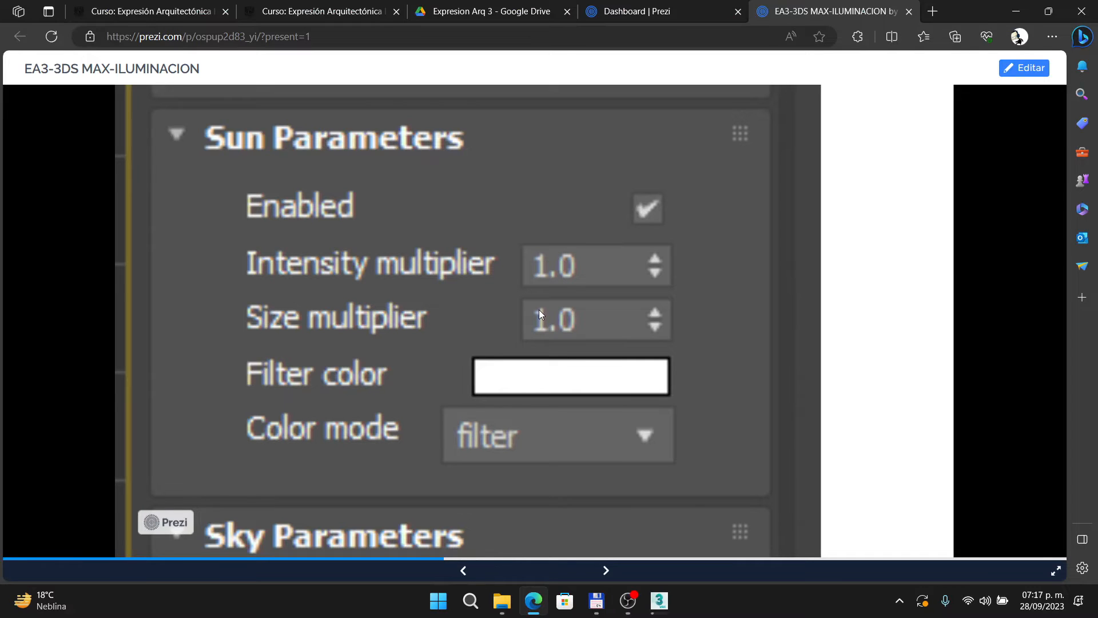
# Switch to 3ds Max and set the VRaySun's Size multiplier to 10.
pyautogui.hotkey('alt', 'Tab')
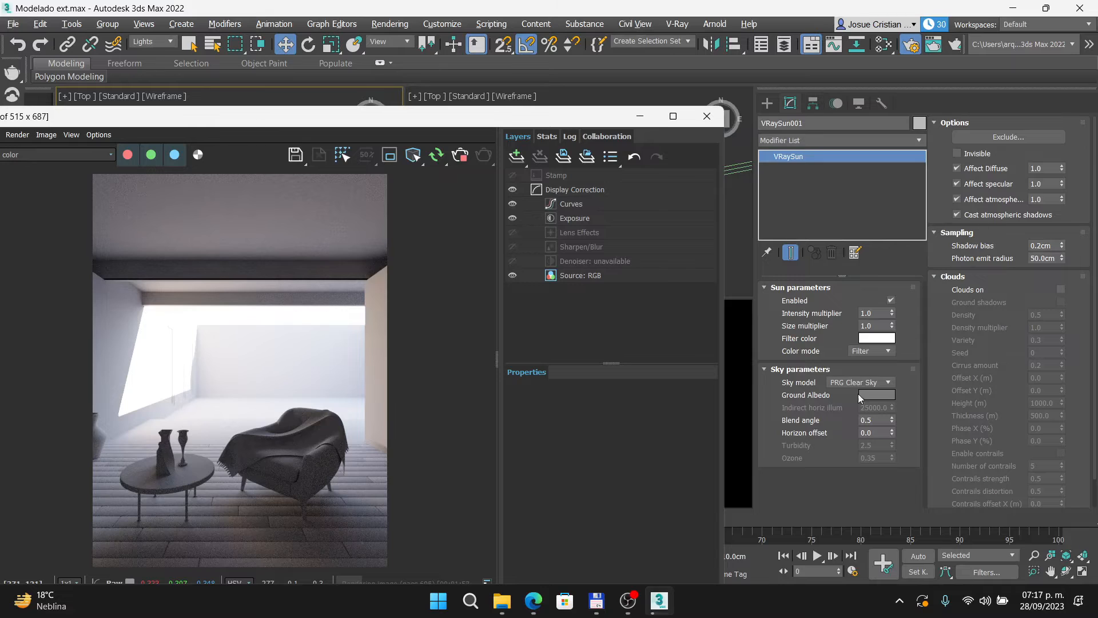
pyautogui.doubleClick(873, 325)
pyautogui.write('10')
pyautogui.press('Return')
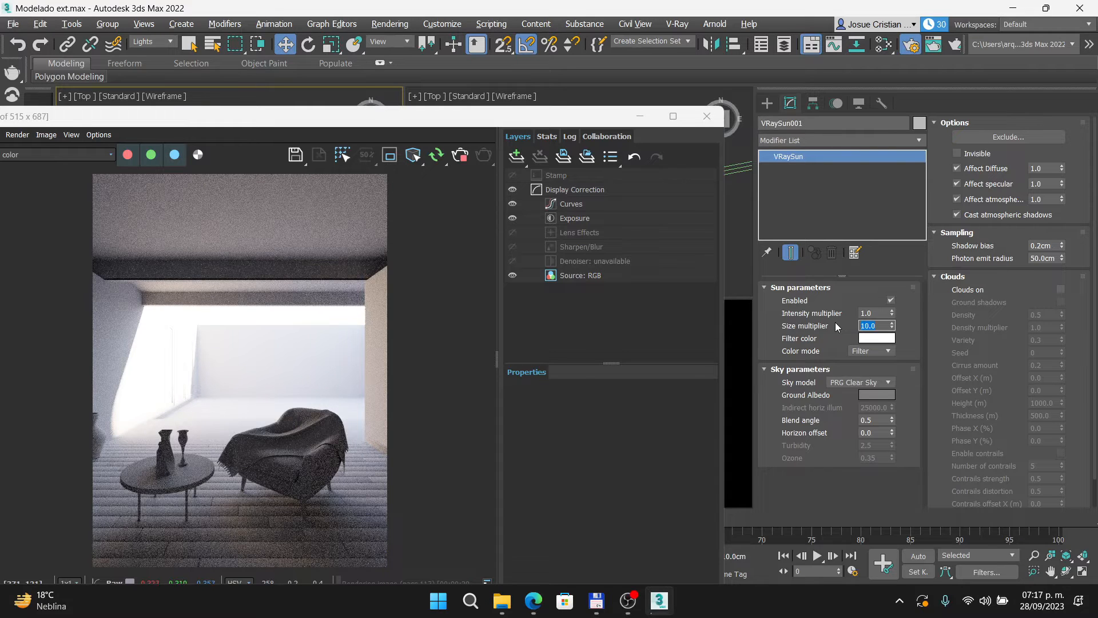
# Revisit the Sun Parameters slide, return to 3ds Max, and try a VRaySun Size multiplier of 1 before setting it to 5.
pyautogui.hotkey('alt', 'Tab')
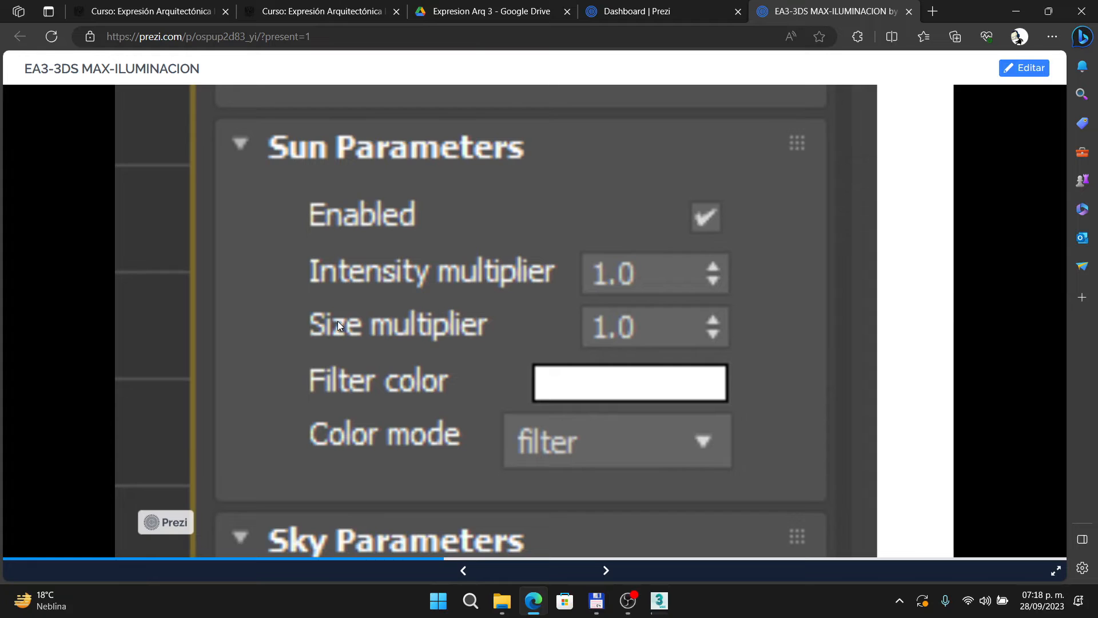
pyautogui.hotkey('alt', 'Tab')
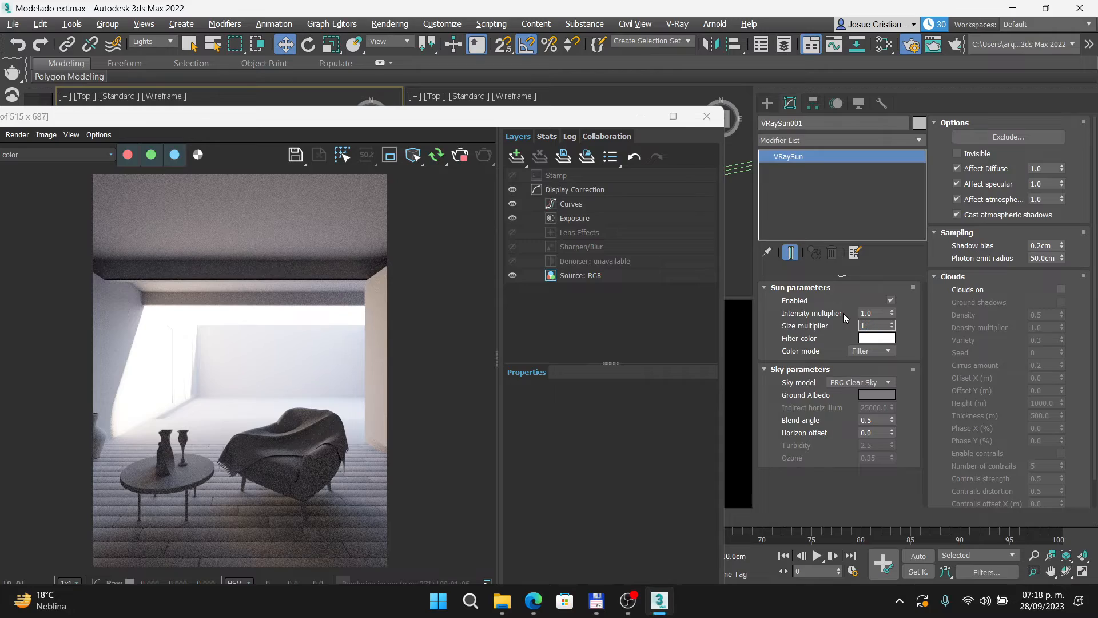
pyautogui.press('Return')
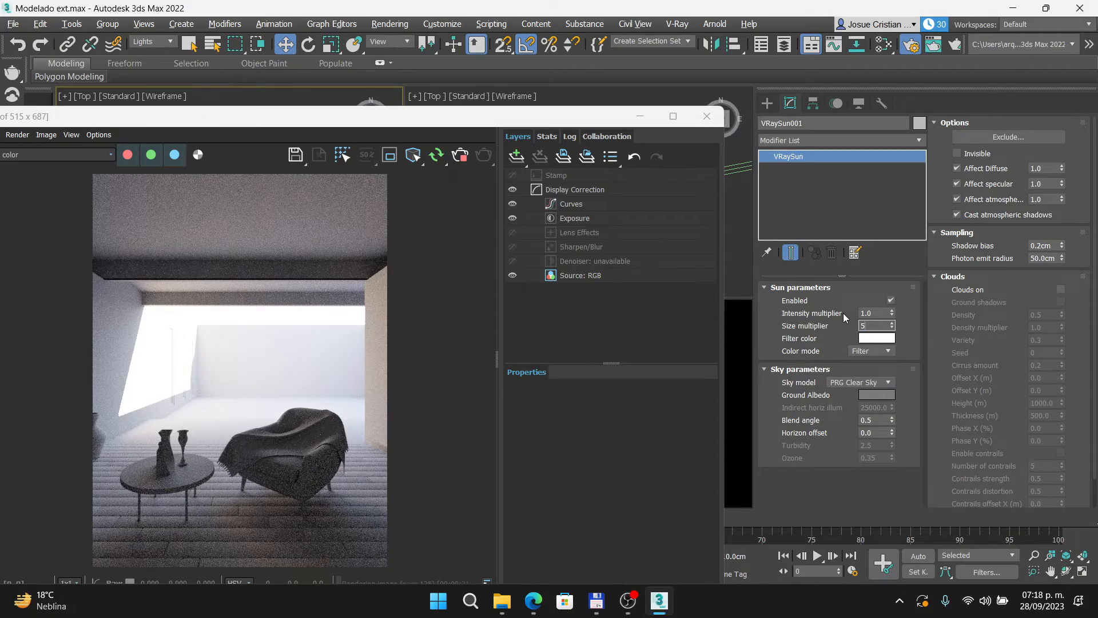
pyautogui.press('Return')
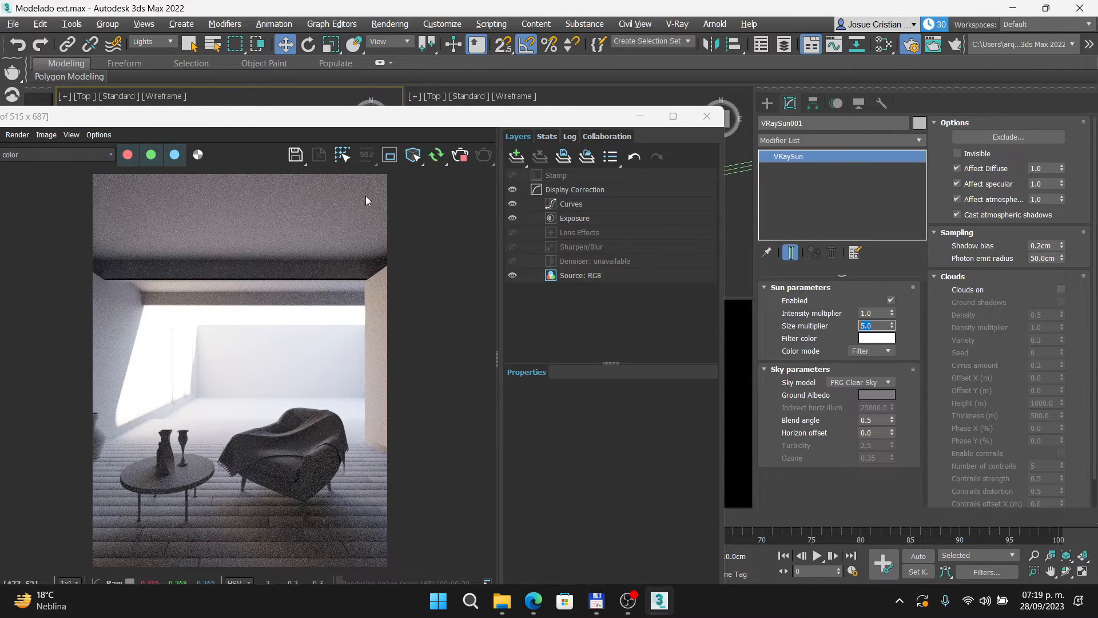
# Stop the interactive render and close the V-Ray Frame Buffer, leaving the VRaySun deselected.
pyautogui.click(461, 157)
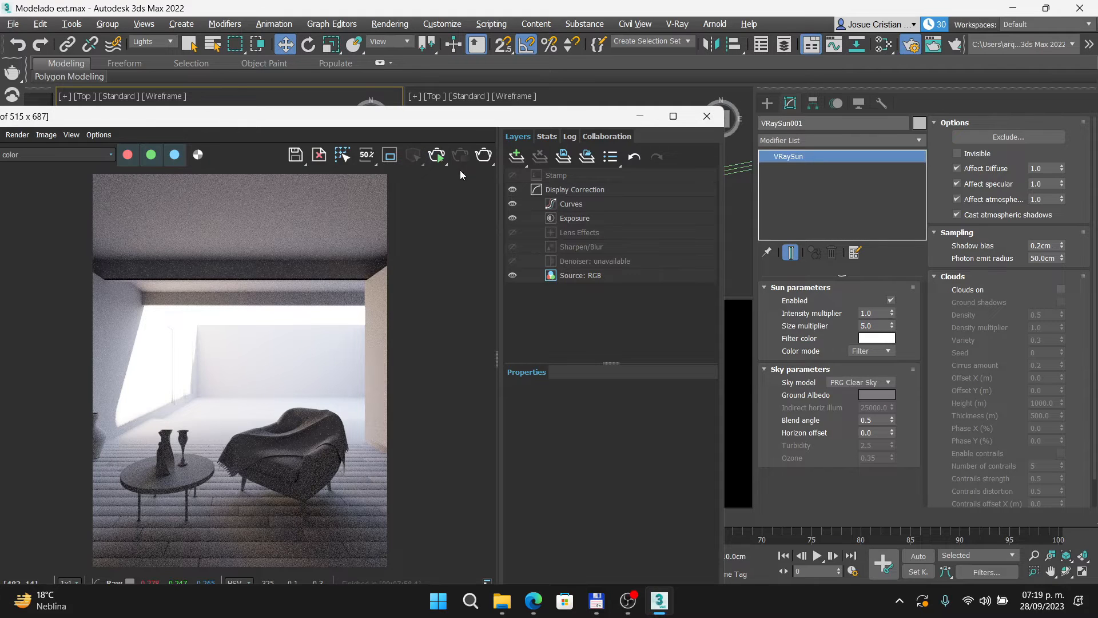
pyautogui.click(705, 118)
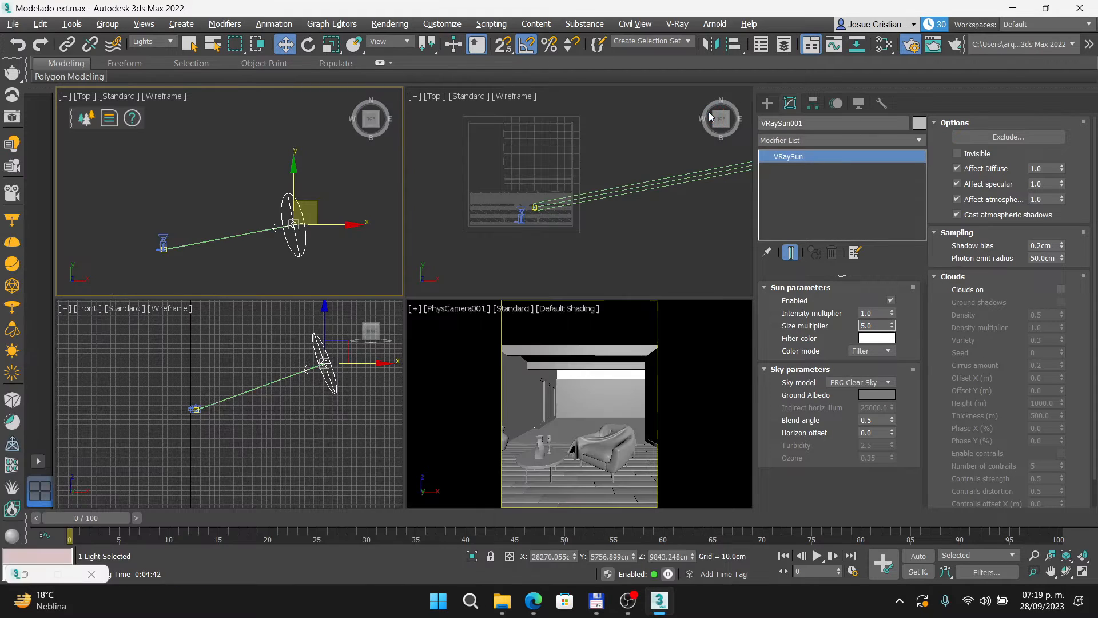
pyautogui.click(571, 236)
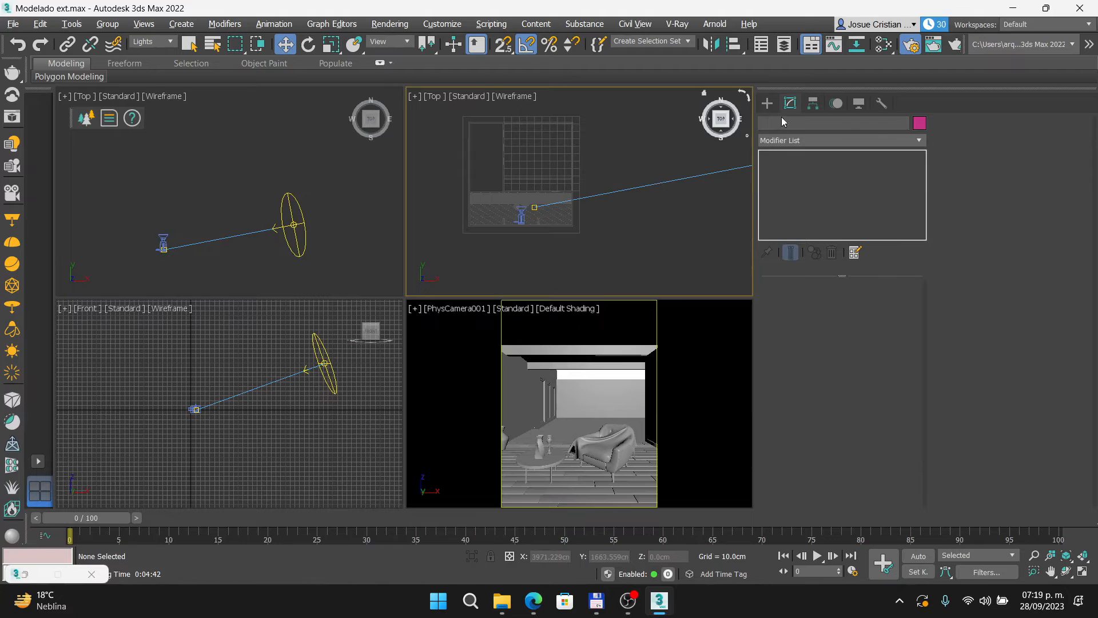
# Create a VRayPhysicalCamera in the second top view, over the gridded patio and aimed at the room, with a target distance of about 318 cm.
pyautogui.click(766, 104)
pyautogui.click(817, 124)
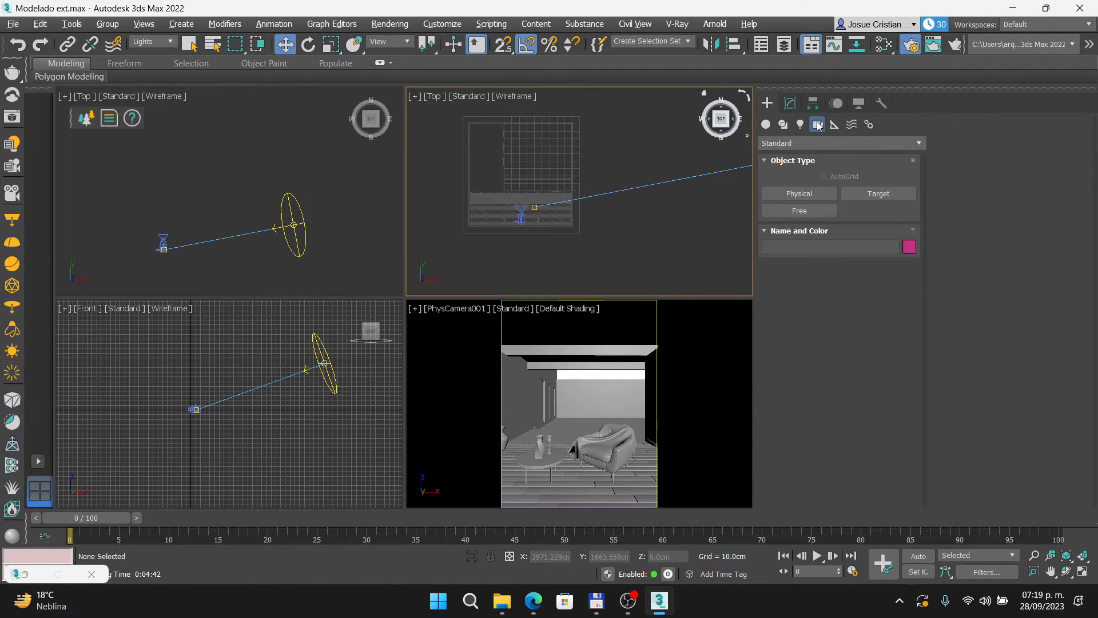
pyautogui.click(858, 143)
pyautogui.click(789, 179)
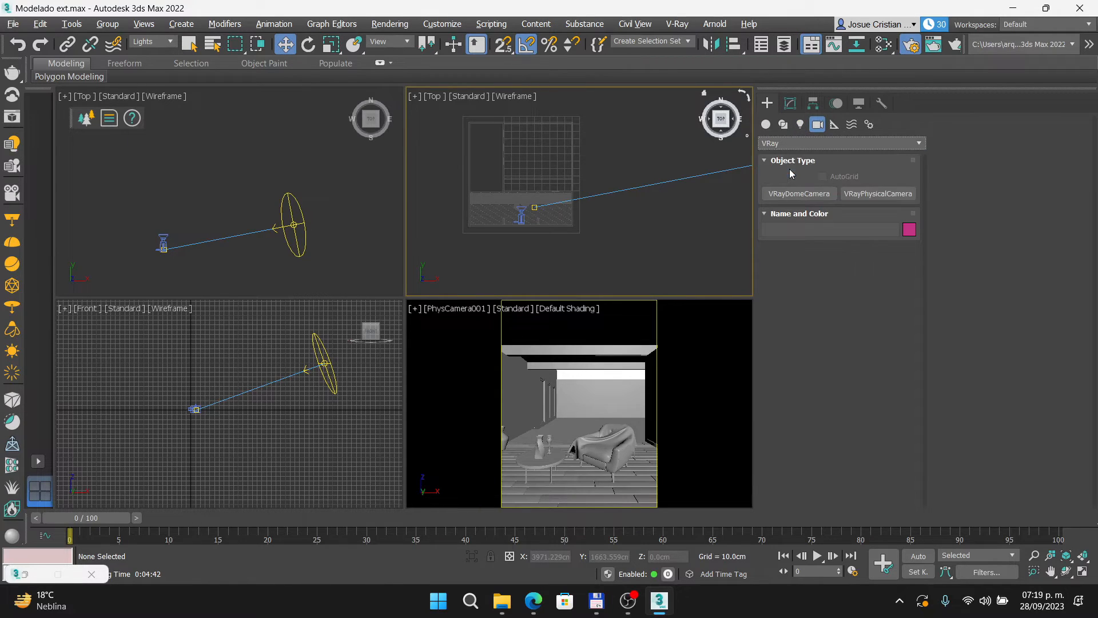
pyautogui.click(873, 197)
pyautogui.scroll(3, 561, 155)
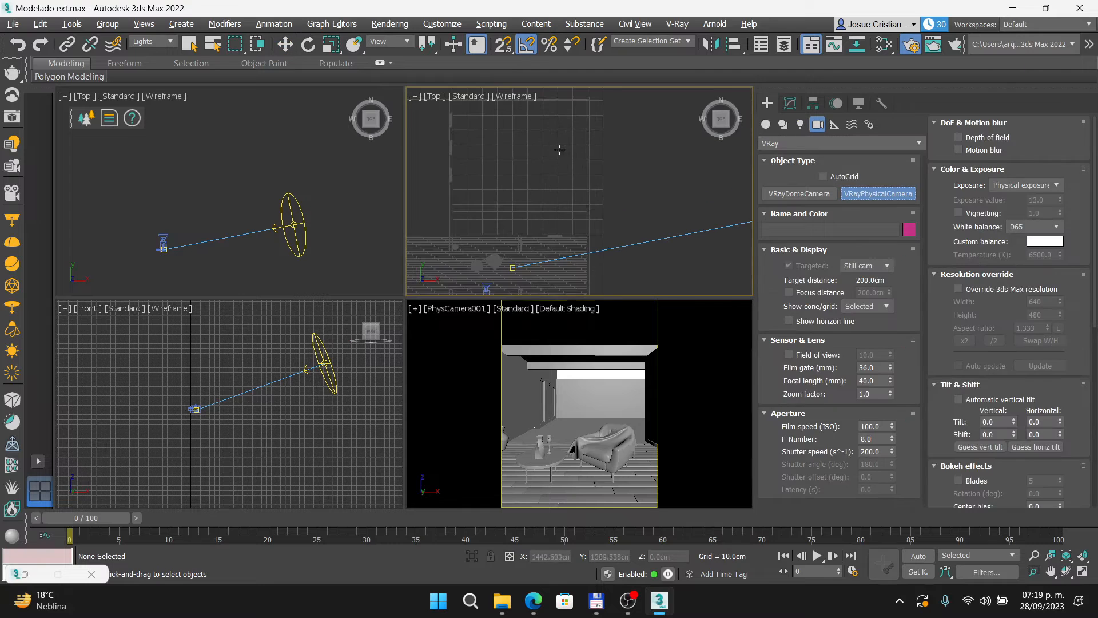
pyautogui.moveTo(561, 157); pyautogui.dragTo(547, 189, button='middle')
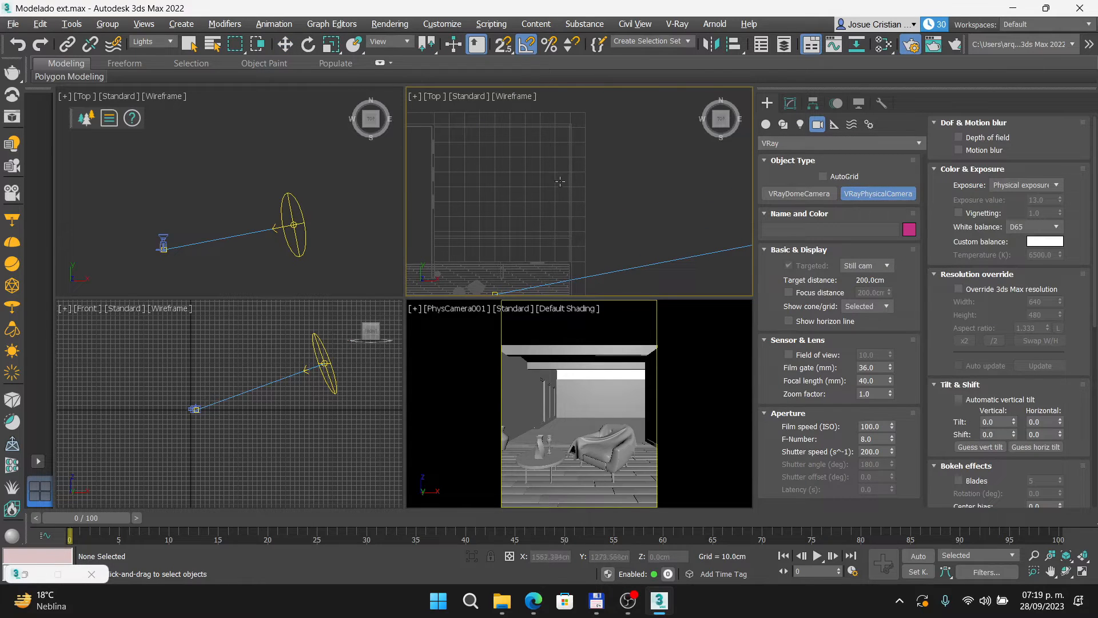
pyautogui.moveTo(562, 198); pyautogui.dragTo(533, 205)
pyautogui.hotkey('ctrl', 'z')
pyautogui.moveTo(501, 141); pyautogui.dragTo(502, 189)
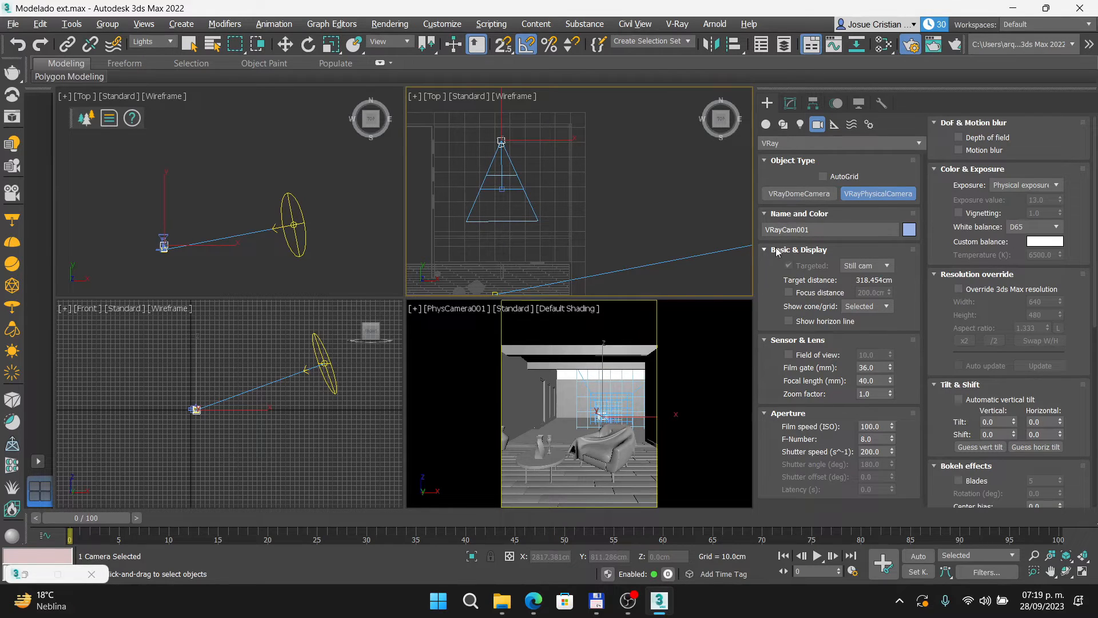
# Make the new V-Ray camera untargeted and switch the PhysCamera001 viewport to the VRayCam001 view.
pyautogui.click(790, 104)
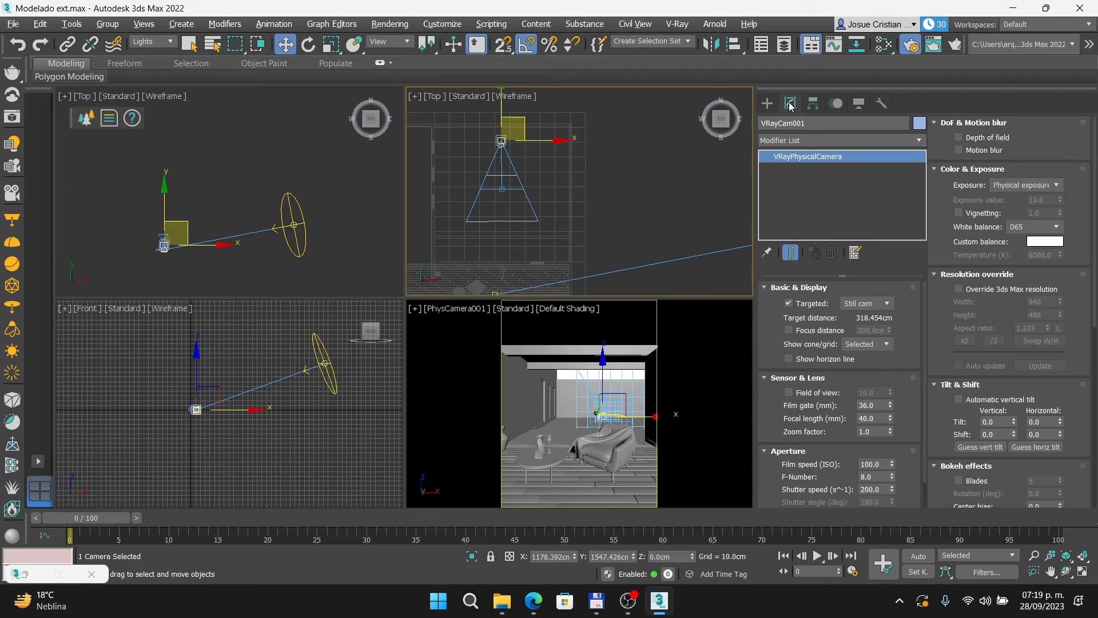
pyautogui.click(789, 303)
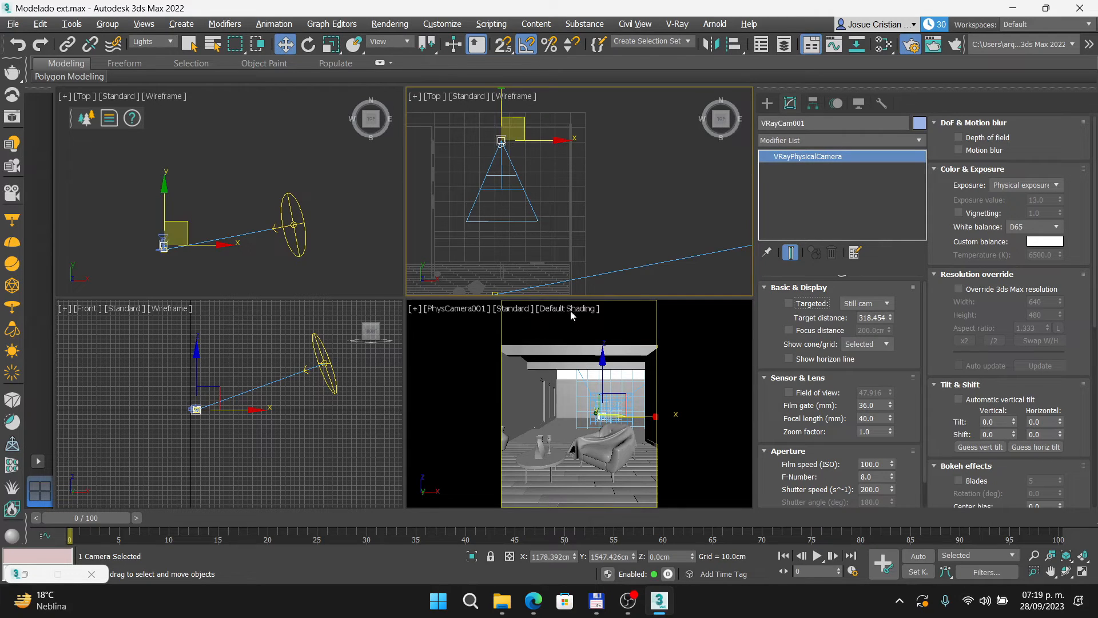
pyautogui.click(620, 322)
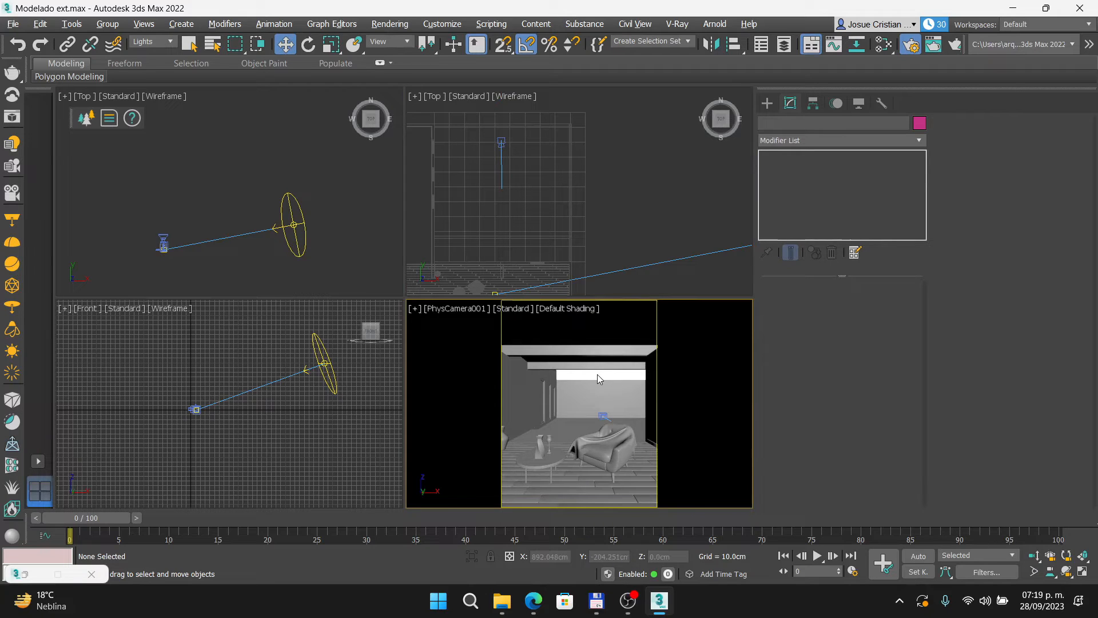
pyautogui.press('c')
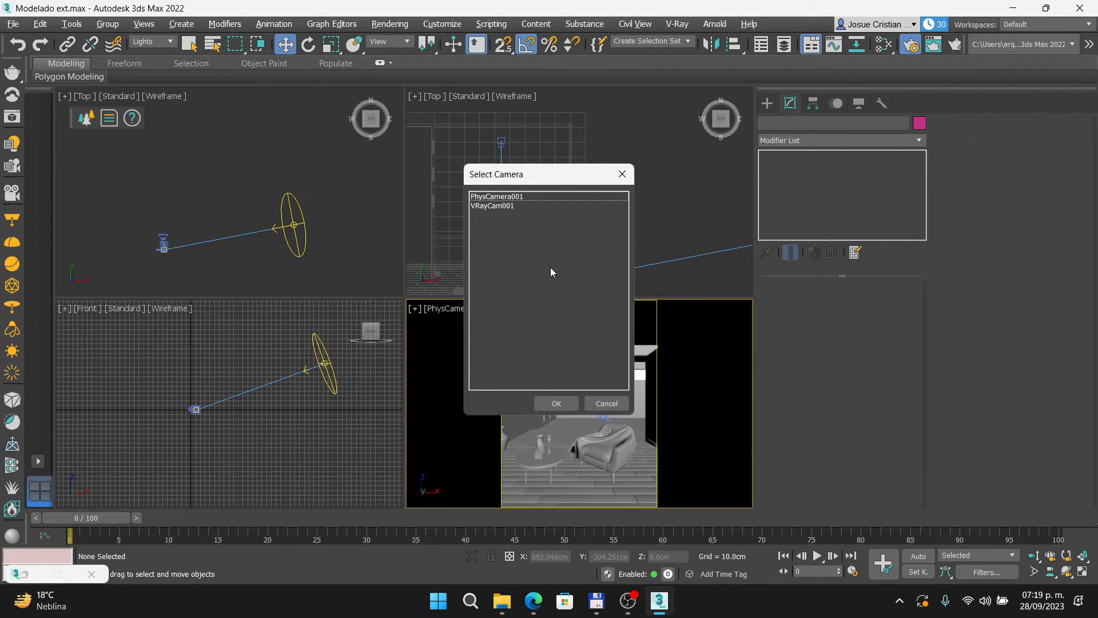
pyautogui.click(522, 206)
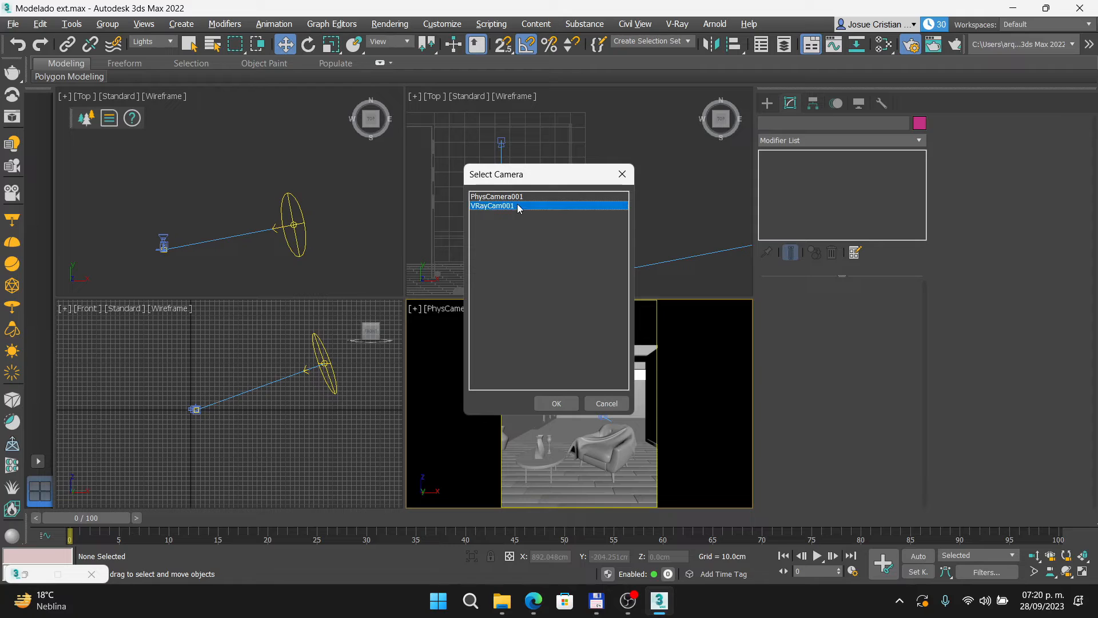
pyautogui.click(556, 403)
# Restrict selection to cameras, select VRayCam001 and set its absolute Z rotation to 180 degrees.
pyautogui.click(522, 173)
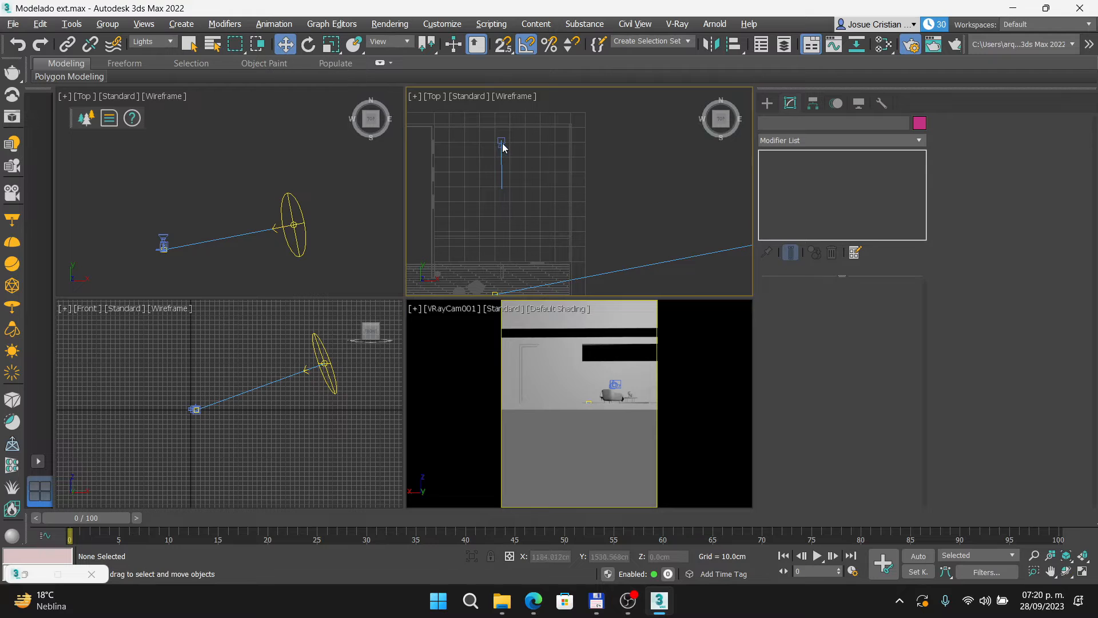
pyautogui.click(152, 41)
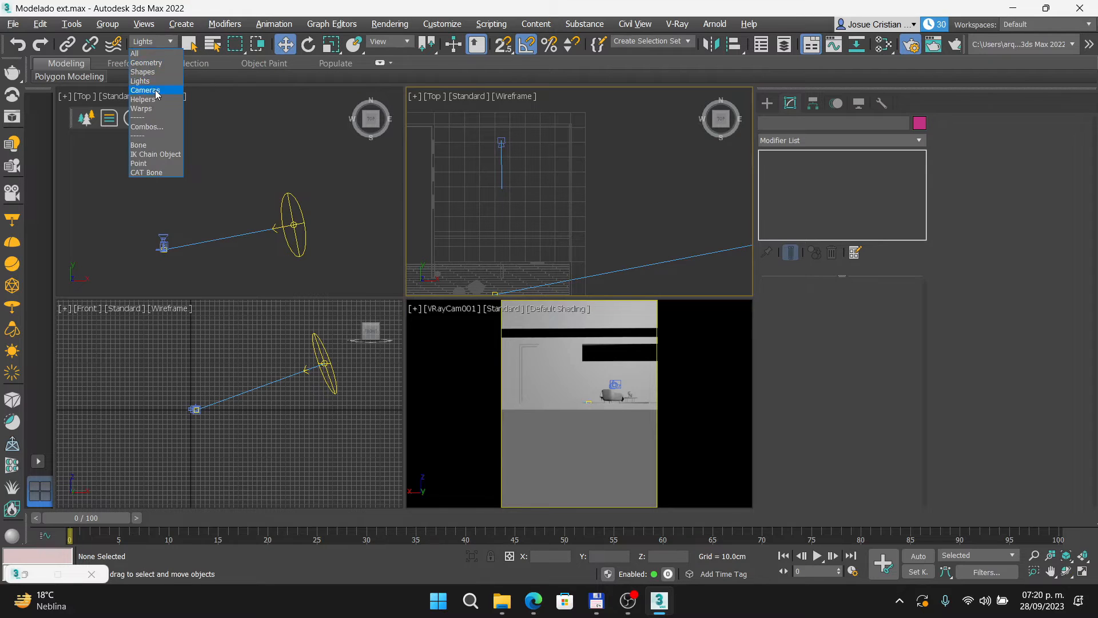
pyautogui.click(149, 90)
pyautogui.scroll(4, 511, 152)
pyautogui.click(518, 156)
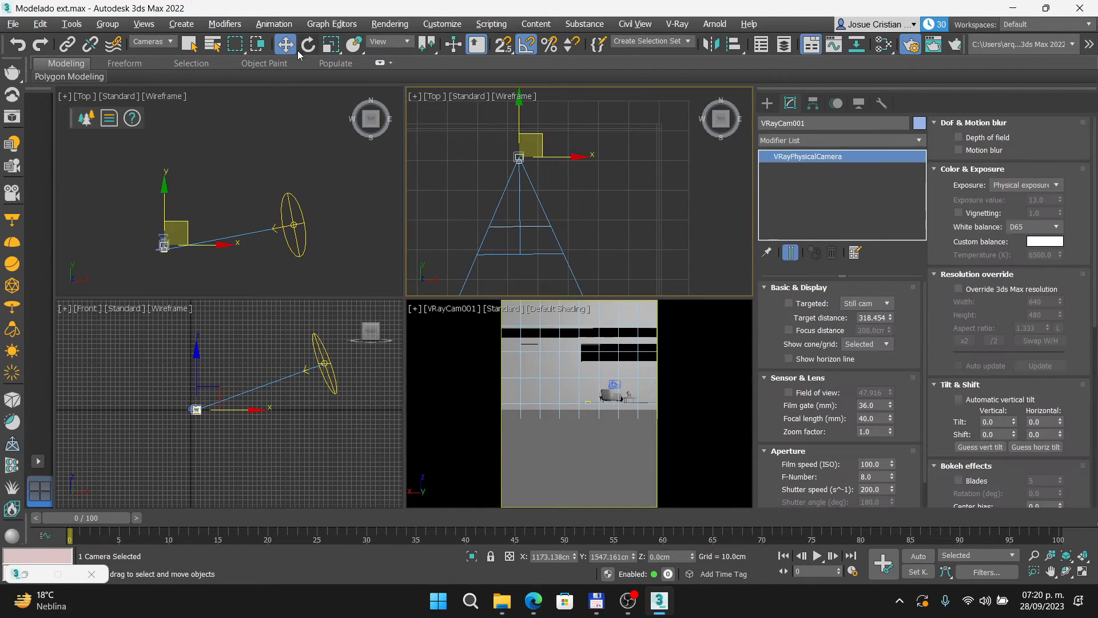
pyautogui.rightClick(285, 44)
pyautogui.click(309, 45)
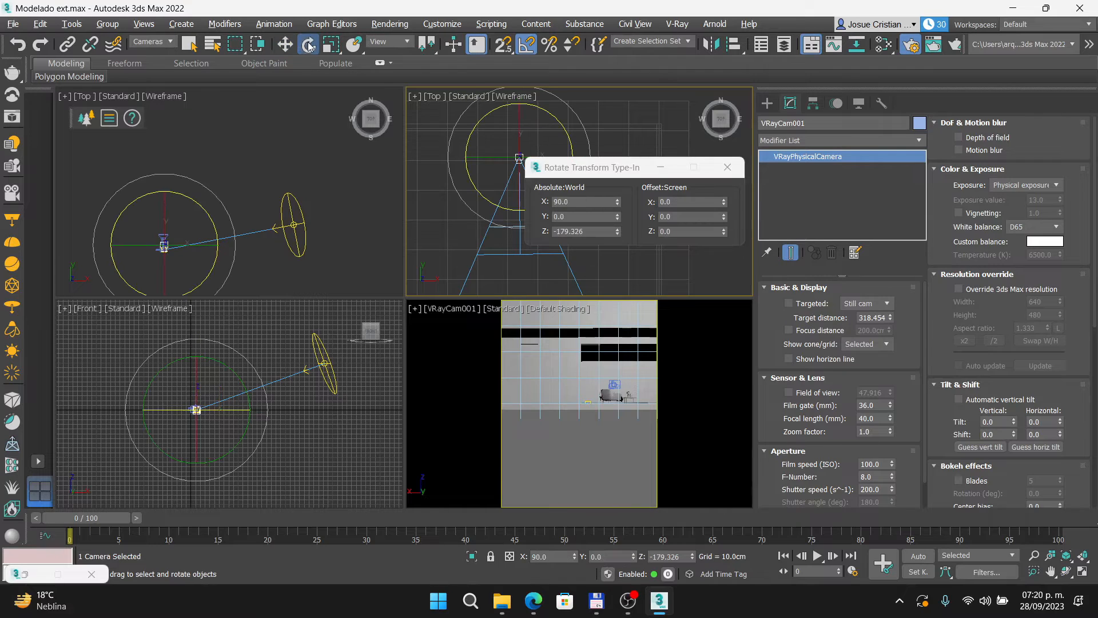
pyautogui.doubleClick(583, 231)
pyautogui.write('18')
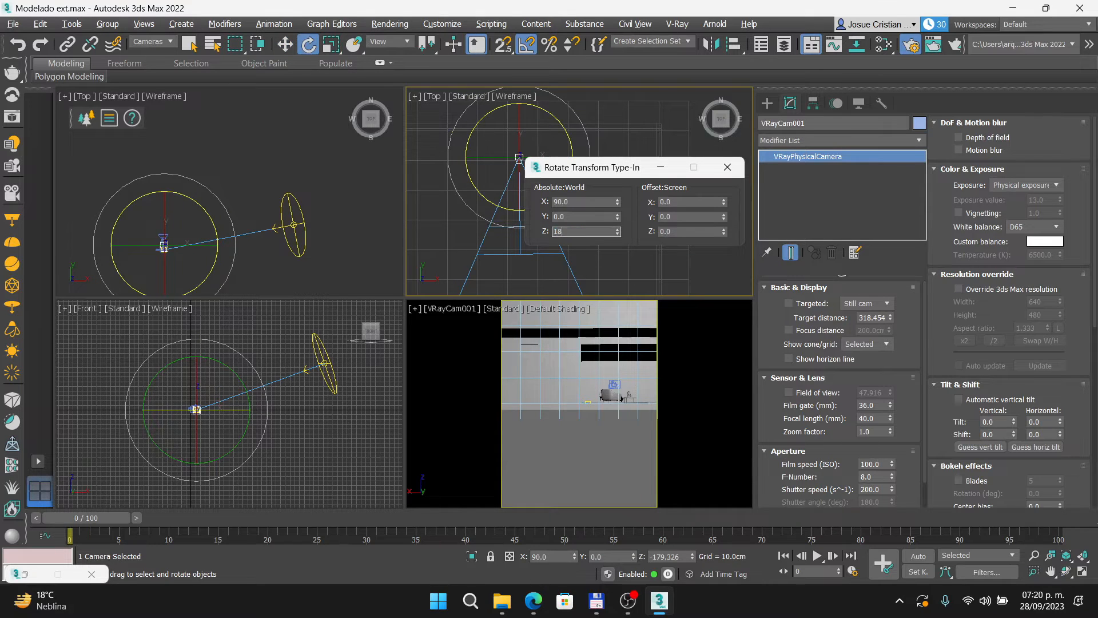
pyautogui.write('0')
pyautogui.press('Return')
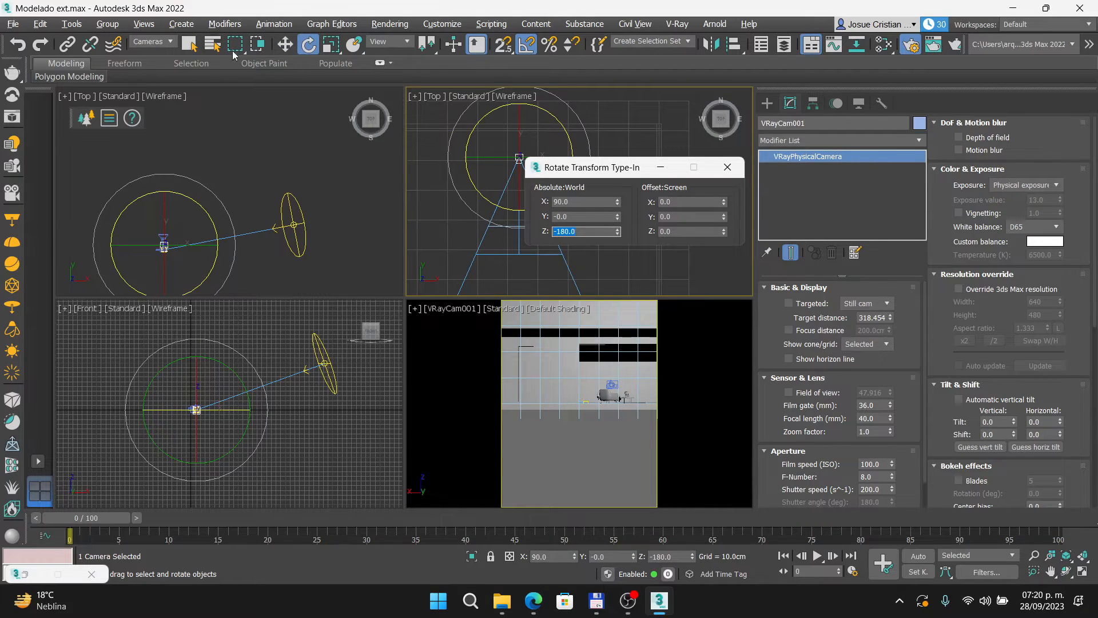
# Raise VRayCam001 to an absolute Z height of 120 cm and close the transform dialog.
pyautogui.click(286, 45)
pyautogui.click(574, 232)
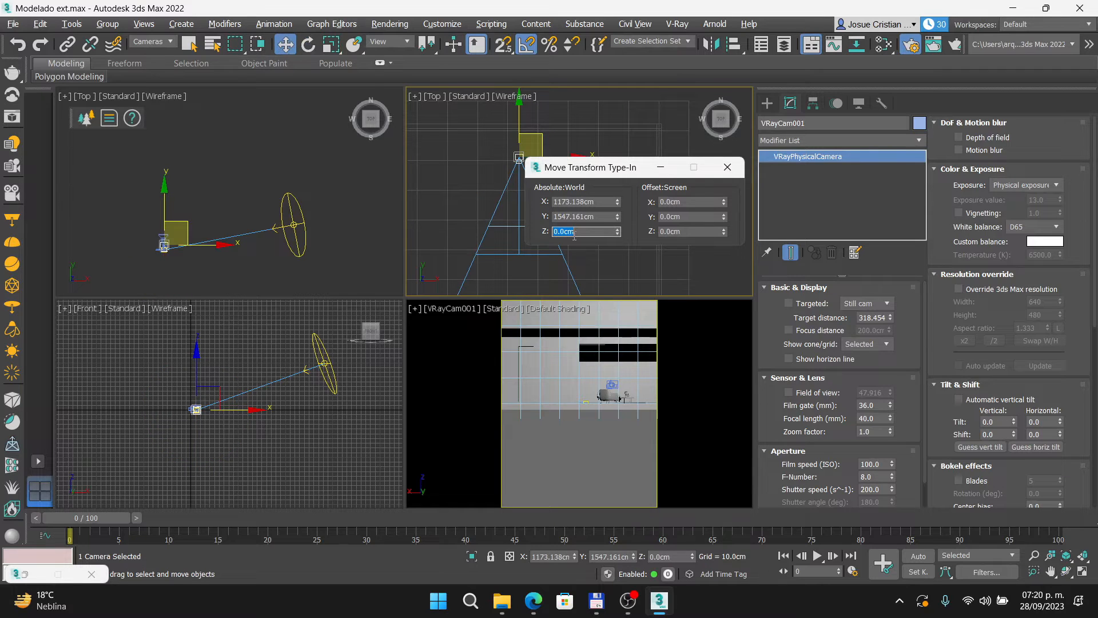
pyautogui.write('120')
pyautogui.press('Return')
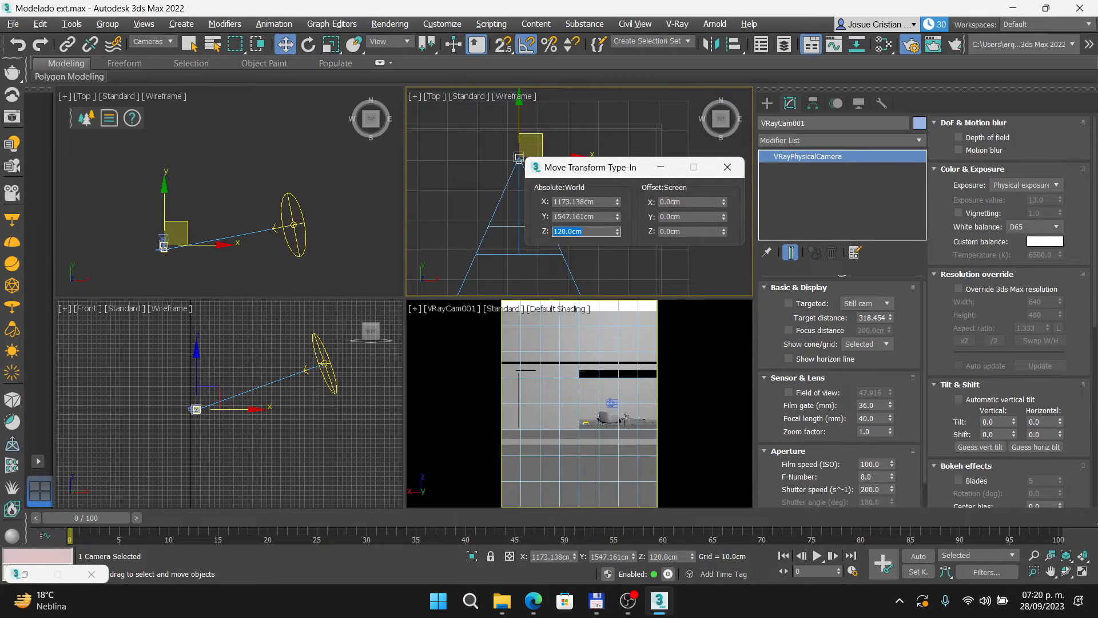
pyautogui.click(727, 166)
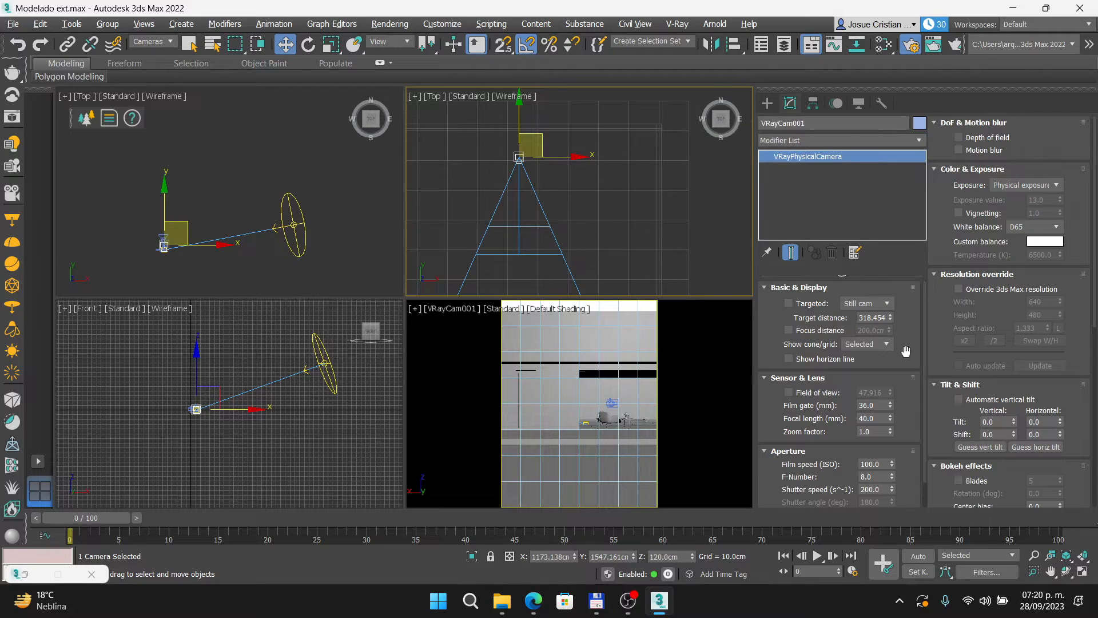
# Change VRayCam001's exposure mode to Exposure value (EV) and set the exposure value to 12.
pyautogui.scroll(-1, 779, 419)
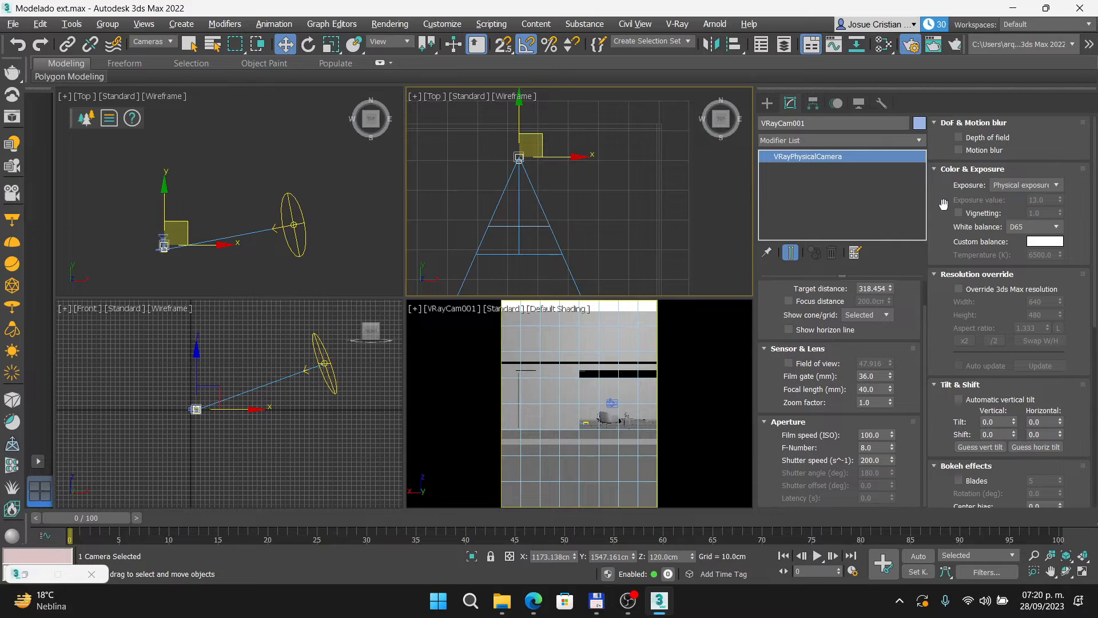
pyautogui.click(1027, 186)
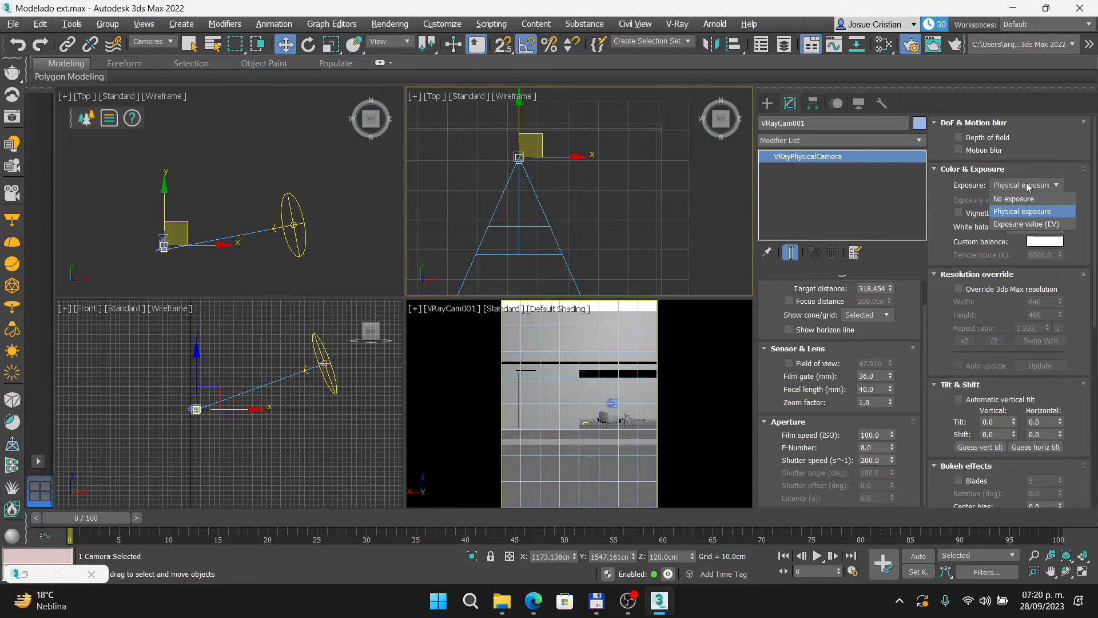
pyautogui.click(1011, 225)
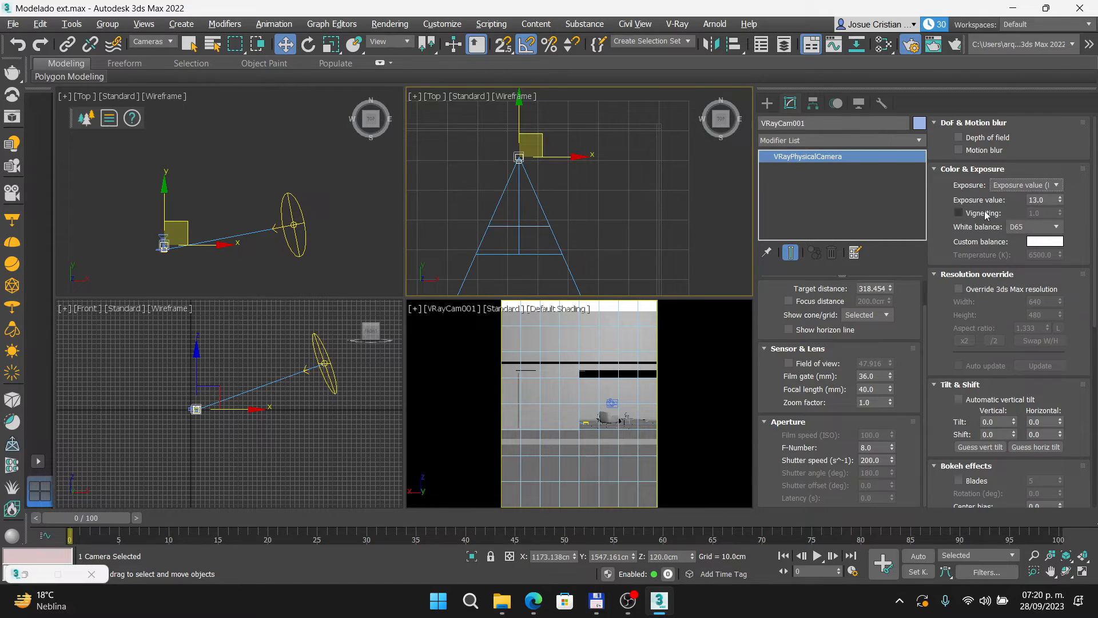
pyautogui.click(1044, 200)
pyautogui.write('12')
pyautogui.click(623, 307)
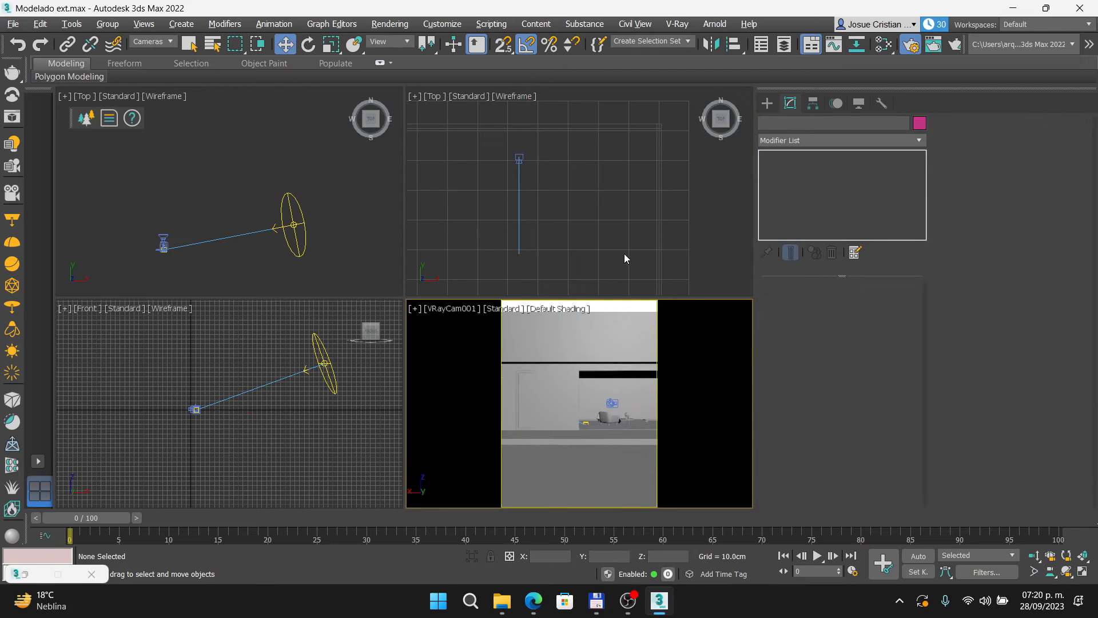
# Set VRayCam001's focal length to 35 mm and slide it along X to about 878 cm in the top view.
pyautogui.click(519, 158)
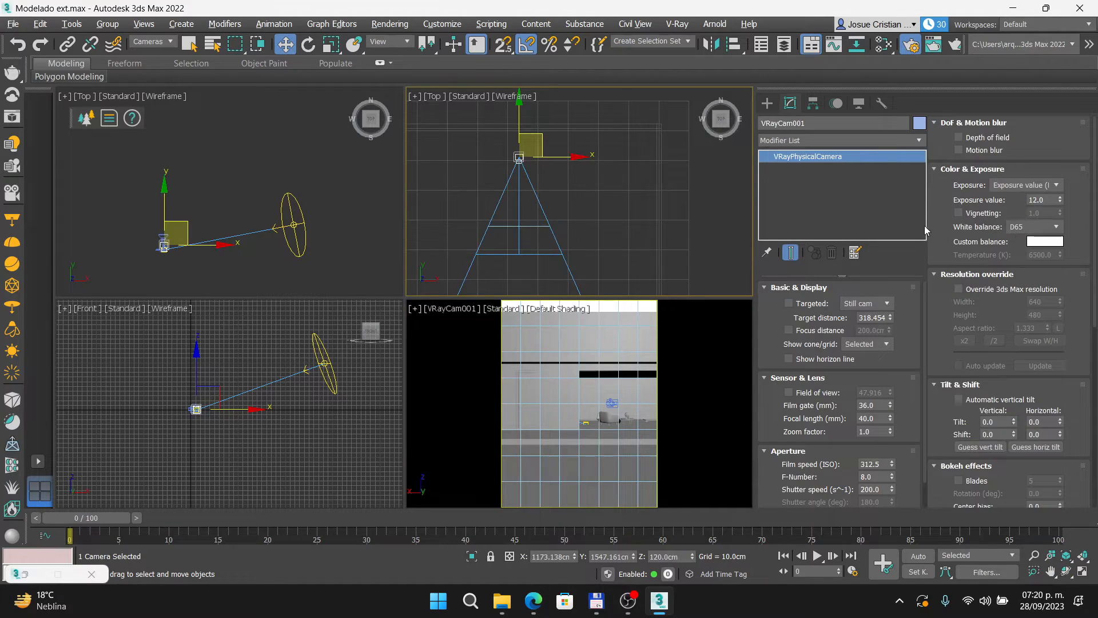
pyautogui.click(872, 418)
pyautogui.write('30')
pyautogui.press('BackSpace')
pyautogui.write('5')
pyautogui.press('Return')
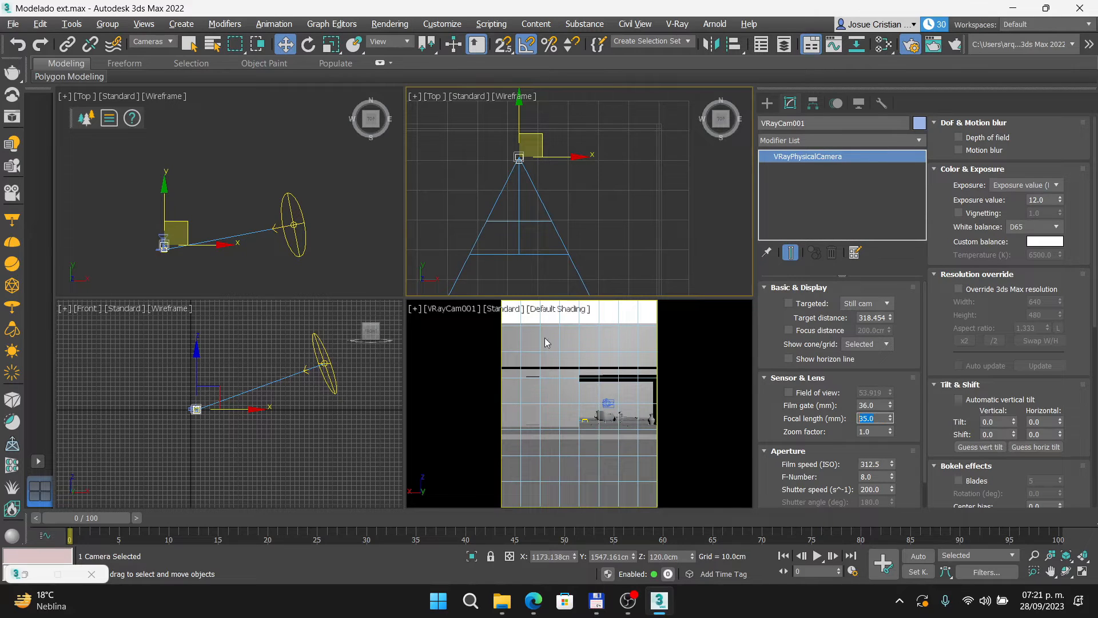
pyautogui.moveTo(560, 155); pyautogui.dragTo(469, 156)
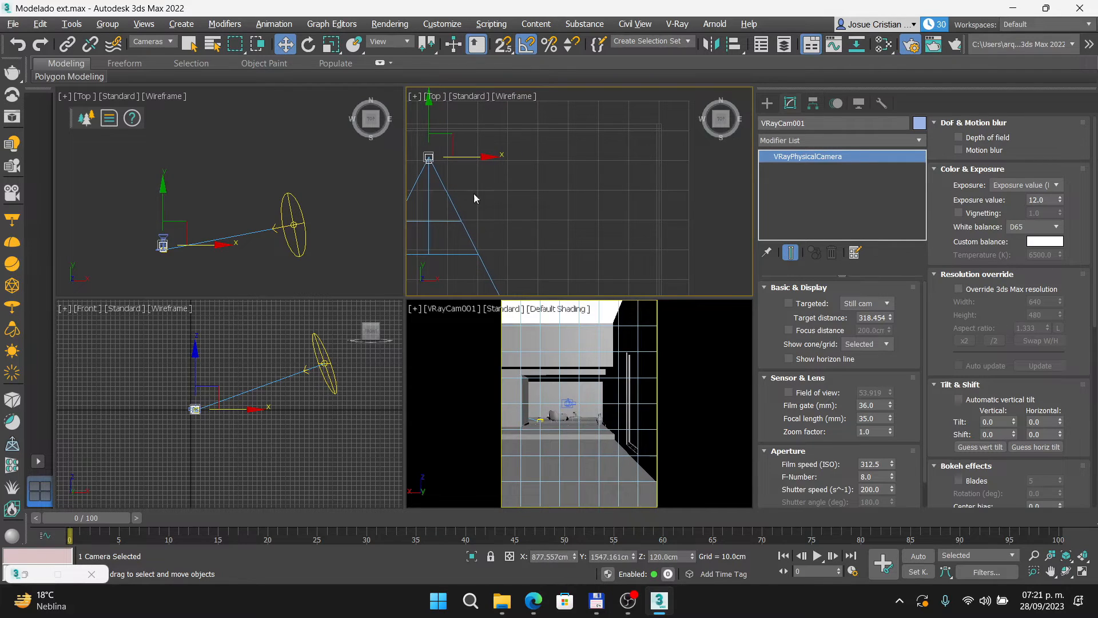
pyautogui.click(554, 321)
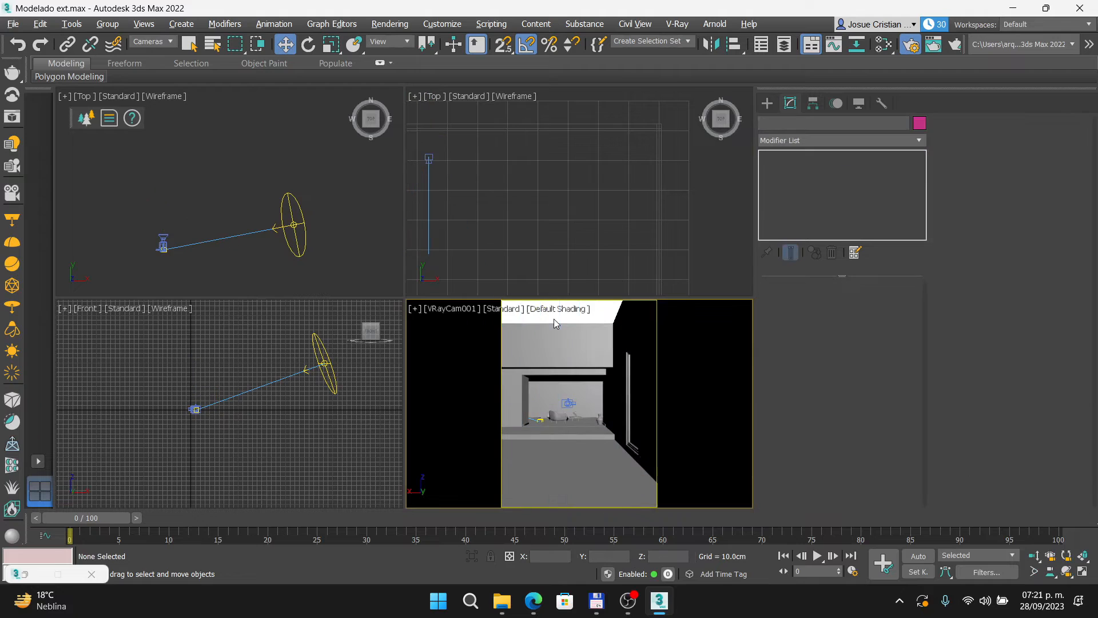
# Lock the render view to Quad 4 - VRayCam001 and run an interactive render, with the V-Ray Frame Buffer moved clear of Render Setup.
pyautogui.click(913, 49)
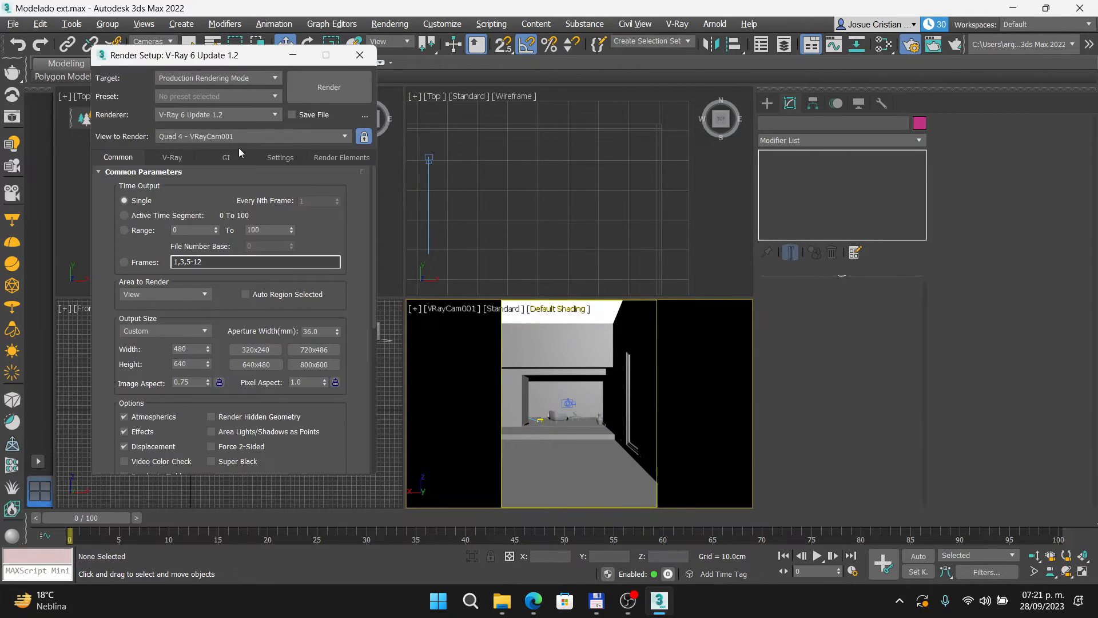
pyautogui.click(364, 136)
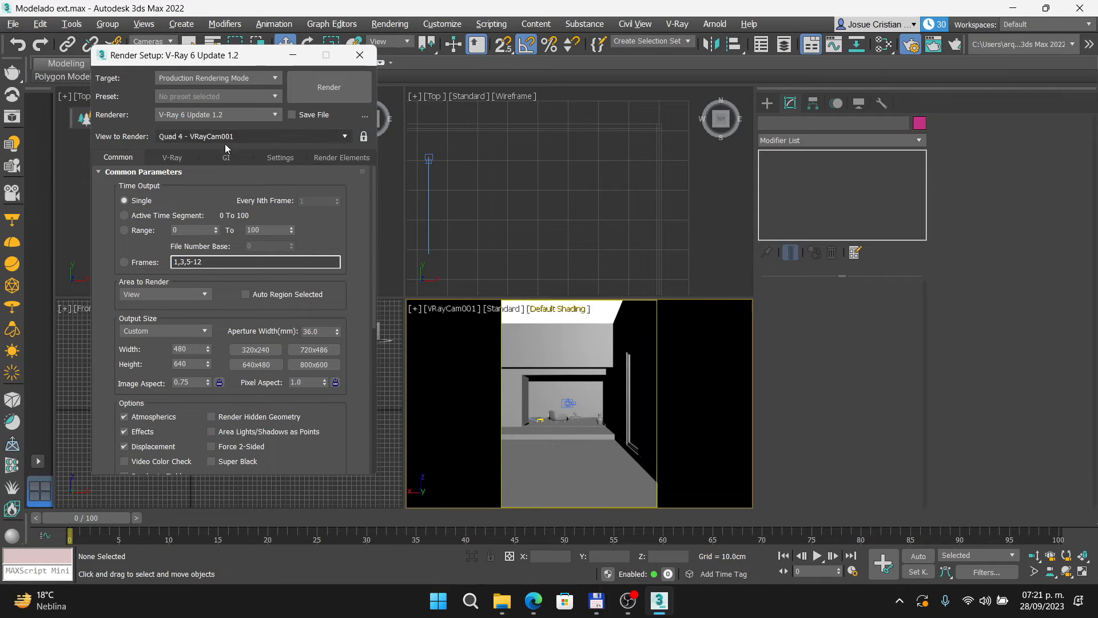
pyautogui.click(324, 99)
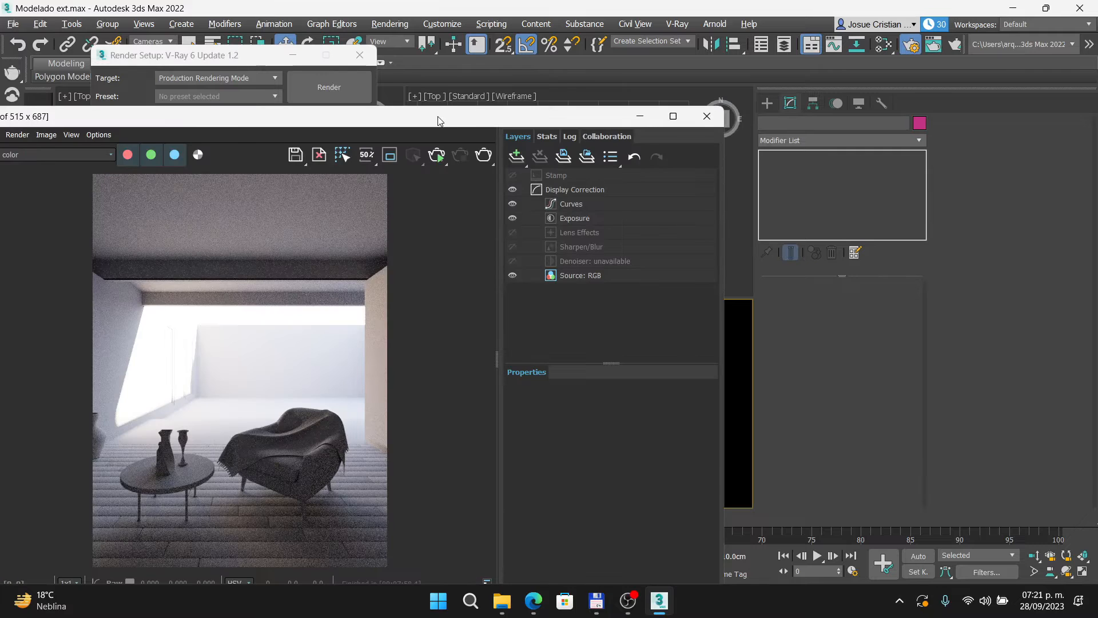
pyautogui.moveTo(439, 120); pyautogui.dragTo(901, 43)
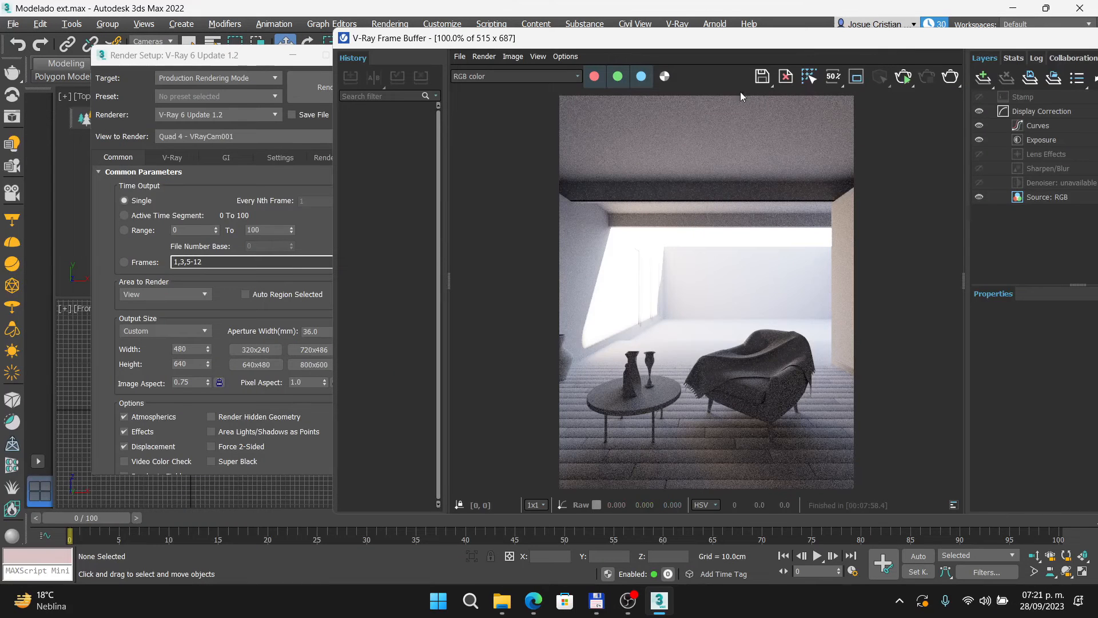
pyautogui.click(229, 55)
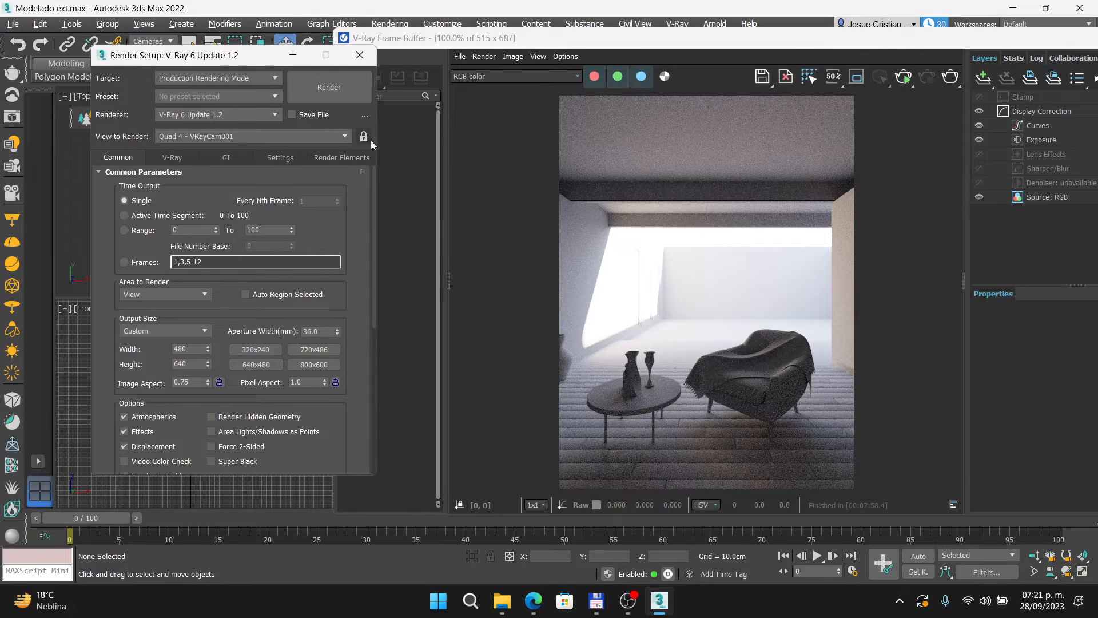
pyautogui.click(829, 128)
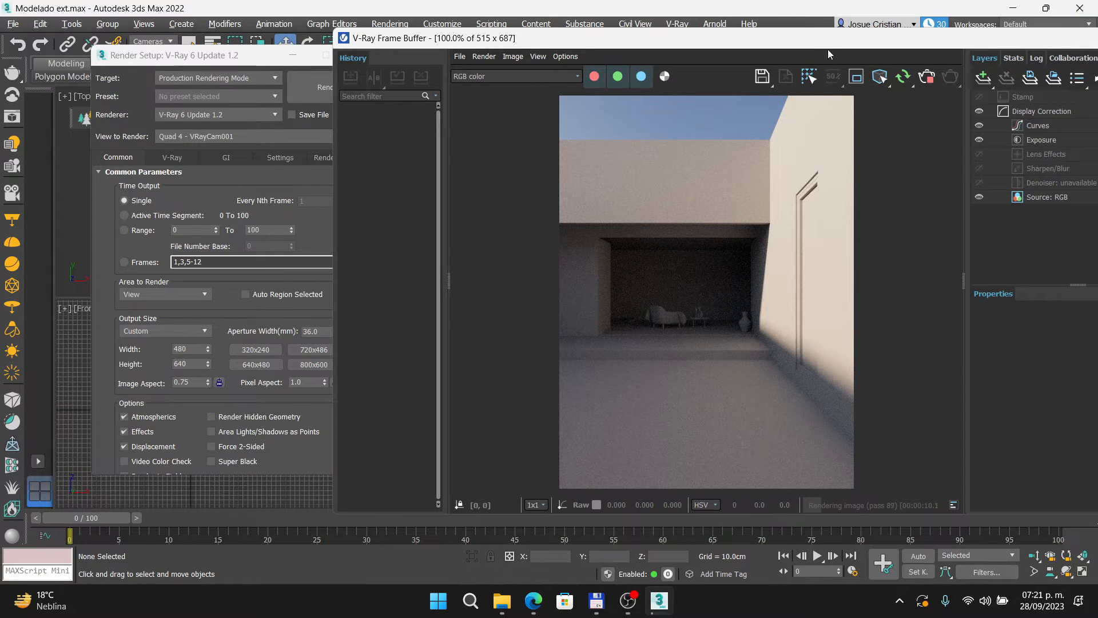
pyautogui.moveTo(828, 50); pyautogui.dragTo(491, 57)
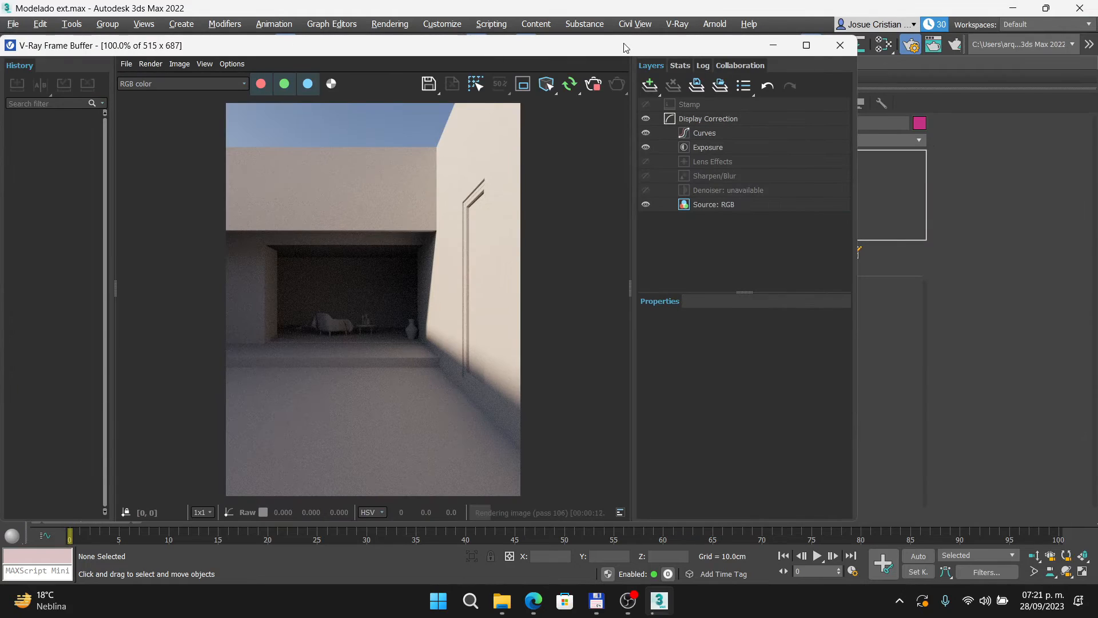
pyautogui.moveTo(608, 45); pyautogui.dragTo(560, 212)
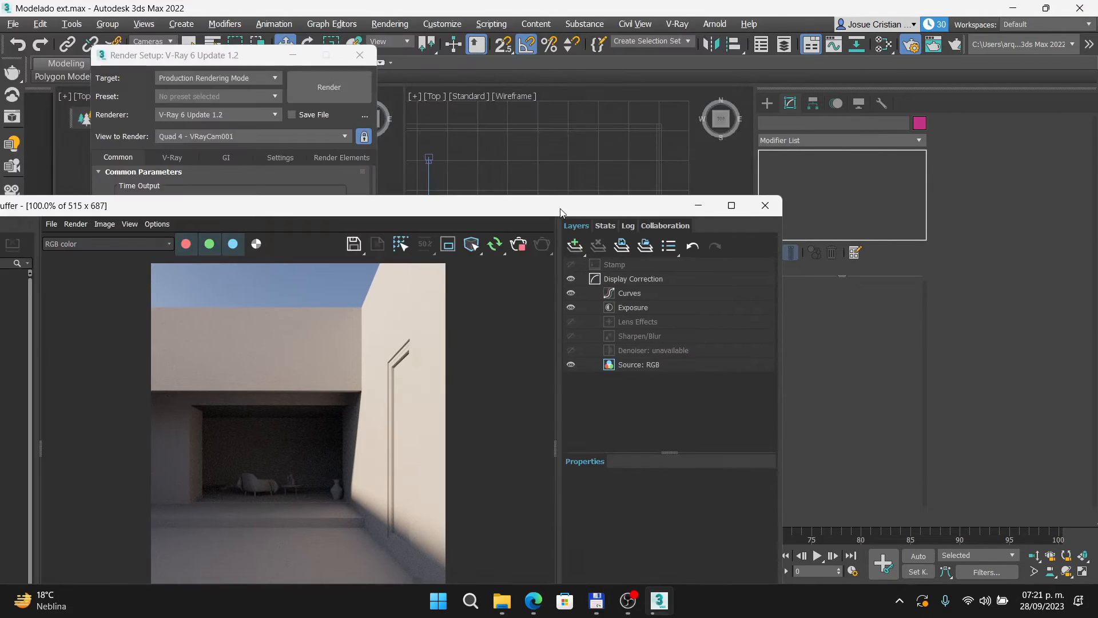
# Select VRayCam001 and adjust its exposure value, trying 6 and settling on 10, with the frame buffer moved clear of its parameters.
pyautogui.click(429, 159)
pyautogui.moveTo(379, 205); pyautogui.dragTo(326, 68)
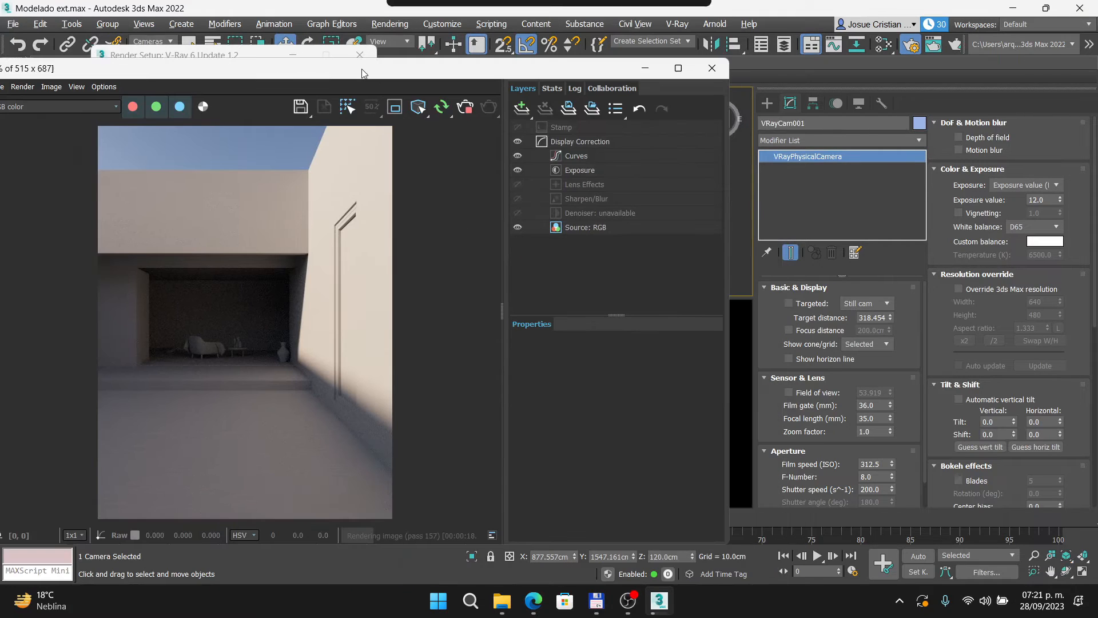
pyautogui.click(1038, 200)
pyautogui.write('6')
pyautogui.press('Return')
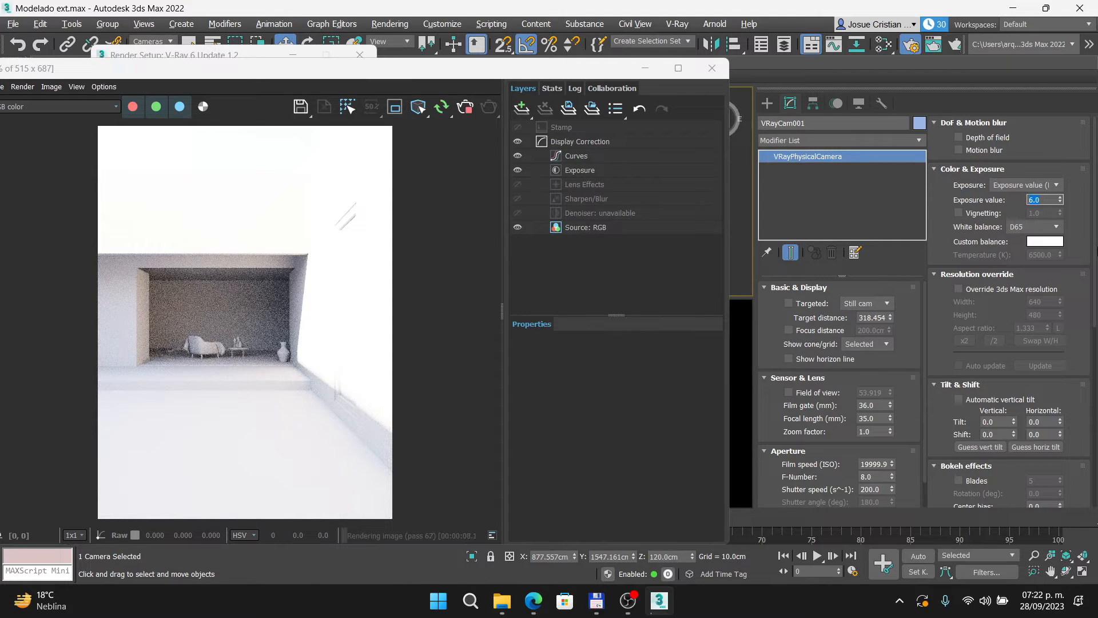
pyautogui.write('10')
pyautogui.press('Return')
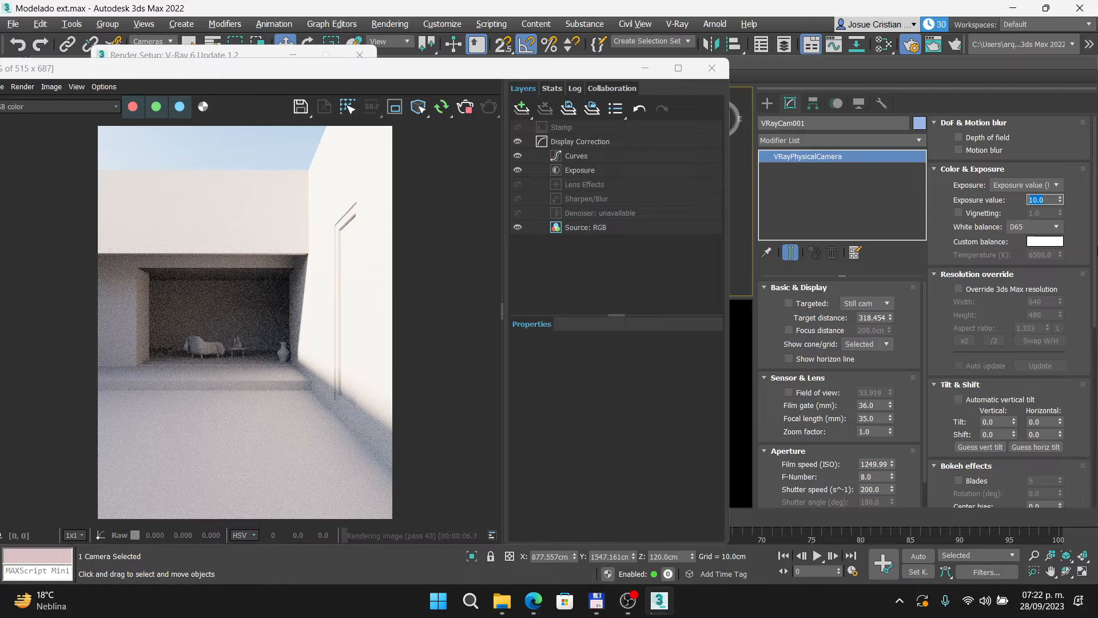
# Compare the render without the Curves and Exposure display corrections, and switch both corrections back on.
pyautogui.click(517, 160)
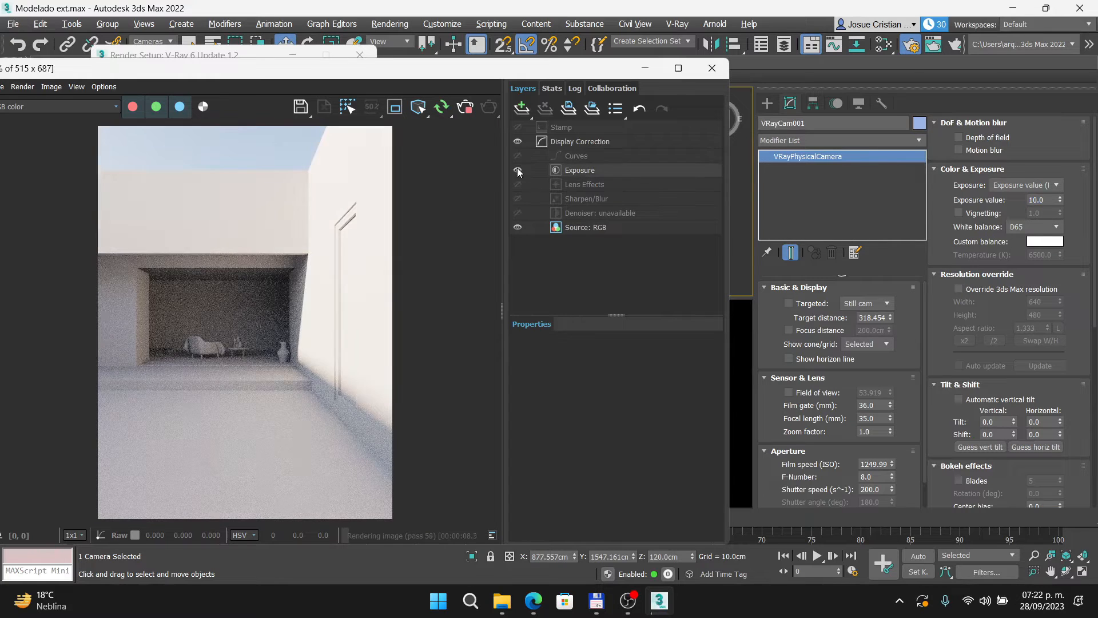
pyautogui.click(517, 169)
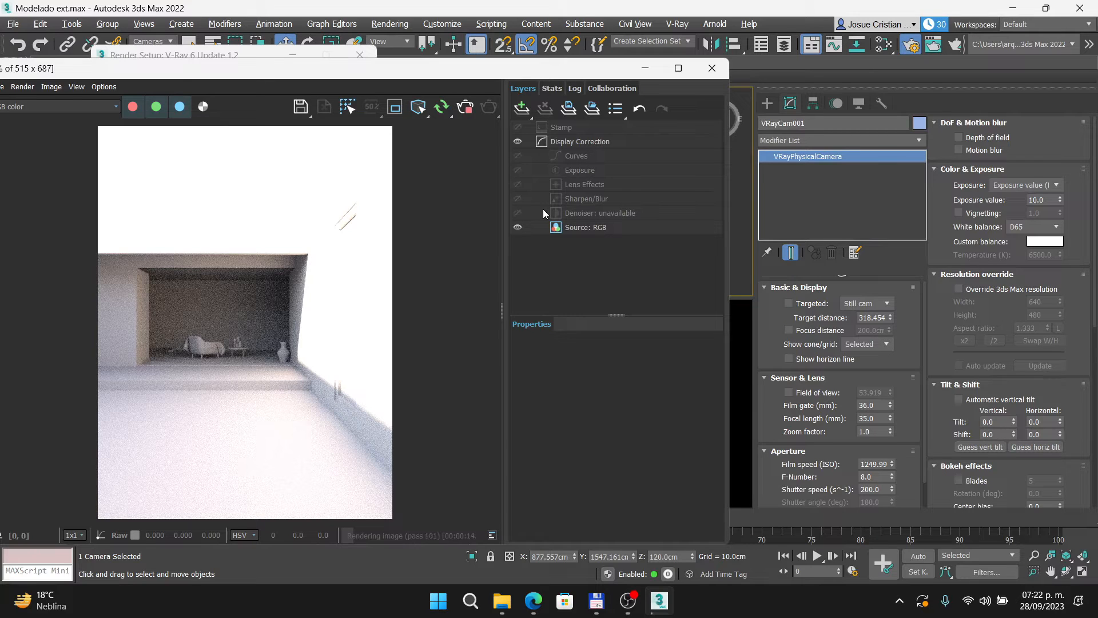
pyautogui.click(516, 170)
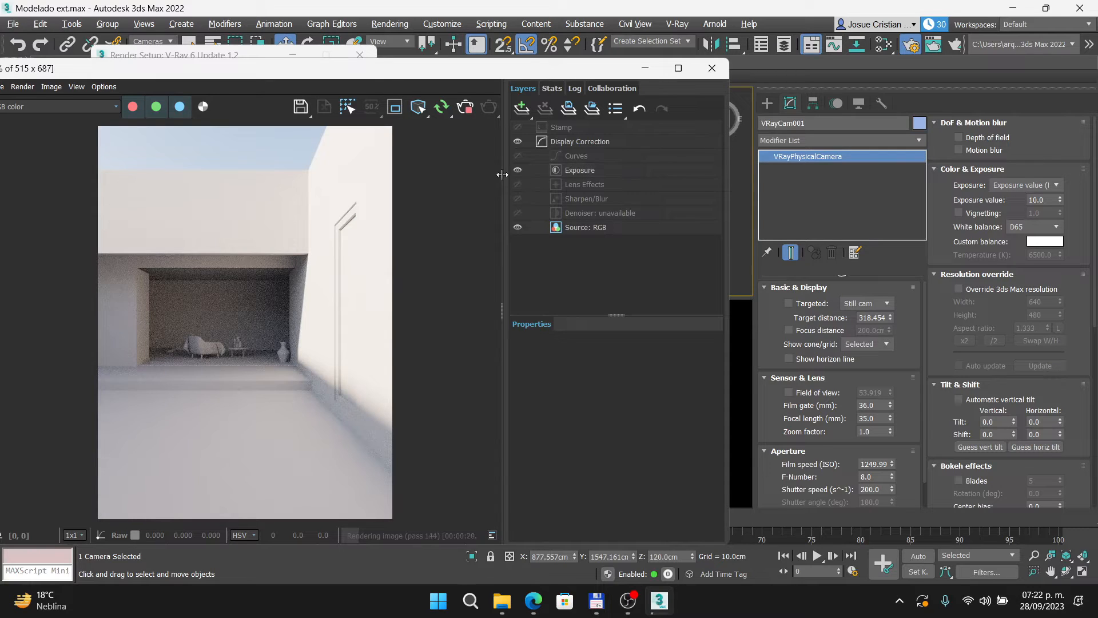
pyautogui.click(518, 156)
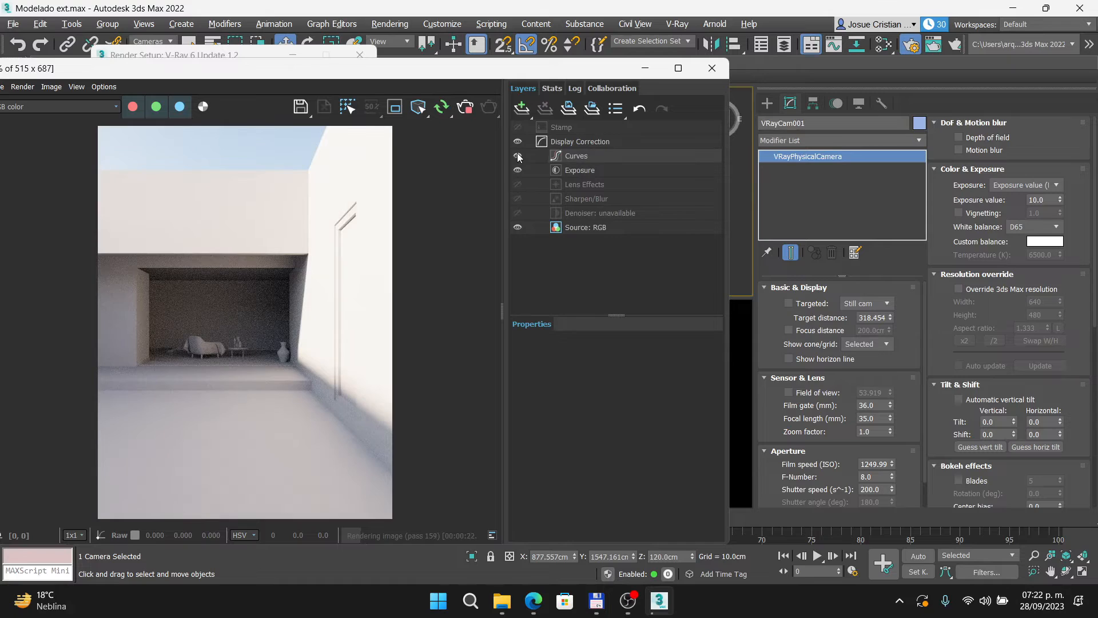
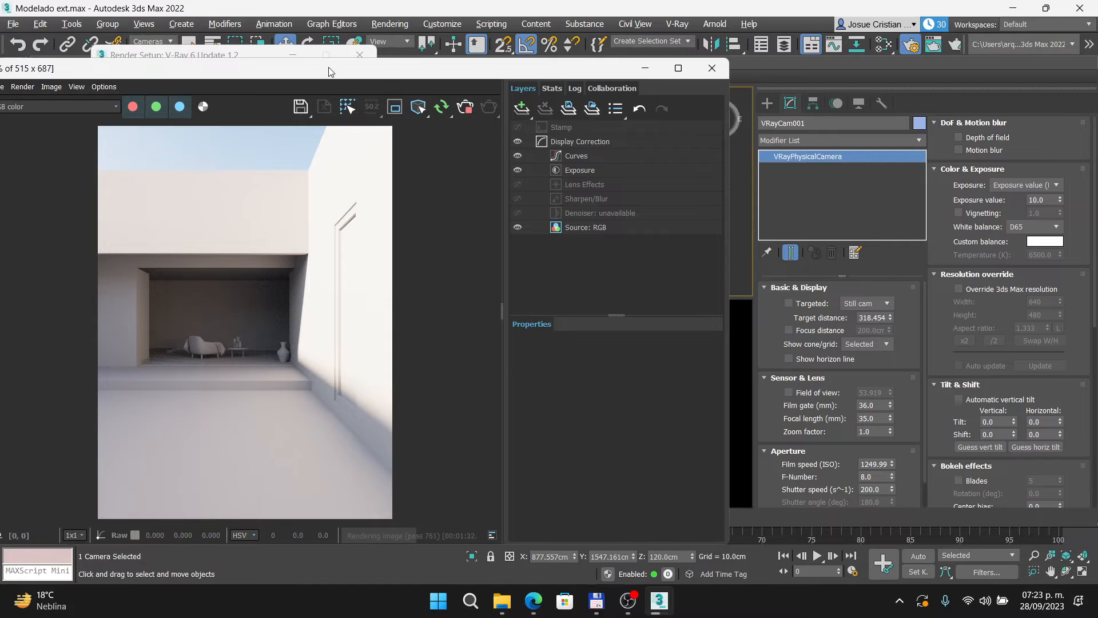
# Close Render Setup and restrict the selection filter to Lights.
pyautogui.click(225, 55)
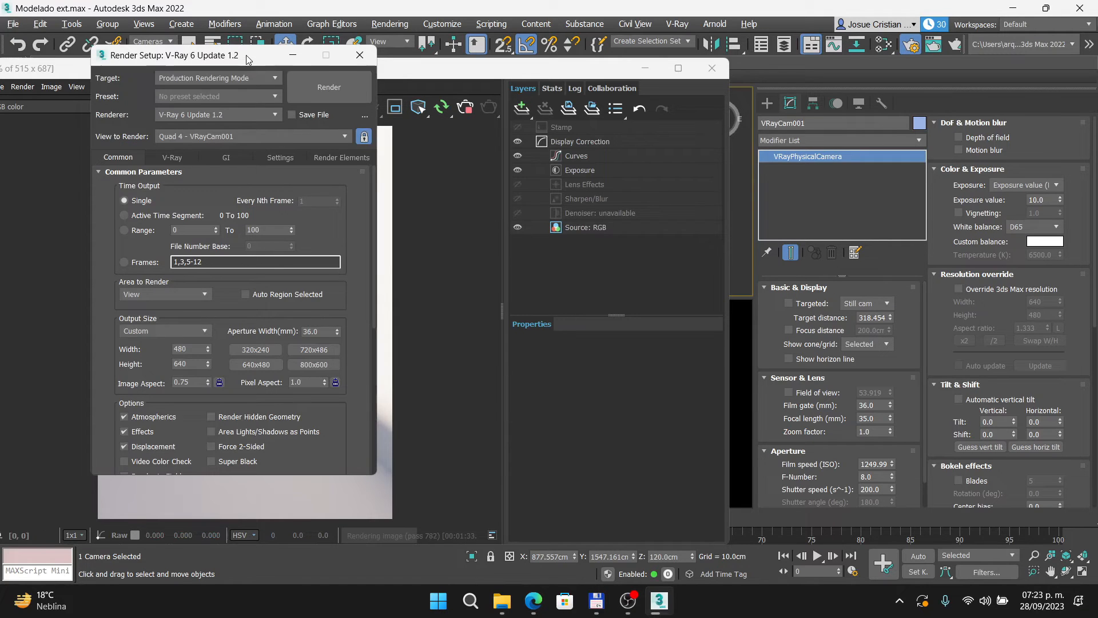
pyautogui.click(359, 55)
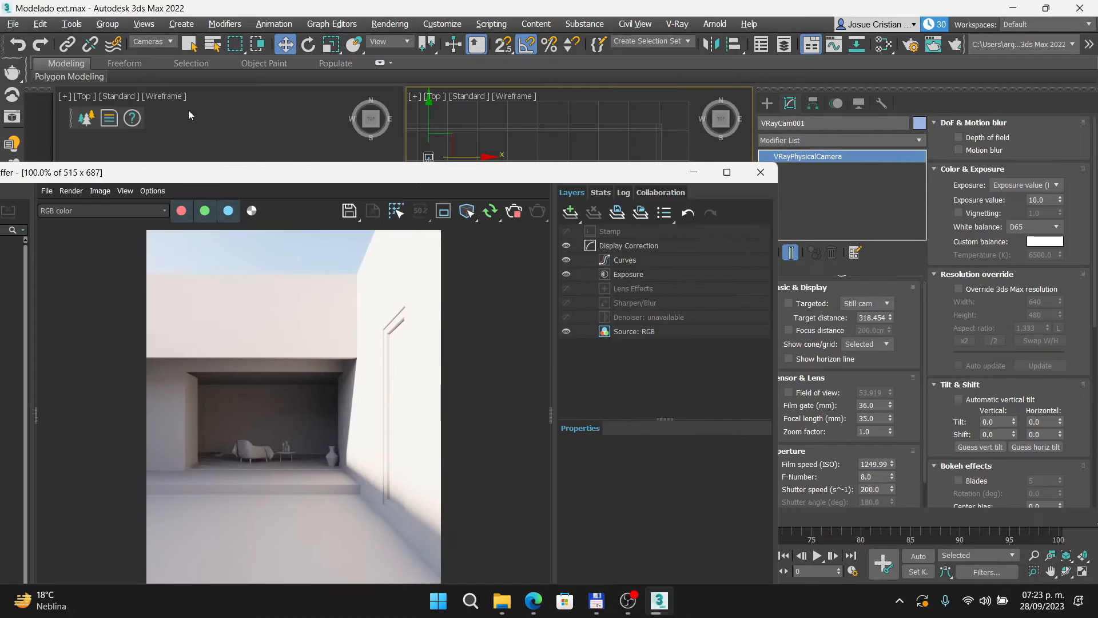
pyautogui.click(167, 42)
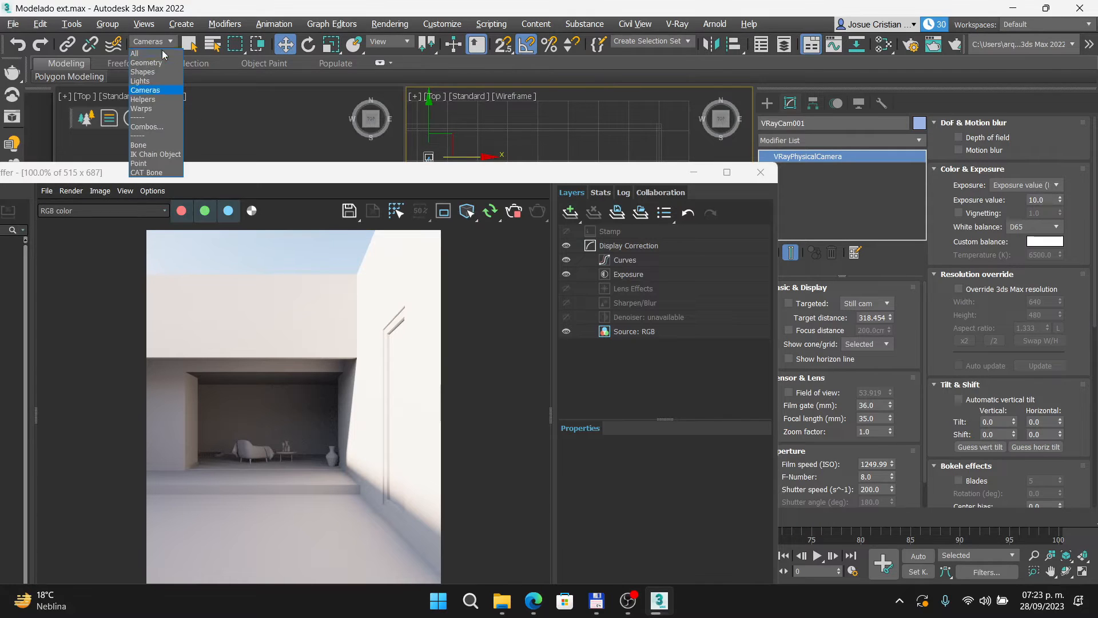
pyautogui.click(139, 80)
# Select the VRaySun in the top view and move the V-Ray Frame Buffer clear of the sun's parameters.
pyautogui.click(171, 117)
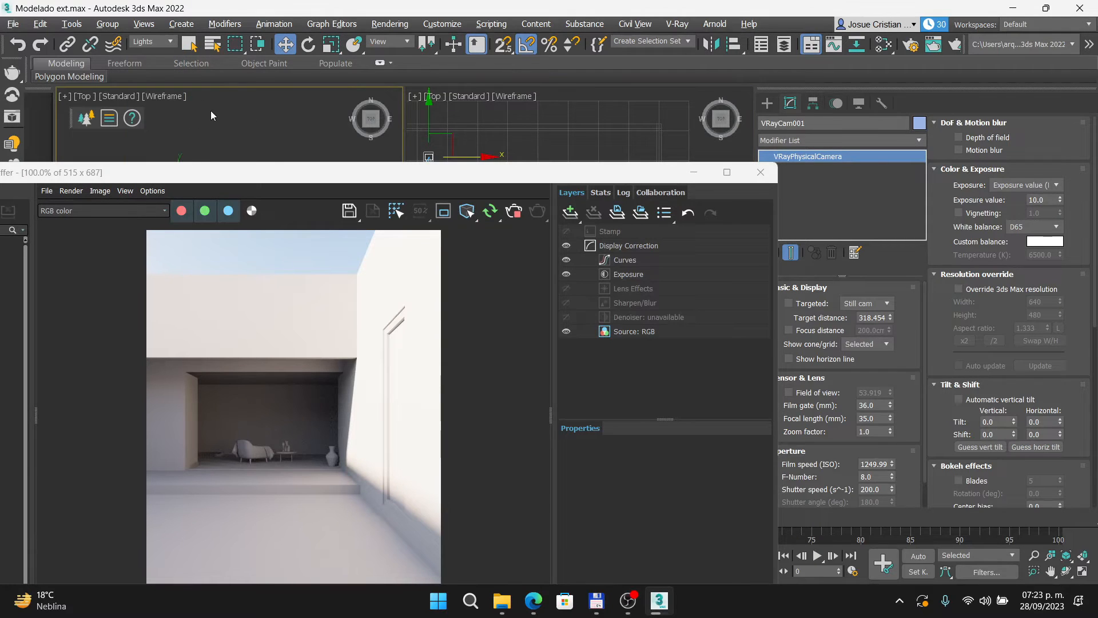
pyautogui.scroll(5, 228, 129)
pyautogui.scroll(-2, 243, 128)
pyautogui.moveTo(534, 171); pyautogui.dragTo(955, 94)
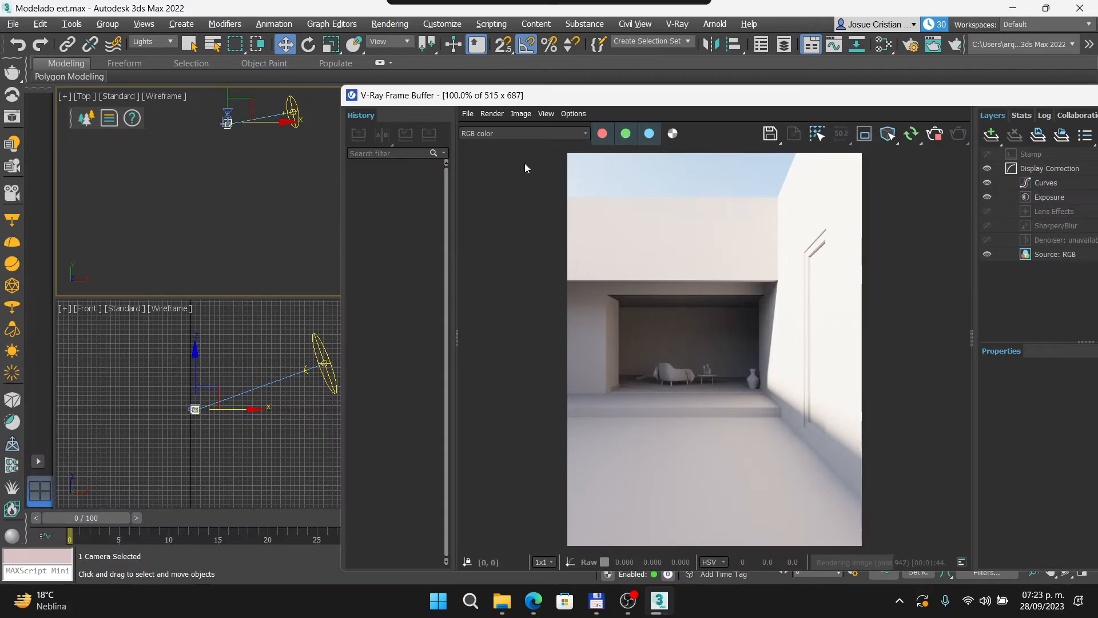
pyautogui.scroll(-3, 153, 220)
pyautogui.scroll(4, 209, 177)
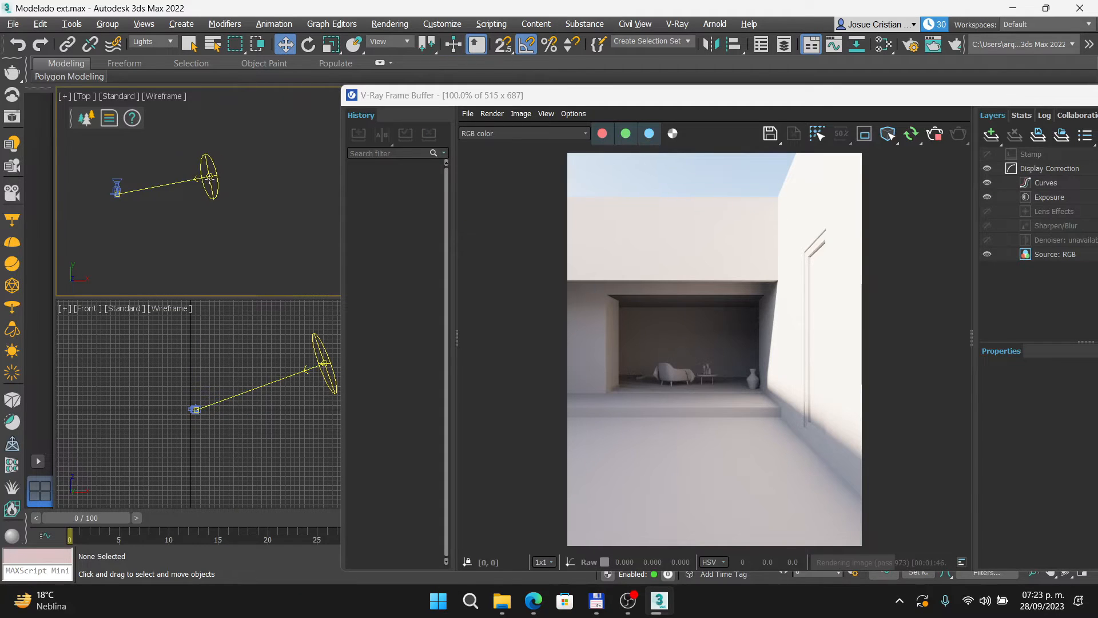
pyautogui.click(210, 177)
pyautogui.moveTo(613, 93); pyautogui.dragTo(180, 90)
pyautogui.moveTo(385, 88); pyautogui.dragTo(373, 75)
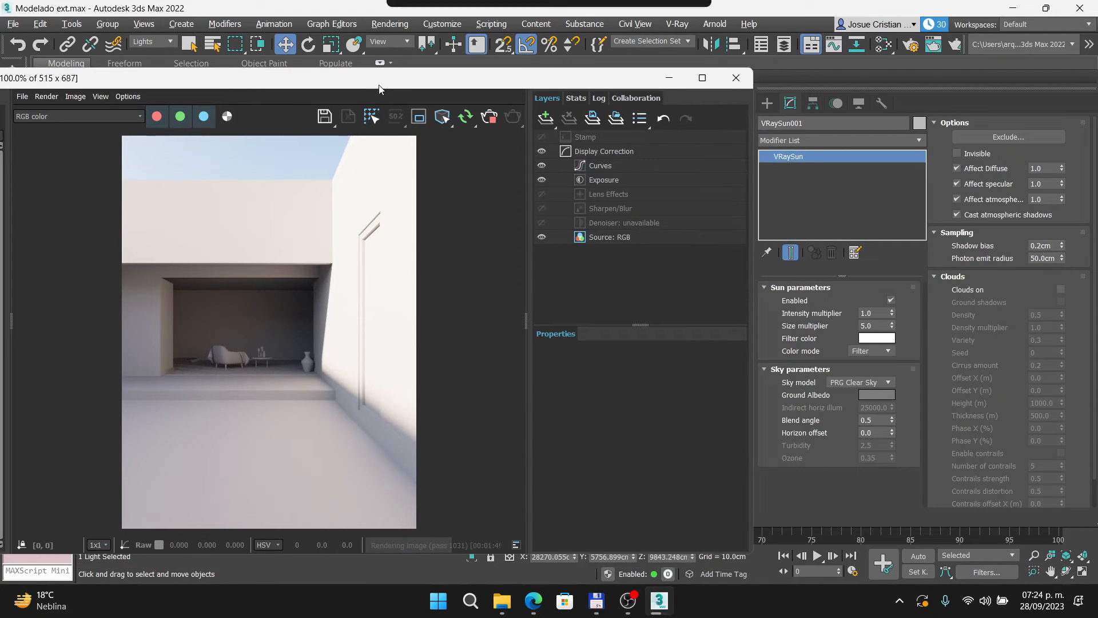
# Turn on clouds for VRaySun001, test a density of 0.6 and set the density back to 0.5.
pyautogui.click(1060, 289)
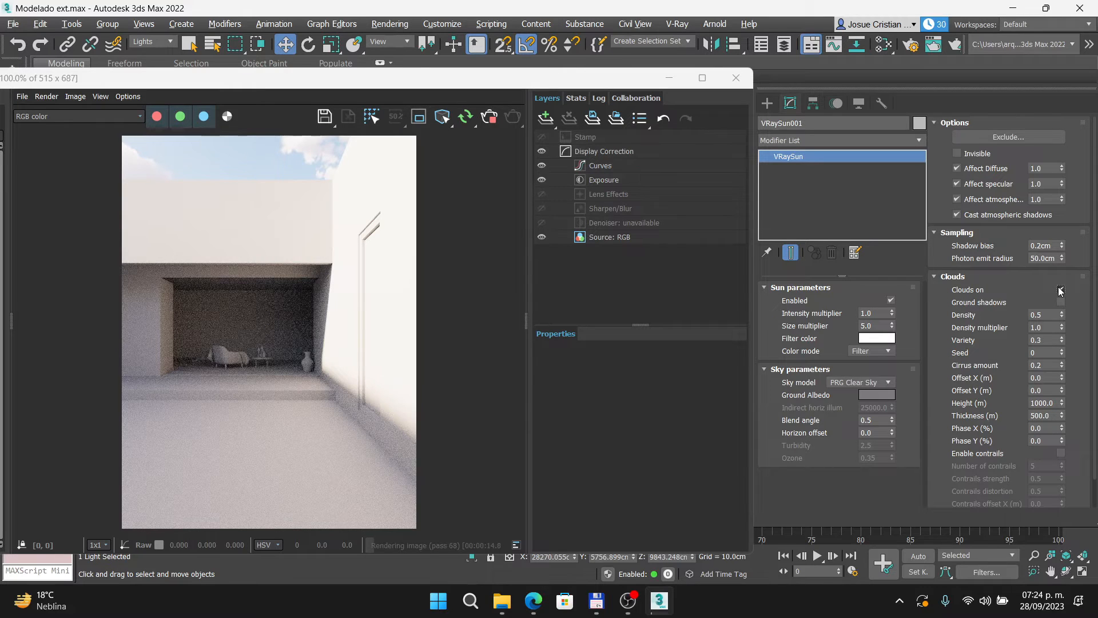
pyautogui.click(1046, 314)
pyautogui.press('Return')
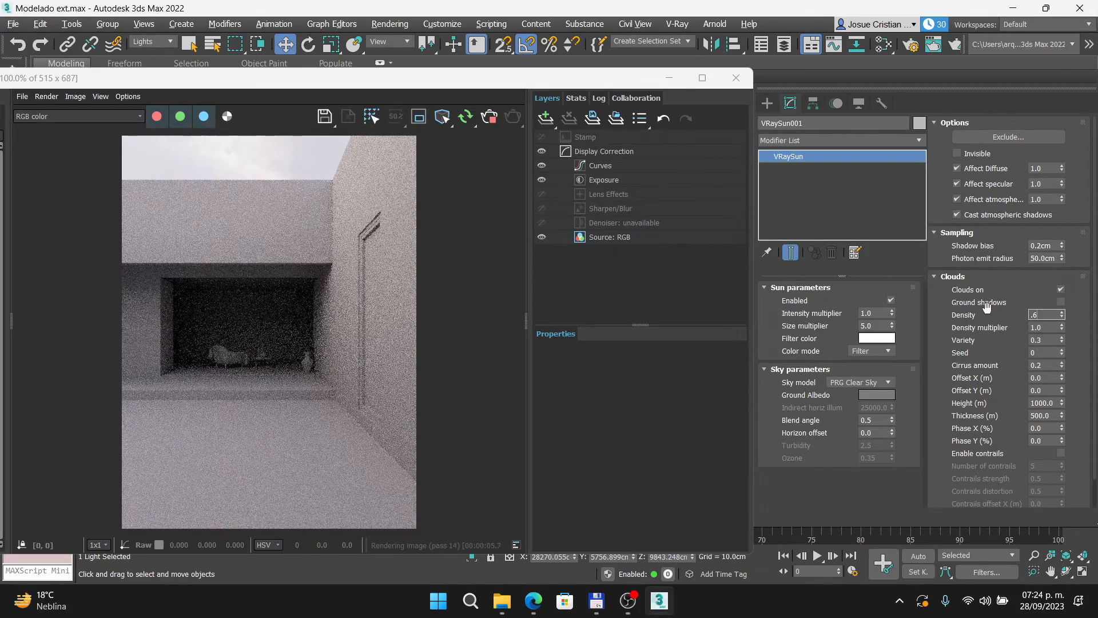
pyautogui.write('.6')
pyautogui.press('Return')
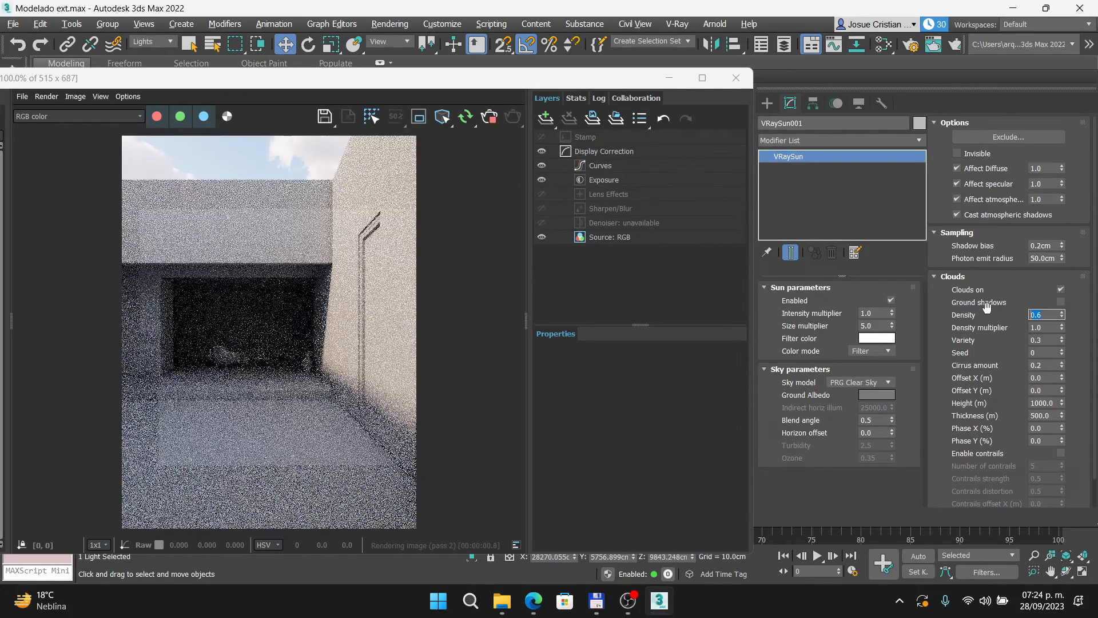
pyautogui.write('.5')
pyautogui.press('Return')
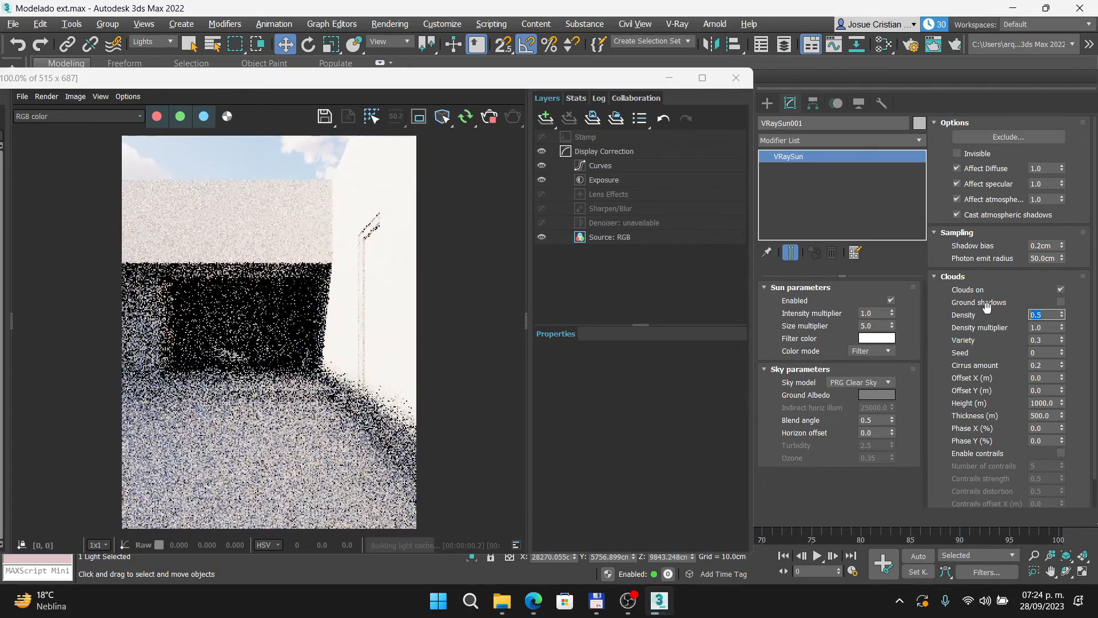
# Set the variety of VRaySun001's clouds to 0.5.
pyautogui.doubleClick(1047, 339)
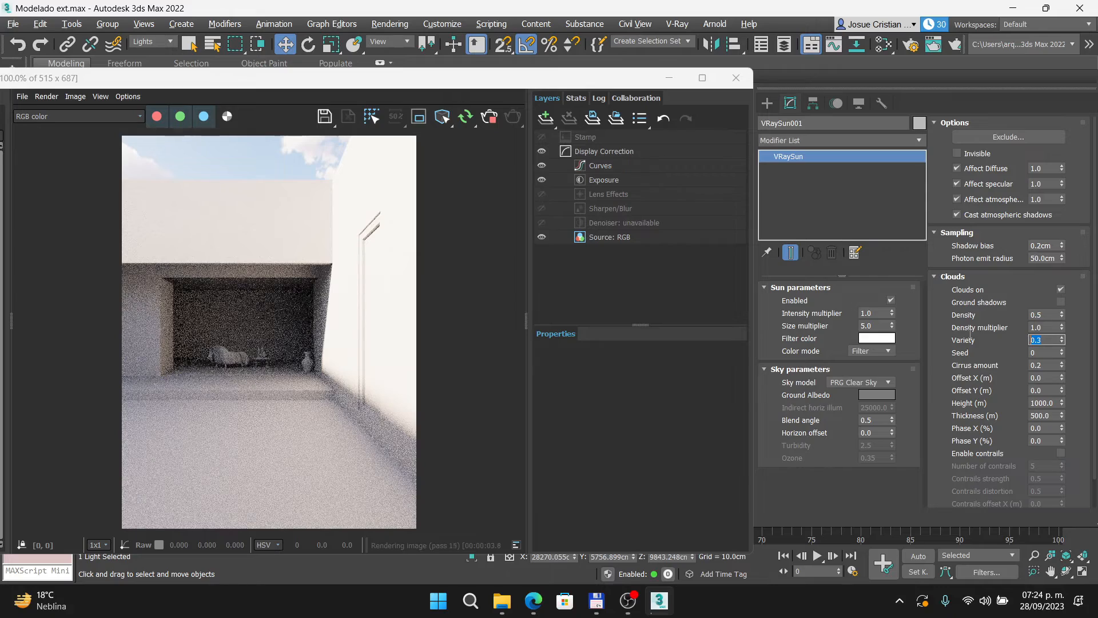
pyautogui.write('.5')
pyautogui.press('Return')
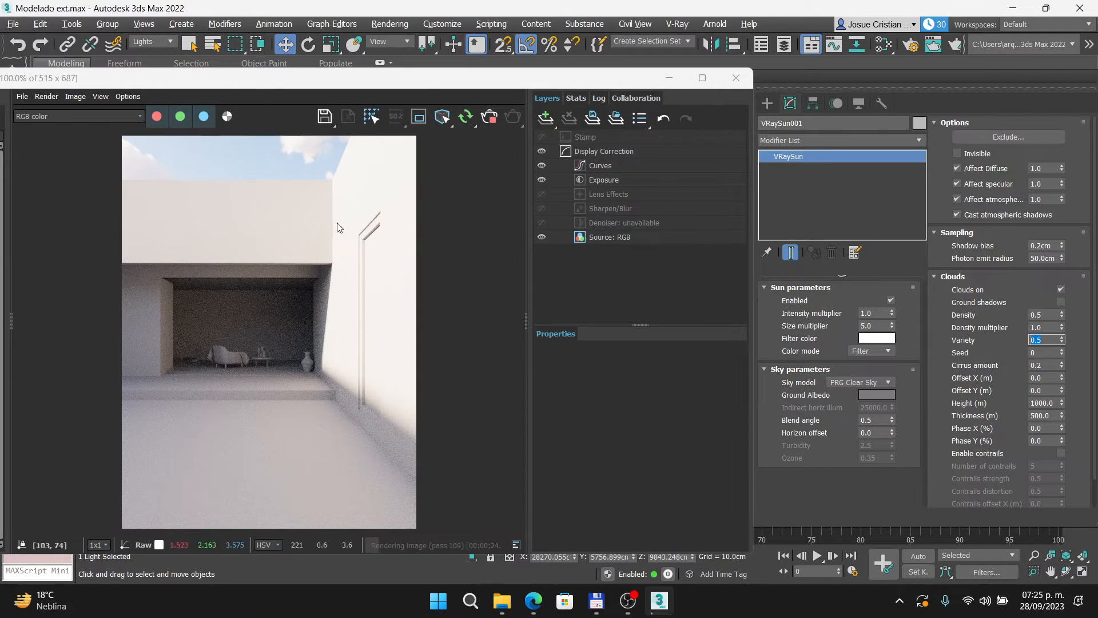
# Stop the interactive render, close the V-Ray Frame Buffer and switch the VRayCam001 viewport to PhysCamera001.
pyautogui.click(490, 117)
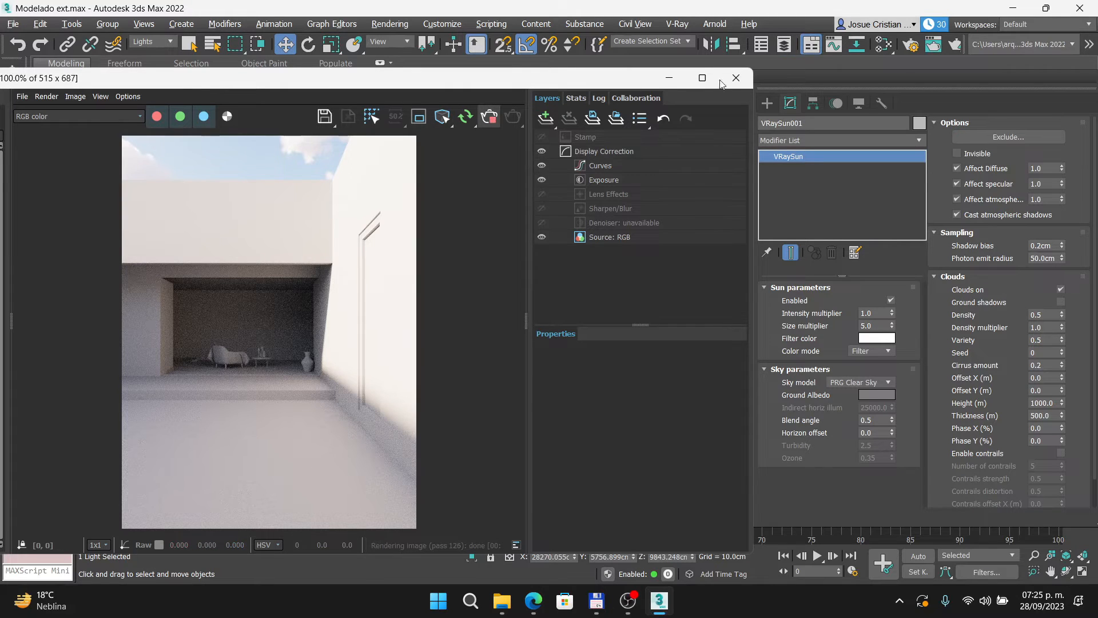
pyautogui.click(737, 78)
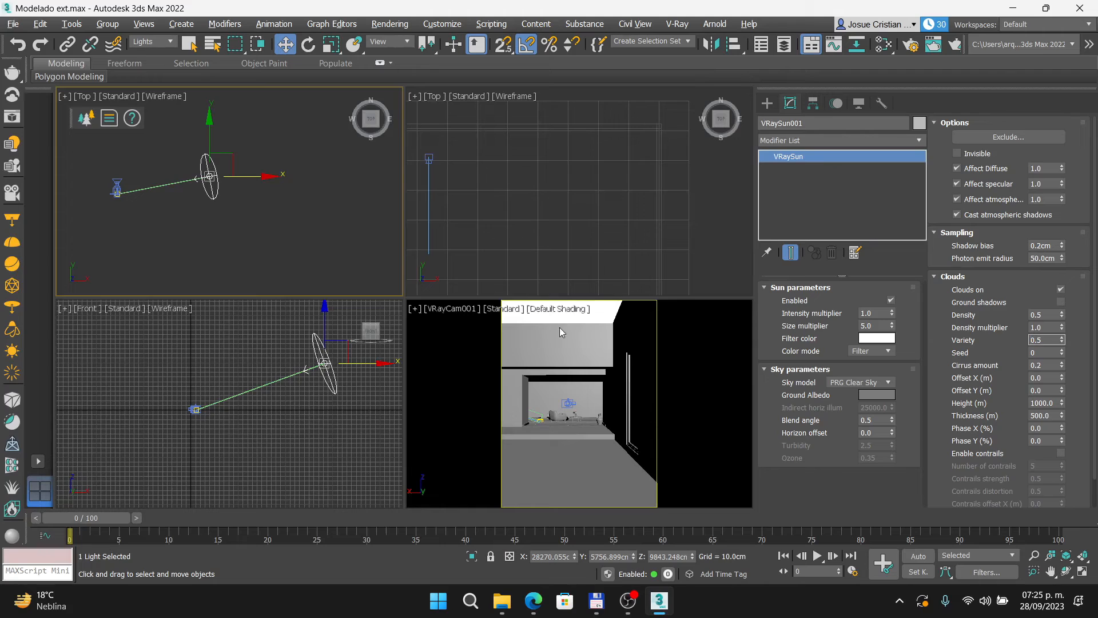
pyautogui.click(608, 318)
pyautogui.press('c')
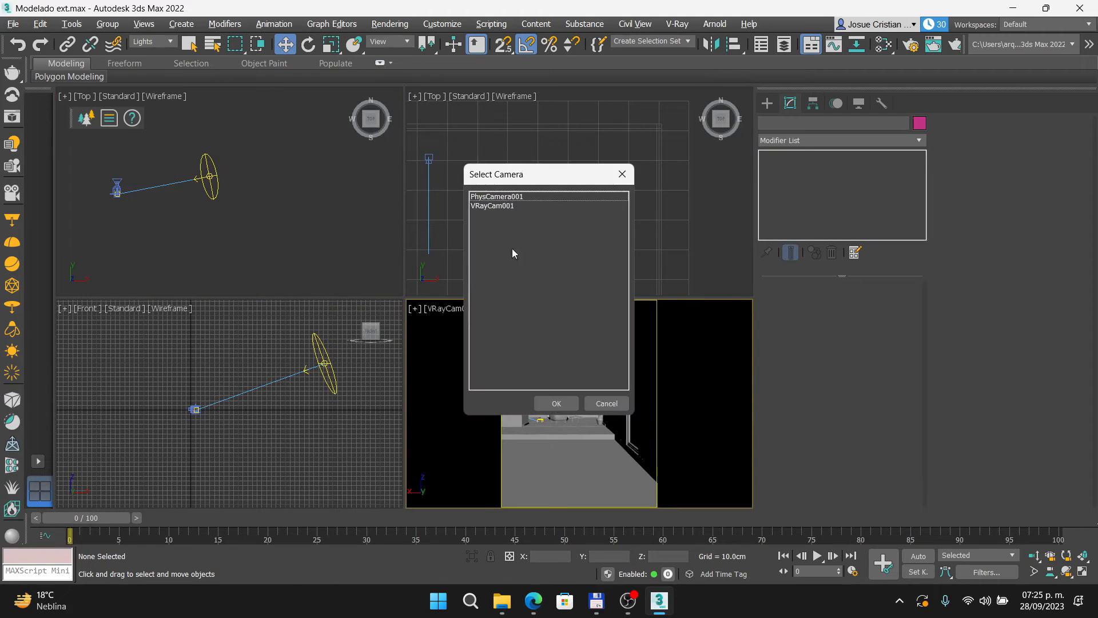
pyautogui.click(492, 197)
pyautogui.click(556, 403)
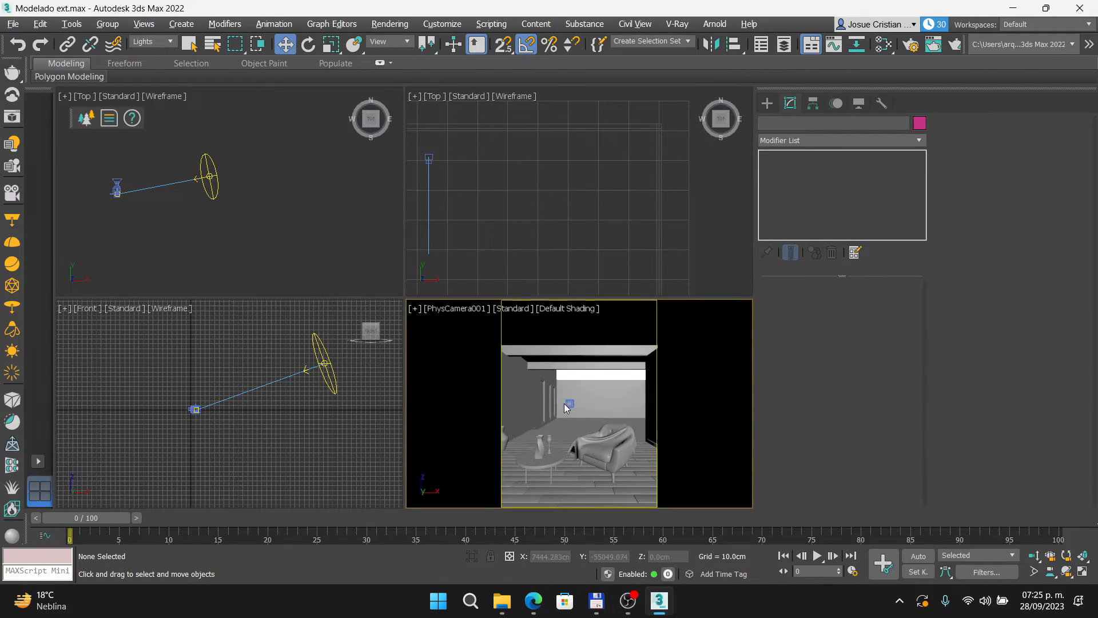
# Open Render Setup for Quad 4 - PhysCamera001, toggle its view lock and bring up the V-Ray Frame Buffer for an interactive render.
pyautogui.click(909, 45)
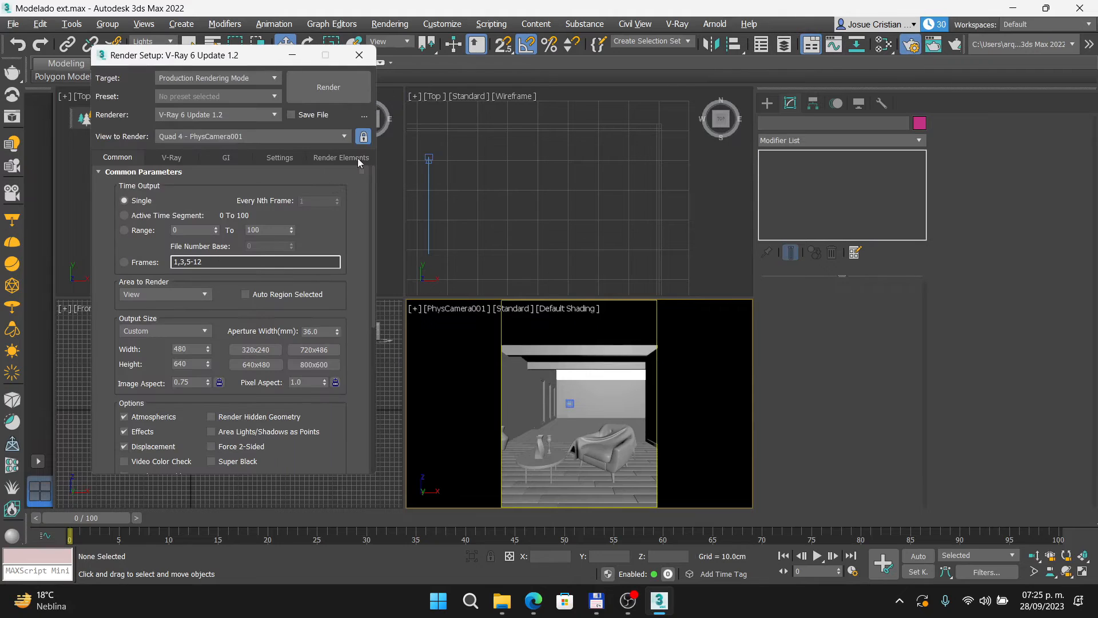
pyautogui.click(361, 136)
pyautogui.click(12, 116)
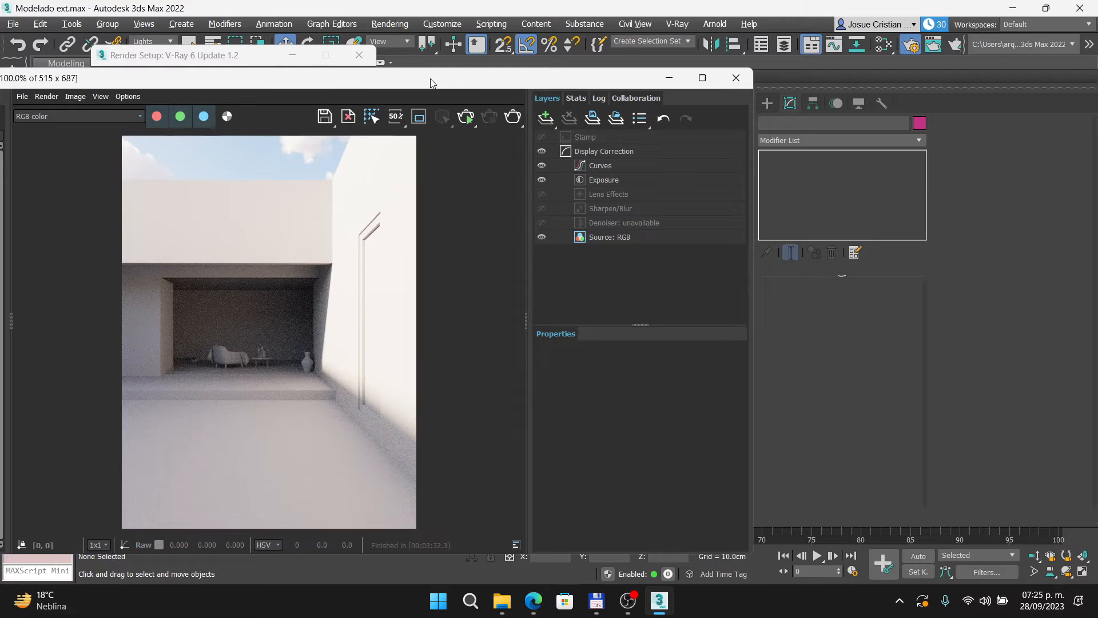
# Switch to the Prezi lighting presentation in the browser, advance to the topic overview and open the Luces Vray section.
pyautogui.click(534, 601)
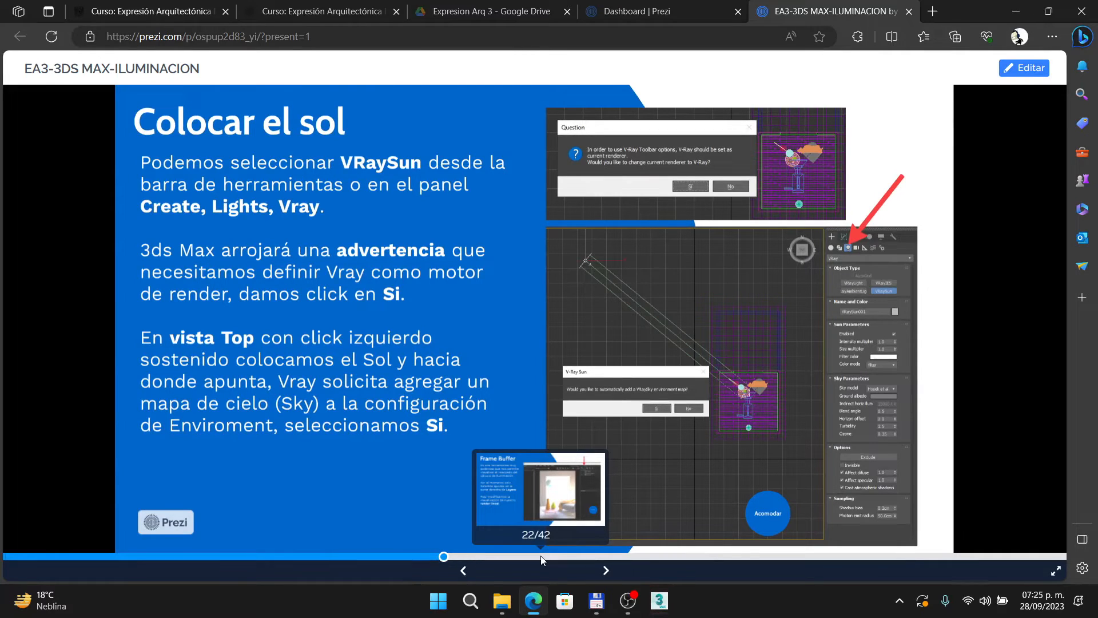
pyautogui.press('Right')
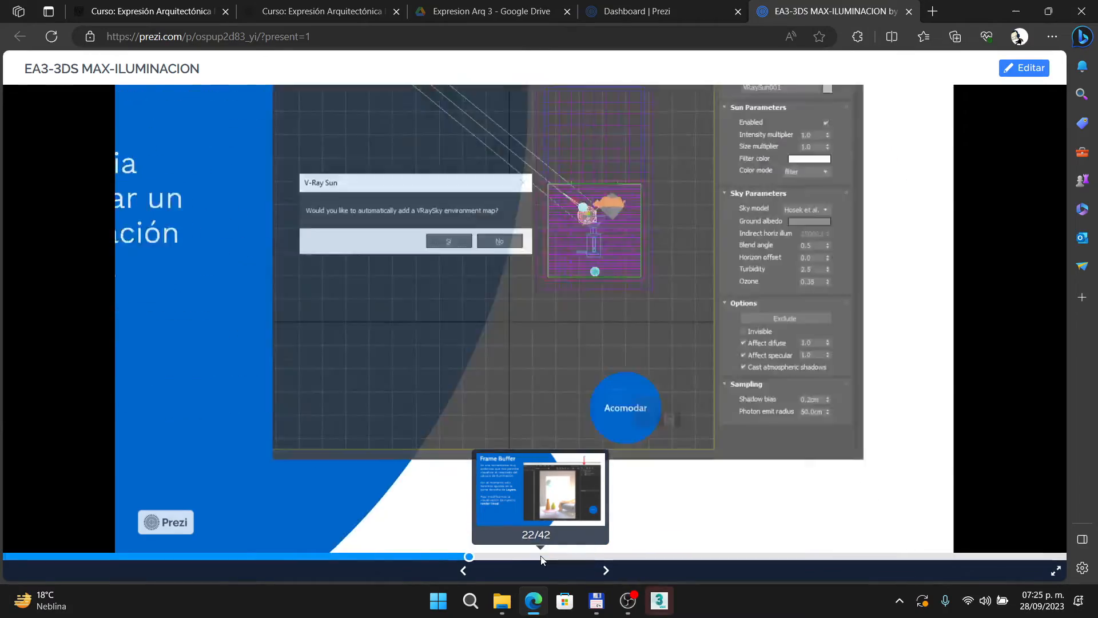
pyautogui.press('Right')
pyautogui.press('Right')
pyautogui.press('Right')
pyautogui.press('Right')
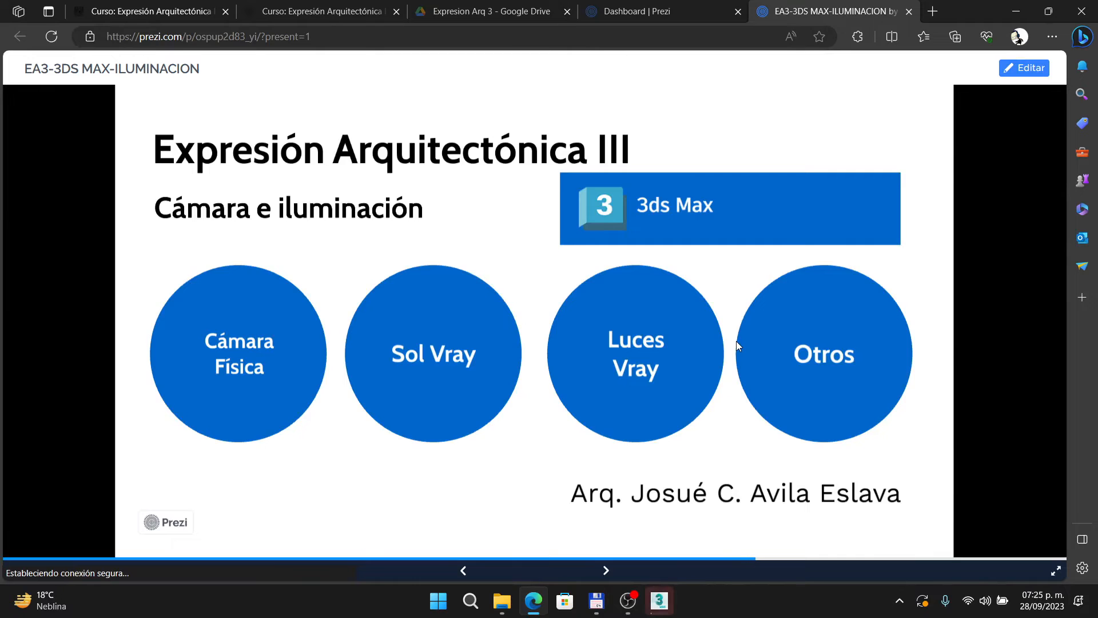
pyautogui.click(657, 352)
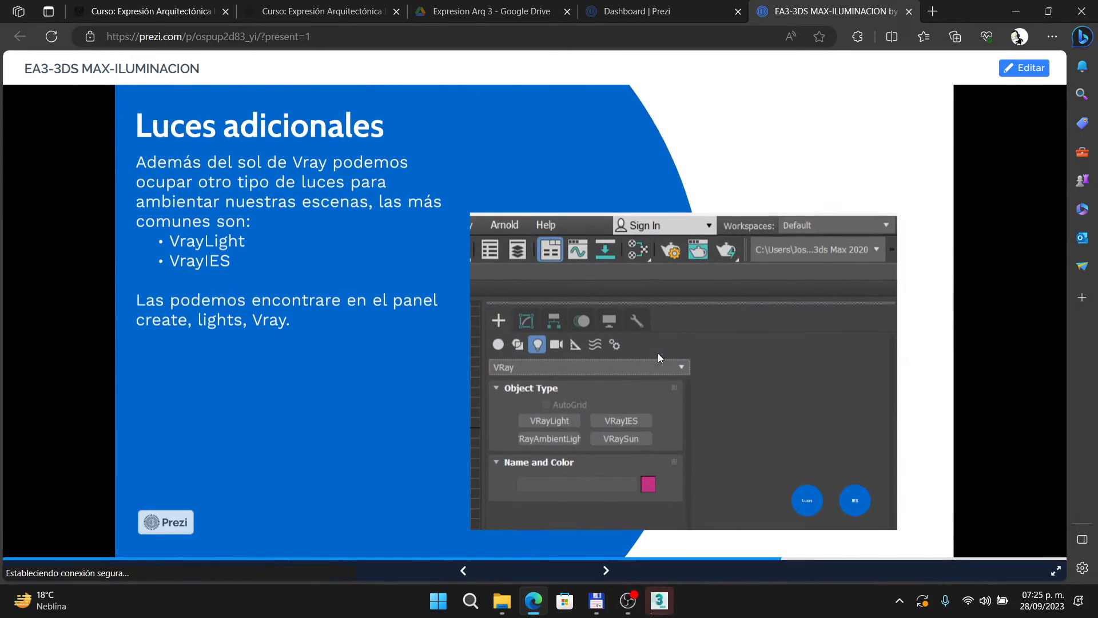
# Return to 3ds Max, move the V-Ray Frame Buffer and turn off its Curves display correction.
pyautogui.hotkey('alt', 'Tab')
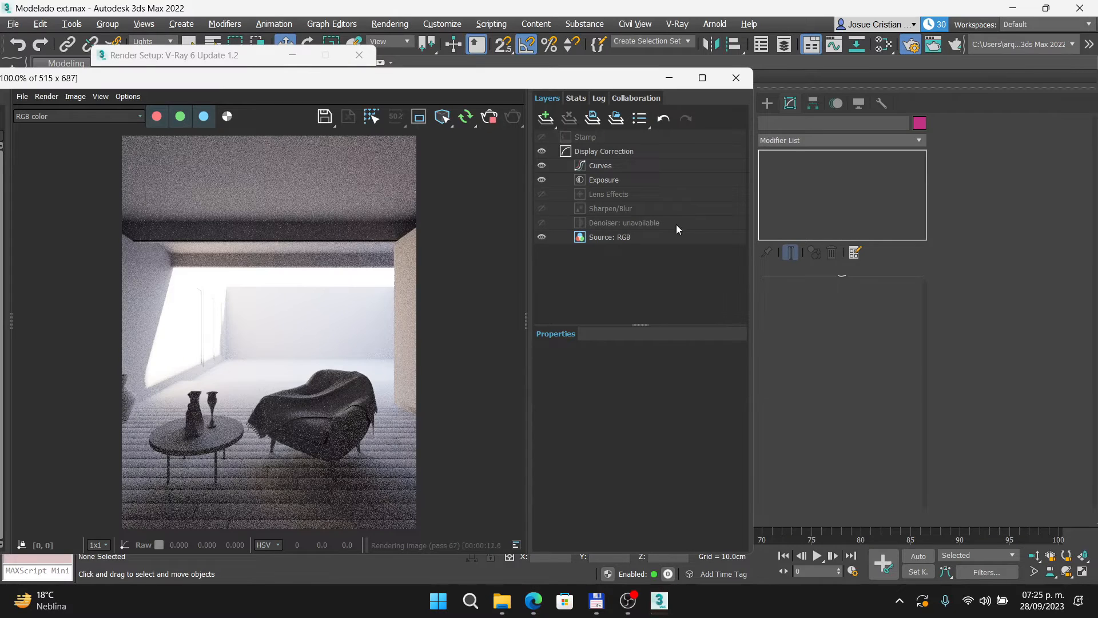
pyautogui.moveTo(544, 80); pyautogui.dragTo(824, 81)
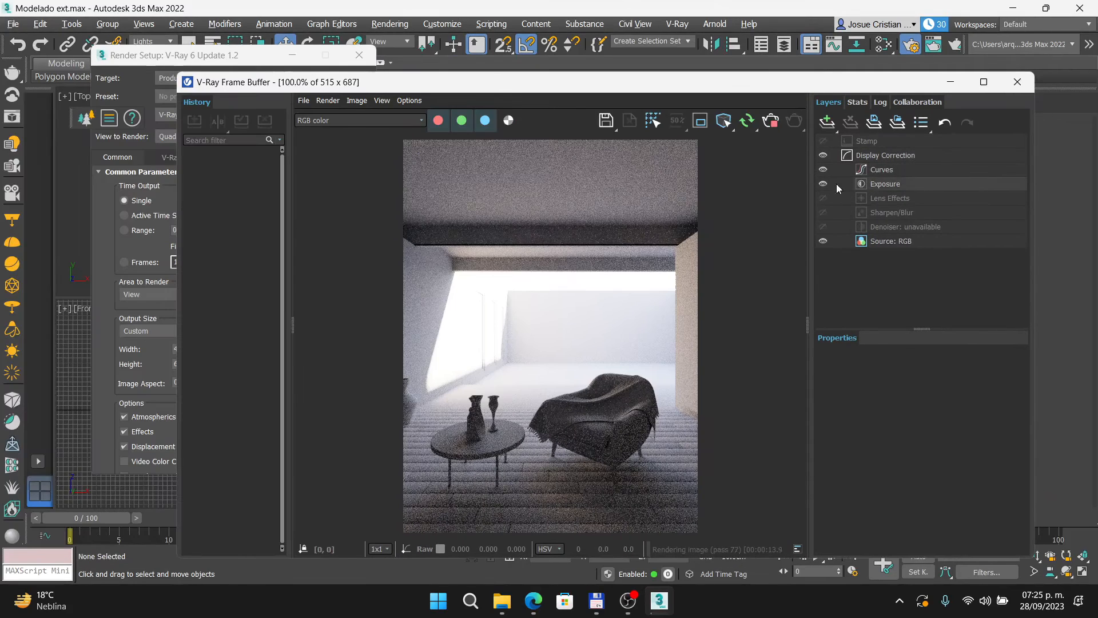
pyautogui.click(822, 169)
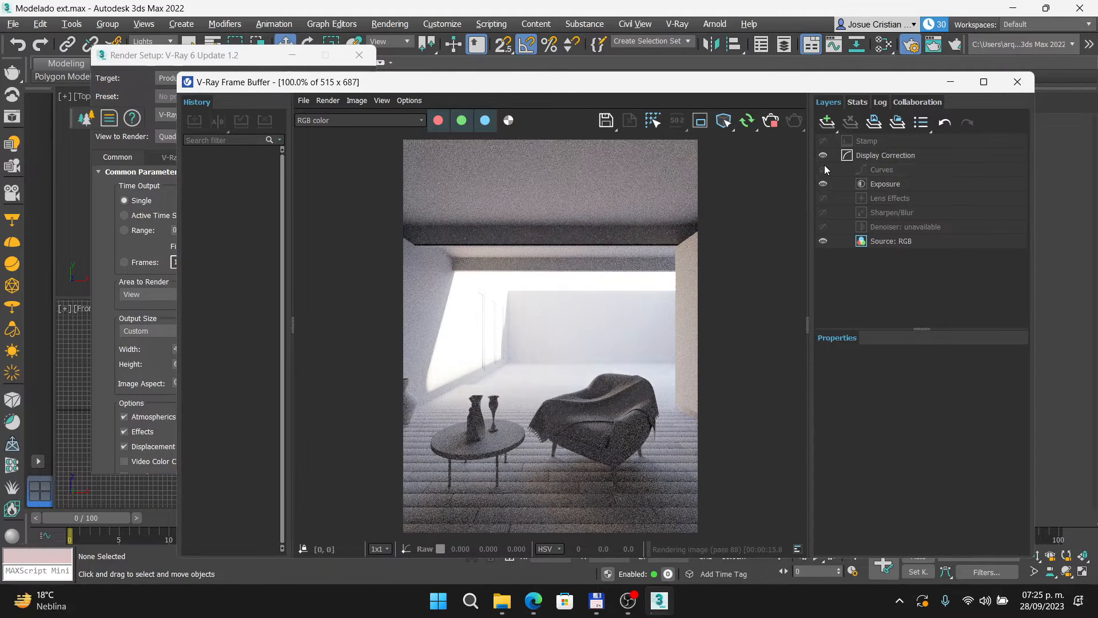
# Switch to the browser and look through both Expresión Arquitectónica course pages for the LUT package resource.
pyautogui.click(533, 601)
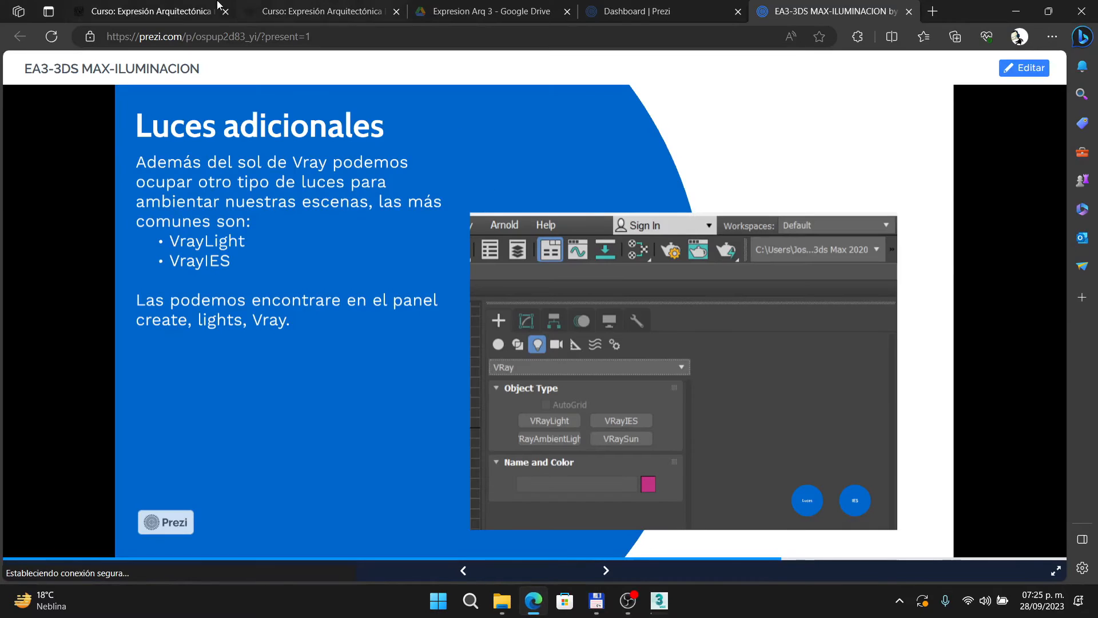
pyautogui.click(166, 9)
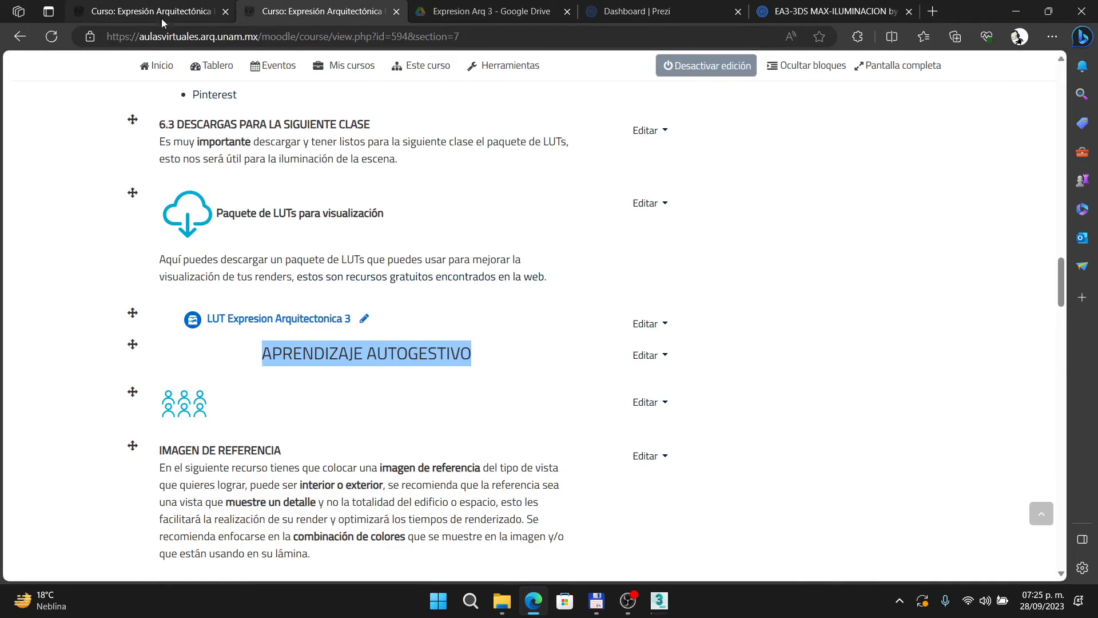
pyautogui.scroll(15, 268, 232)
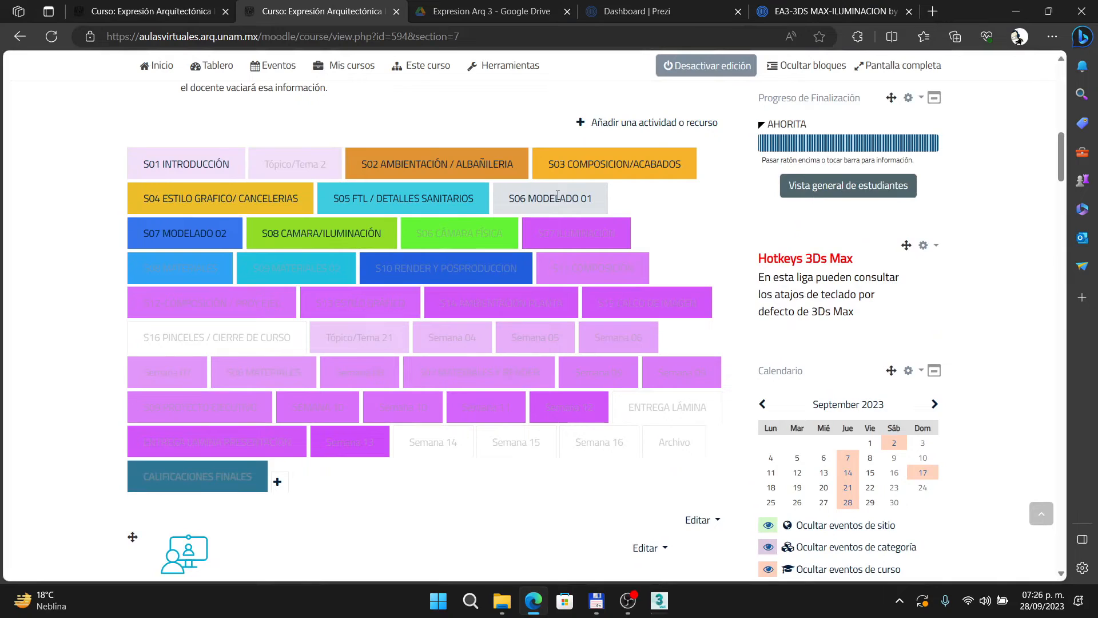
pyautogui.scroll(-15, 490, 221)
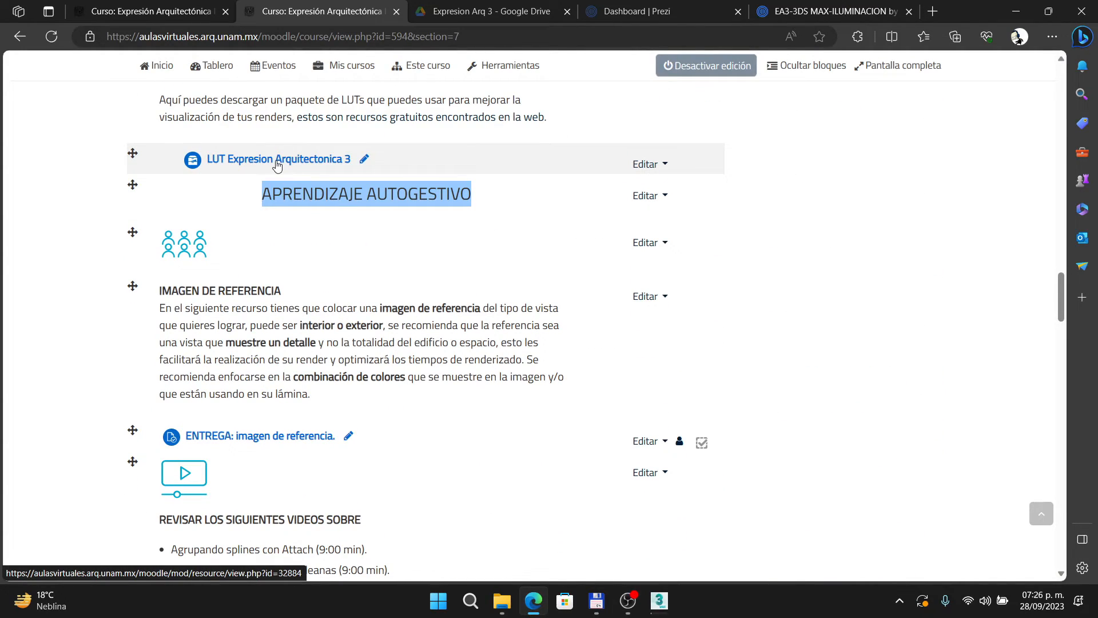
pyautogui.click(130, 5)
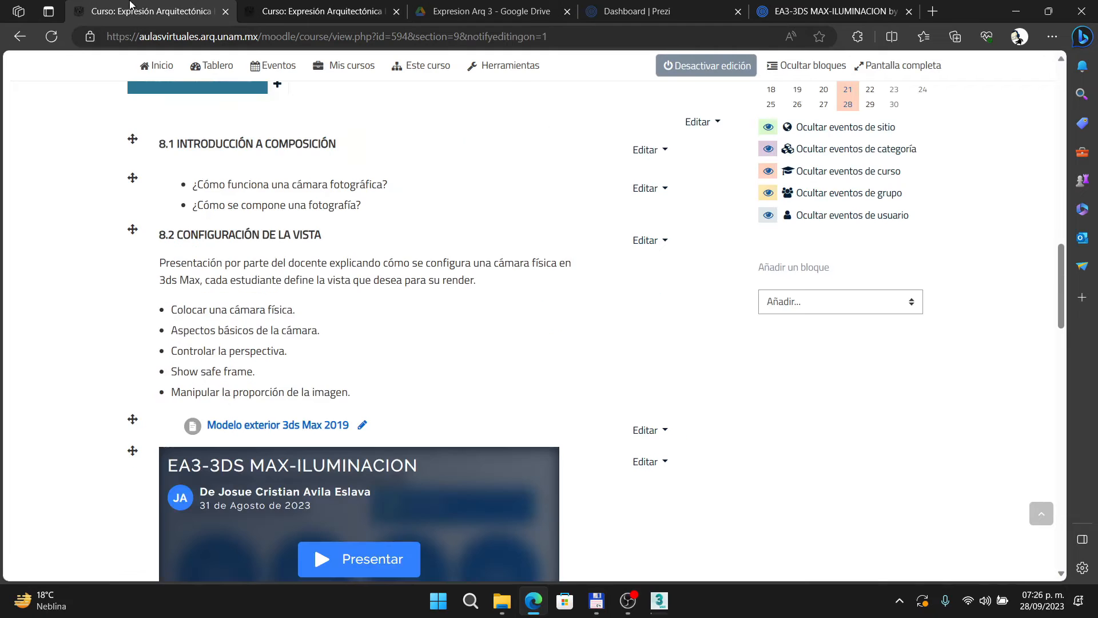
pyautogui.scroll(-15, 262, 298)
pyautogui.scroll(-3, 259, 329)
pyautogui.scroll(1, 290, 151)
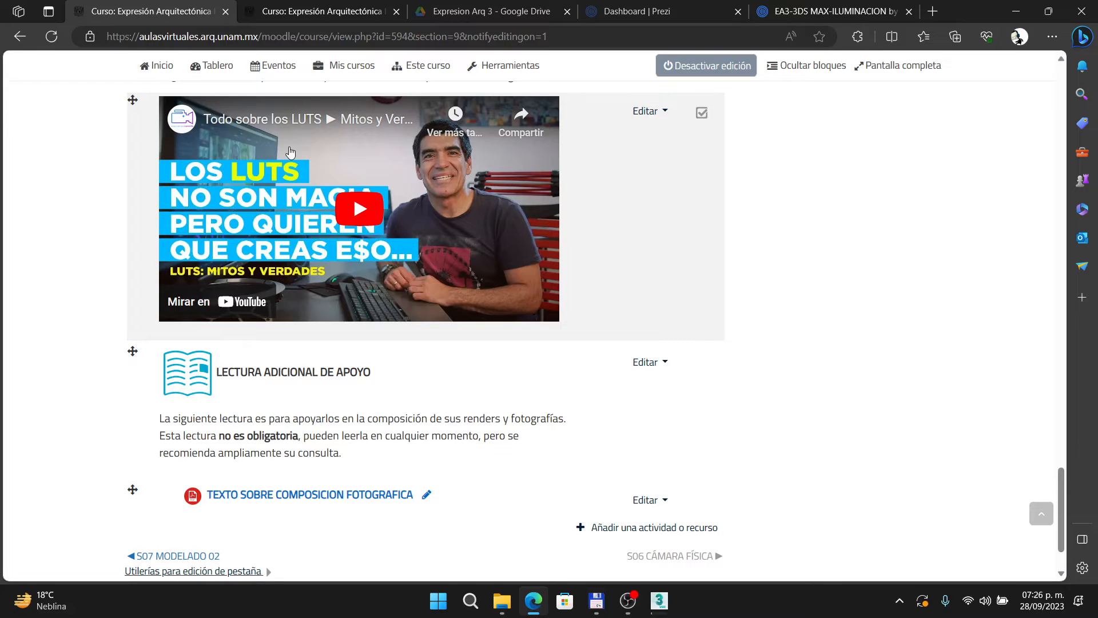
pyautogui.click(366, 4)
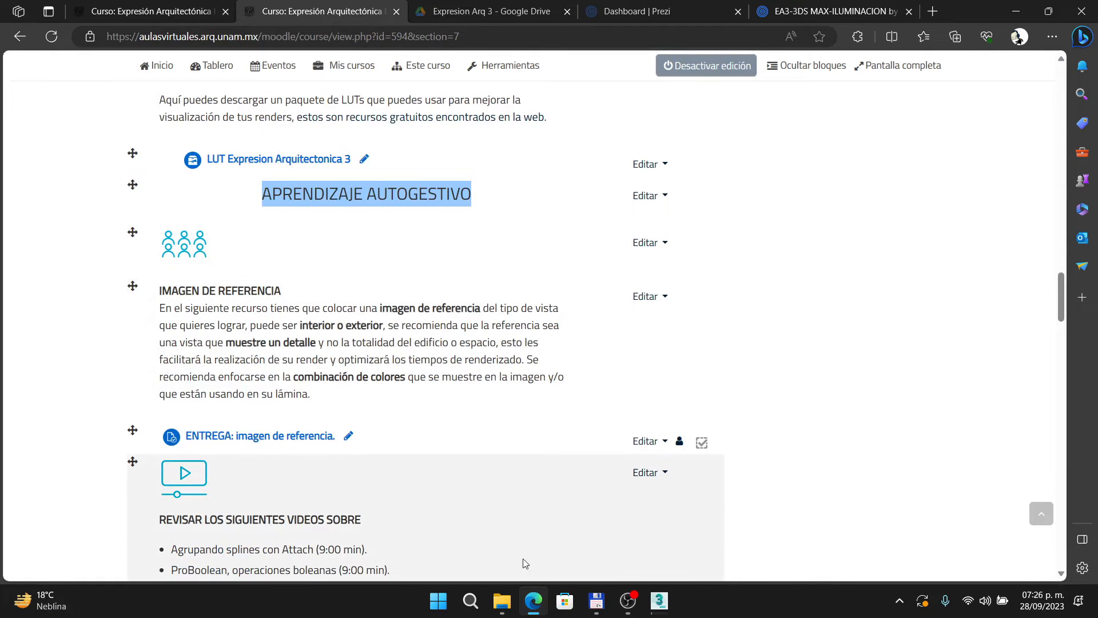
# Switch to File Explorer and browse the UNAM, 2024-1, EA3 and Modelado folders on drive D:.
pyautogui.click(502, 600)
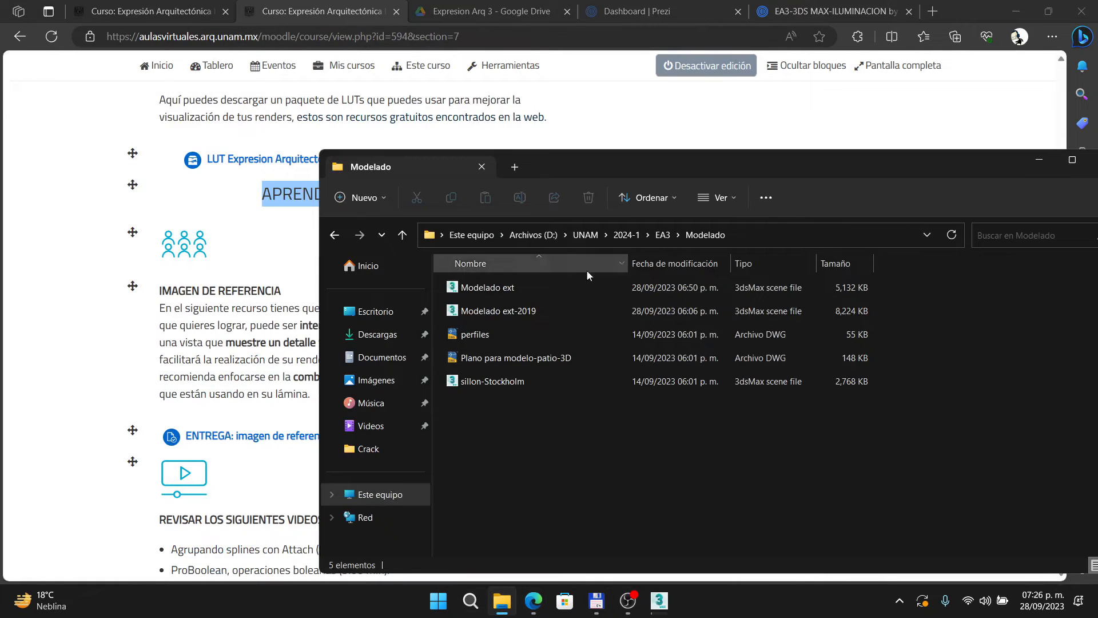
pyautogui.click(584, 235)
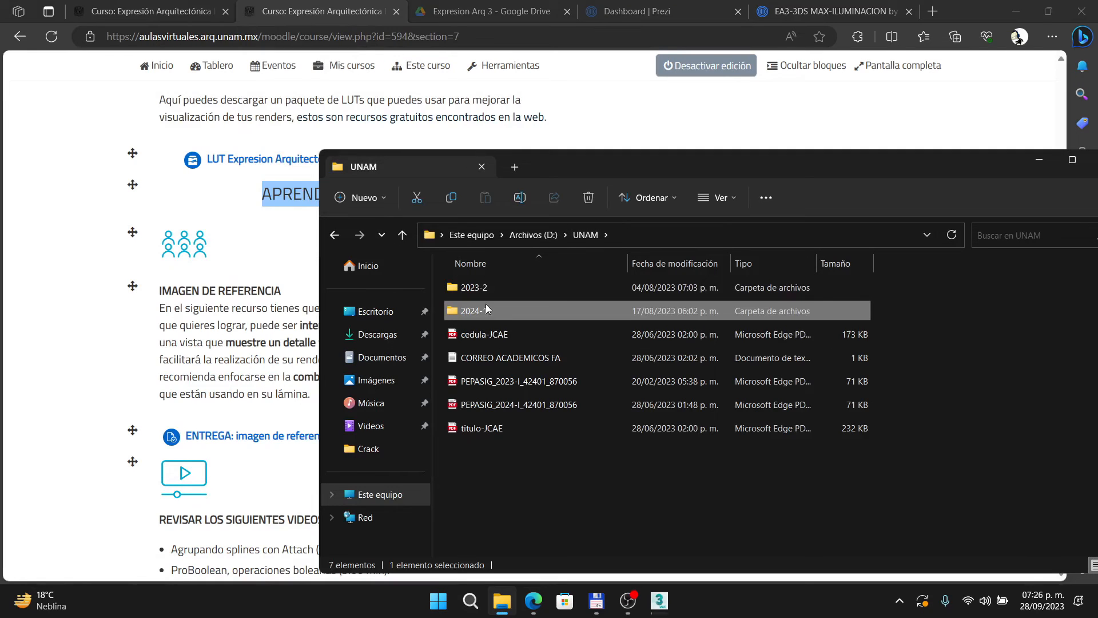
pyautogui.click(522, 239)
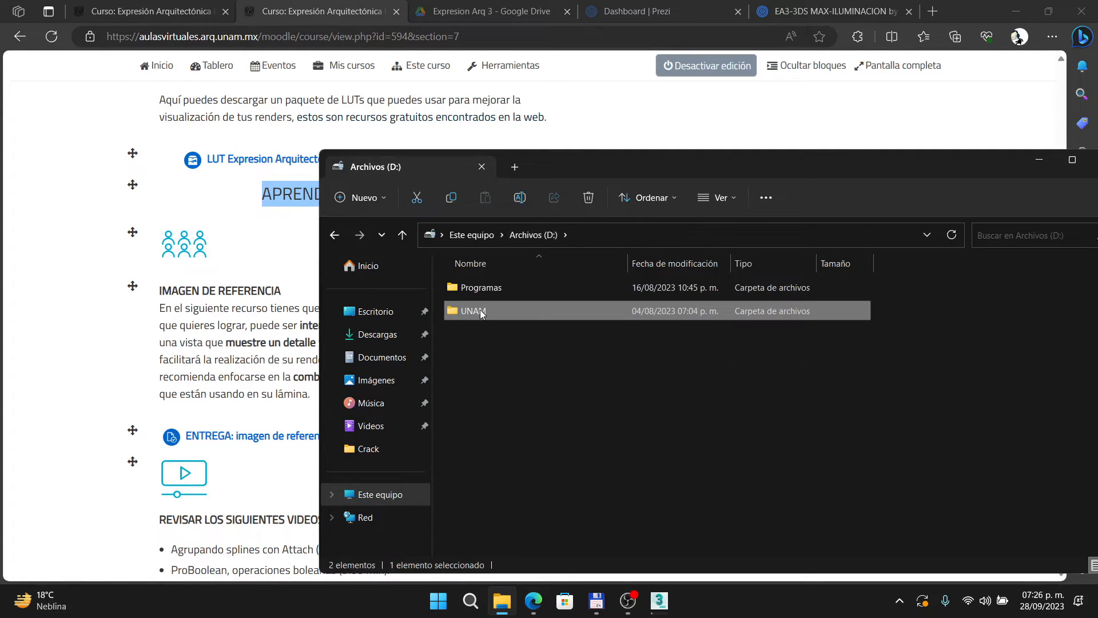
pyautogui.doubleClick(479, 310)
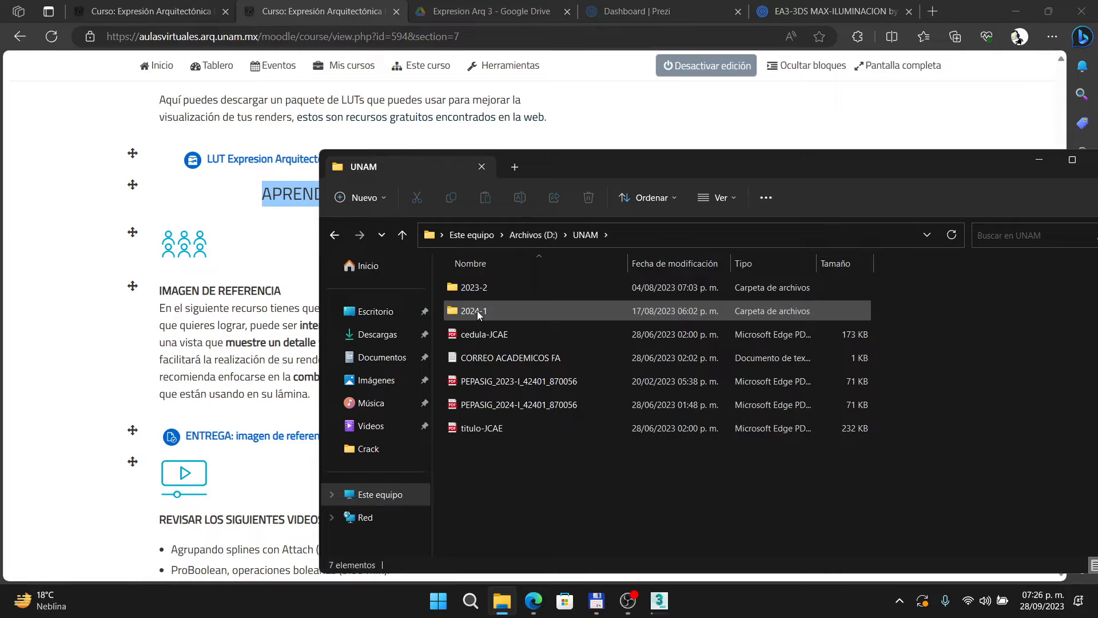
pyautogui.doubleClick(478, 310)
pyautogui.doubleClick(473, 287)
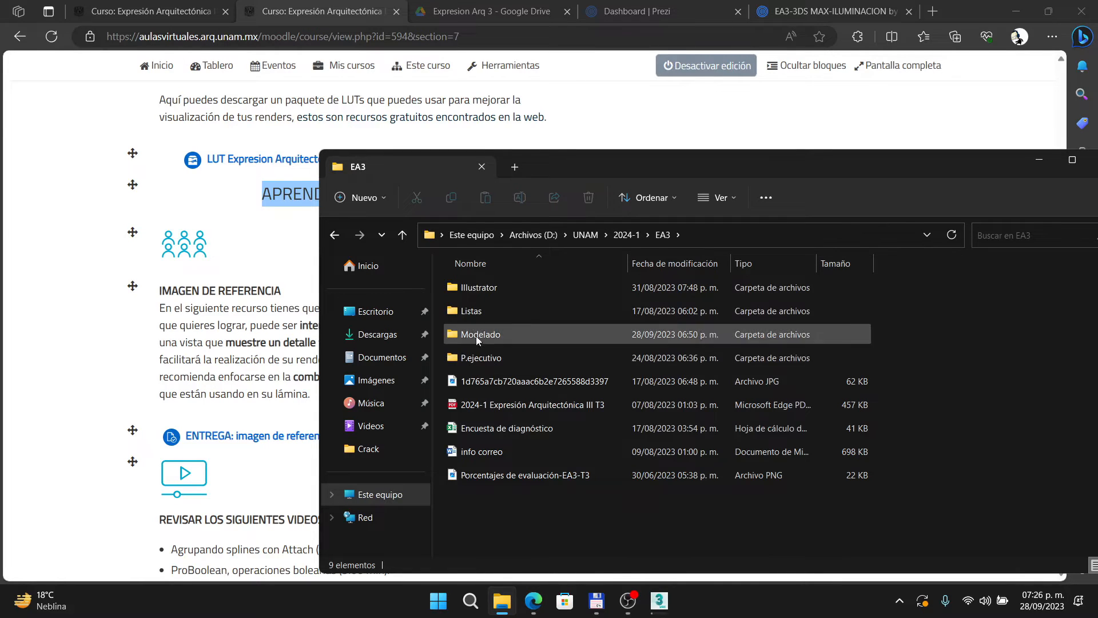
pyautogui.doubleClick(483, 335)
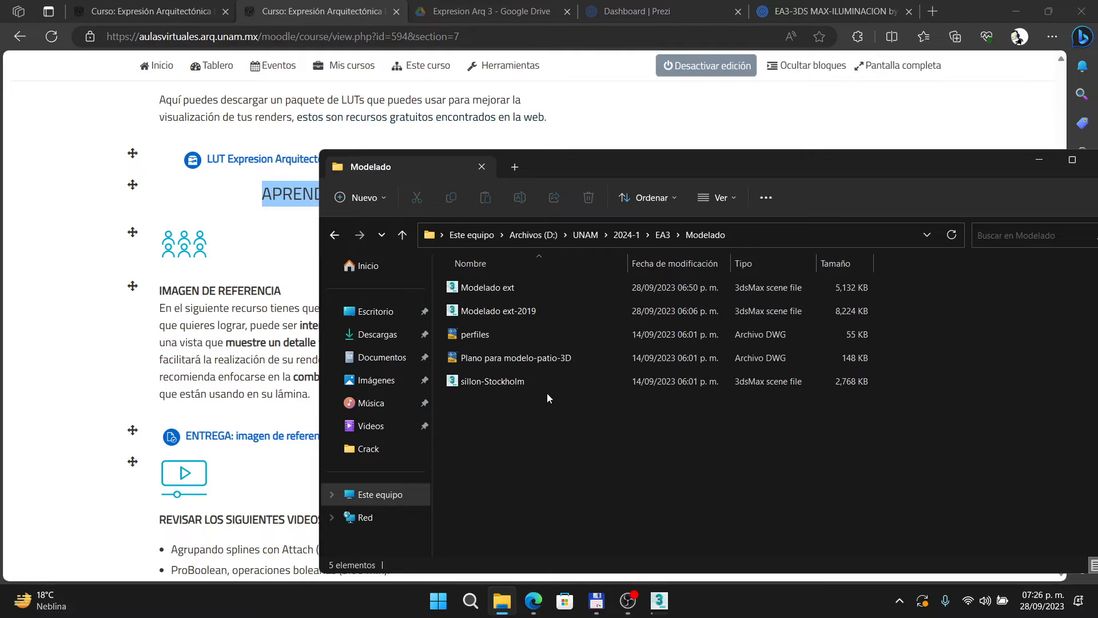
pyautogui.click(593, 239)
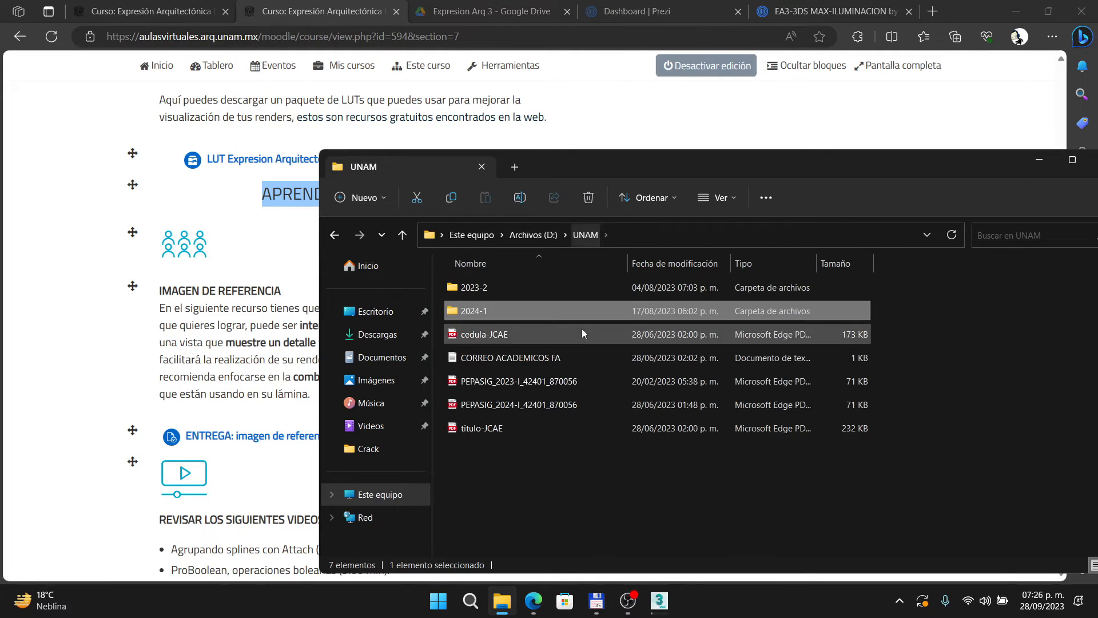
pyautogui.click(584, 241)
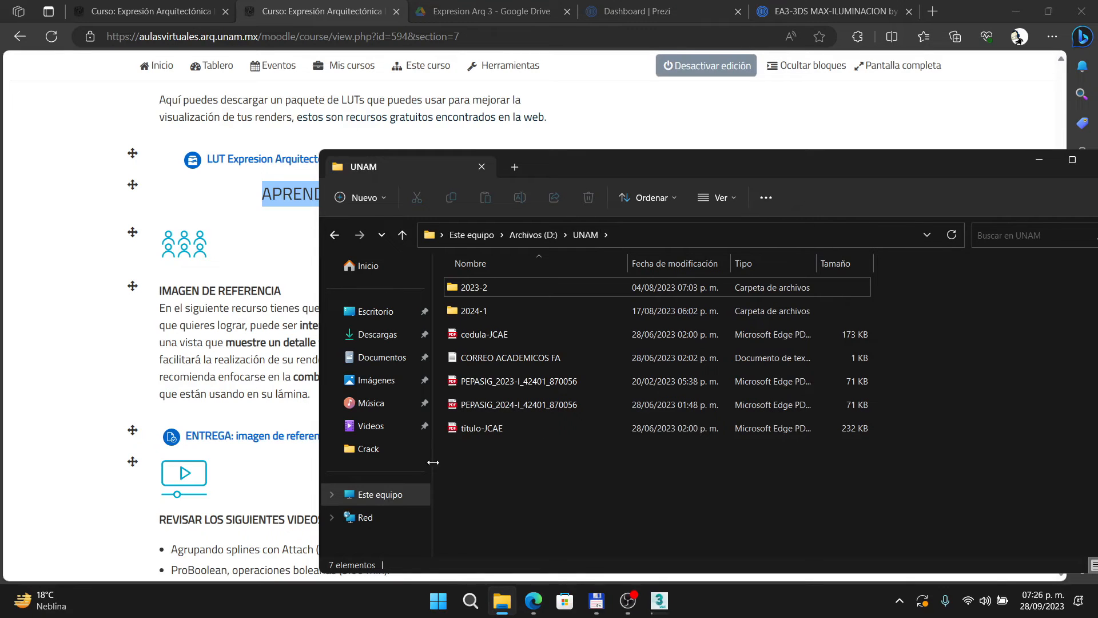
# Create a folder named LUT at the root of drive D: and return to the course page.
pyautogui.click(379, 496)
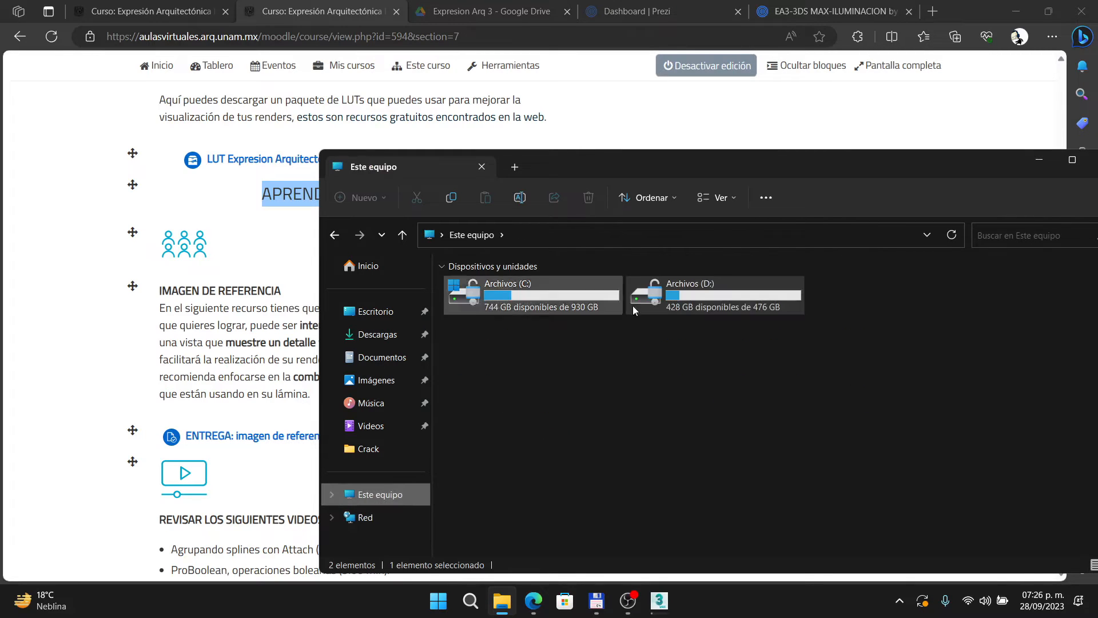
pyautogui.doubleClick(734, 295)
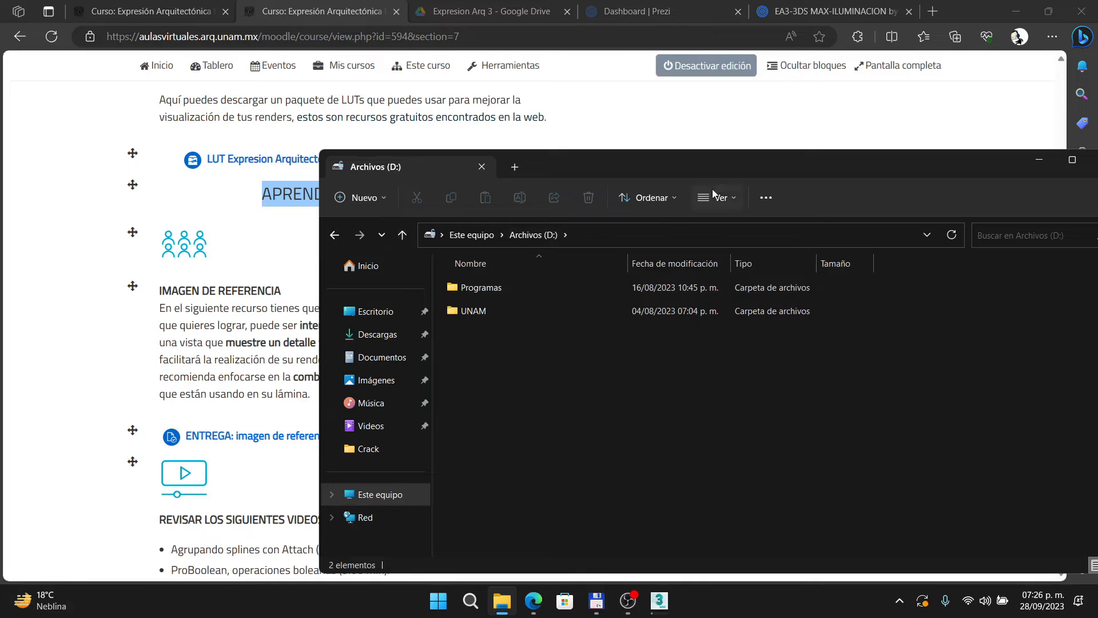
pyautogui.click(384, 200)
pyautogui.click(392, 240)
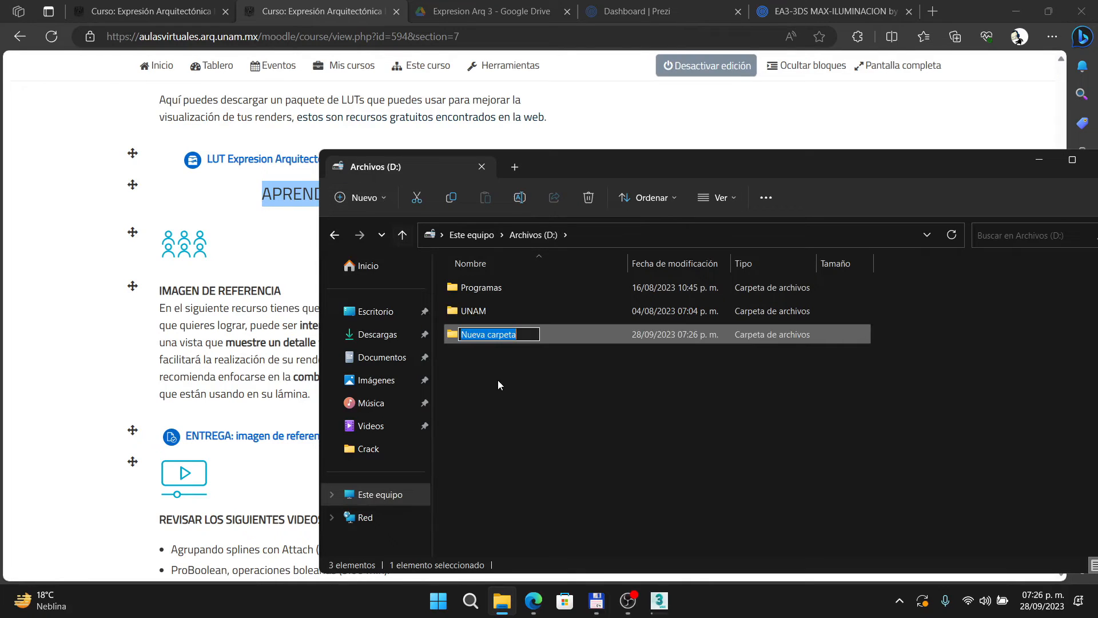
pyautogui.write('LUT}')
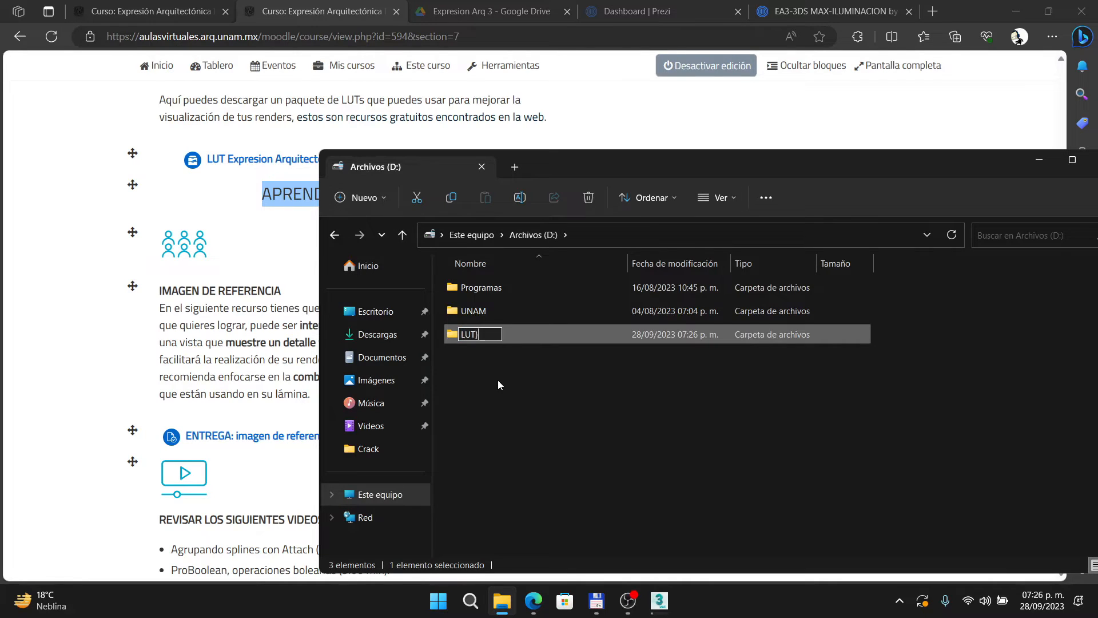
pyautogui.press('Return')
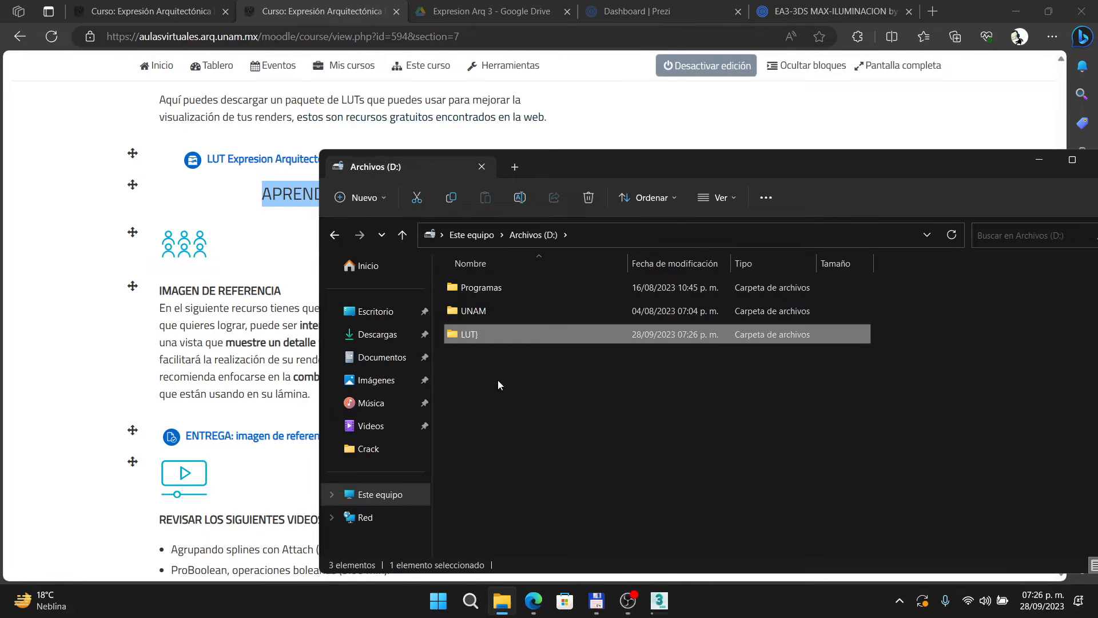
pyautogui.click(510, 332)
pyautogui.click(486, 338)
pyautogui.press('BackSpace')
pyautogui.press('Return')
pyautogui.click(41, 345)
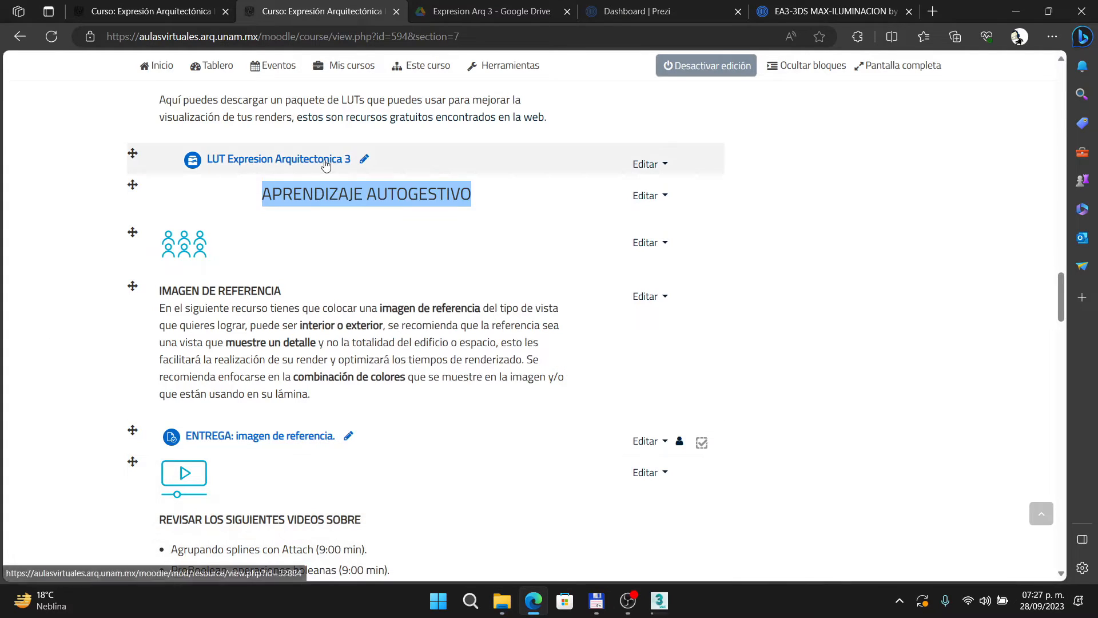
# Download the LUT Expresion Arquitectonica 3 ZIP into the LUT folder on drive D: and show it in its folder.
pyautogui.click(325, 164)
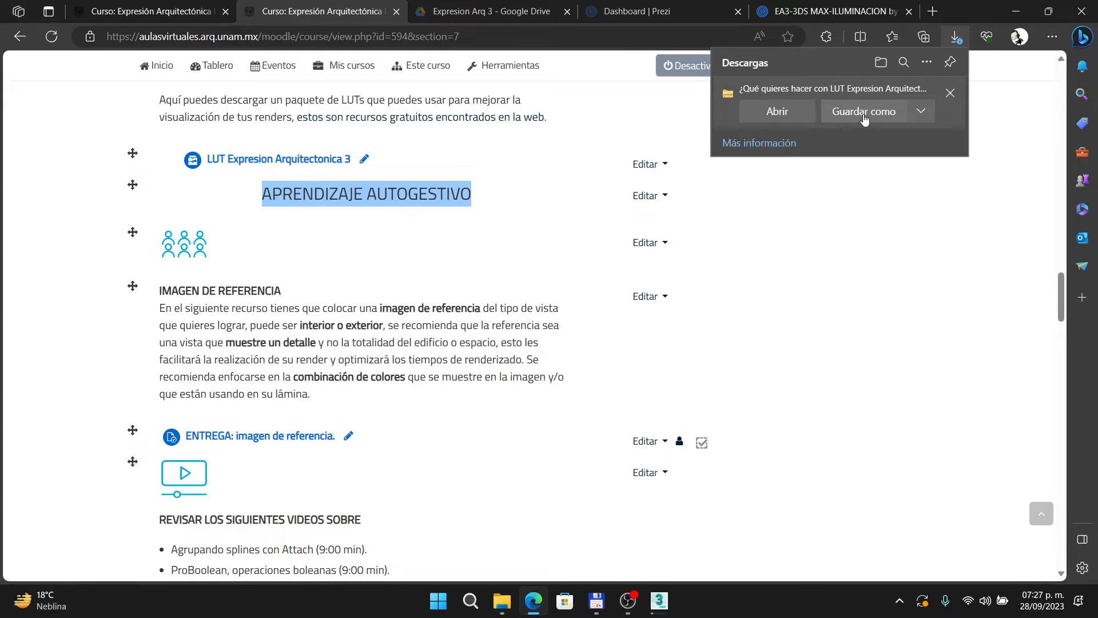
pyautogui.click(862, 111)
pyautogui.scroll(-3, 76, 194)
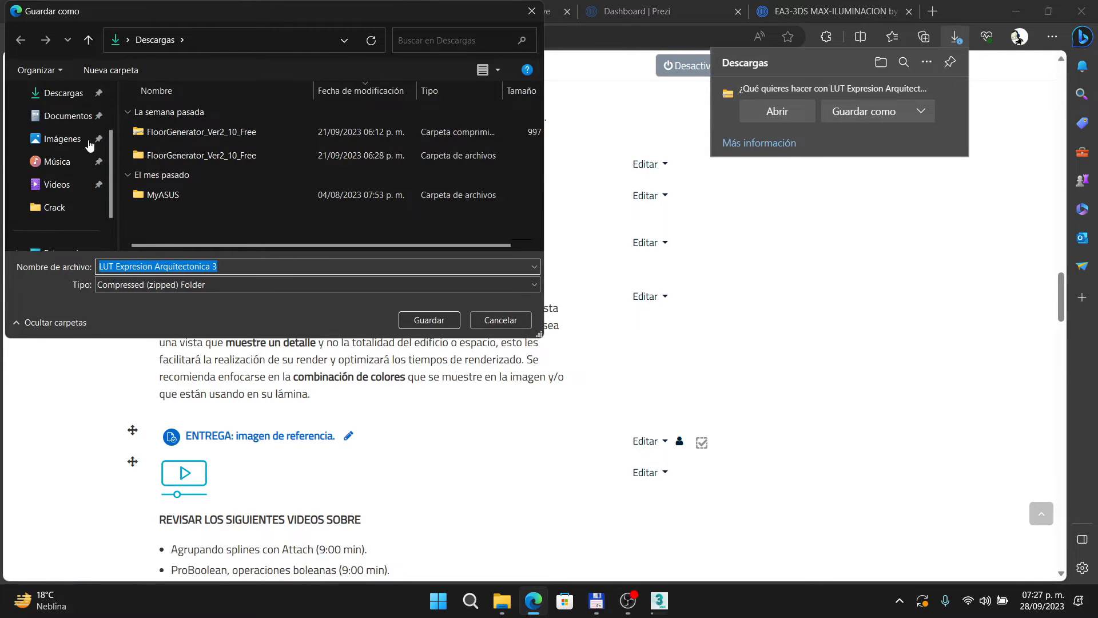
pyautogui.click(60, 207)
pyautogui.doubleClick(290, 125)
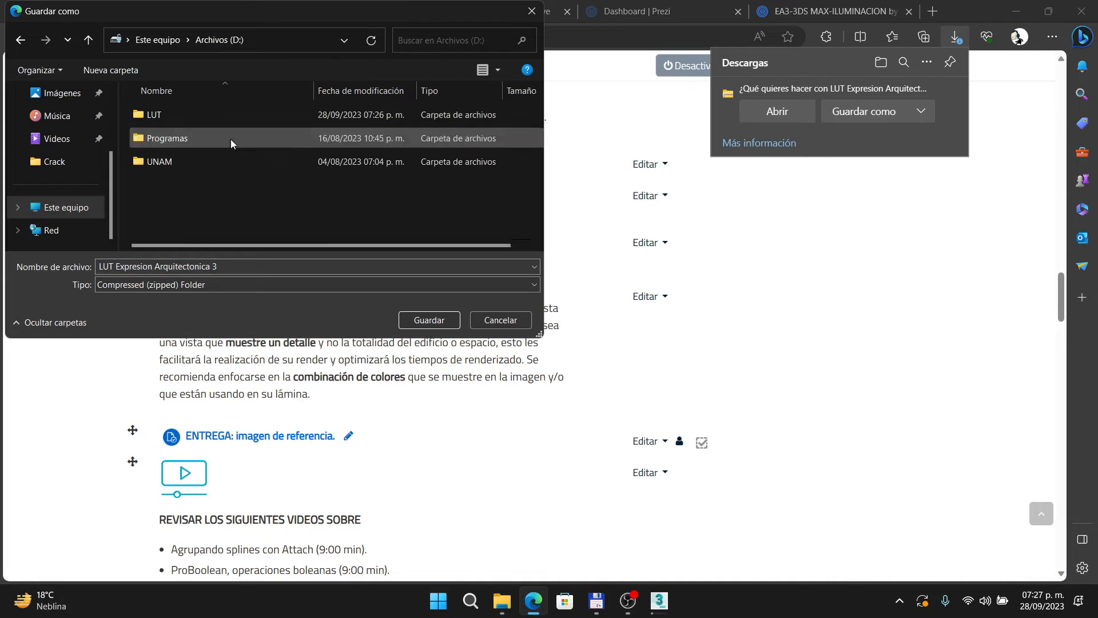
pyautogui.doubleClick(155, 115)
pyautogui.click(429, 319)
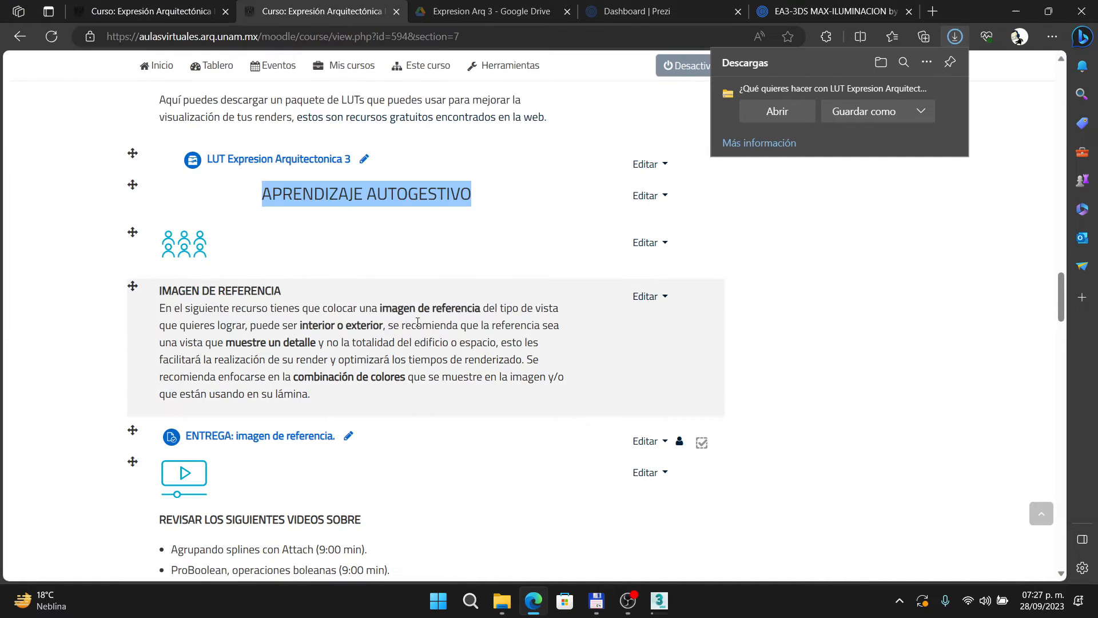
pyautogui.click(906, 93)
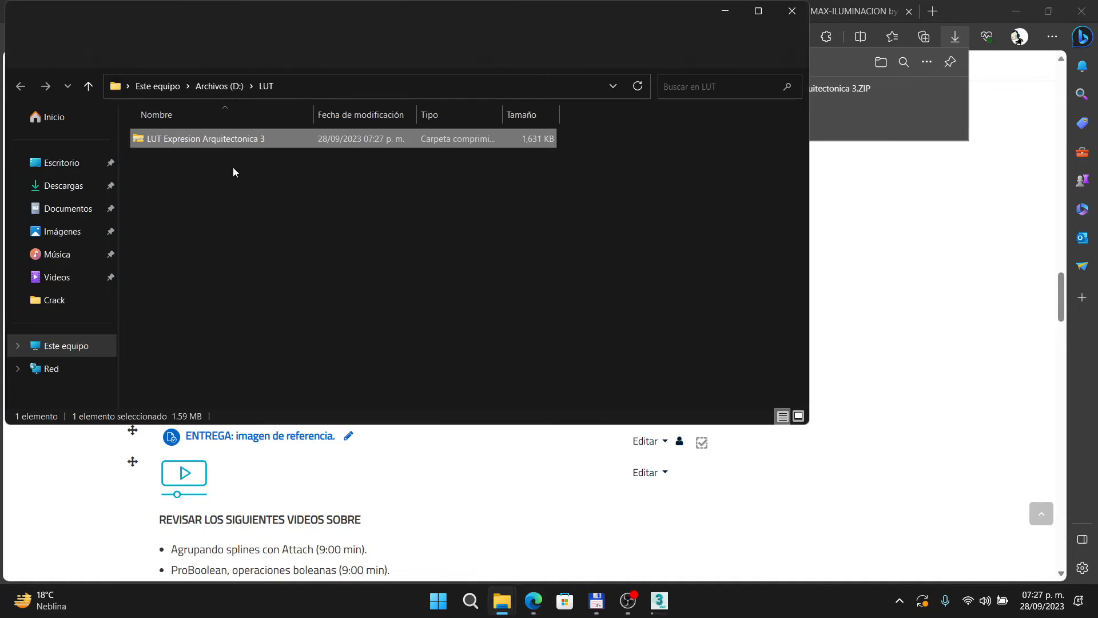
pyautogui.rightClick(188, 139)
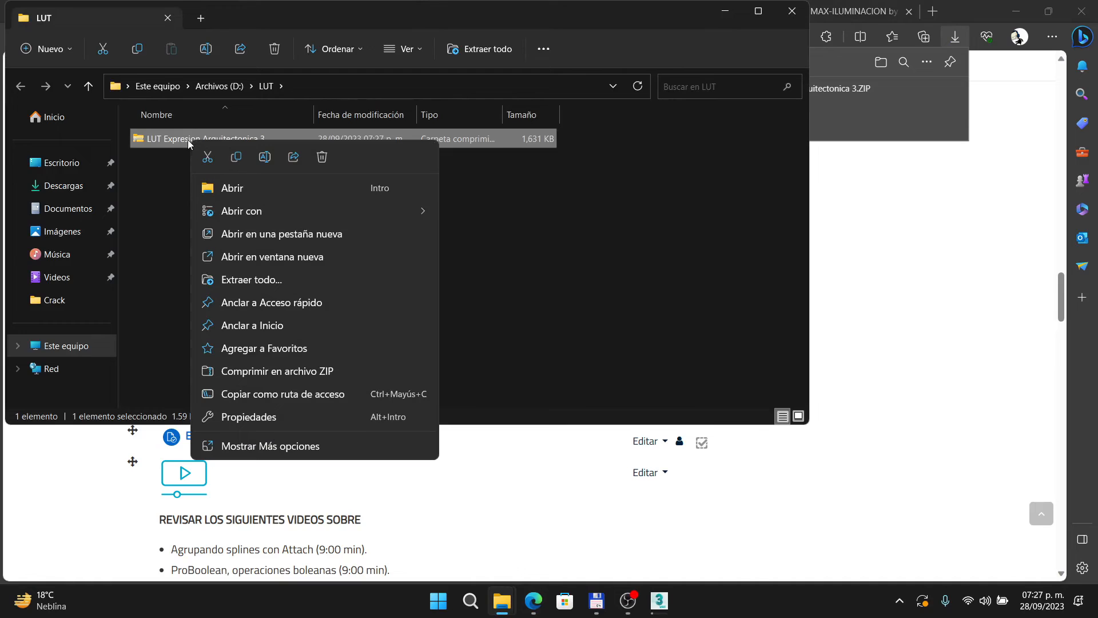
pyautogui.click(268, 284)
pyautogui.click(715, 444)
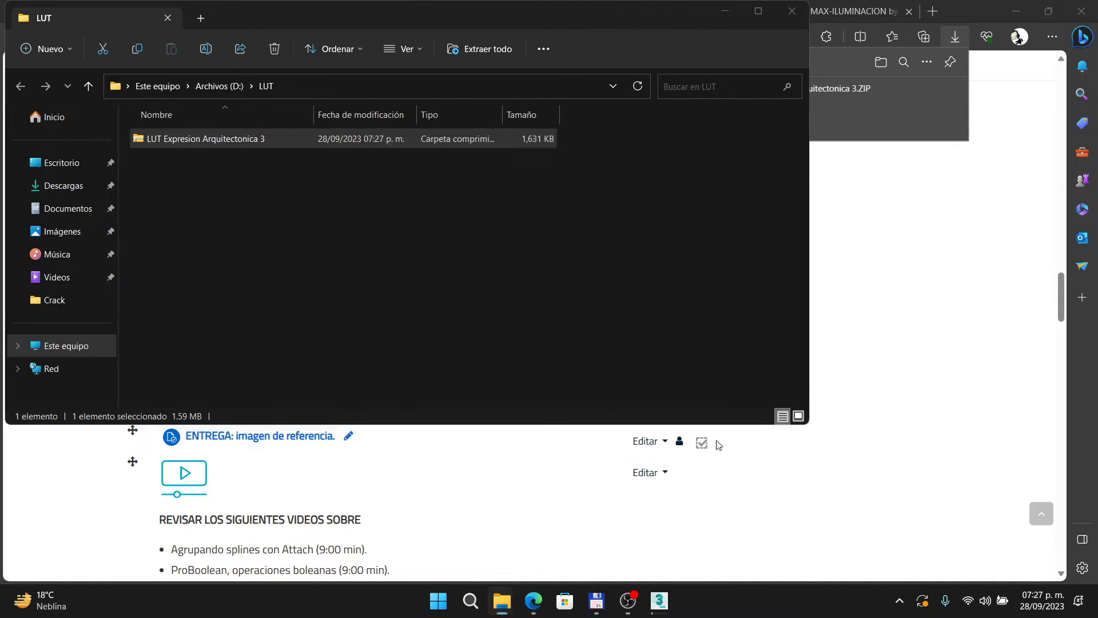
# Extract the LUT Expresion Arquitectonica 3 archive directly into the LUT folder with 7-Zip and check the extracted files.
pyautogui.rightClick(243, 141)
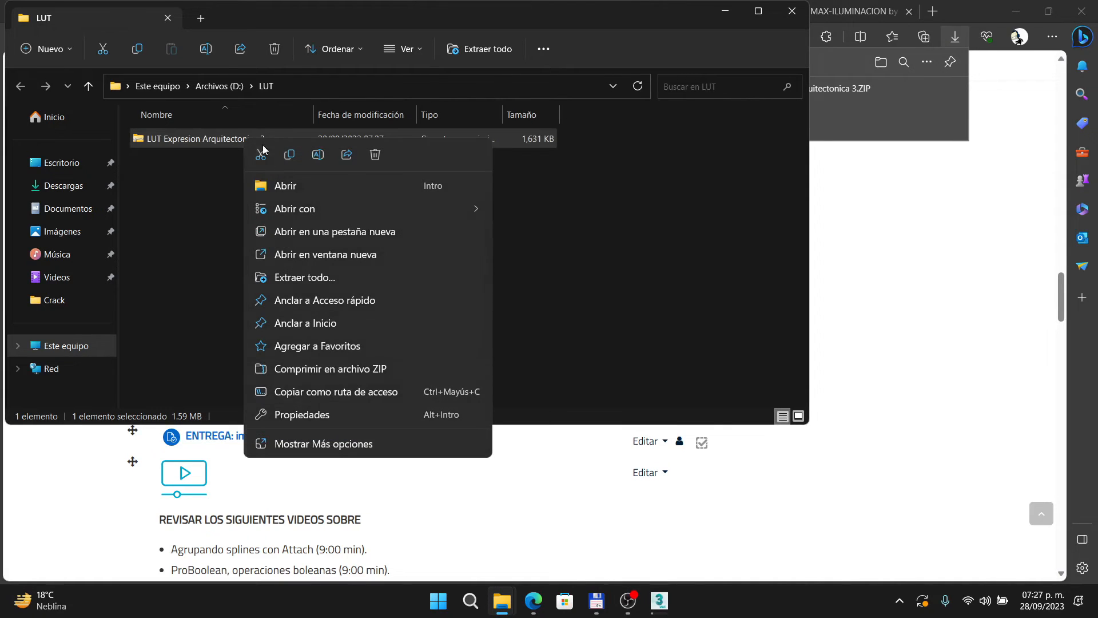
pyautogui.click(326, 442)
pyautogui.moveTo(437, 197)
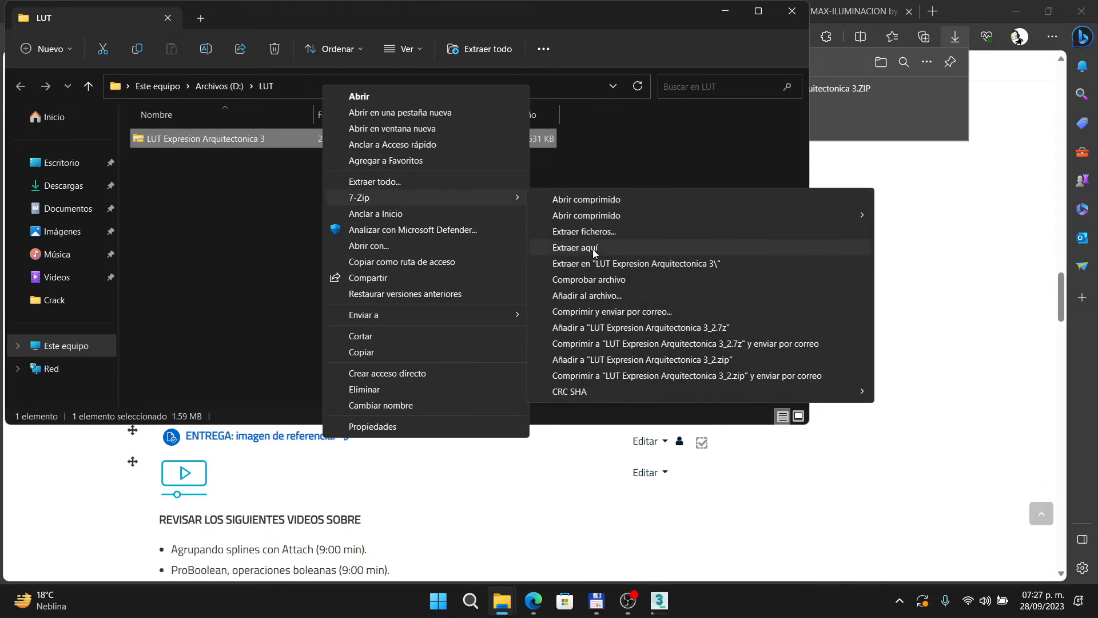
pyautogui.click(588, 248)
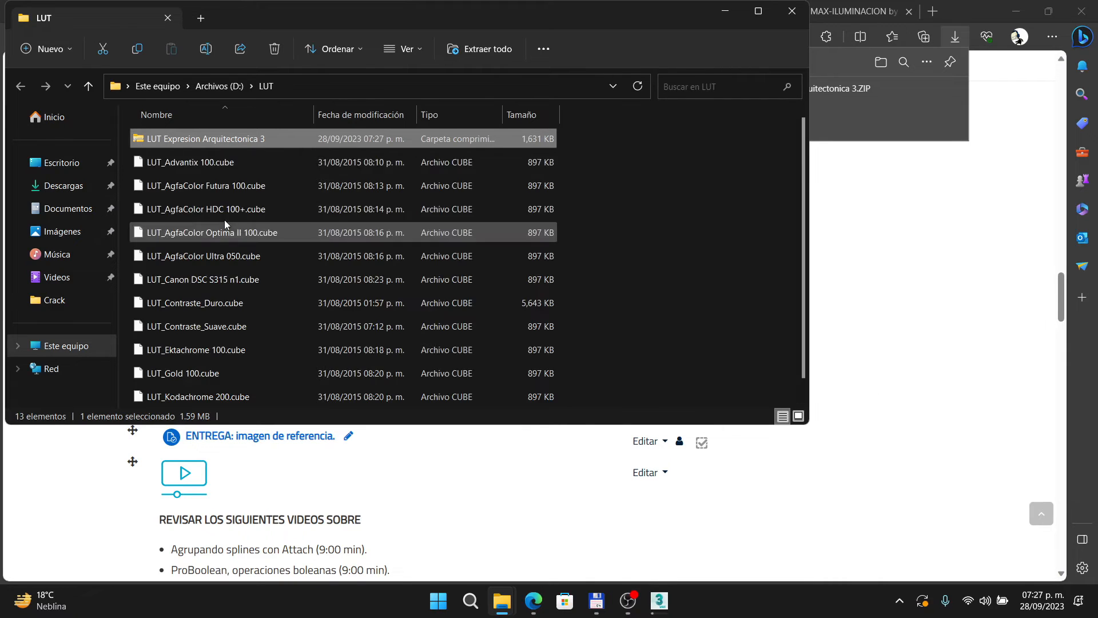
pyautogui.scroll(-1, 257, 241)
pyautogui.scroll(1, 258, 240)
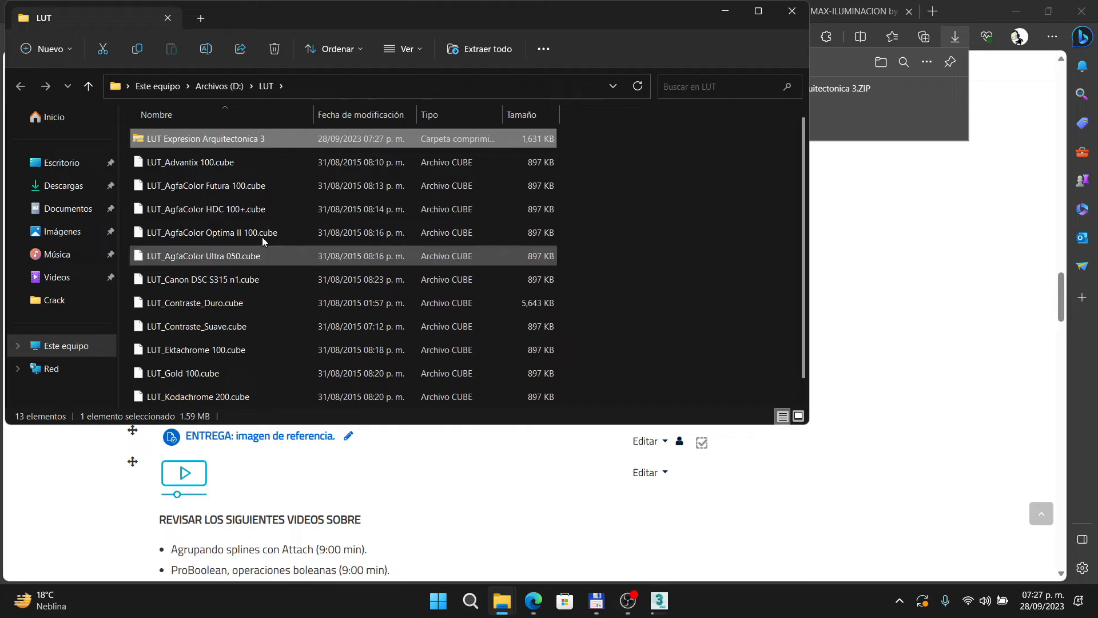
# Delete the LUT Expresion Arquitectonica 3 ZIP from the LUT folder and close the folder window.
pyautogui.click(200, 162)
pyautogui.click(206, 142)
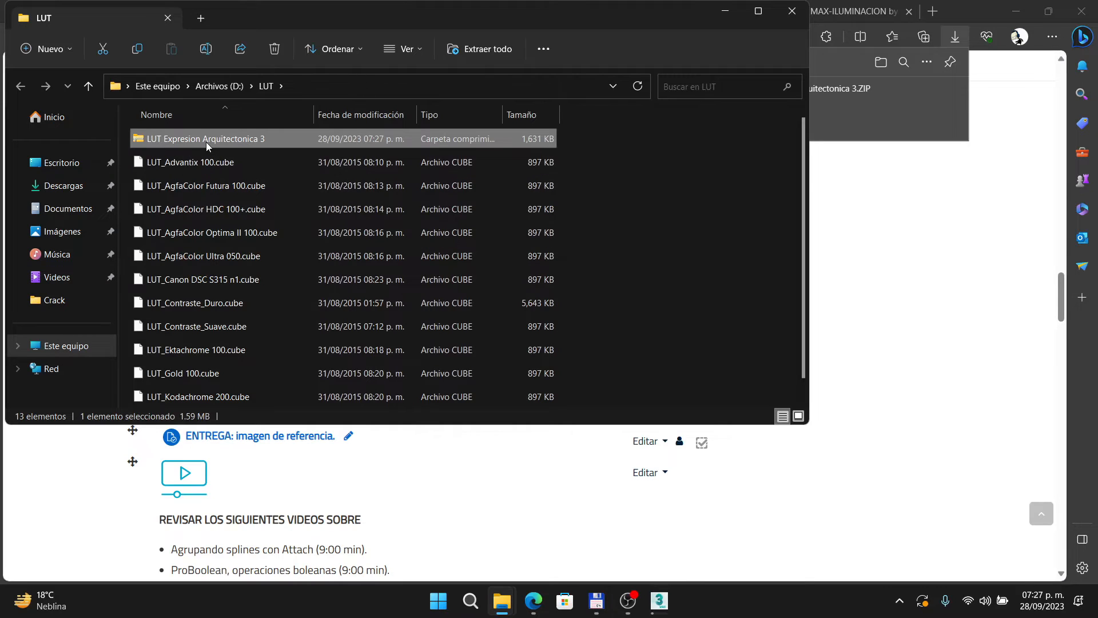
pyautogui.press('Delete')
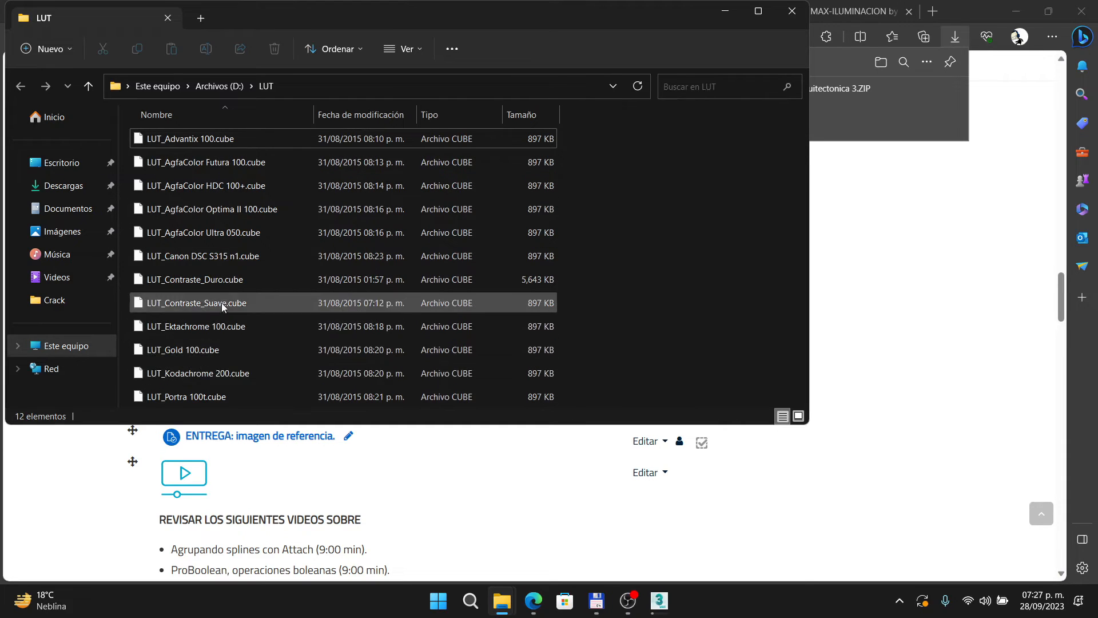
pyautogui.click(792, 12)
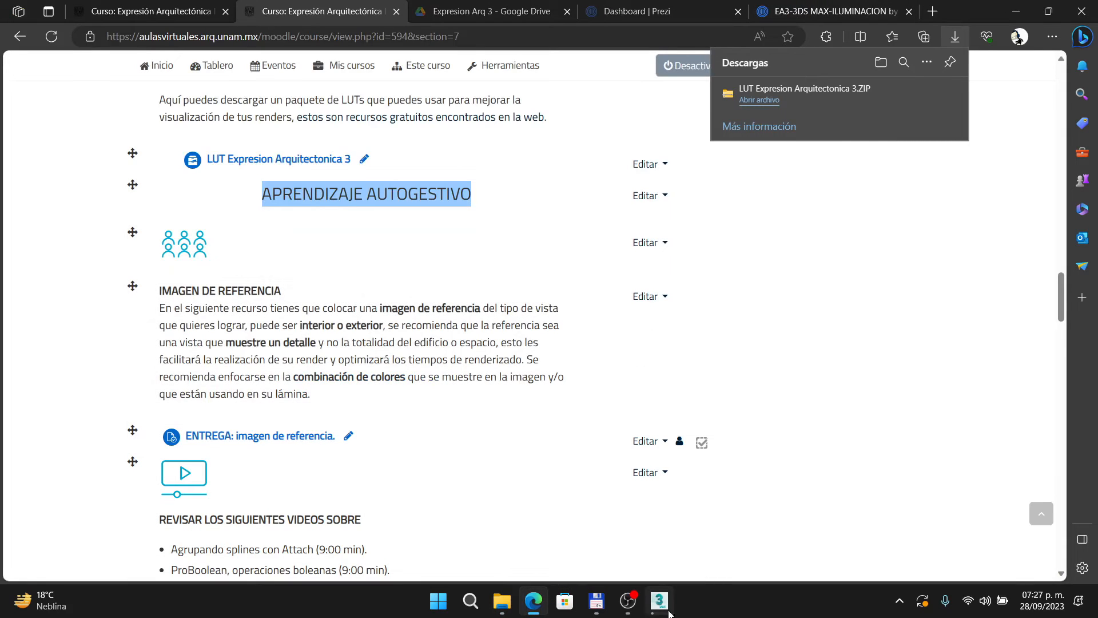
# Switch to 3ds Max, disable the Curves correction in the V-Ray Frame Buffer, and add a Lookup Table layer.
pyautogui.moveTo(665, 611)
pyautogui.click(653, 486)
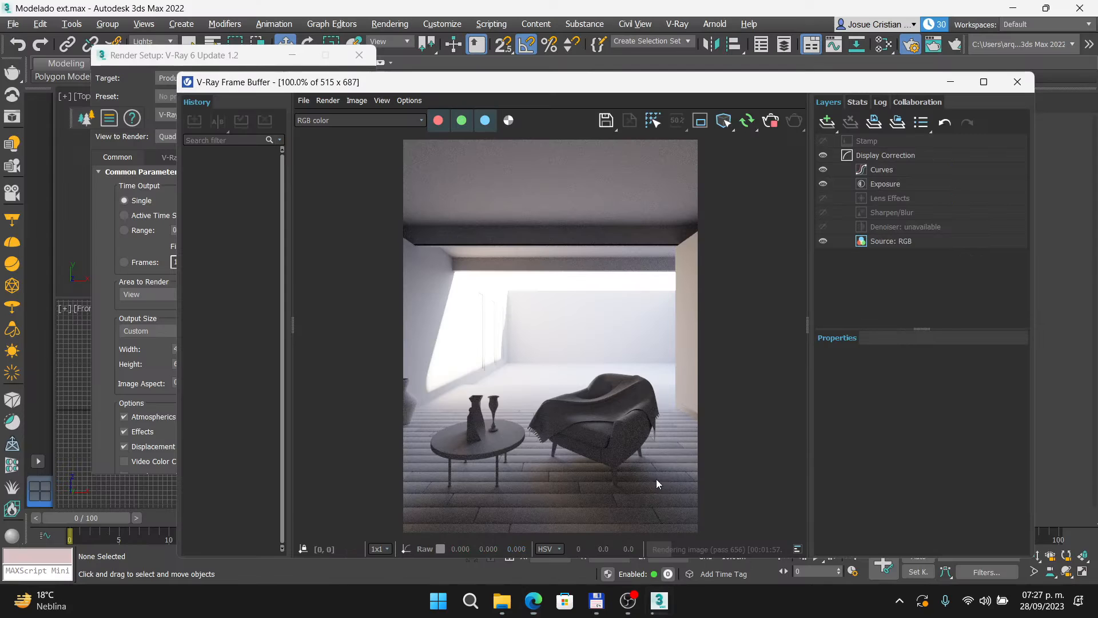
pyautogui.moveTo(526, 90); pyautogui.dragTo(363, 68)
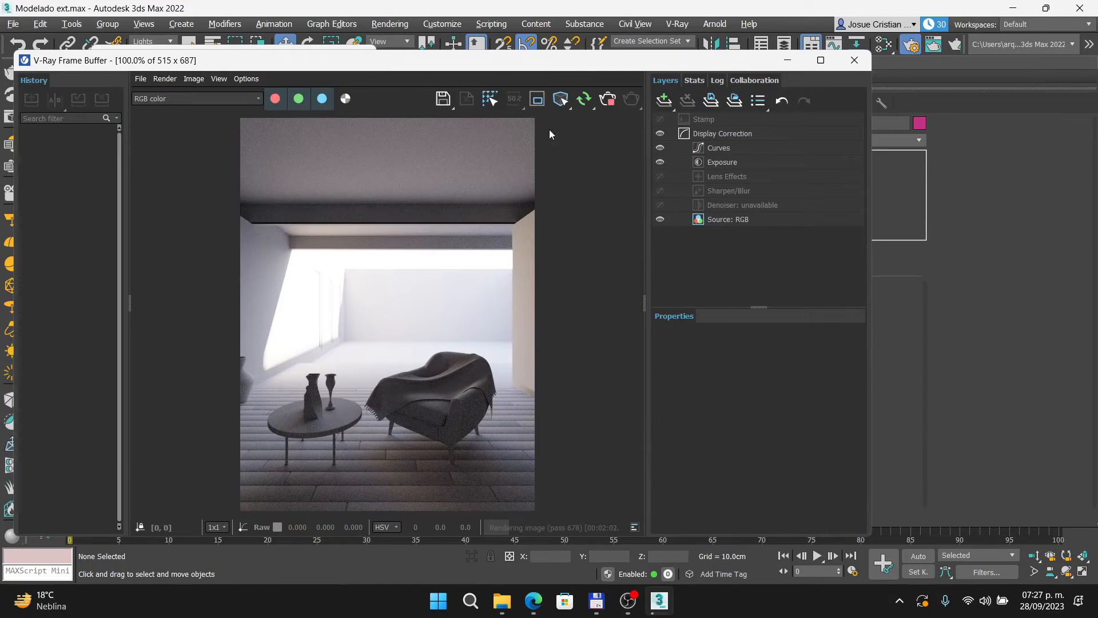
pyautogui.click(659, 149)
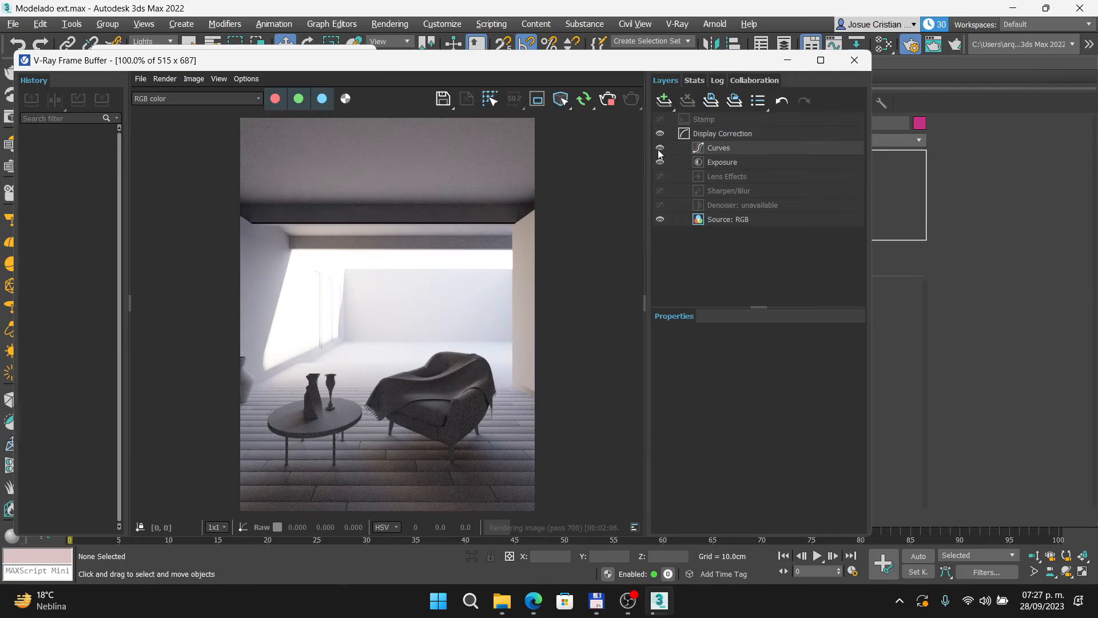
pyautogui.click(663, 102)
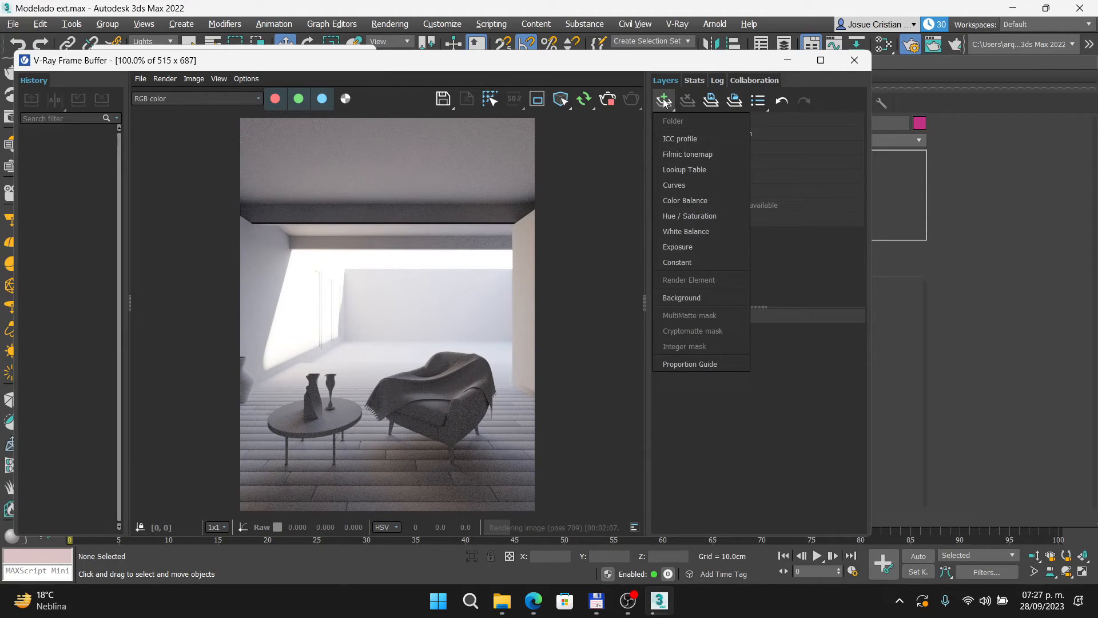
pyautogui.click(689, 169)
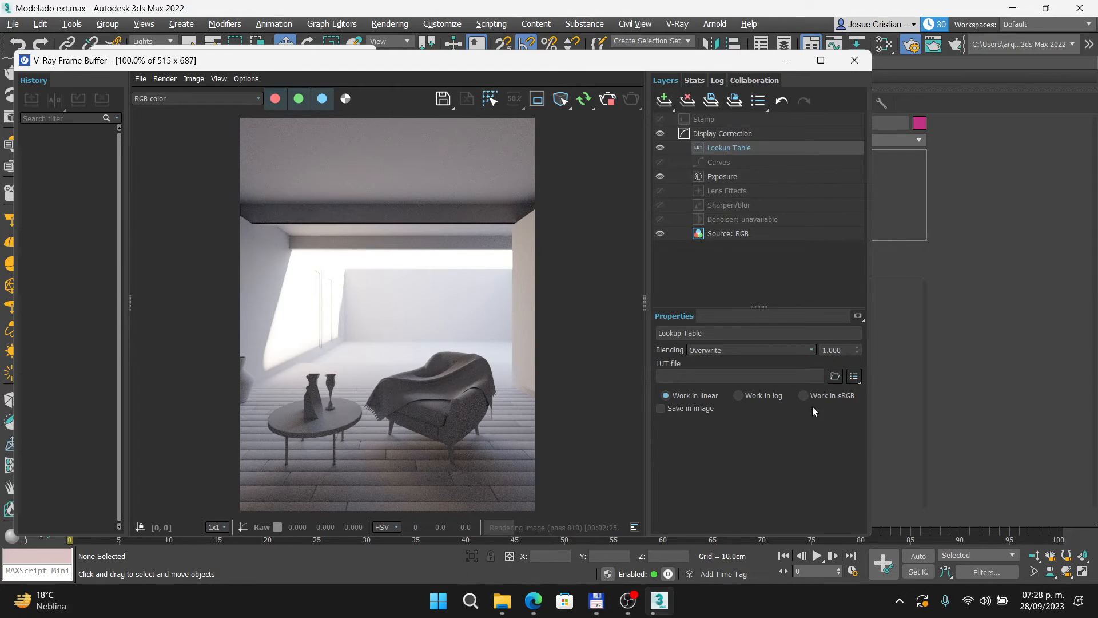
# Load LUT_Contraste_Duro.cube from the LUT folder on drive D: into the Lookup Table layer.
pyautogui.click(838, 377)
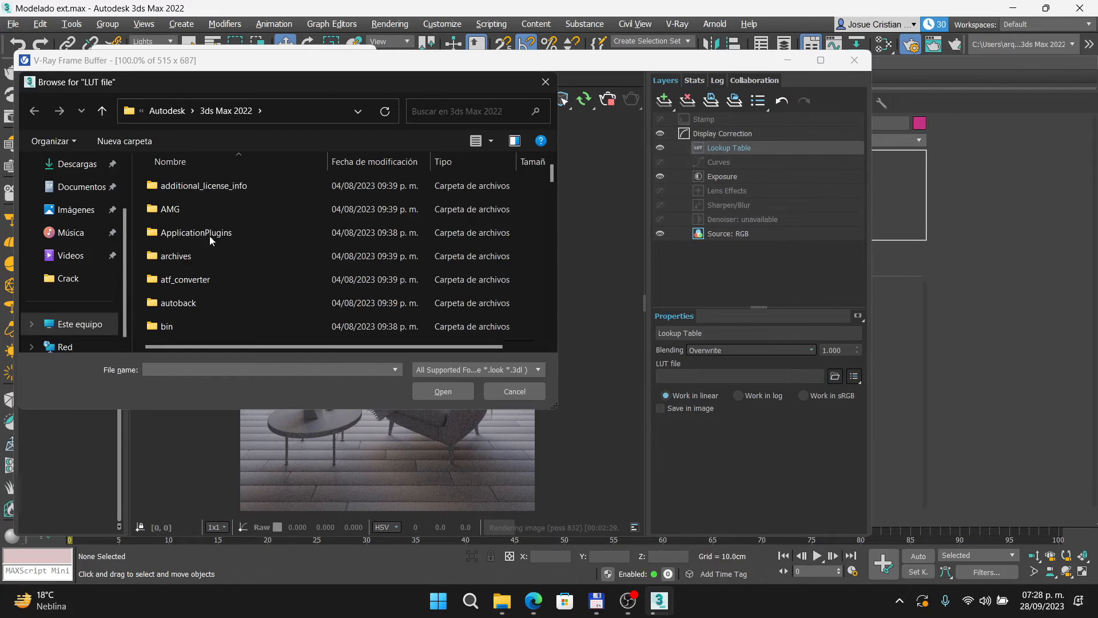
pyautogui.scroll(-3, 210, 221)
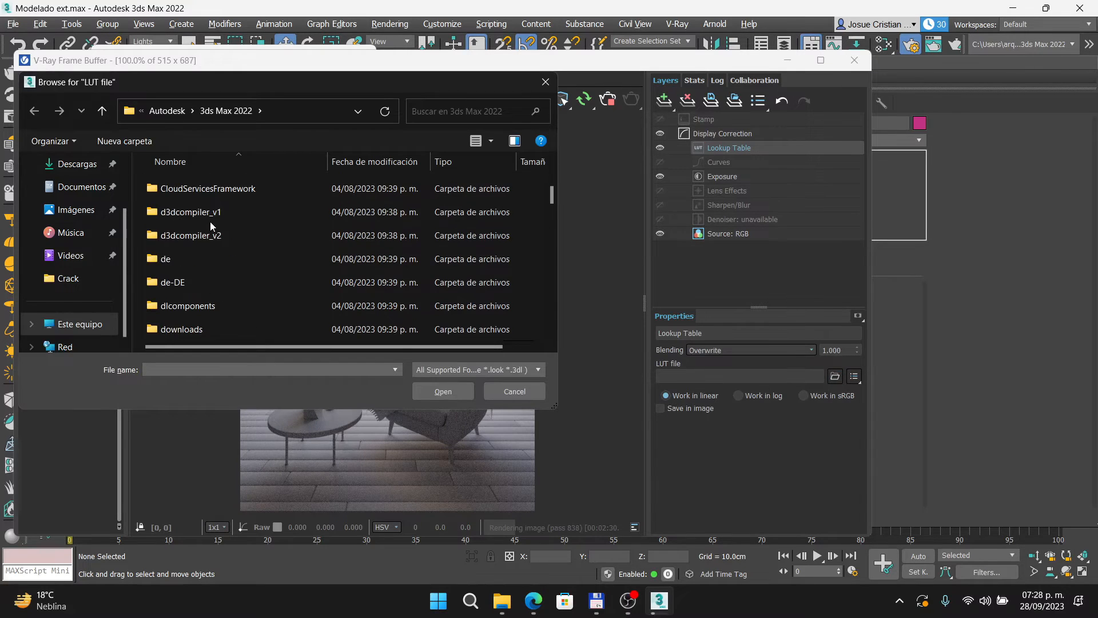
pyautogui.click(75, 323)
pyautogui.doubleClick(372, 194)
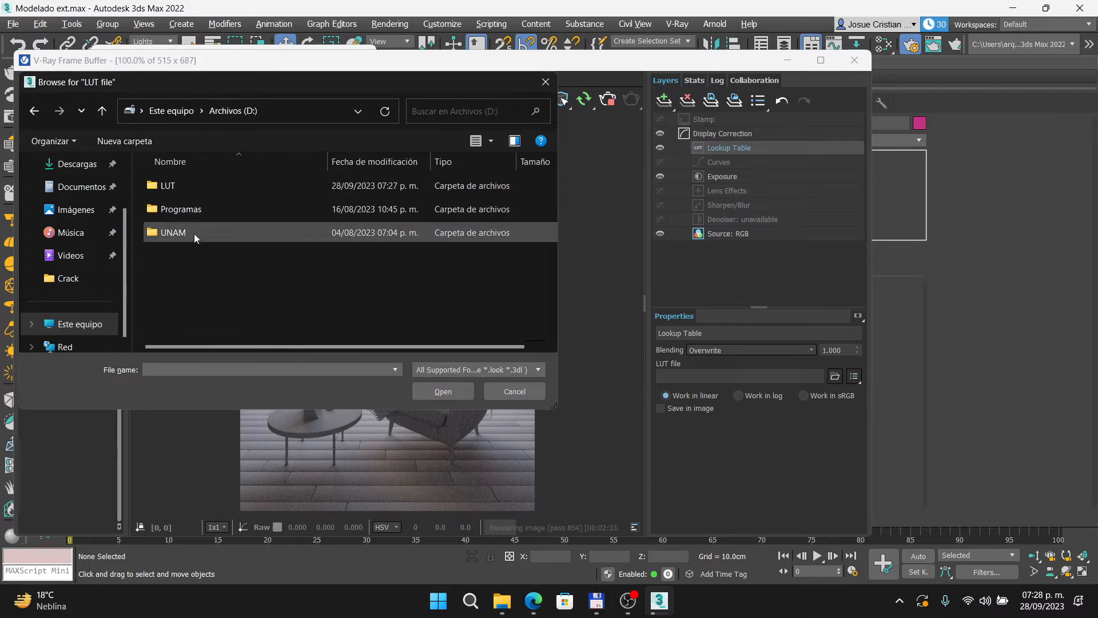
pyautogui.doubleClick(180, 182)
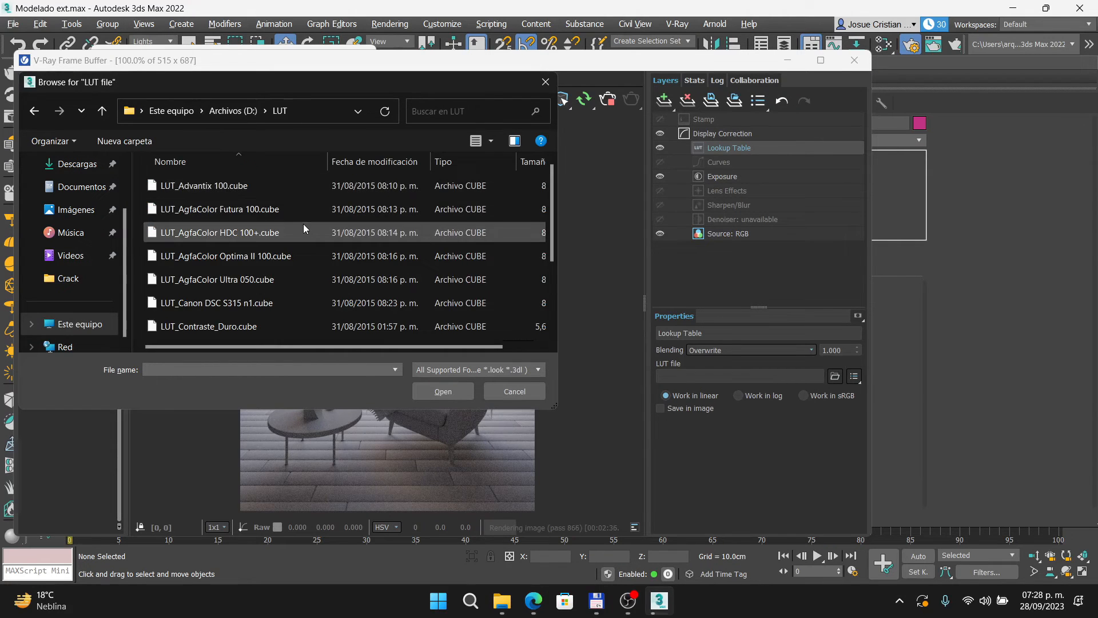
pyautogui.scroll(-2, 303, 224)
pyautogui.click(231, 217)
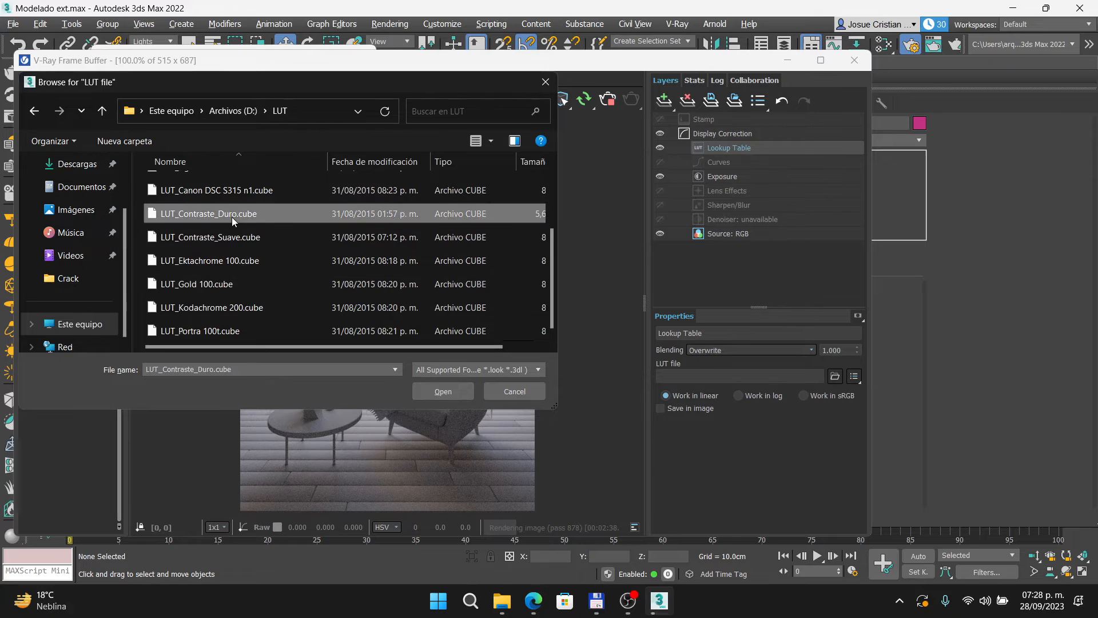
pyautogui.click(442, 394)
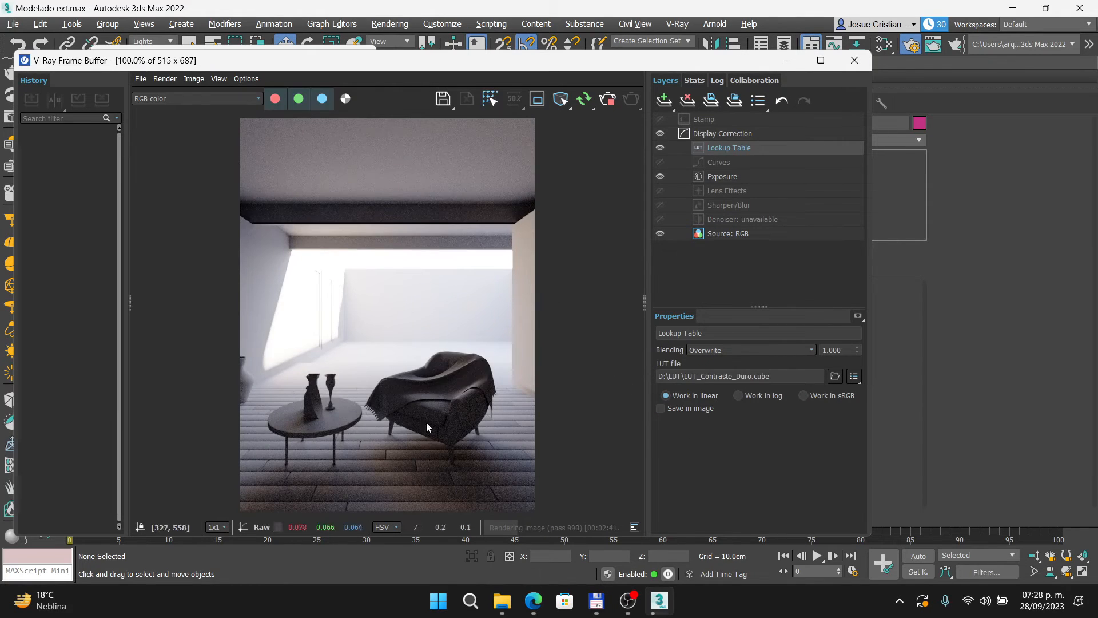
# Toggle the Lookup Table layer off and on to compare the render with and without the hard-contrast LUT.
pyautogui.click(662, 149)
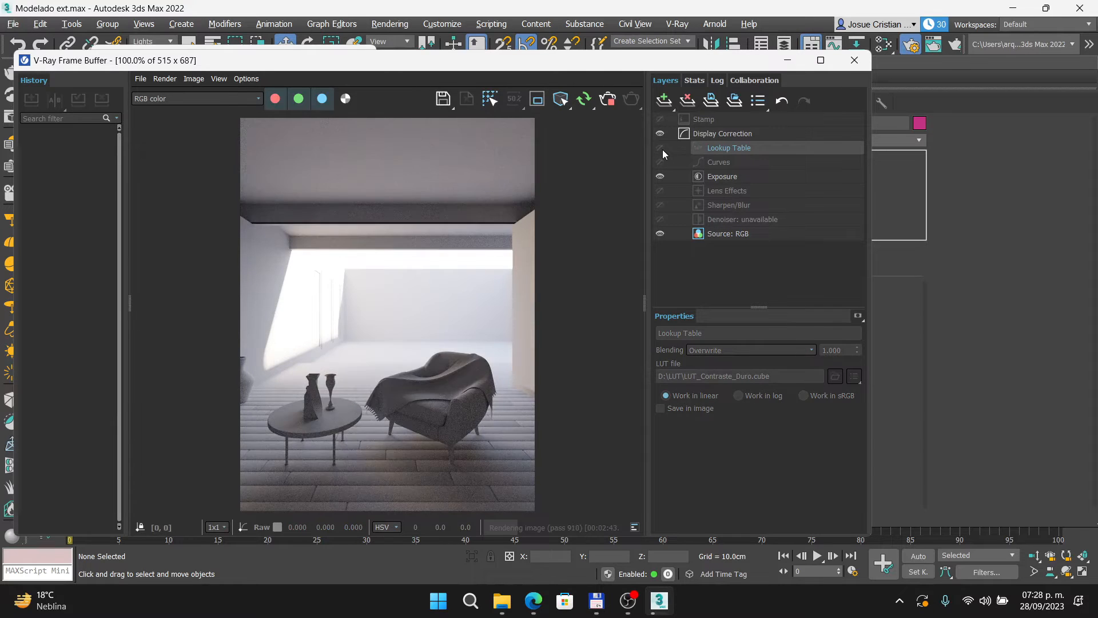
pyautogui.click(662, 149)
pyautogui.click(663, 149)
pyautogui.click(662, 150)
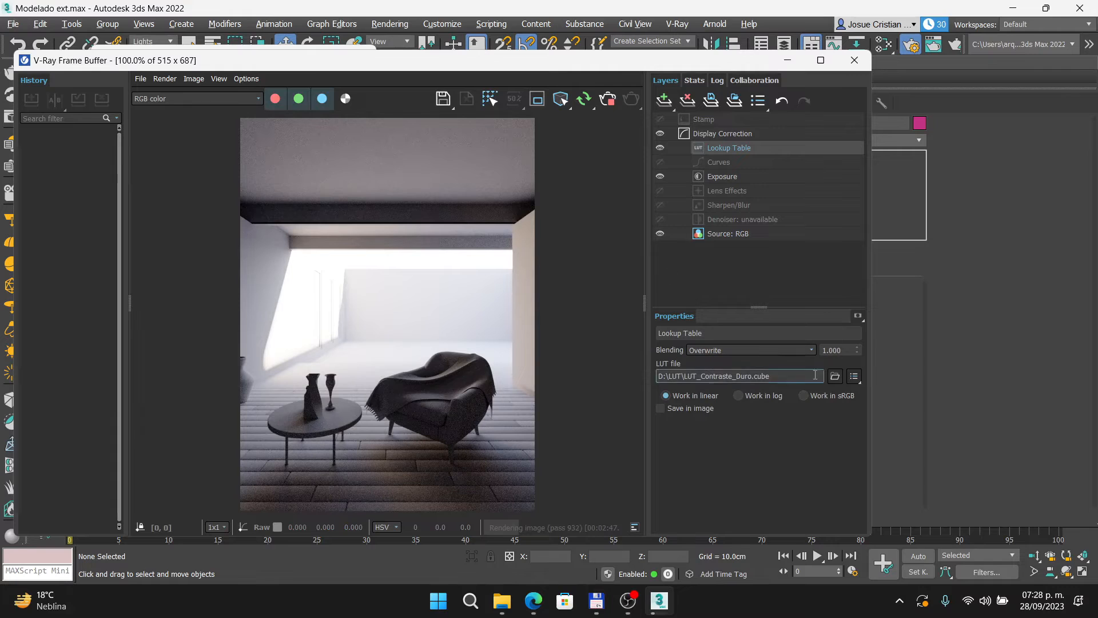
# Replace the Lookup Table layer's file with LUT_Gold 100.cube.
pyautogui.click(835, 376)
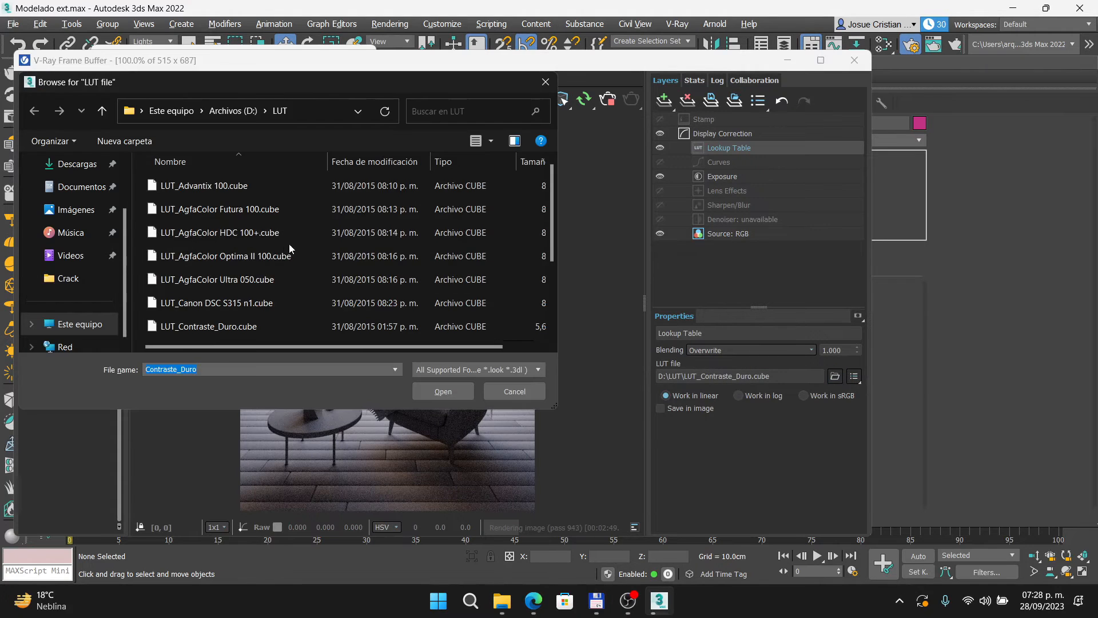
pyautogui.scroll(-1, 264, 257)
pyautogui.click(269, 329)
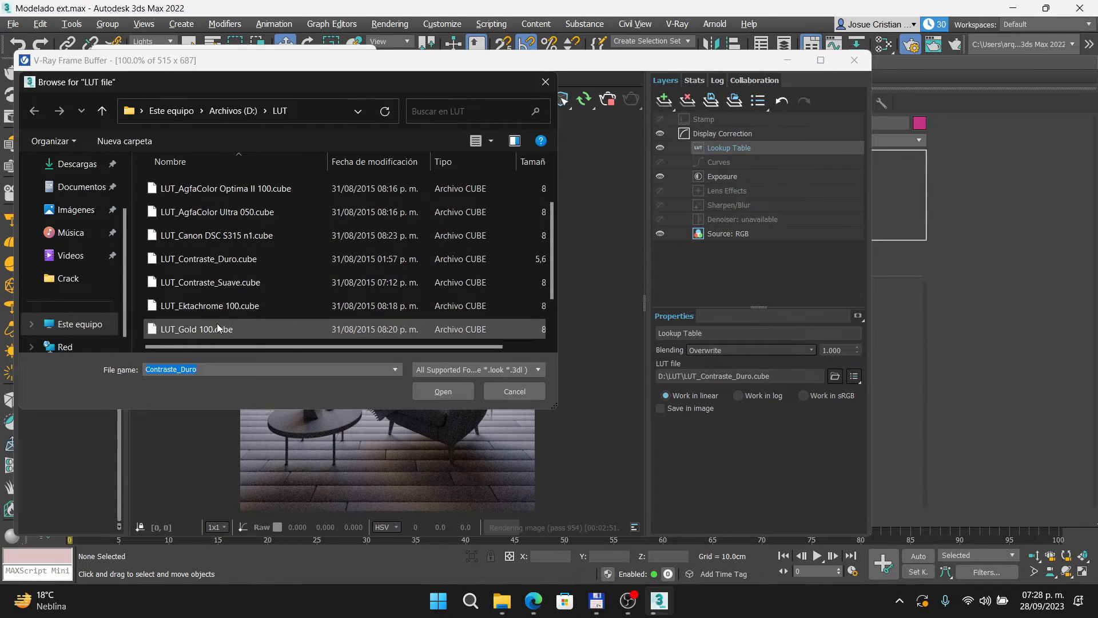
pyautogui.click(447, 396)
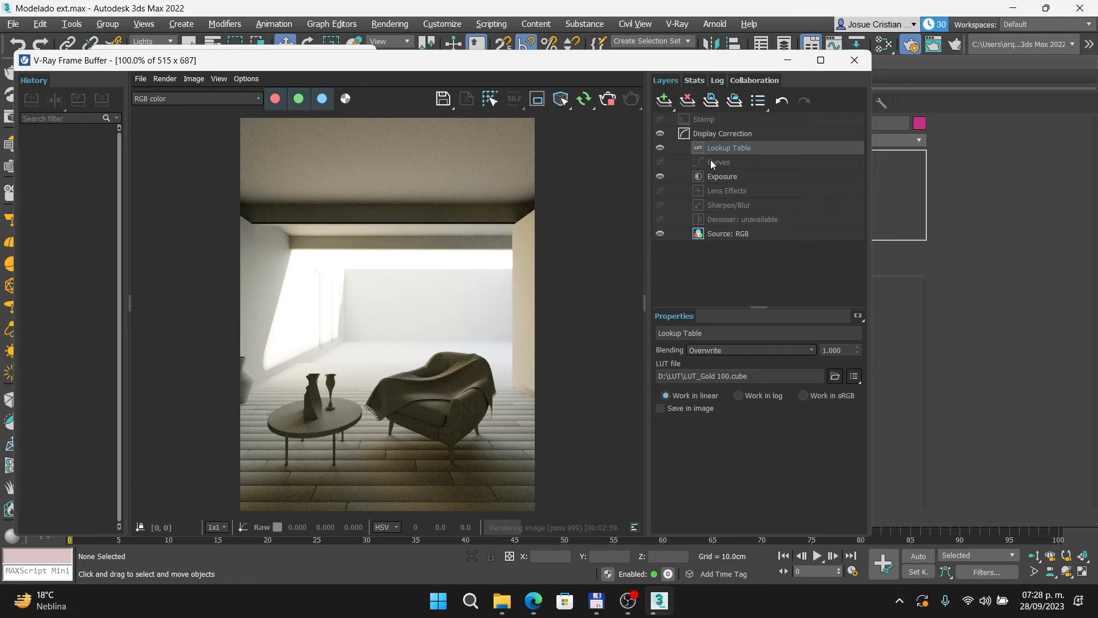
# Load LUT_Advantix 100.cube as the Lookup Table layer's file.
pyautogui.click(835, 375)
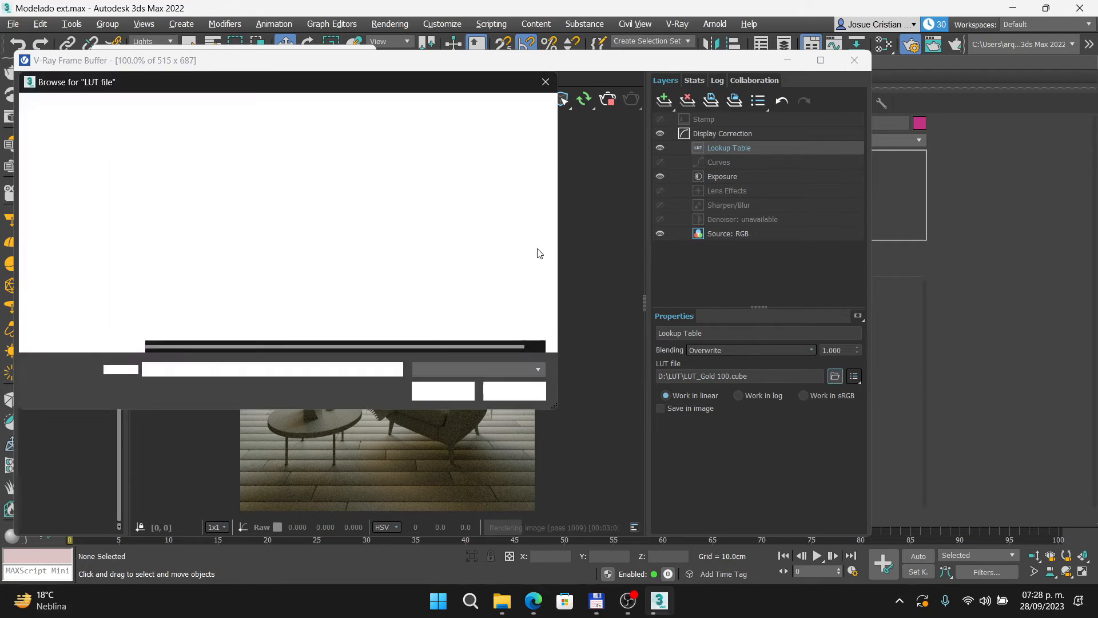
pyautogui.click(206, 185)
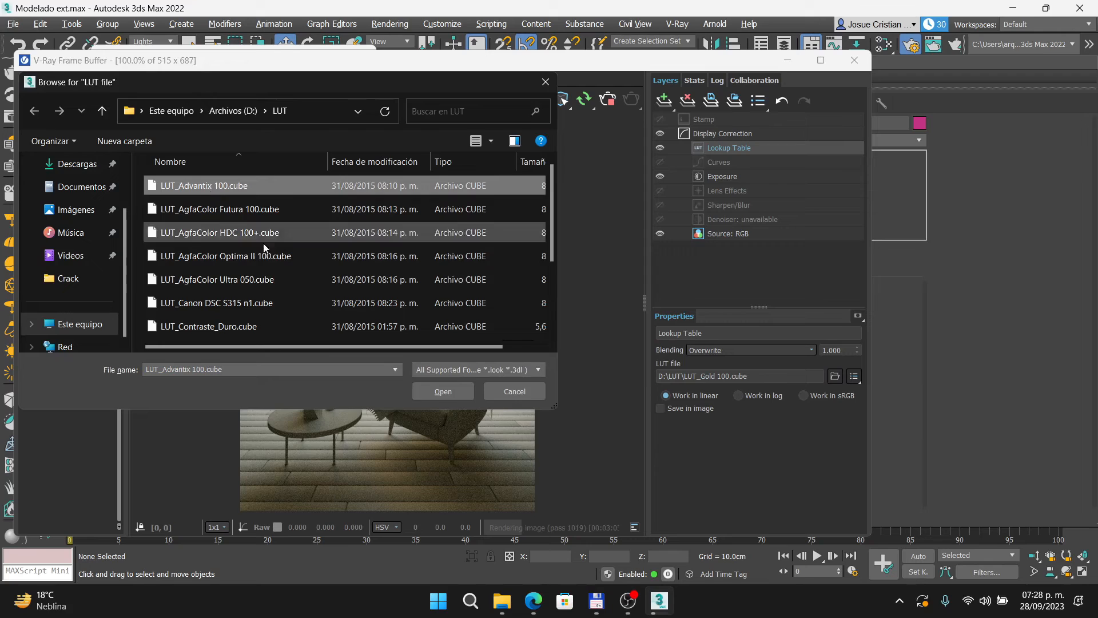
pyautogui.click(451, 393)
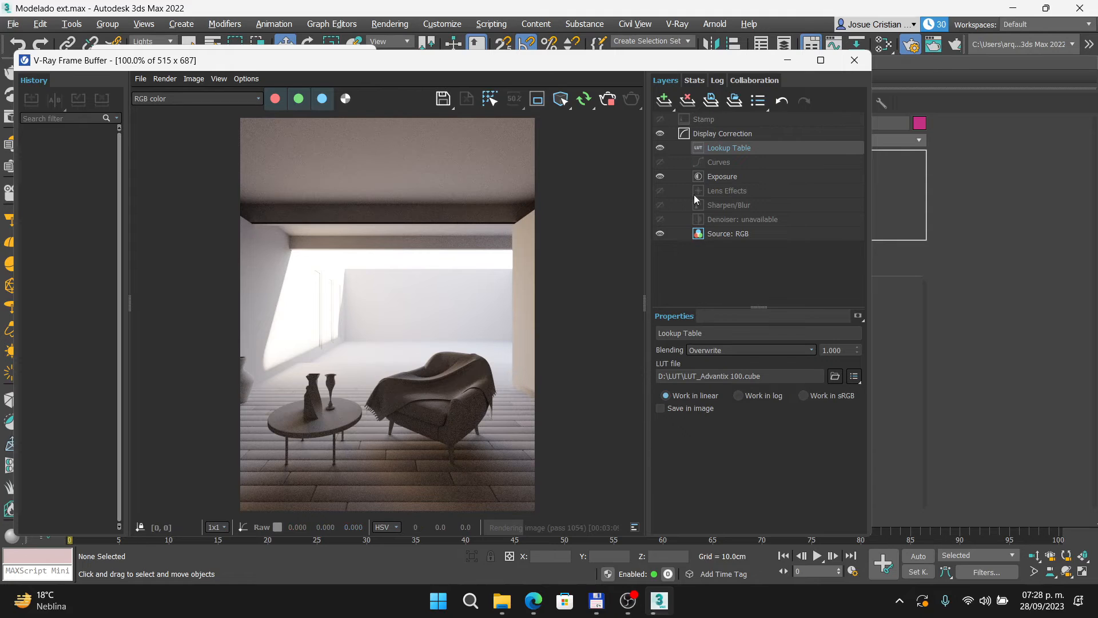
# Toggle the Lookup Table layer repeatedly to compare the render with and without the Advantix 100 LUT.
pyautogui.click(660, 147)
pyautogui.click(661, 148)
pyautogui.click(660, 148)
pyautogui.click(660, 148)
pyautogui.click(660, 147)
pyautogui.click(660, 148)
pyautogui.click(660, 148)
pyautogui.click(661, 147)
# Alternate between the Lookup Table and Curves corrections, leaving Curves enabled and Lookup Table disabled.
pyautogui.click(661, 149)
pyautogui.click(661, 163)
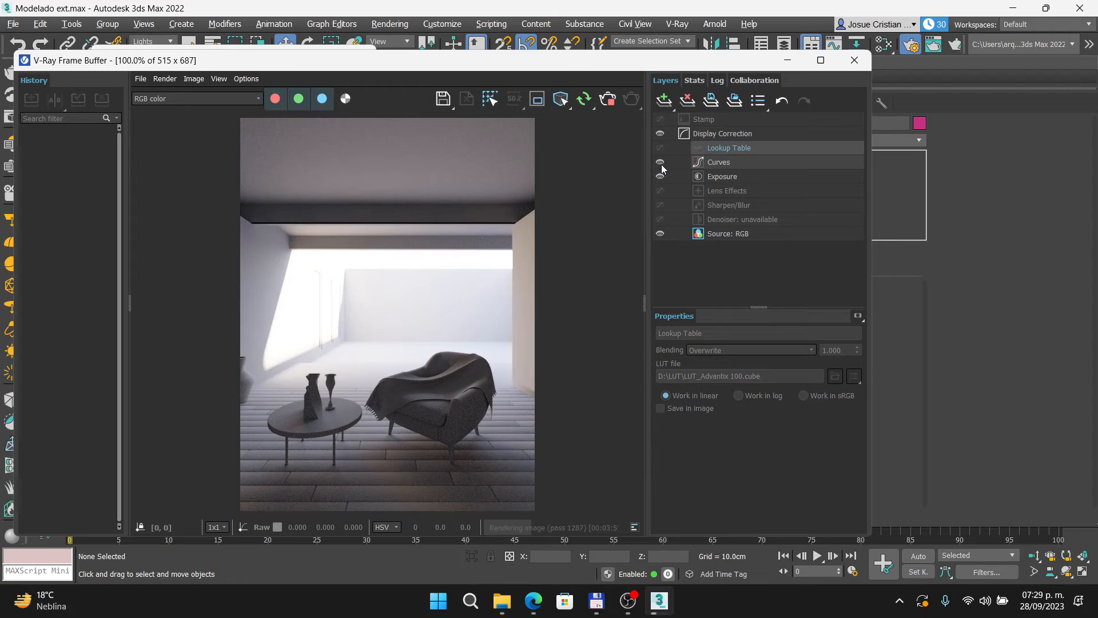
pyautogui.click(661, 164)
pyautogui.click(660, 147)
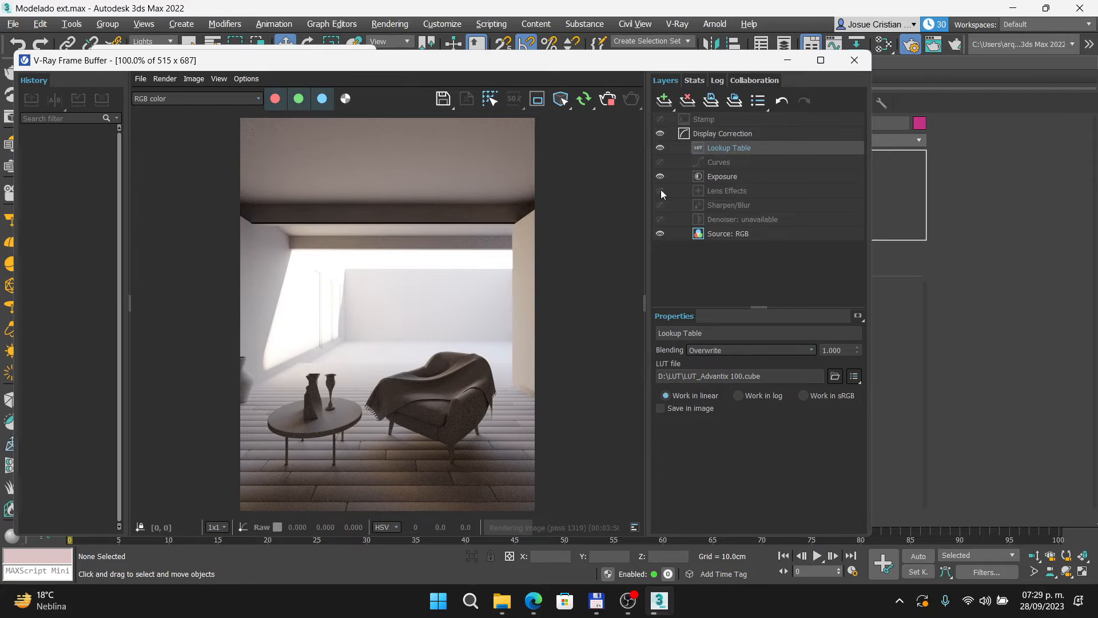
pyautogui.click(661, 147)
pyautogui.click(661, 163)
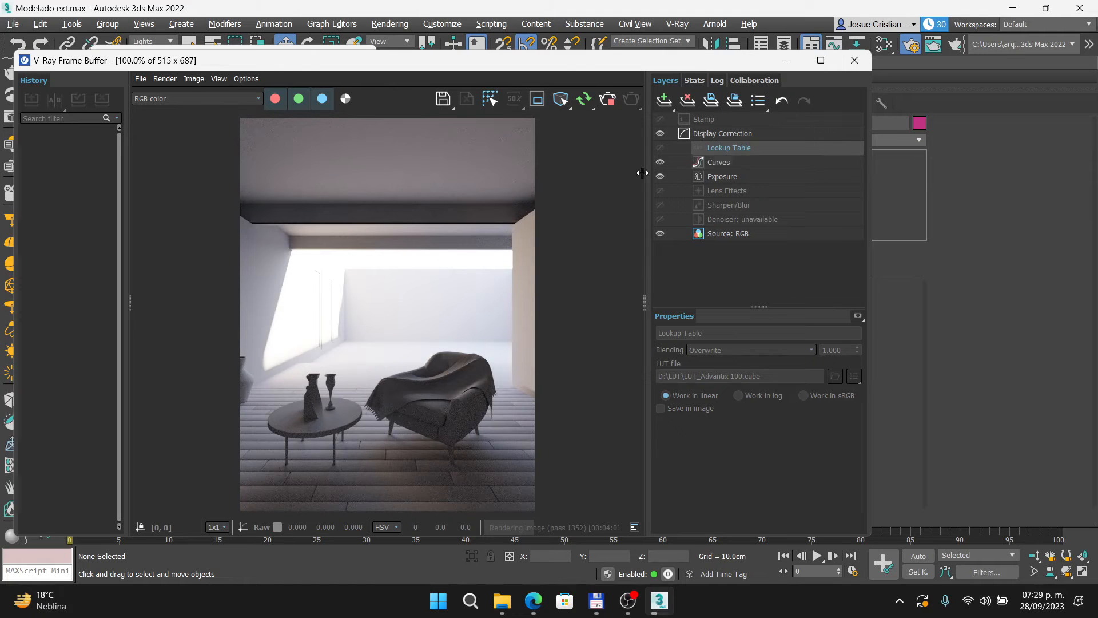
# Switch to the EA3-3DS MAX-ILUMINACION presentation in the browser and open the Efectos ambientales slide under Otros.
pyautogui.click(532, 600)
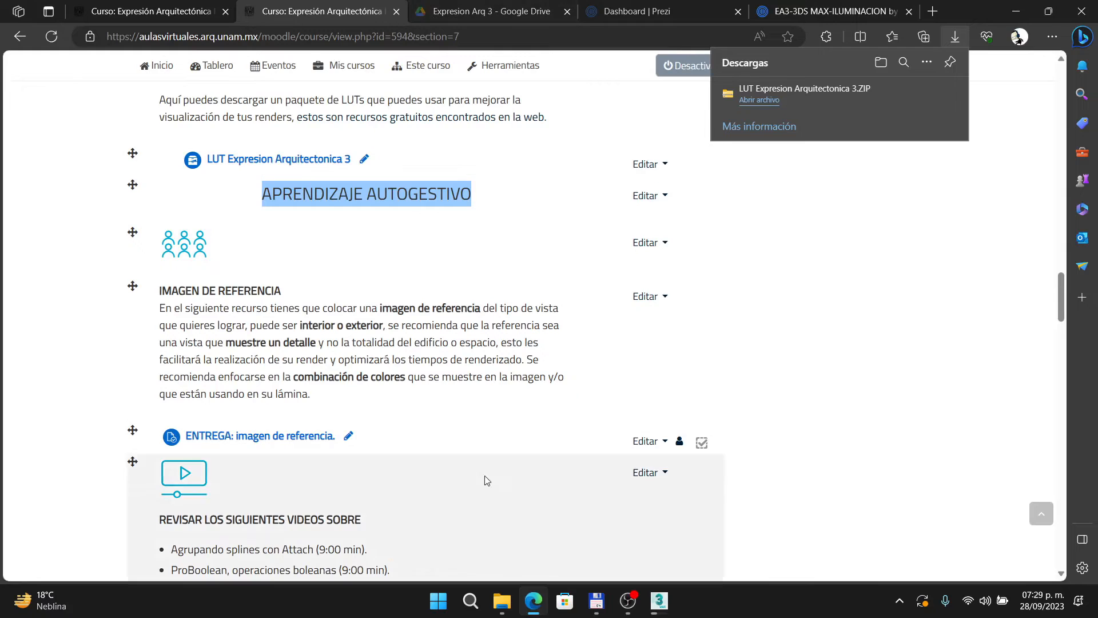
pyautogui.click(835, 11)
pyautogui.press('Right')
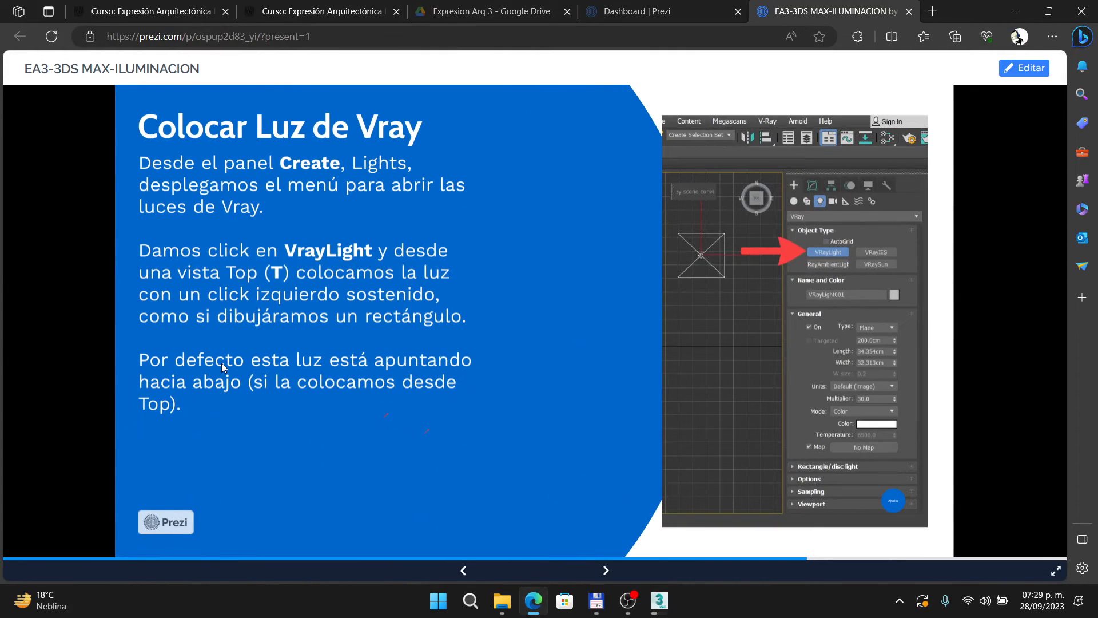
pyautogui.click(1043, 310)
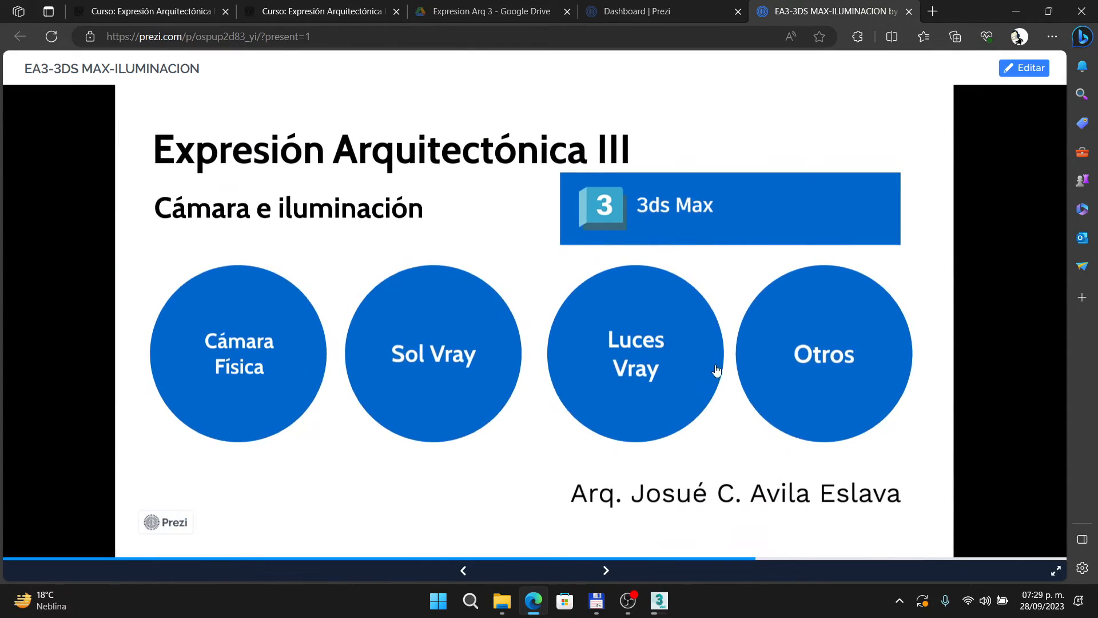
pyautogui.click(806, 370)
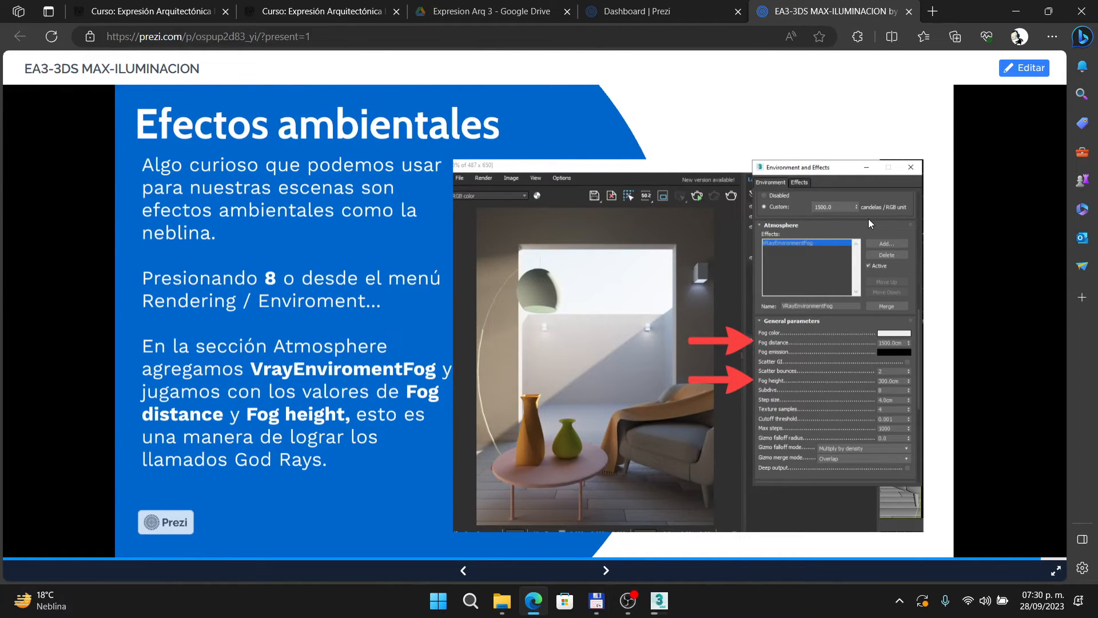
# Return to 3ds Max, move the V-Ray Frame Buffer aside to uncover the viewports, and close Render Setup.
pyautogui.hotkey('alt', 'Tab')
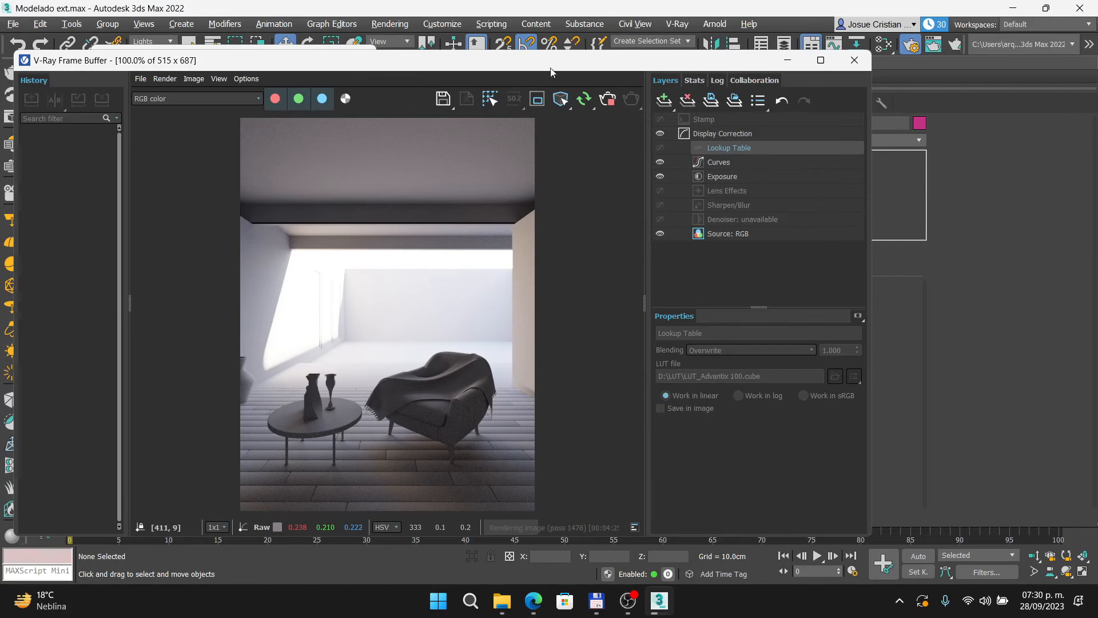
pyautogui.moveTo(579, 67); pyautogui.dragTo(887, 65)
pyautogui.press('F10')
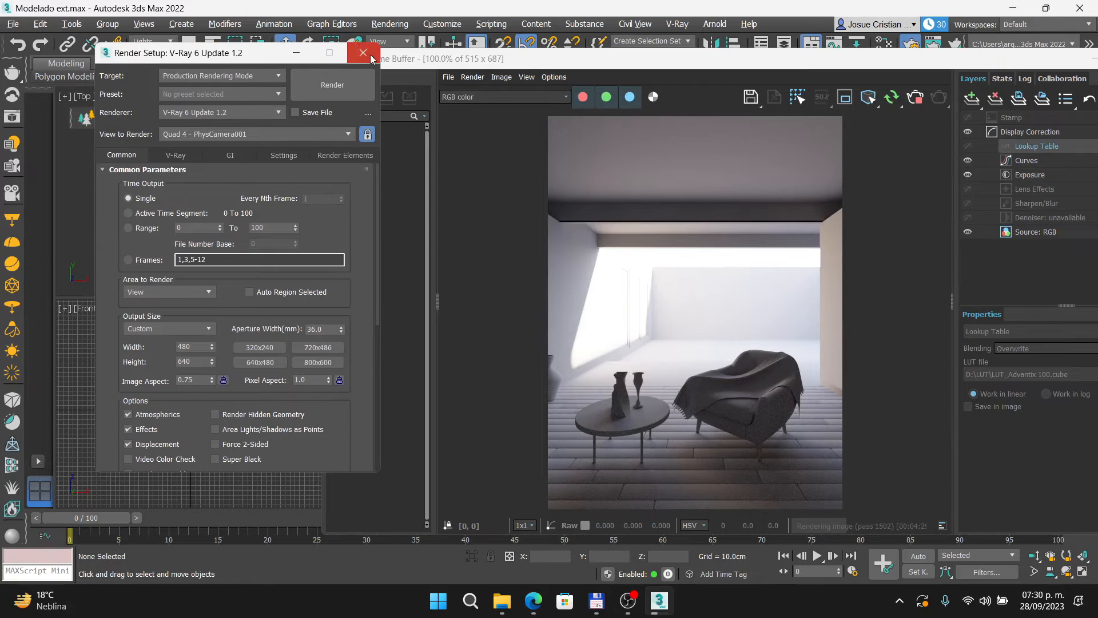
pyautogui.click(362, 53)
# Select the V-Ray sun in the Top view and move it to about X 23916 cm, Y 31317 cm.
pyautogui.click(211, 188)
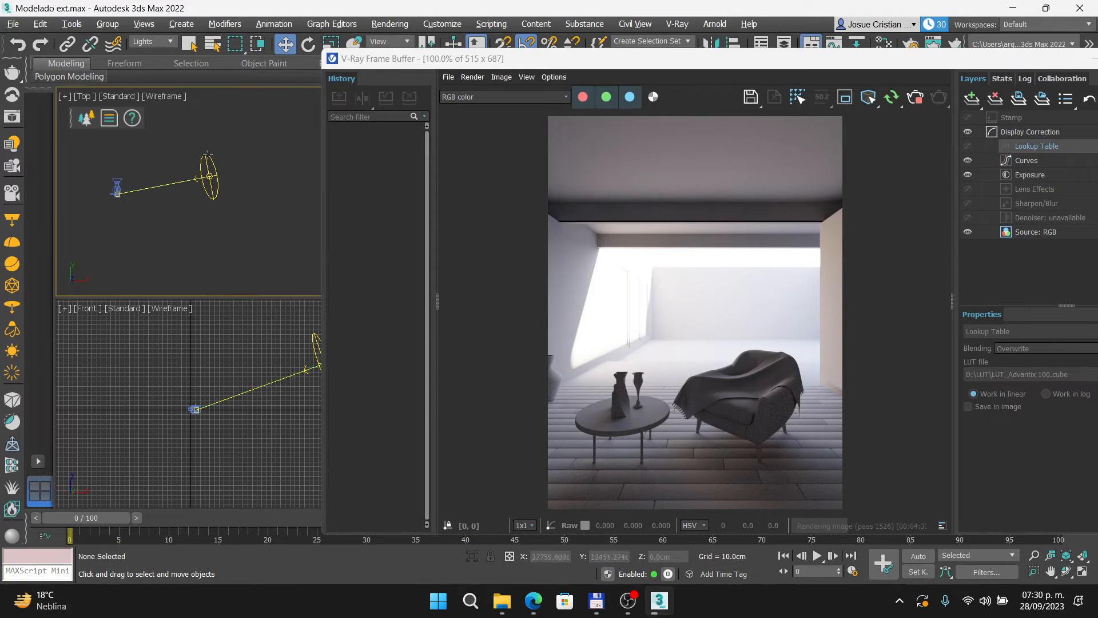
pyautogui.click(210, 176)
pyautogui.scroll(-2, 213, 225)
pyautogui.moveTo(212, 221); pyautogui.dragTo(209, 261, button='middle')
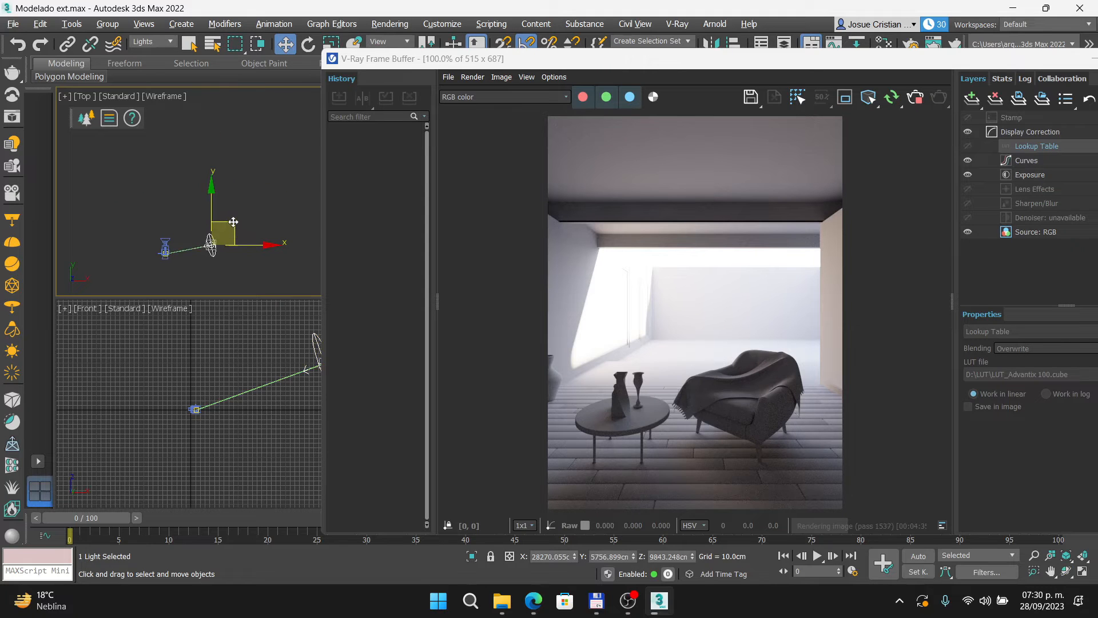
pyautogui.moveTo(232, 216); pyautogui.dragTo(222, 176)
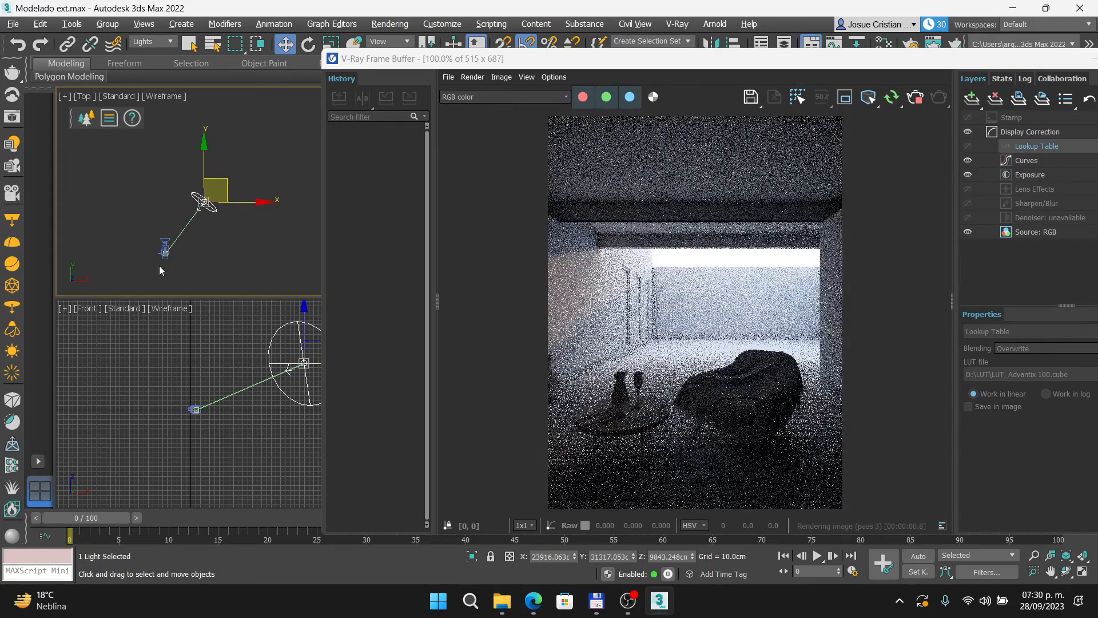
# Adjust the sun's height in the Front view to about Z 8547 cm.
pyautogui.scroll(-2, 159, 266)
pyautogui.moveTo(203, 334); pyautogui.dragTo(172, 353, button='middle')
pyautogui.scroll(-3, 172, 353)
pyautogui.moveTo(216, 349)
pyautogui.mouseDown()
pyautogui.moveTo(223, 329)
pyautogui.moveTo(223, 338)
pyautogui.mouseUp()
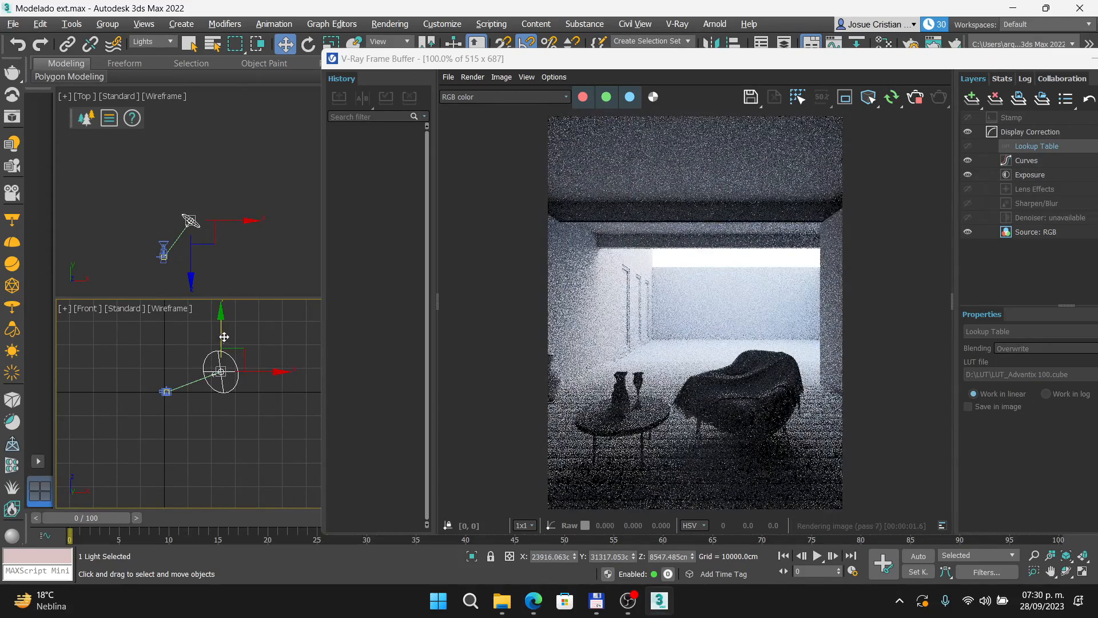
# Reposition the sun in the Top view at about X 26301 cm, Y 21464 cm.
pyautogui.scroll(5, 177, 252)
pyautogui.click(215, 162)
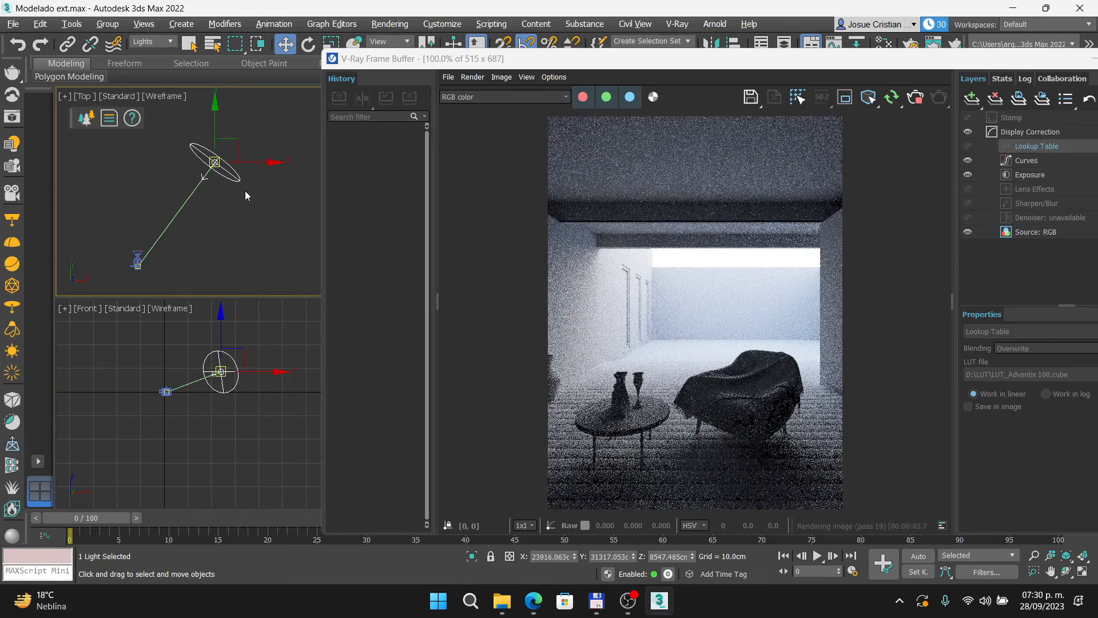
pyautogui.moveTo(239, 150); pyautogui.dragTo(247, 183)
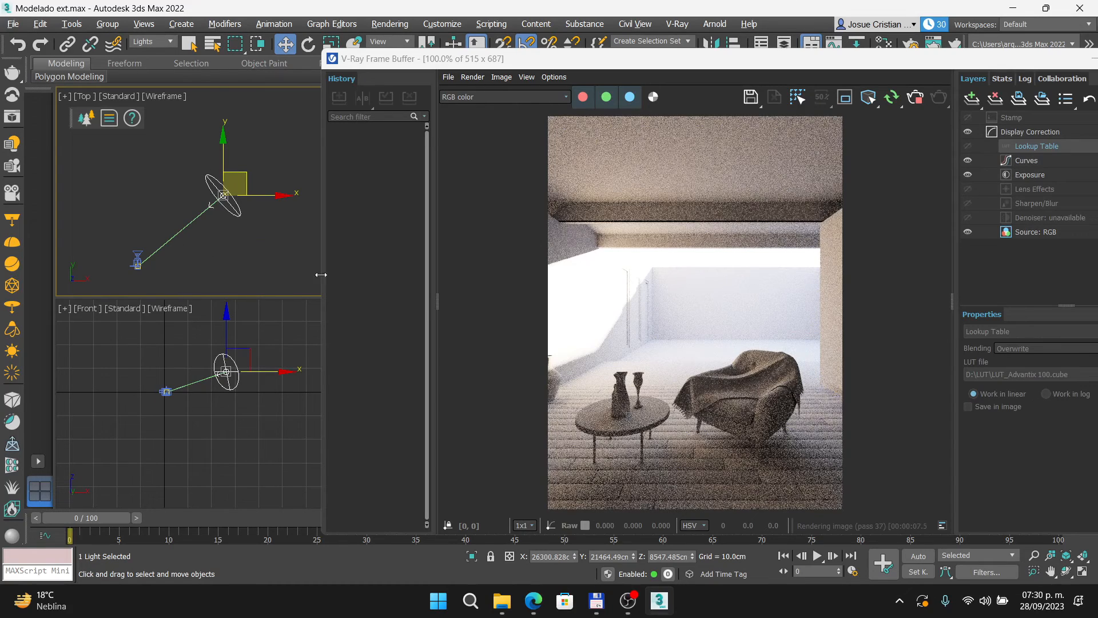
# Switch to the Prezi presentation in the browser and read the Efectos ambientales slide's instructions for adding VRayEnvironmentFog.
pyautogui.click(533, 600)
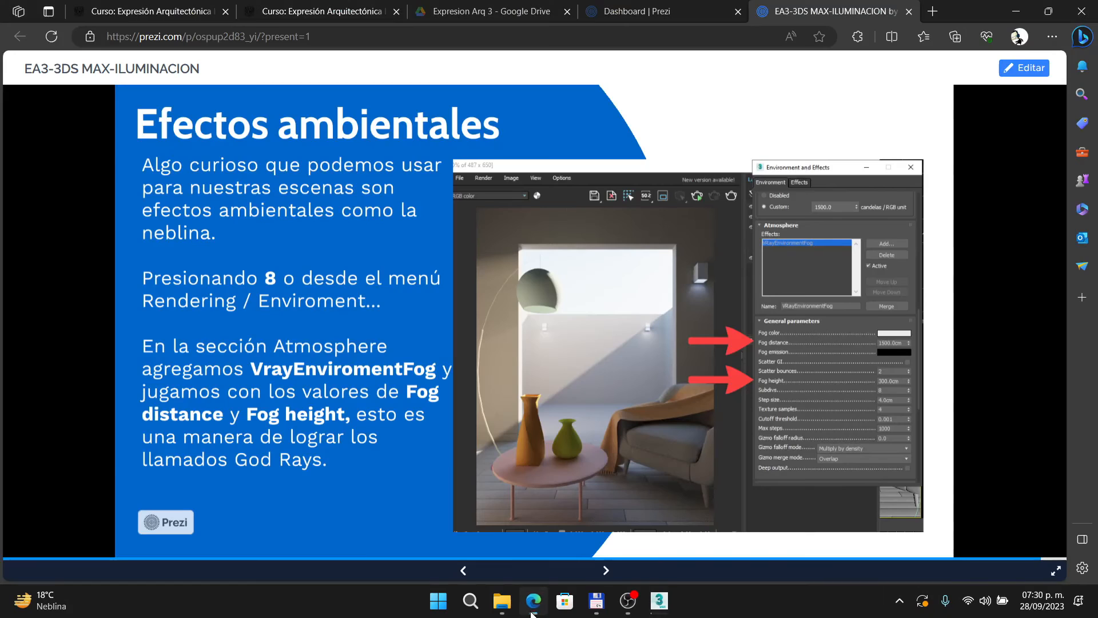
pyautogui.click(818, 241)
pyautogui.click(256, 284)
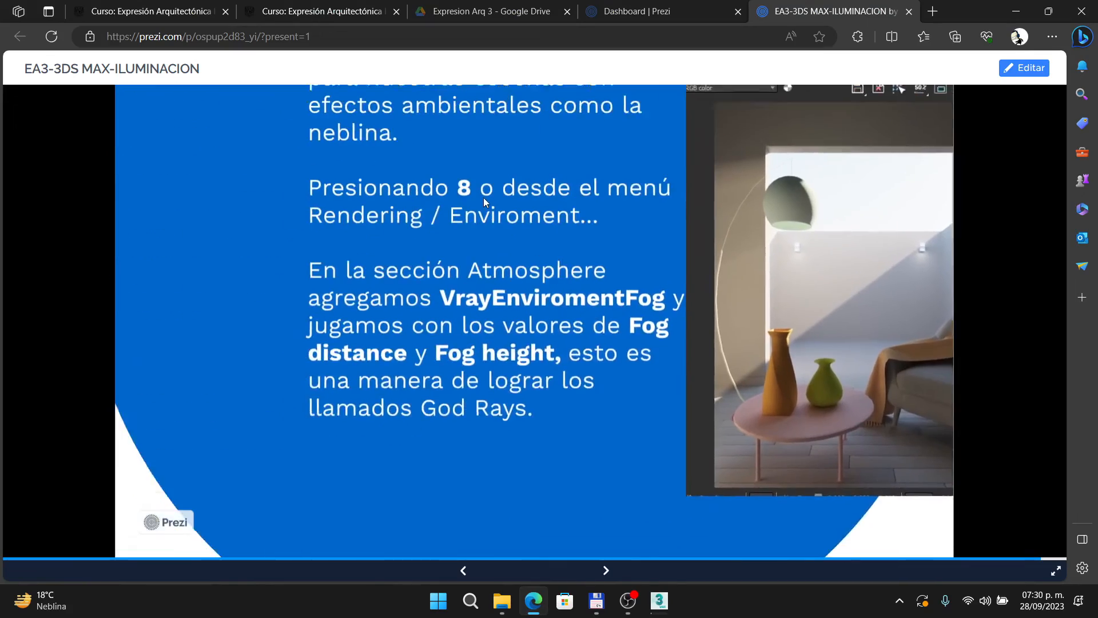
pyautogui.scroll(3, 483, 194)
pyautogui.moveTo(600, 198); pyautogui.dragTo(642, 207)
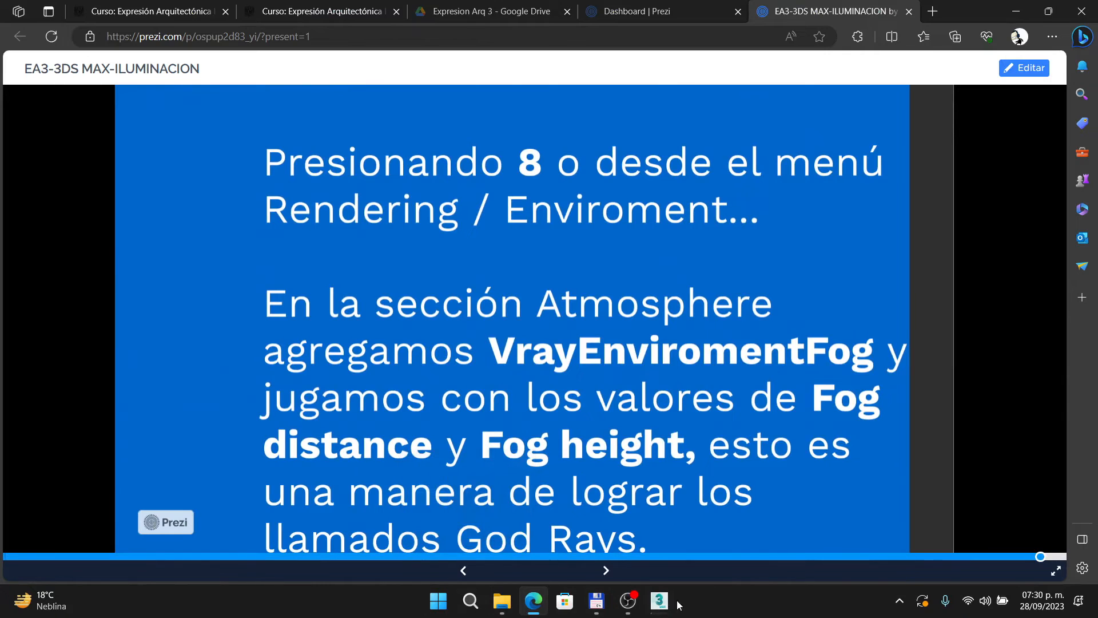
# Open the Environment and Effects dialog in 3ds Max and check the presentation slide for where the Atmosphere effect is added.
pyautogui.click(659, 600)
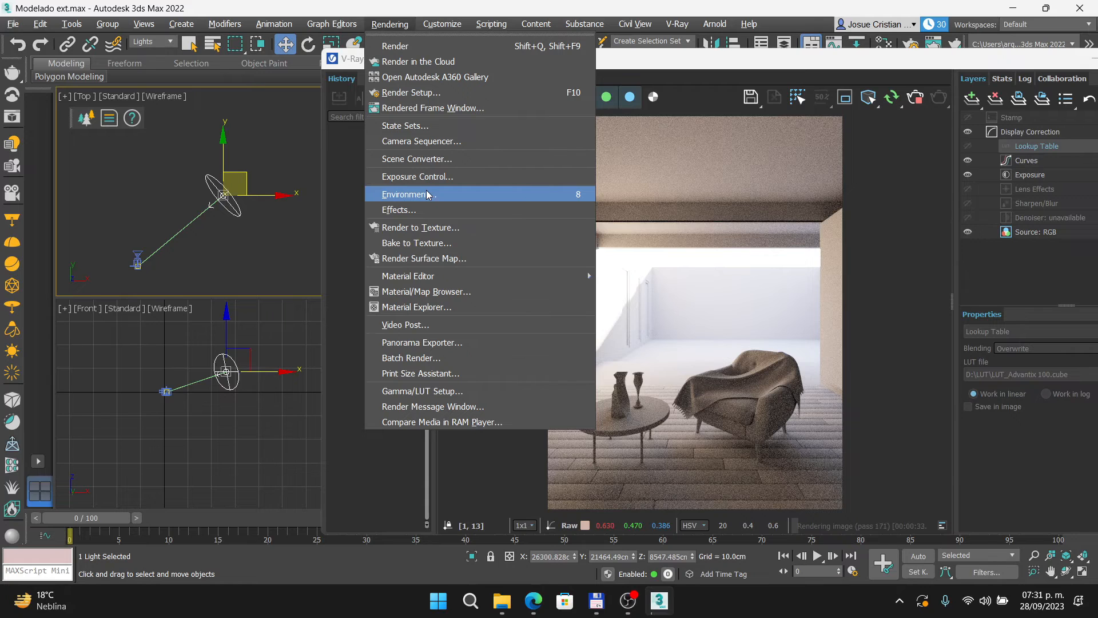
pyautogui.click(428, 194)
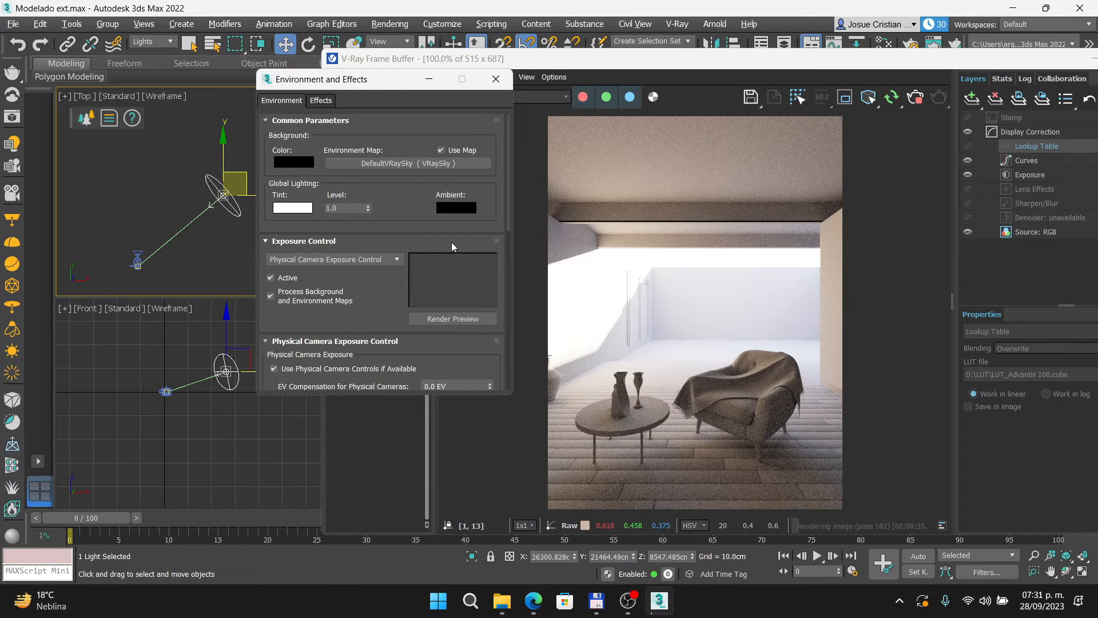
pyautogui.hotkey('alt', 'Tab')
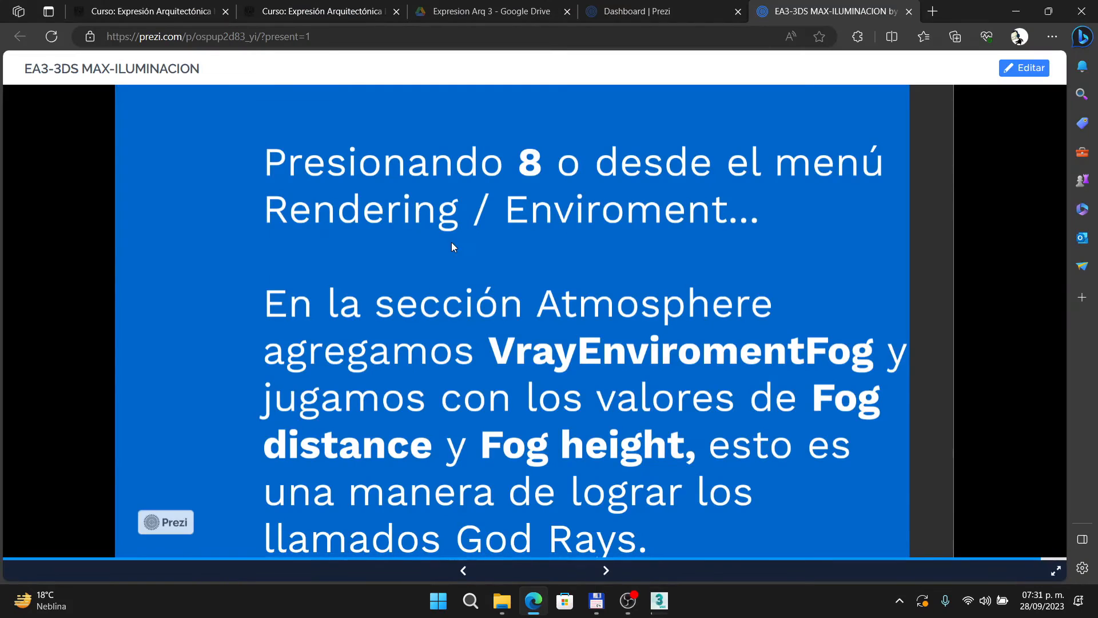
pyautogui.click(512, 259)
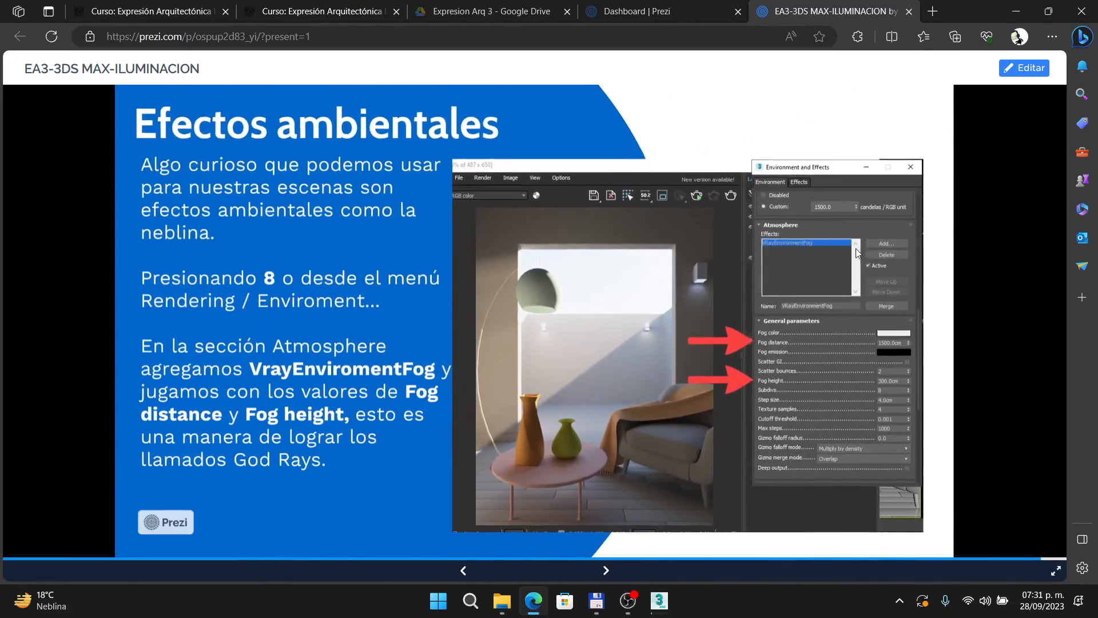
pyautogui.click(855, 248)
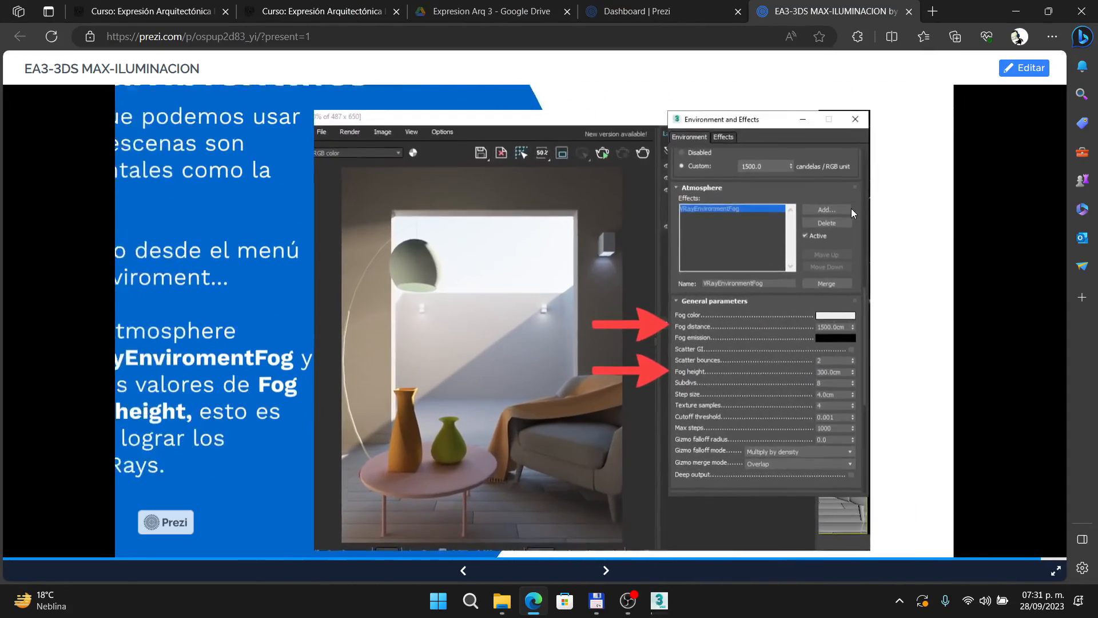
pyautogui.hotkey('alt', 'Tab')
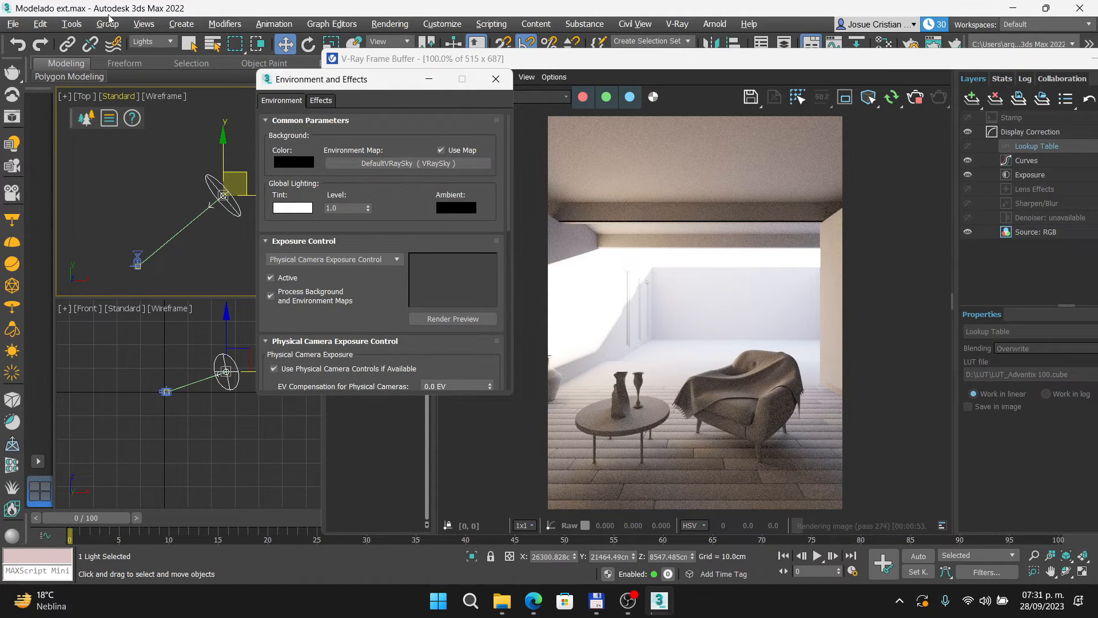
pyautogui.click(321, 101)
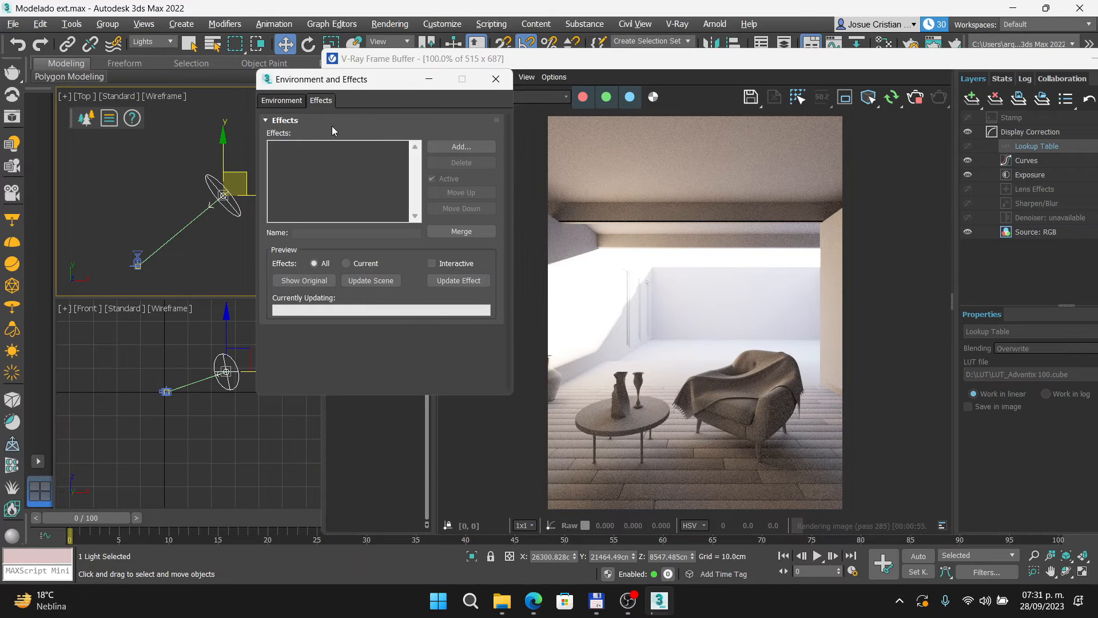
pyautogui.hotkey('alt', 'Tab')
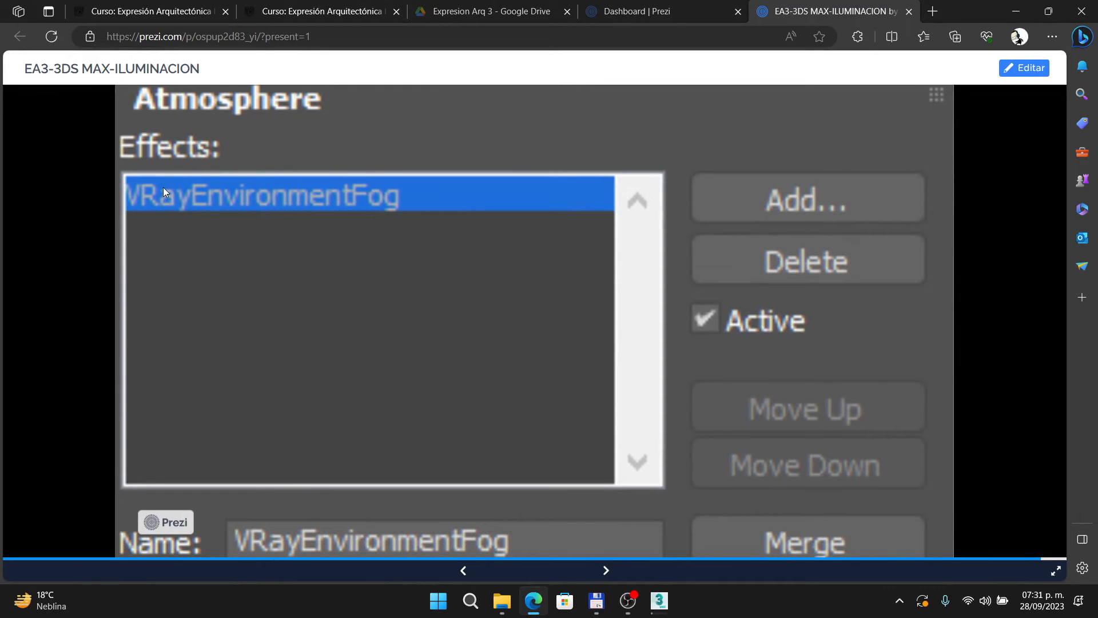
pyautogui.click(239, 200)
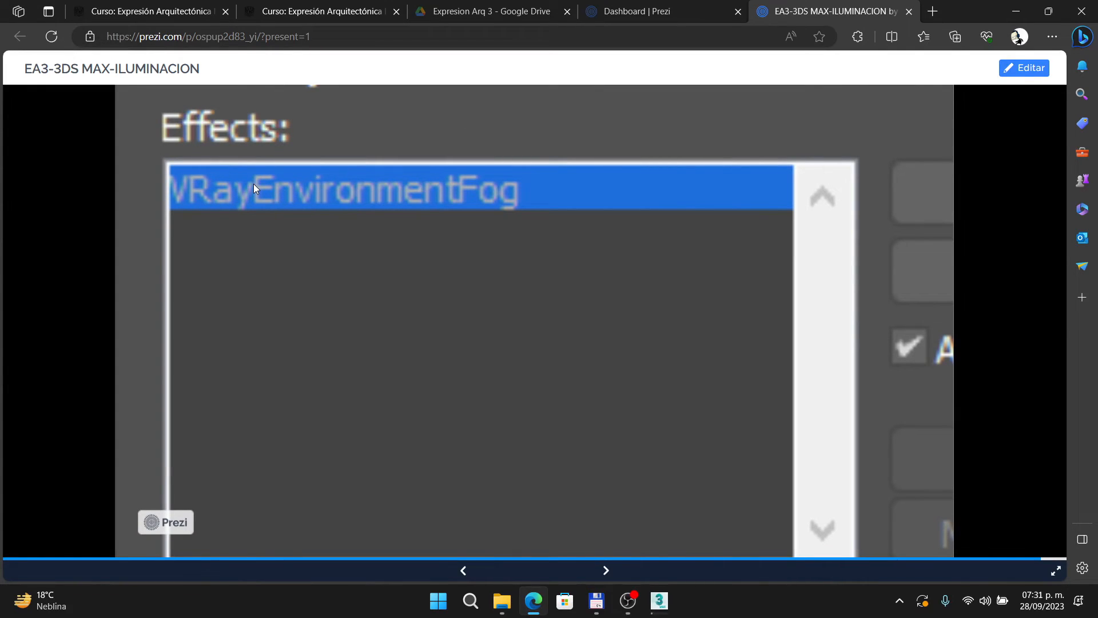
pyautogui.hotkey('alt', 'Tab')
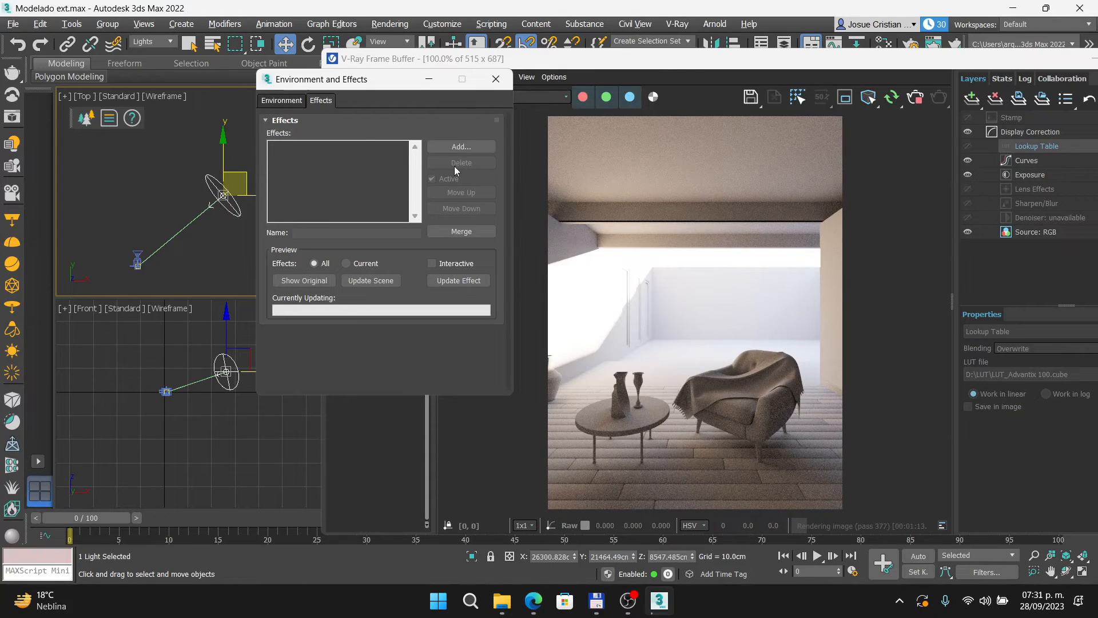
pyautogui.click(458, 150)
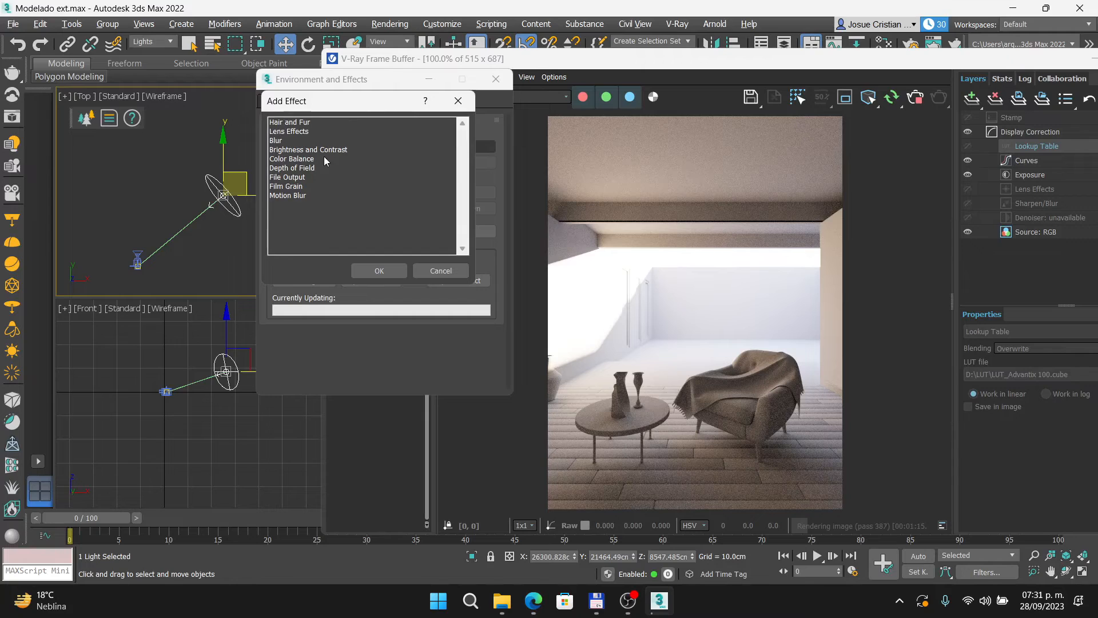
pyautogui.click(443, 271)
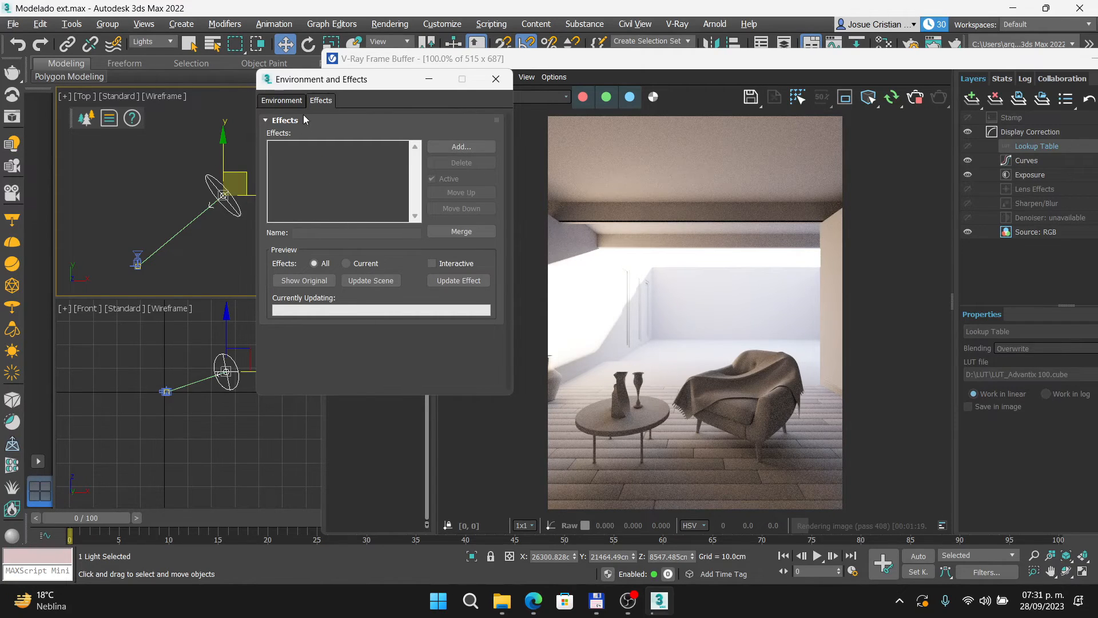
# Add the VRayEnvironmentFog effect to the environment's Atmosphere effects, checking the presentation slide for the matching section.
pyautogui.click(283, 100)
pyautogui.moveTo(508, 122); pyautogui.dragTo(508, 315)
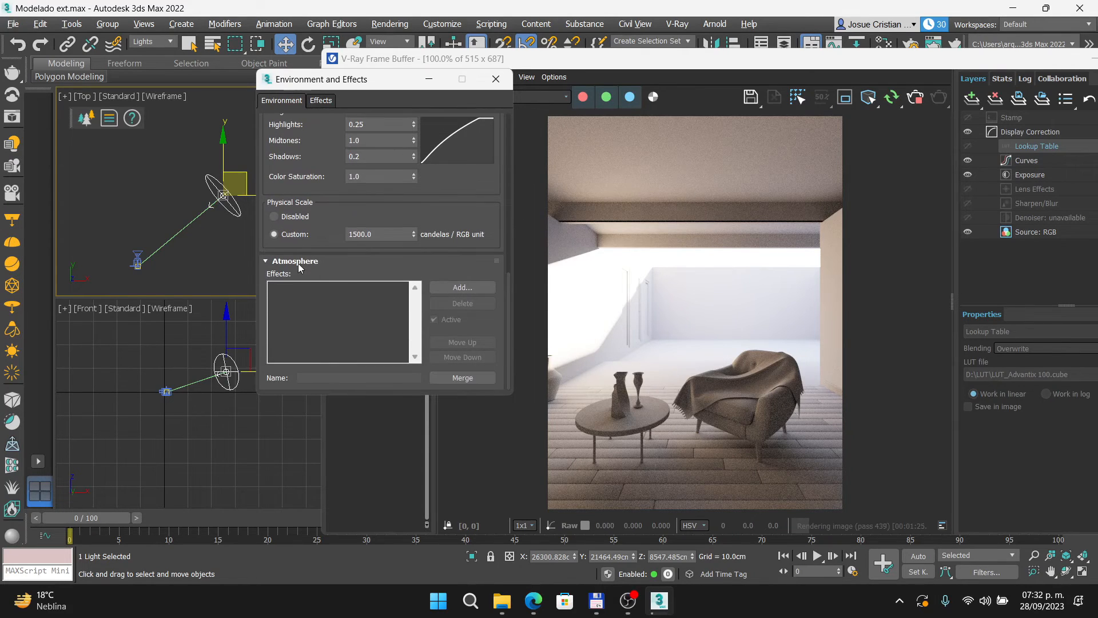
pyautogui.click(318, 98)
pyautogui.click(281, 104)
pyautogui.hotkey('alt', 'Tab')
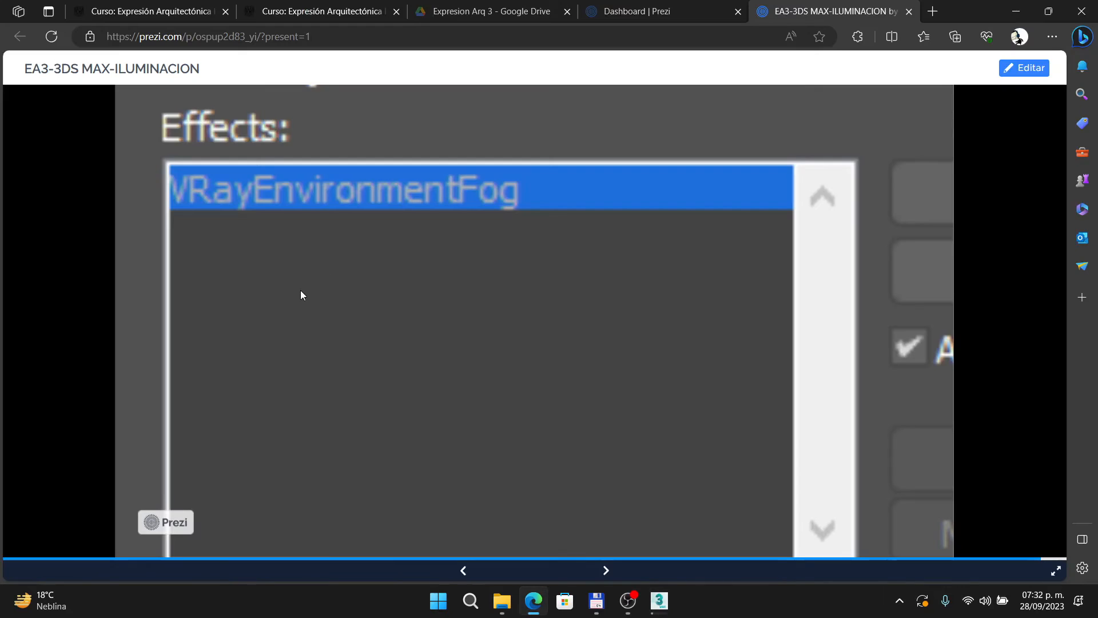
pyautogui.scroll(-3, 393, 282)
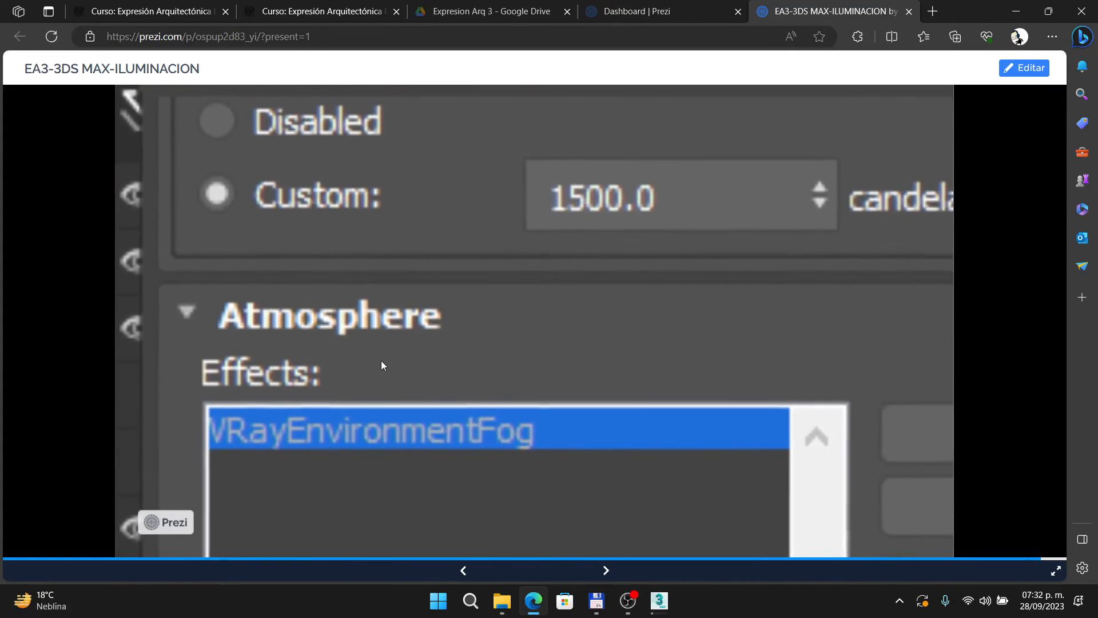
pyautogui.hotkey('alt', 'Tab')
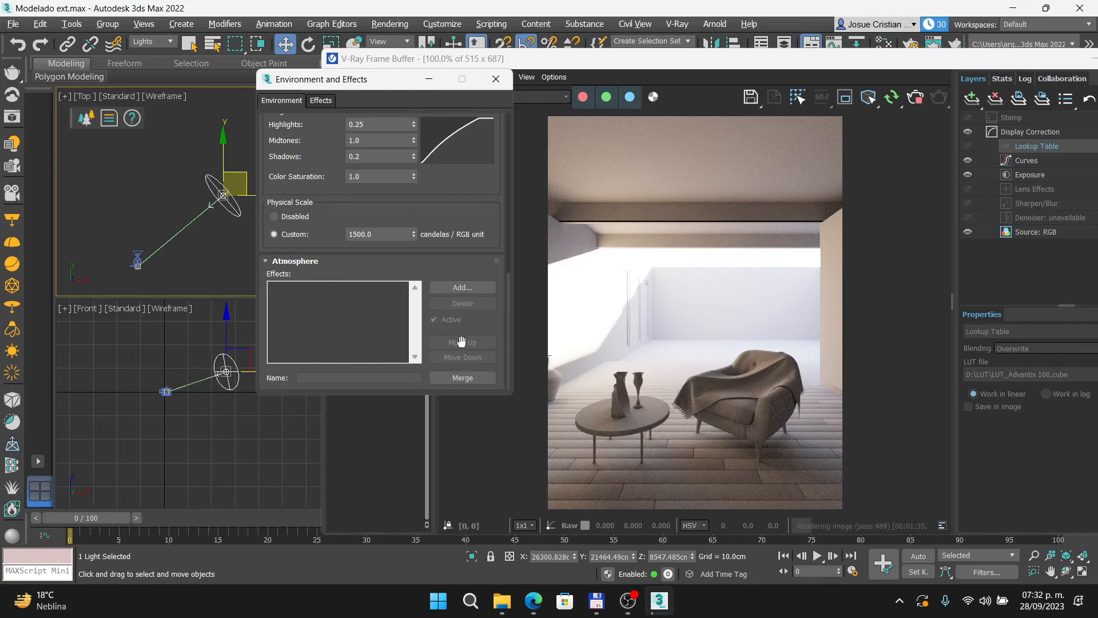
pyautogui.click(477, 290)
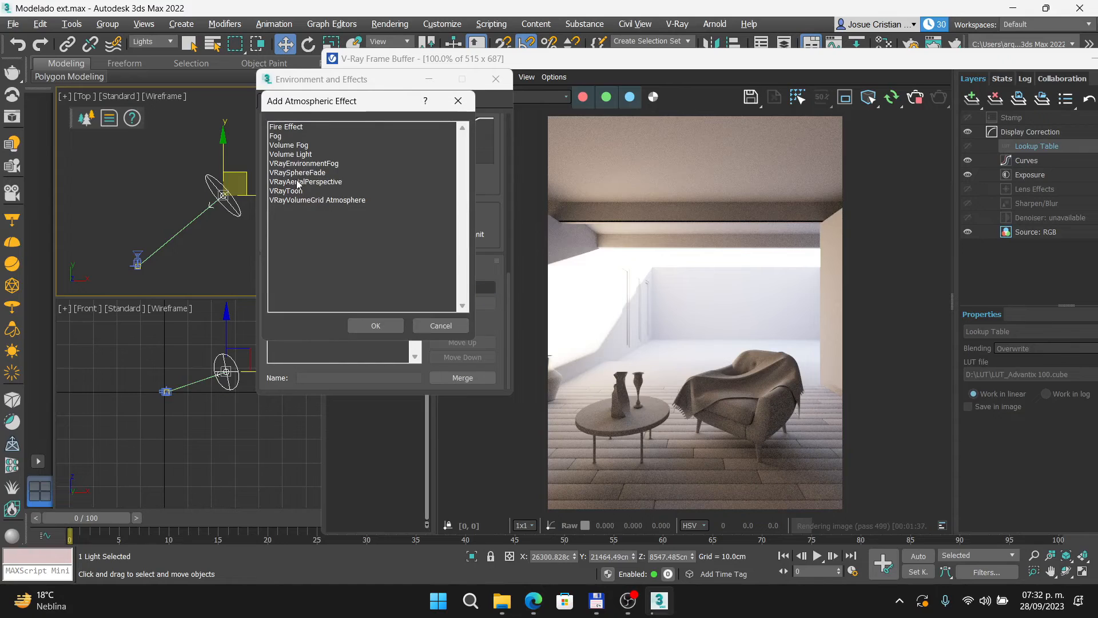
pyautogui.click(318, 164)
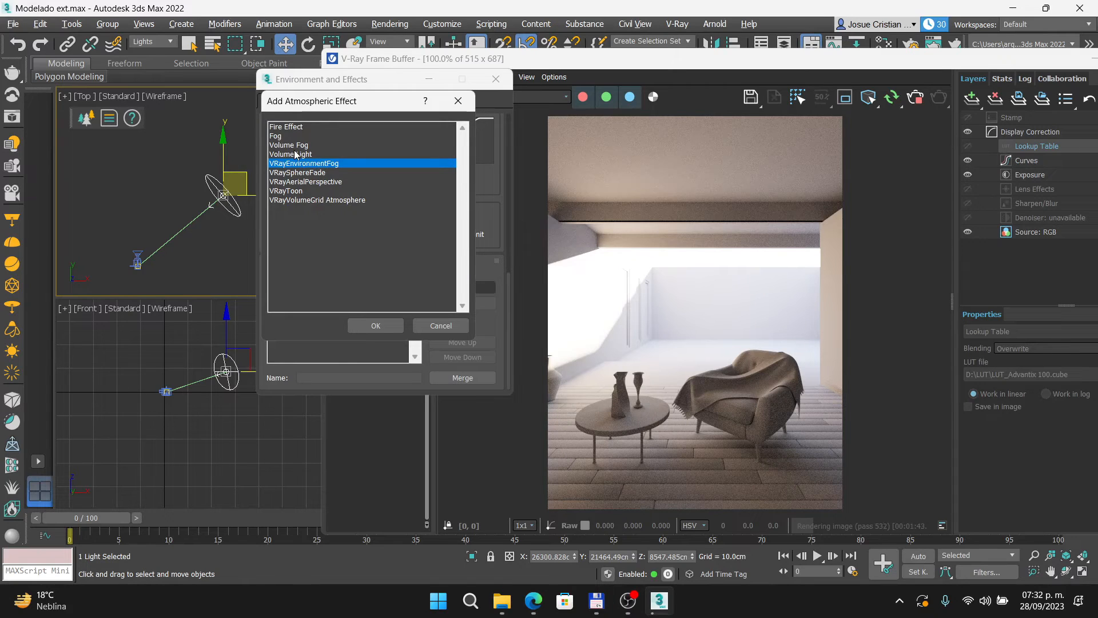
pyautogui.click(378, 325)
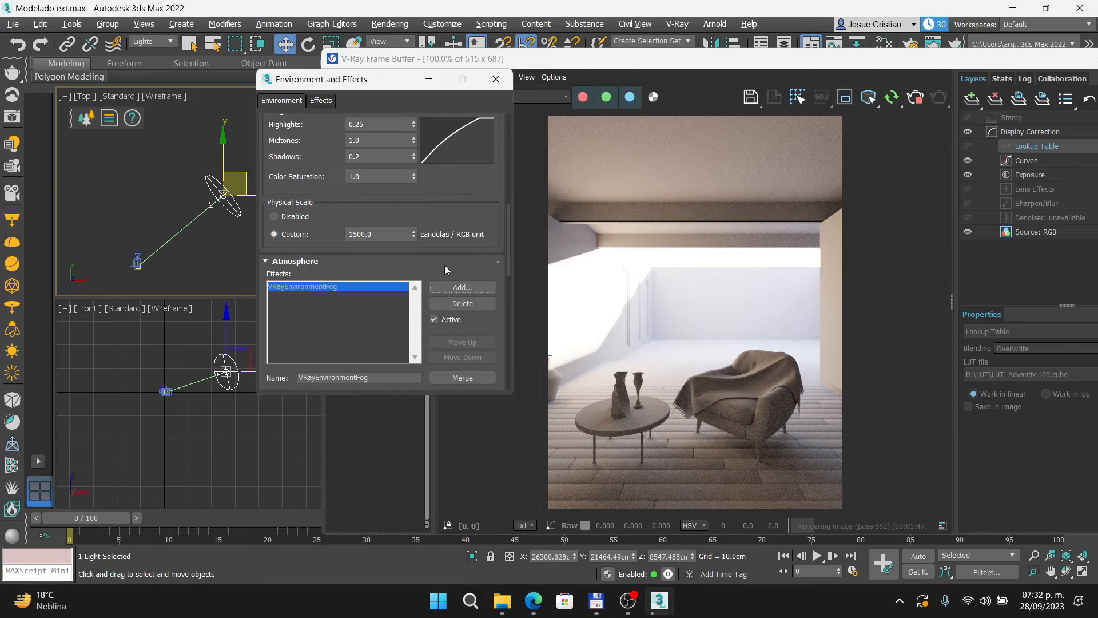
# Move the Environment and Effects dialog clear of the render and compare the fog's general parameters with the presentation slide.
pyautogui.moveTo(509, 260); pyautogui.dragTo(506, 303)
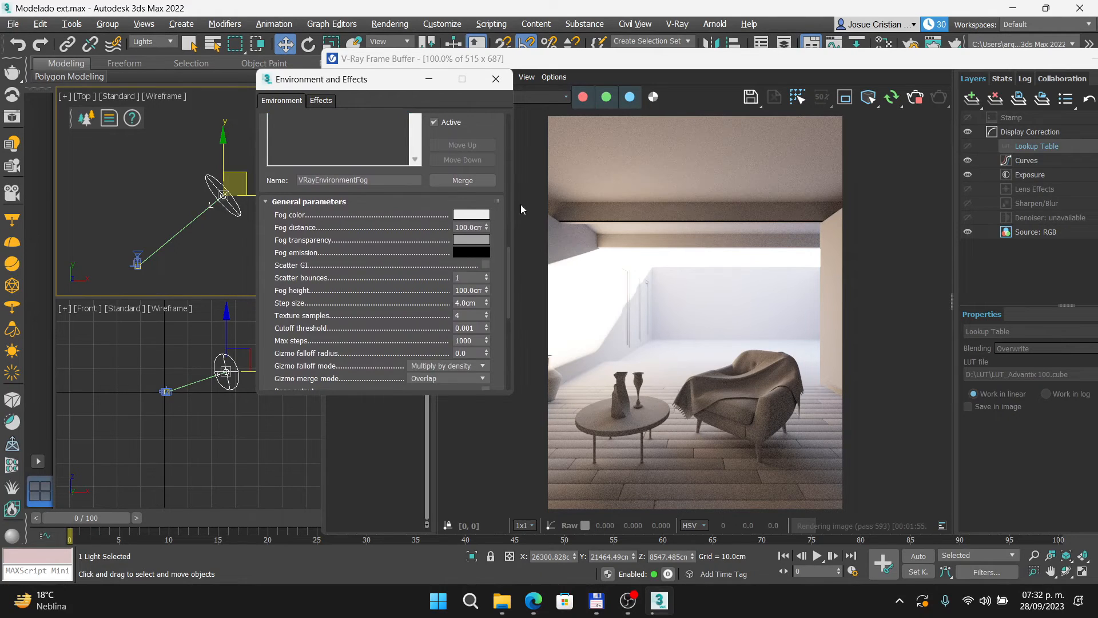
pyautogui.moveTo(341, 85); pyautogui.dragTo(205, 94)
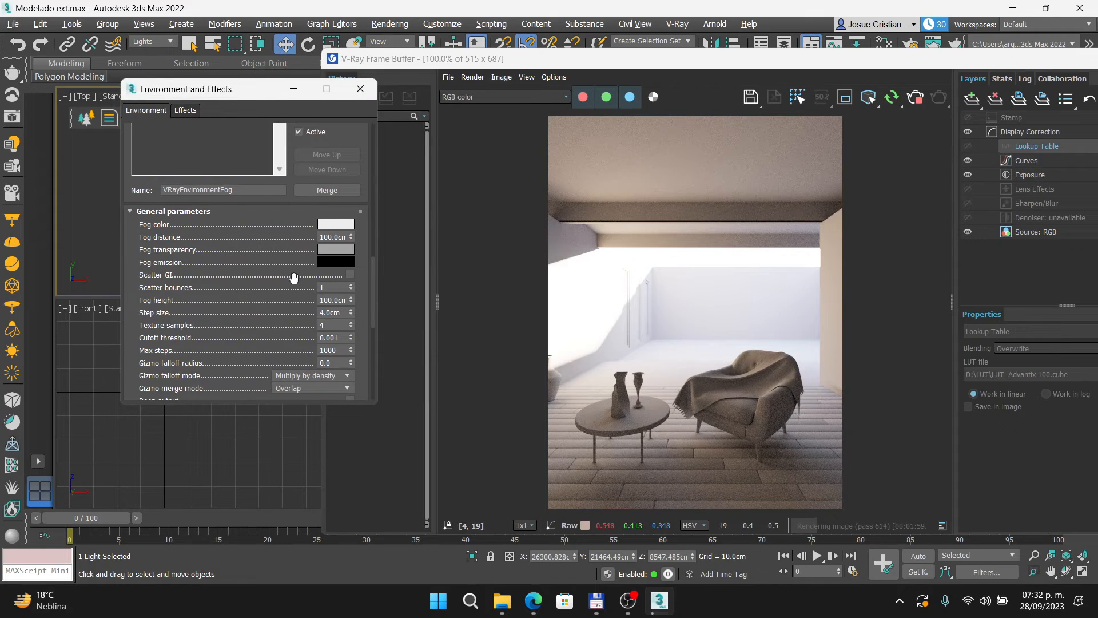
pyautogui.hotkey('alt', 'Tab')
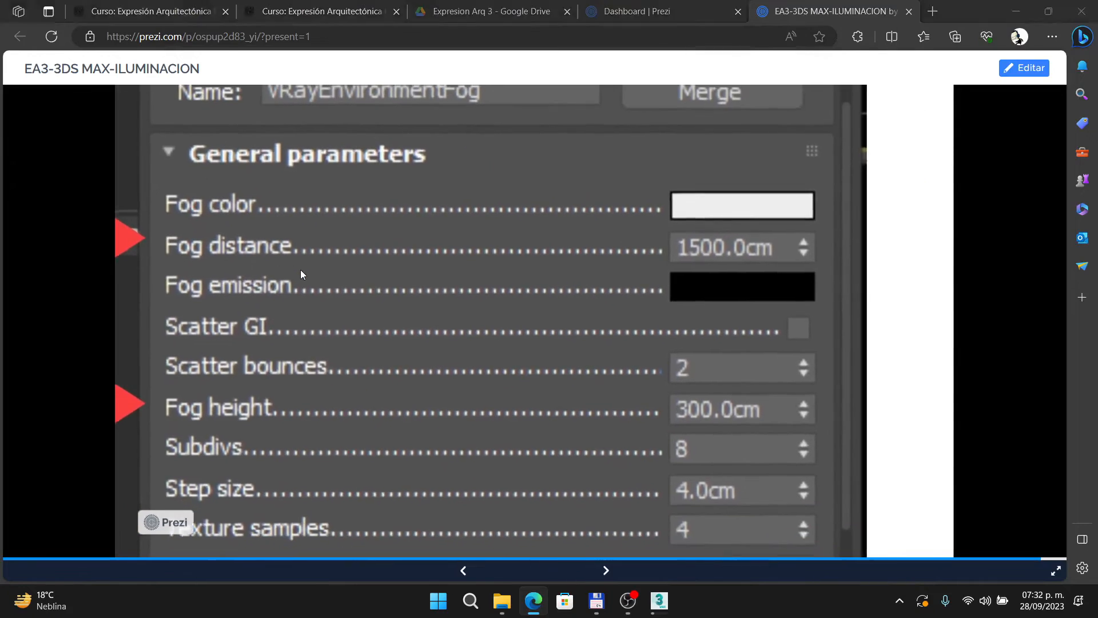
pyautogui.hotkey('alt', 'Tab')
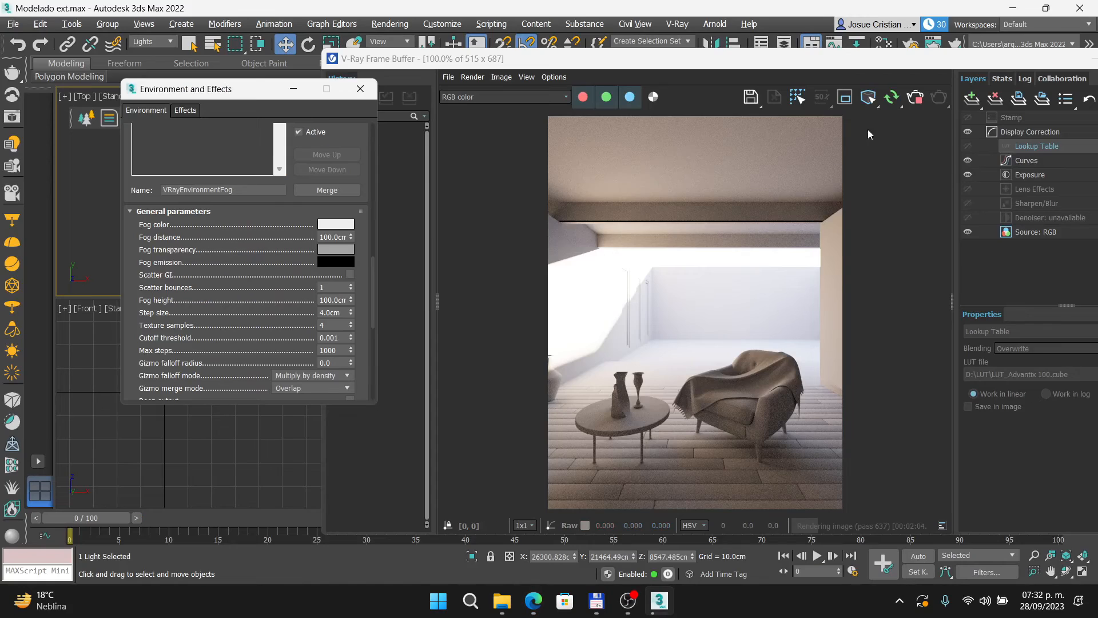
# Stop the interactive render and restart it with the VRayEnvironmentFog effect active.
pyautogui.click(726, 261)
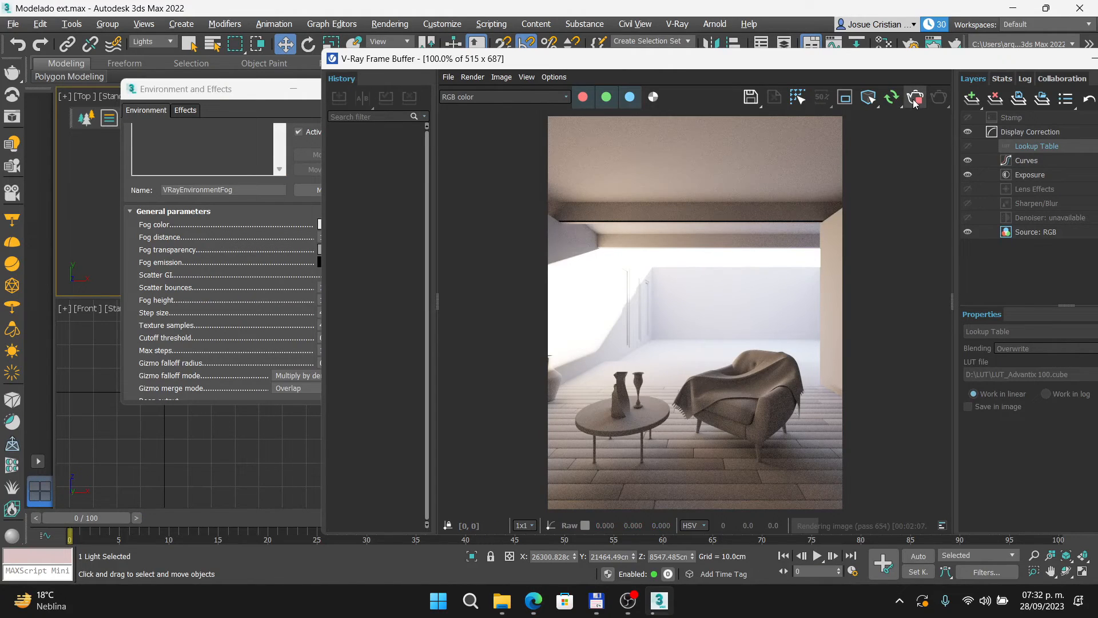
pyautogui.click(235, 94)
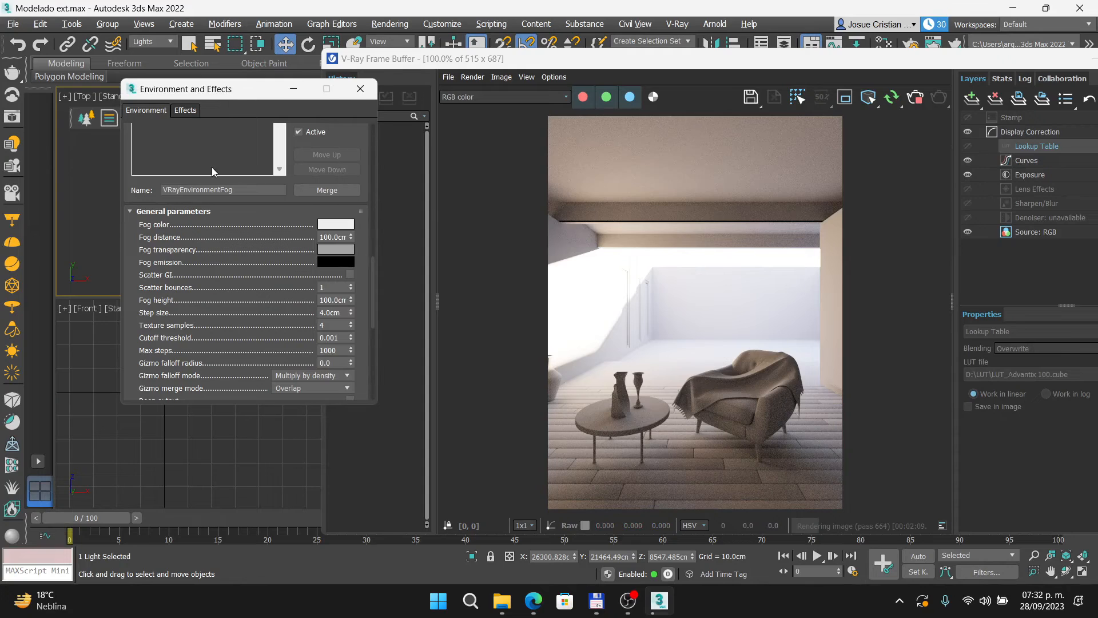
pyautogui.scroll(1, 220, 169)
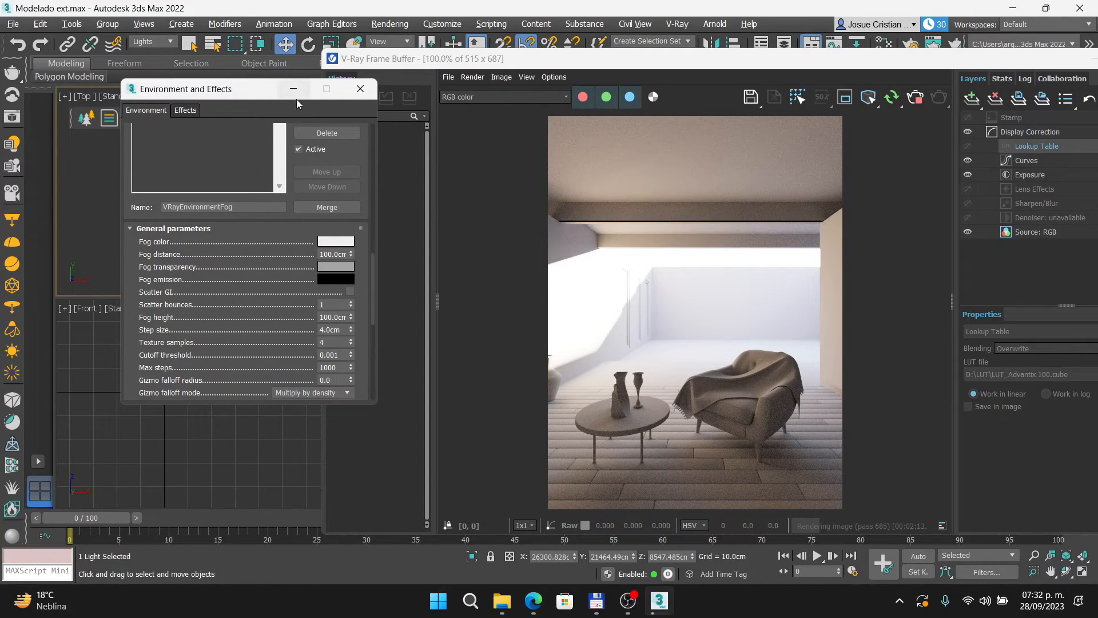
pyautogui.scroll(3, 170, 194)
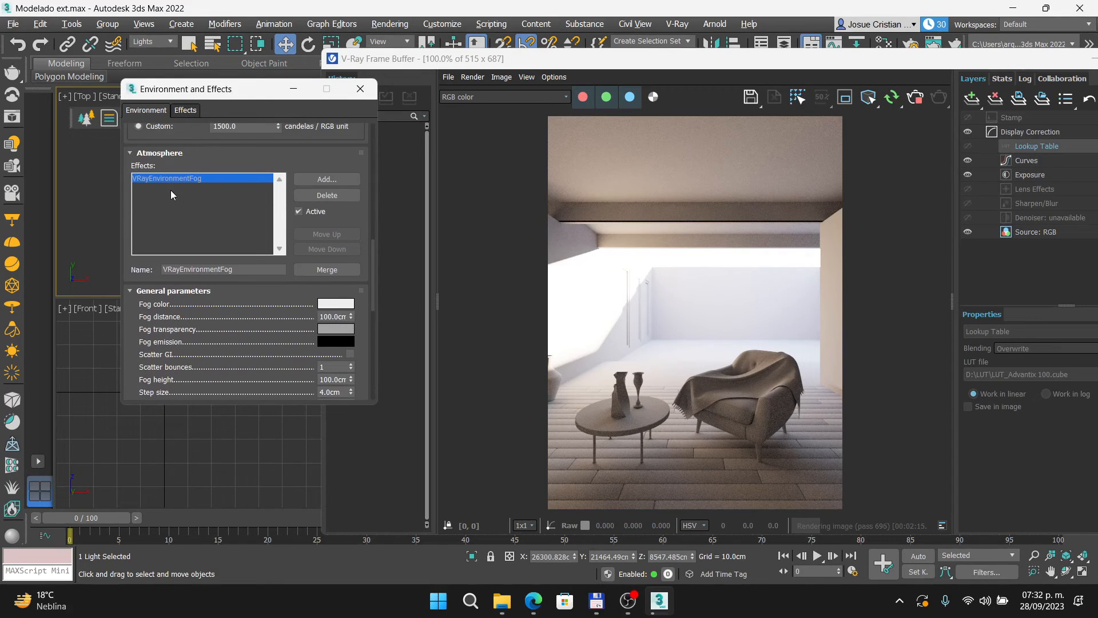
pyautogui.click(299, 211)
pyautogui.click(904, 132)
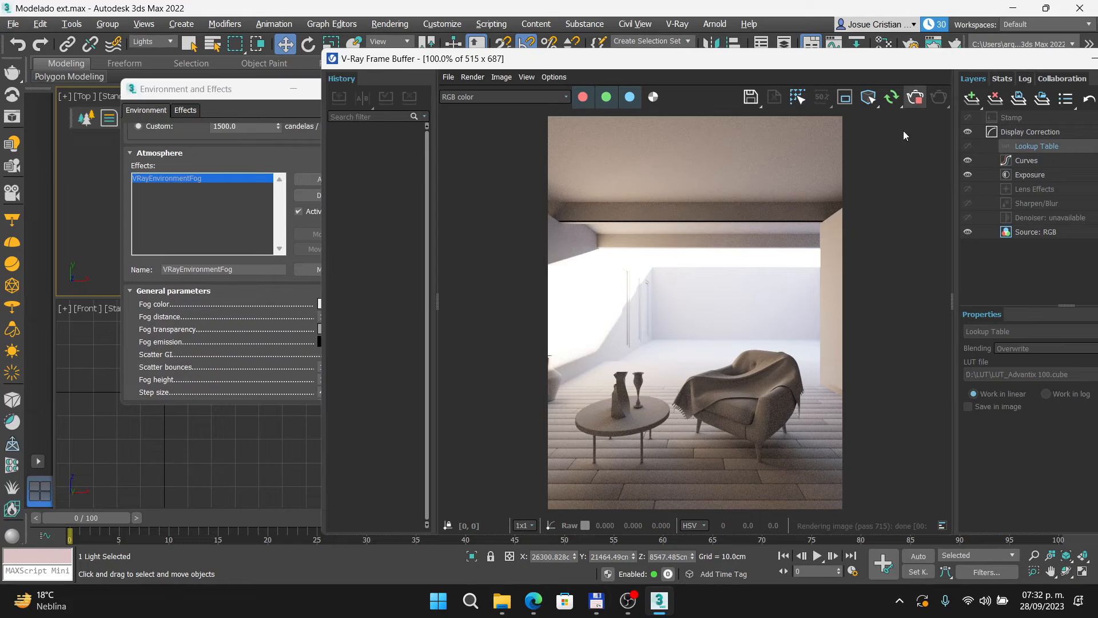
pyautogui.click(915, 102)
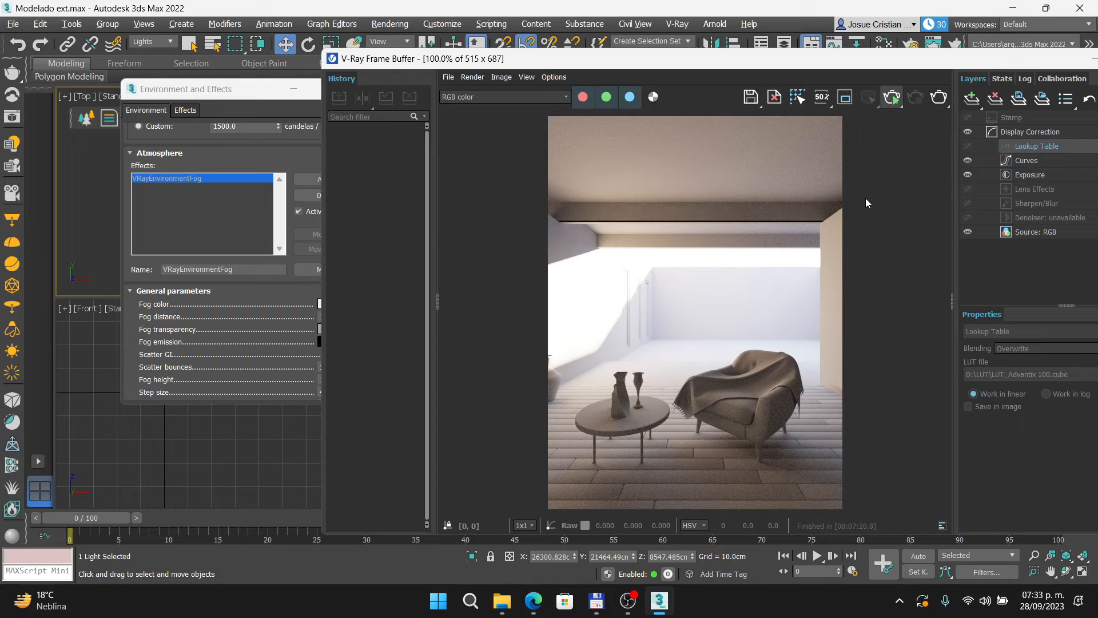
# Switch back to the presentation slide and examine the recommended Fog distance and Fog height settings.
pyautogui.click(234, 94)
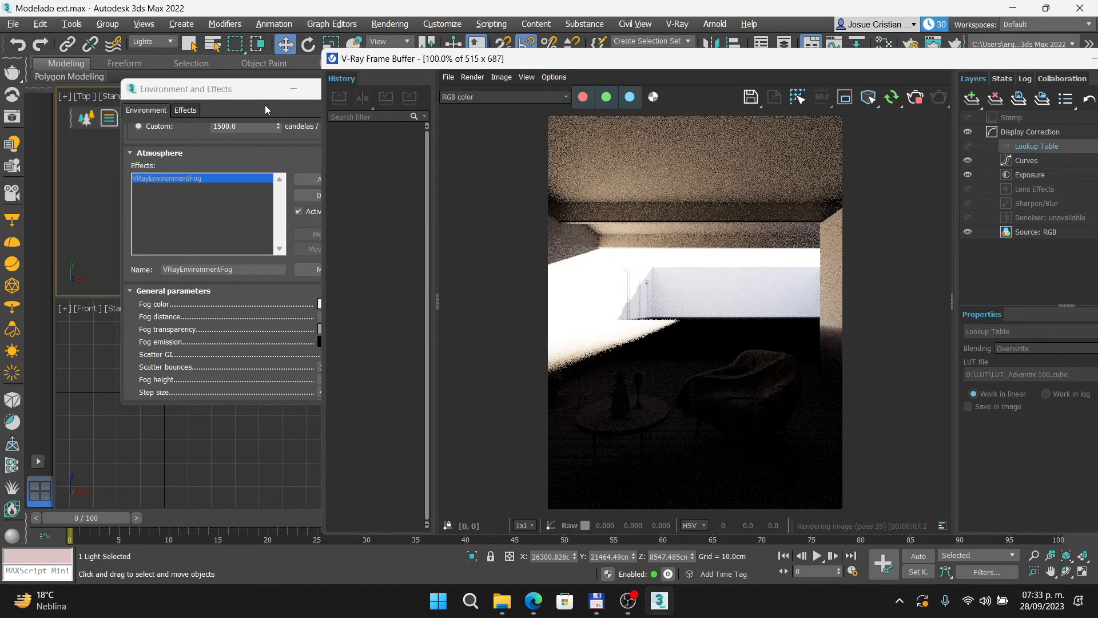
pyautogui.hotkey('alt', 'Tab')
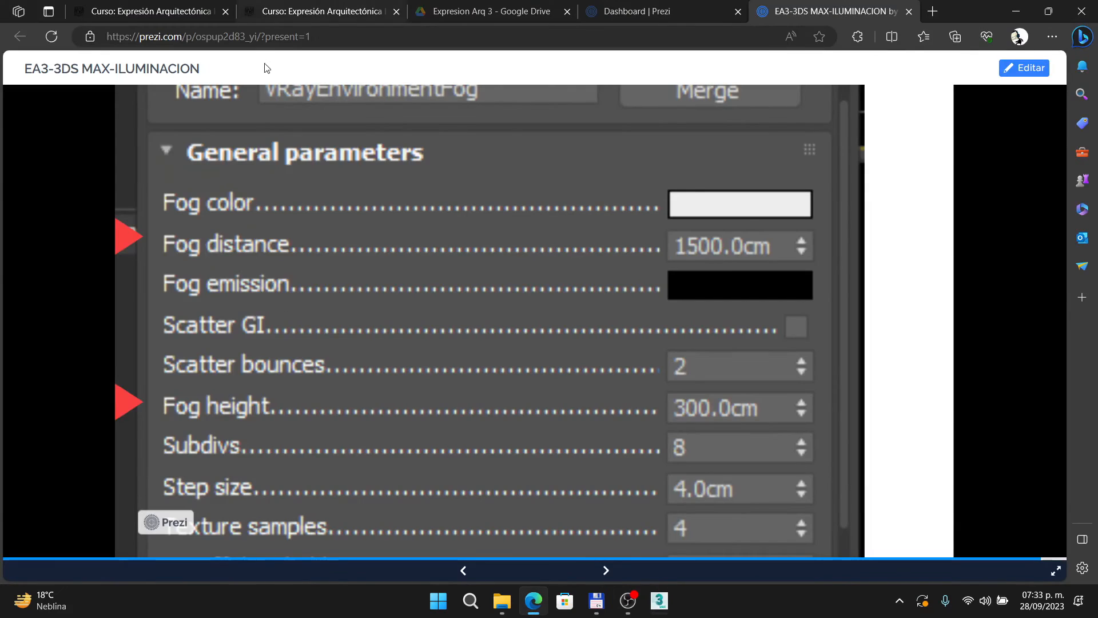
pyautogui.moveTo(222, 348); pyautogui.dragTo(272, 337)
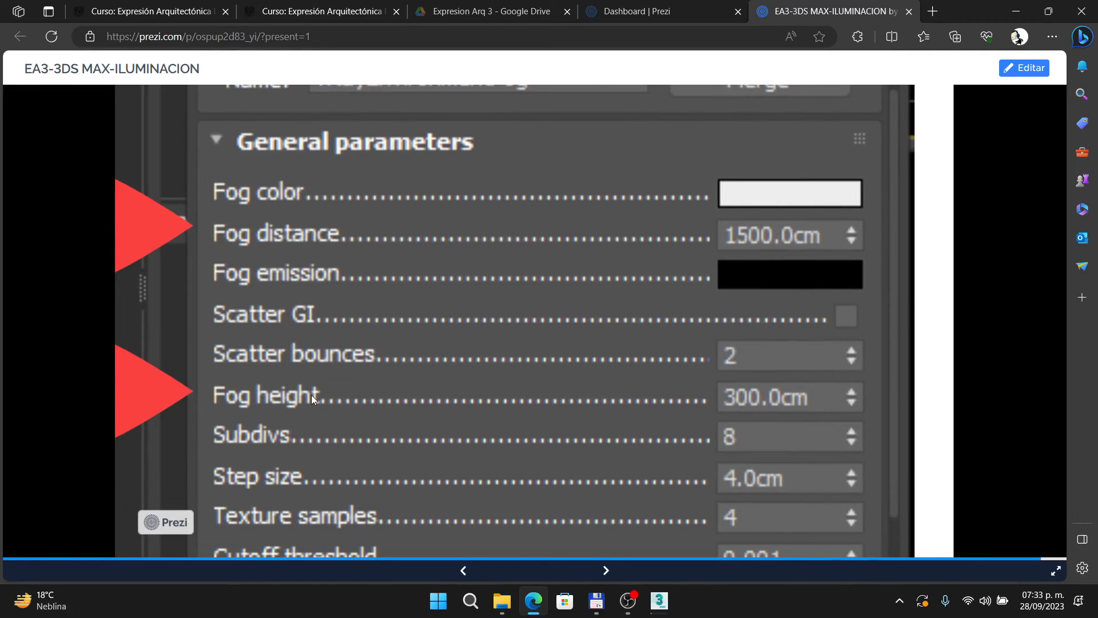
# Switch back to 3ds Max and set the VRayEnvironmentFog's Fog height to 300 cm.
pyautogui.hotkey('alt', 'Tab')
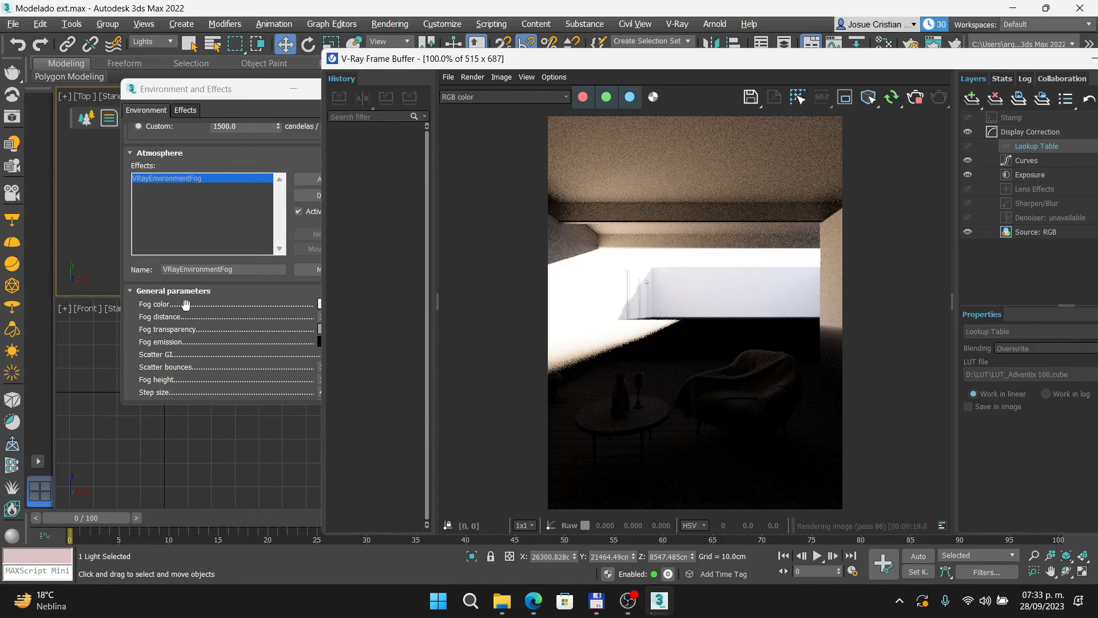
pyautogui.click(216, 103)
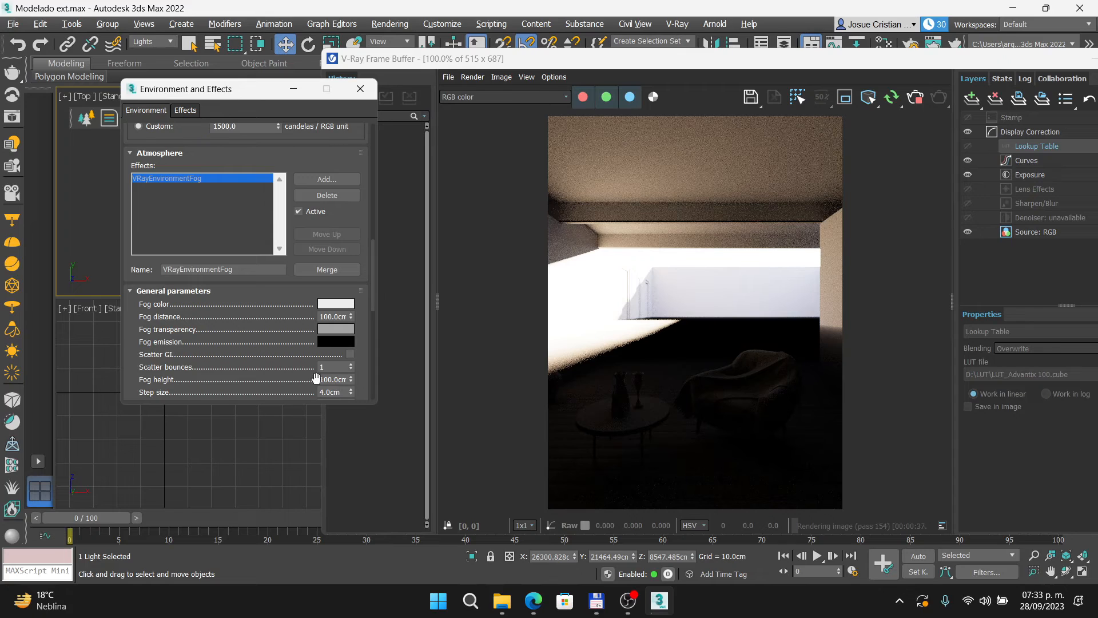
pyautogui.doubleClick(331, 379)
pyautogui.write('300')
pyautogui.press('Return')
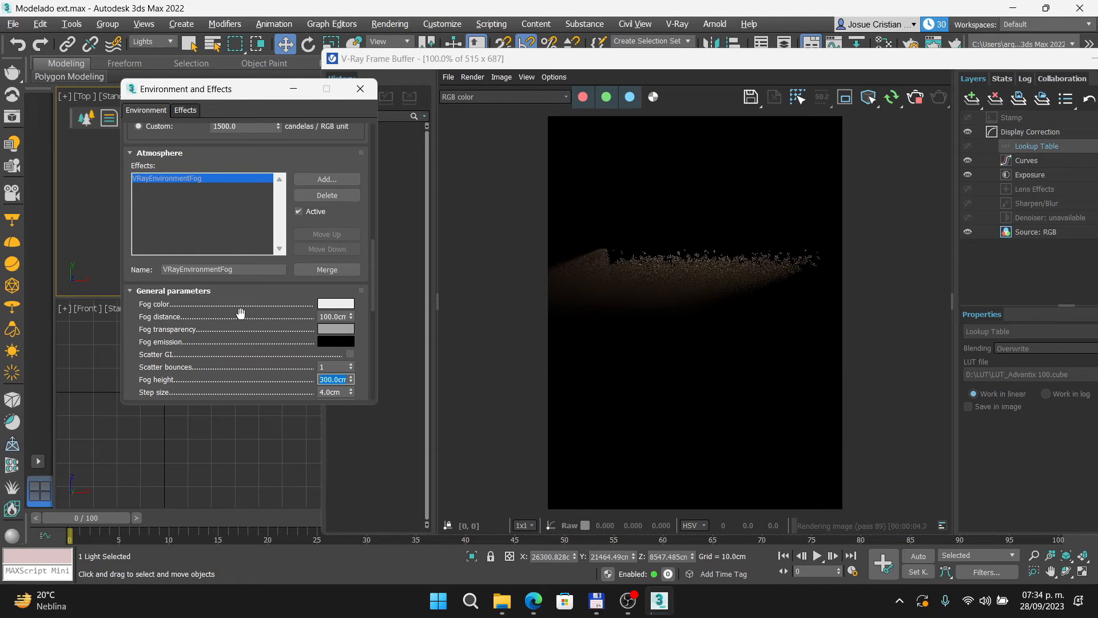
# Check the Fog distance on the presentation slide and set the fog effect's Fog distance to 500 cm.
pyautogui.doubleClick(333, 317)
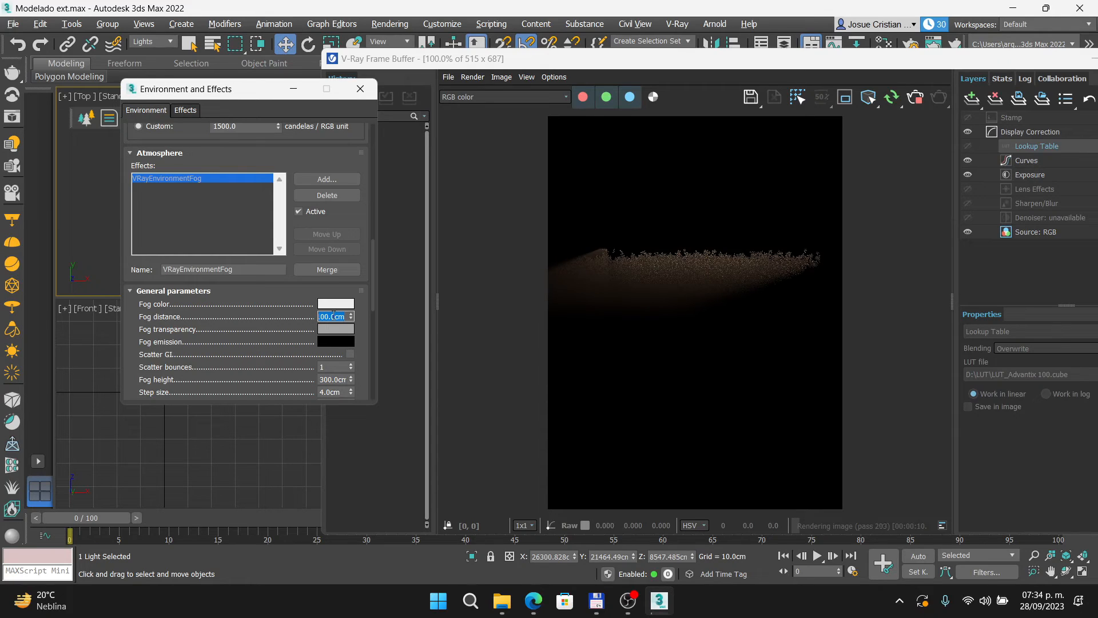
pyautogui.hotkey('alt', 'Tab')
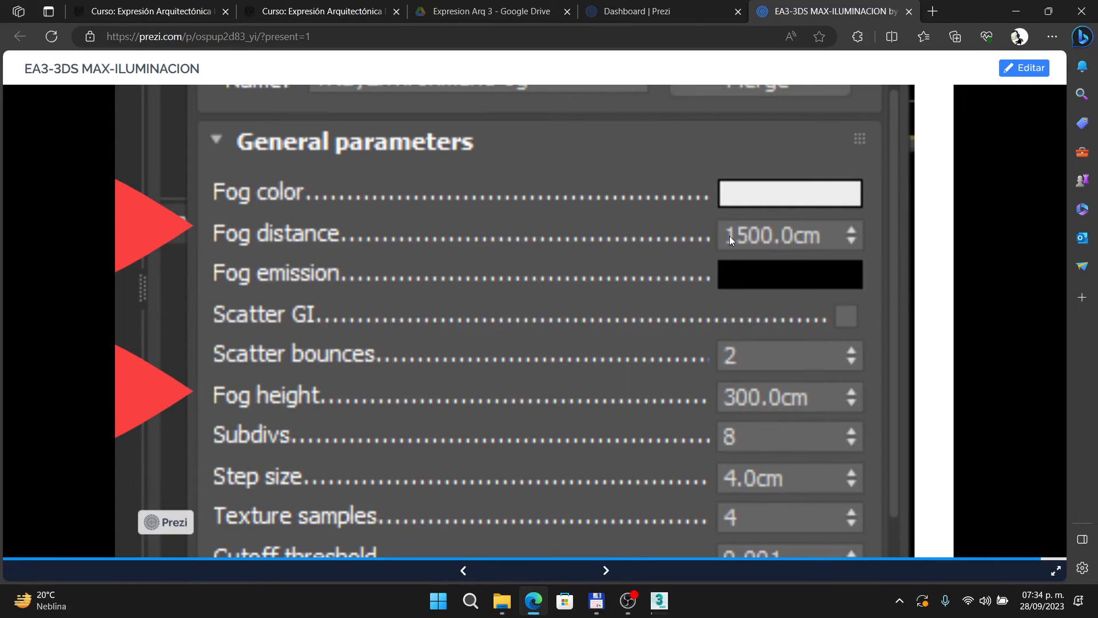
pyautogui.hotkey('alt', 'Tab')
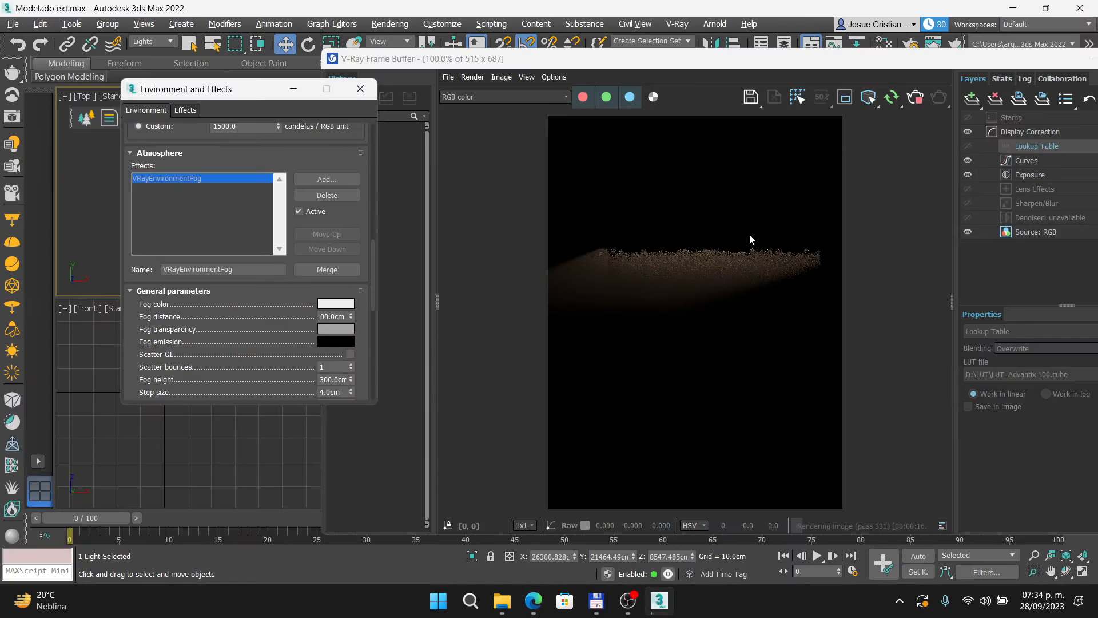
pyautogui.doubleClick(336, 316)
pyautogui.write('500')
pyautogui.press('Return')
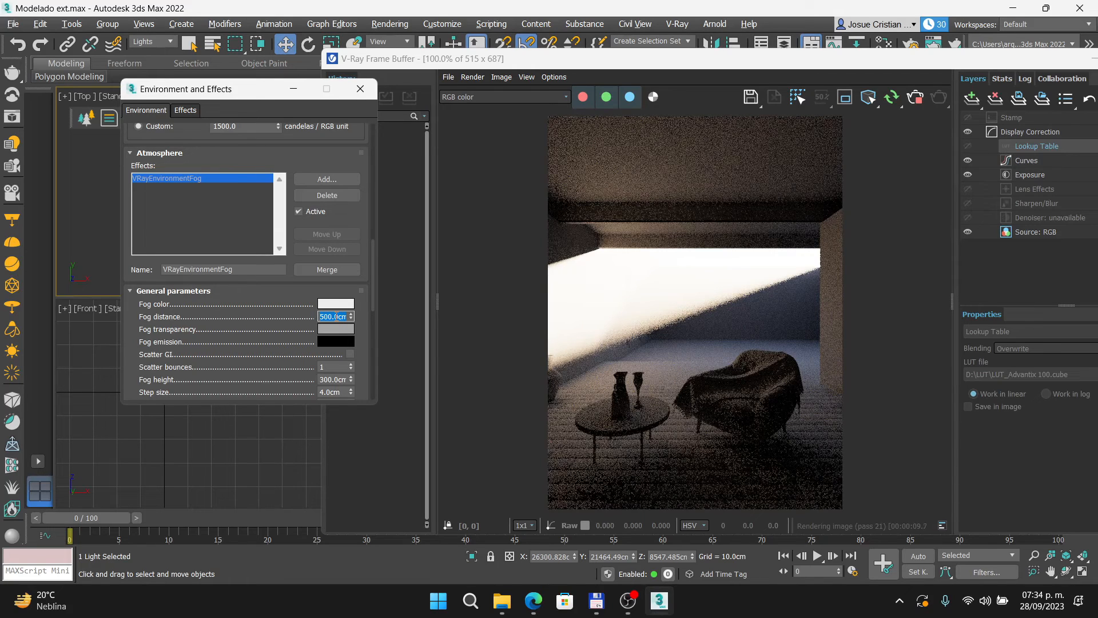
# Raise the Fog distance to 1000 cm and then to 1500 cm, comparing the interactive render at each value.
pyautogui.write('1000')
pyautogui.press('Return')
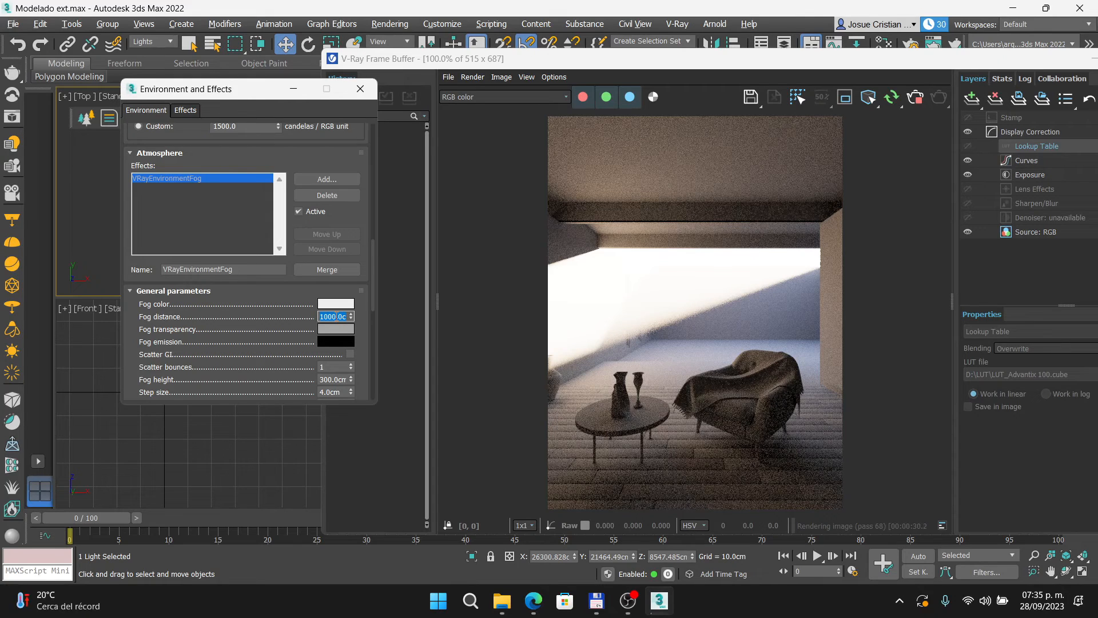
pyautogui.write('1500')
pyautogui.press('Return')
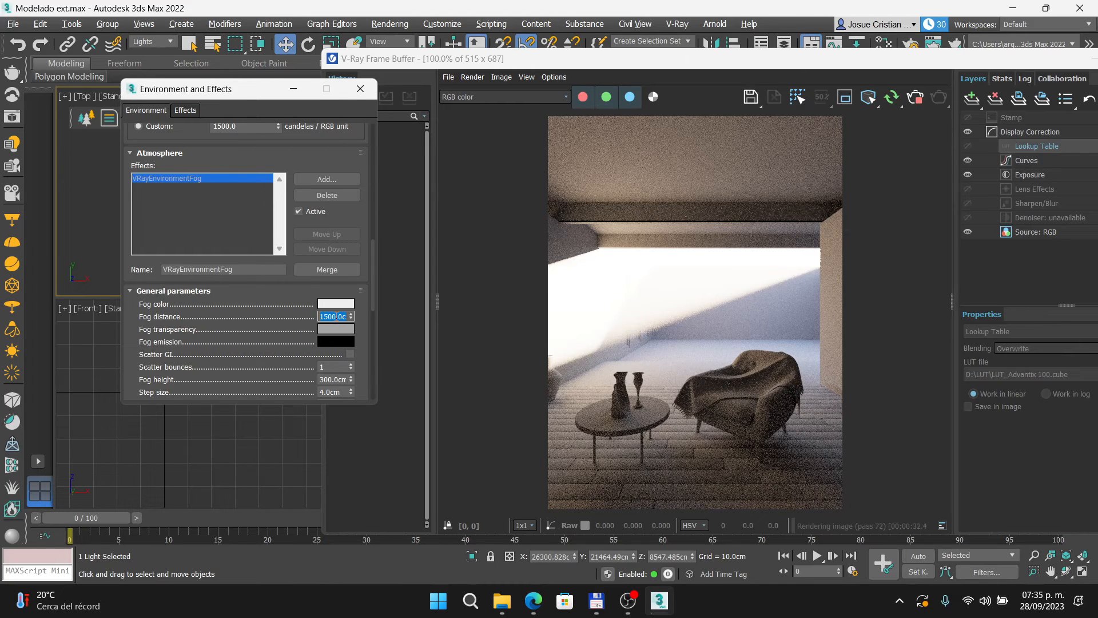
# Review the Efectos ambientales slide on God Rays in the Prezi presentation and return to 3ds Max.
pyautogui.hotkey('alt', 'Tab')
pyautogui.press('Left')
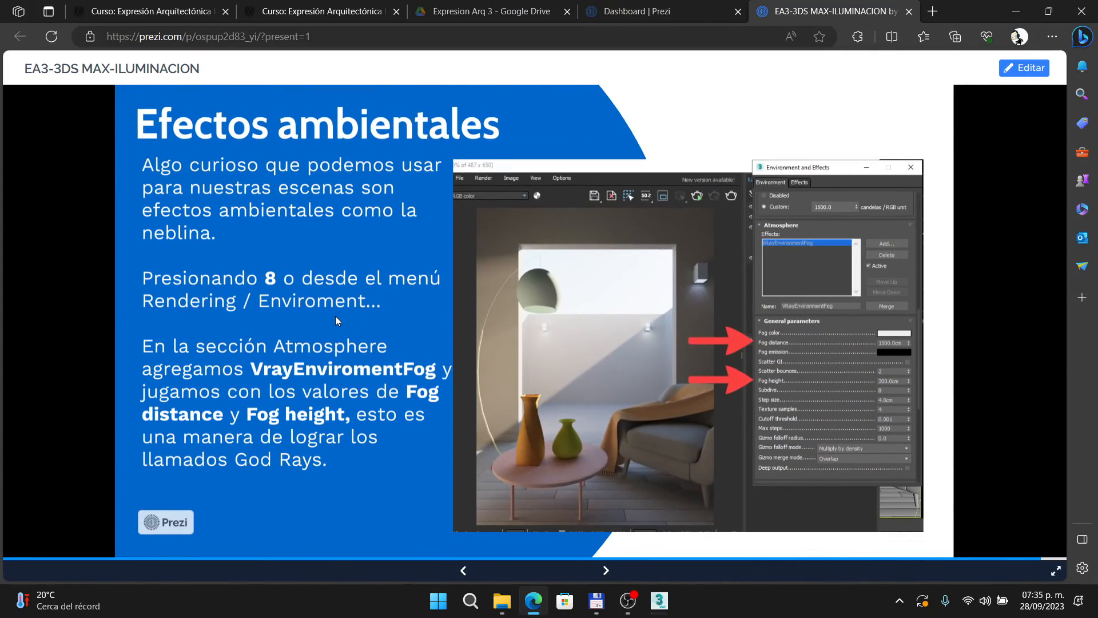
pyautogui.press('Right')
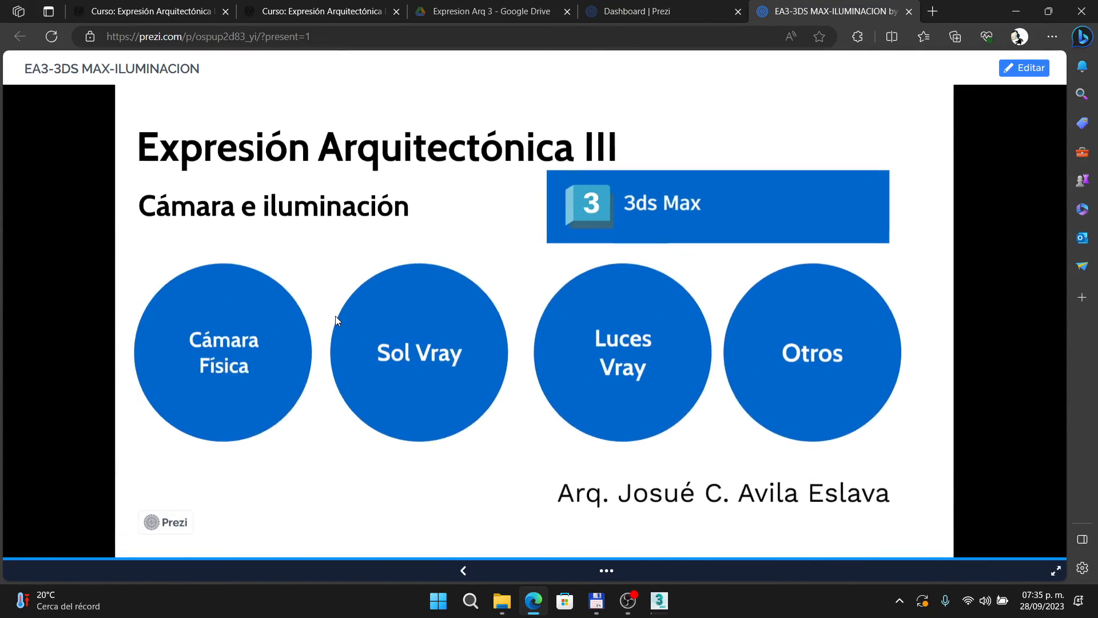
pyautogui.hotkey('alt', 'Tab')
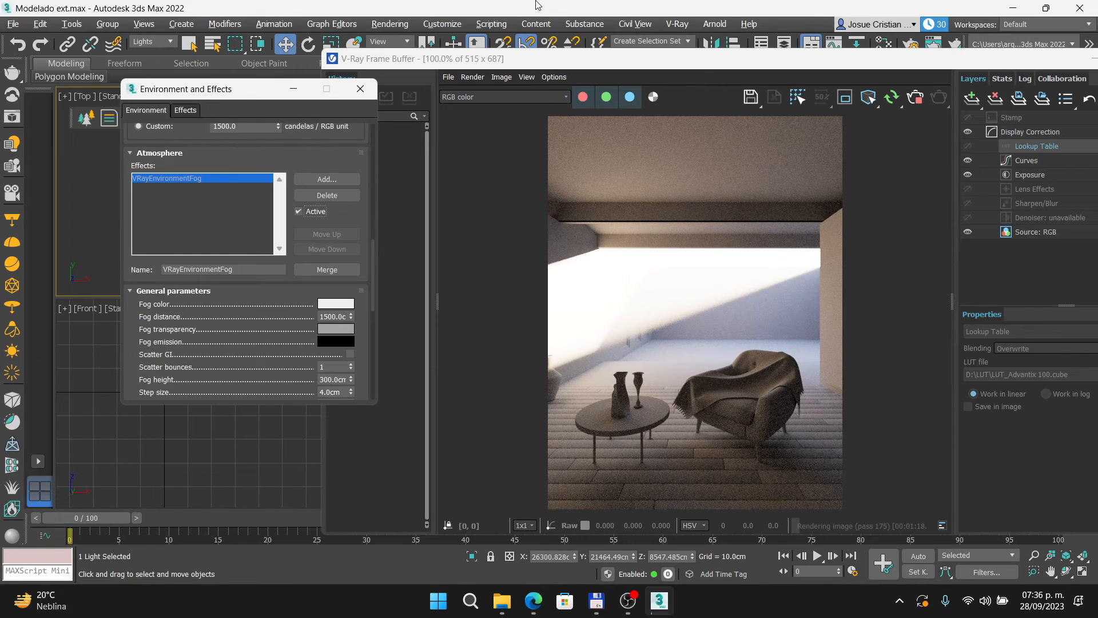
# Stop the interactive render, delete VRayEnvironmentFog from the Atmosphere effects and close the Environment and Effects dialog.
pyautogui.click(917, 102)
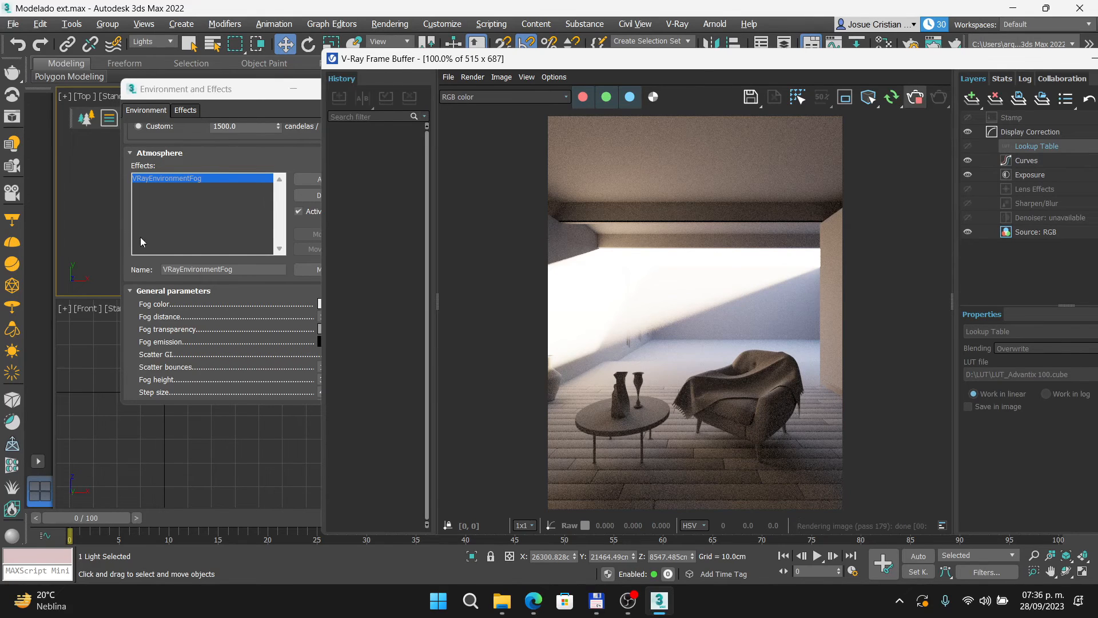
pyautogui.click(186, 229)
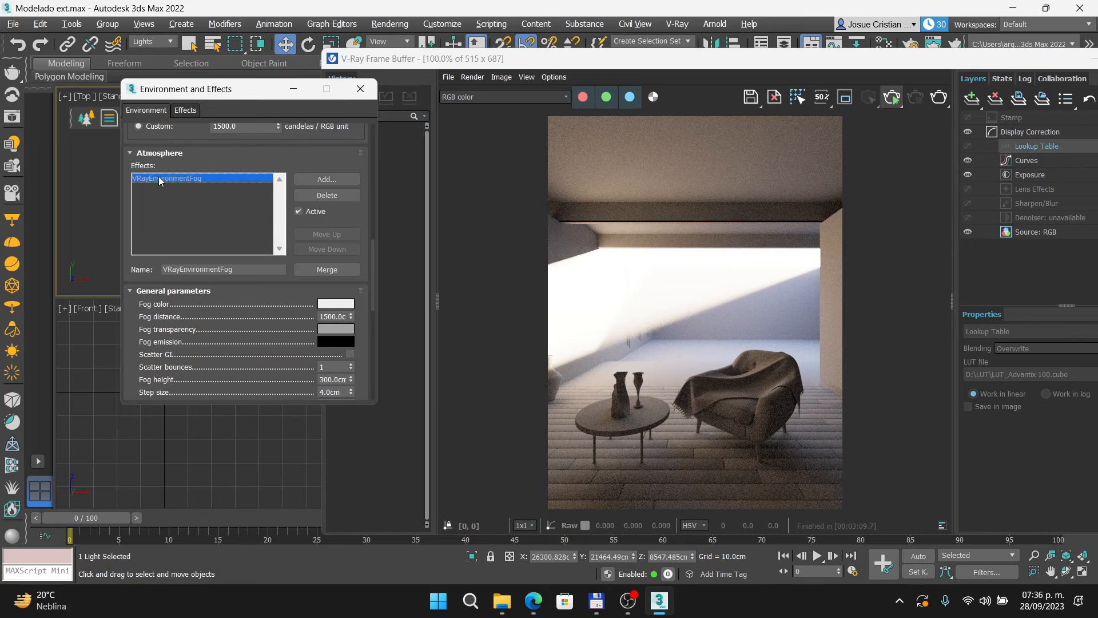
pyautogui.click(327, 195)
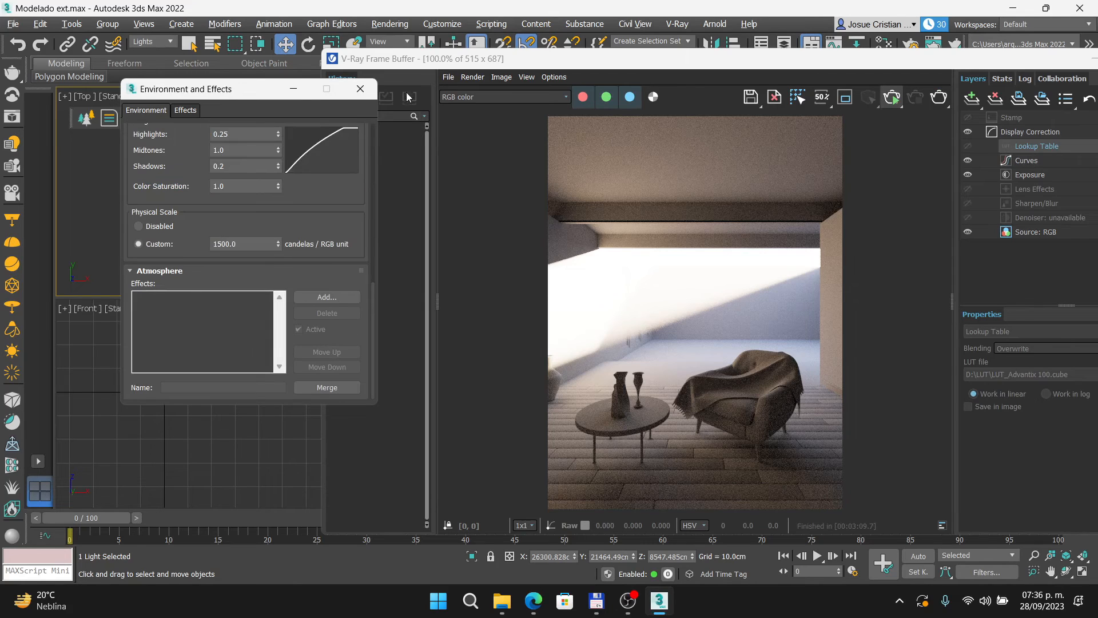
pyautogui.click(360, 89)
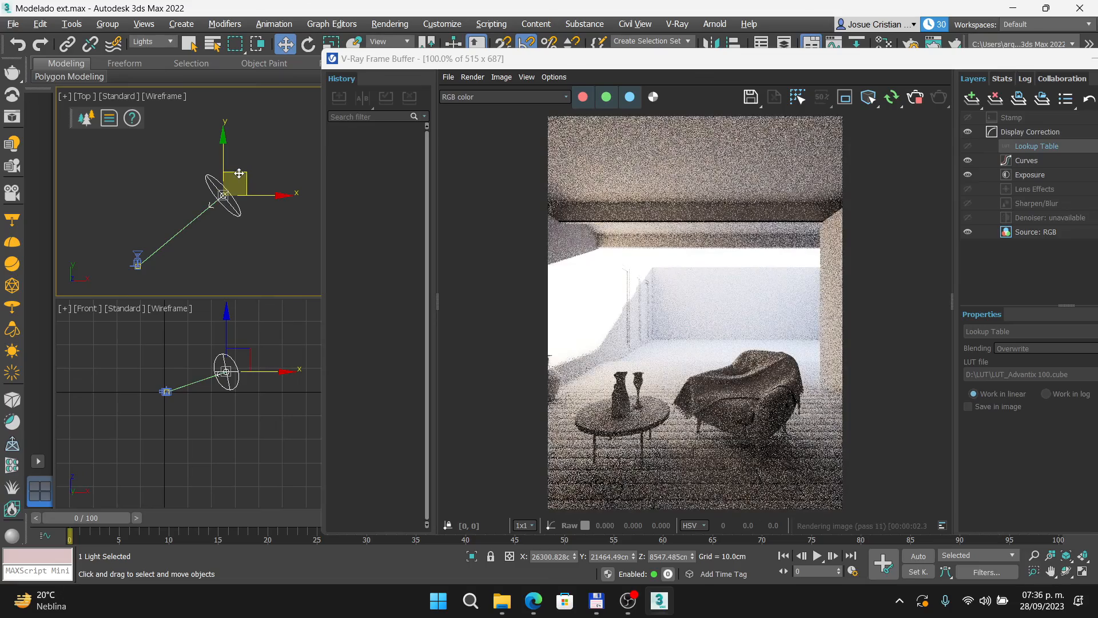
# With the interactive render running, move the VRaySun in the Top viewport to about X 25630 cm, Y 14205 cm.
pyautogui.moveTo(223, 151); pyautogui.dragTo(224, 170)
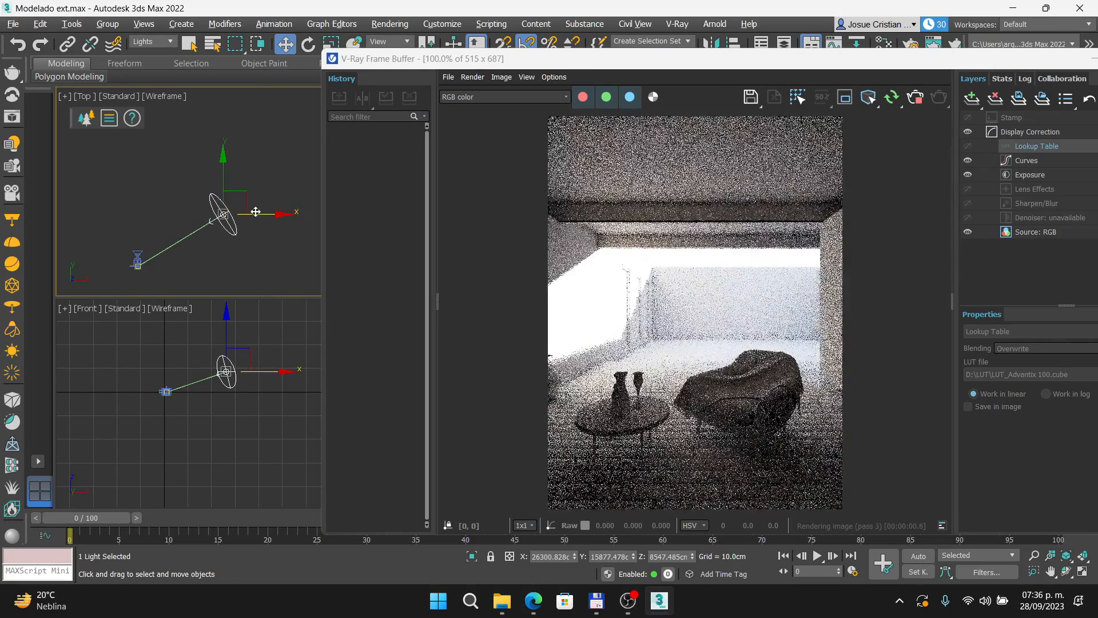
pyautogui.moveTo(257, 214)
pyautogui.mouseDown()
pyautogui.moveTo(271, 212)
pyautogui.moveTo(248, 212)
pyautogui.mouseUp()
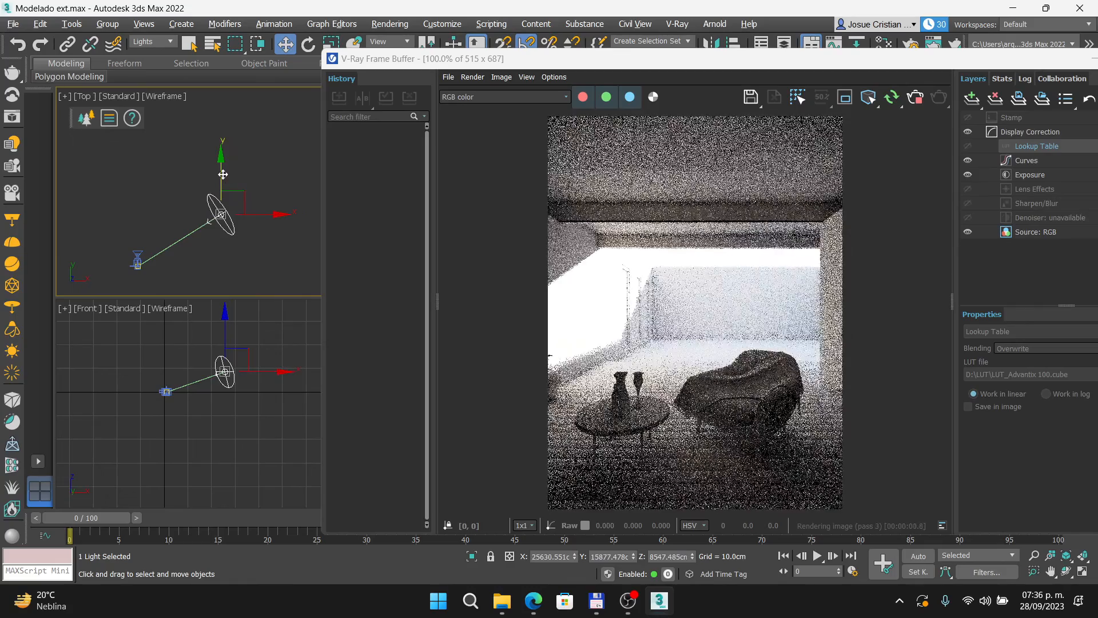
pyautogui.moveTo(223, 175); pyautogui.dragTo(223, 180)
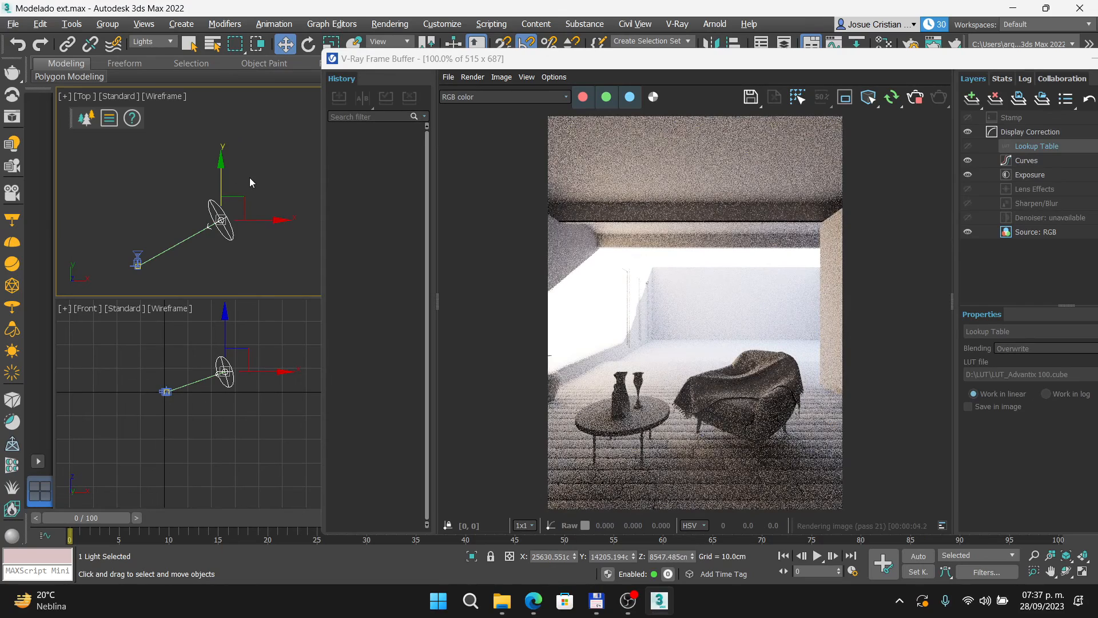
pyautogui.scroll(-3, 249, 232)
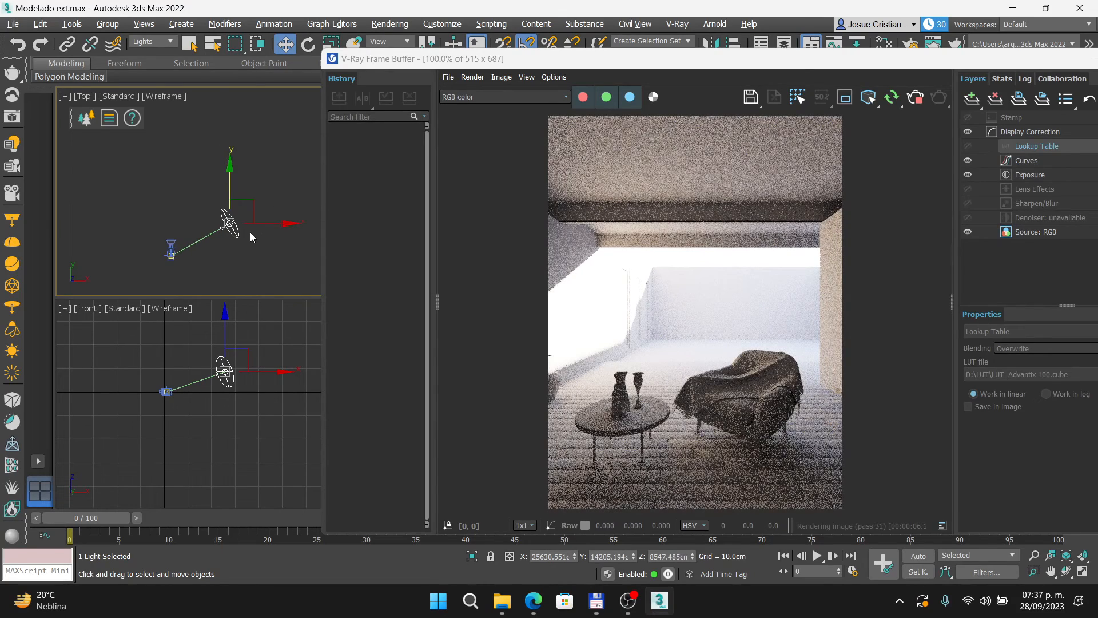
pyautogui.moveTo(249, 238); pyautogui.dragTo(210, 230, button='middle')
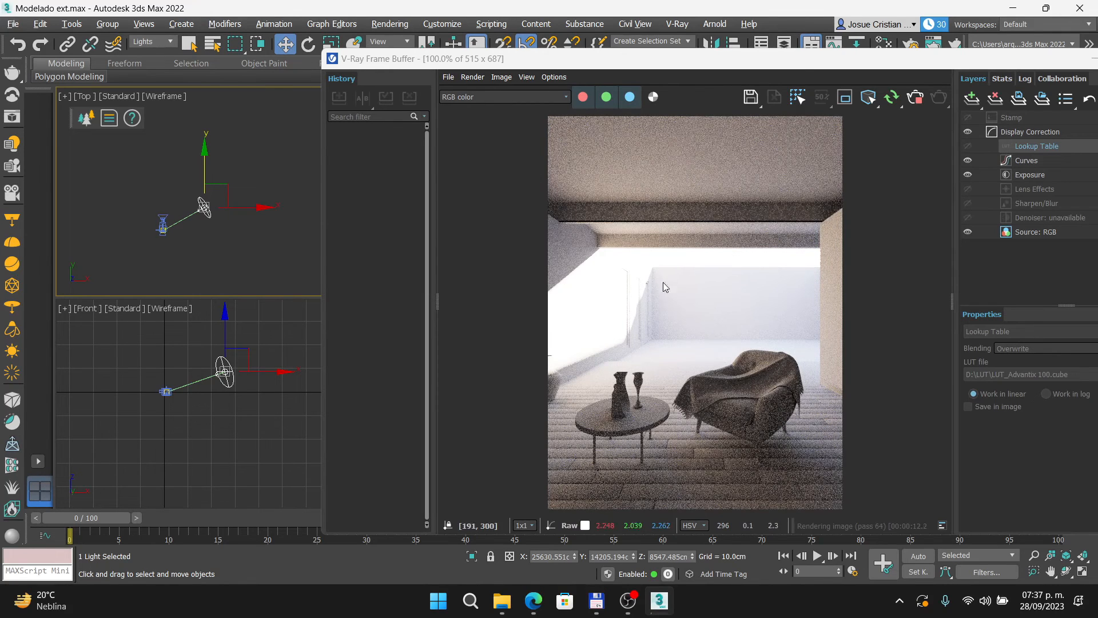
# Switch to the browser and find the 3DS Max ley de tercios presentation on the Moodle course page.
pyautogui.hotkey('alt', 'Tab')
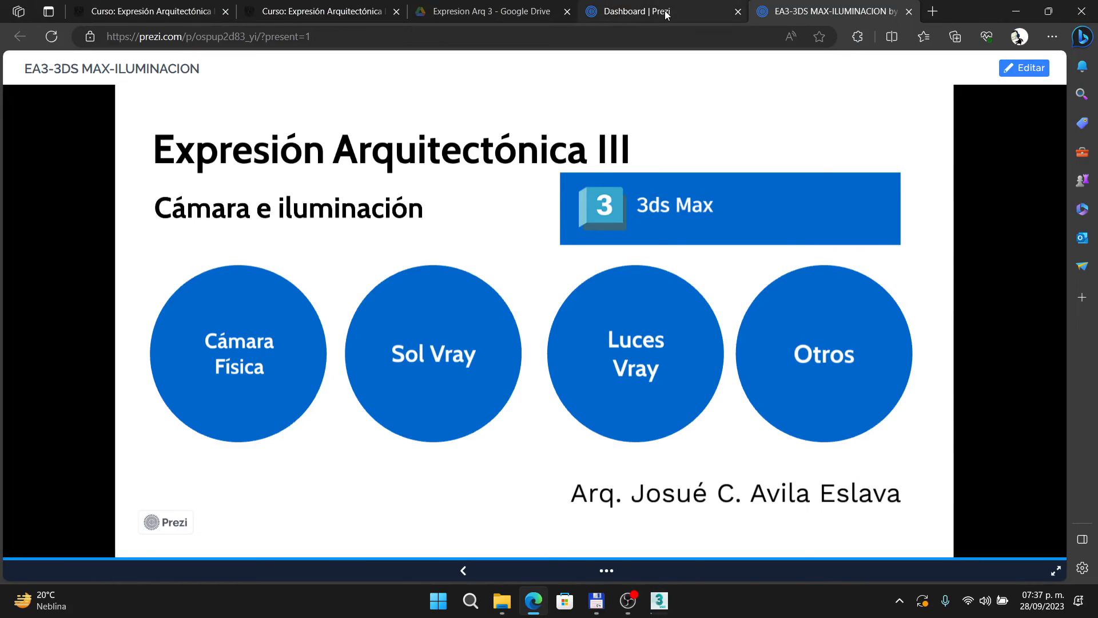
pyautogui.moveTo(666, 13)
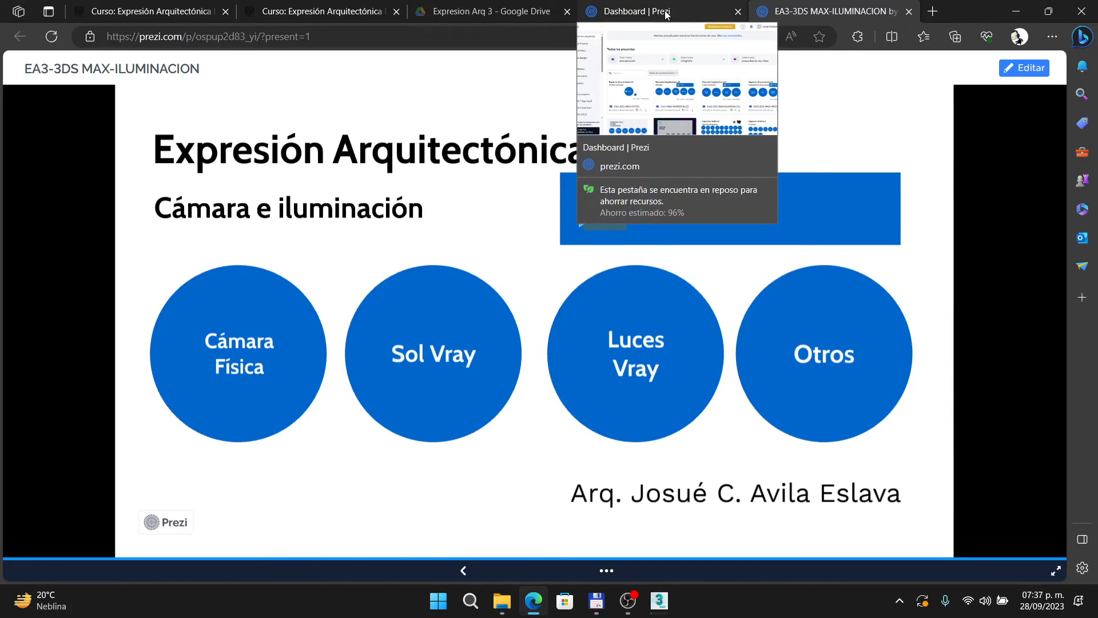
pyautogui.click(665, 14)
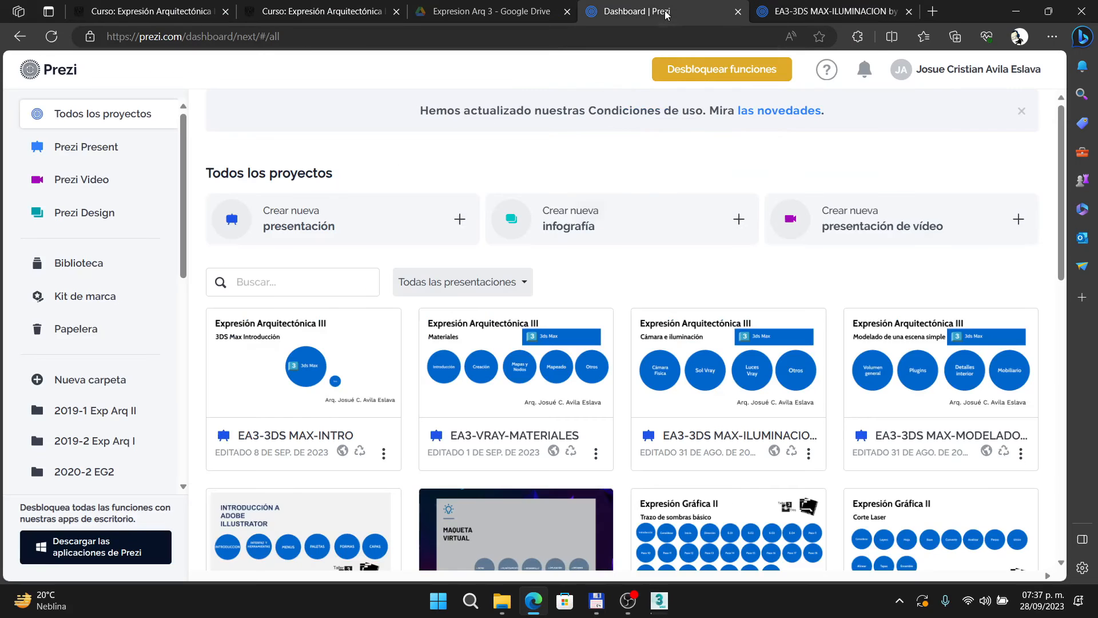
pyautogui.click(156, 9)
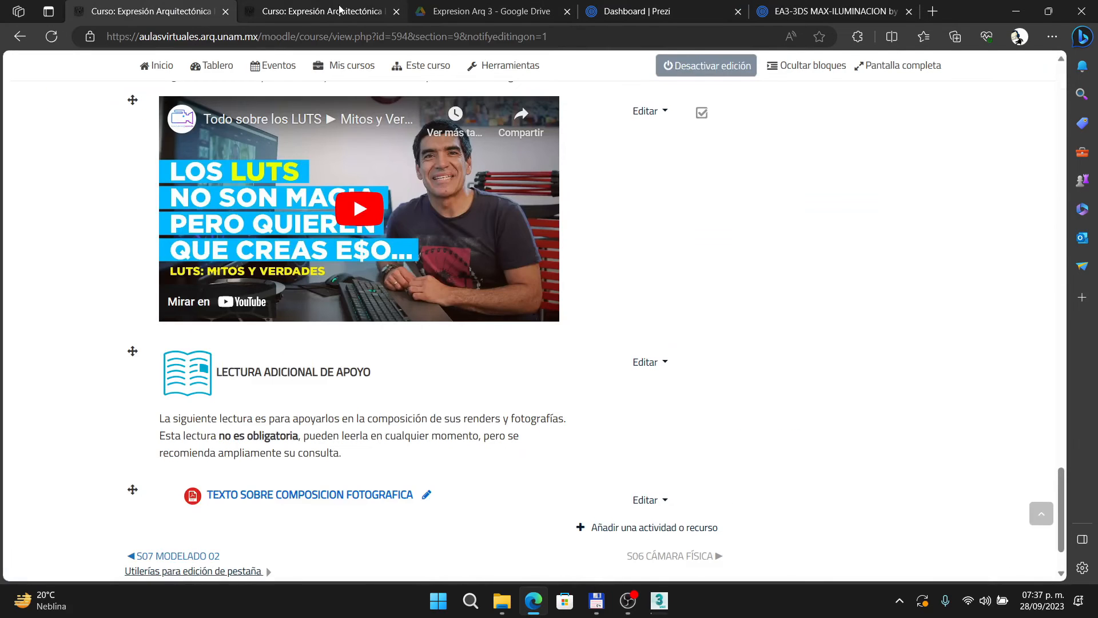
pyautogui.click(282, 14)
pyautogui.click(154, 12)
pyautogui.scroll(2, 368, 372)
pyautogui.scroll(15, 367, 371)
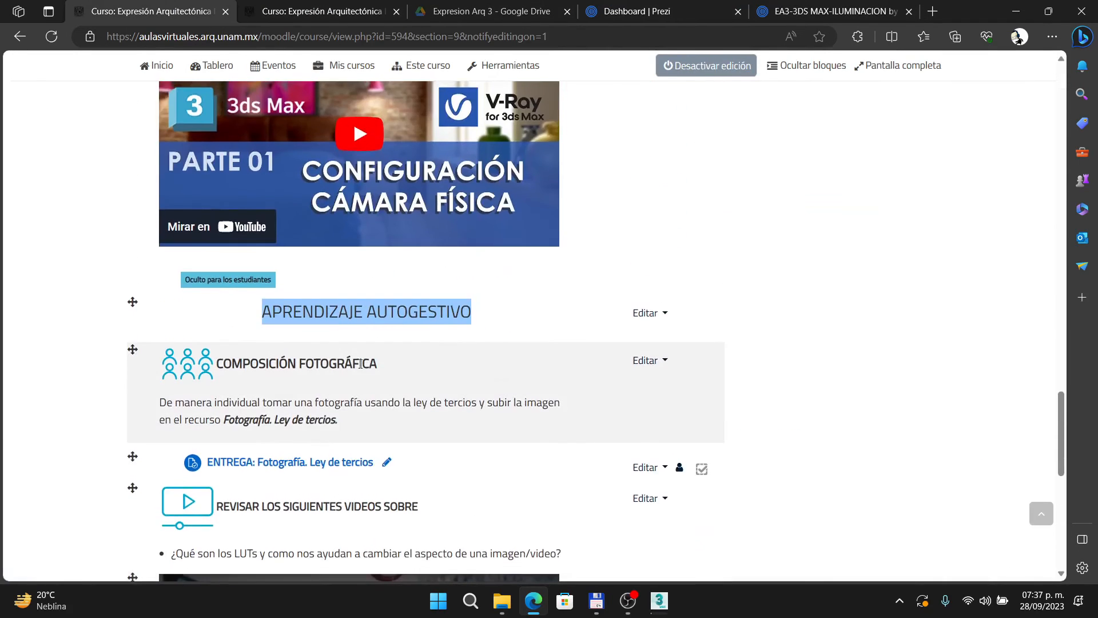
pyautogui.scroll(-2, 387, 318)
pyautogui.scroll(-3, 387, 317)
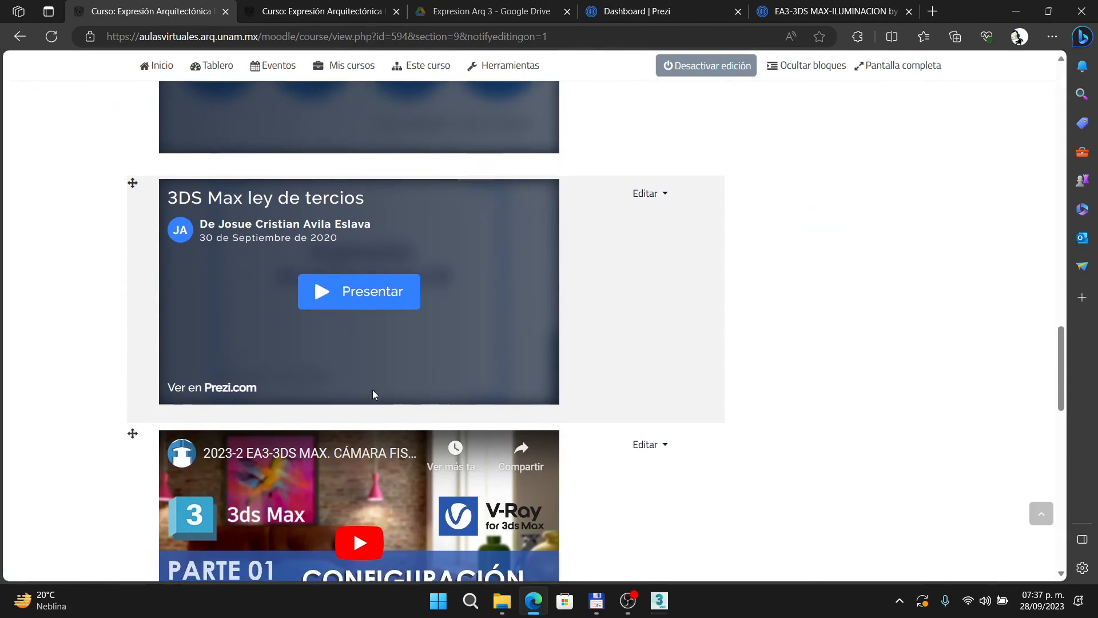
# Present the ley de tercios slides in full screen and advance to the enlarged Configure Viewports menu illustration.
pyautogui.click(379, 271)
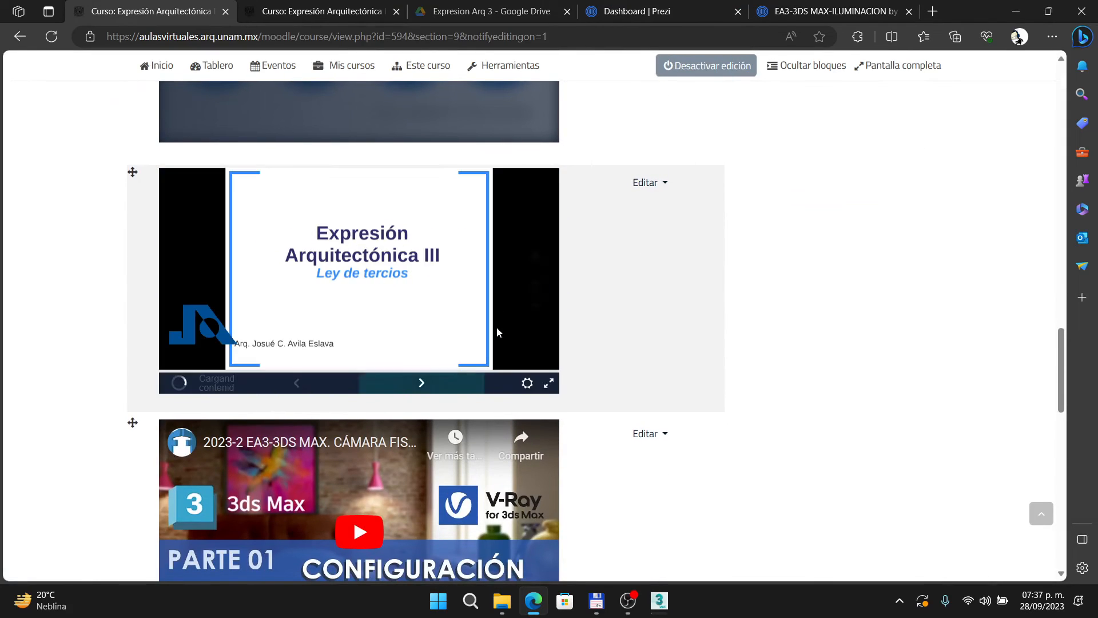
pyautogui.click(547, 383)
pyautogui.press('Right')
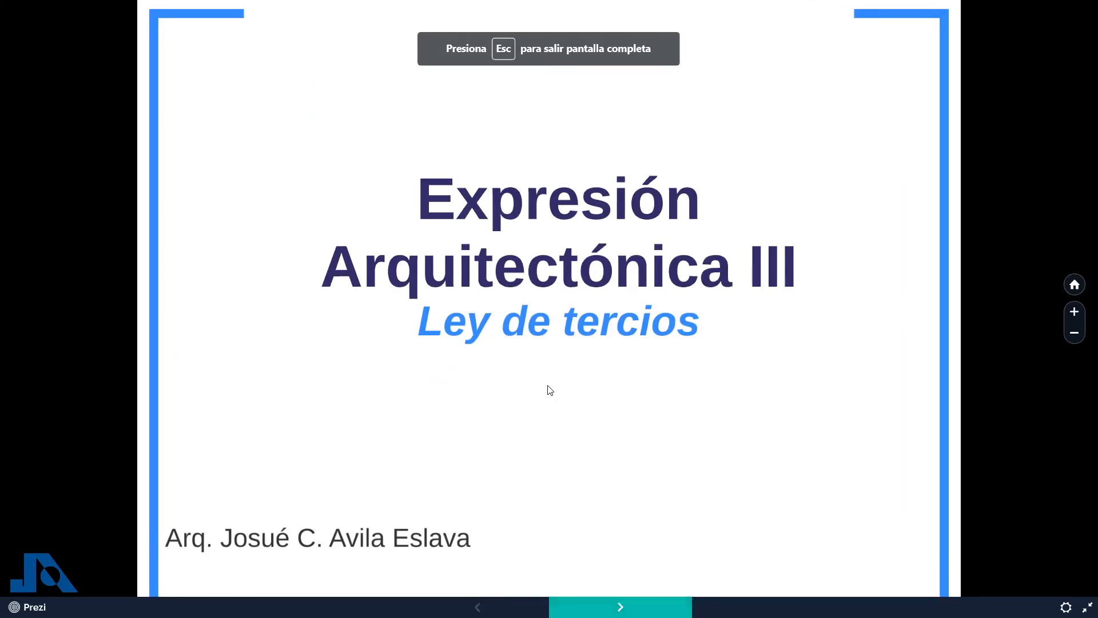
pyautogui.press('Right')
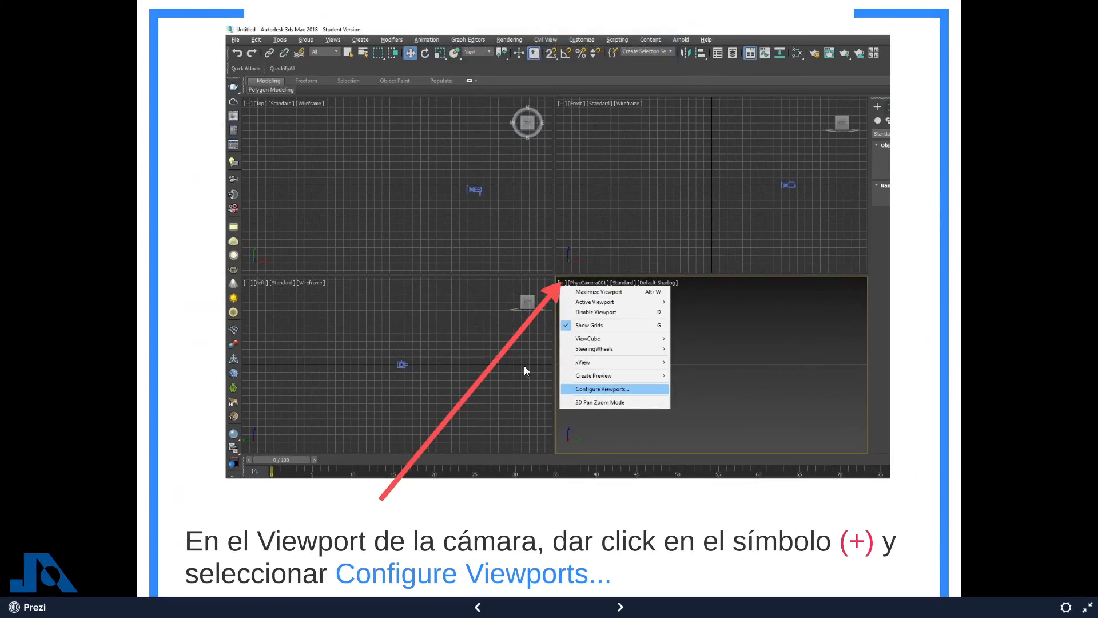
pyautogui.press('Right')
pyautogui.press('Right')
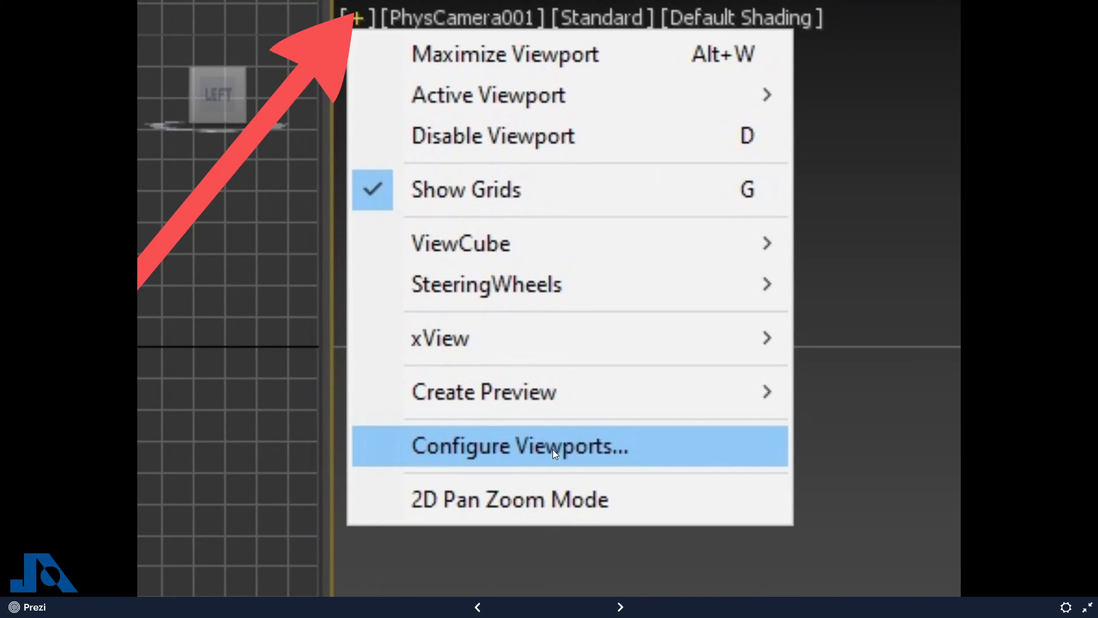
# Switch back to 3ds Max, stop the interactive render and close the V-Ray Frame Buffer.
pyautogui.hotkey('alt', 'Tab')
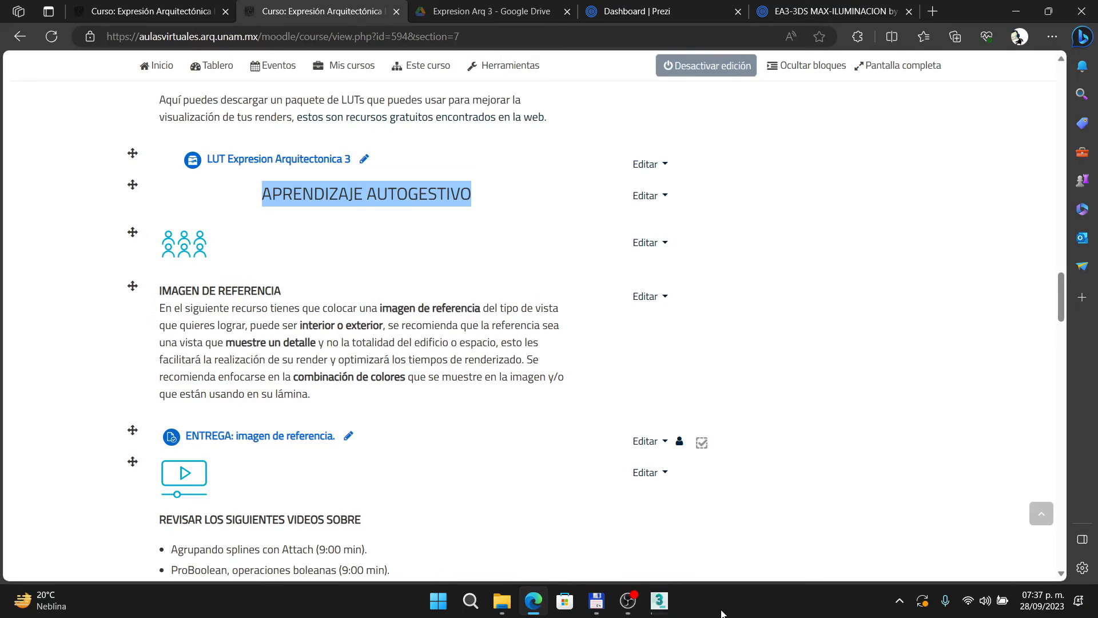
pyautogui.click(660, 601)
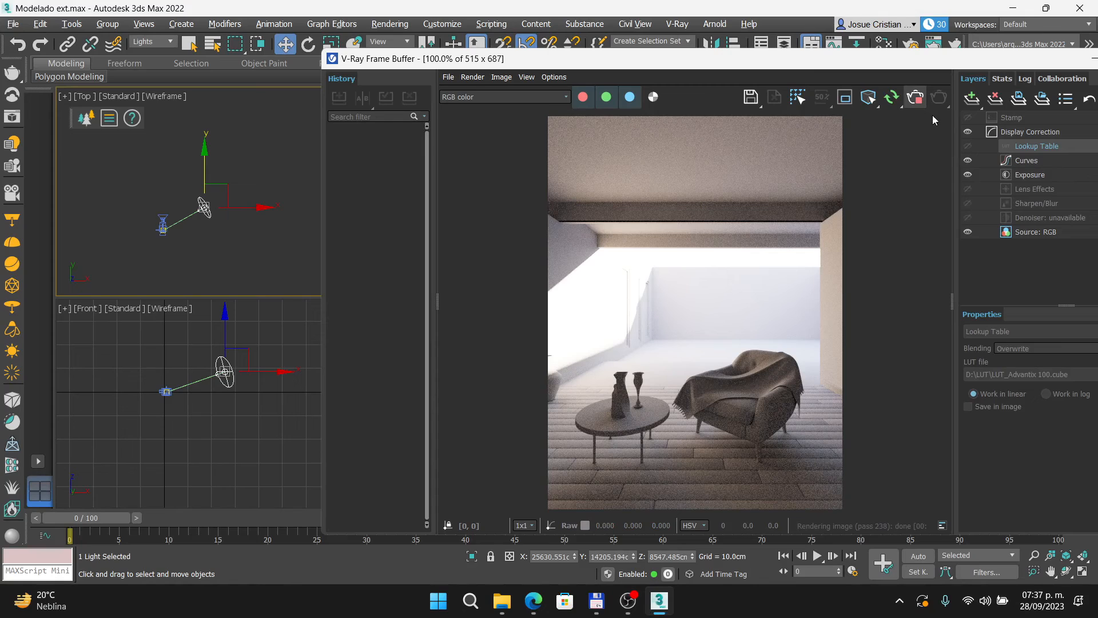
pyautogui.click(915, 98)
pyautogui.moveTo(940, 64); pyautogui.dragTo(855, 64)
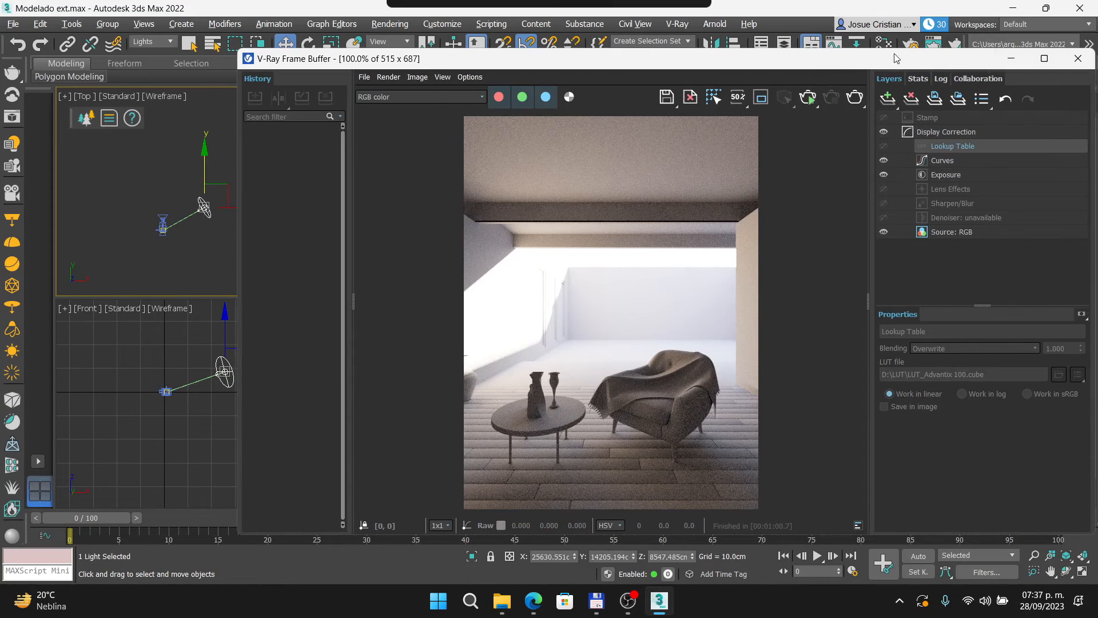
pyautogui.click(1078, 60)
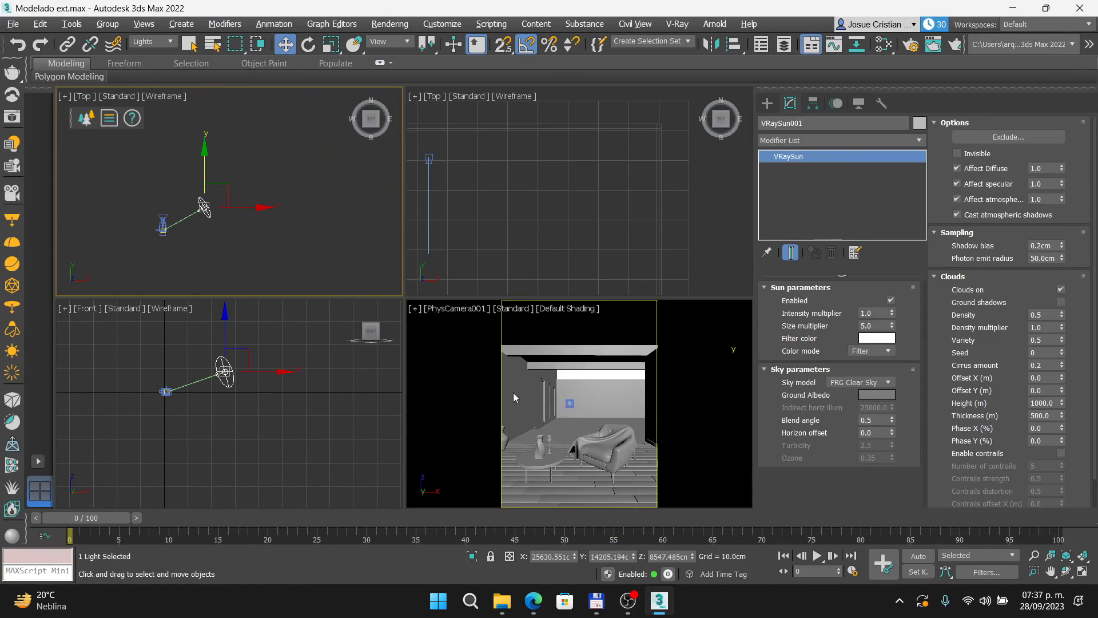
# Open the Viewport Configuration settings for the PhysCamera001 viewport.
pyautogui.click(413, 309)
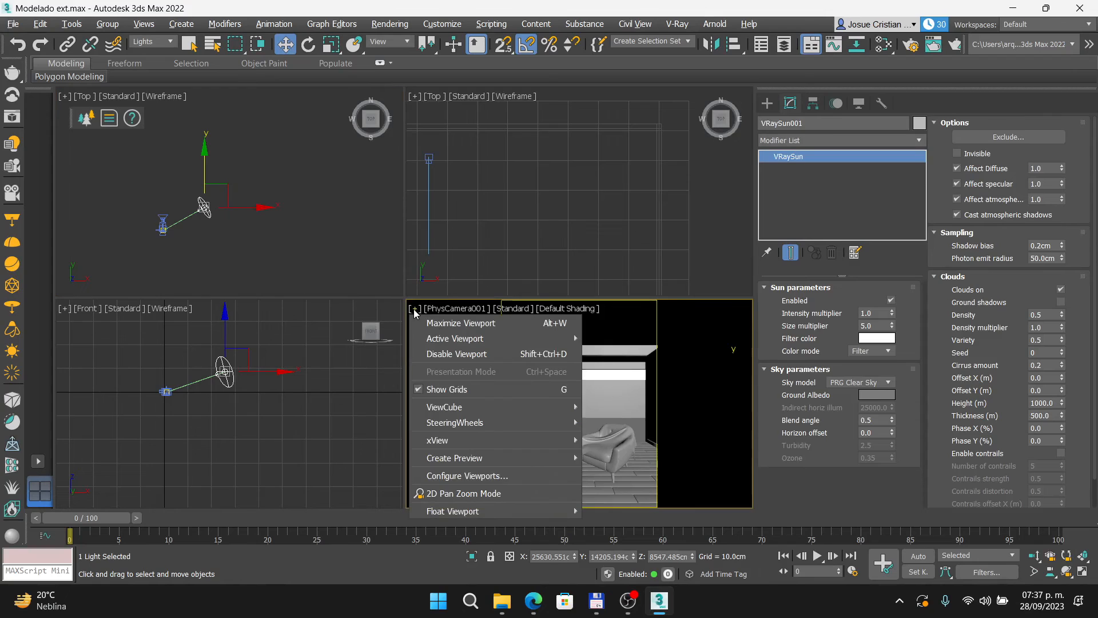
pyautogui.click(475, 476)
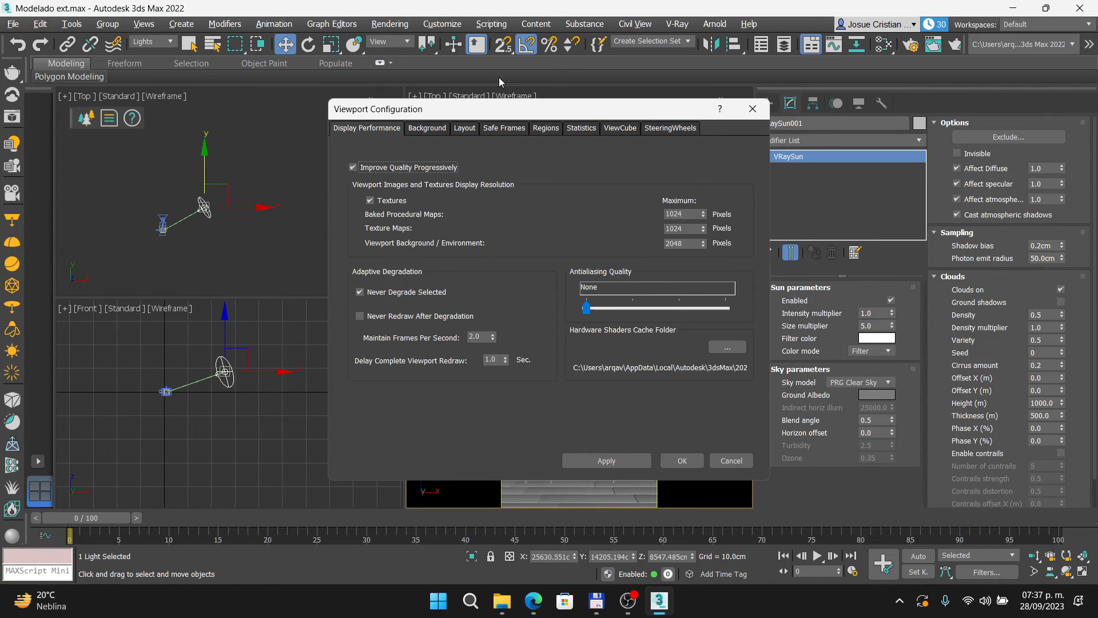
# Switch to the browser, present the ley de tercios slides in full screen and examine the numbered Safe Frames settings.
pyautogui.click(532, 602)
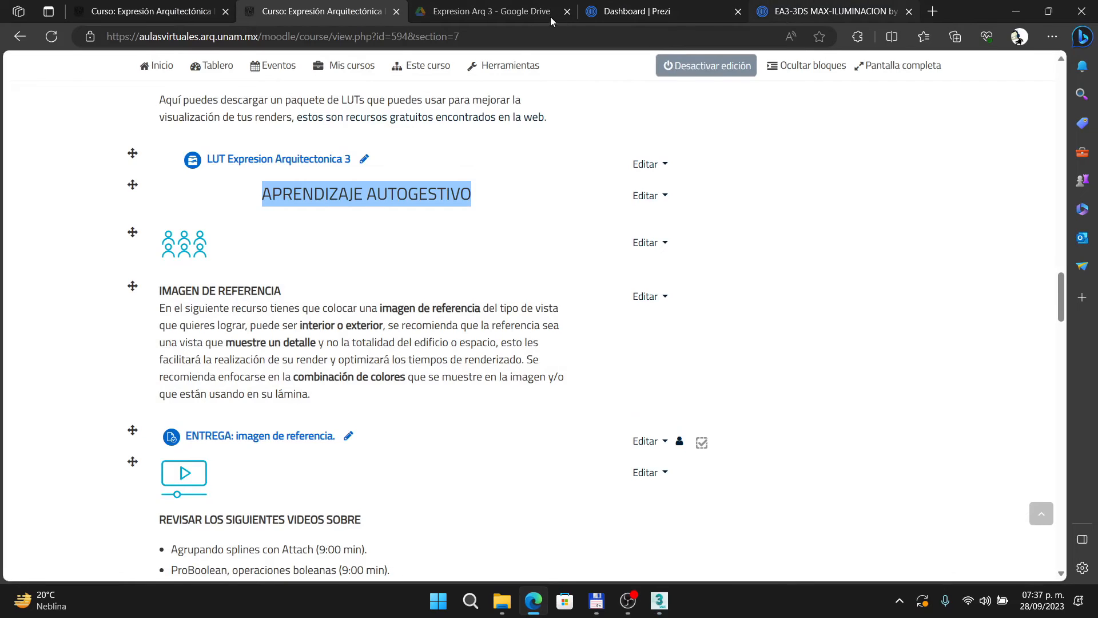
pyautogui.click(550, 16)
pyautogui.click(150, 11)
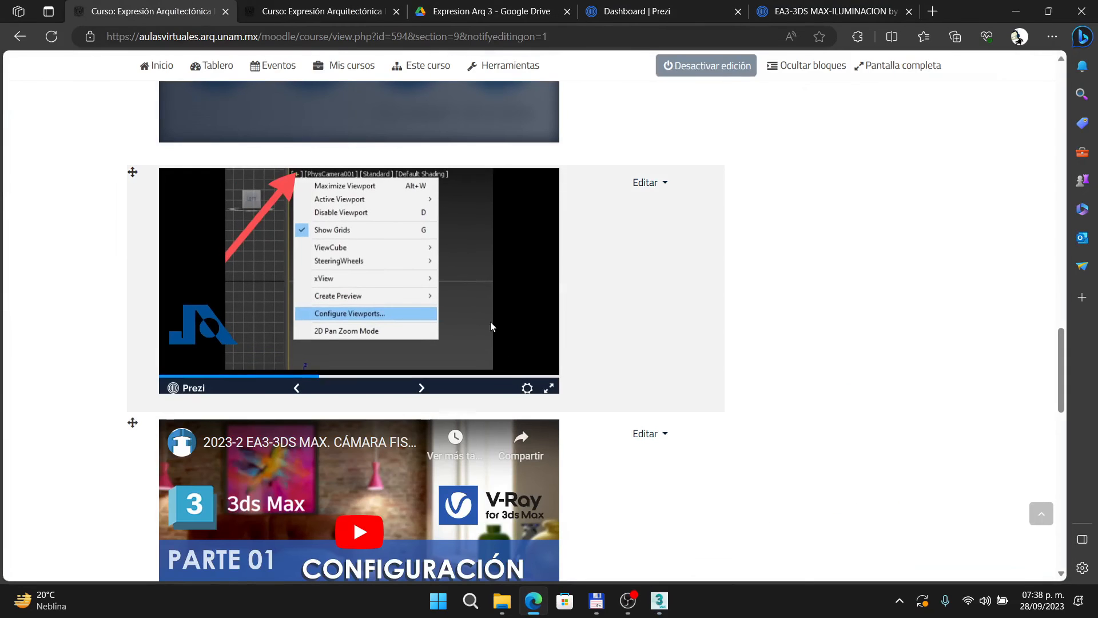
pyautogui.click(548, 387)
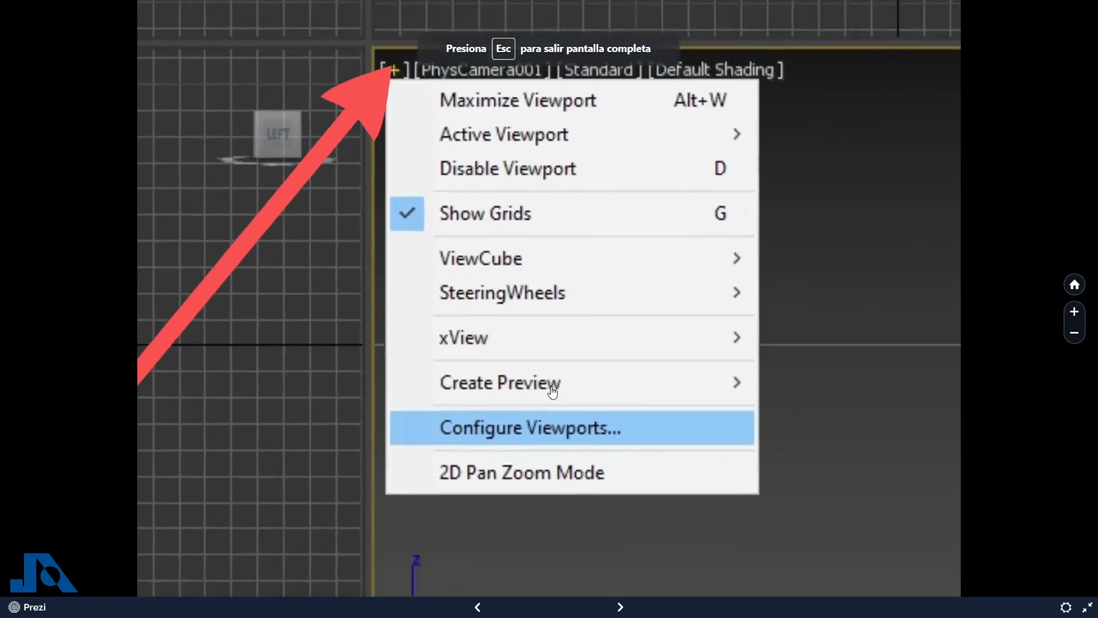
pyautogui.click(552, 392)
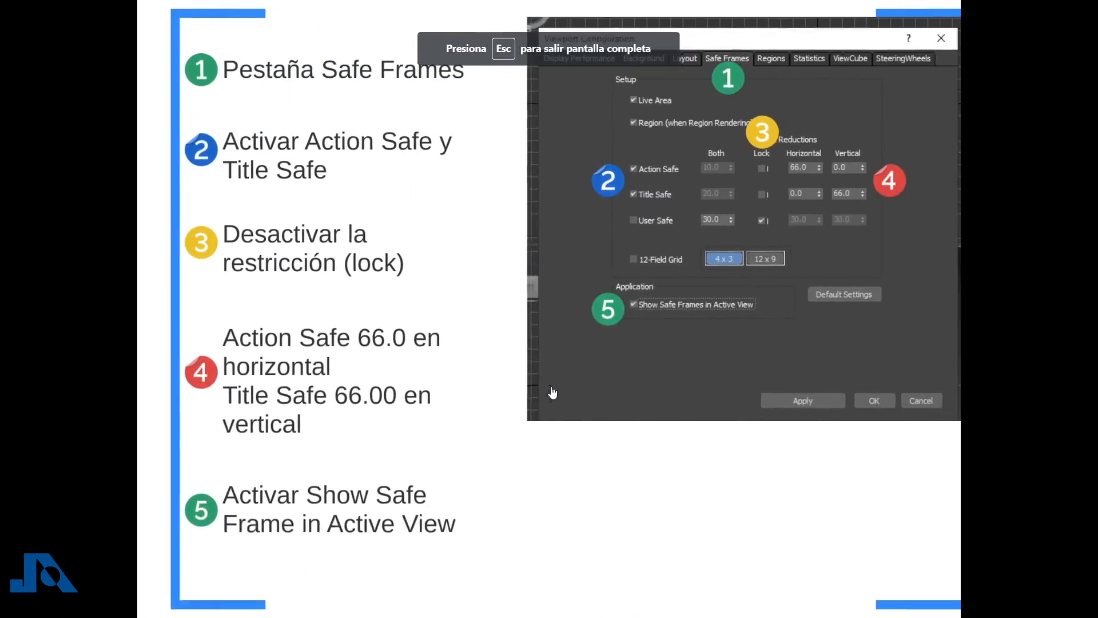
pyautogui.scroll(4, 706, 86)
pyautogui.moveTo(719, 103); pyautogui.dragTo(586, 123)
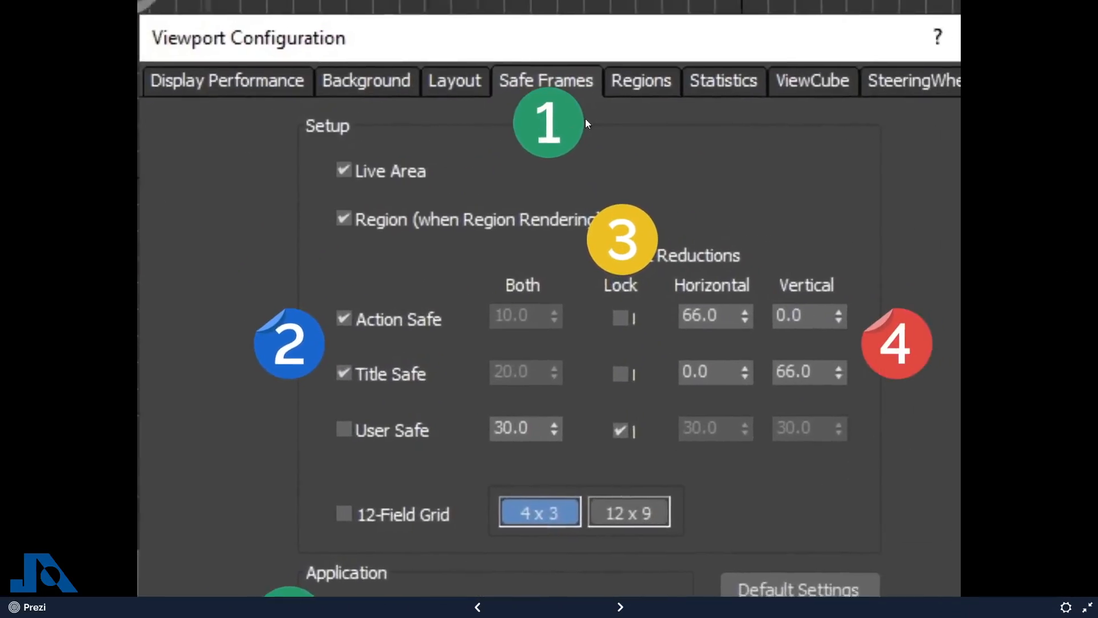
pyautogui.moveTo(503, 293); pyautogui.dragTo(449, 199)
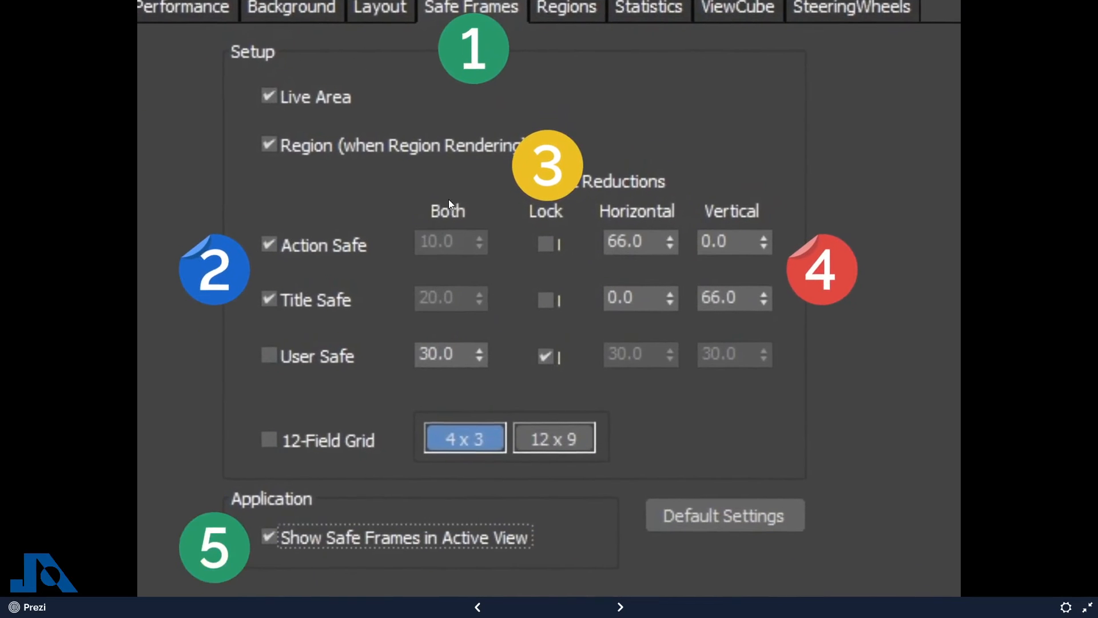
pyautogui.scroll(3, 289, 223)
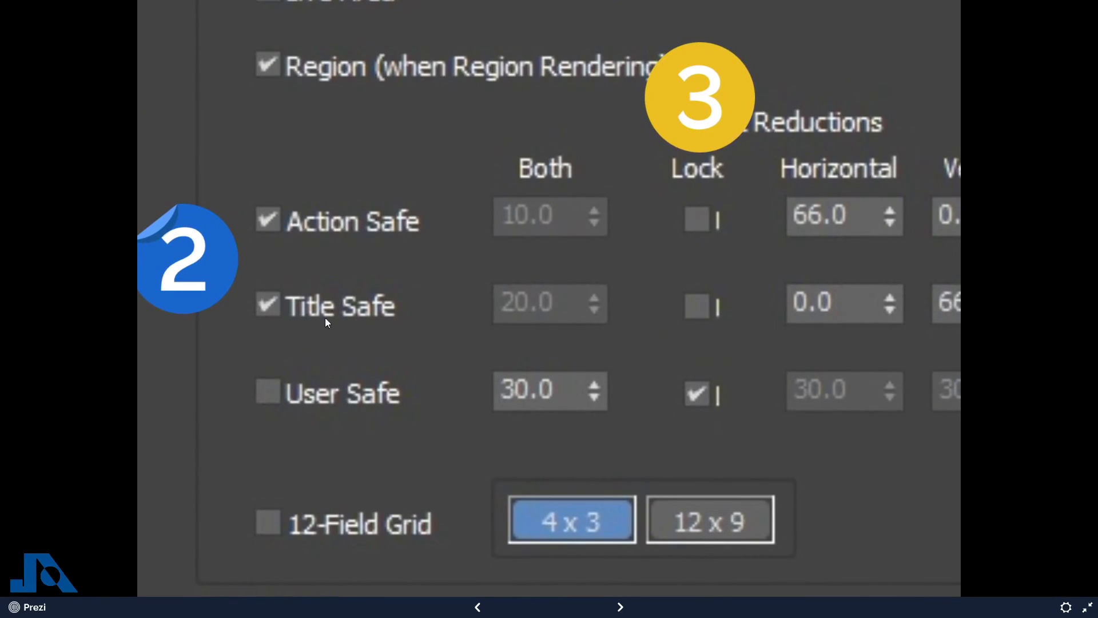
pyautogui.scroll(-5, 594, 273)
pyautogui.scroll(2, 669, 252)
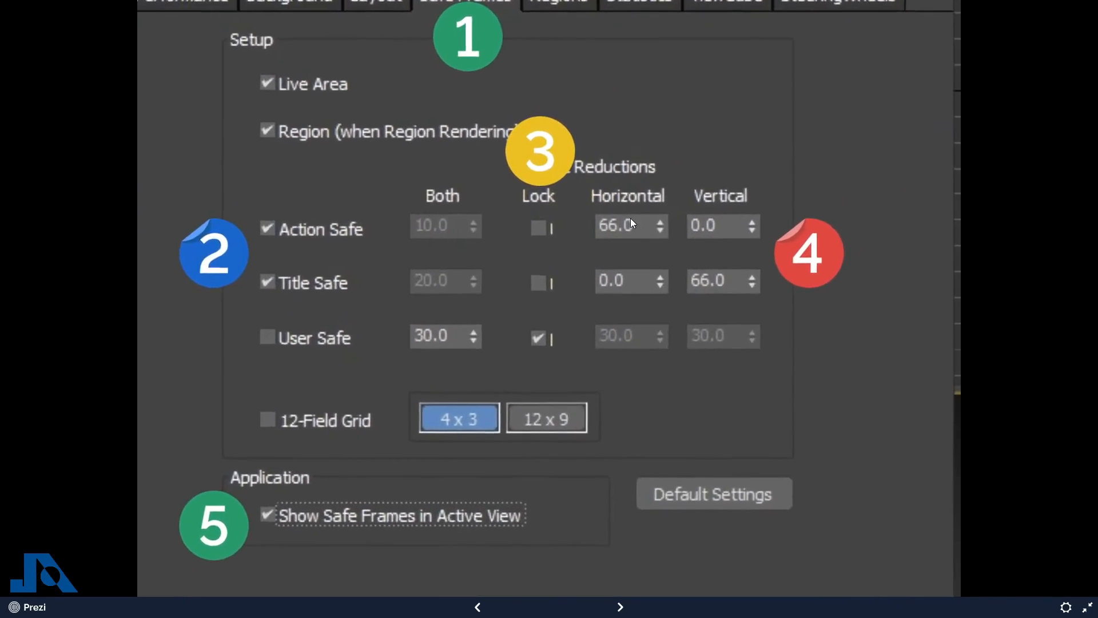
pyautogui.scroll(1, 632, 223)
# Switch back to 3ds Max and unlock the Action Safe and Title Safe percent reductions in the Safe Frames settings.
pyautogui.hotkey('alt', 'Tab')
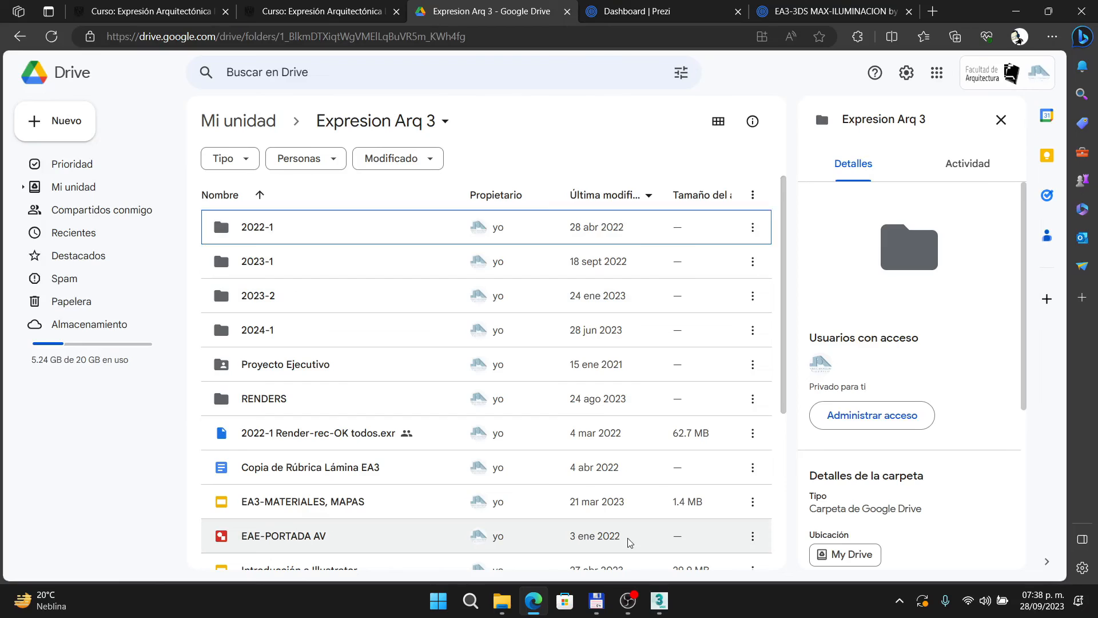
pyautogui.hotkey('alt', 'Tab')
pyautogui.hotkey('alt', 'Tab')
pyautogui.hotkey('alt', 'Tab')
pyautogui.hotkey('alt', 'Tab')
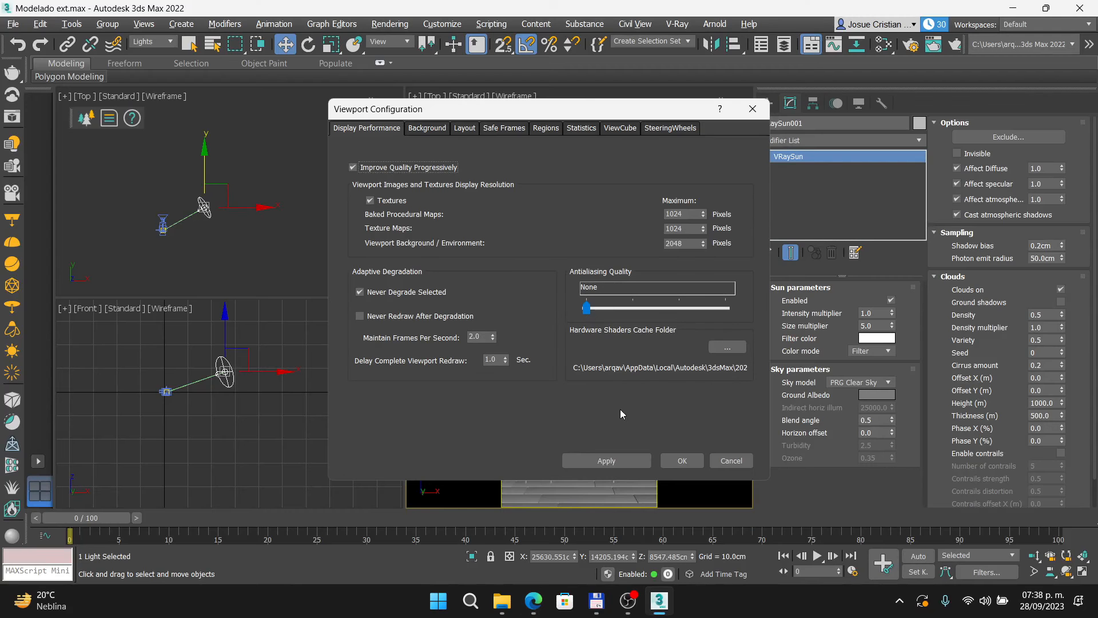
pyautogui.click(504, 128)
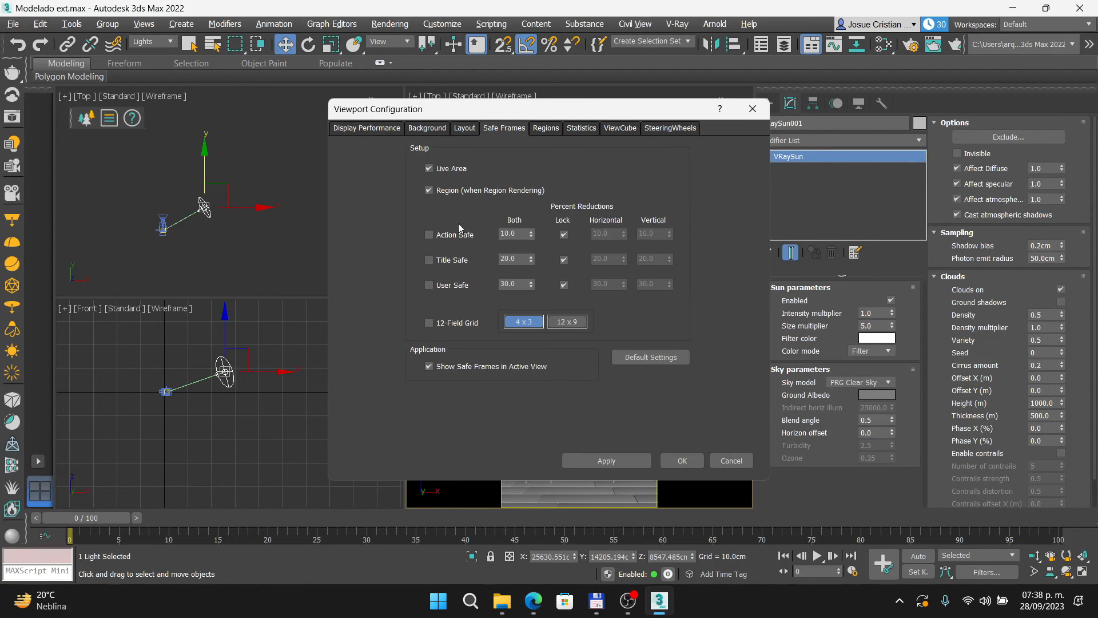
pyautogui.click(429, 235)
pyautogui.click(429, 260)
pyautogui.click(564, 235)
pyautogui.click(564, 260)
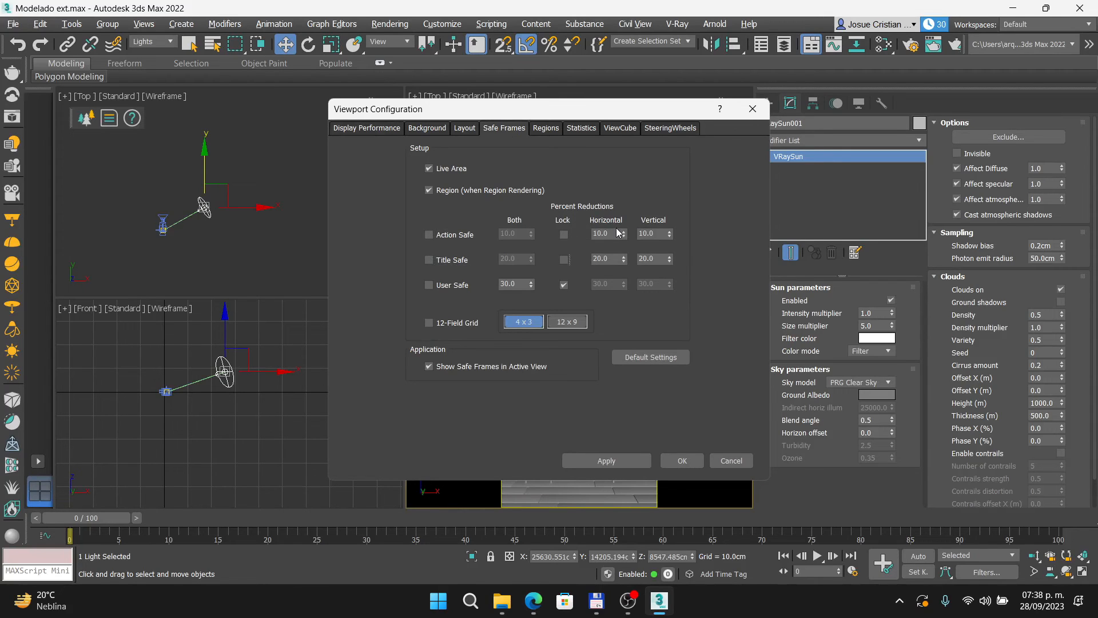
# Check the horizontal and vertical percent reductions on the full-screen Safe Frames slide in the browser and return to 3ds Max.
pyautogui.hotkey('alt', 'Tab')
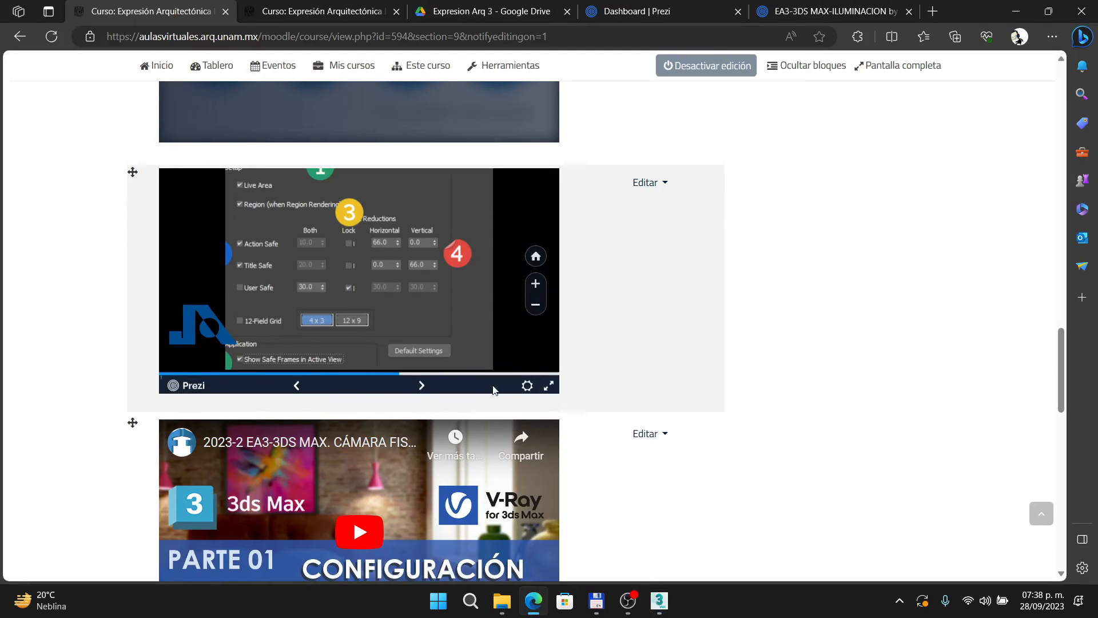
pyautogui.click(551, 386)
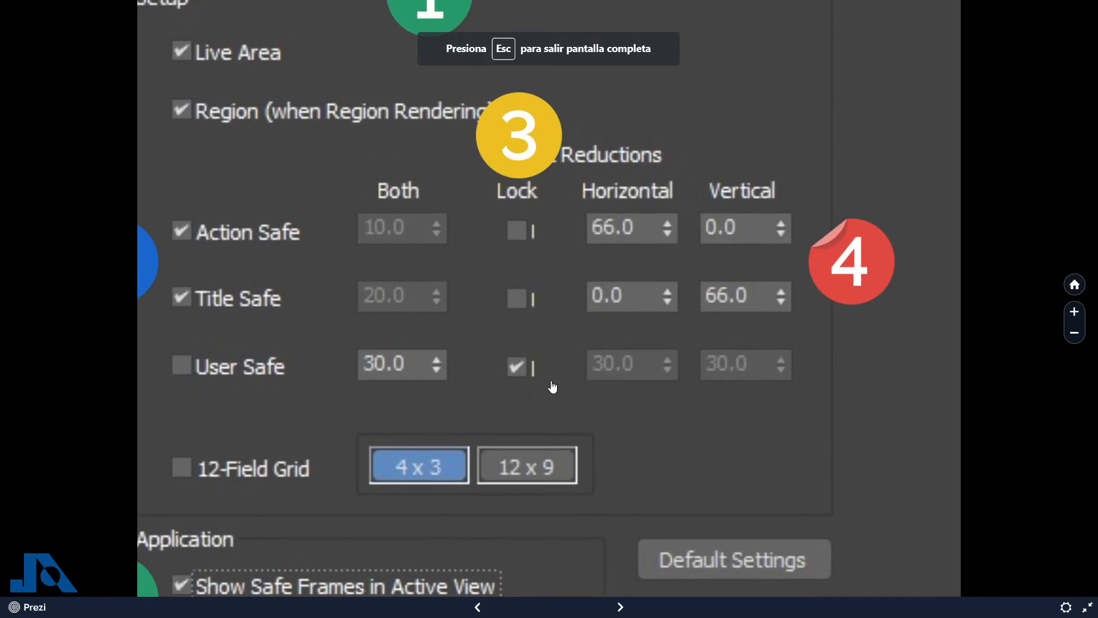
pyautogui.hotkey('alt', 'Tab')
# Set Action Safe to 66 horizontal and 0 vertical, Title Safe to 0 horizontal and 66 vertical, and enable both frames.
pyautogui.doubleClick(605, 233)
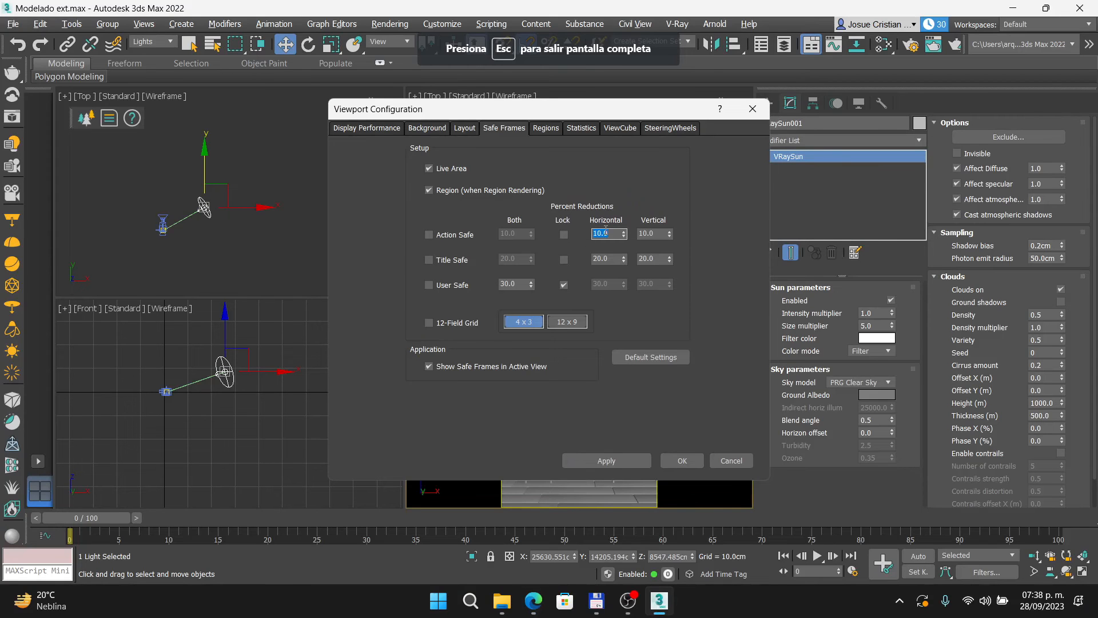
pyautogui.write('66')
pyautogui.press('Tab')
pyautogui.write('0')
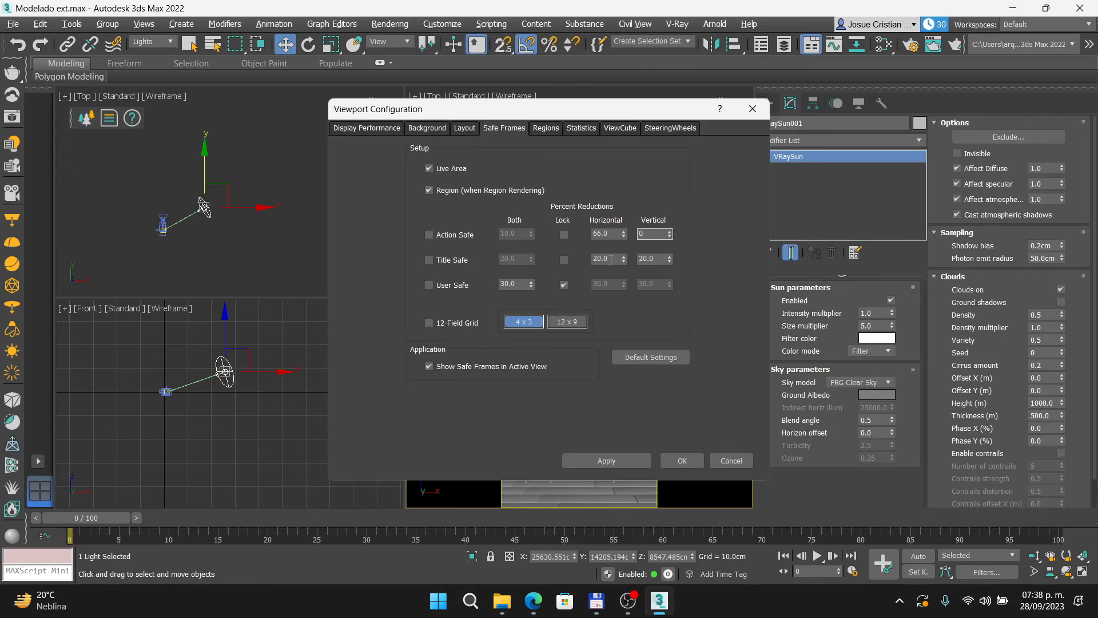
pyautogui.doubleClick(611, 259)
pyautogui.write('0')
pyautogui.doubleClick(656, 258)
pyautogui.write('66')
pyautogui.click(441, 236)
pyautogui.click(439, 260)
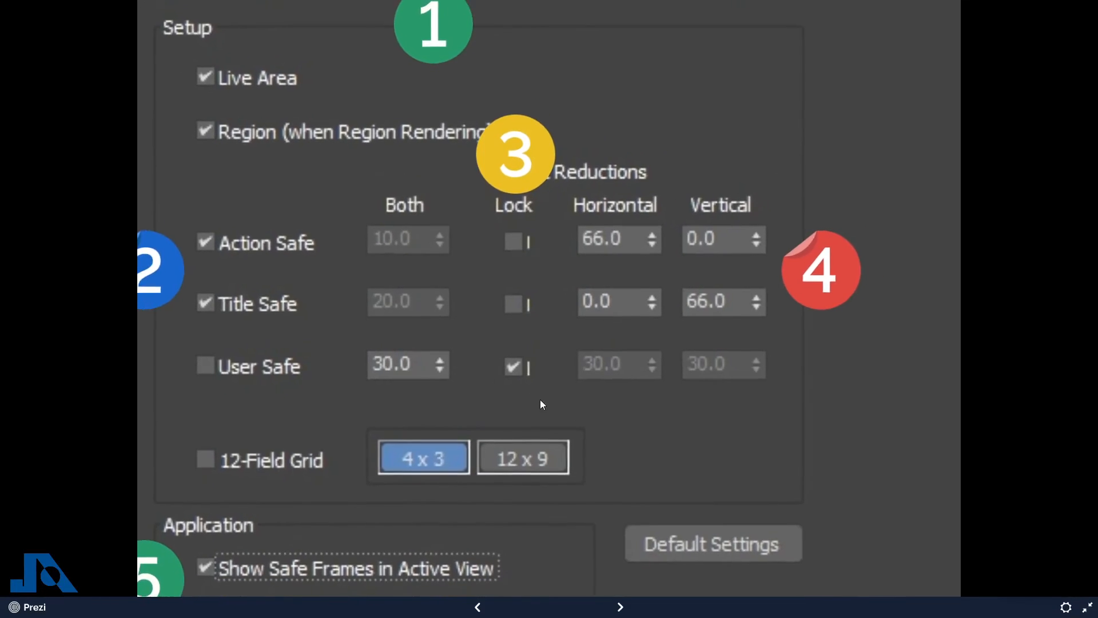
# Compare the Safe Frames settings with the browser slide and advance the presentation to the finished rule-of-thirds example.
pyautogui.hotkey('alt', 'Tab')
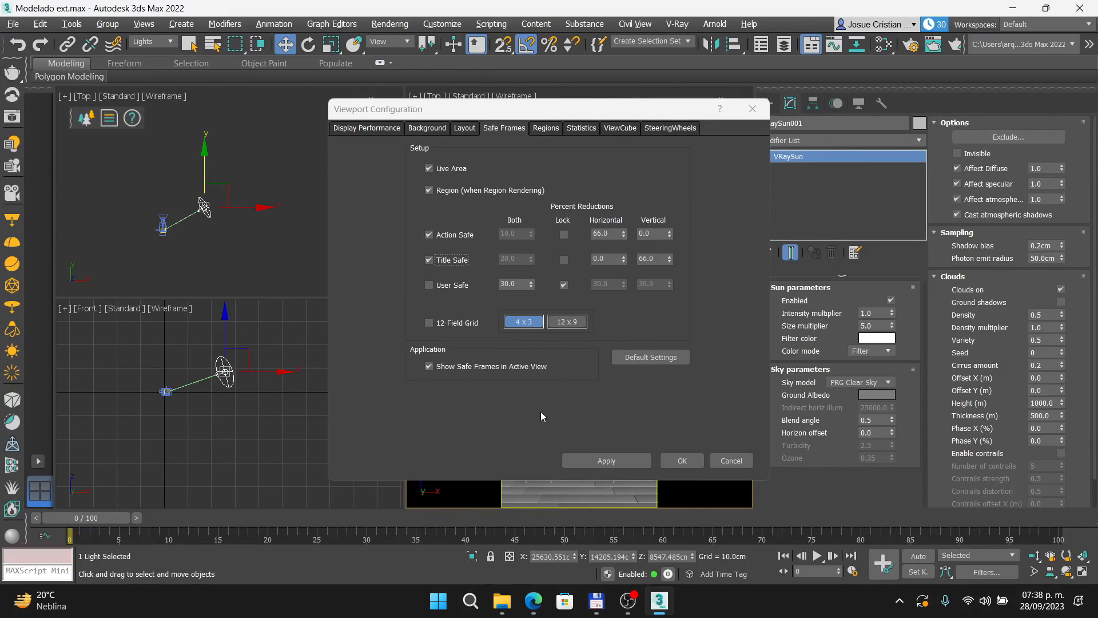
pyautogui.hotkey('alt', 'Tab')
pyautogui.hotkey('alt', 'Tab')
pyautogui.hotkey('alt', 'Tab')
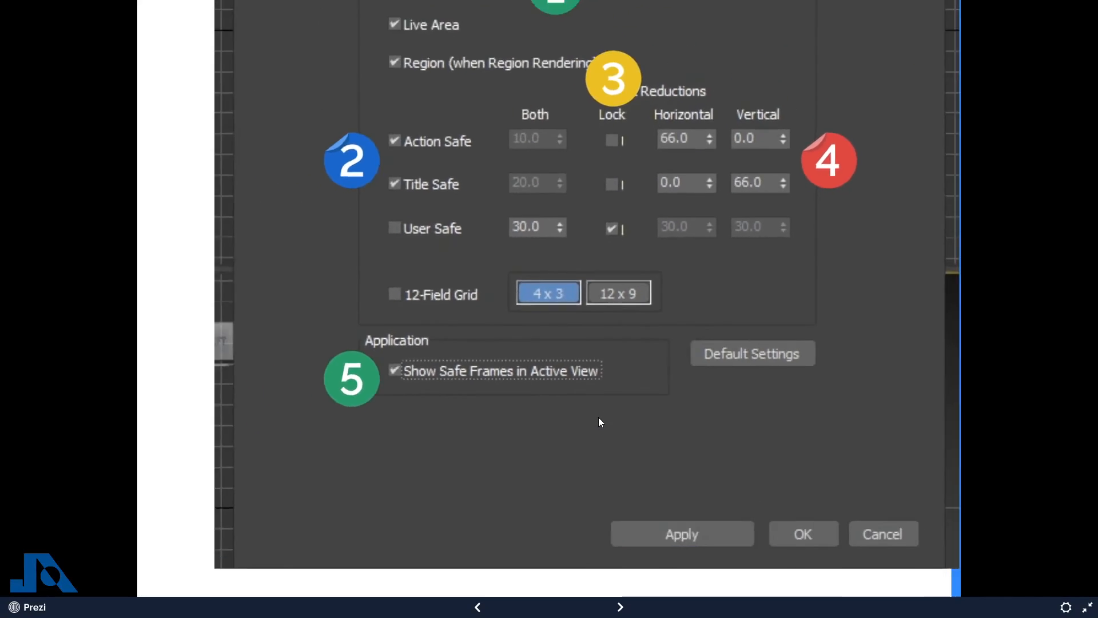
pyautogui.press('Right')
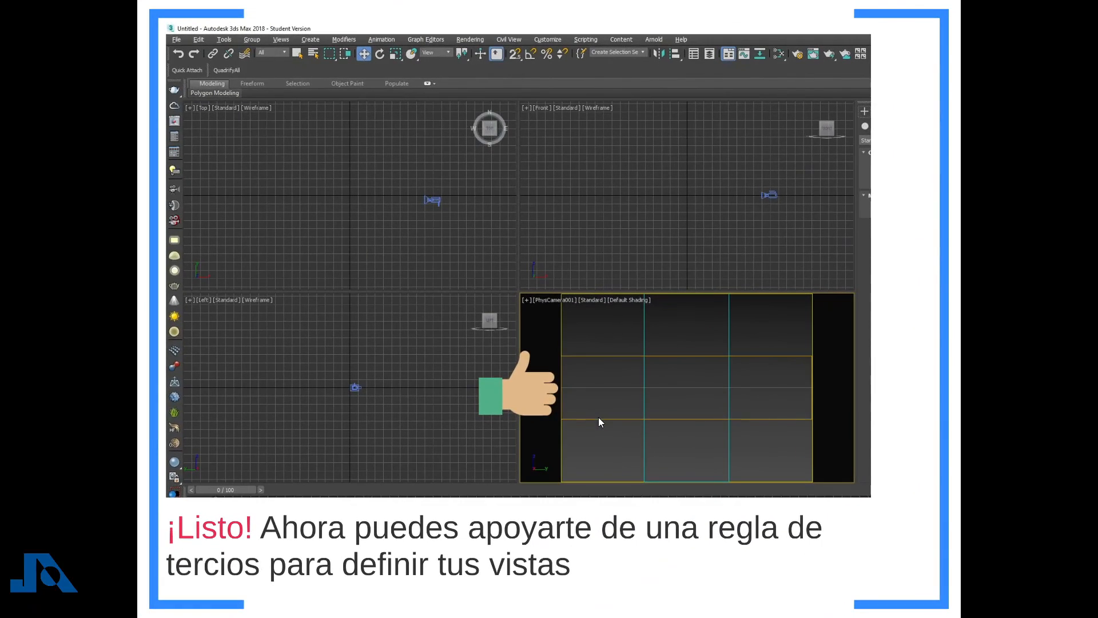
# Switch back to 3ds Max, apply the safe frame settings and close Viewport Configuration.
pyautogui.hotkey('alt', 'Tab')
pyautogui.click(629, 461)
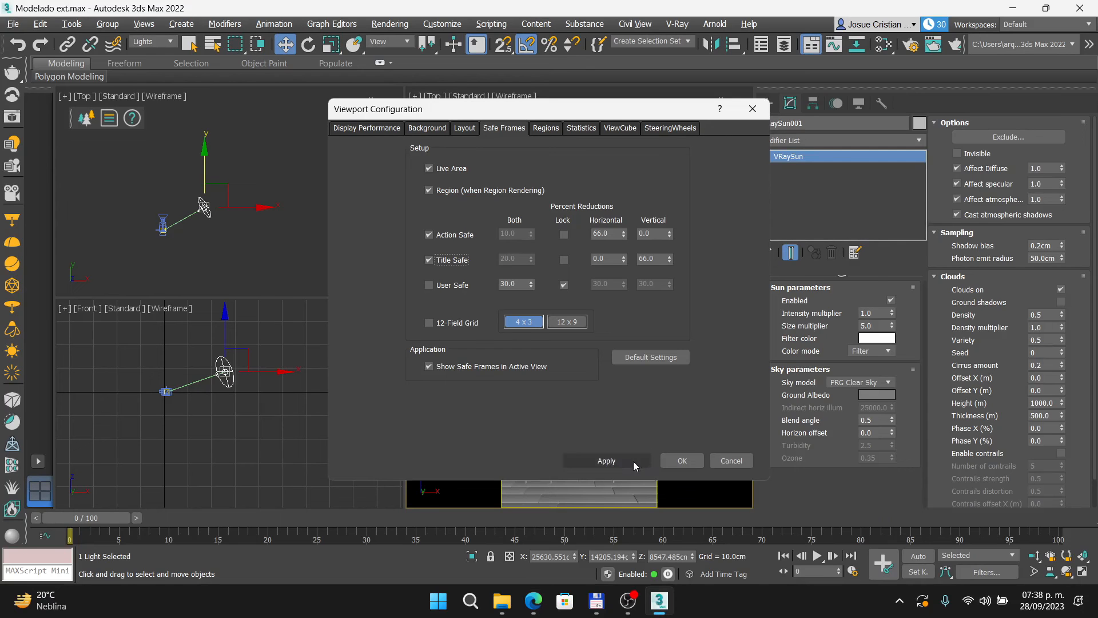
pyautogui.click(686, 461)
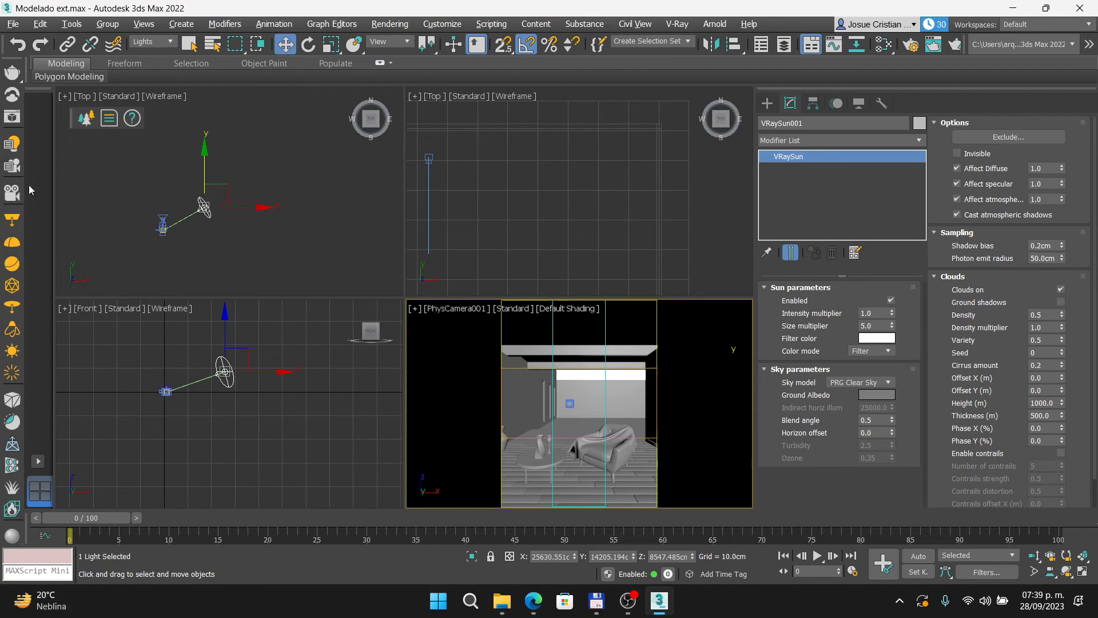
# Restrict the selection filter to Cameras and select the PhysCamera001 camera in the Top viewport.
pyautogui.click(169, 43)
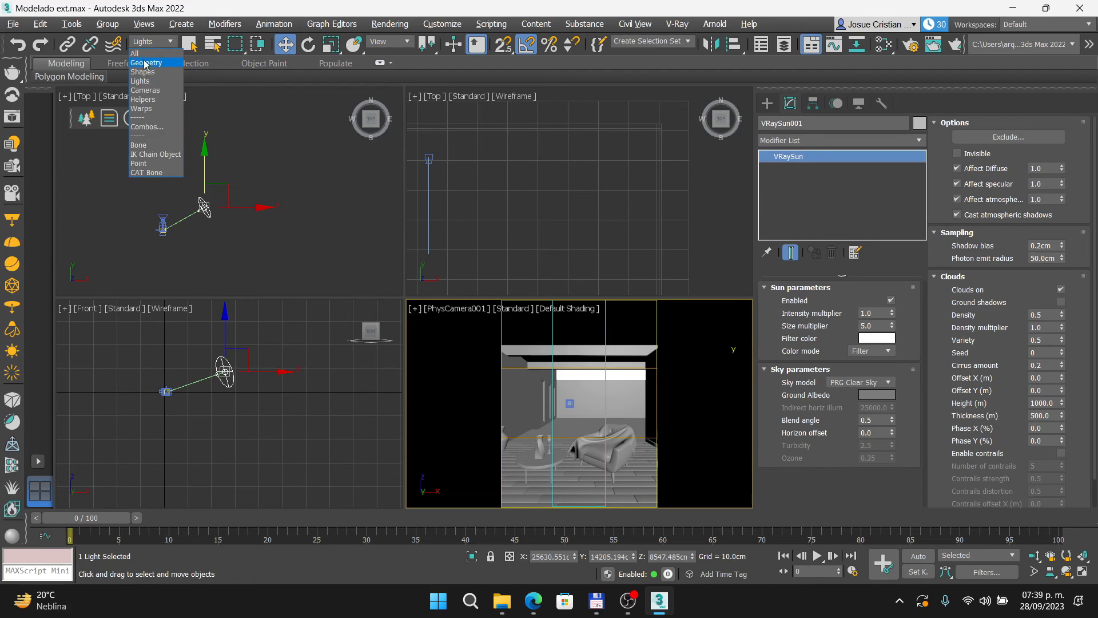
pyautogui.click(146, 90)
pyautogui.scroll(5, 164, 211)
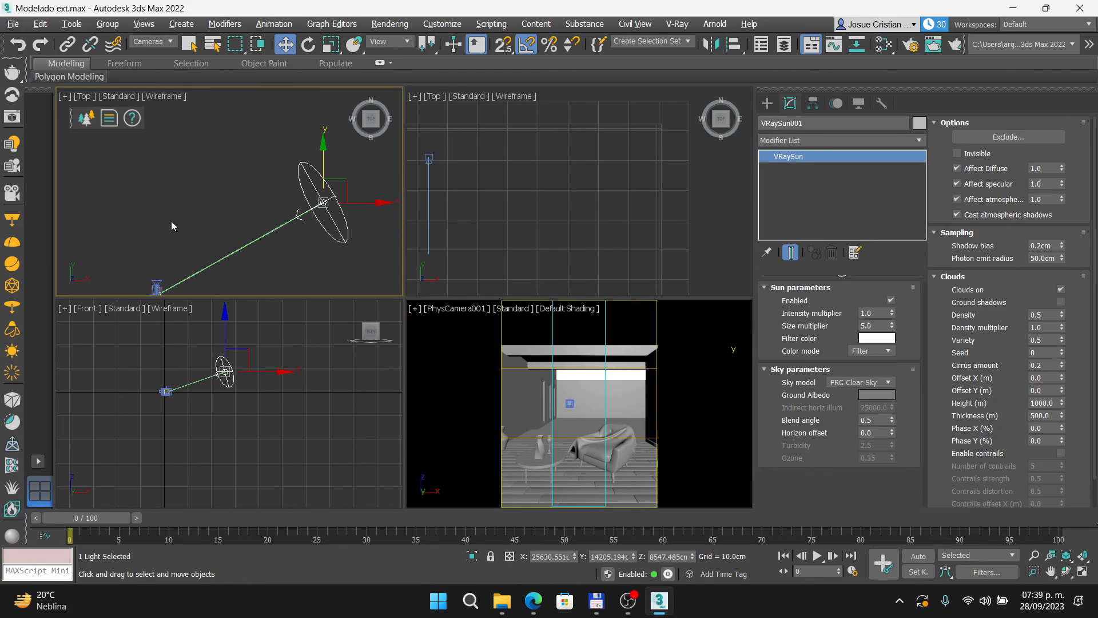
pyautogui.moveTo(139, 229); pyautogui.dragTo(218, 112, button='middle')
pyautogui.scroll(6, 234, 197)
pyautogui.scroll(4, 273, 208)
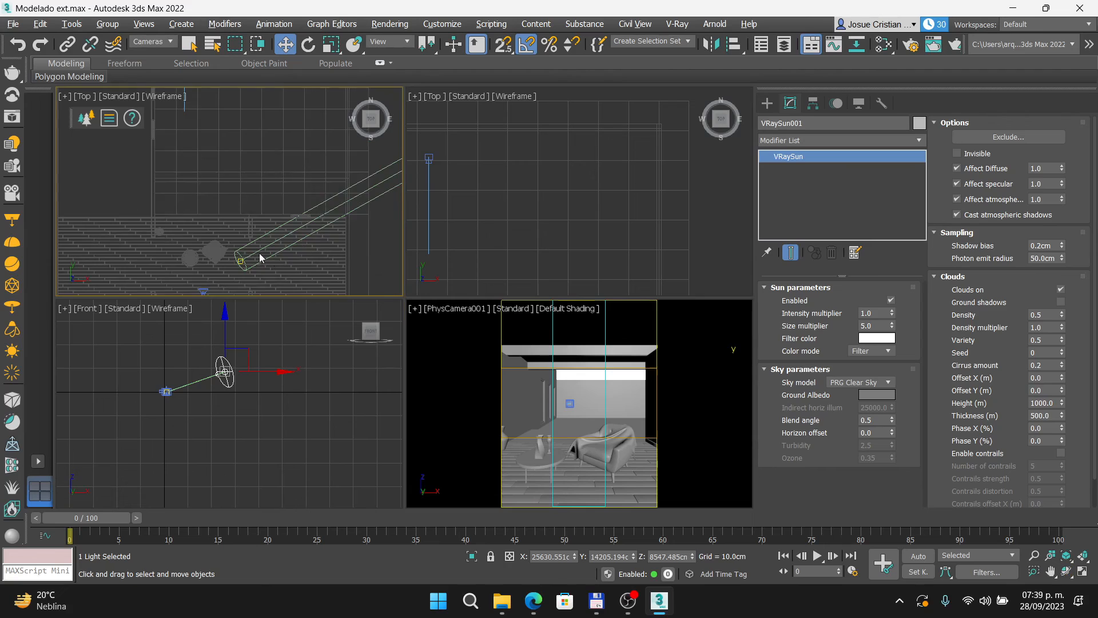
pyautogui.scroll(3, 279, 160)
pyautogui.click(279, 161)
pyautogui.scroll(2, 276, 167)
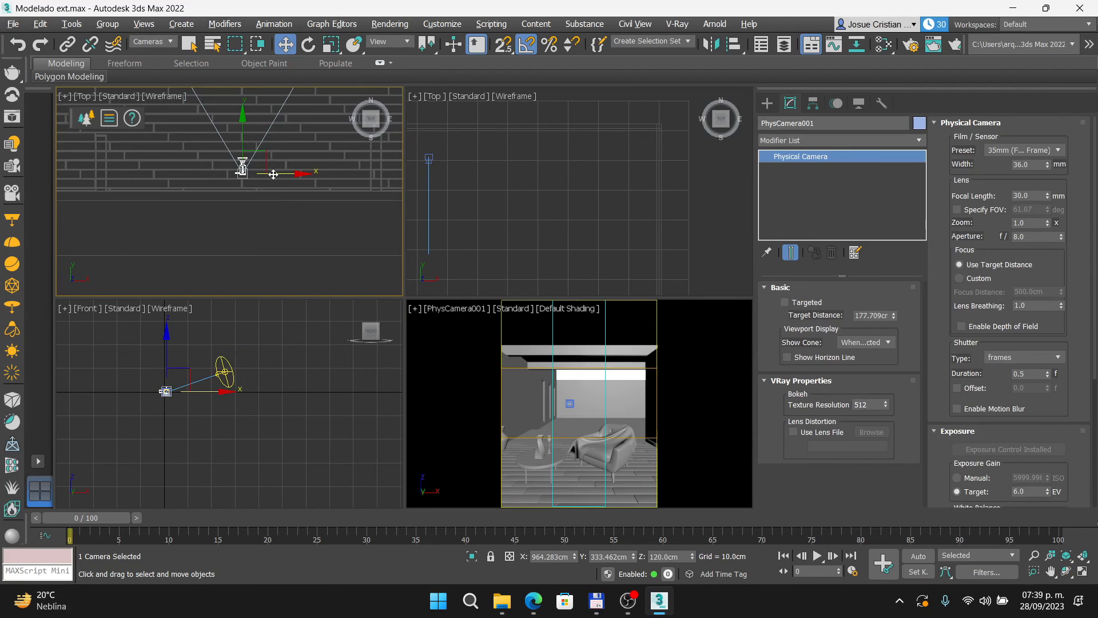
# Move the PhysCamera001 camera along the X axis in the Top viewport to about X 967 cm.
pyautogui.moveTo(274, 174); pyautogui.dragTo(282, 174)
pyautogui.scroll(5, 282, 174)
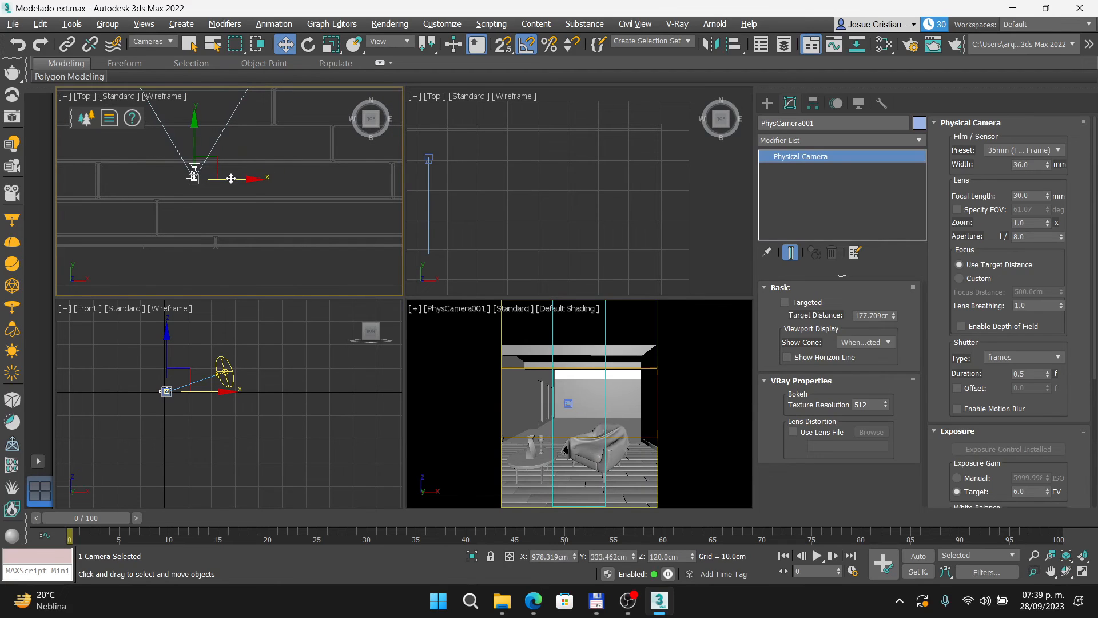
pyautogui.moveTo(230, 179); pyautogui.dragTo(200, 180)
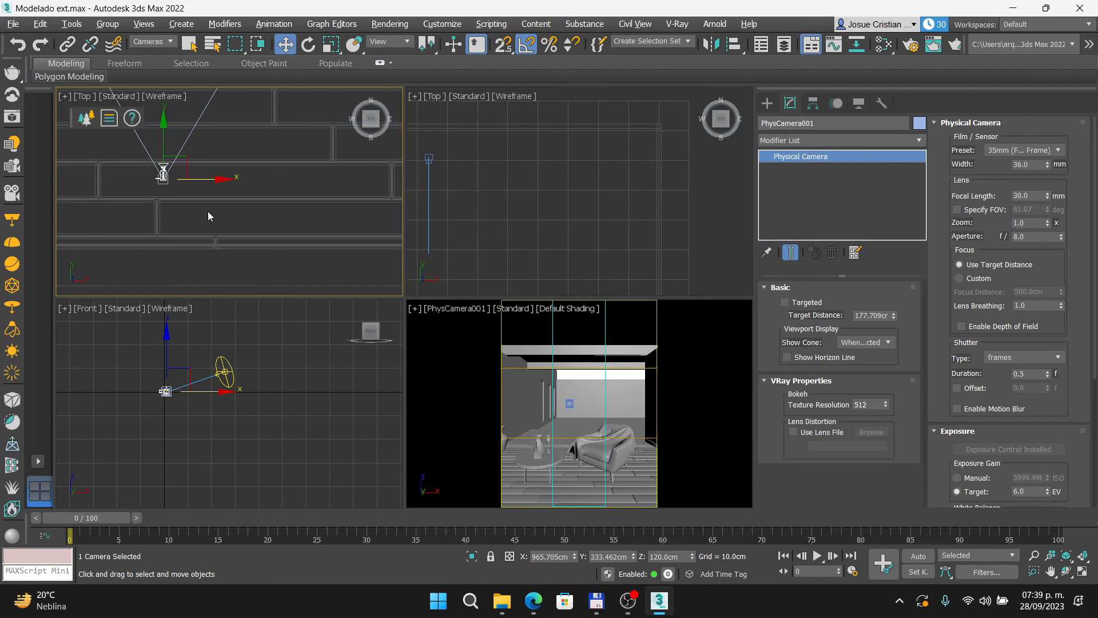
pyautogui.click(197, 182)
pyautogui.click(163, 172)
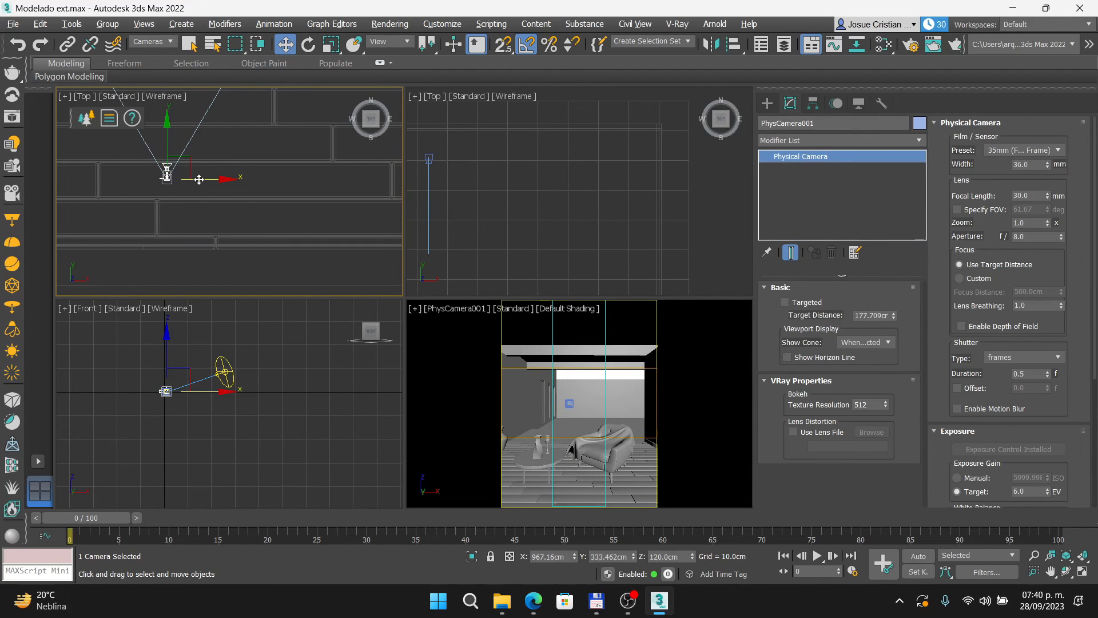
# Switch the PhysCamera001 viewport to the VRayCam001 camera view.
pyautogui.click(584, 377)
pyautogui.press('c')
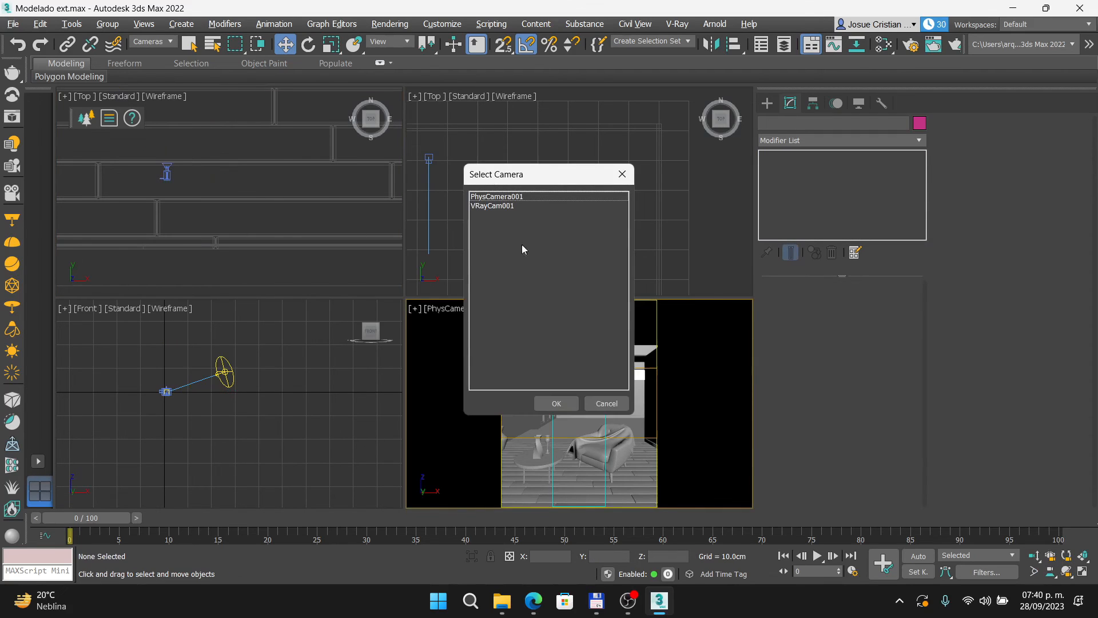
pyautogui.click(499, 206)
pyautogui.press('Return')
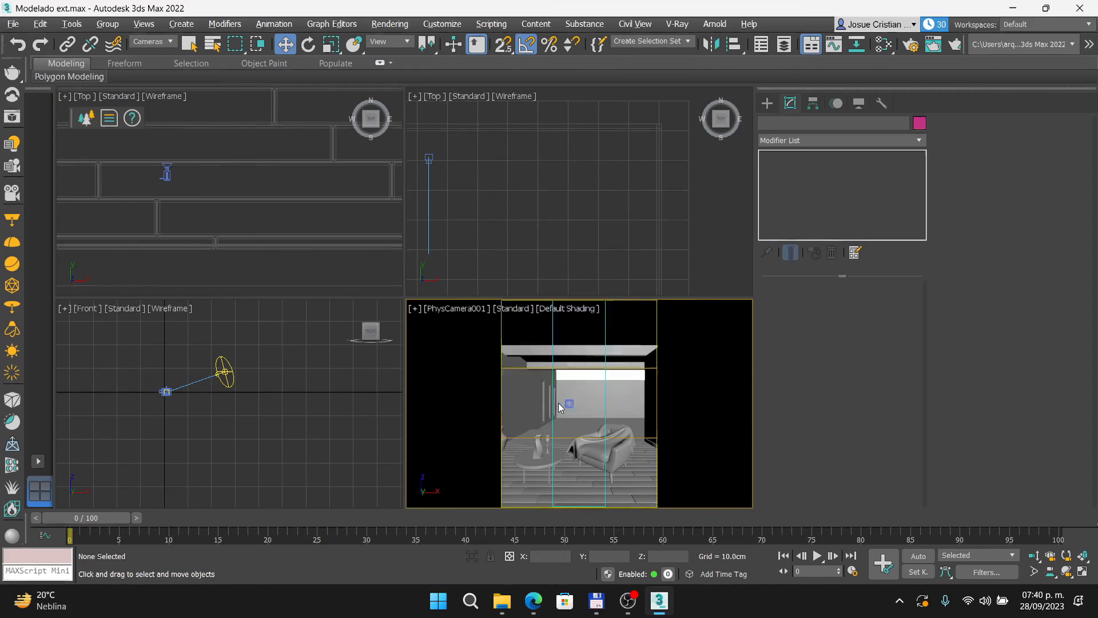
# Move the VRayCam001 camera along the X axis in the Top viewport to about X 846 cm.
pyautogui.scroll(-6, 199, 216)
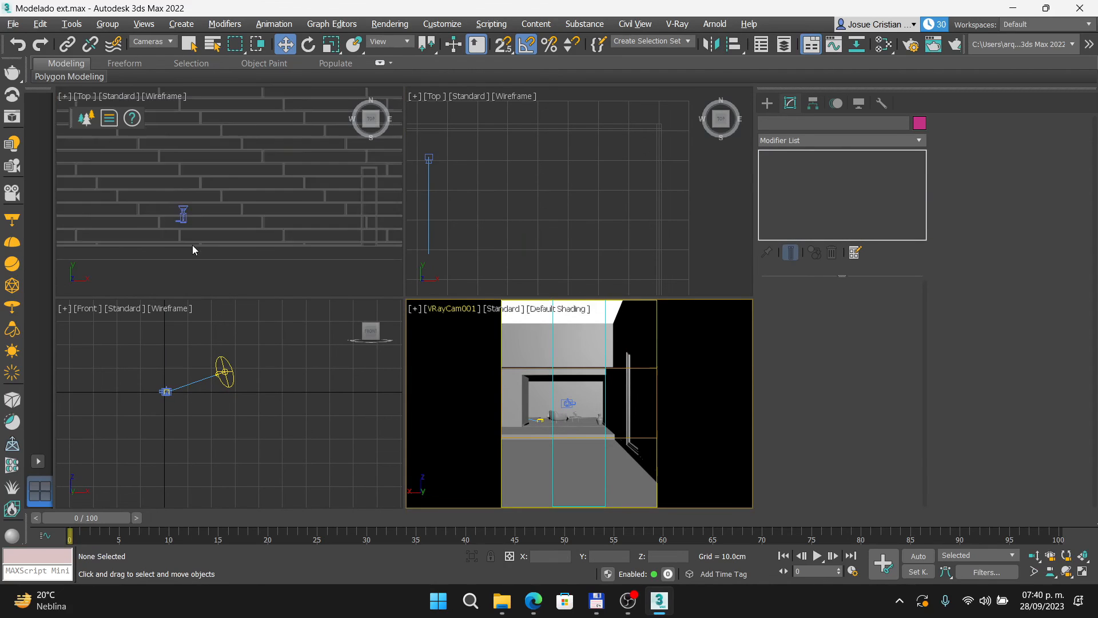
pyautogui.moveTo(225, 208); pyautogui.dragTo(223, 243, button='middle')
pyautogui.scroll(4, 190, 179)
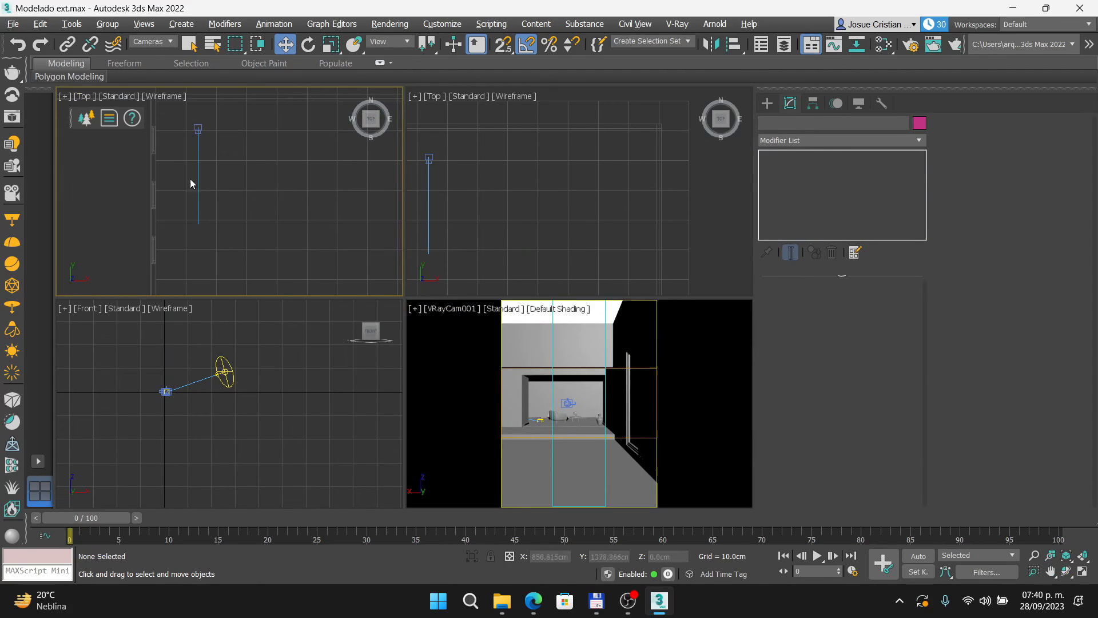
pyautogui.click(197, 130)
pyautogui.moveTo(235, 125); pyautogui.dragTo(225, 125)
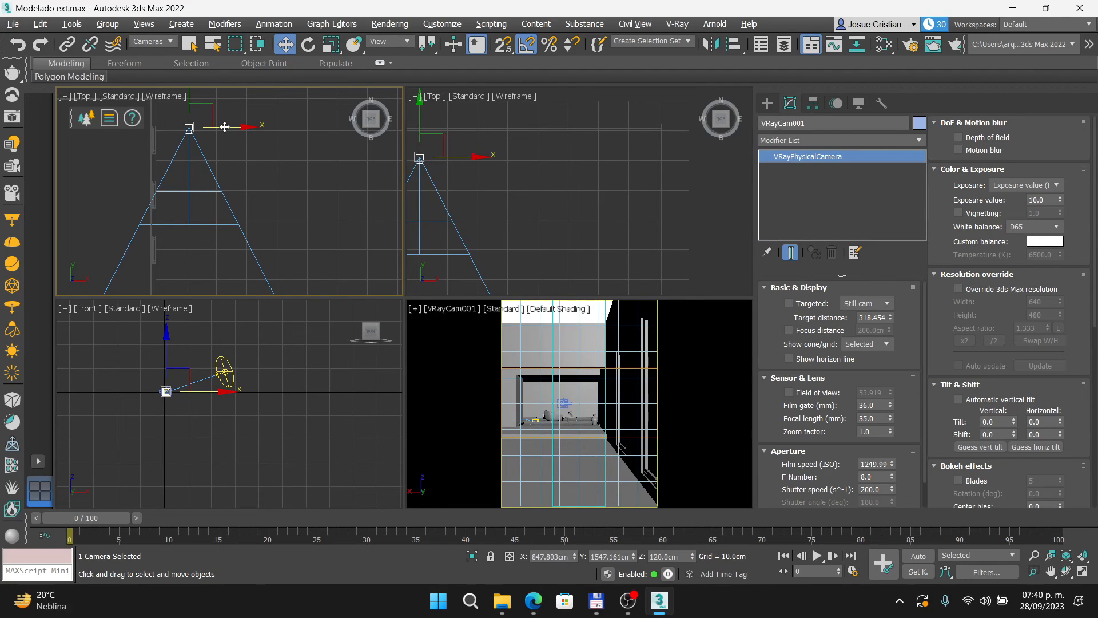
pyautogui.moveTo(224, 127); pyautogui.dragTo(224, 127)
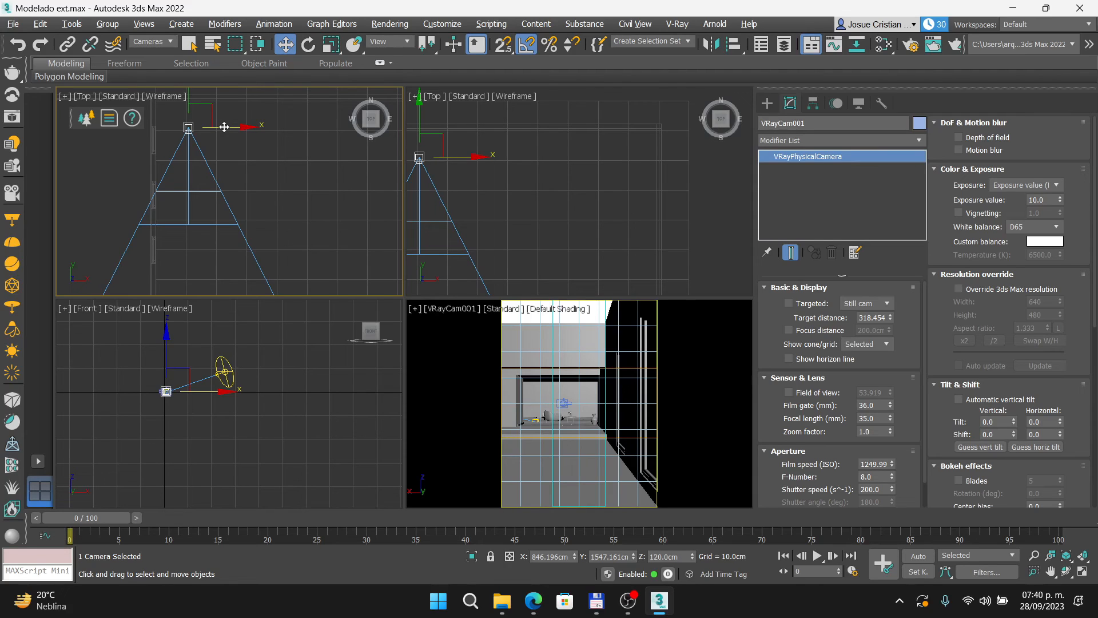
# Make the VRayCam001 view active, check its render settings in Render Setup and show the V-Ray Frame Buffer.
pyautogui.click(516, 320)
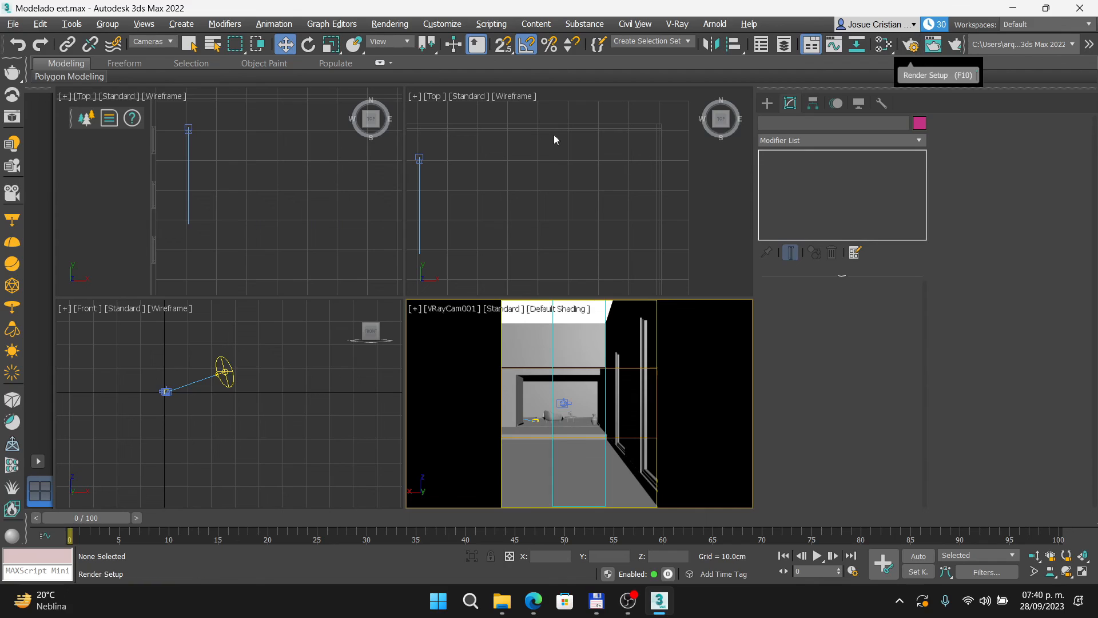
pyautogui.click(909, 45)
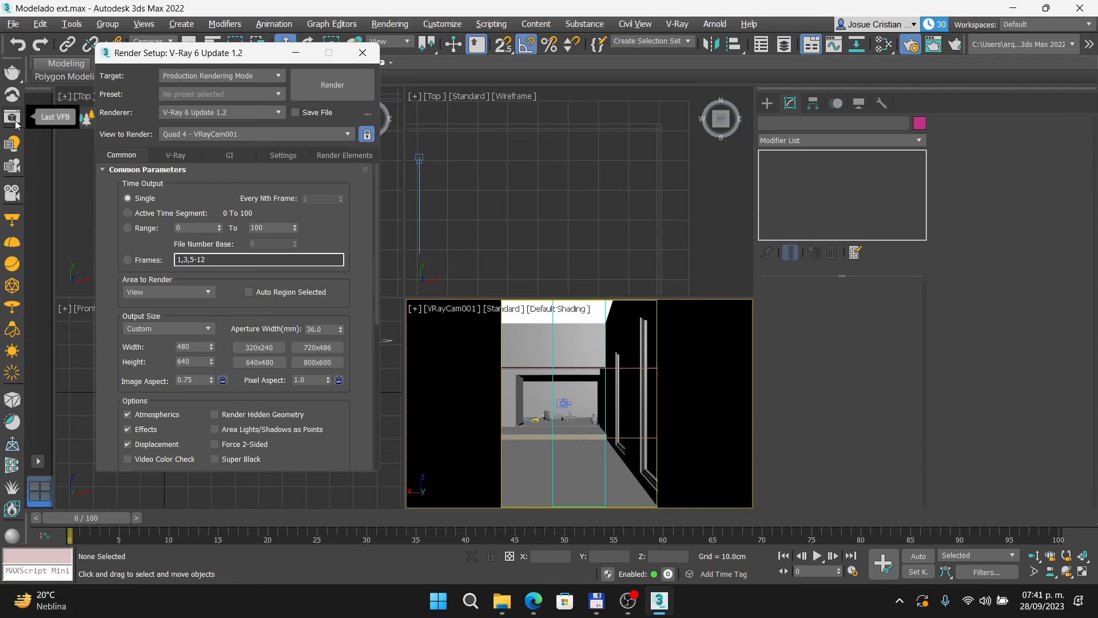
pyautogui.click(14, 143)
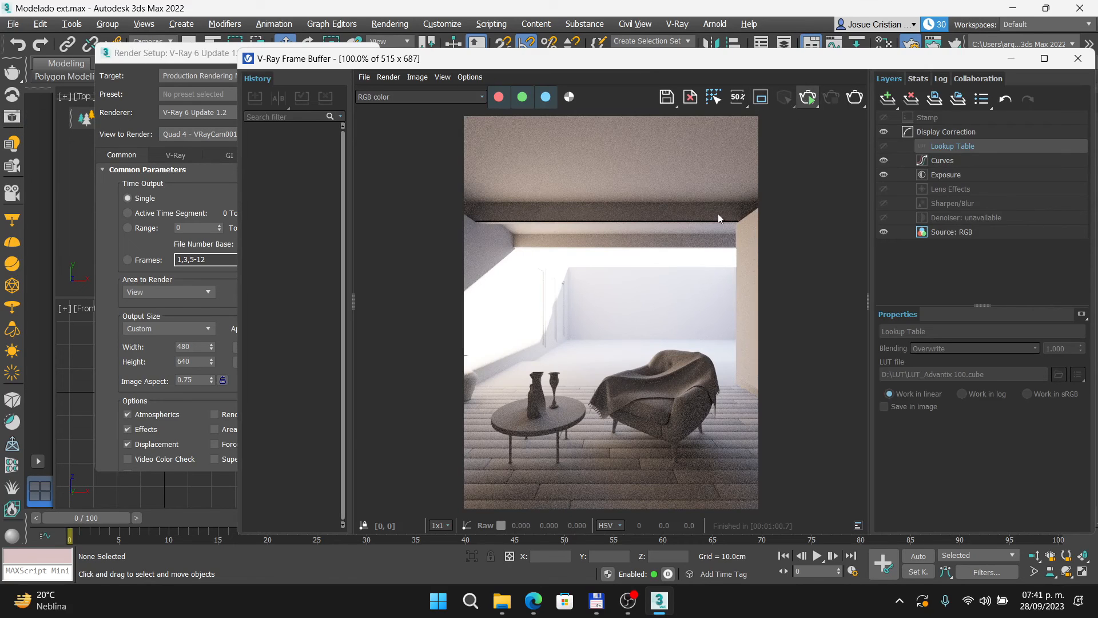
# Switch to the browser, leave the full-screen presentation, look over the lighting presentation and course page, and return to 3ds Max.
pyautogui.click(530, 604)
pyautogui.click(587, 272)
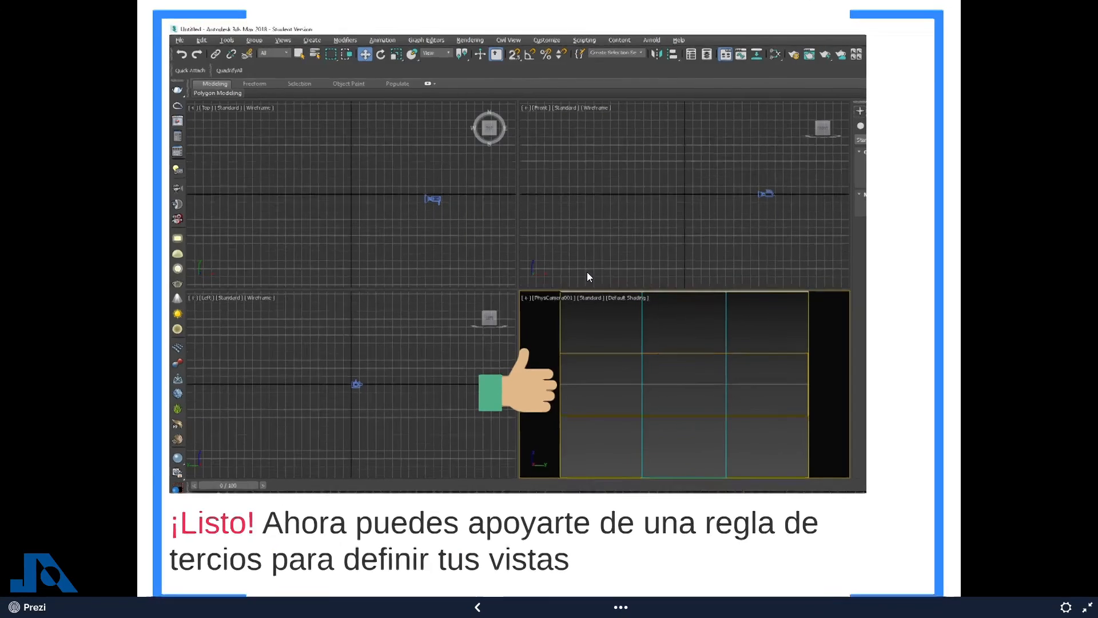
pyautogui.press('Escape')
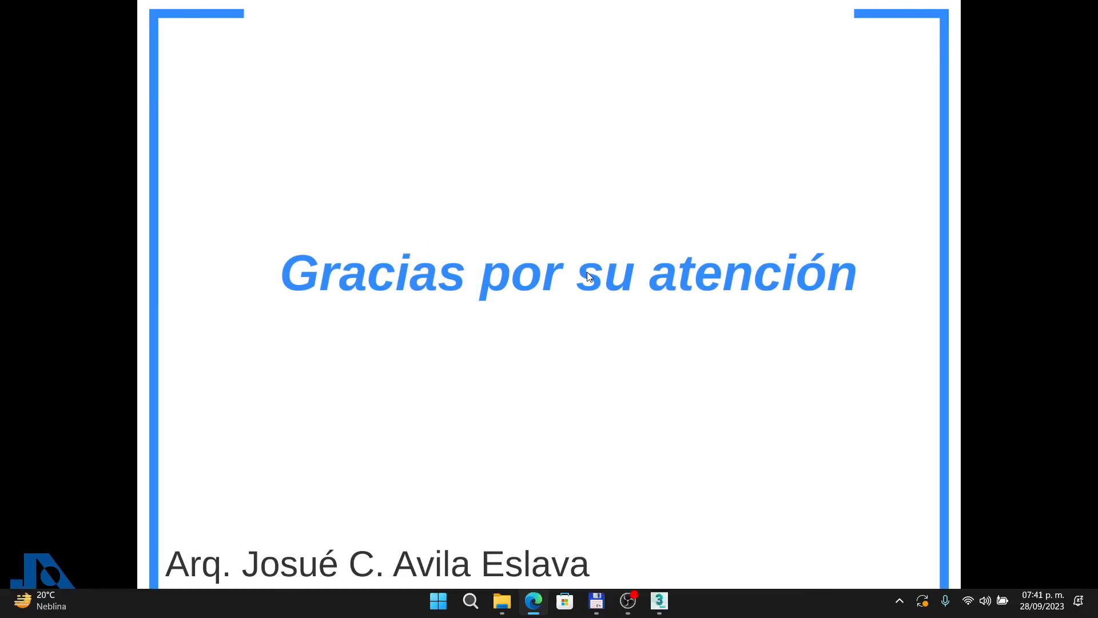
pyautogui.click(819, 8)
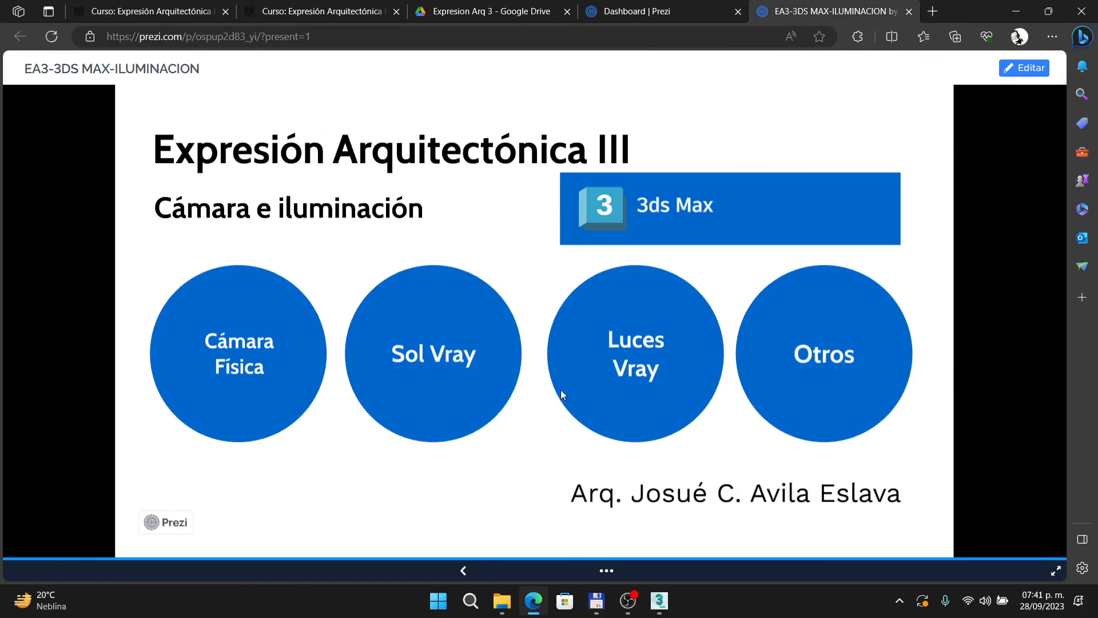
pyautogui.hotkey('ctrl', '1')
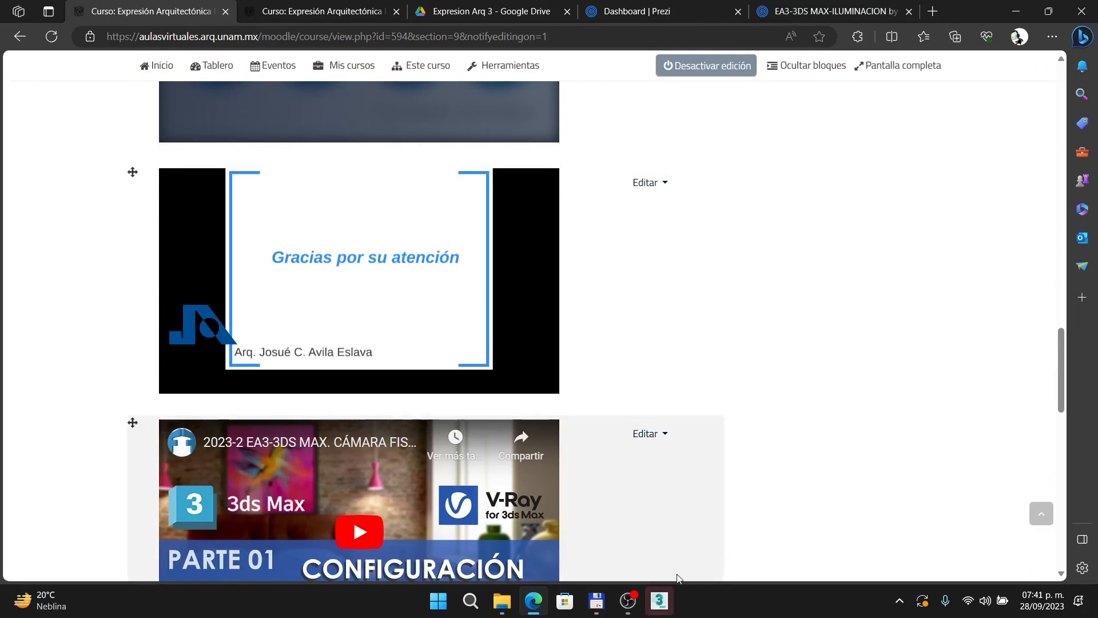
pyautogui.moveTo(665, 607)
pyautogui.click(651, 483)
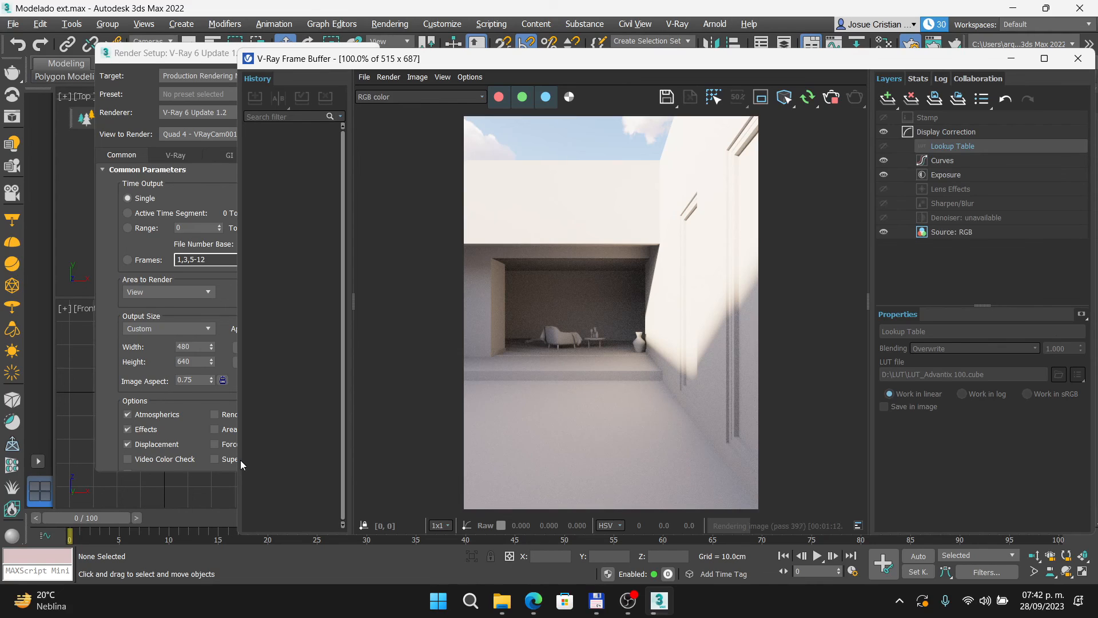
# Disable the Curves correction and enable the Lookup Table layer in the frame buffer, comparing the render with and without it.
pyautogui.click(887, 158)
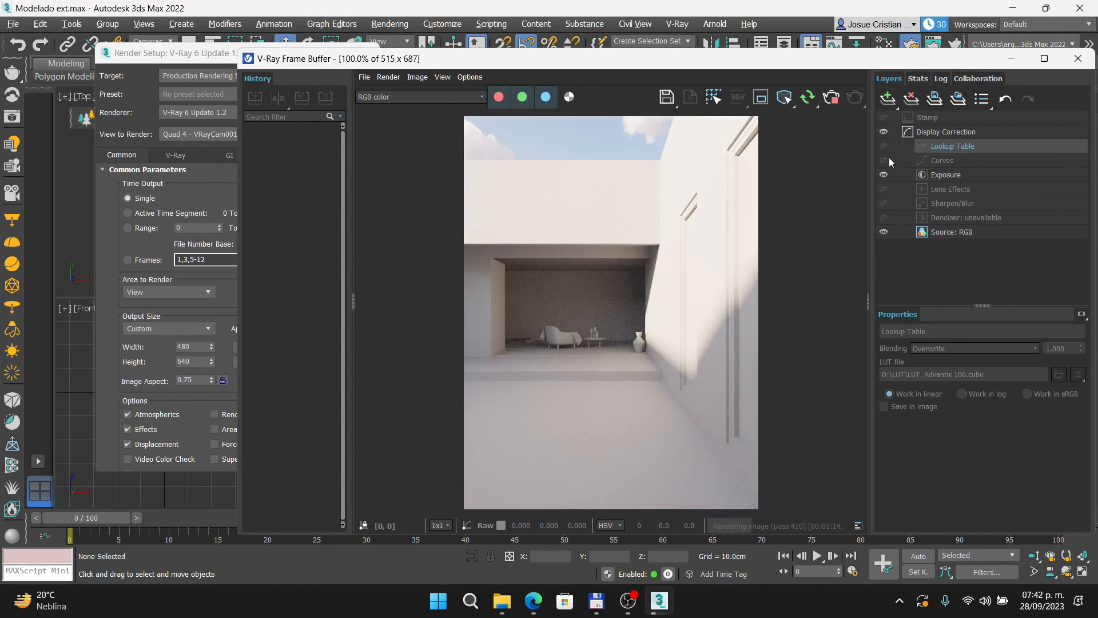
pyautogui.click(884, 145)
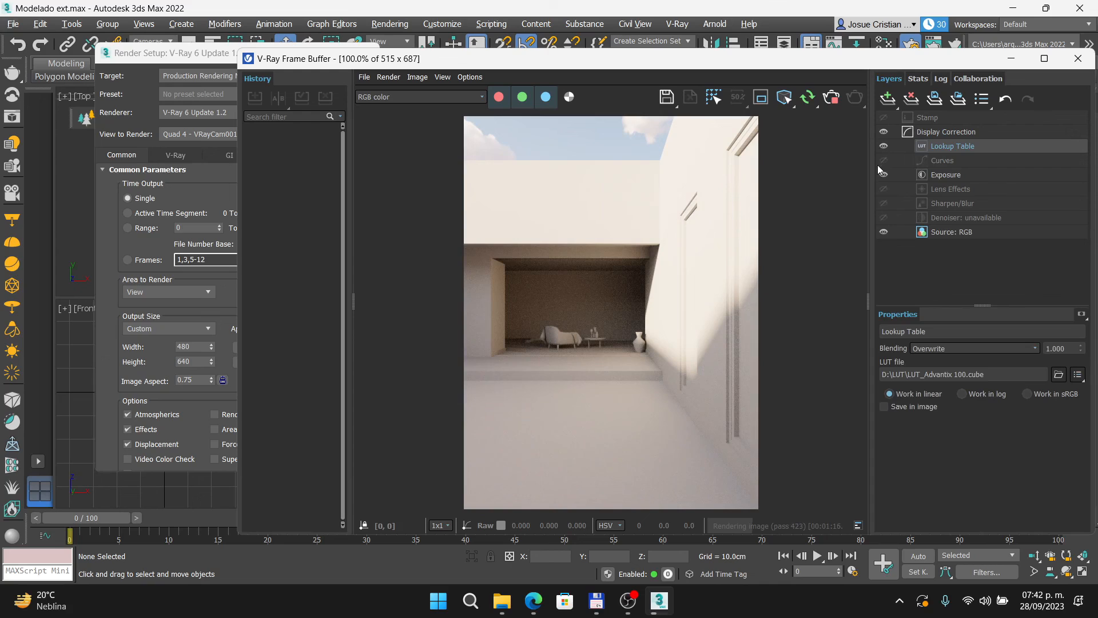
pyautogui.click(883, 147)
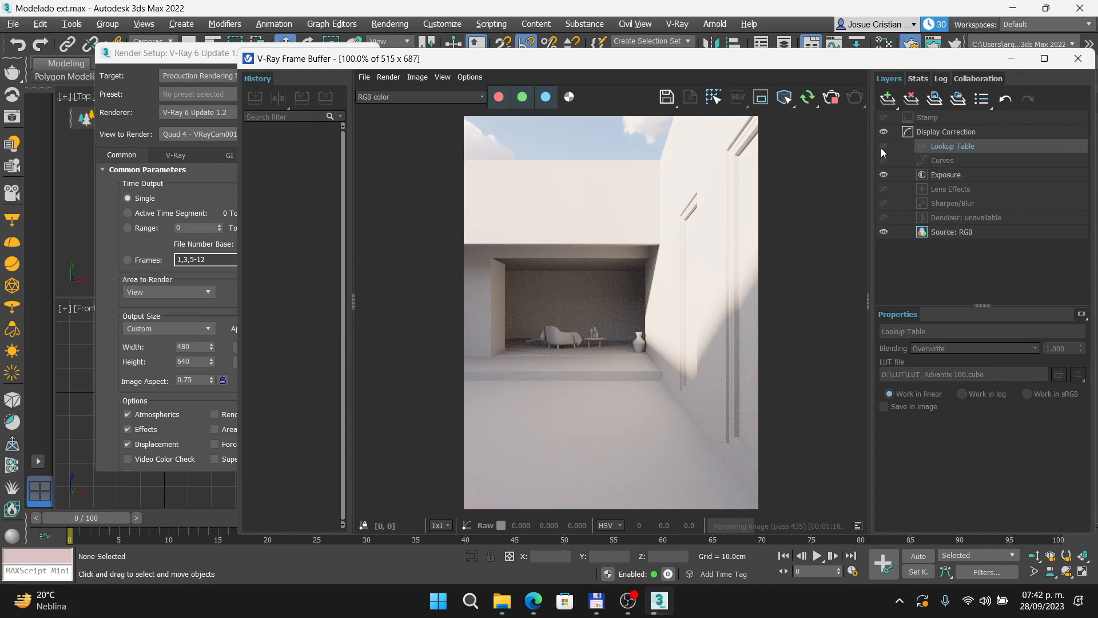
pyautogui.click(884, 147)
pyautogui.click(884, 147)
pyautogui.click(884, 147)
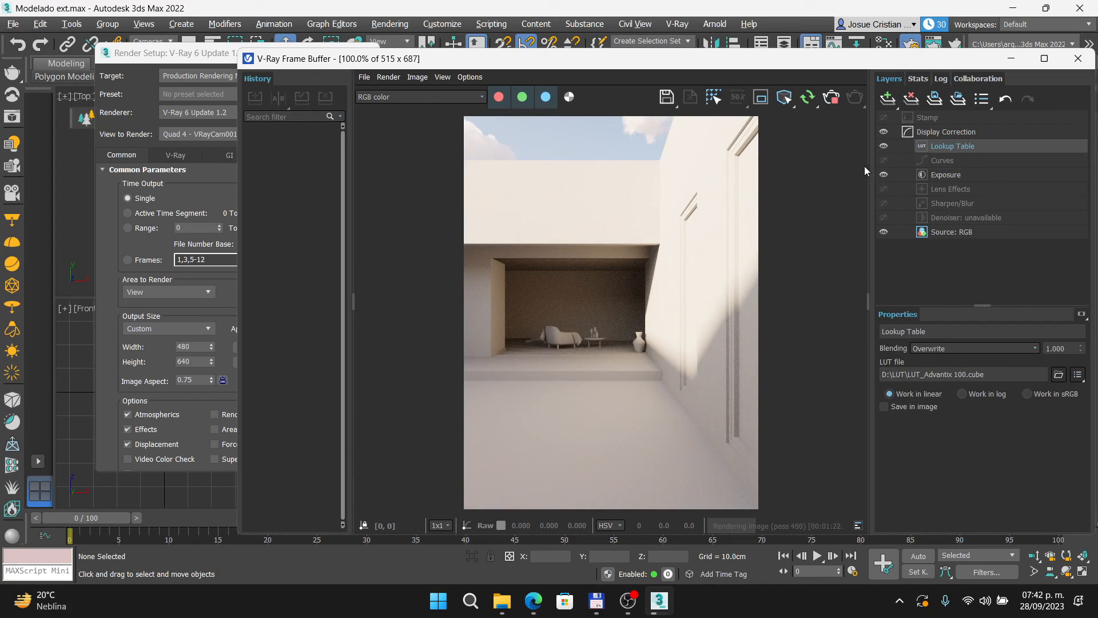
# Load LUT_Ektachrome 100.cube as the Lookup Table file.
pyautogui.click(1059, 374)
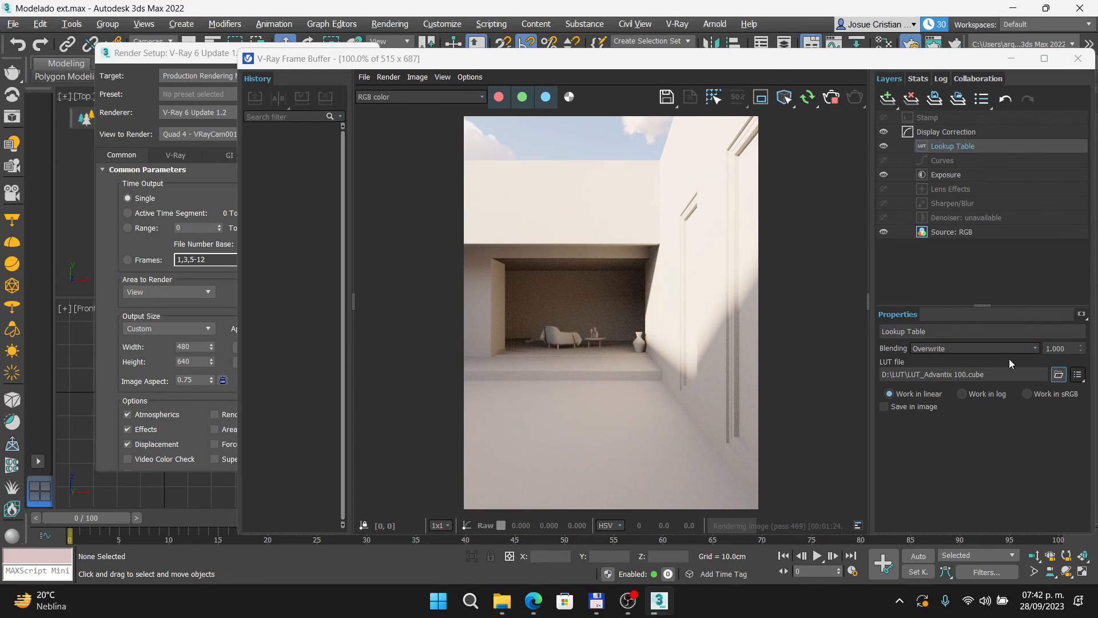
pyautogui.scroll(-1, 454, 249)
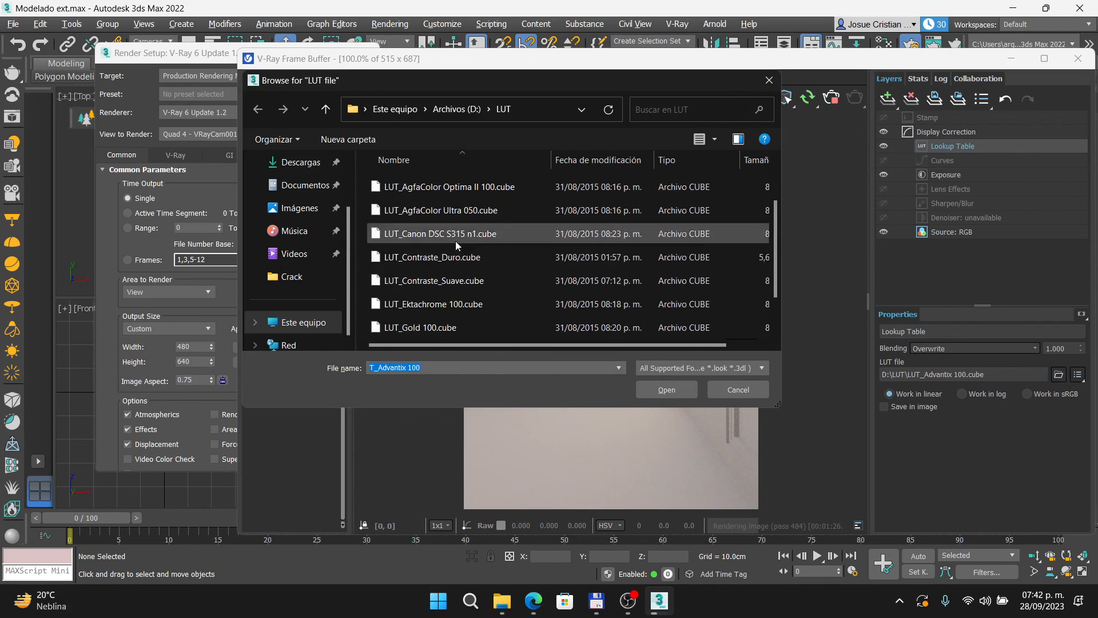
pyautogui.click(441, 304)
pyautogui.click(666, 391)
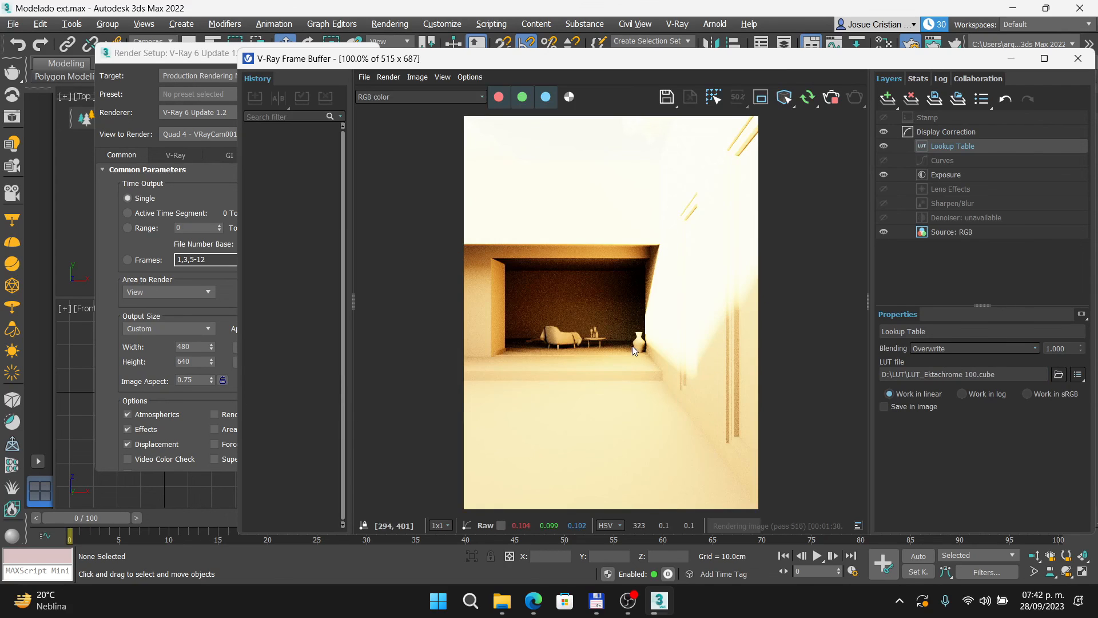
# Replace the Lookup Table file with LUT_Kodachrome 200.cube.
pyautogui.click(1059, 375)
pyautogui.scroll(-3, 501, 281)
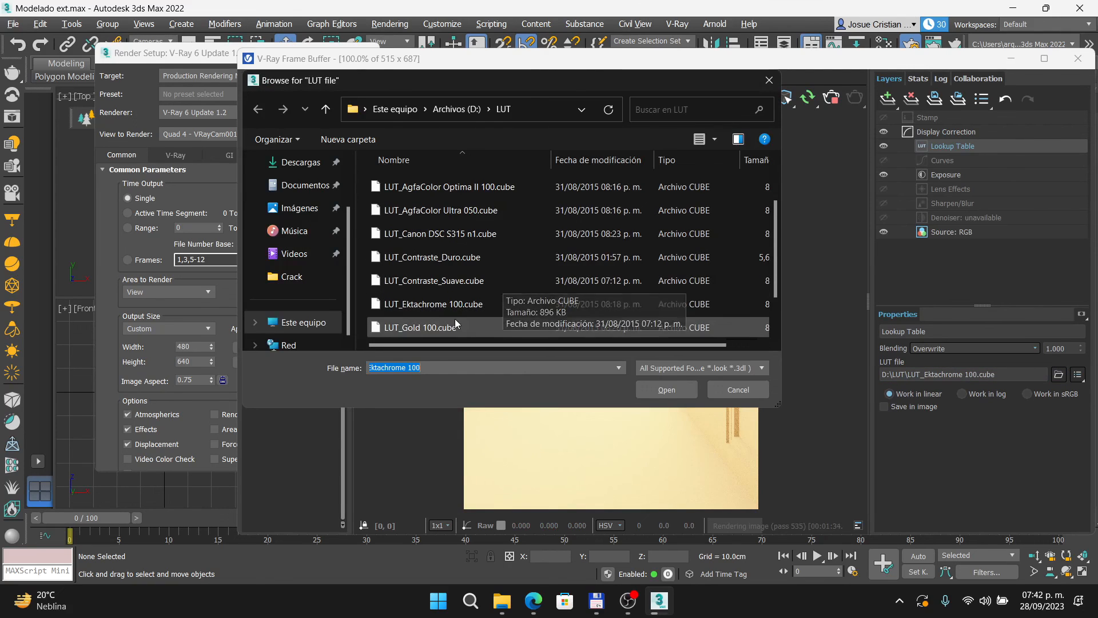
pyautogui.click(439, 308)
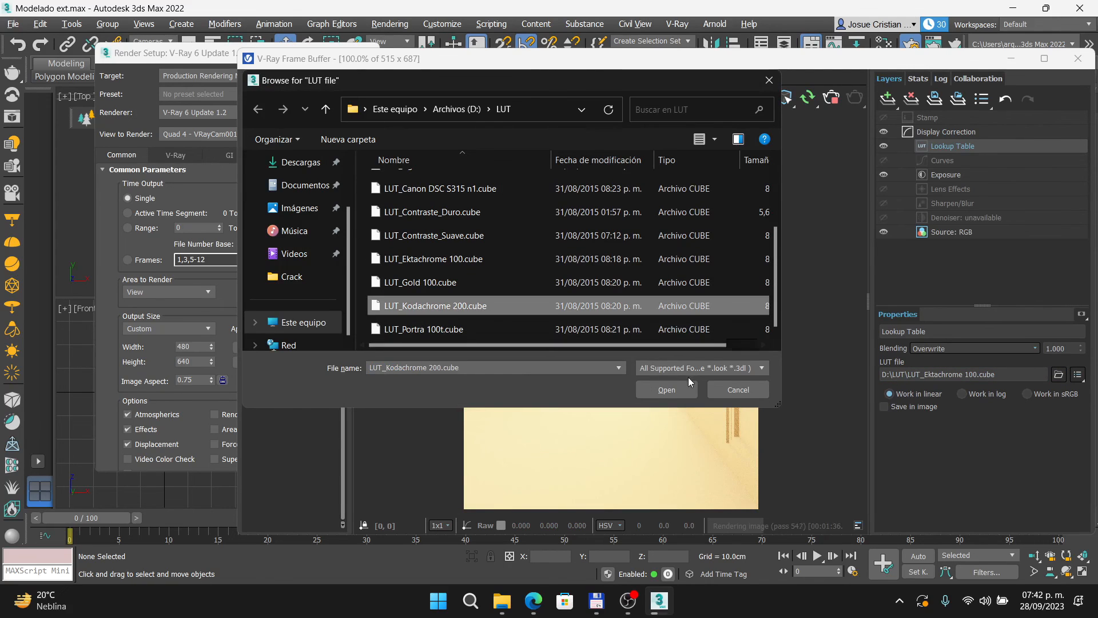
pyautogui.click(664, 391)
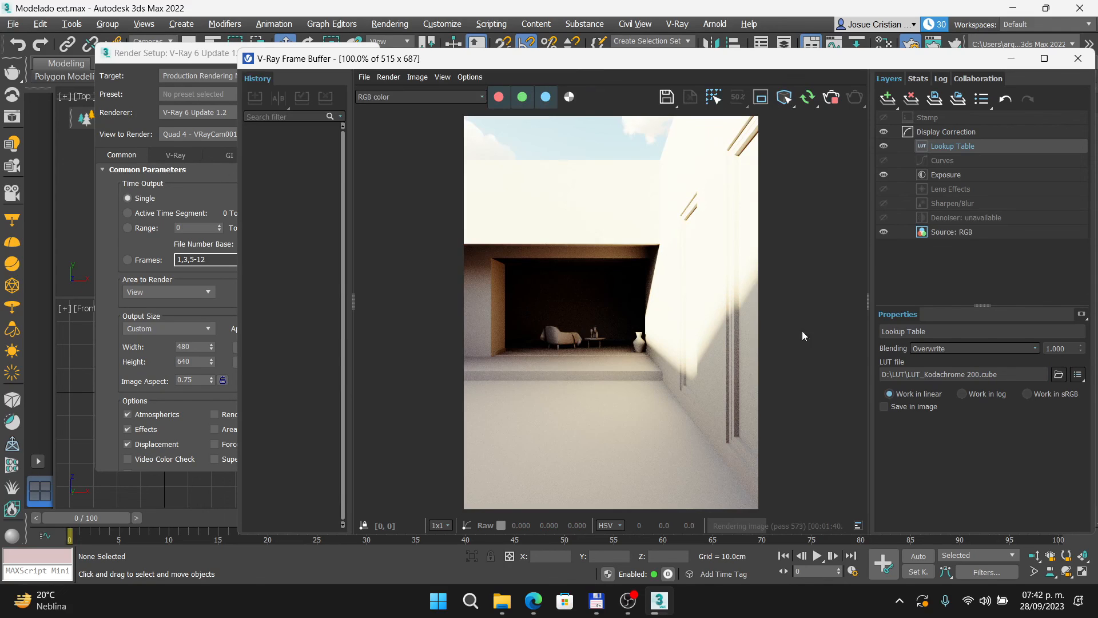
# Replace the Lookup Table file with LUT_Portra 100t.cube.
pyautogui.click(1057, 374)
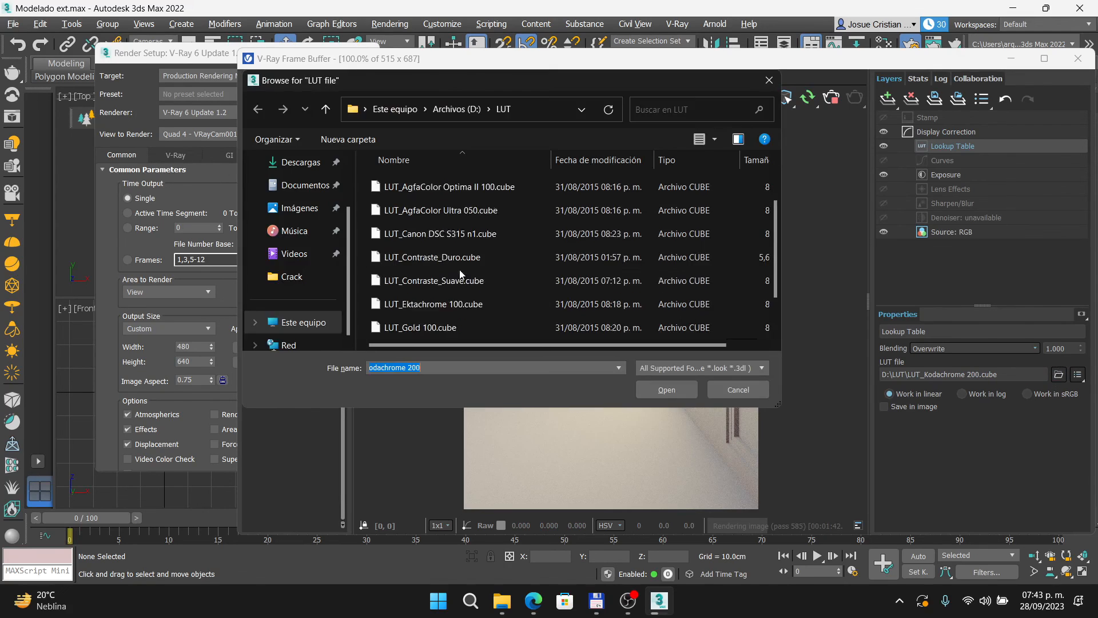
pyautogui.scroll(-2, 442, 323)
pyautogui.click(430, 330)
pyautogui.click(668, 389)
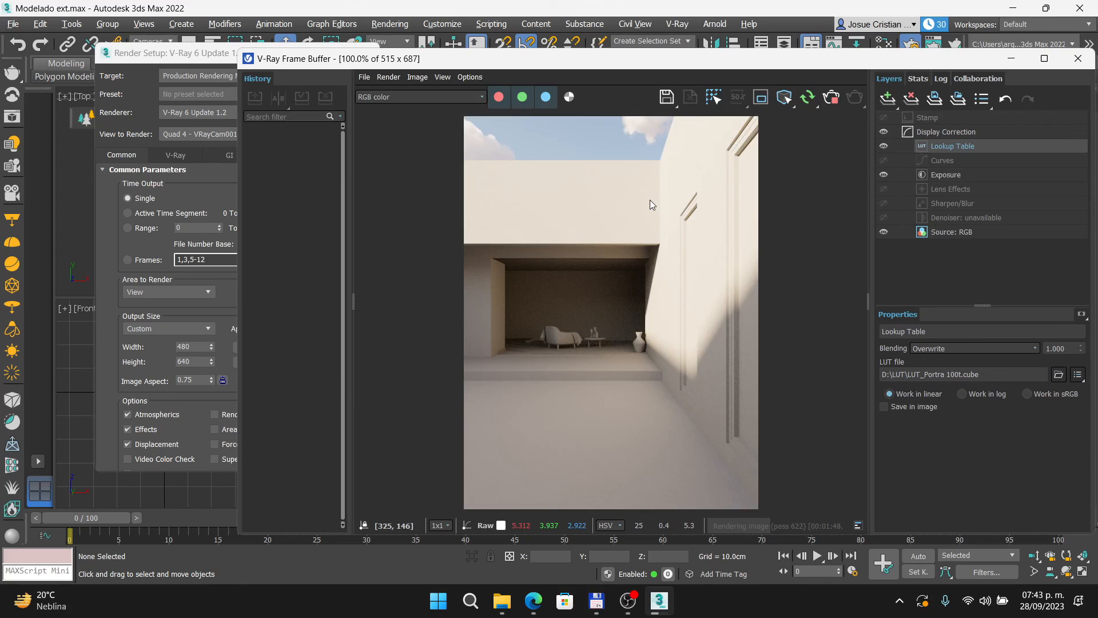
# Compare the render with and without the Portra 100t lookup table, leaving the Lookup Table layer enabled.
pyautogui.click(884, 147)
pyautogui.click(884, 147)
pyautogui.click(884, 146)
pyautogui.click(884, 146)
pyautogui.click(886, 147)
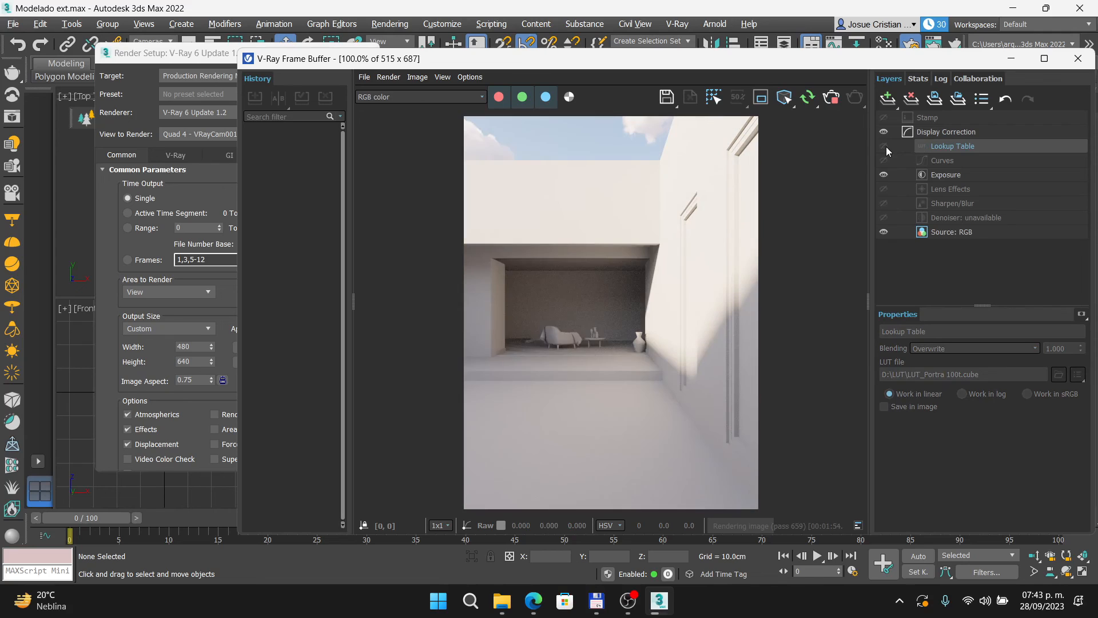
pyautogui.click(886, 146)
# Set the Lookup Table file back to LUT_Advantix 100.cube.
pyautogui.click(1058, 374)
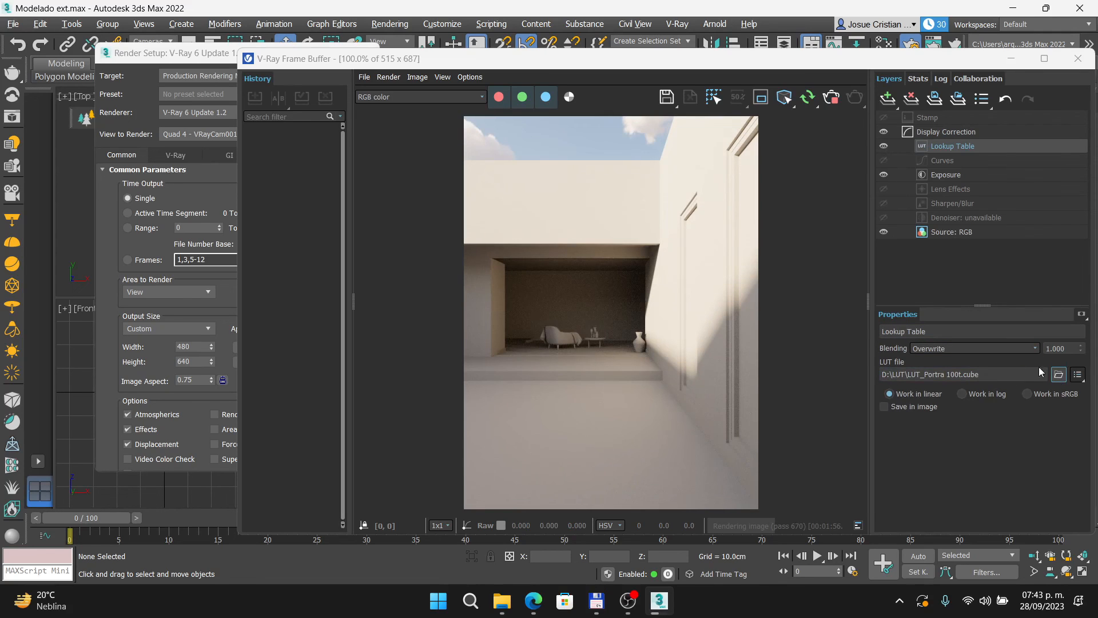
pyautogui.click(457, 184)
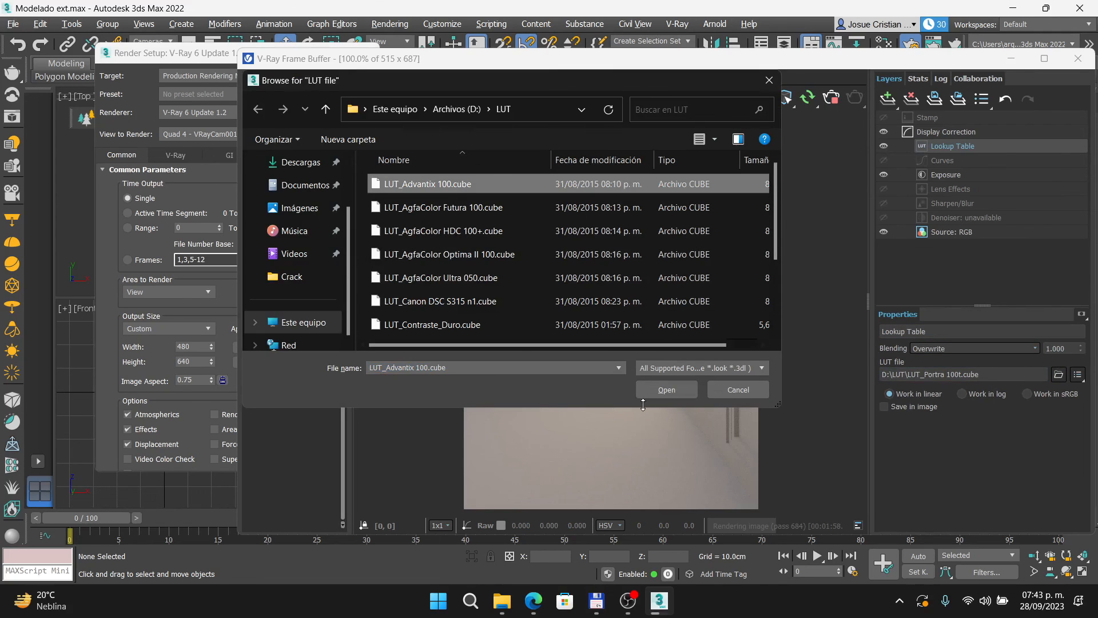
pyautogui.click(667, 389)
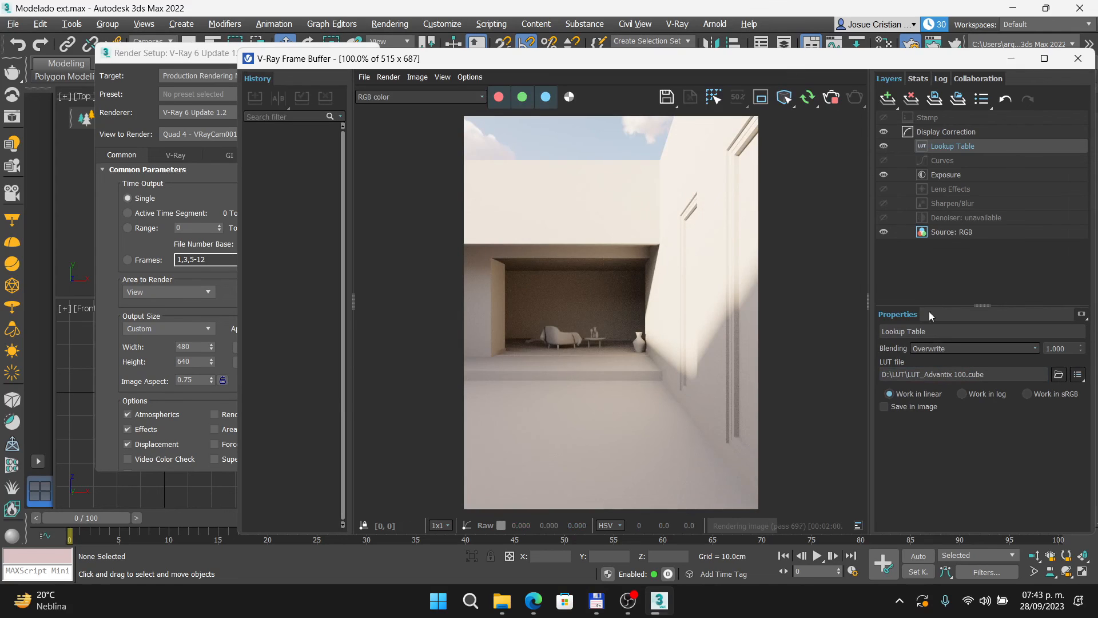
# Compare the render with and without the lookup table, leave the Lookup Table layer disabled and enable the Curves correction.
pyautogui.click(884, 148)
pyautogui.click(884, 147)
pyautogui.click(885, 147)
pyautogui.click(883, 161)
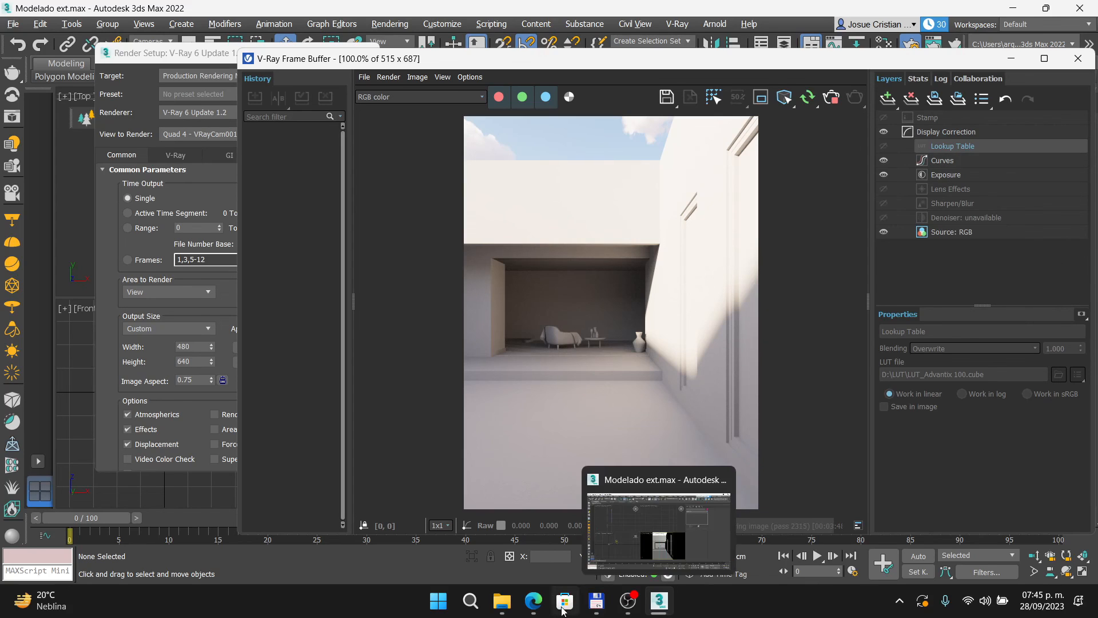
# Switch to the browser and open the Luces Vray section of the EA3-3DS MAX-ILUMINACION presentation.
pyautogui.click(533, 600)
pyautogui.click(819, 6)
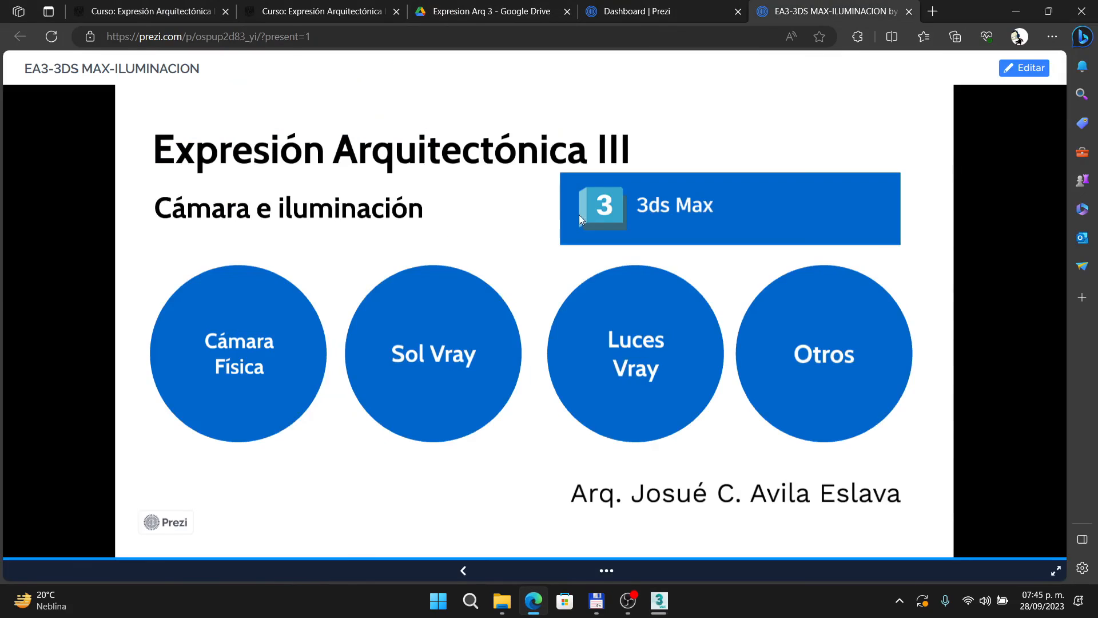
pyautogui.click(671, 401)
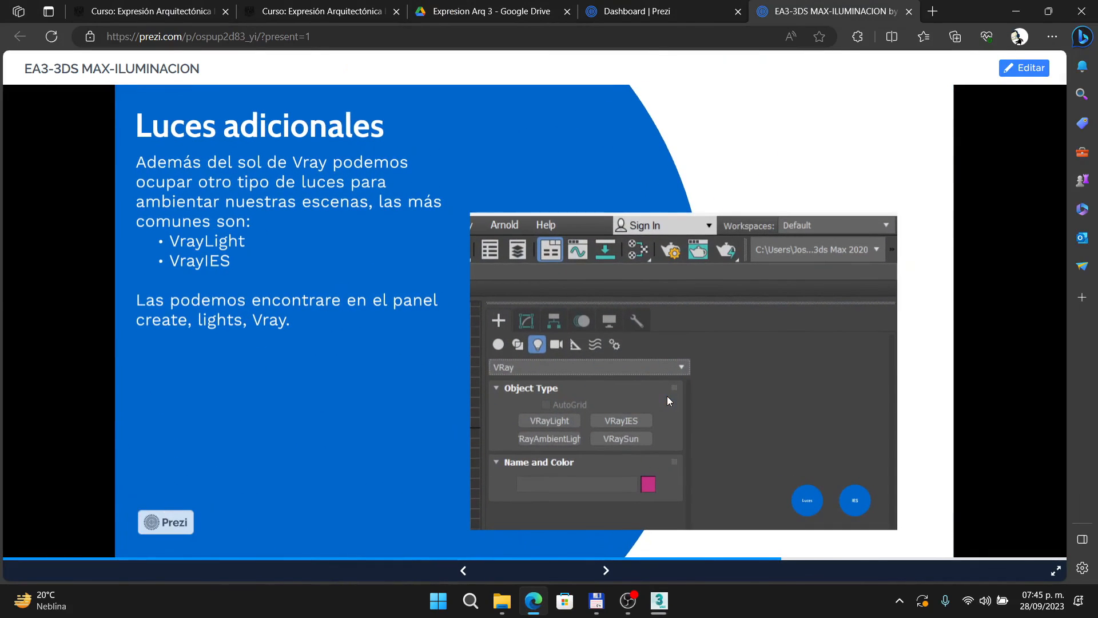